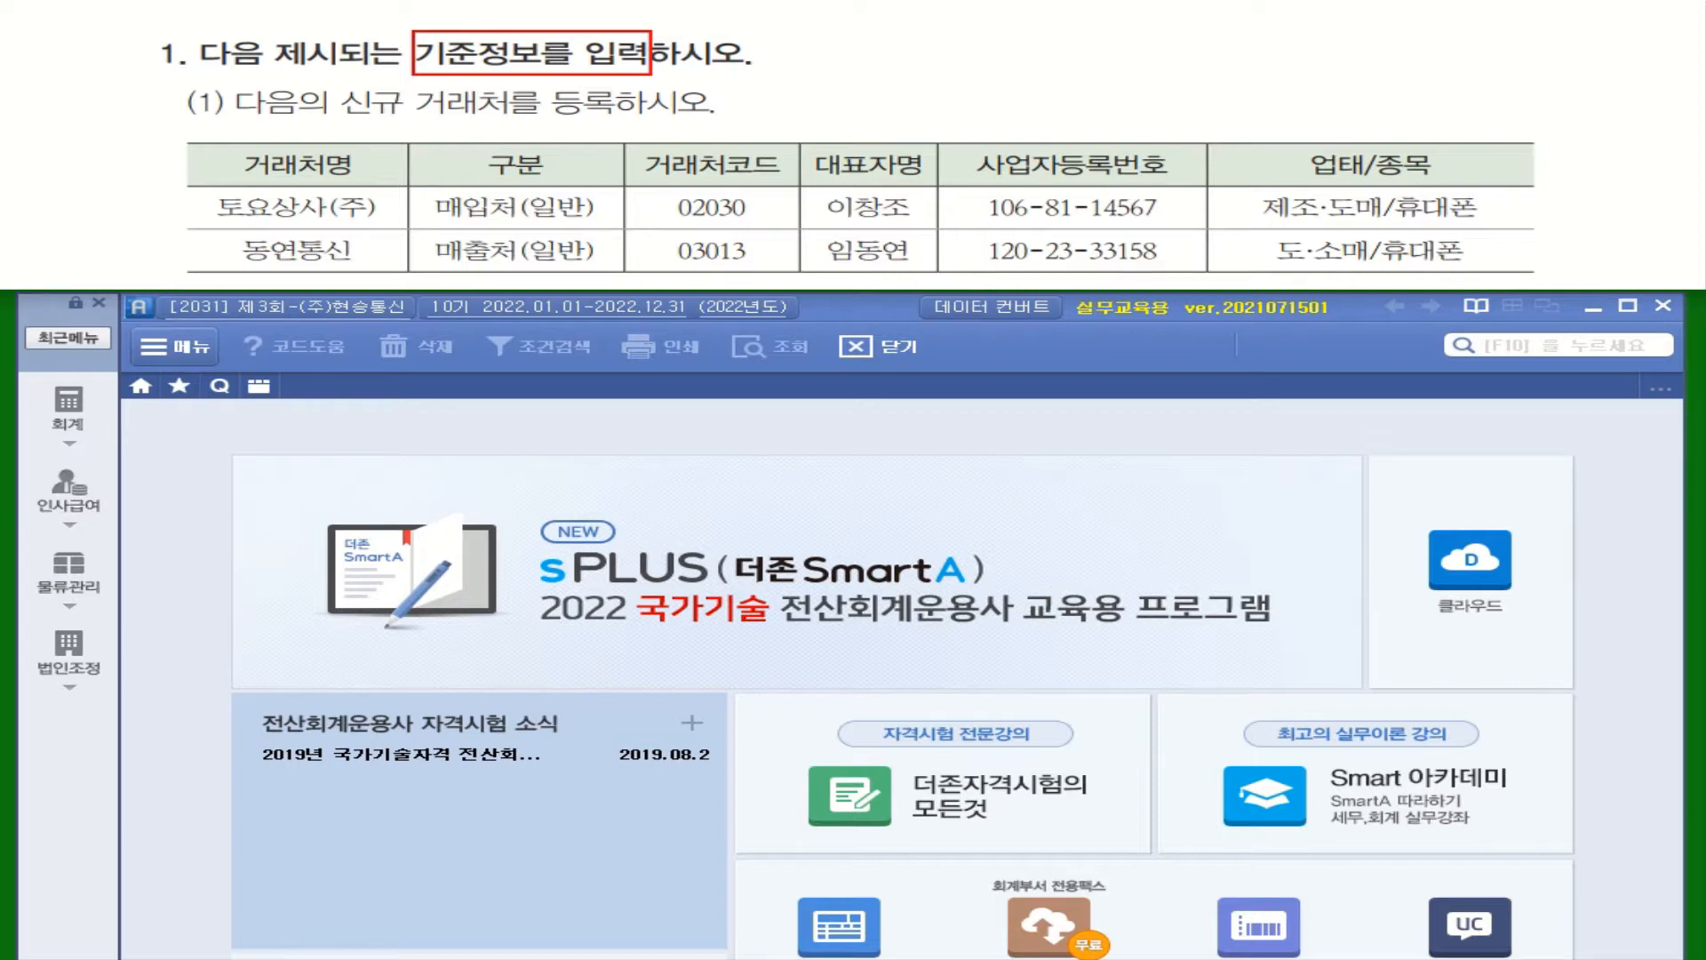
# Mark the task instructions and bring up the 회계 전체메뉴 from the sidebar
pyautogui.moveTo(414, 82)
pyautogui.mouseDown()
pyautogui.moveTo(481, 113)
pyautogui.moveTo(615, 119)
pyautogui.mouseUp()
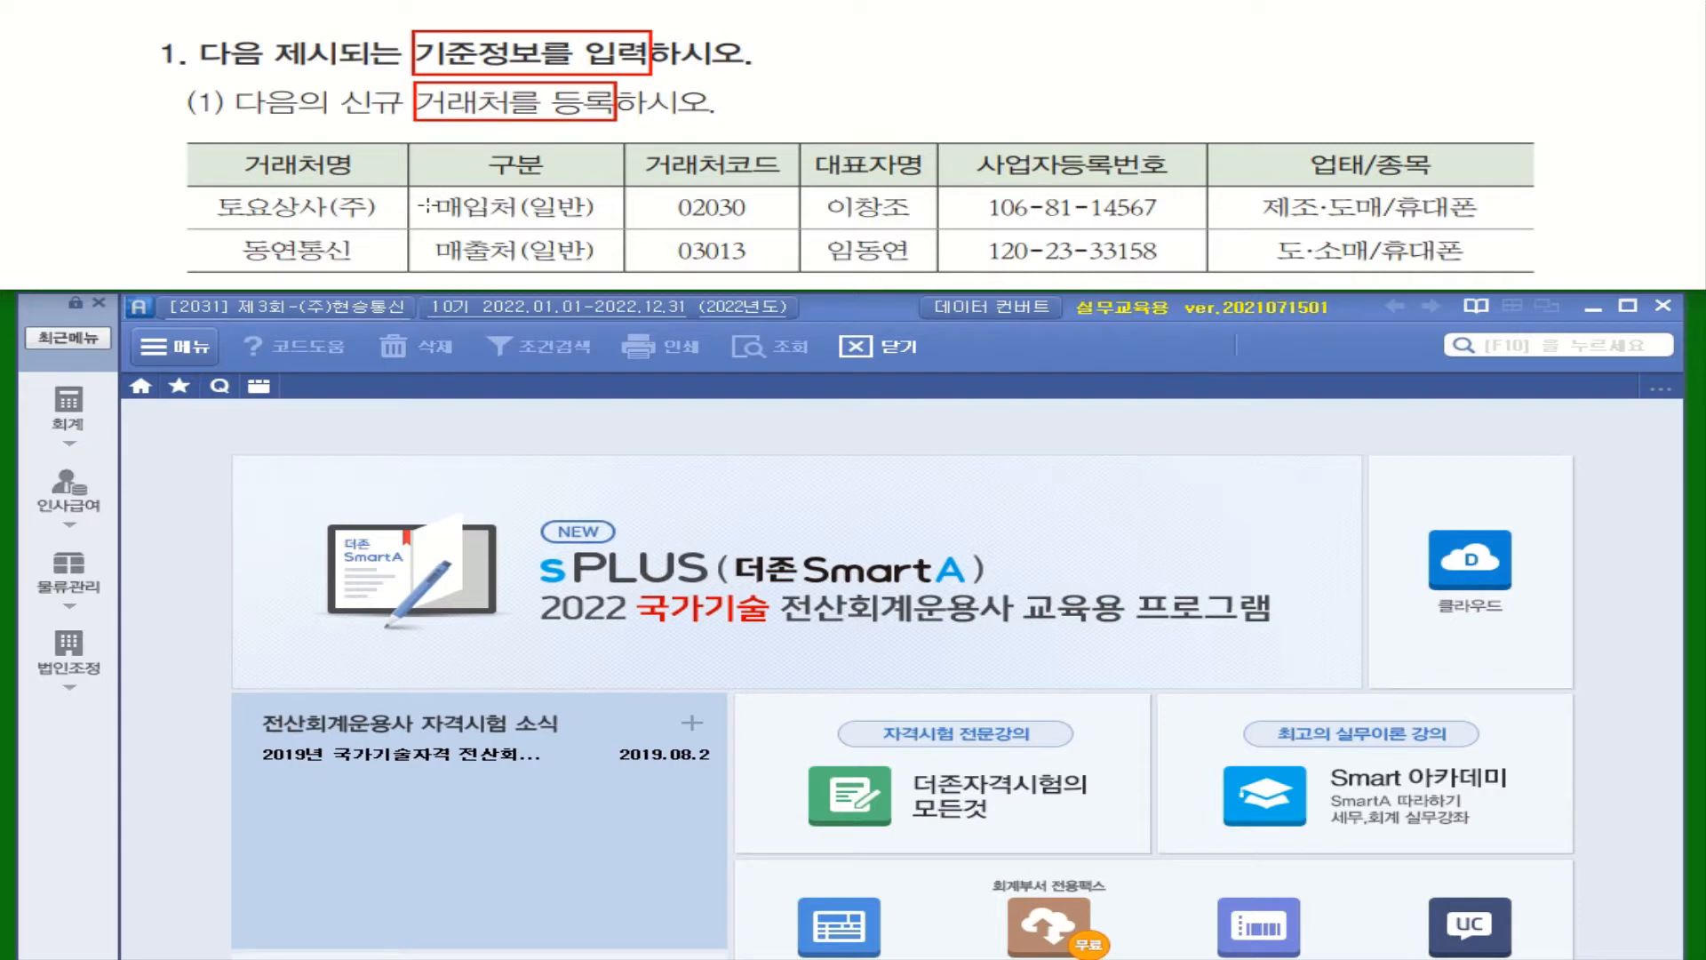
pyautogui.moveTo(425, 189)
pyautogui.mouseDown()
pyautogui.moveTo(490, 269)
pyautogui.moveTo(593, 263)
pyautogui.mouseUp()
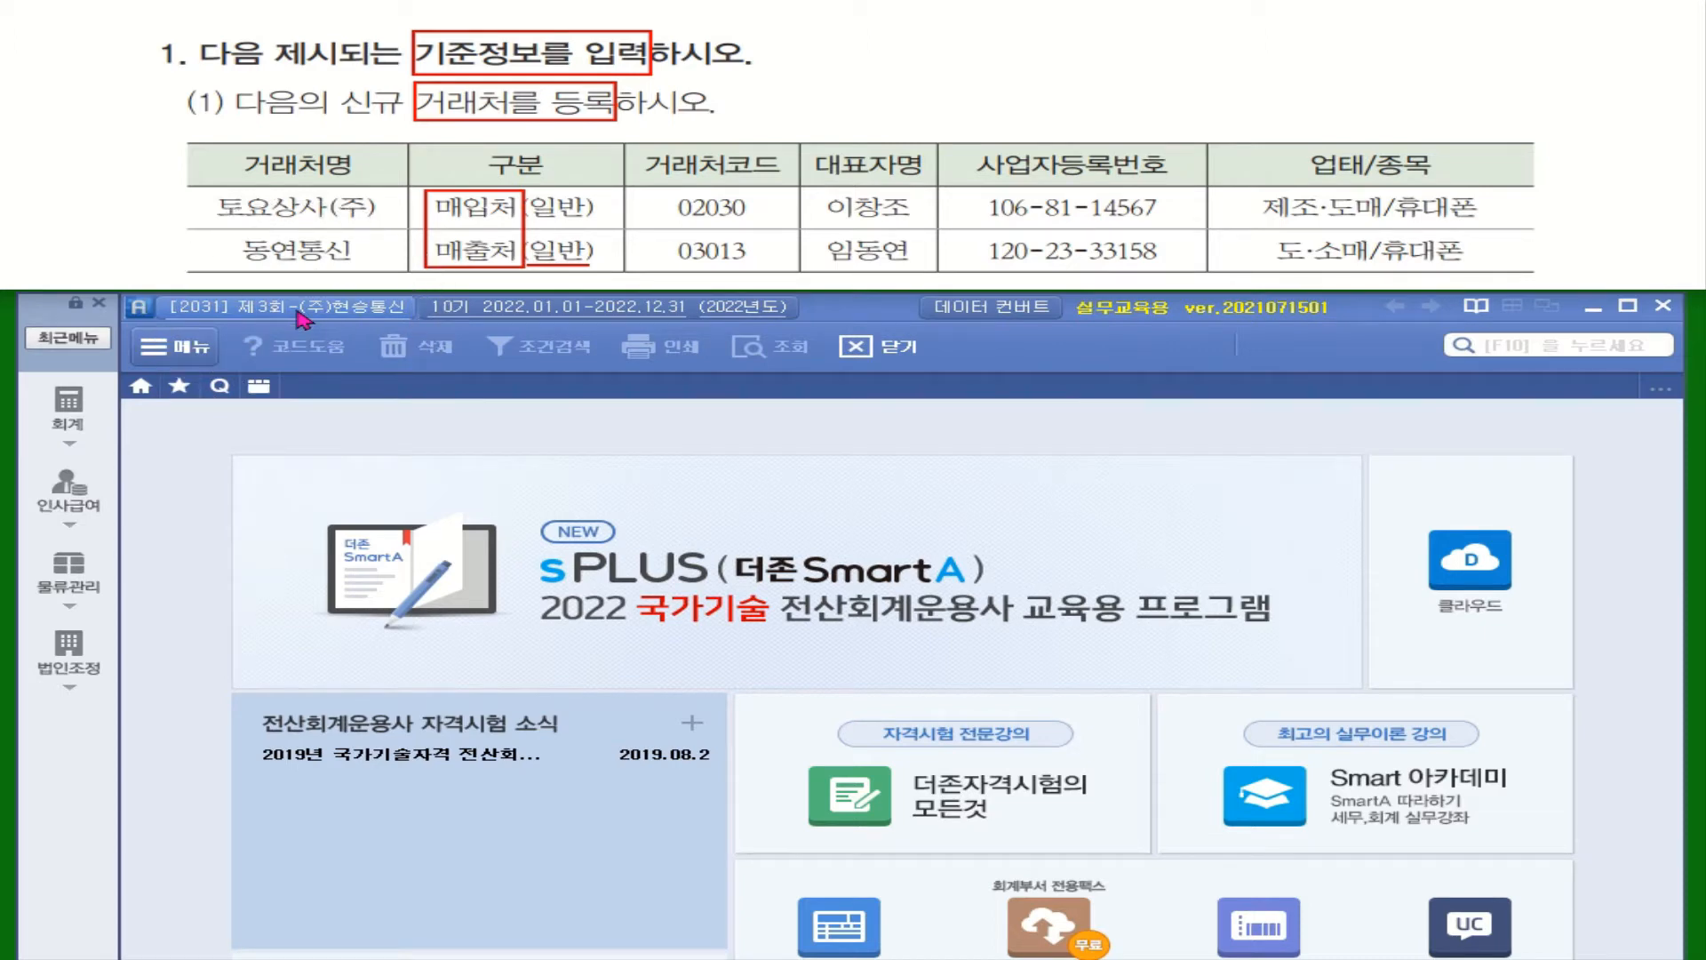
pyautogui.press('ctrl')
pyautogui.press('ctrl')
pyautogui.press('ctrl')
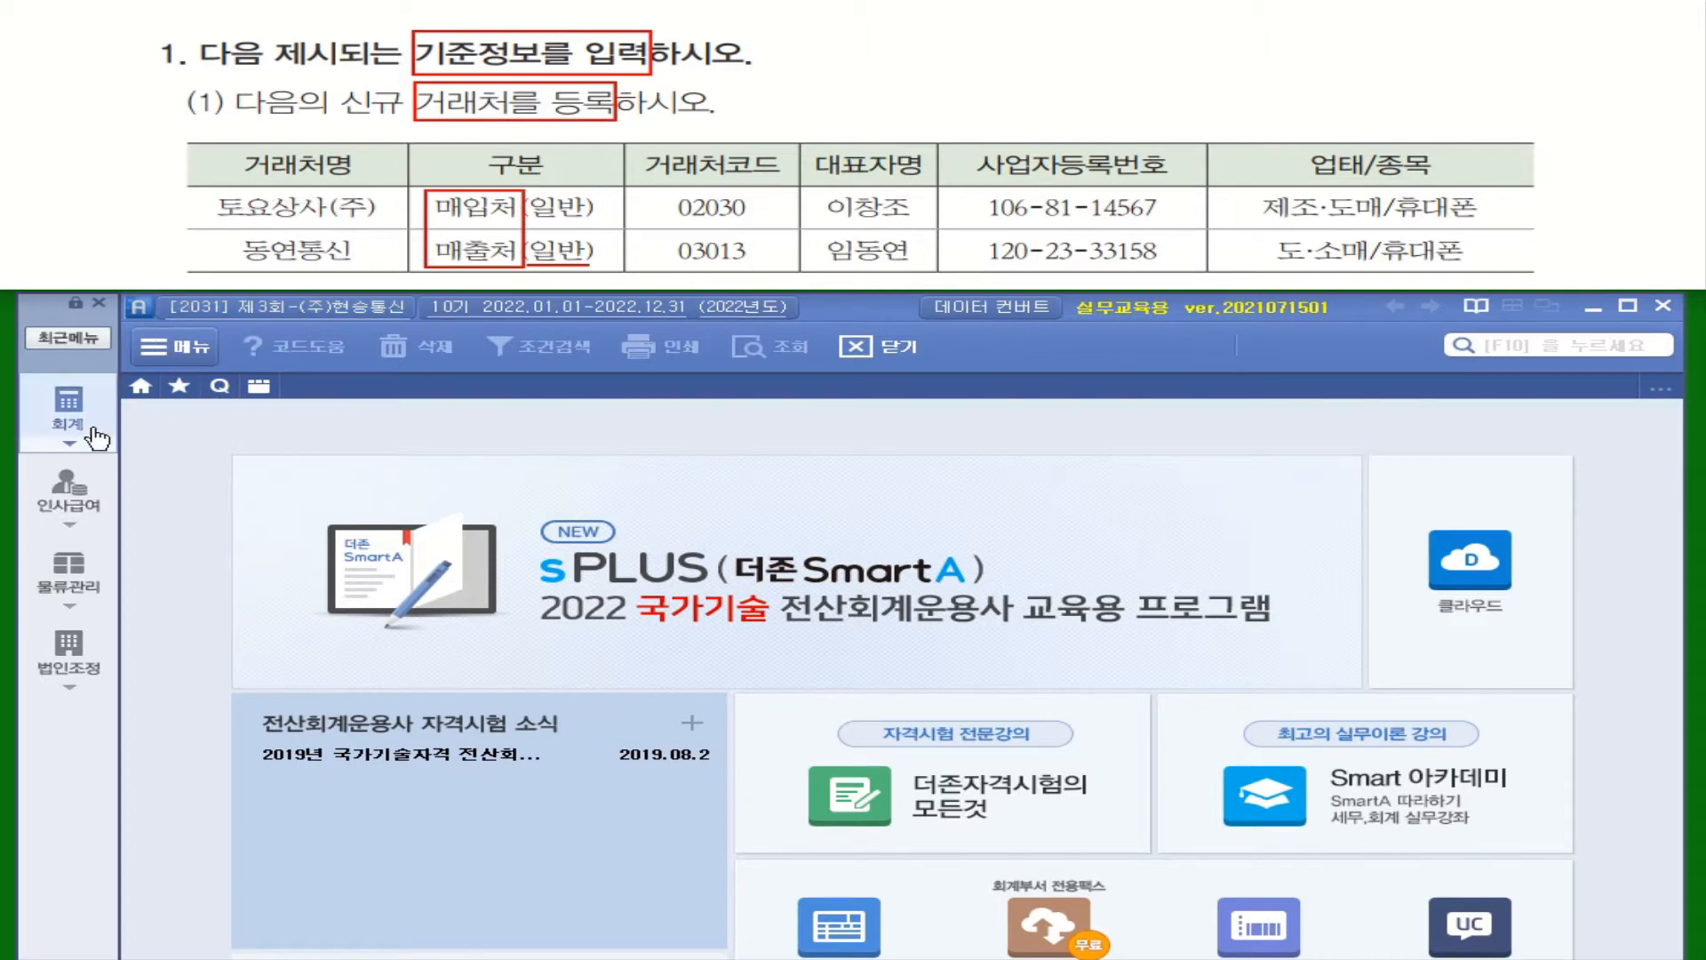
pyautogui.click(68, 411)
# Add customer 02030 토요상사(주) in 거래처등록 with its business registration number and representative's name
pyautogui.click(233, 527)
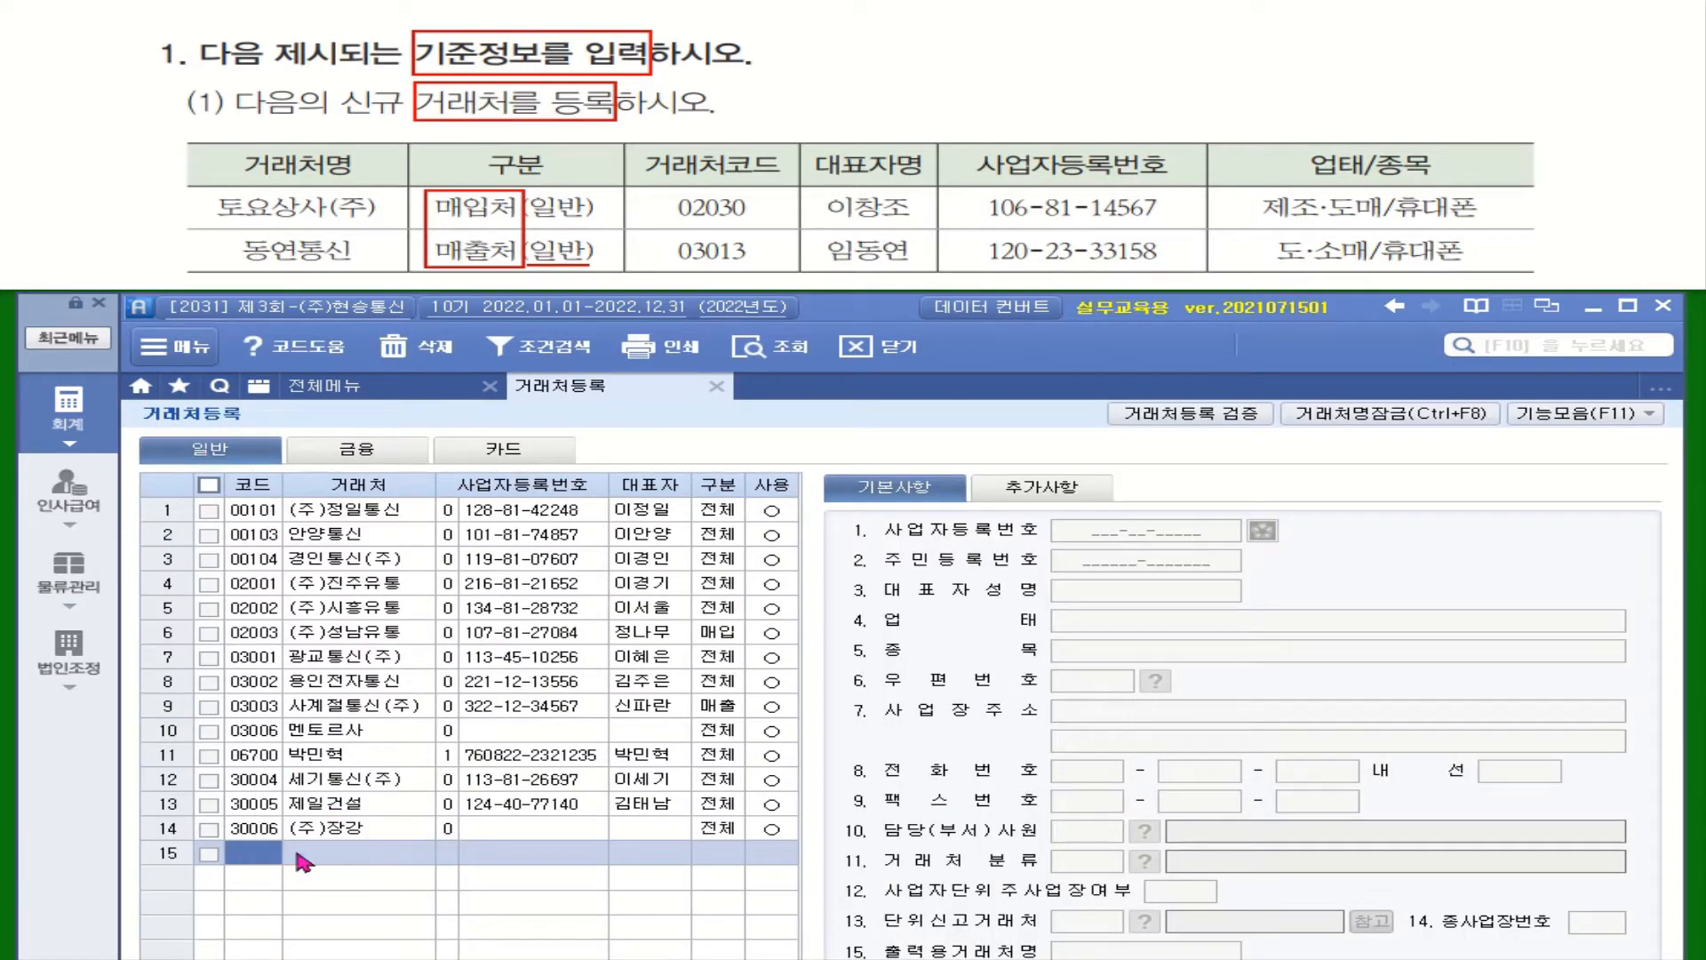
pyautogui.write('02030')
pyautogui.press('Return')
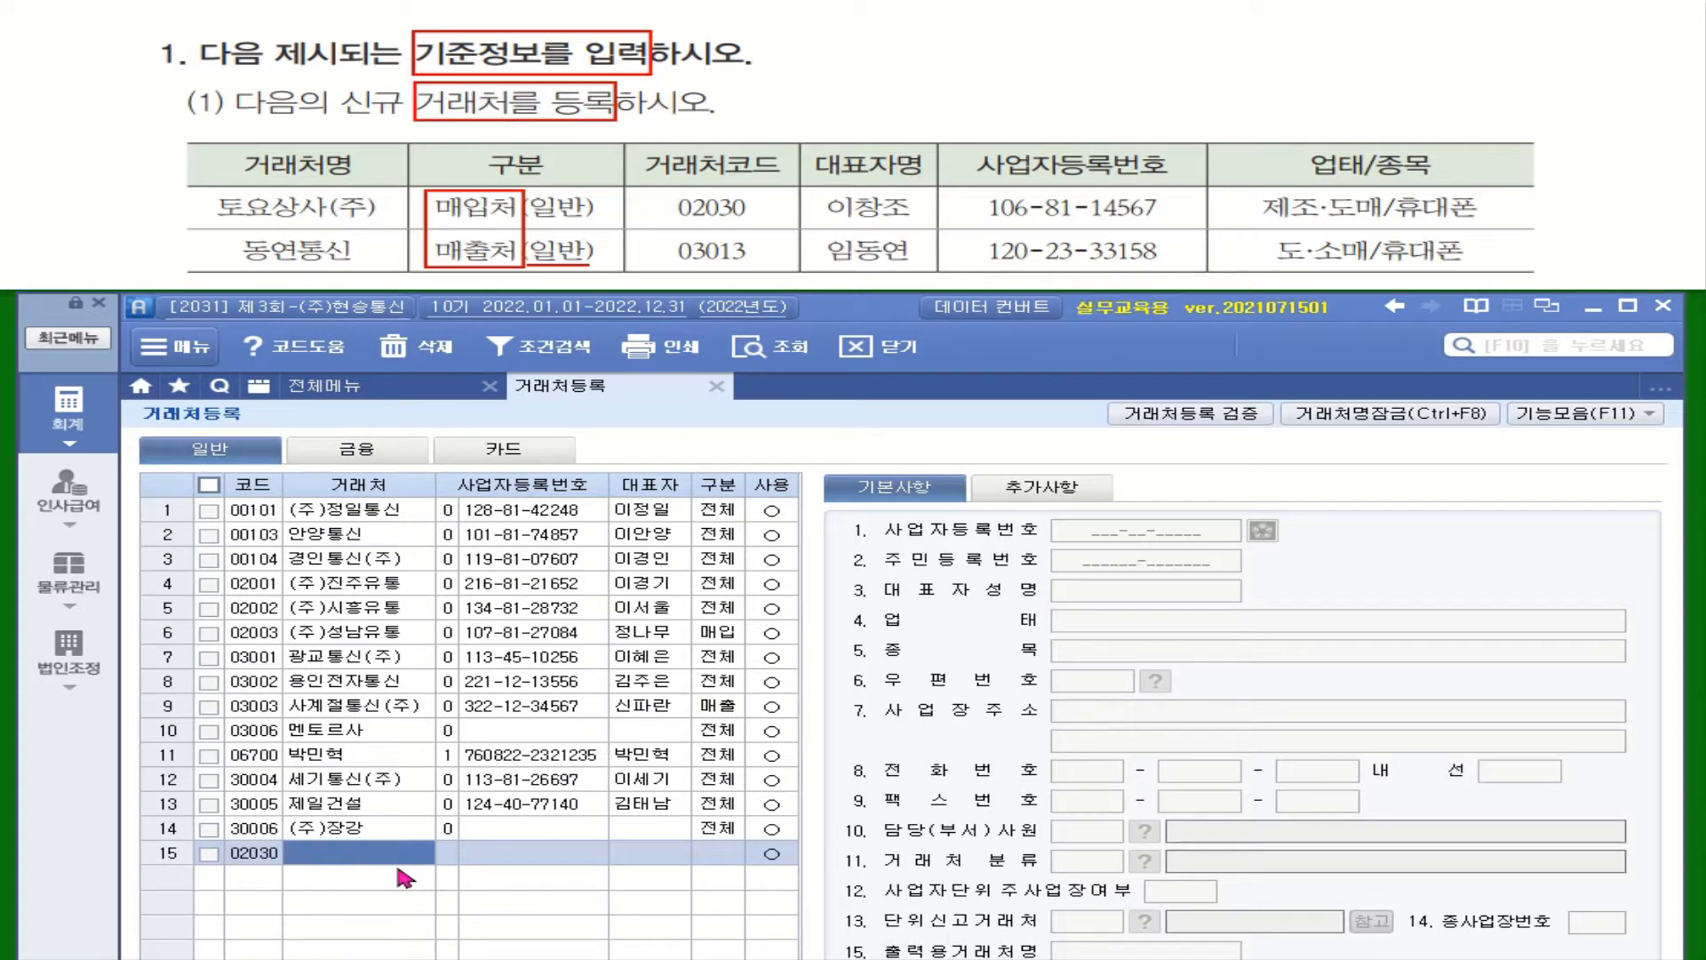
pyautogui.write('토요')
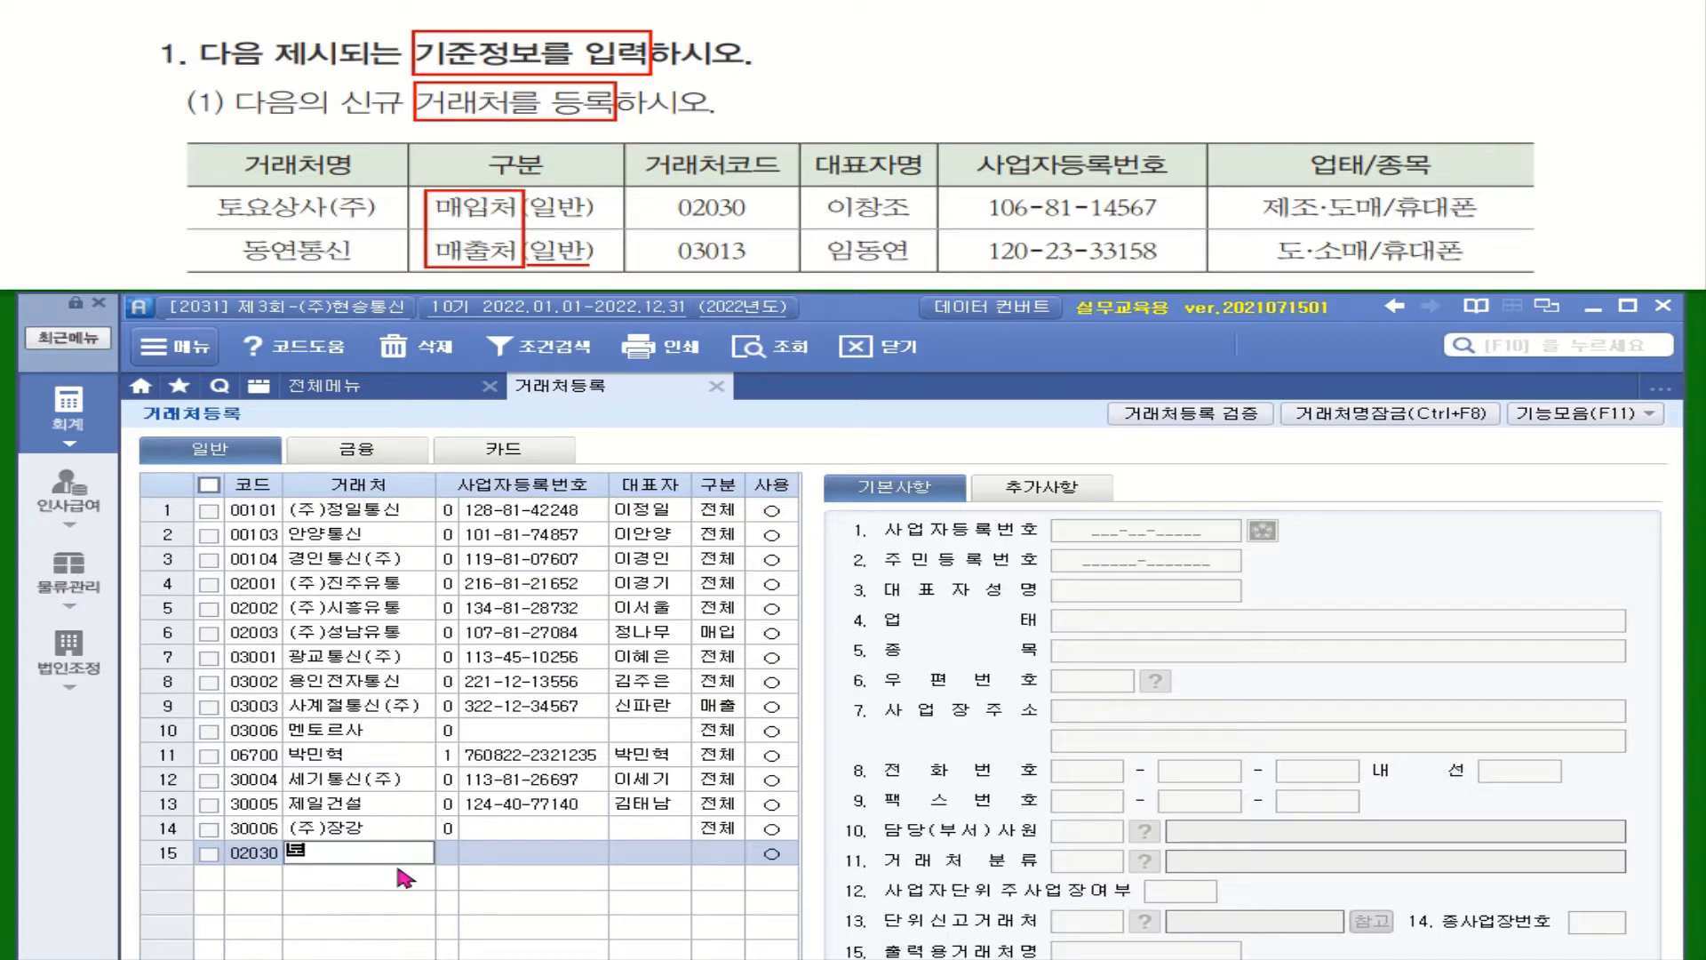
pyautogui.write('상ㅅㅏ(주)')
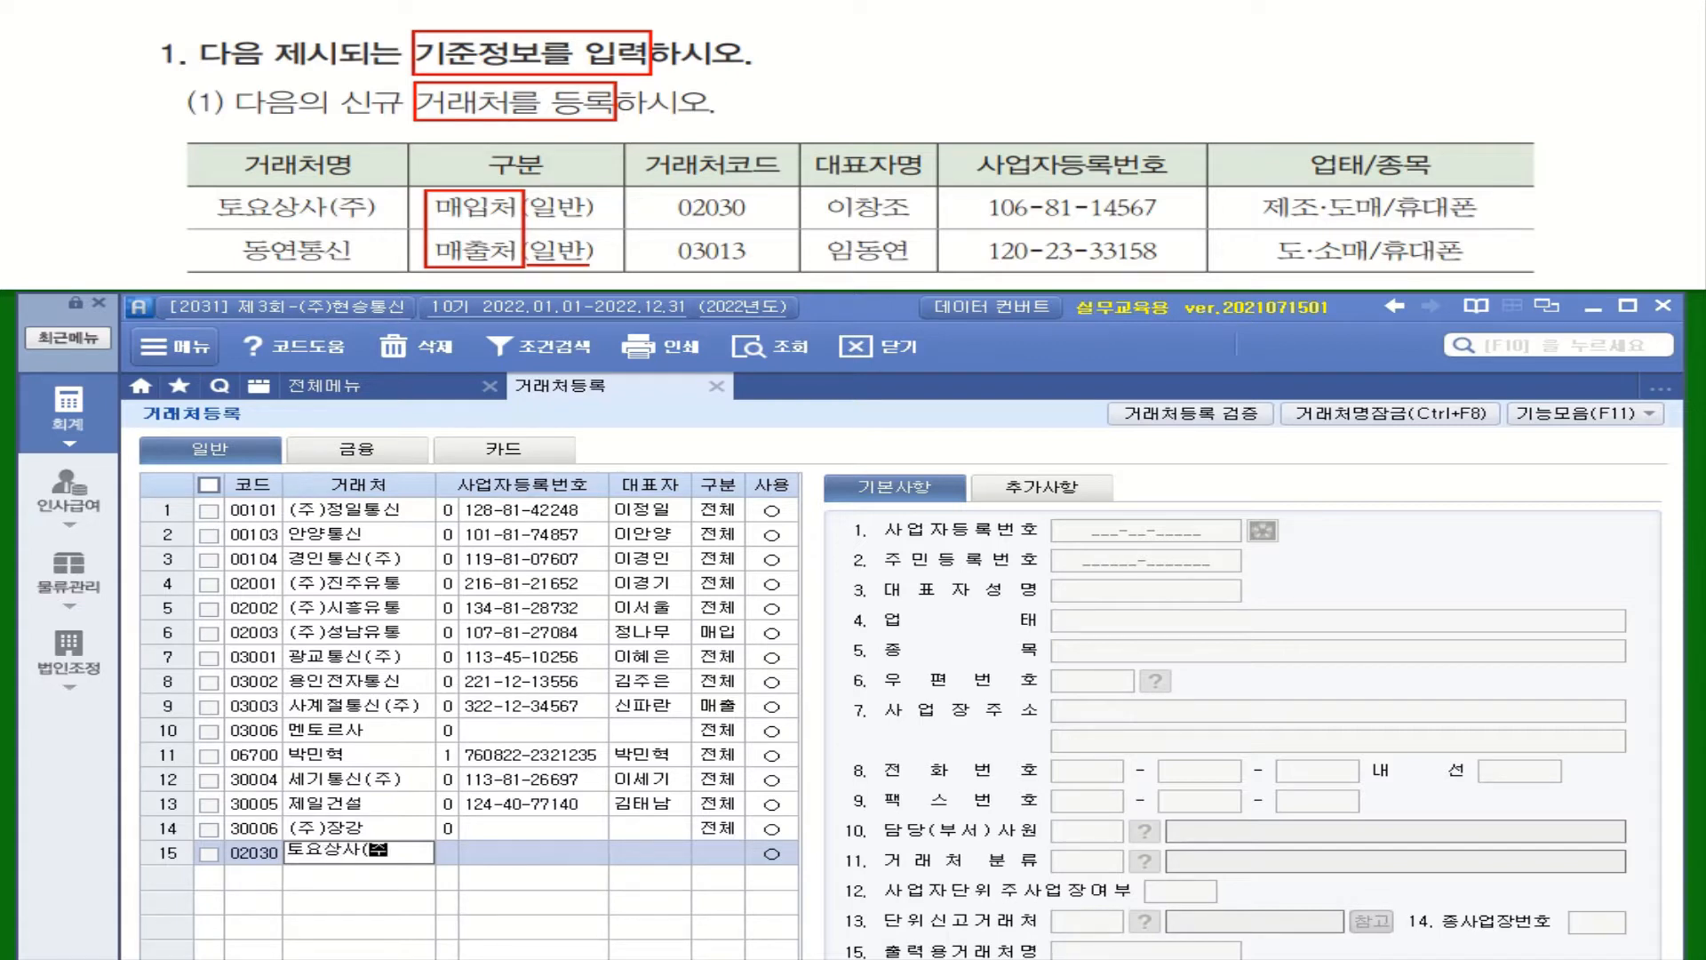
pyautogui.press('Return')
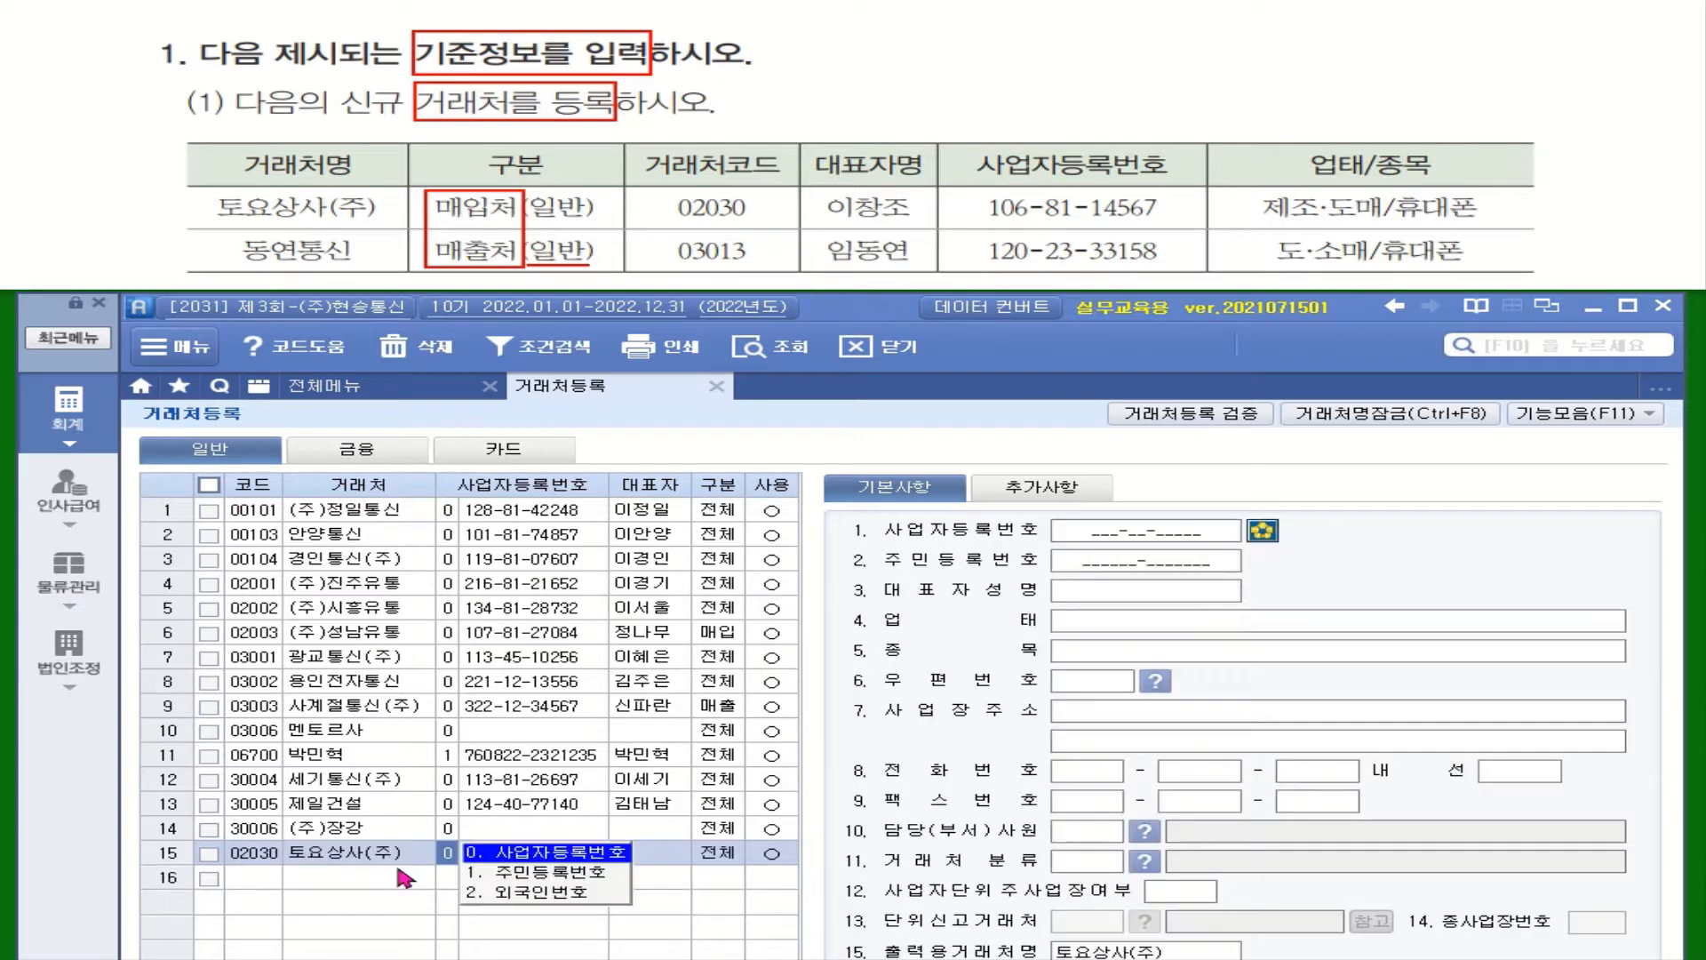
pyautogui.press('Return')
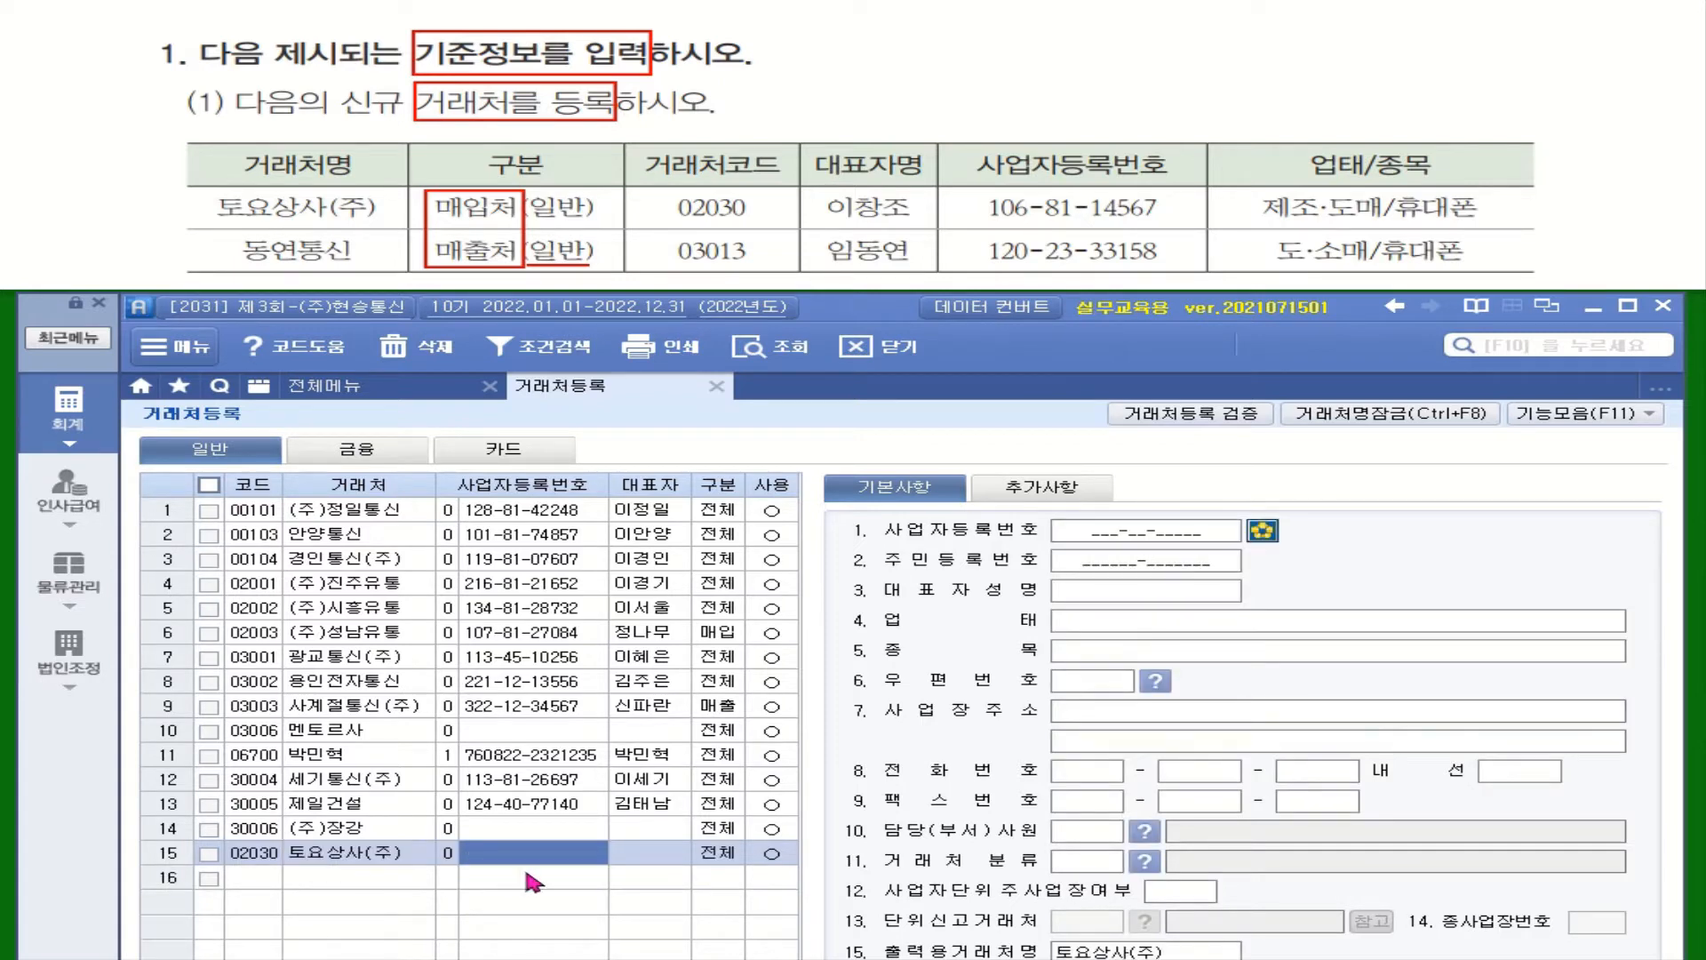
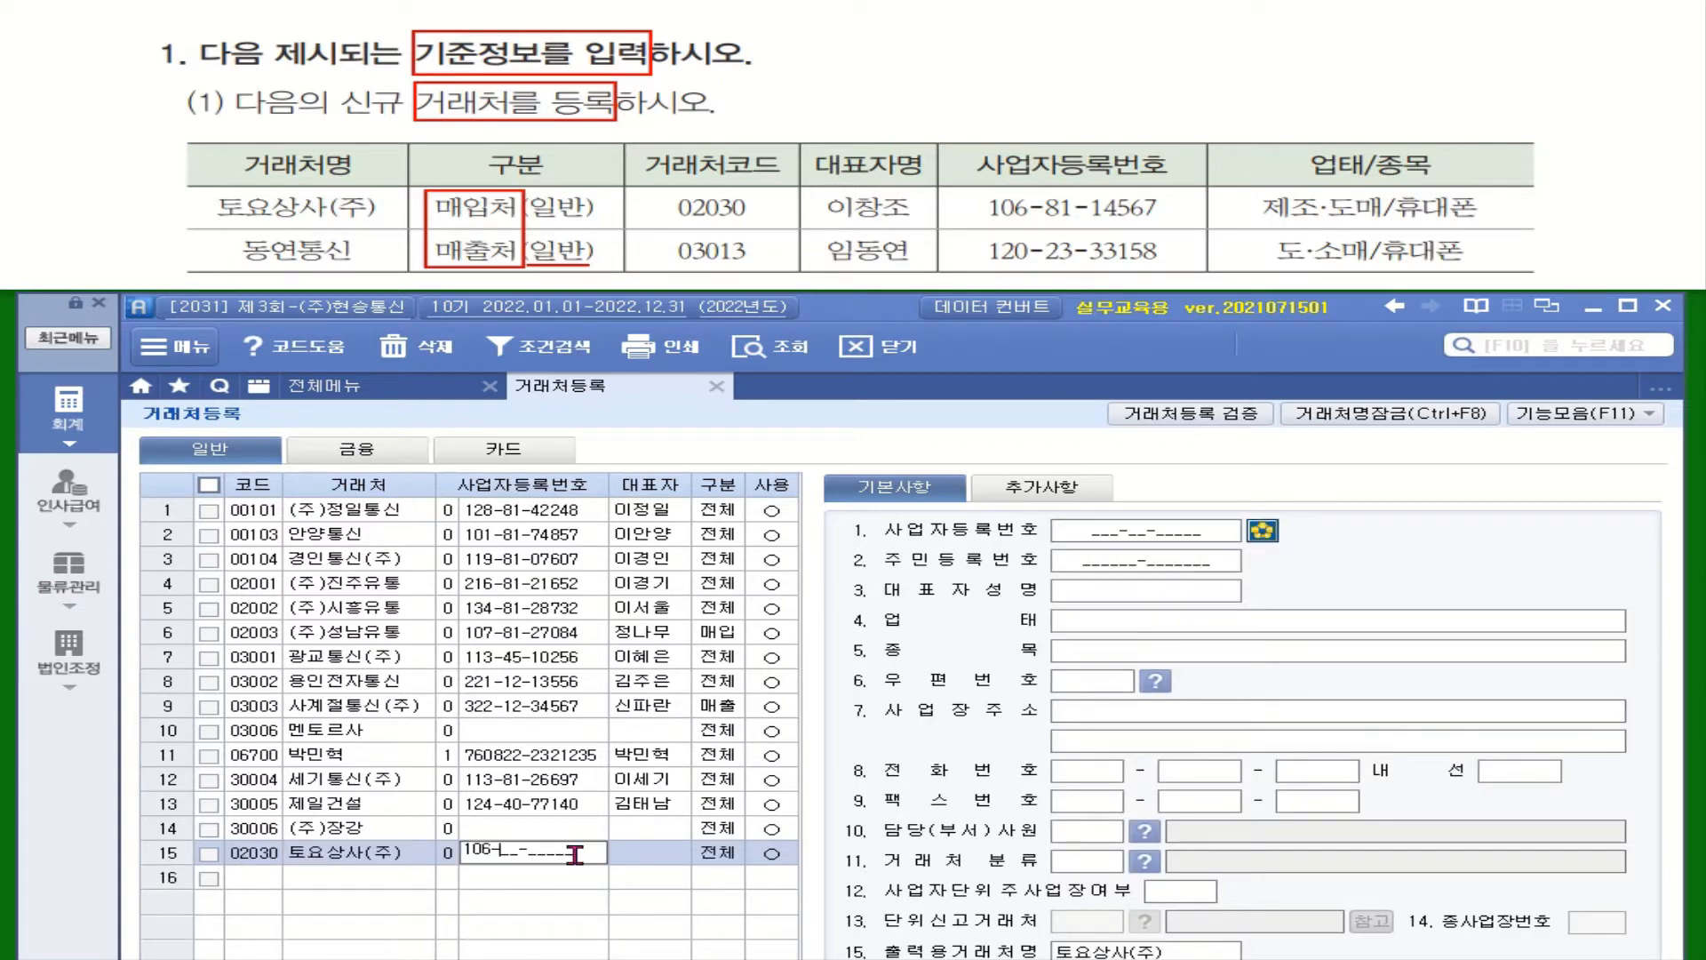
pyautogui.press('Return')
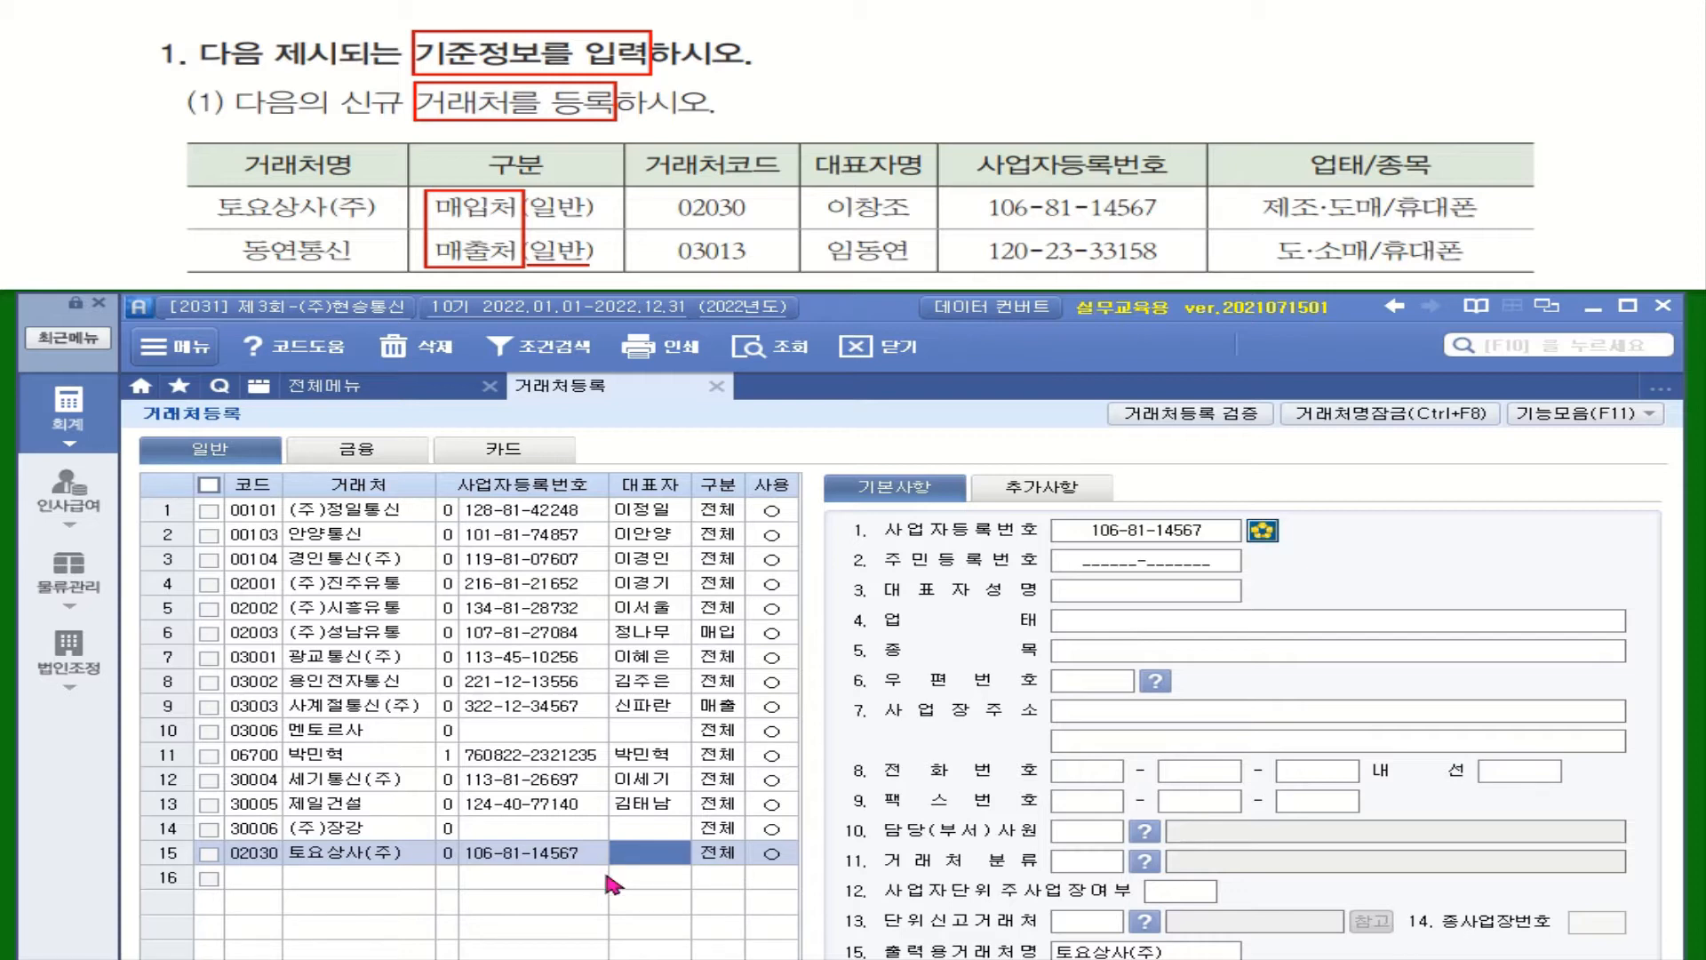
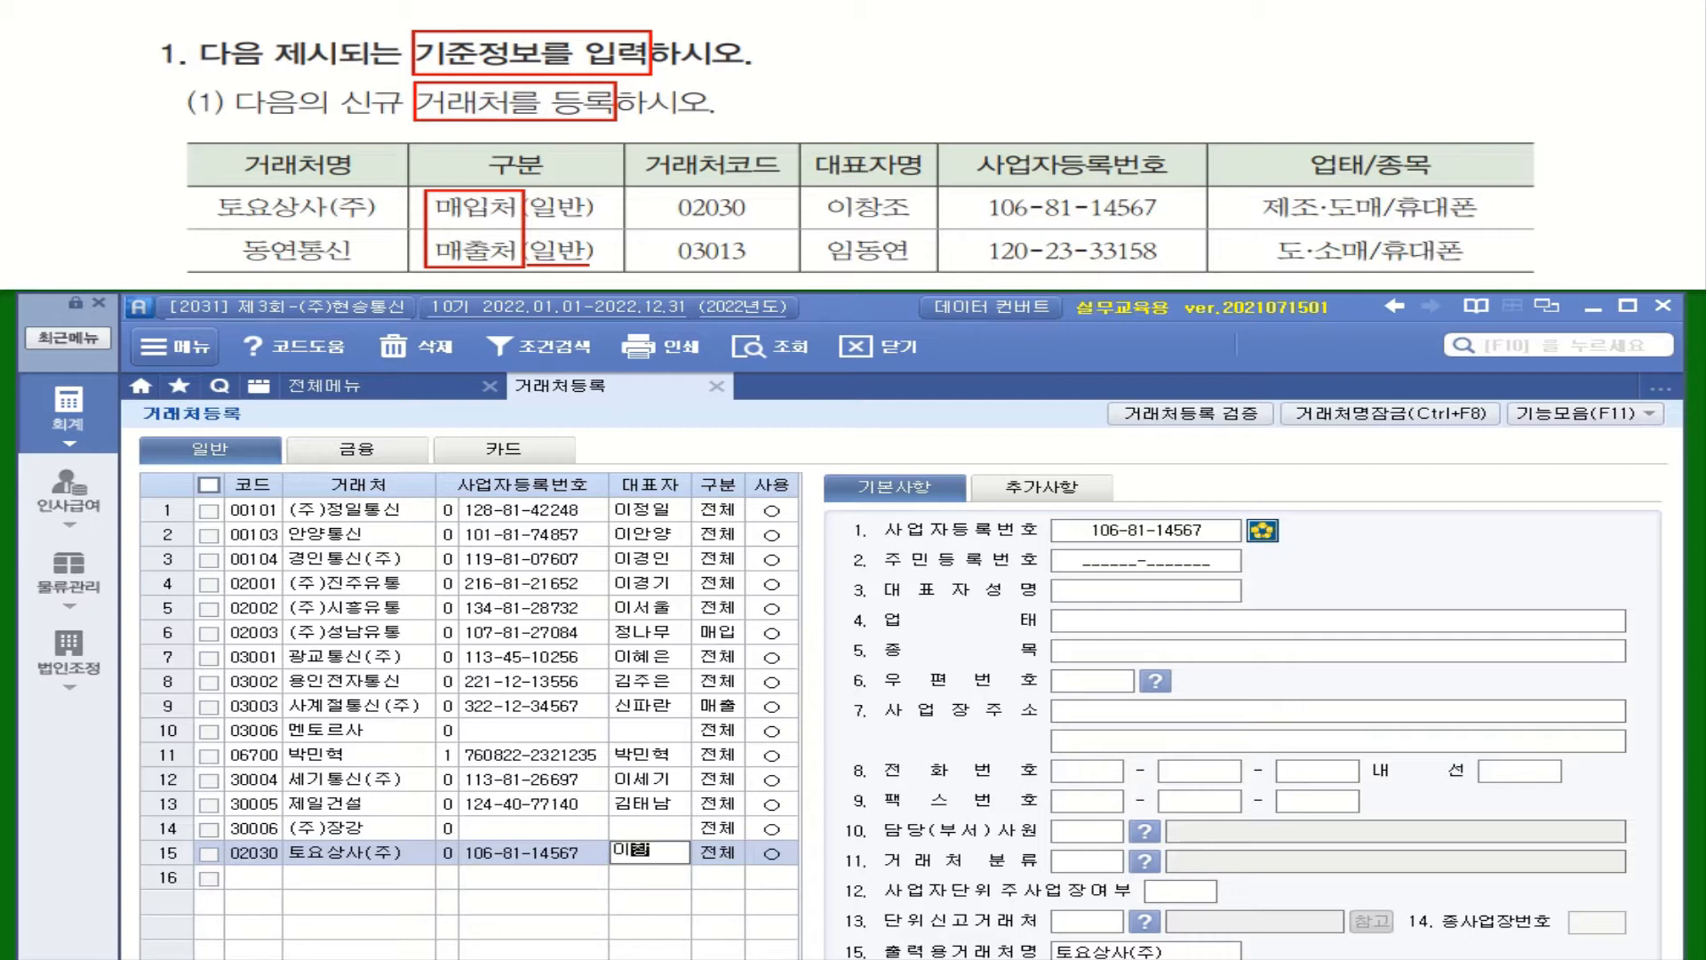
pyautogui.press('Return')
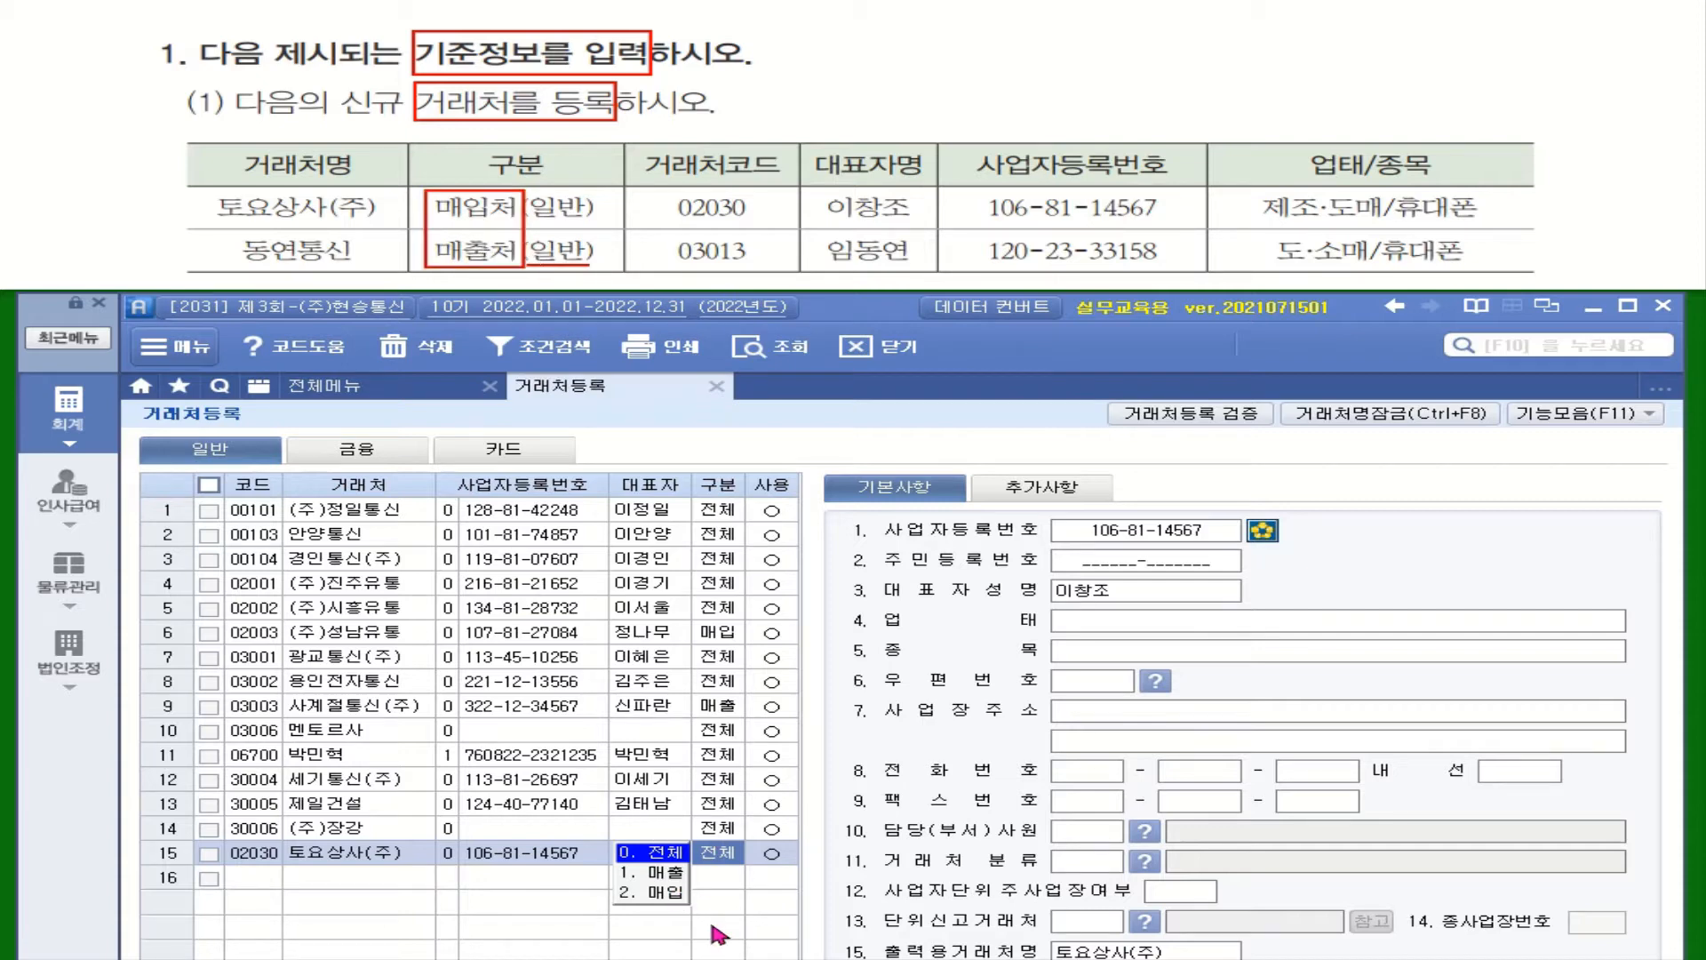
# Make 토요상사(주) a 매입 customer in use, with 업태 제조.도매 and 종목 휴대폰
pyautogui.click(673, 896)
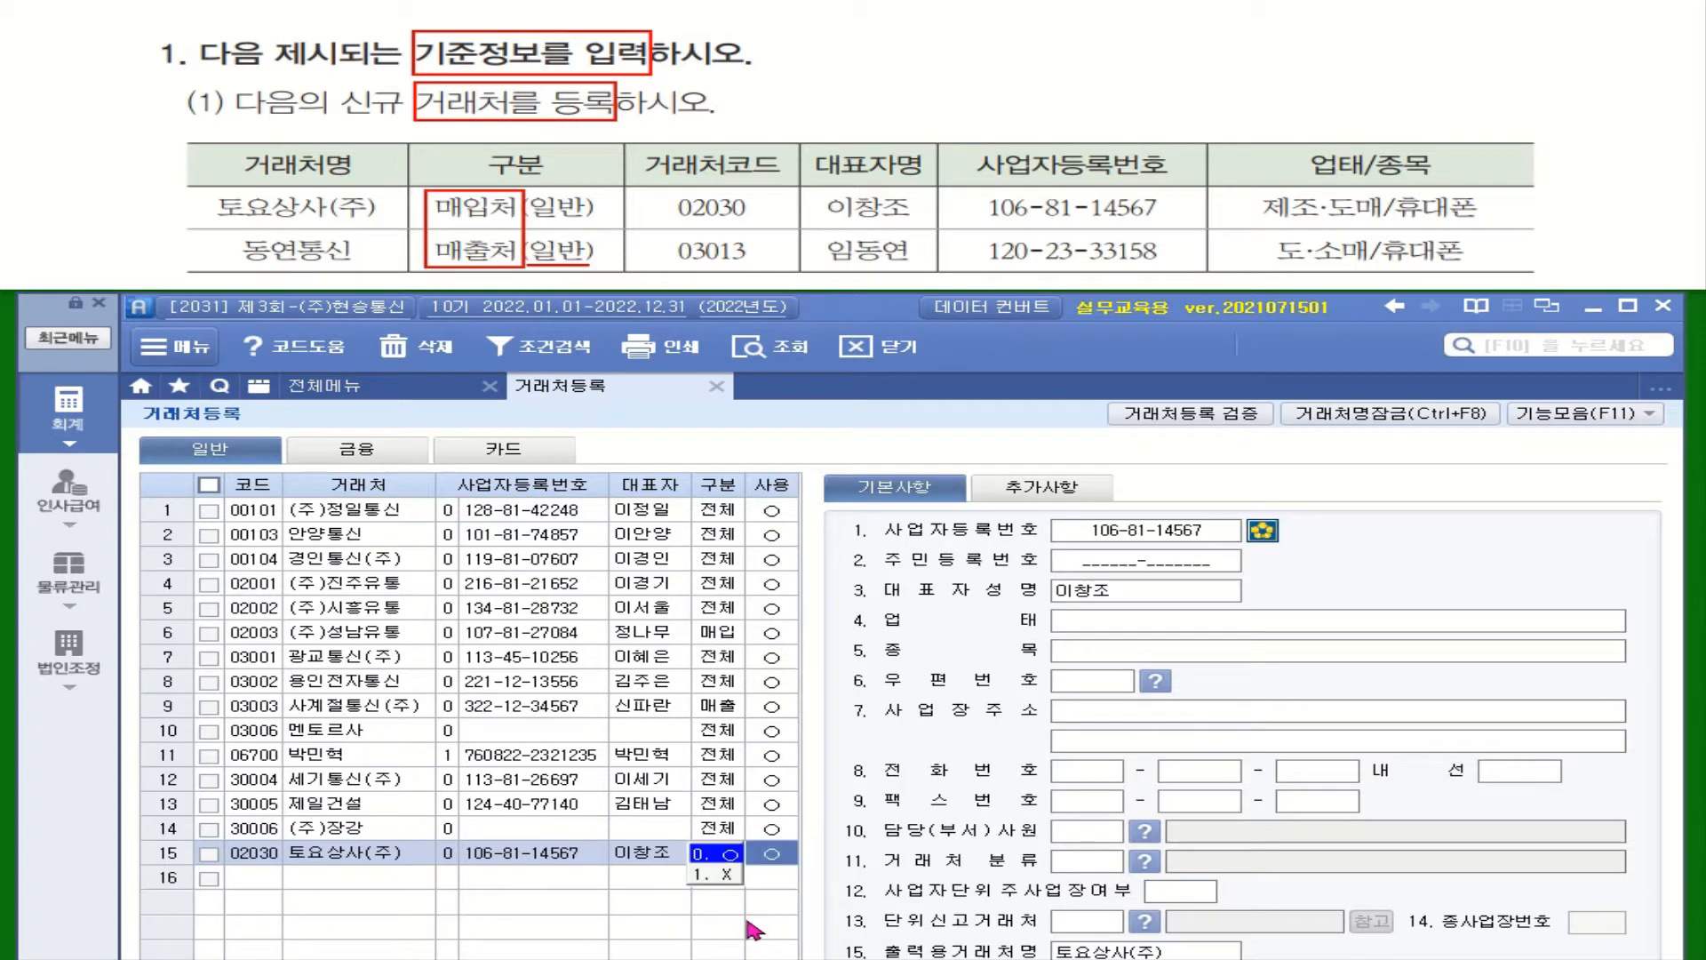
pyautogui.click(1119, 621)
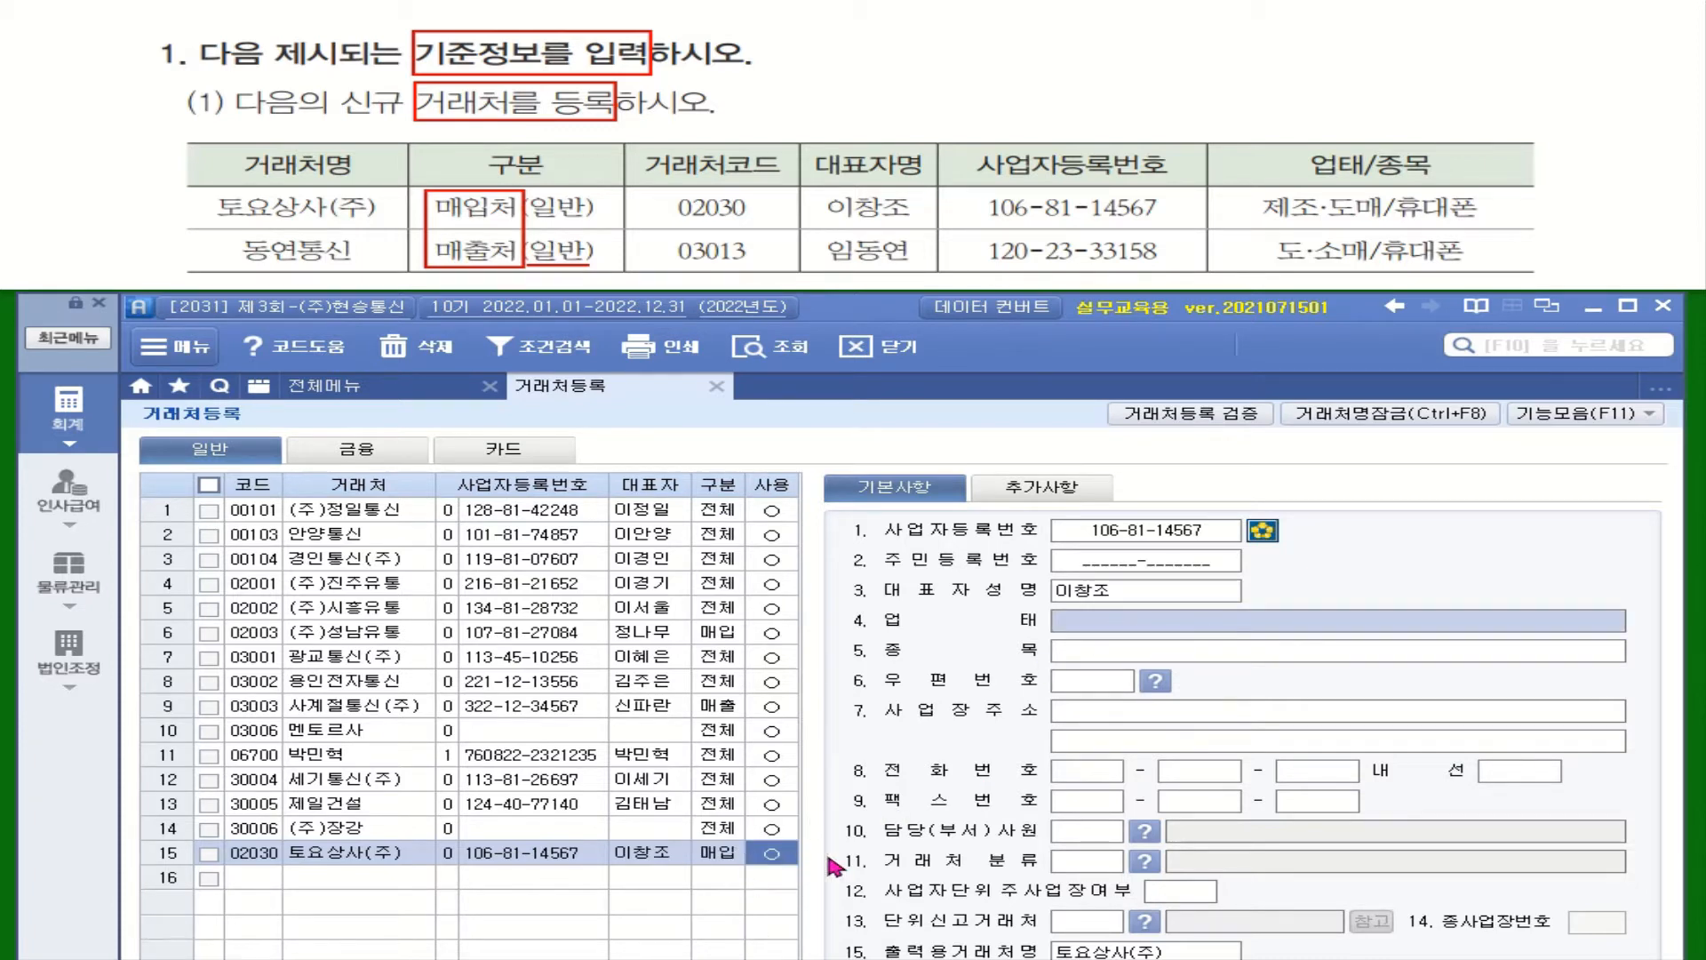
pyautogui.click(1118, 622)
pyautogui.write('제조')
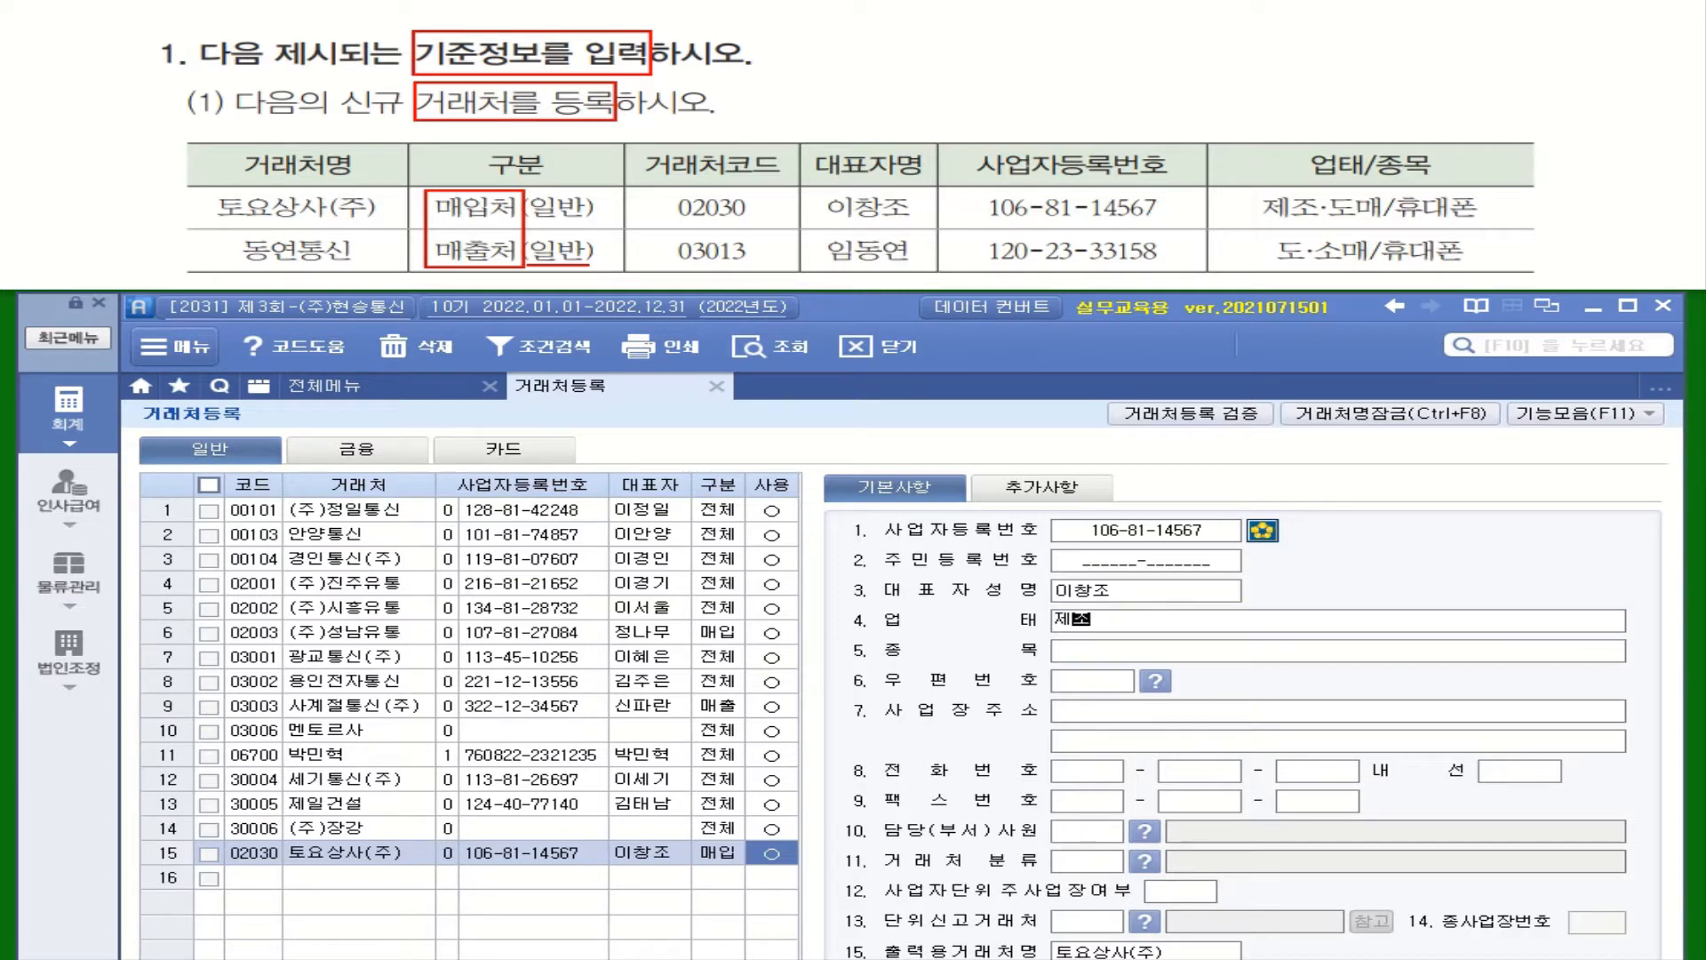
pyautogui.write('.도매')
pyautogui.press('Return')
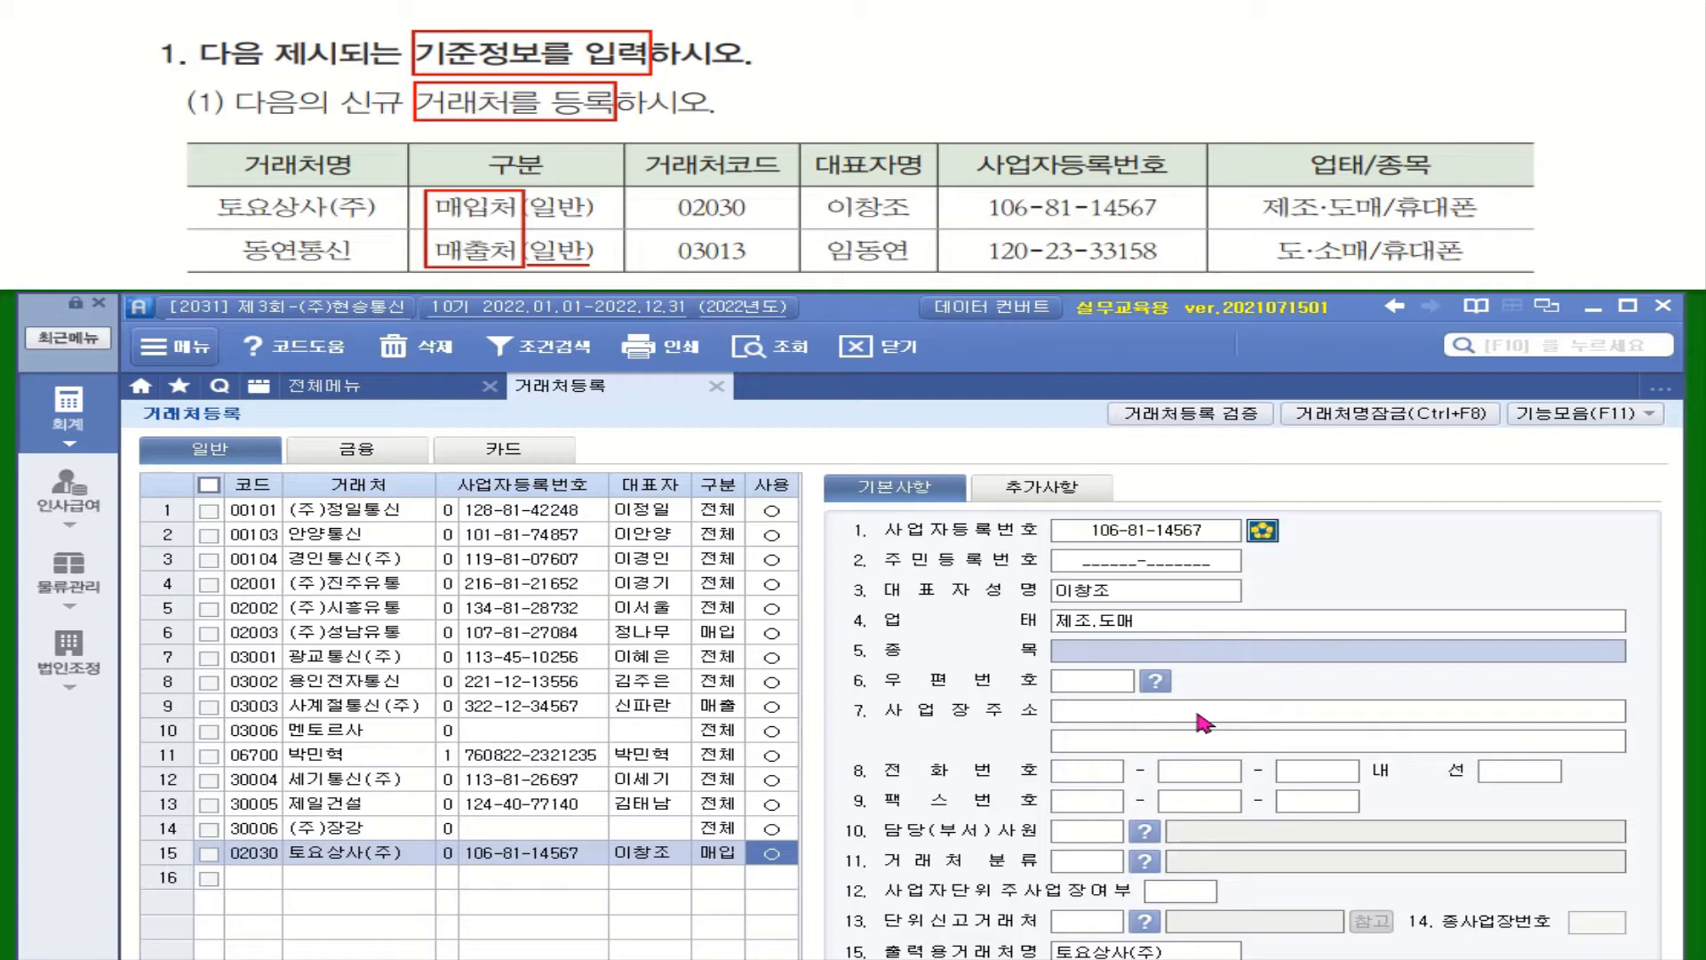
pyautogui.click(1082, 664)
pyautogui.write('휴')
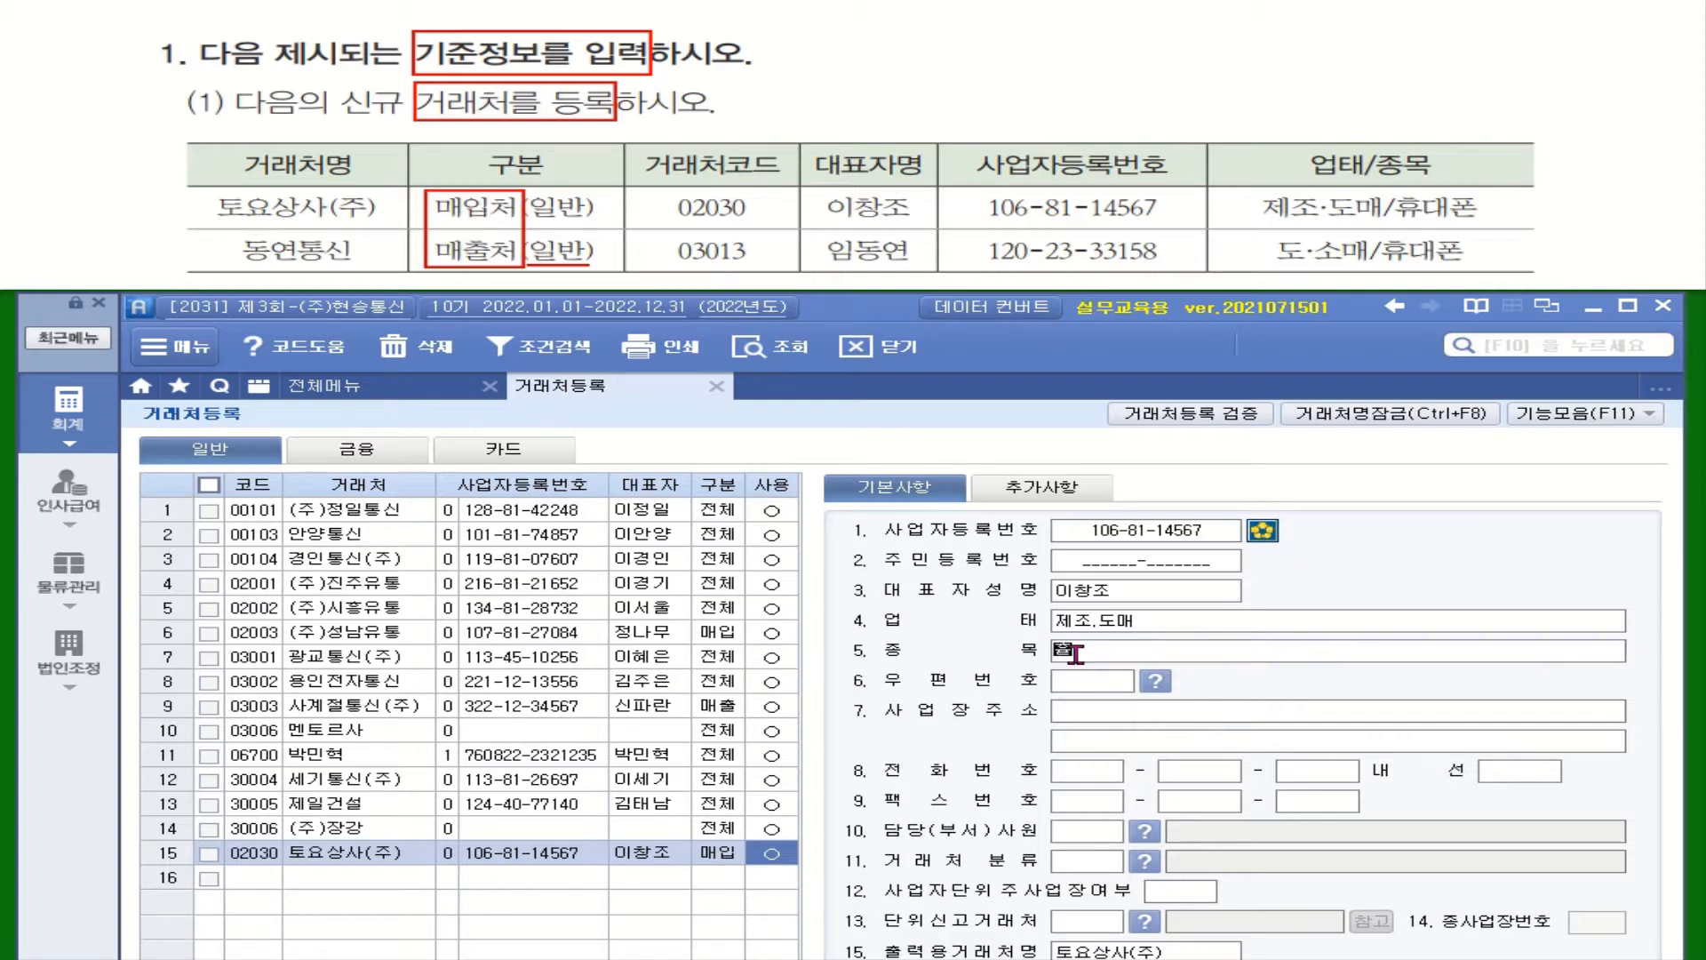
pyautogui.write('대폰')
pyautogui.press('Return')
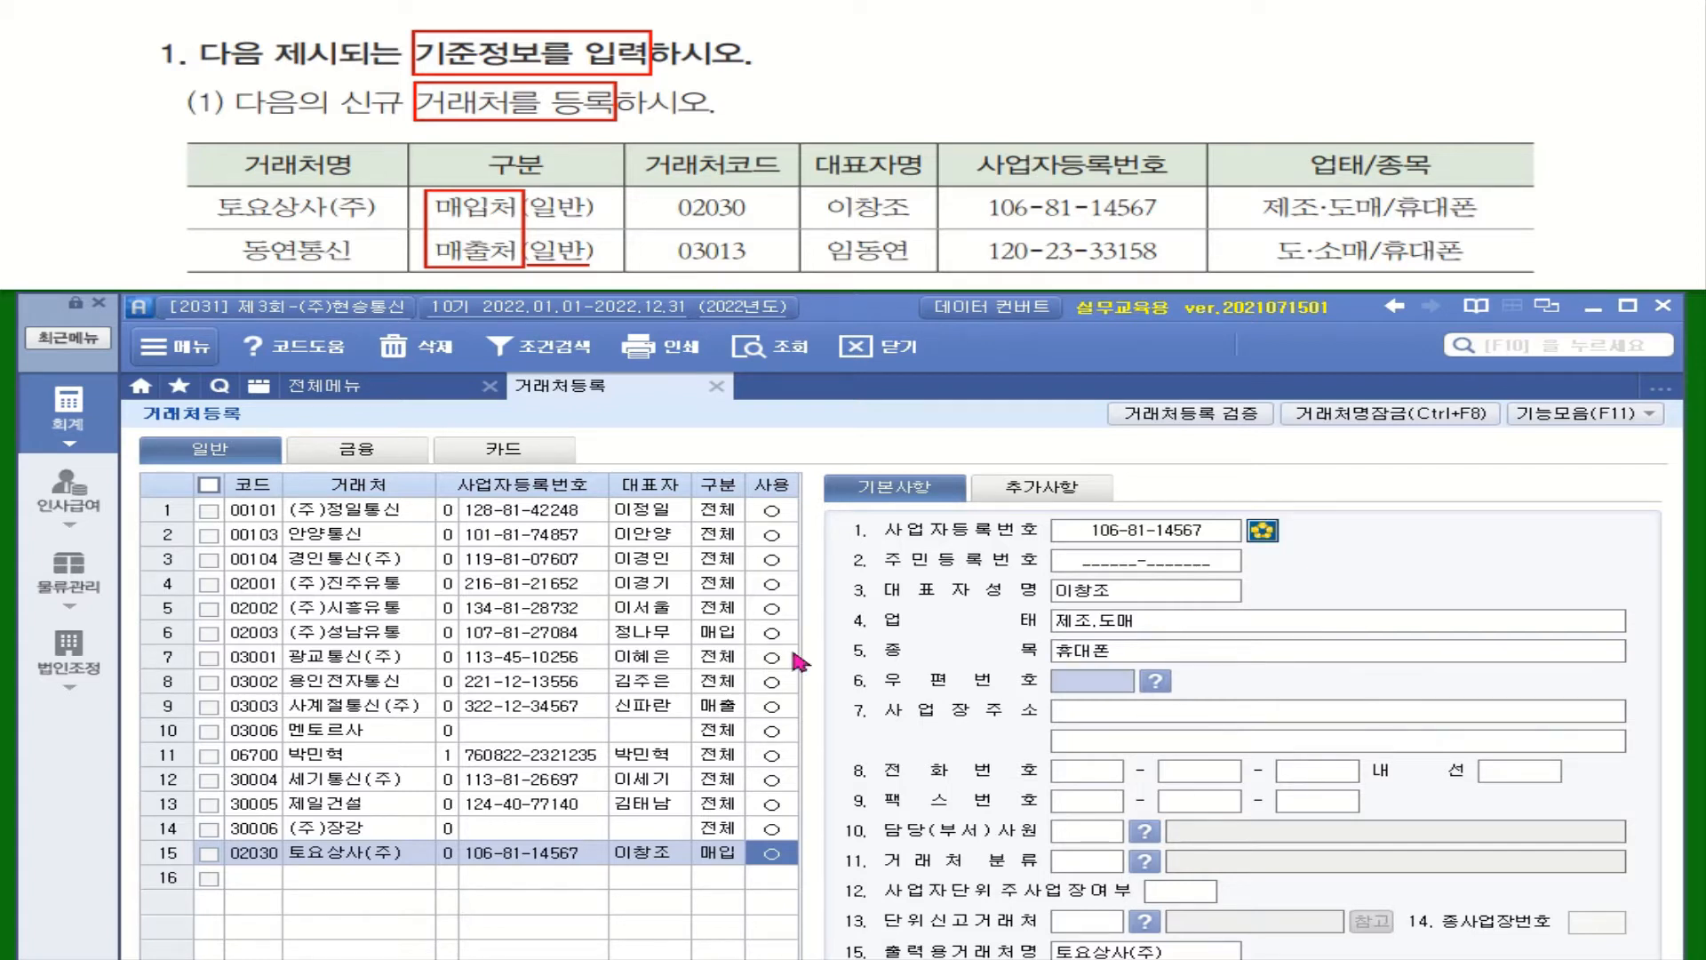
pyautogui.click(260, 880)
pyautogui.click(283, 853)
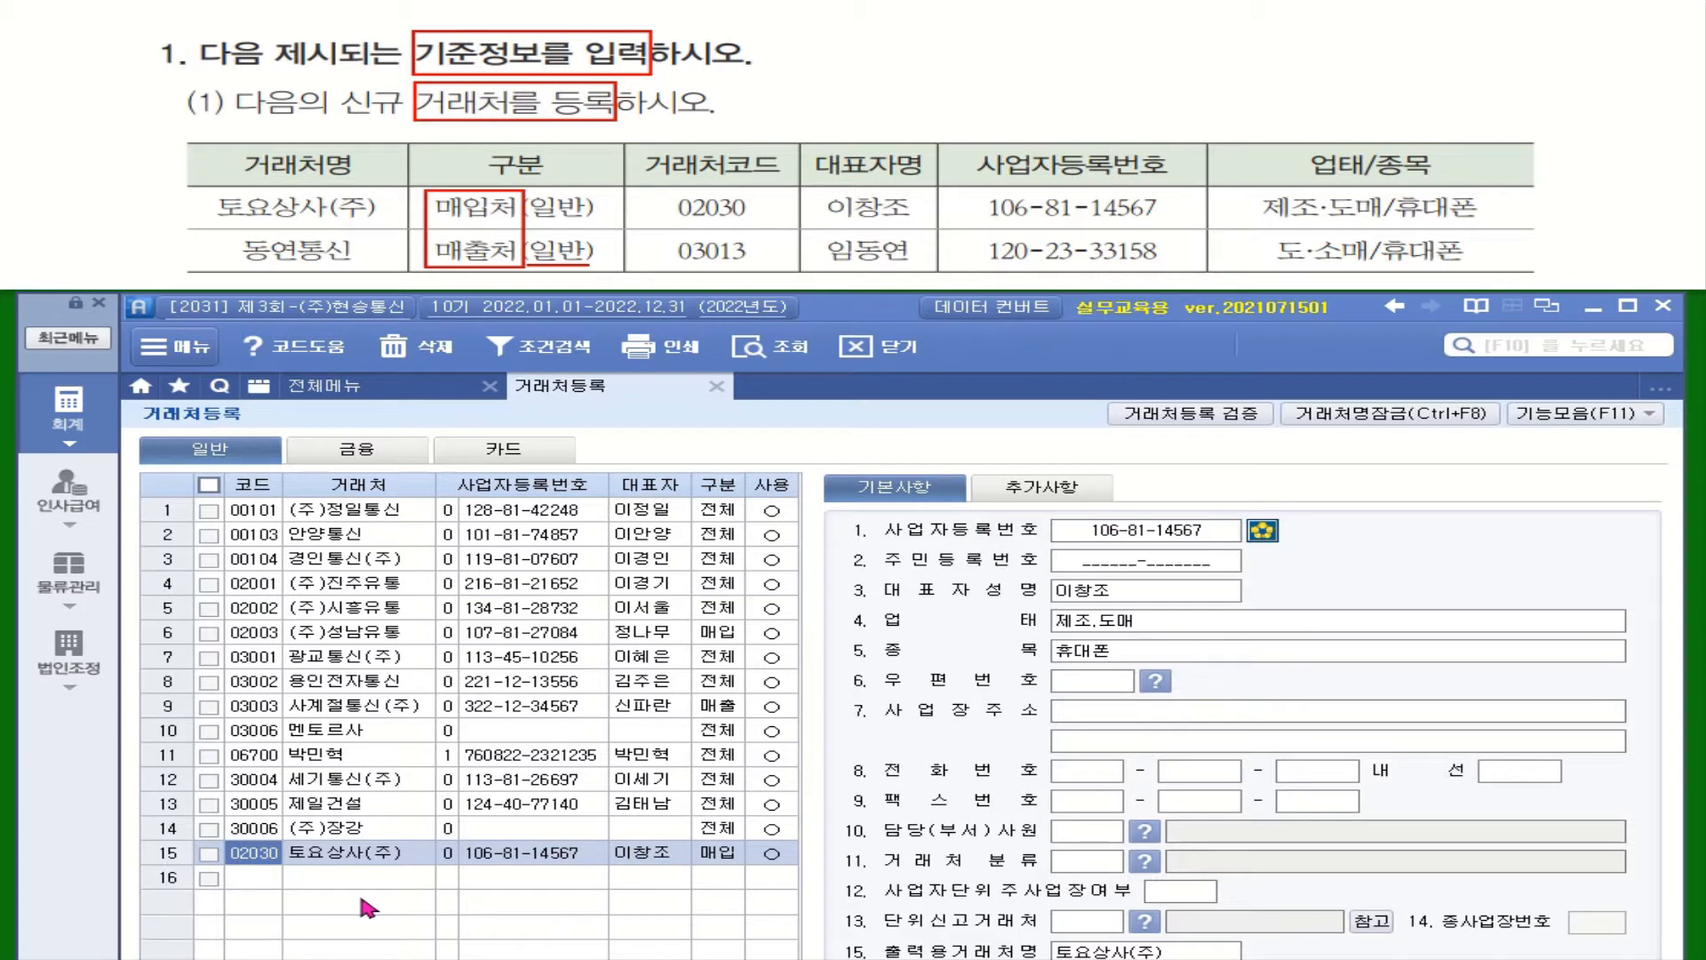
pyautogui.click(261, 878)
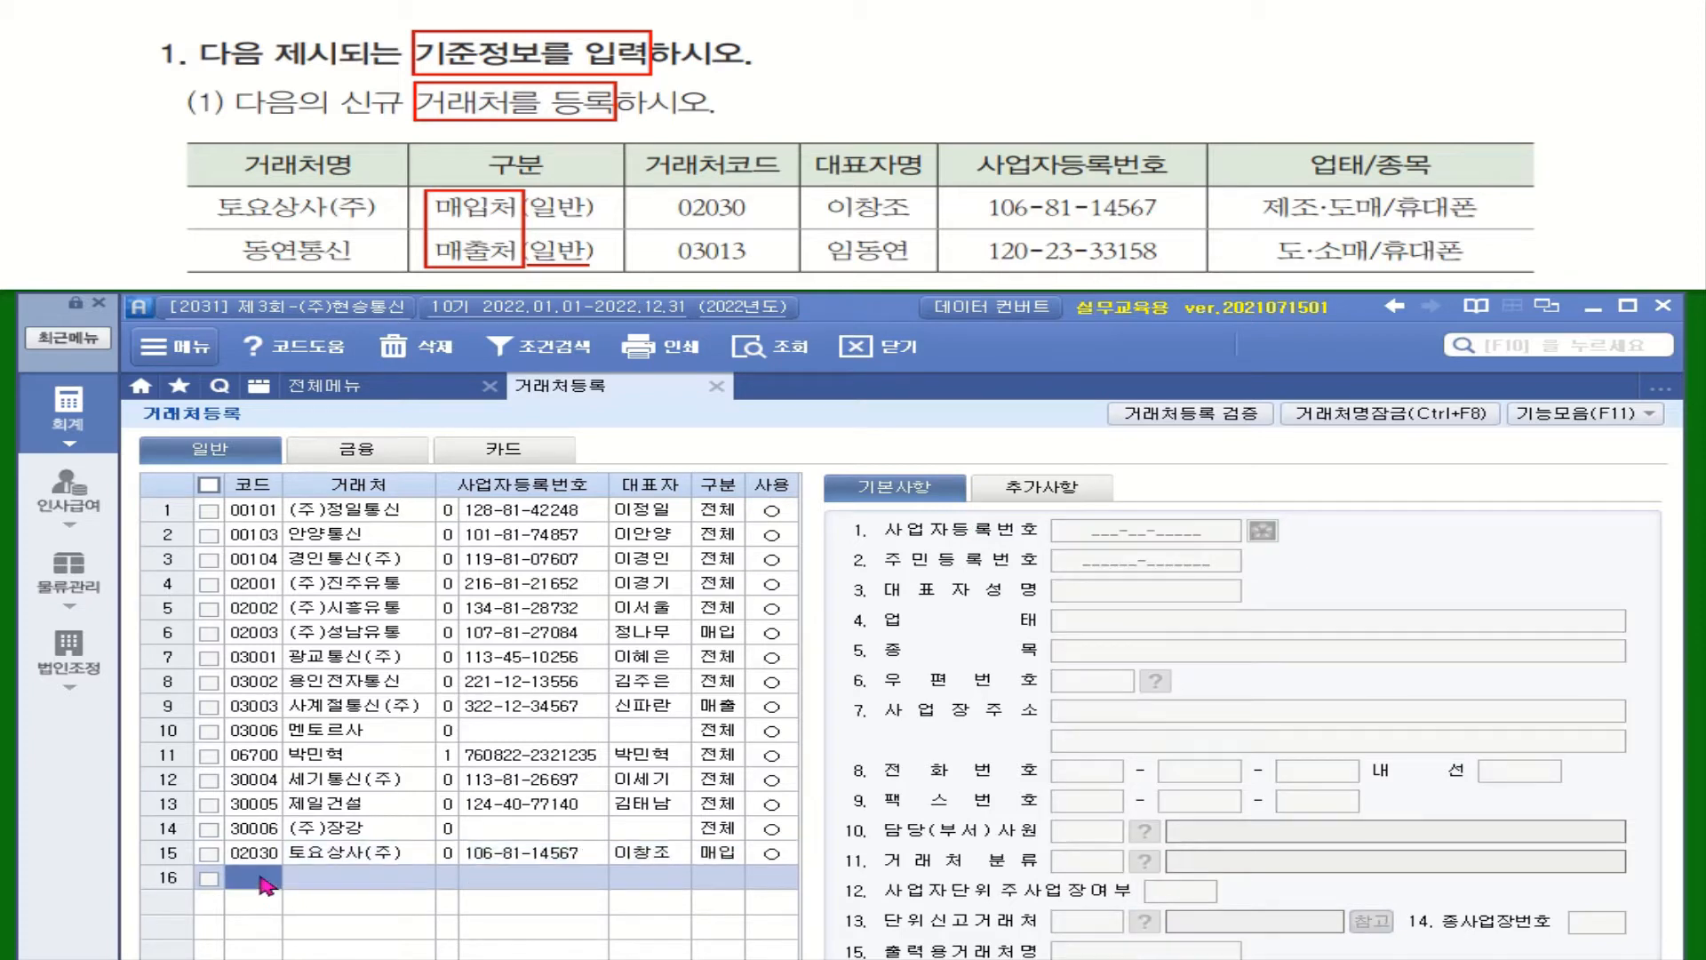
# Add customer 03013 동연통신 as a 매출 customer with its registration number and representative
pyautogui.write('03013')
pyautogui.press('Return')
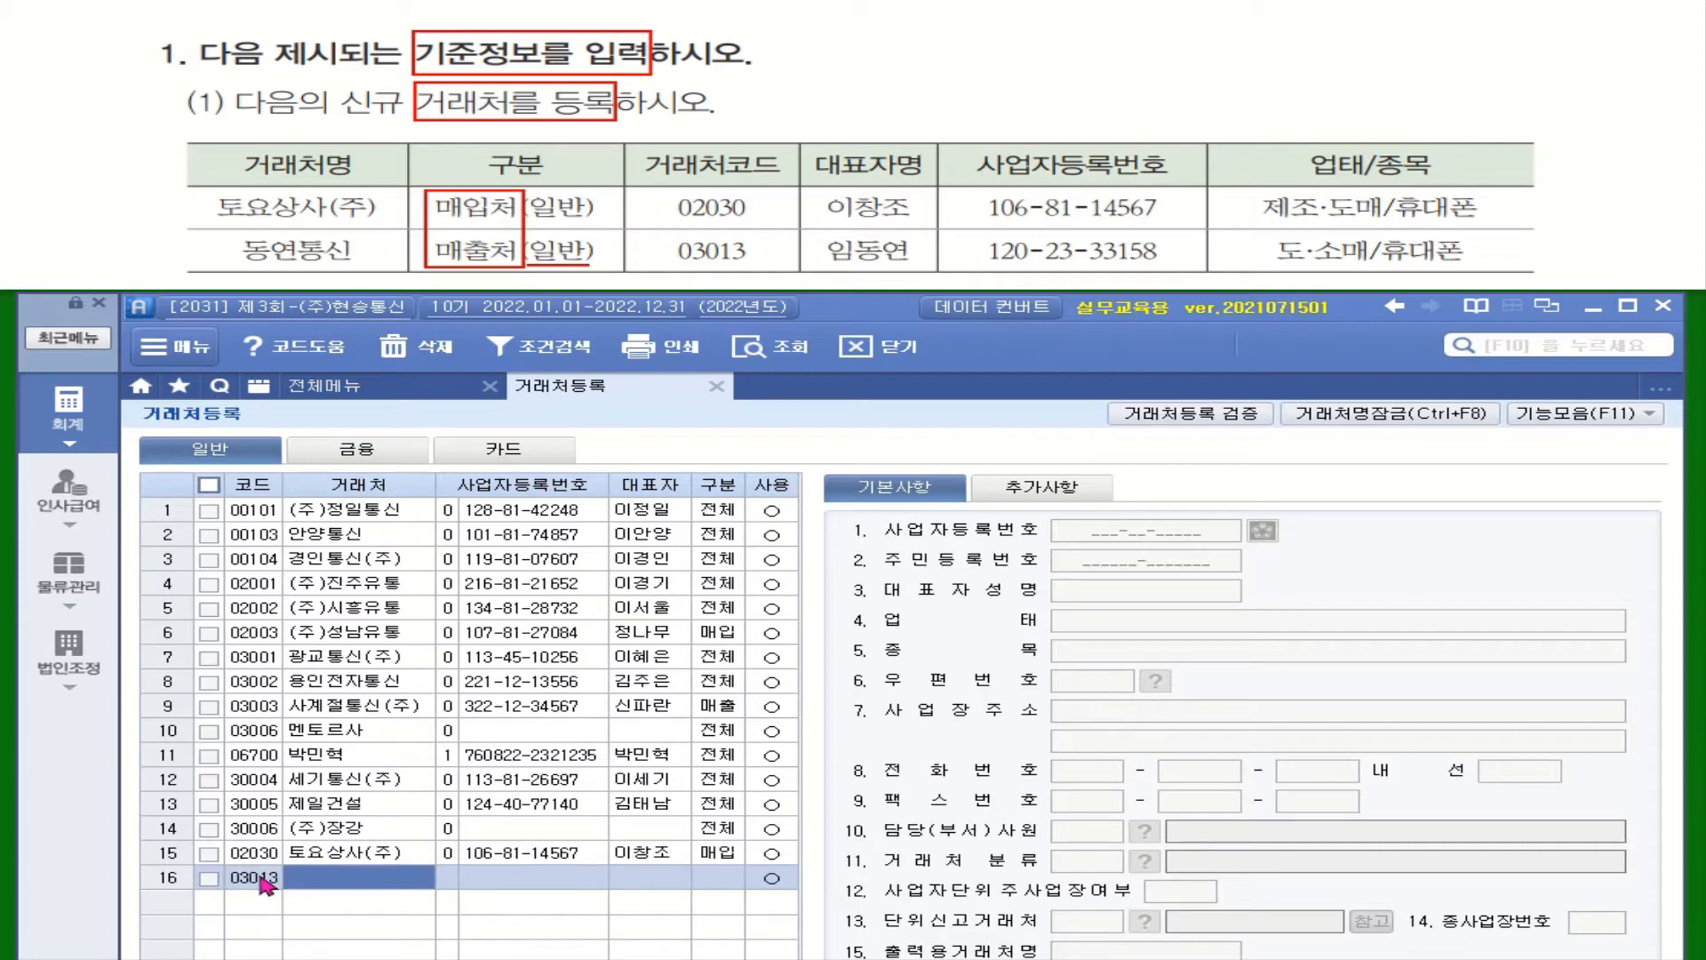
pyautogui.write('동여')
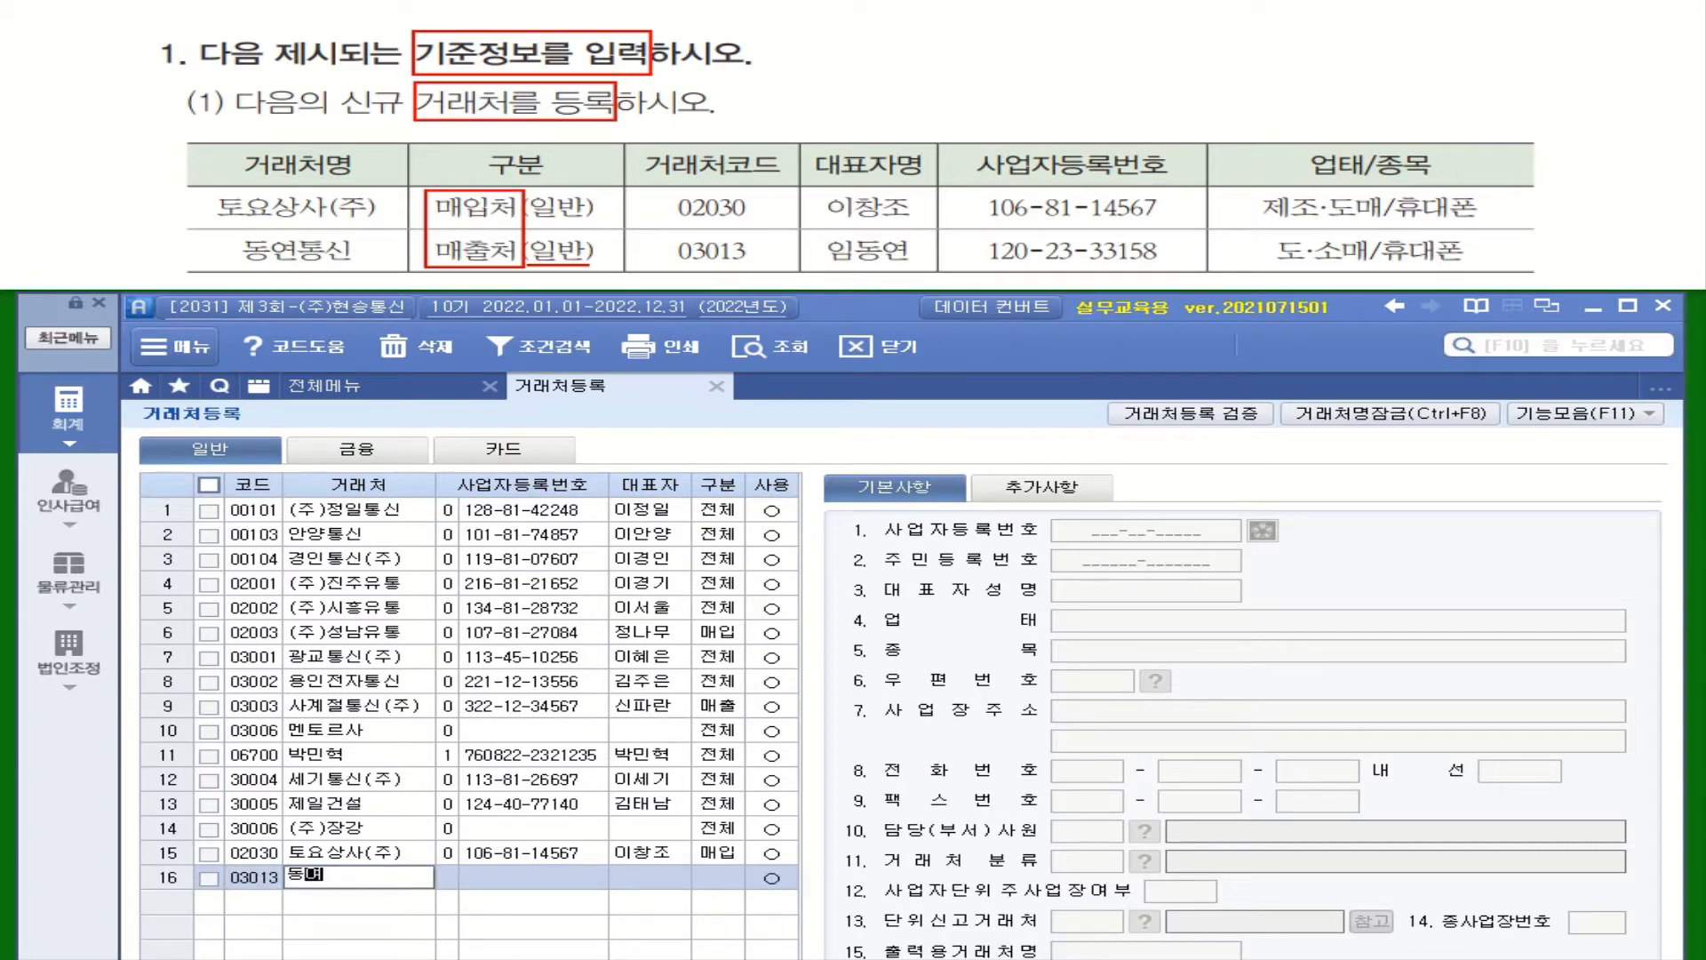
pyautogui.write('ㄴㅌㅗㅇㅅㅣㄴ')
pyautogui.press('Return')
pyautogui.press('Return')
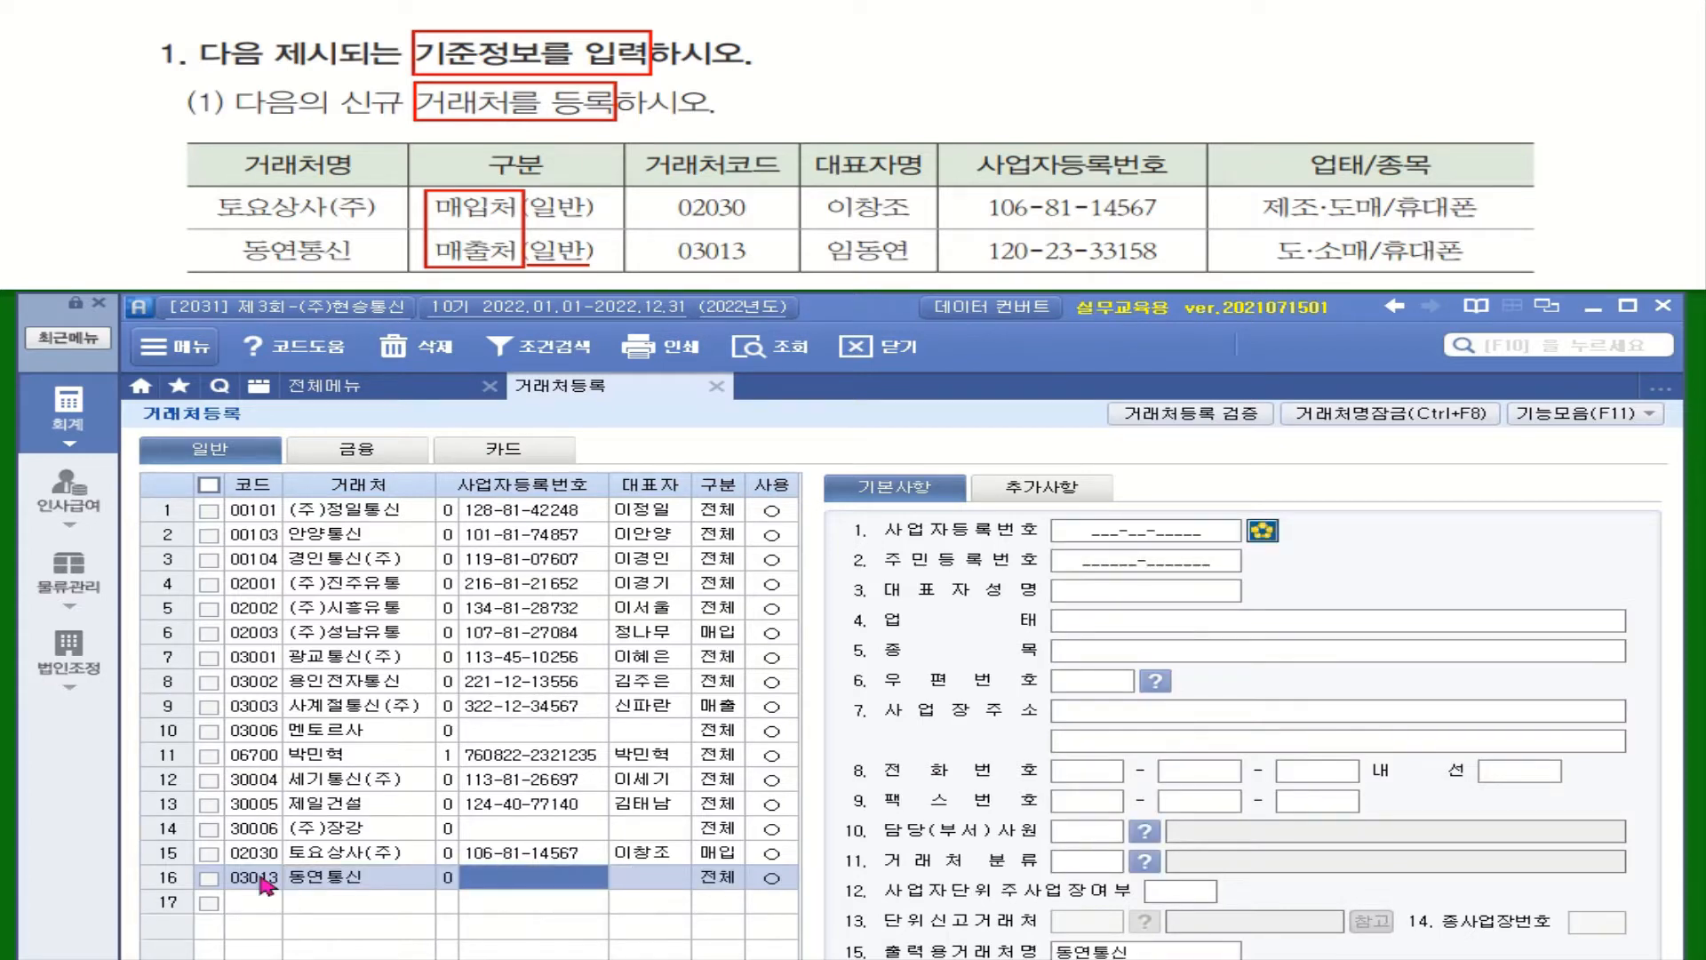
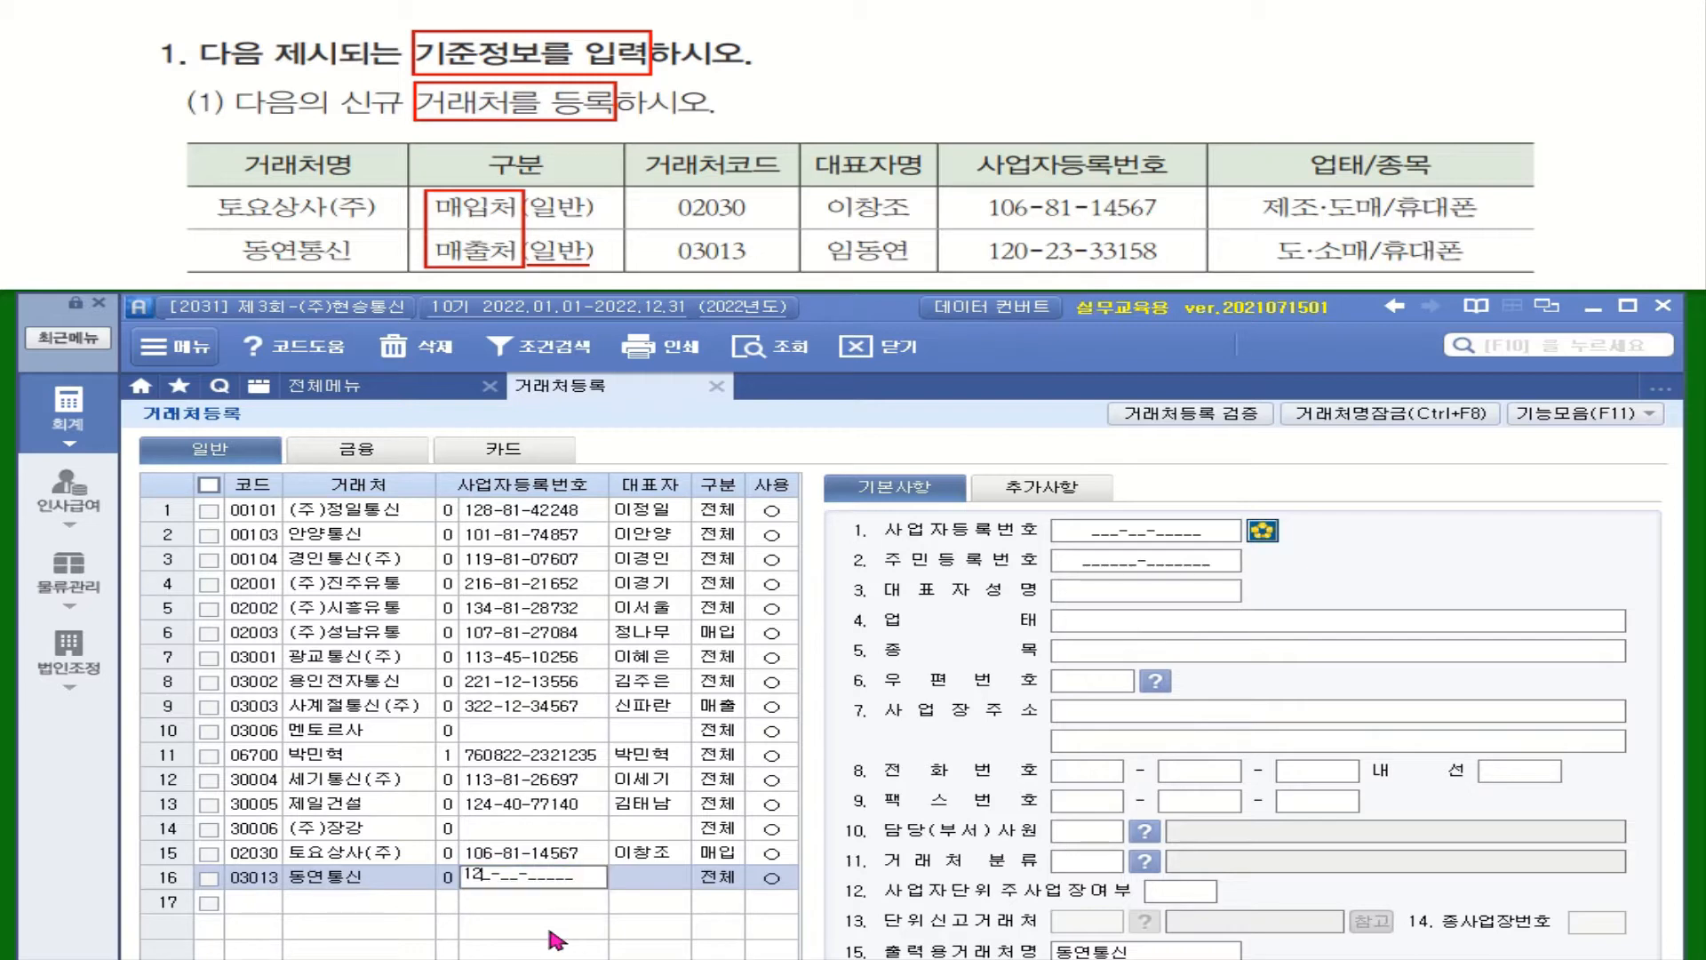
pyautogui.press('Return')
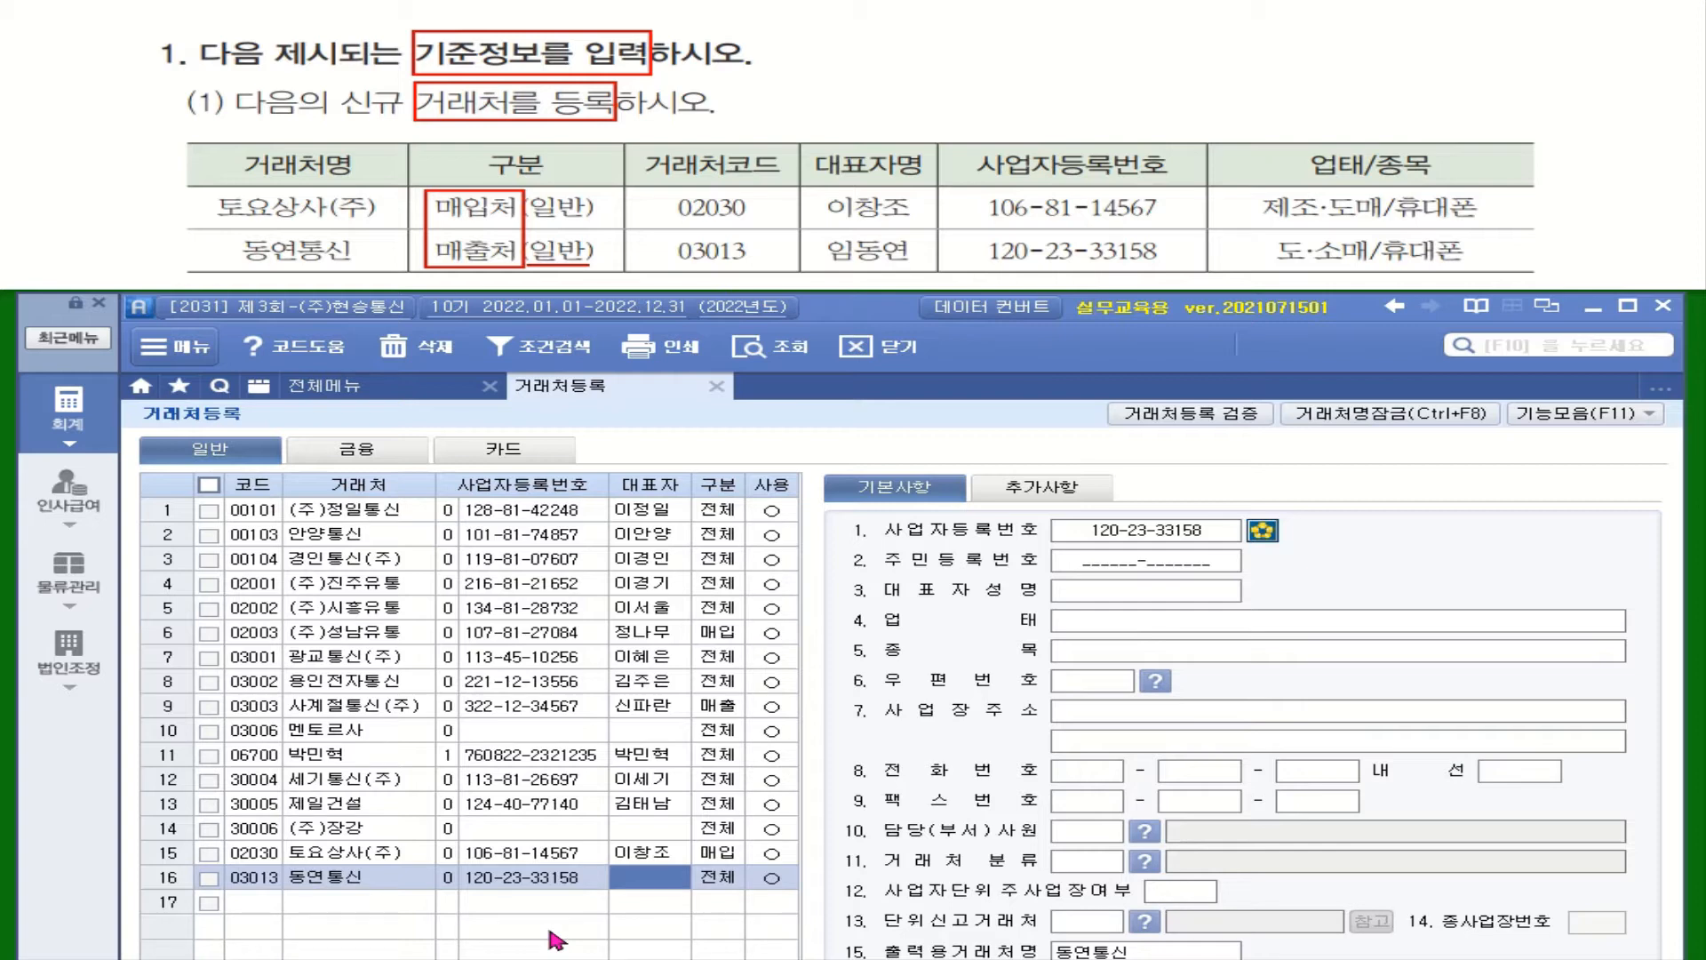
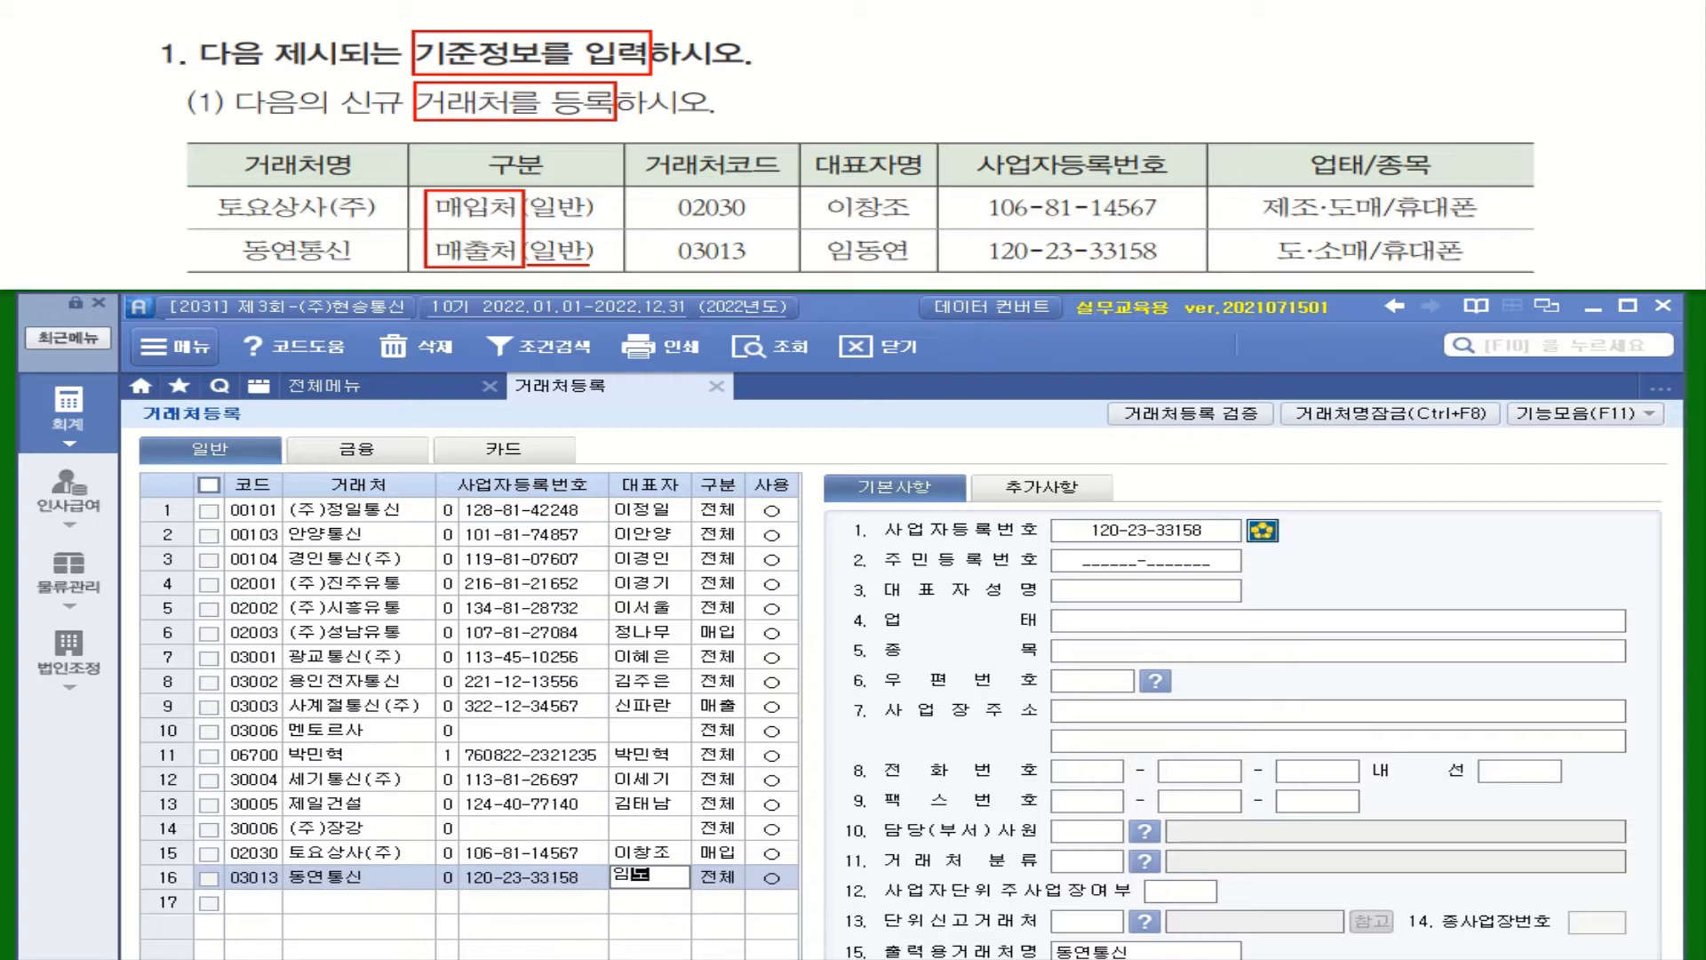
pyautogui.press('Return')
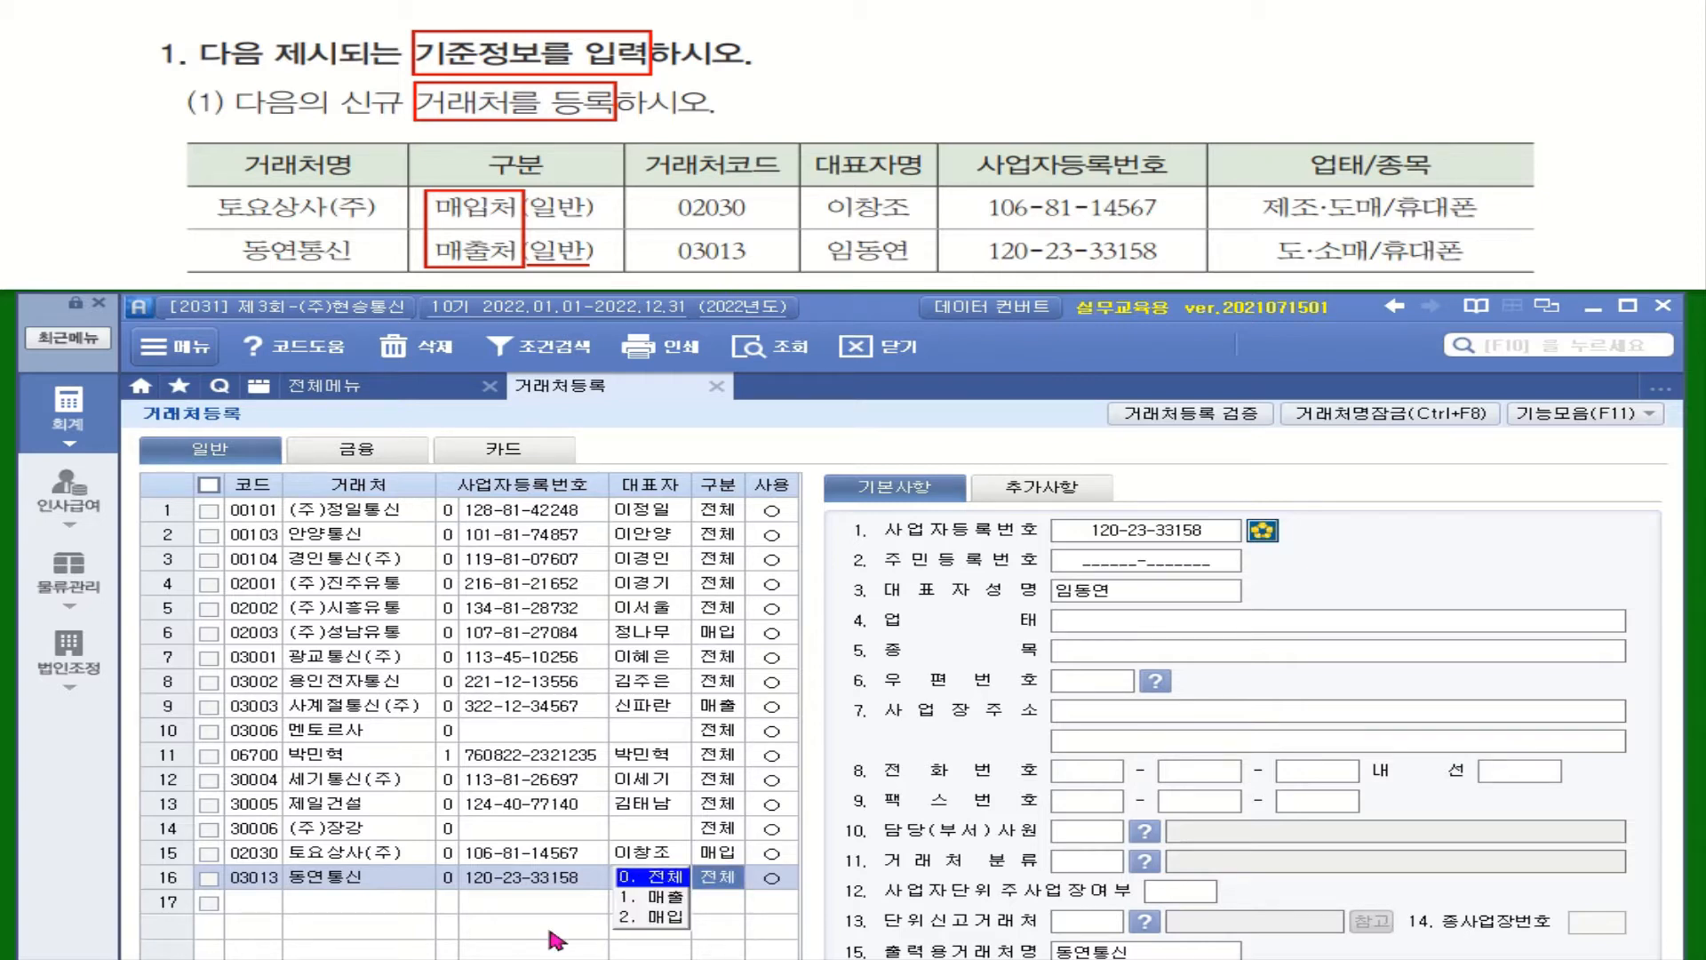
pyautogui.press('1')
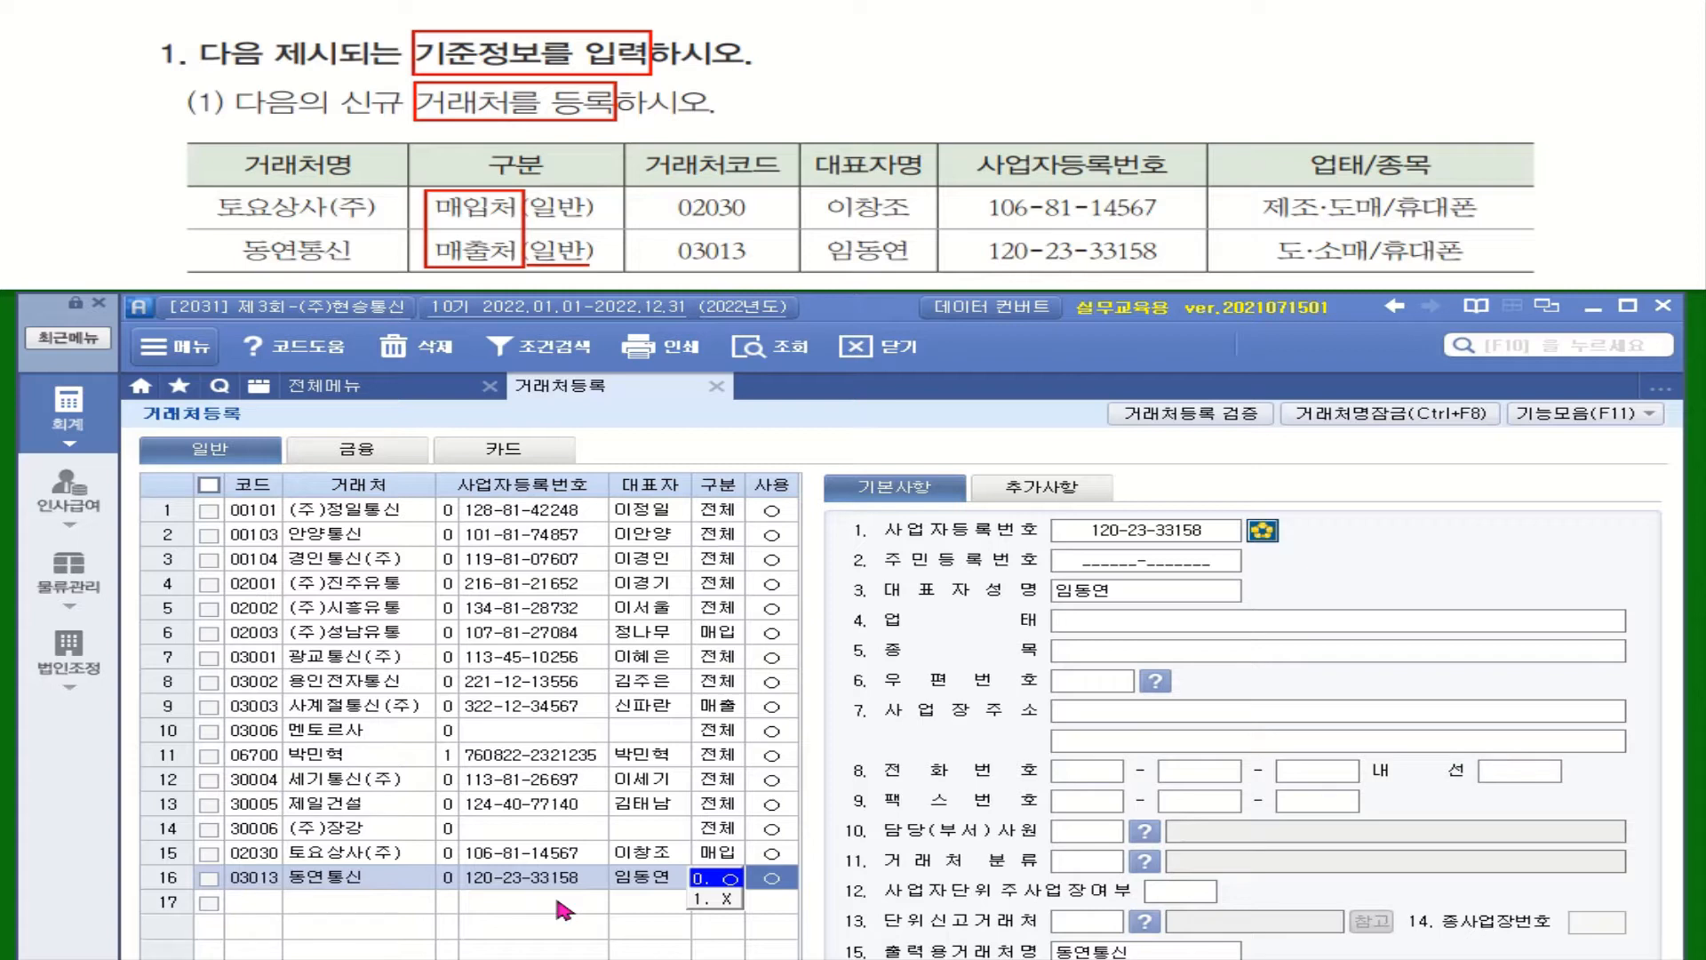
pyautogui.press('Return')
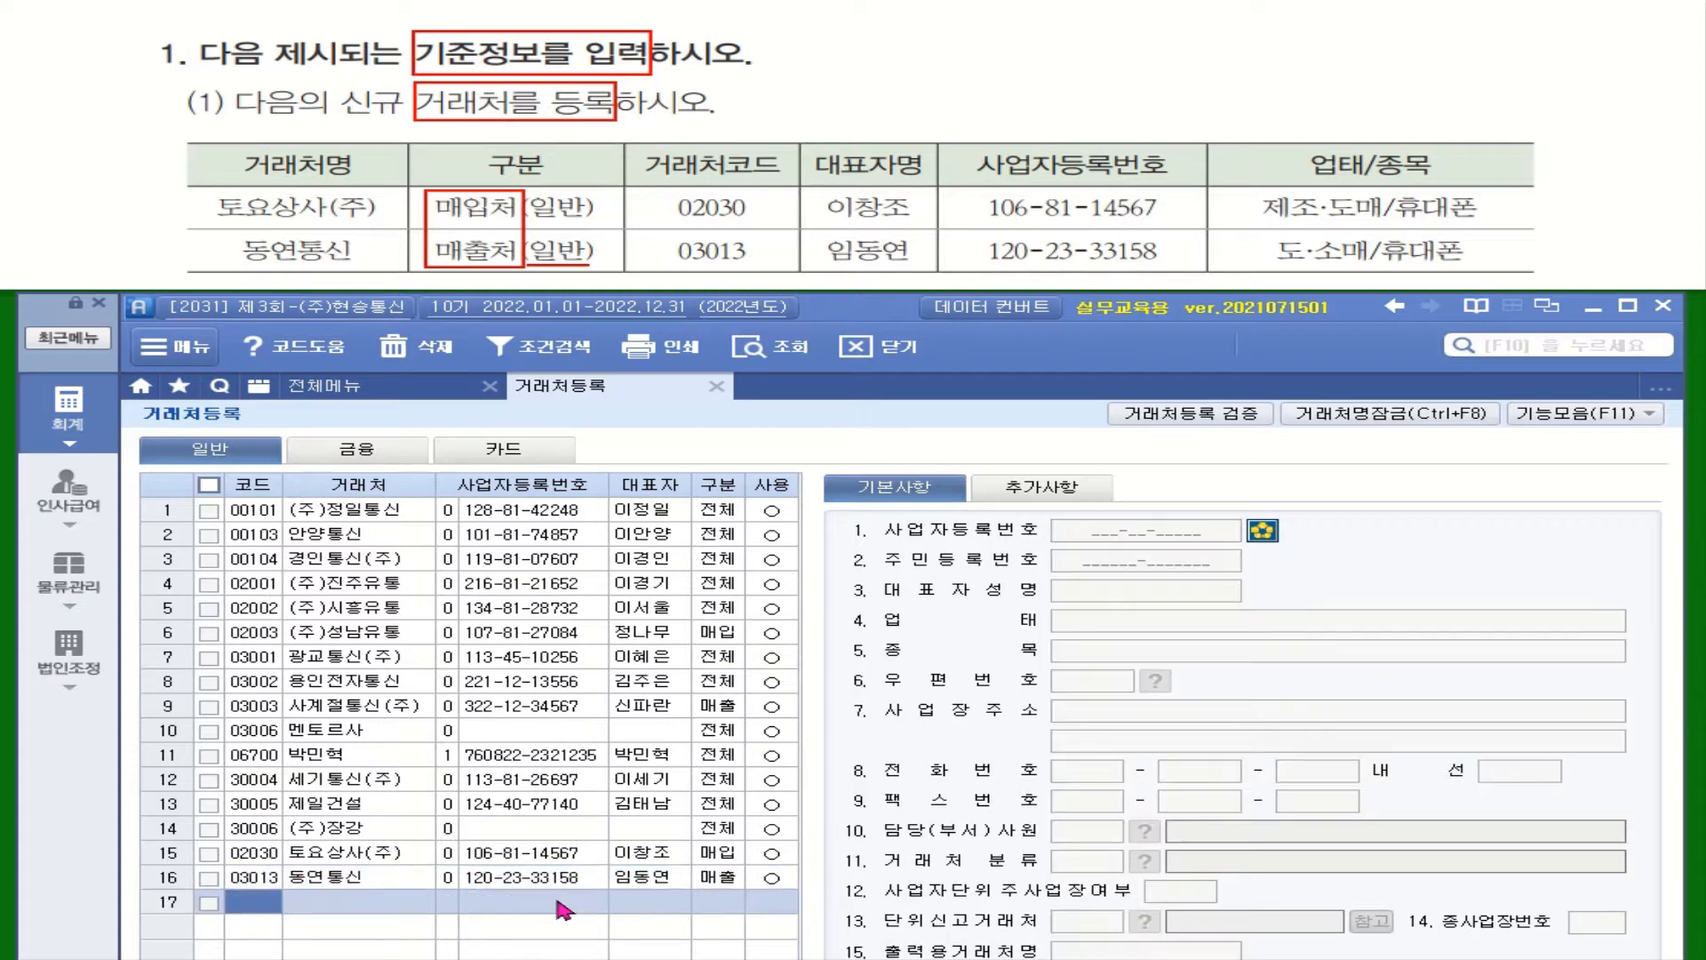
# Fill in 동연통신's 업태 as 도.소매 and 종목 as 휴대폰
pyautogui.click(650, 876)
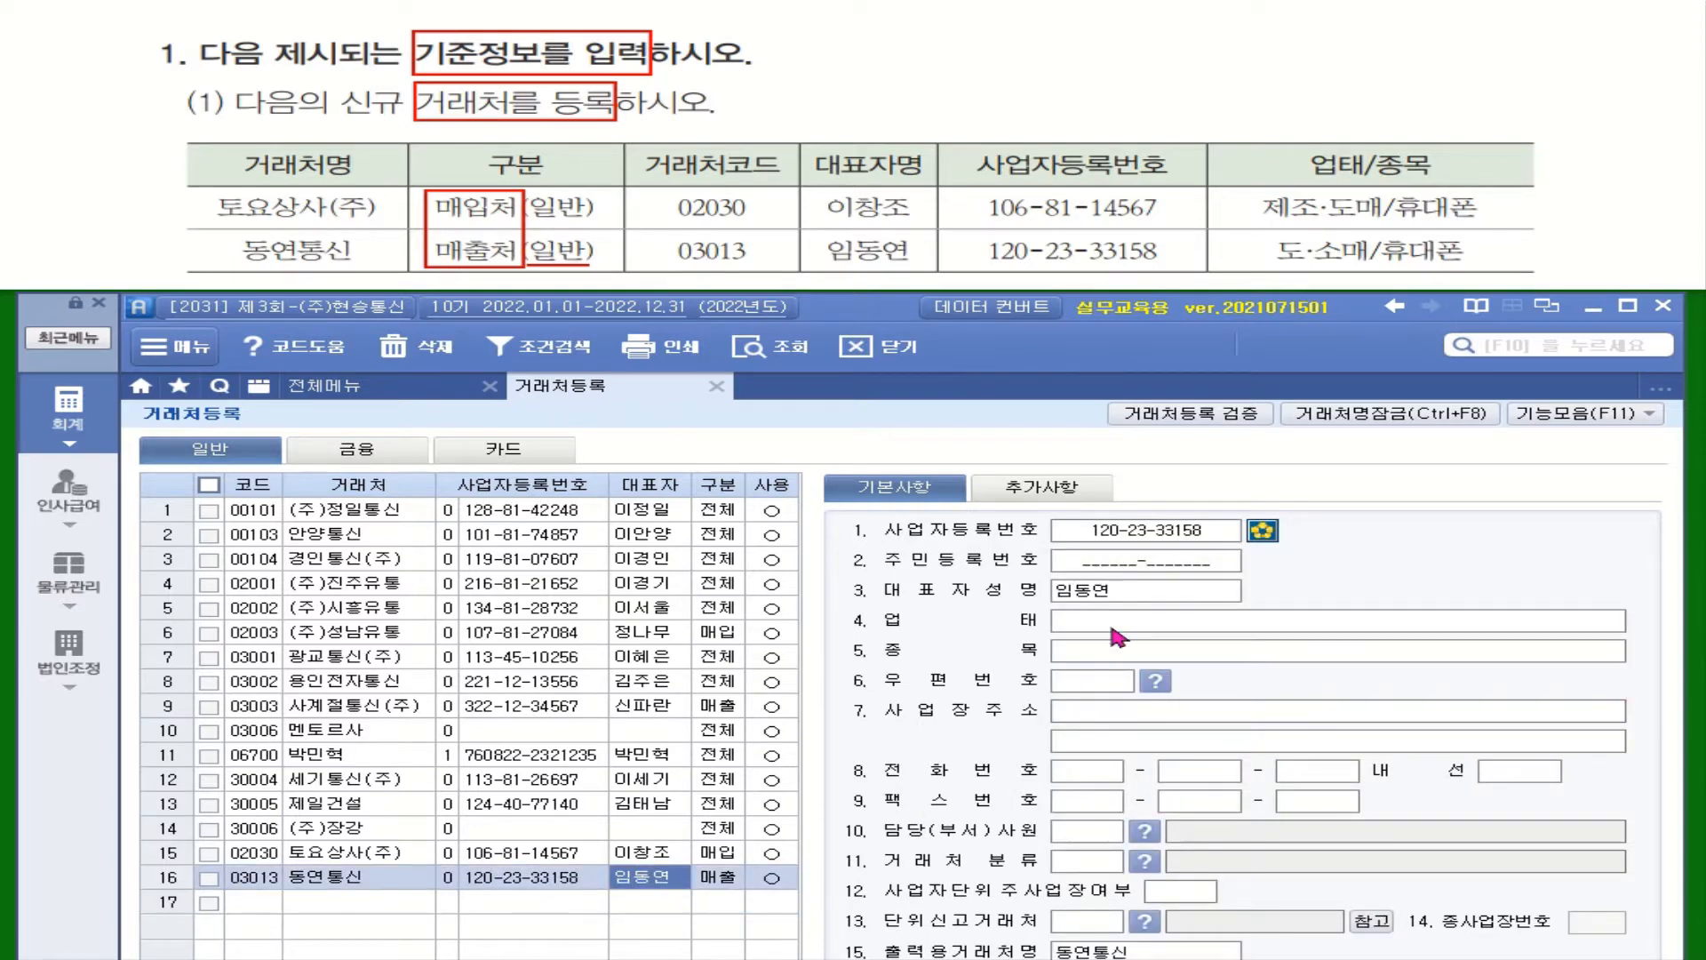
pyautogui.click(1113, 626)
pyautogui.write('ㄷ')
pyautogui.write('ㅗ.소')
pyautogui.write('매')
pyautogui.press('Return')
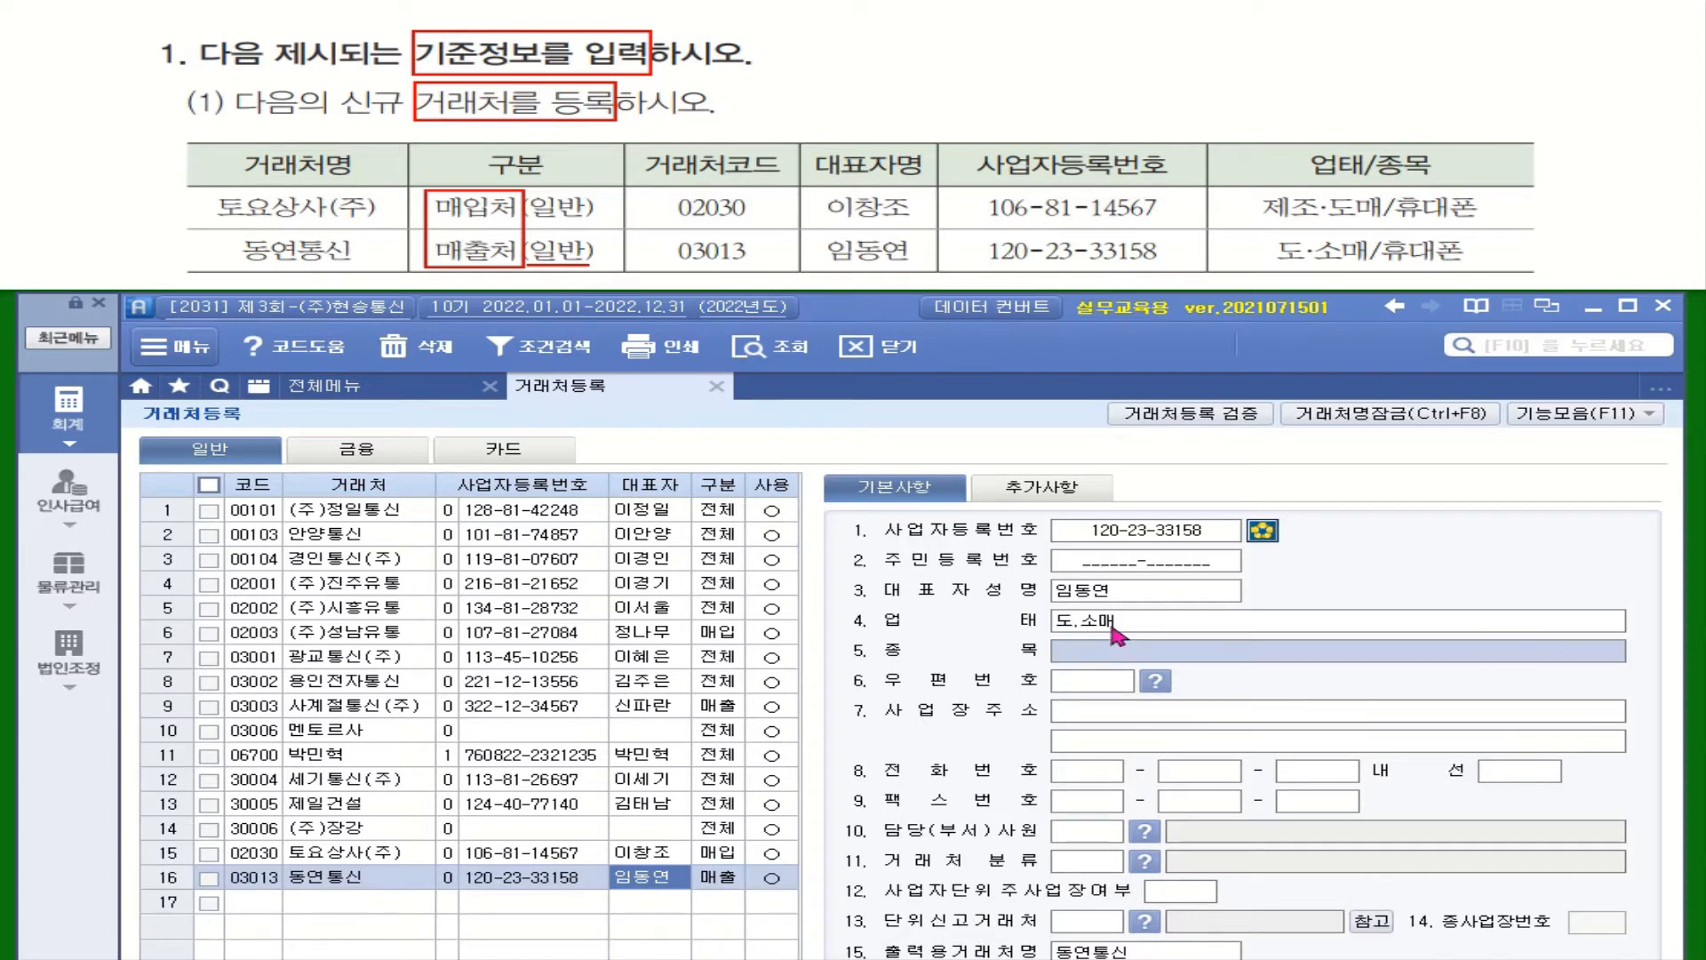
pyautogui.write('휴대폰')
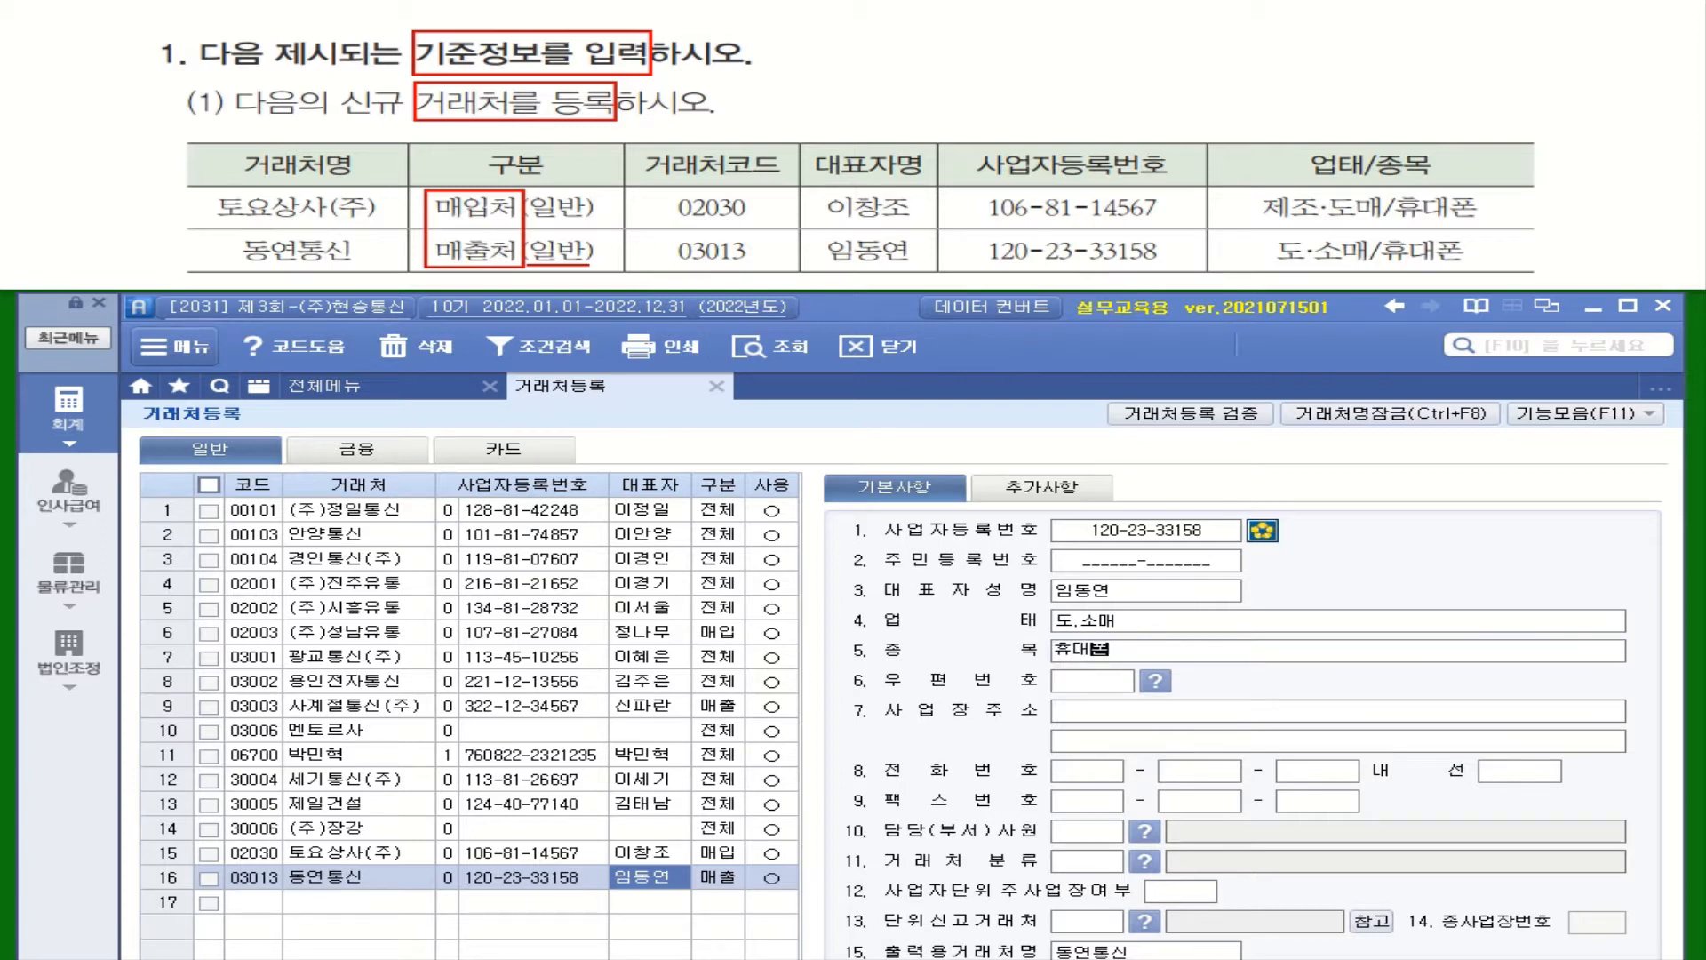
pyautogui.press('Return')
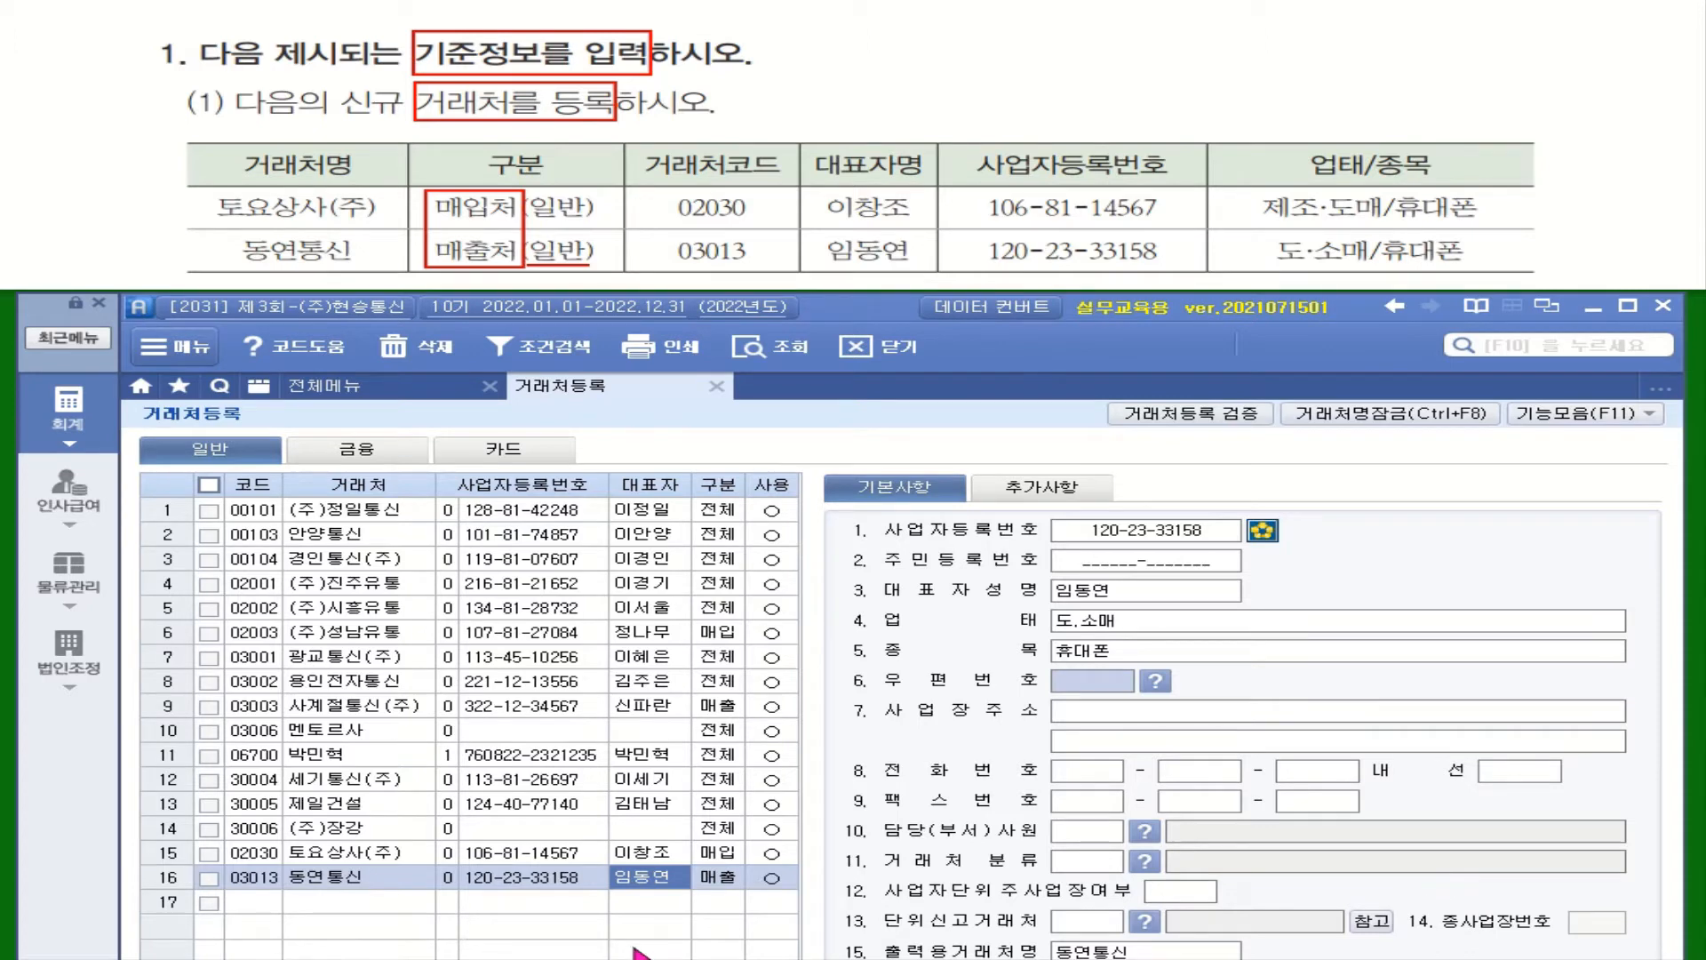
pyautogui.click(309, 902)
# Open 품목등록 under 물류관리 and set row 4's 자산 type to 상품
pyautogui.click(318, 878)
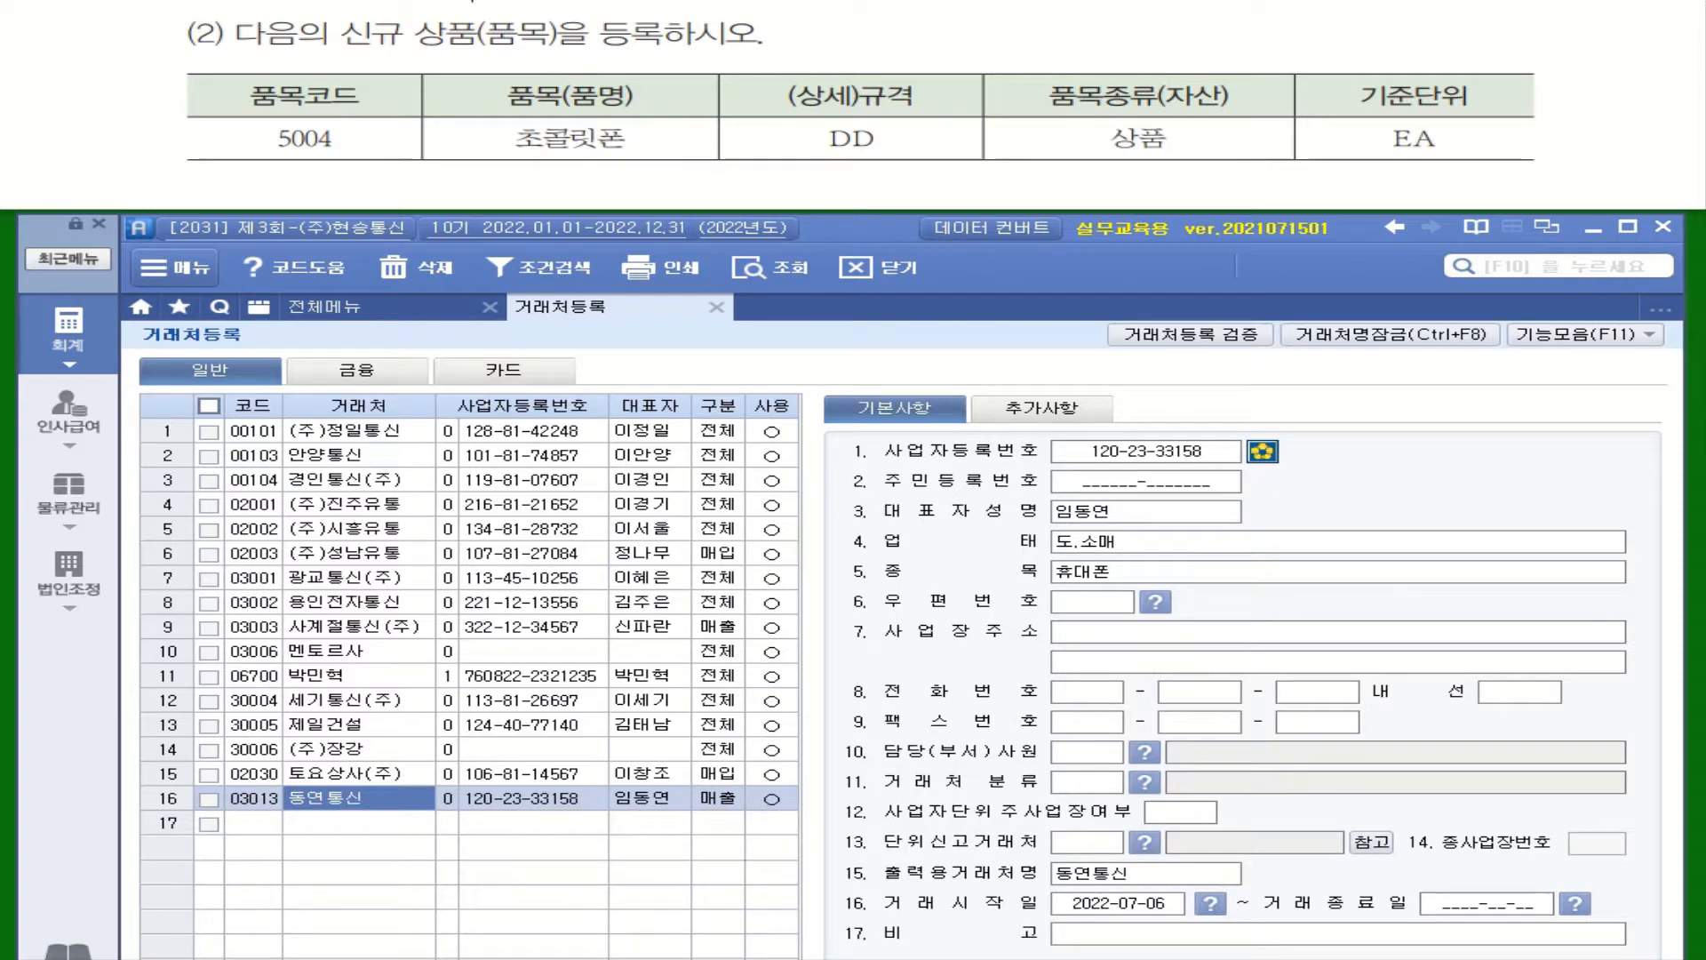
pyautogui.moveTo(413, 12); pyautogui.dragTo(668, 55)
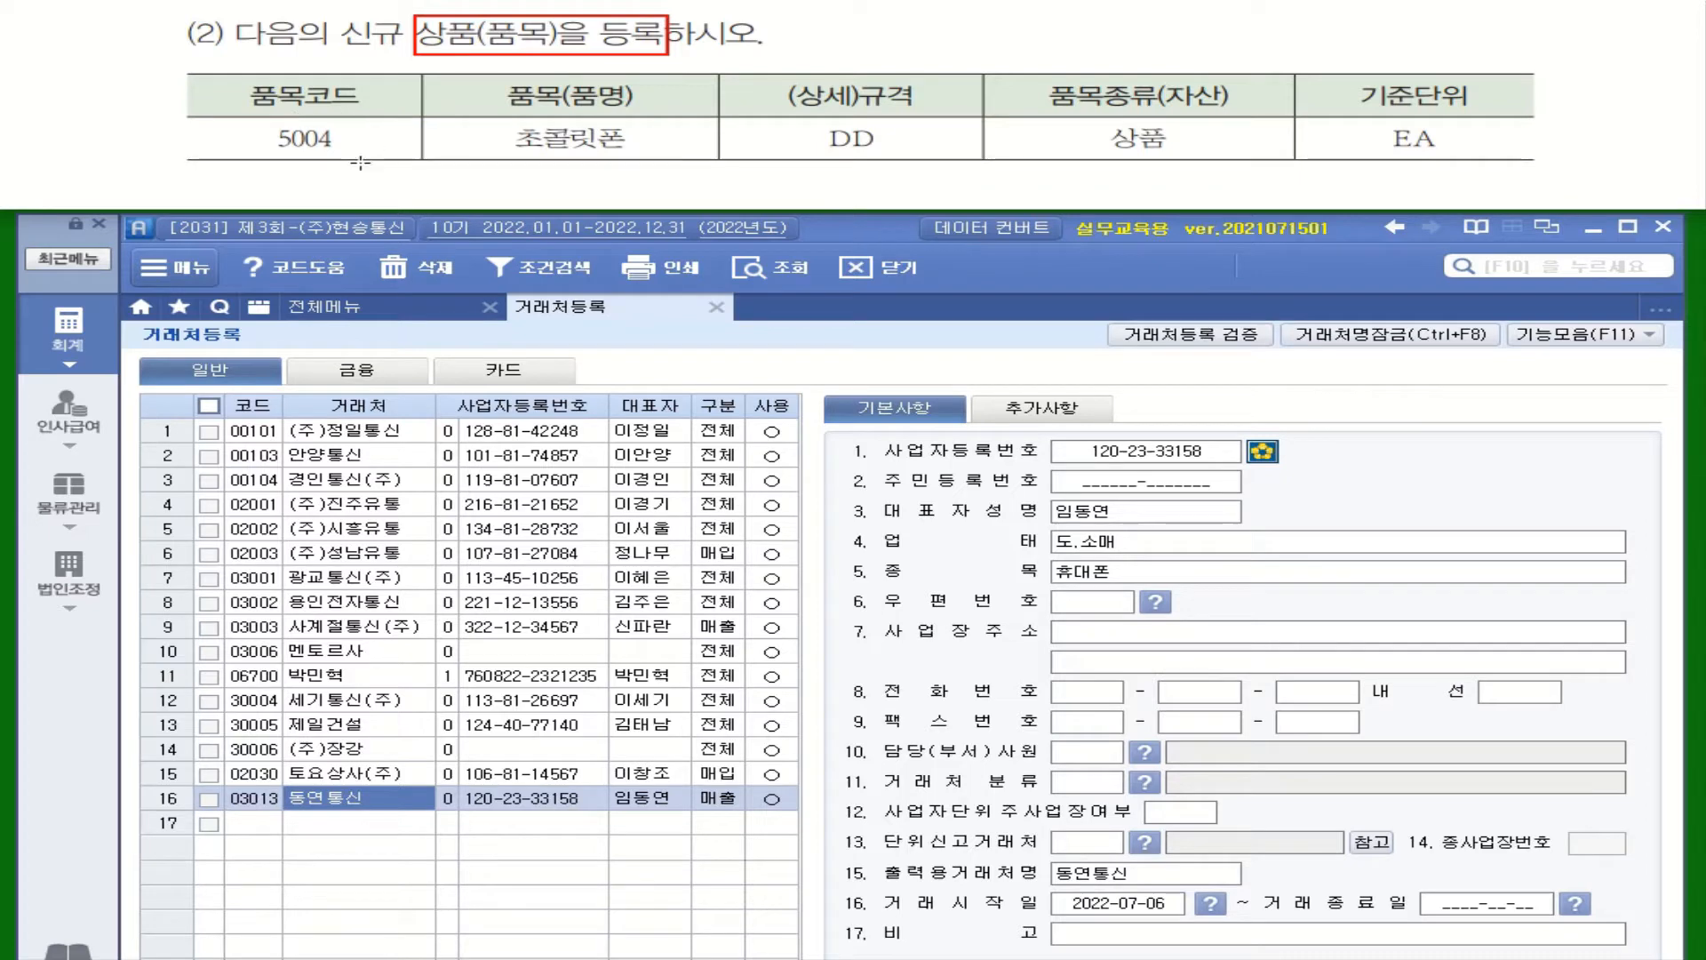
pyautogui.click(67, 502)
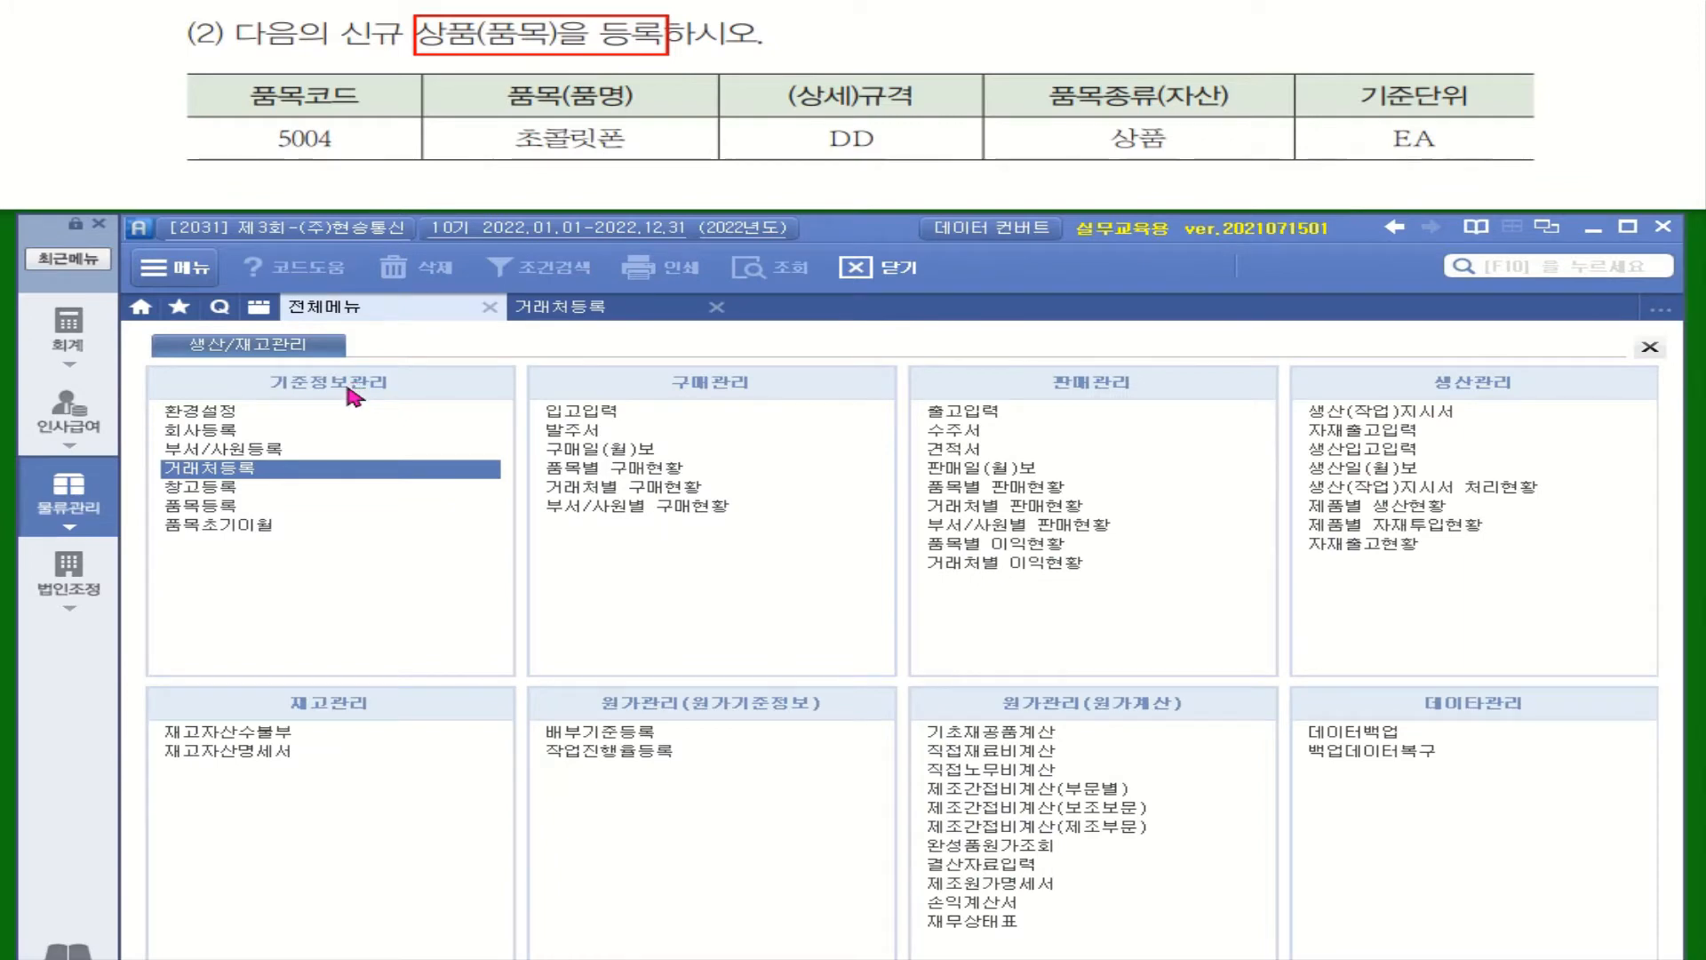
pyautogui.doubleClick(276, 504)
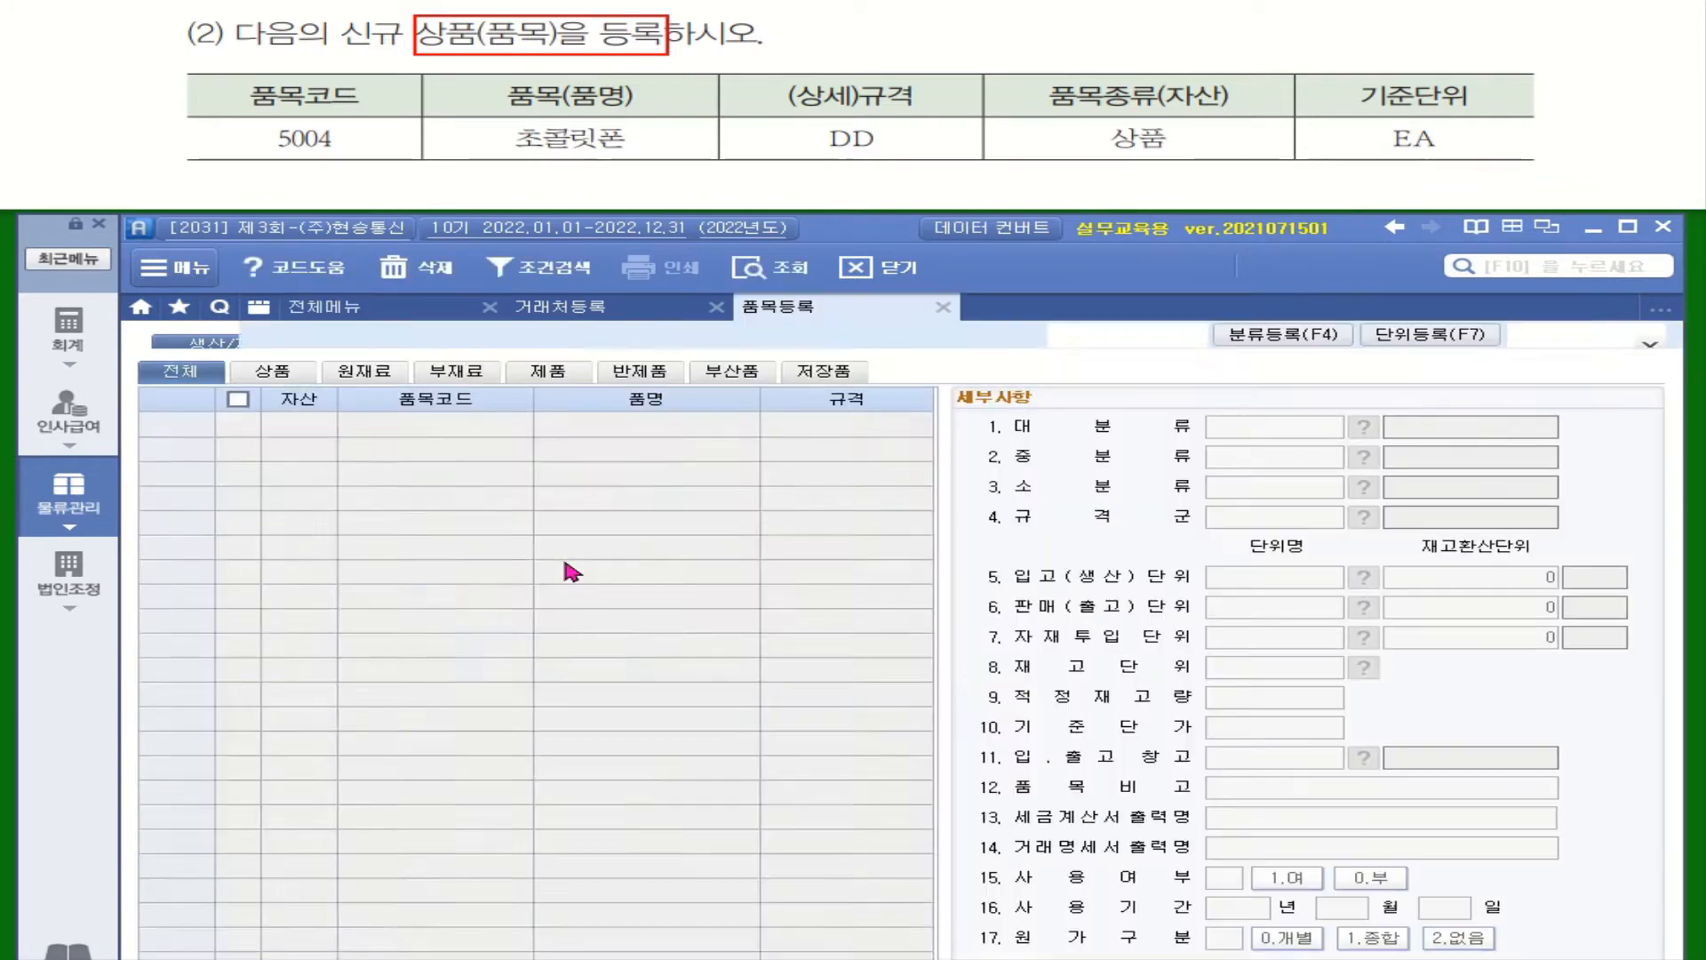
pyautogui.click(392, 499)
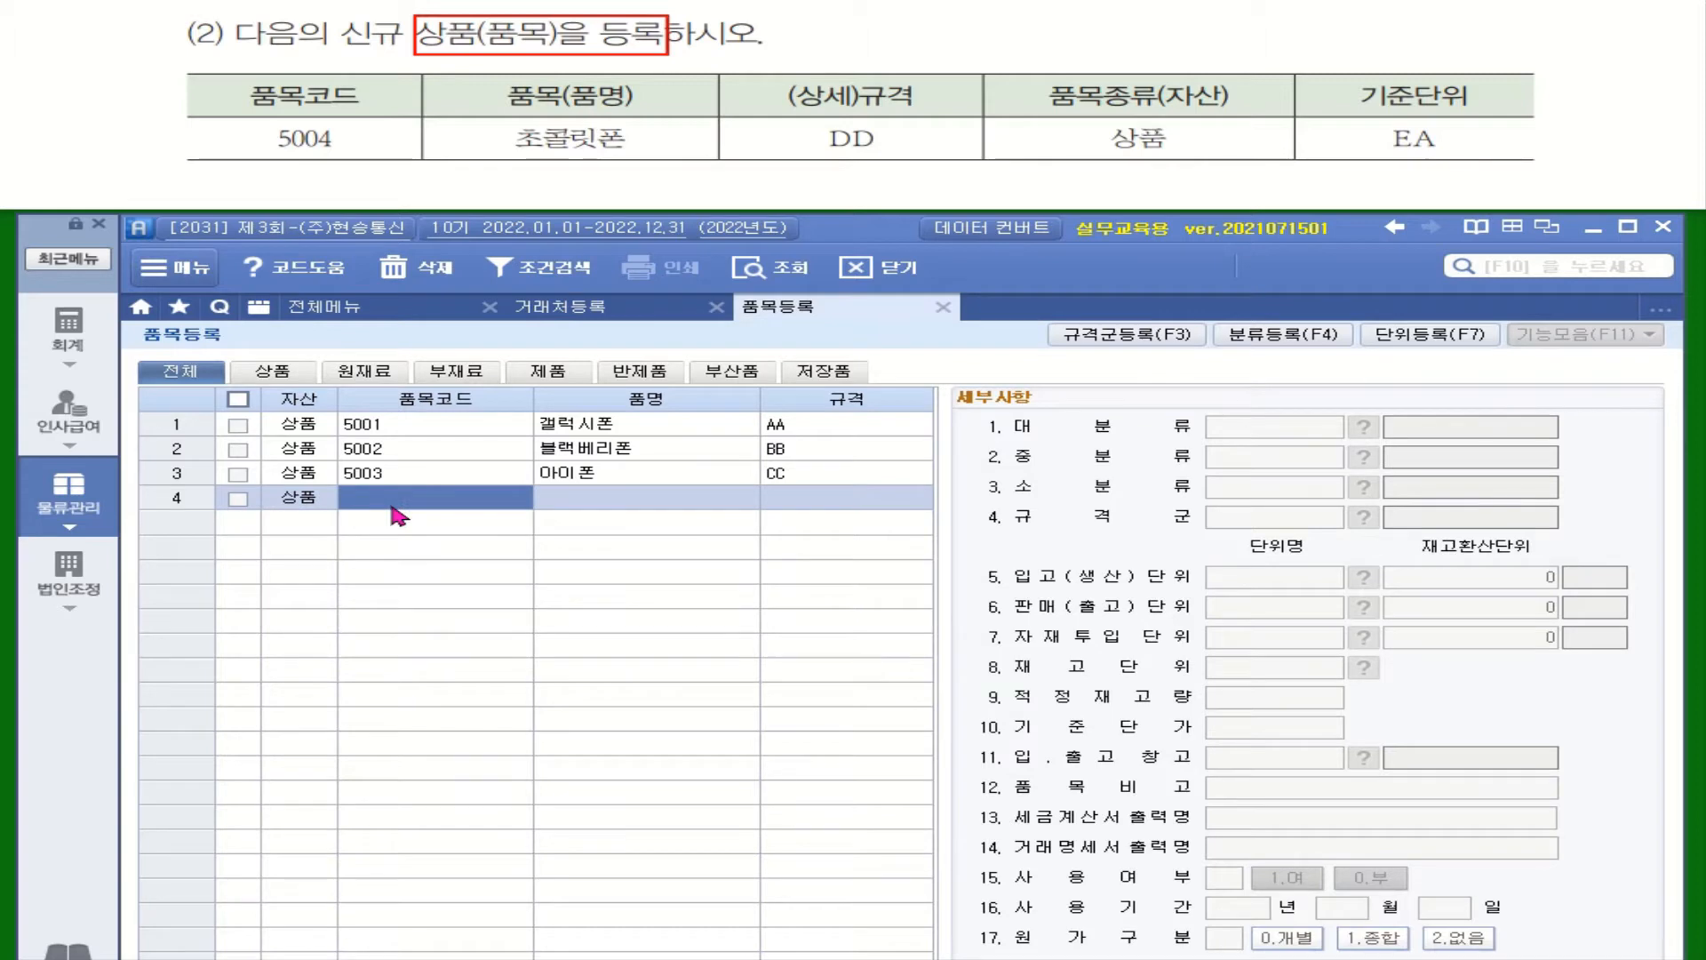
# Enter item code 5004, name 초콜릿폰 and 규격 DD in row 4
pyautogui.write('5004')
pyautogui.press('Return')
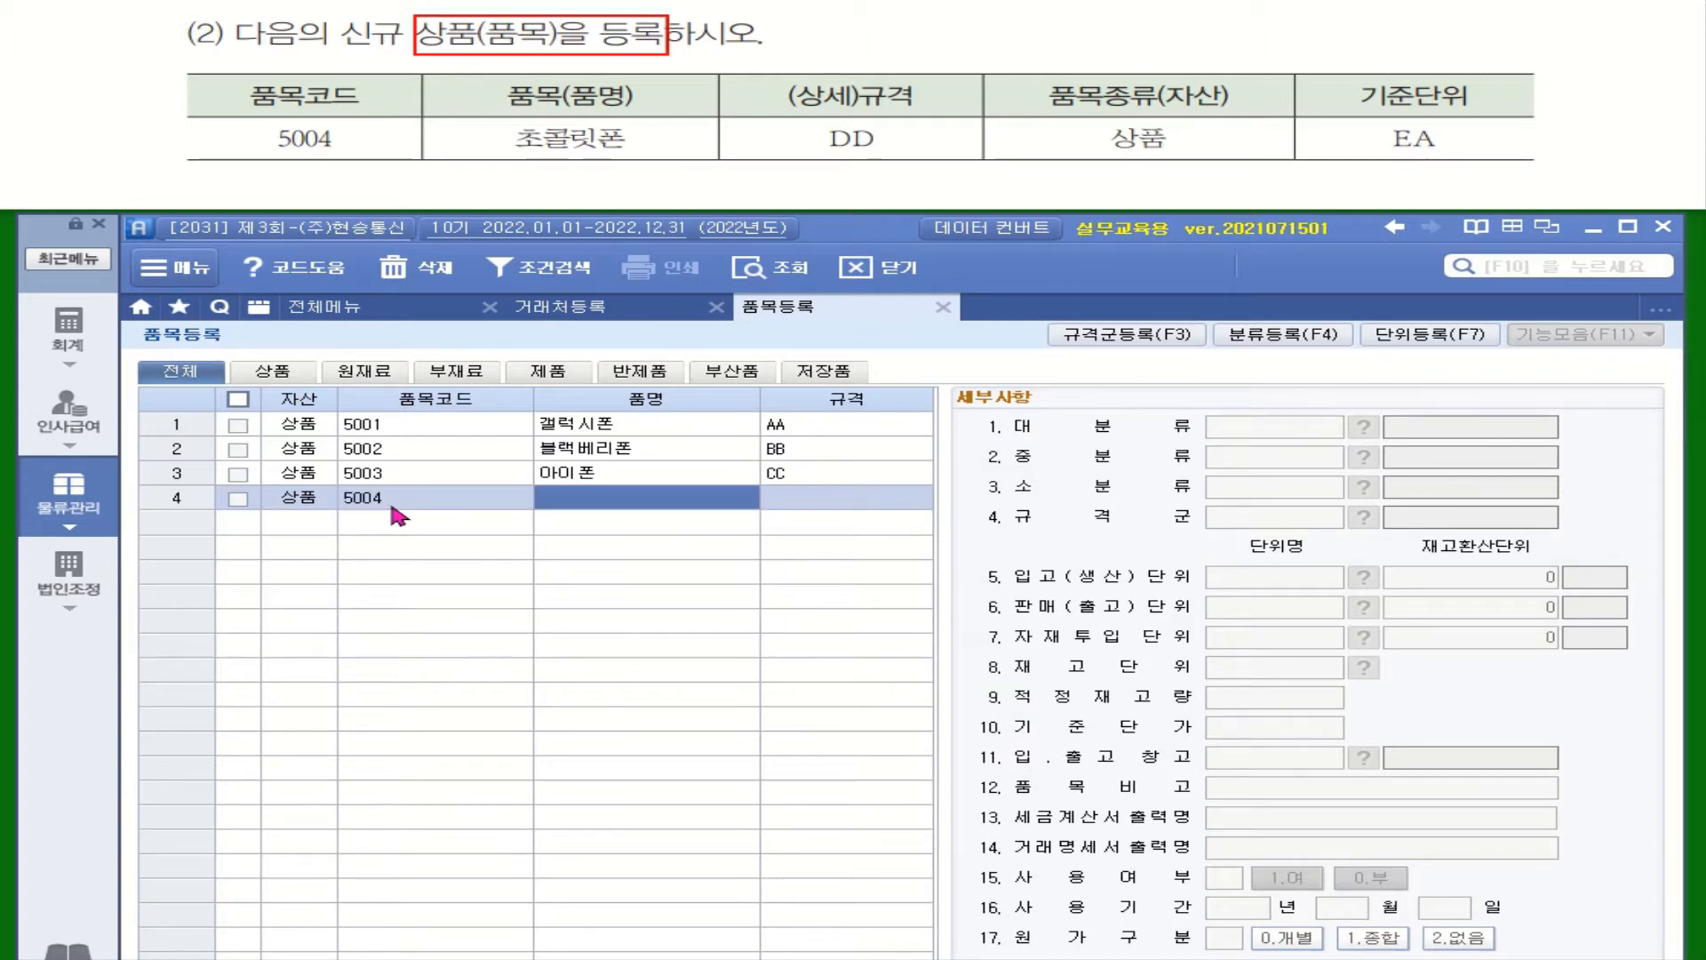
pyautogui.write('ㅊ')
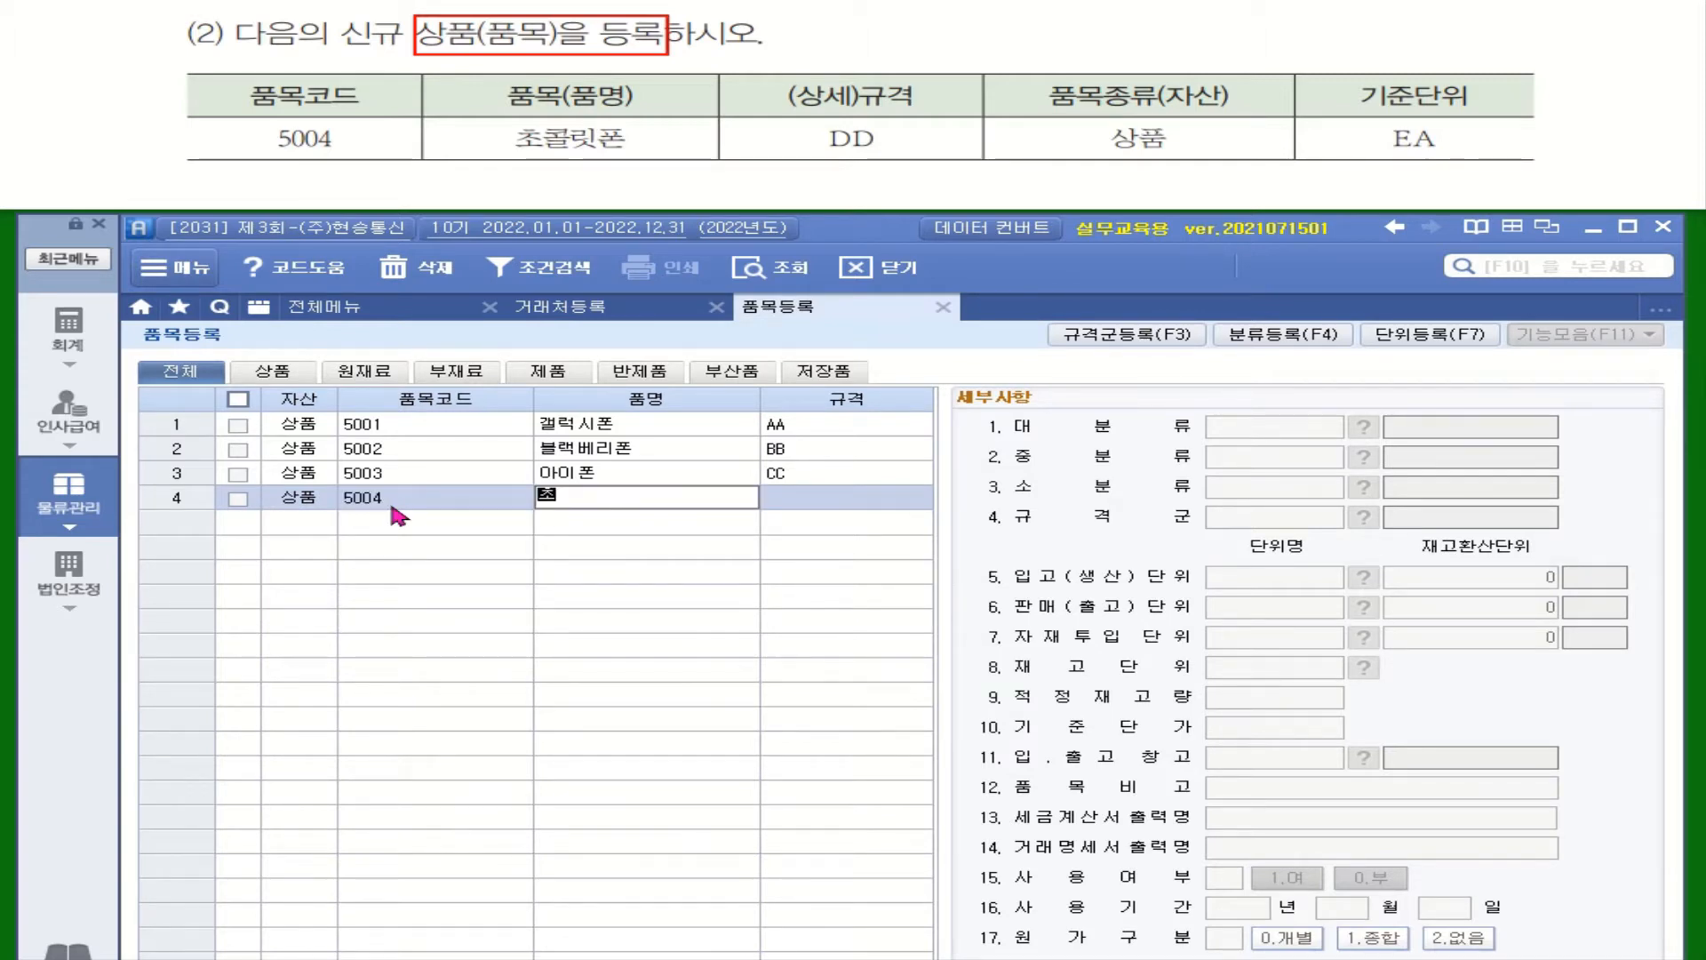
pyautogui.write('ㅗㅋㅗㄹ')
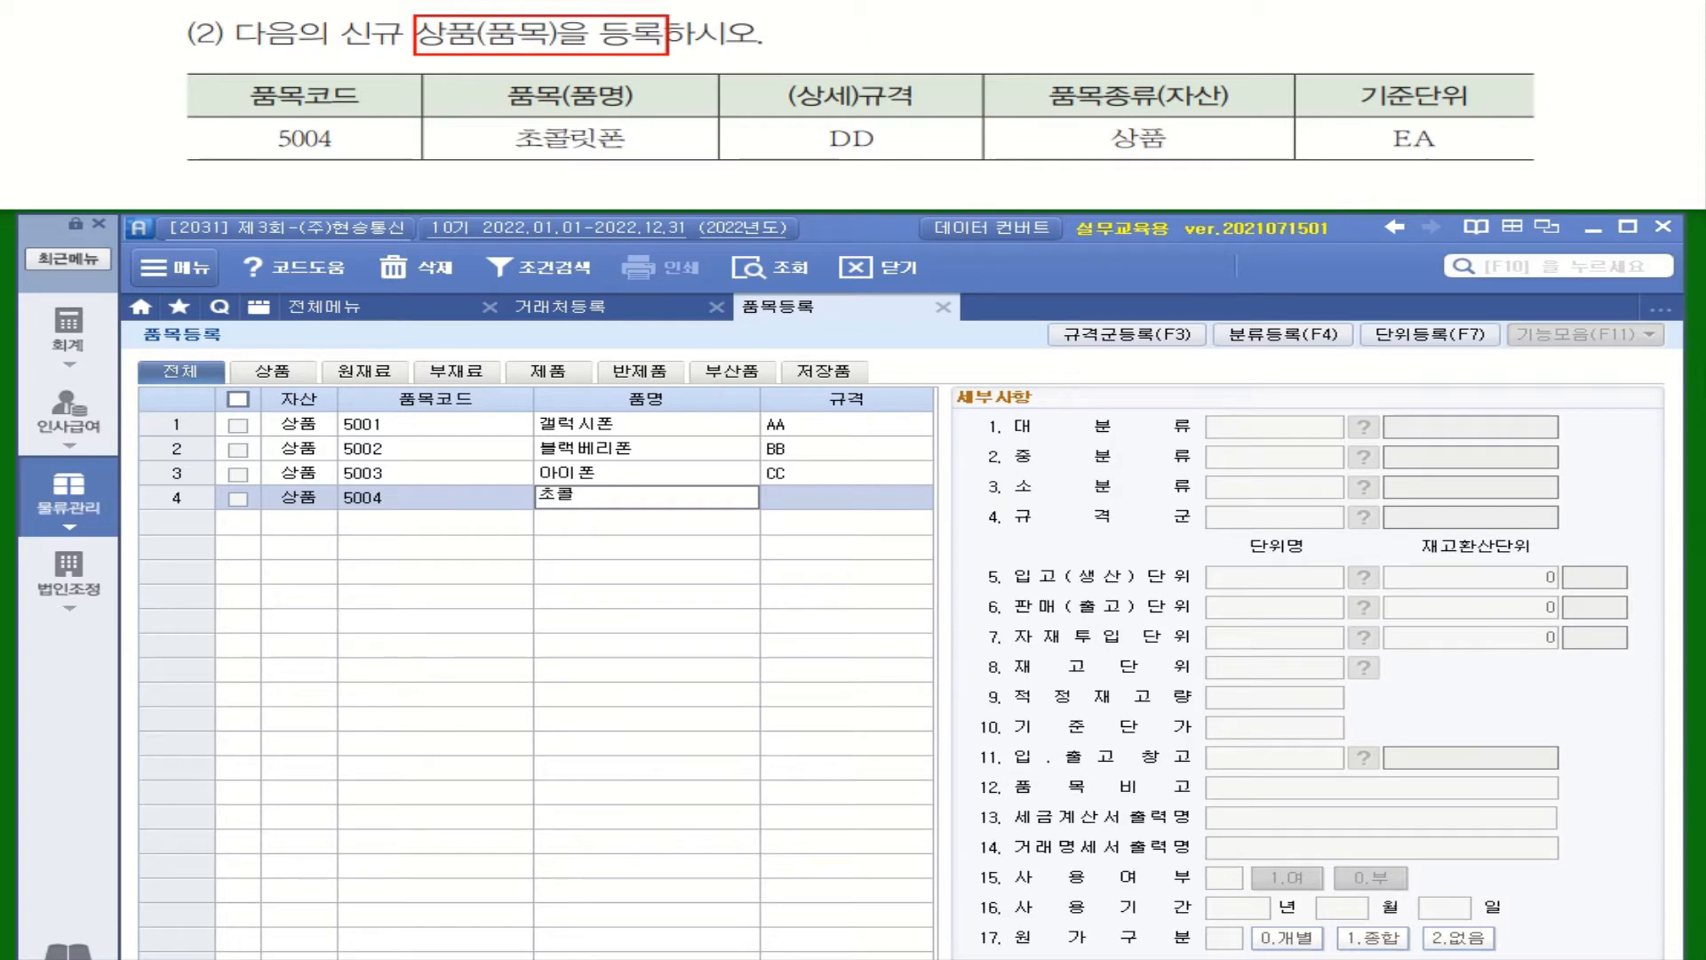
pyautogui.write('ㄹㅣㅅㅍㅗㄴ')
pyautogui.press('Return')
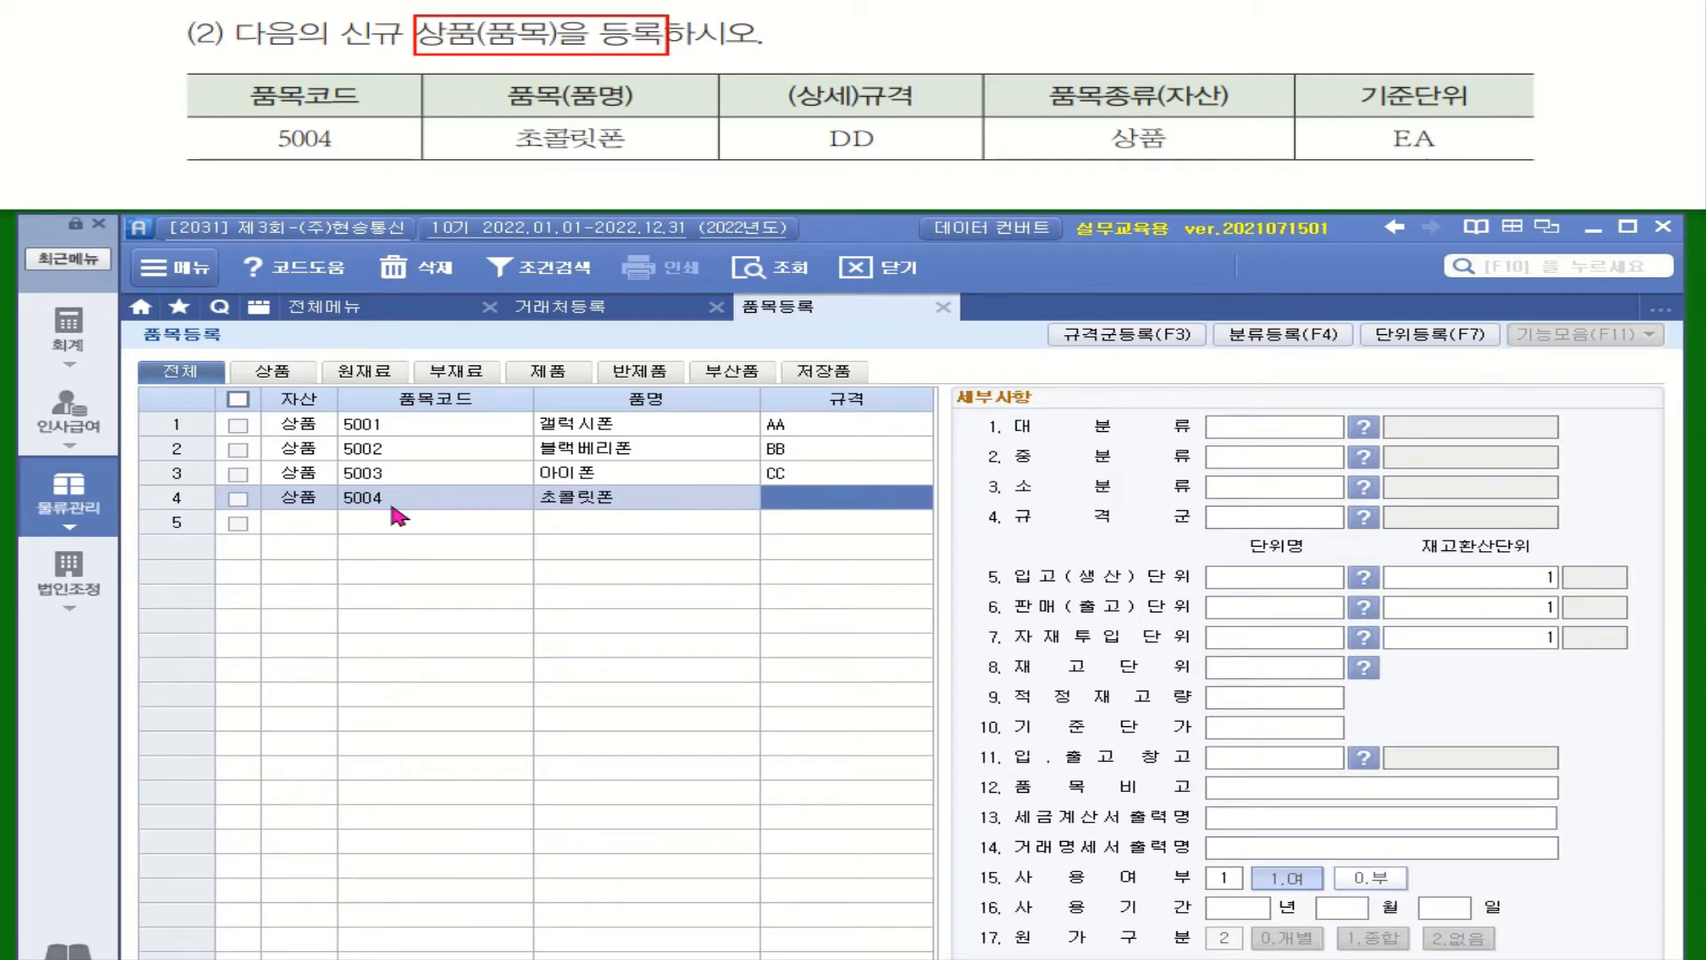
pyautogui.write('DD')
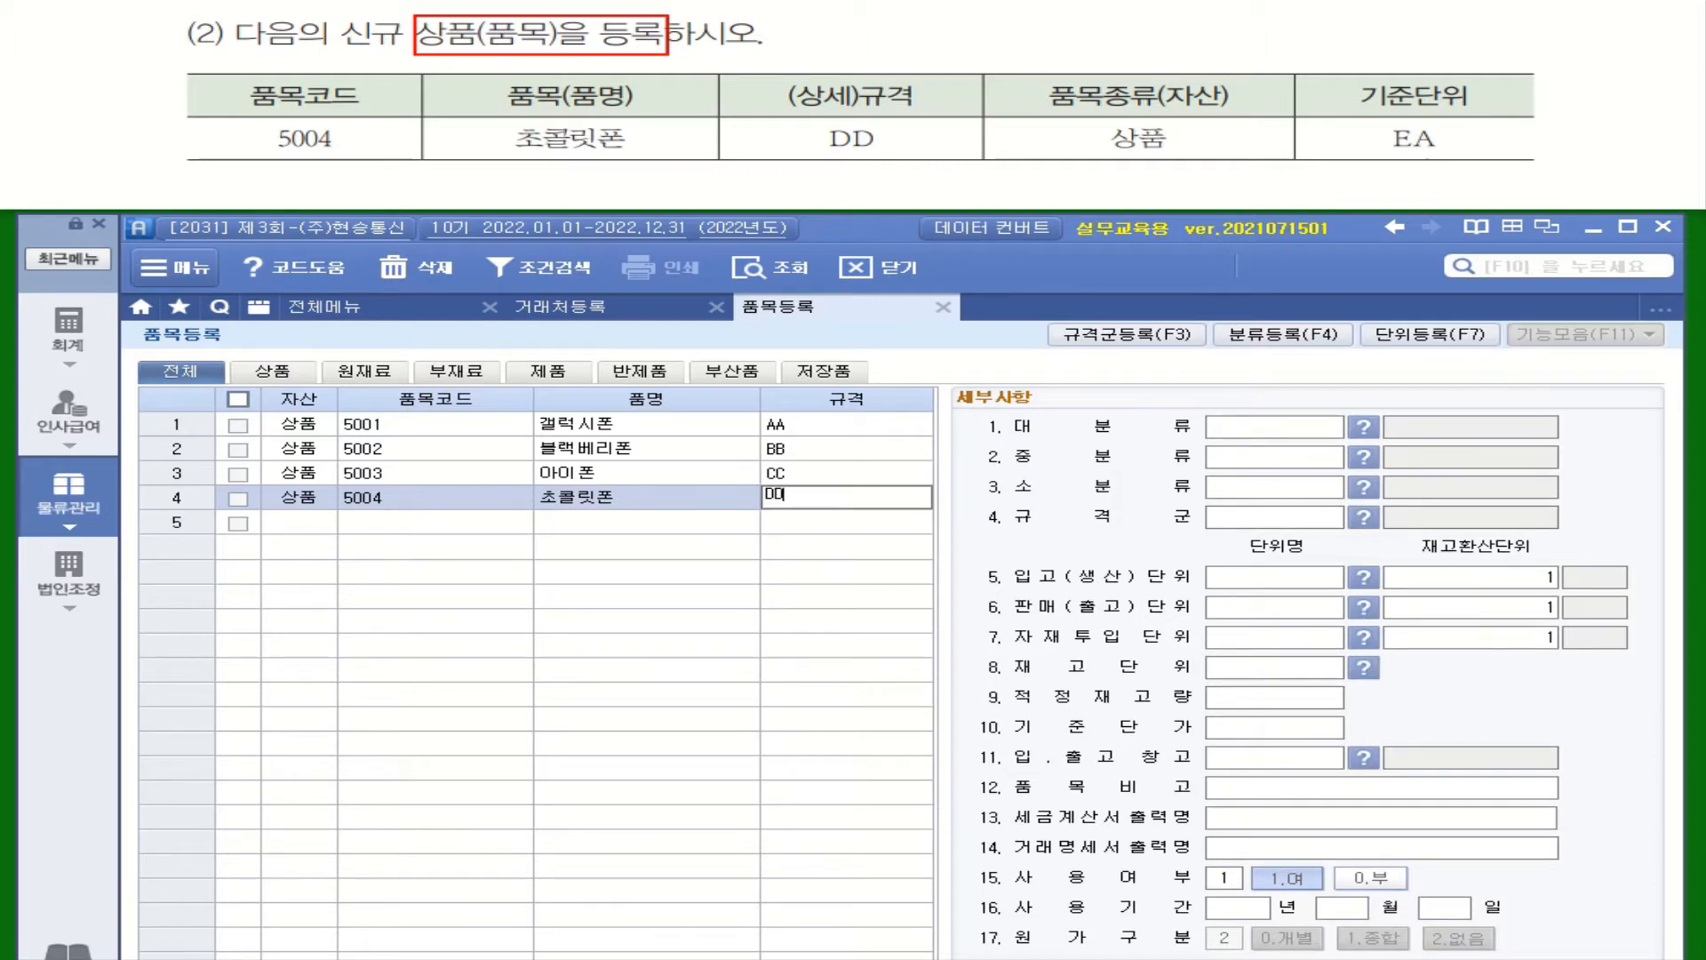
pyautogui.press('Return')
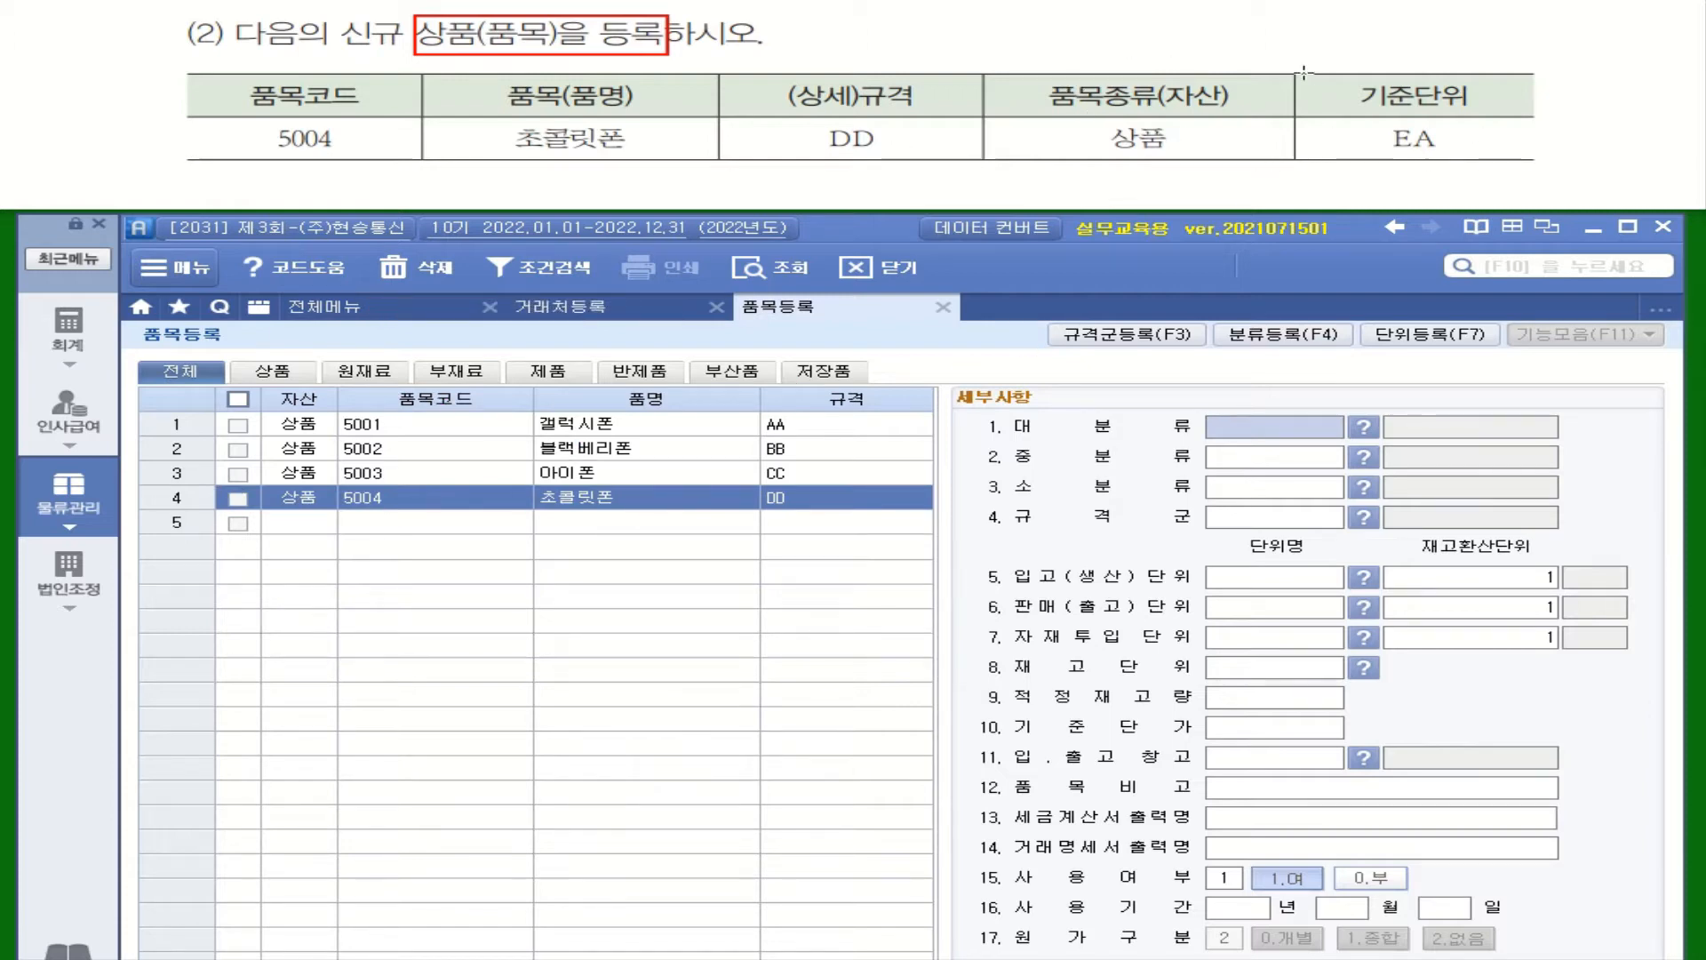
pyautogui.moveTo(1298, 73)
pyautogui.mouseDown()
pyautogui.moveTo(1451, 158)
pyautogui.moveTo(1530, 157)
pyautogui.mouseUp()
# Set 초콜릿폰's 입고(생산)단위 to EA
pyautogui.click(1246, 579)
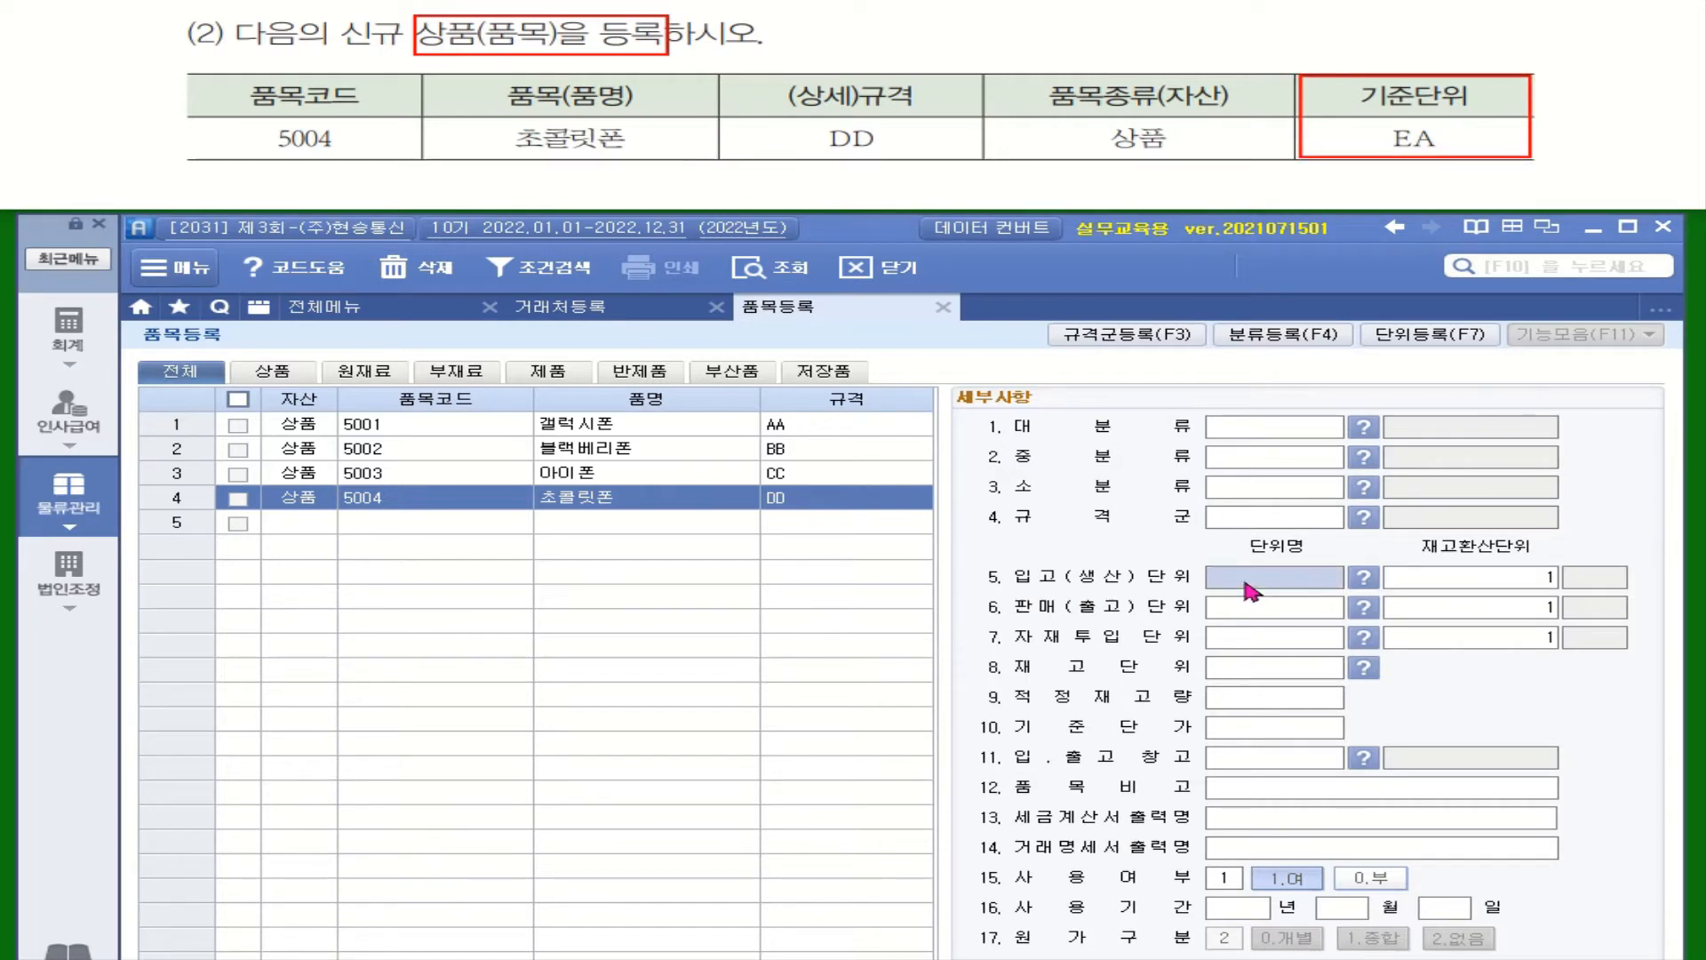
pyautogui.click(1251, 672)
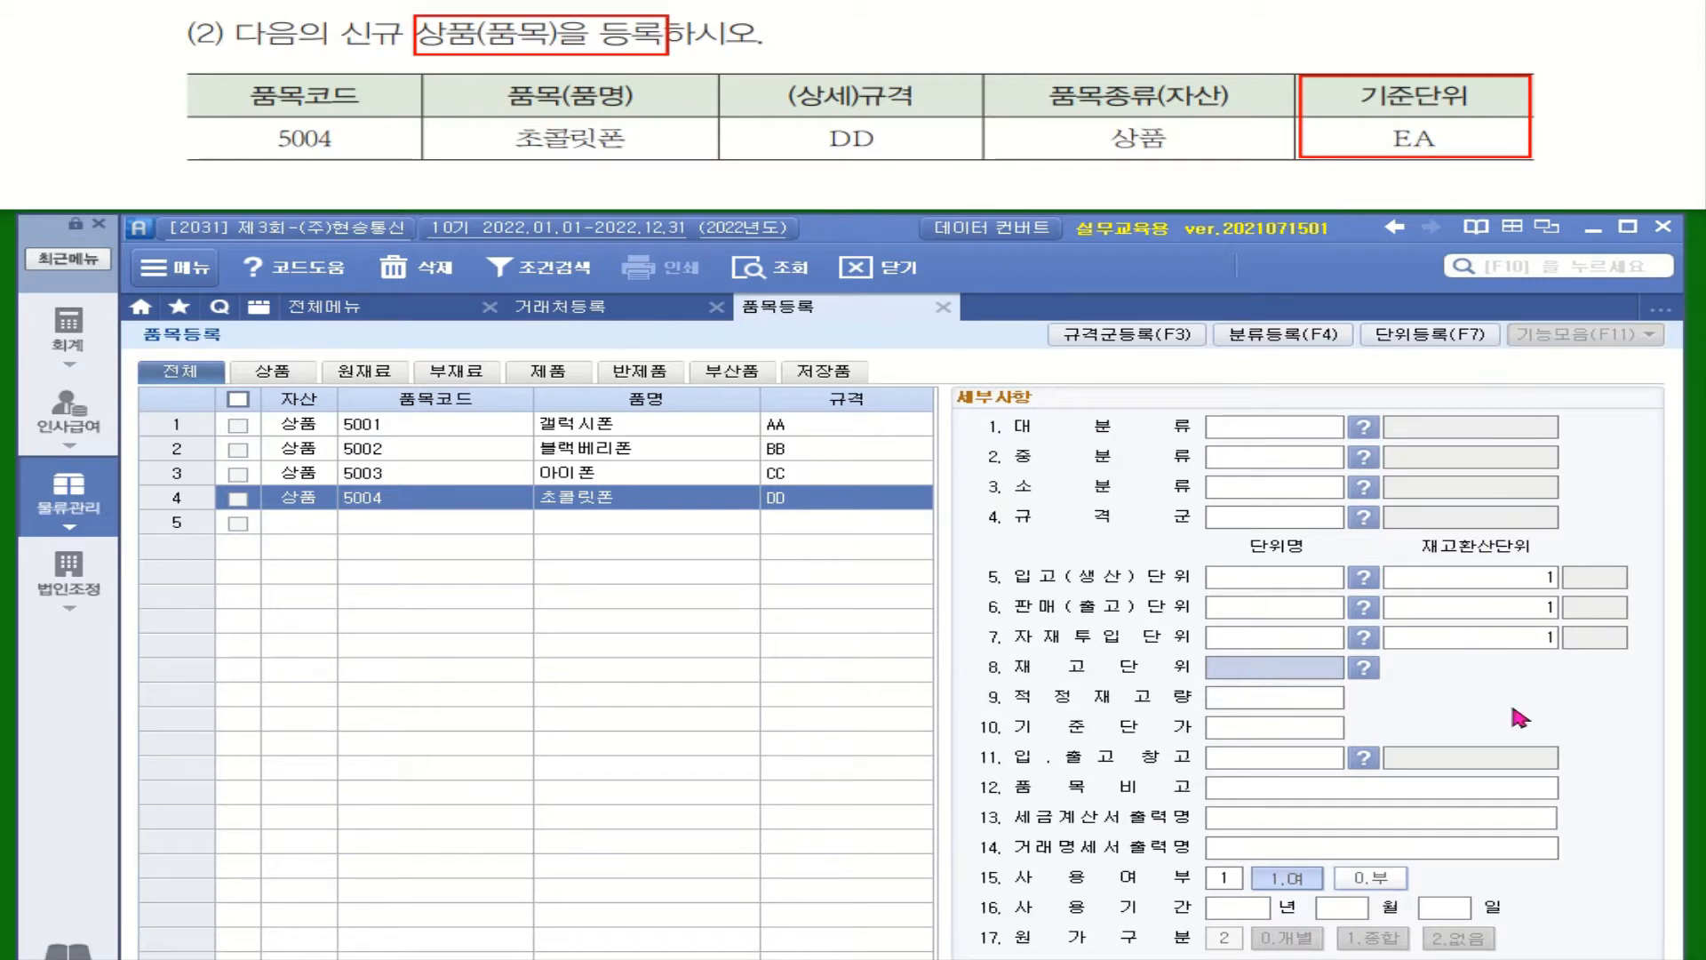
pyautogui.click(1264, 586)
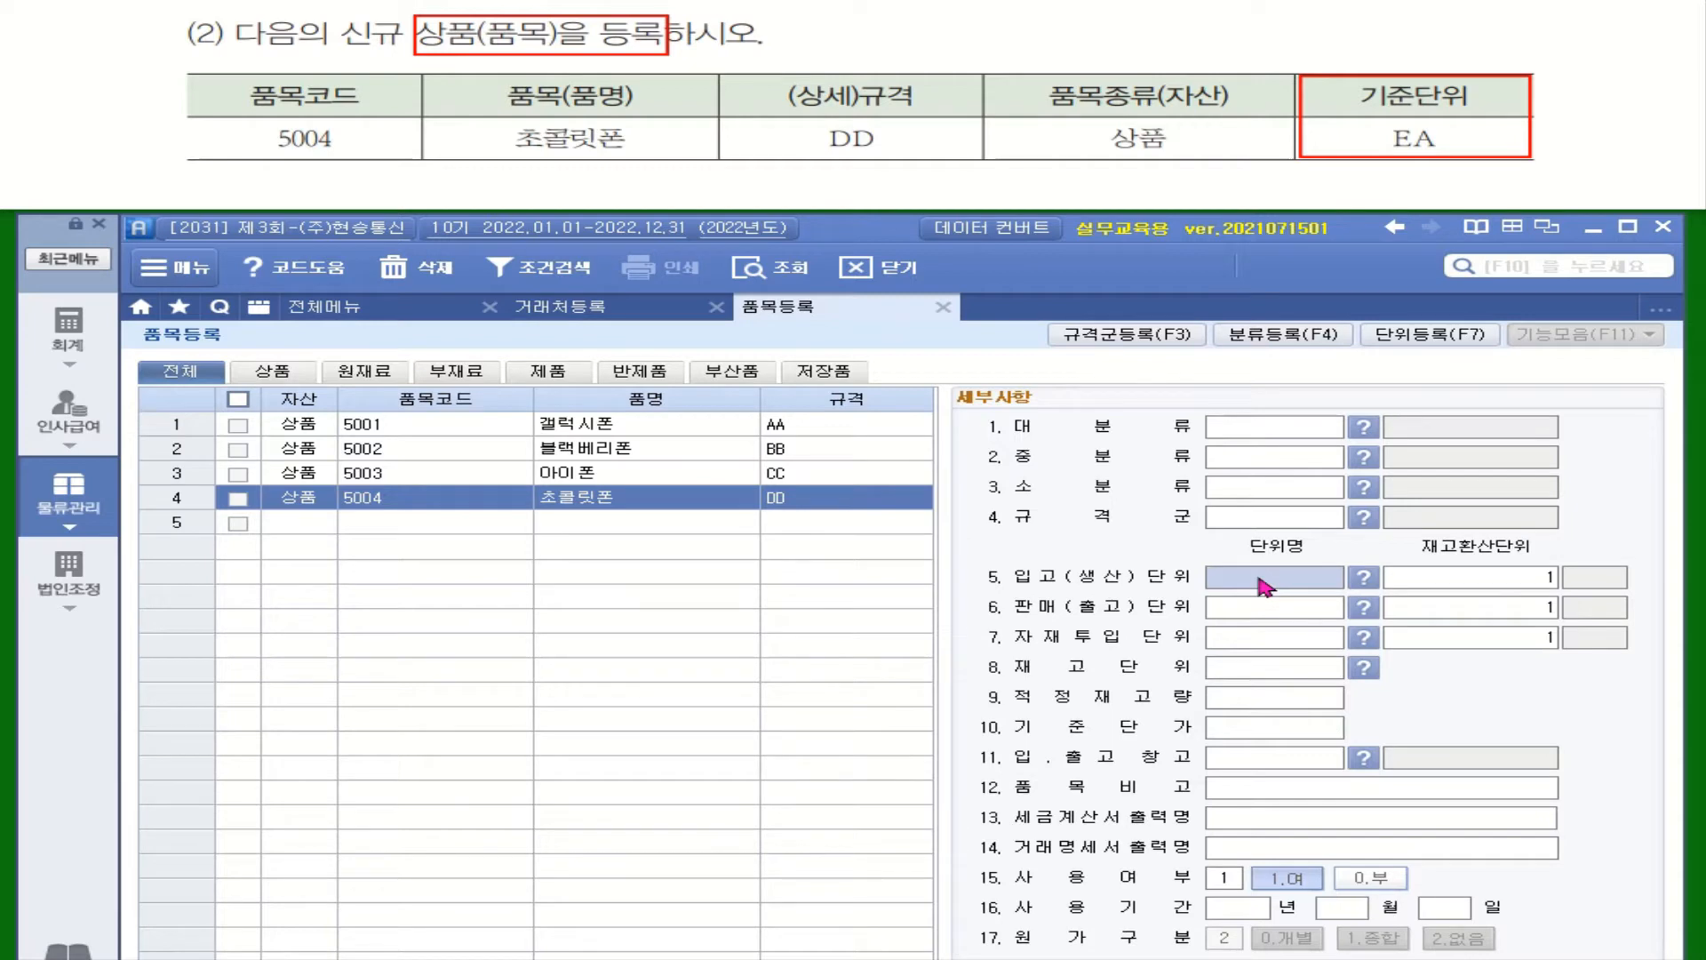
pyautogui.write('EA')
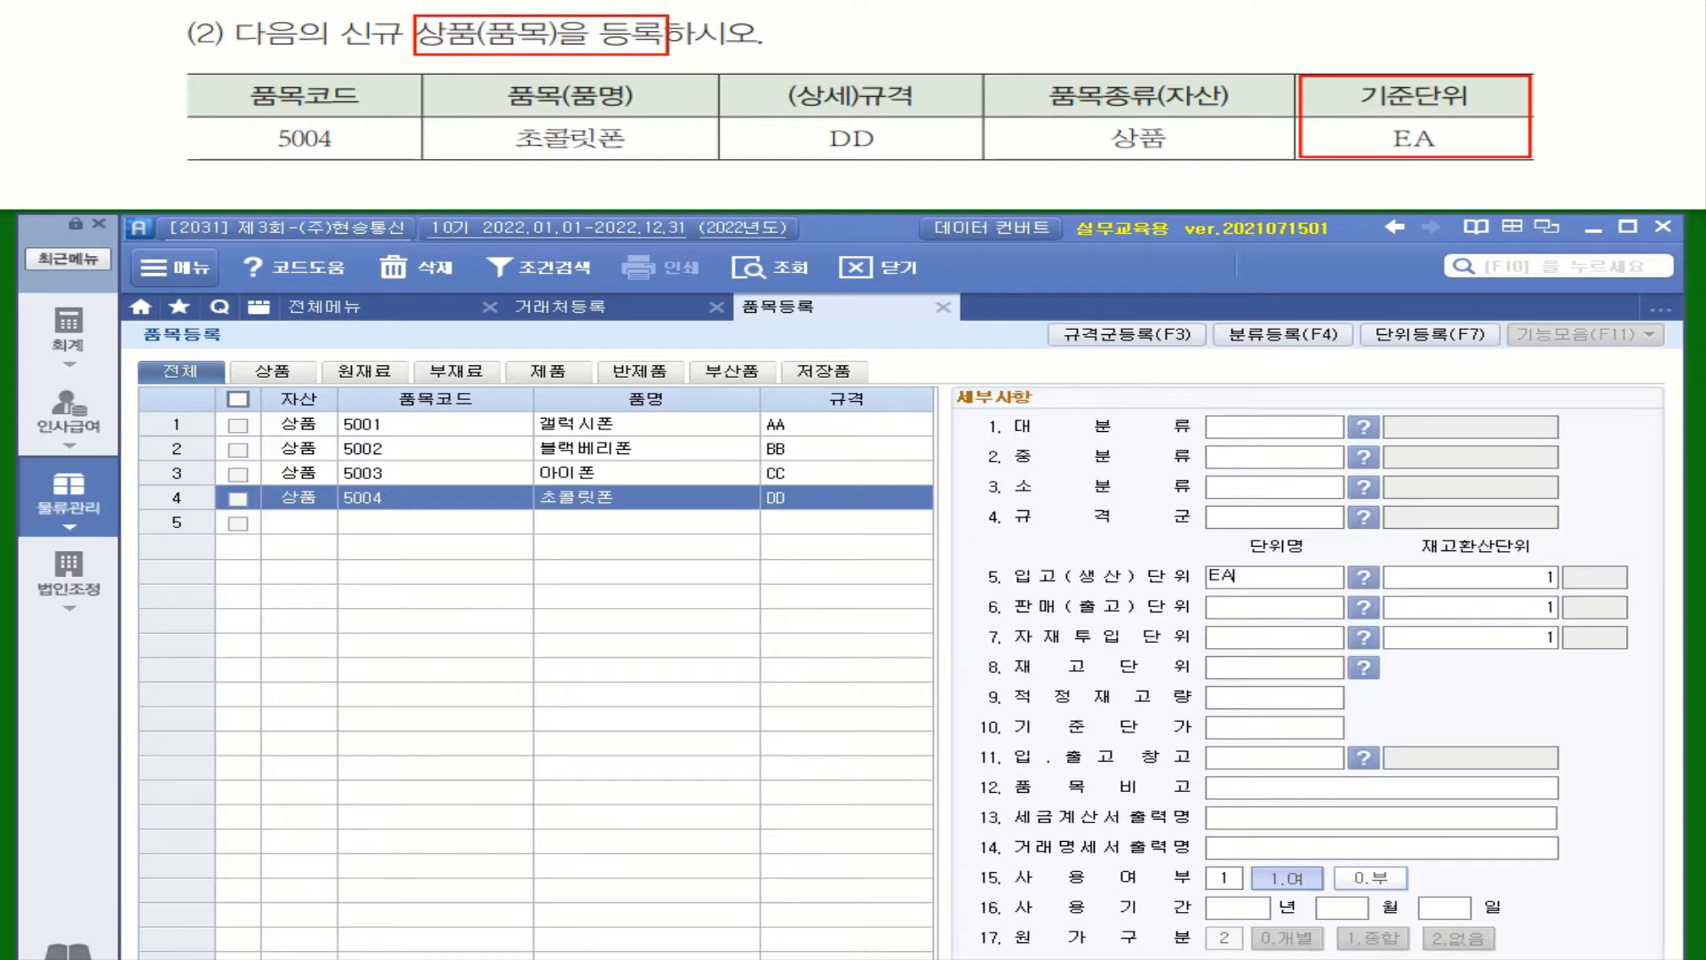
pyautogui.press('Return')
pyautogui.click(1258, 577)
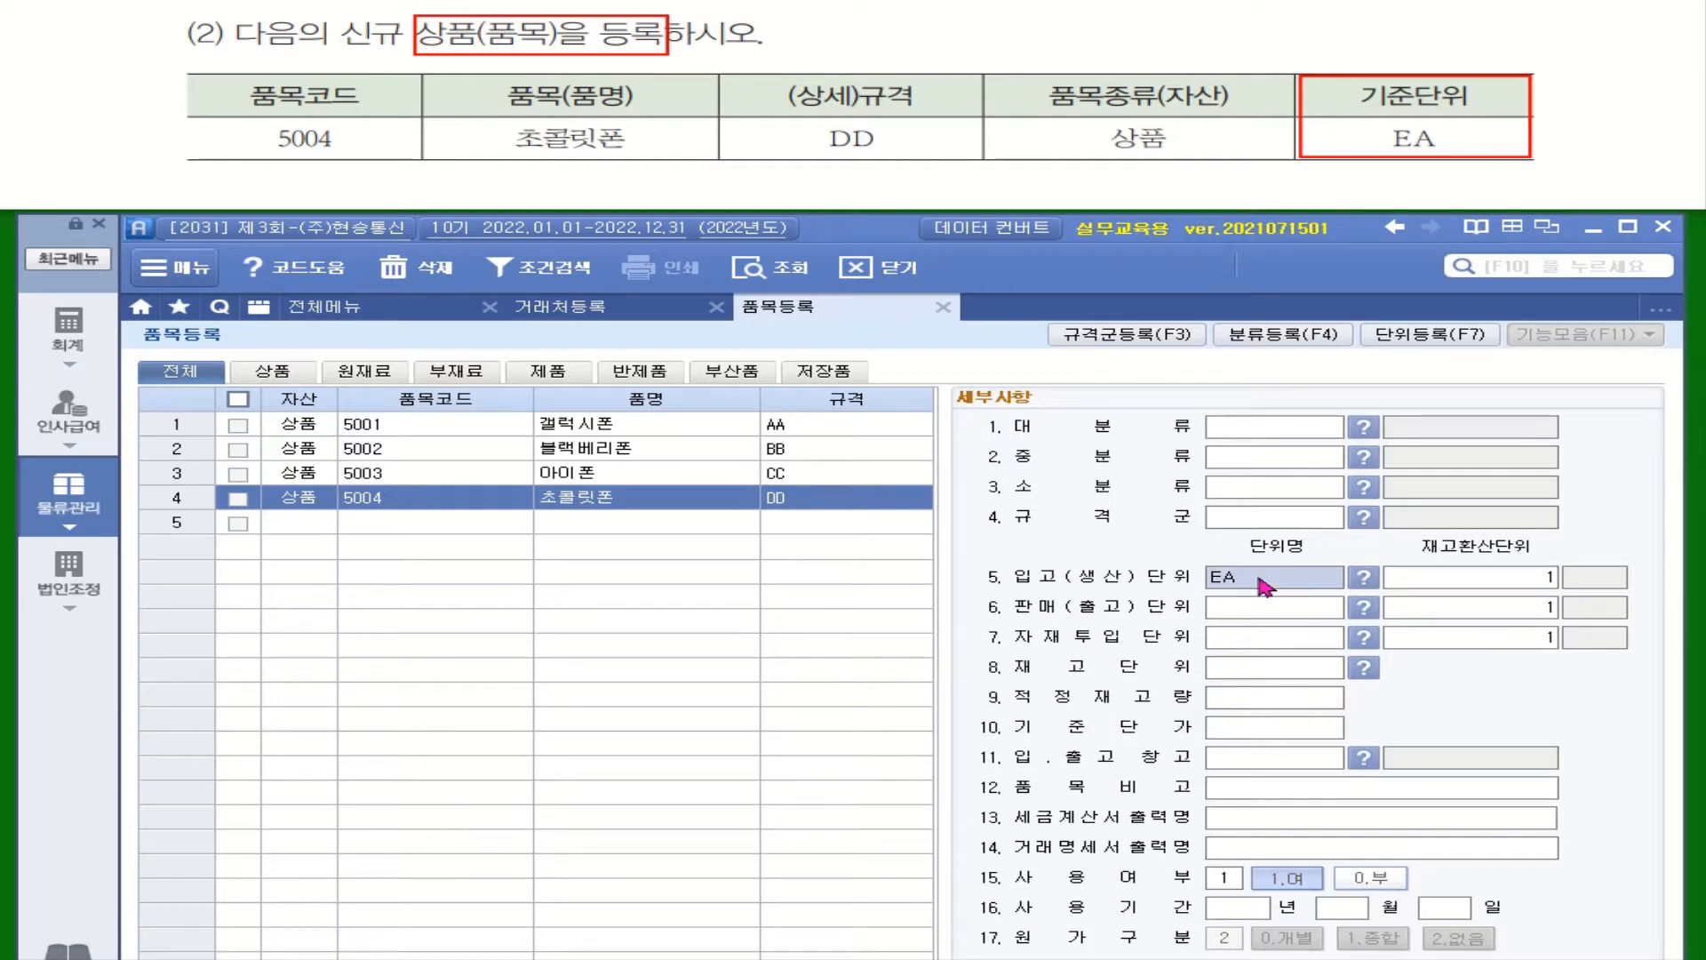
pyautogui.write('ㄷ')
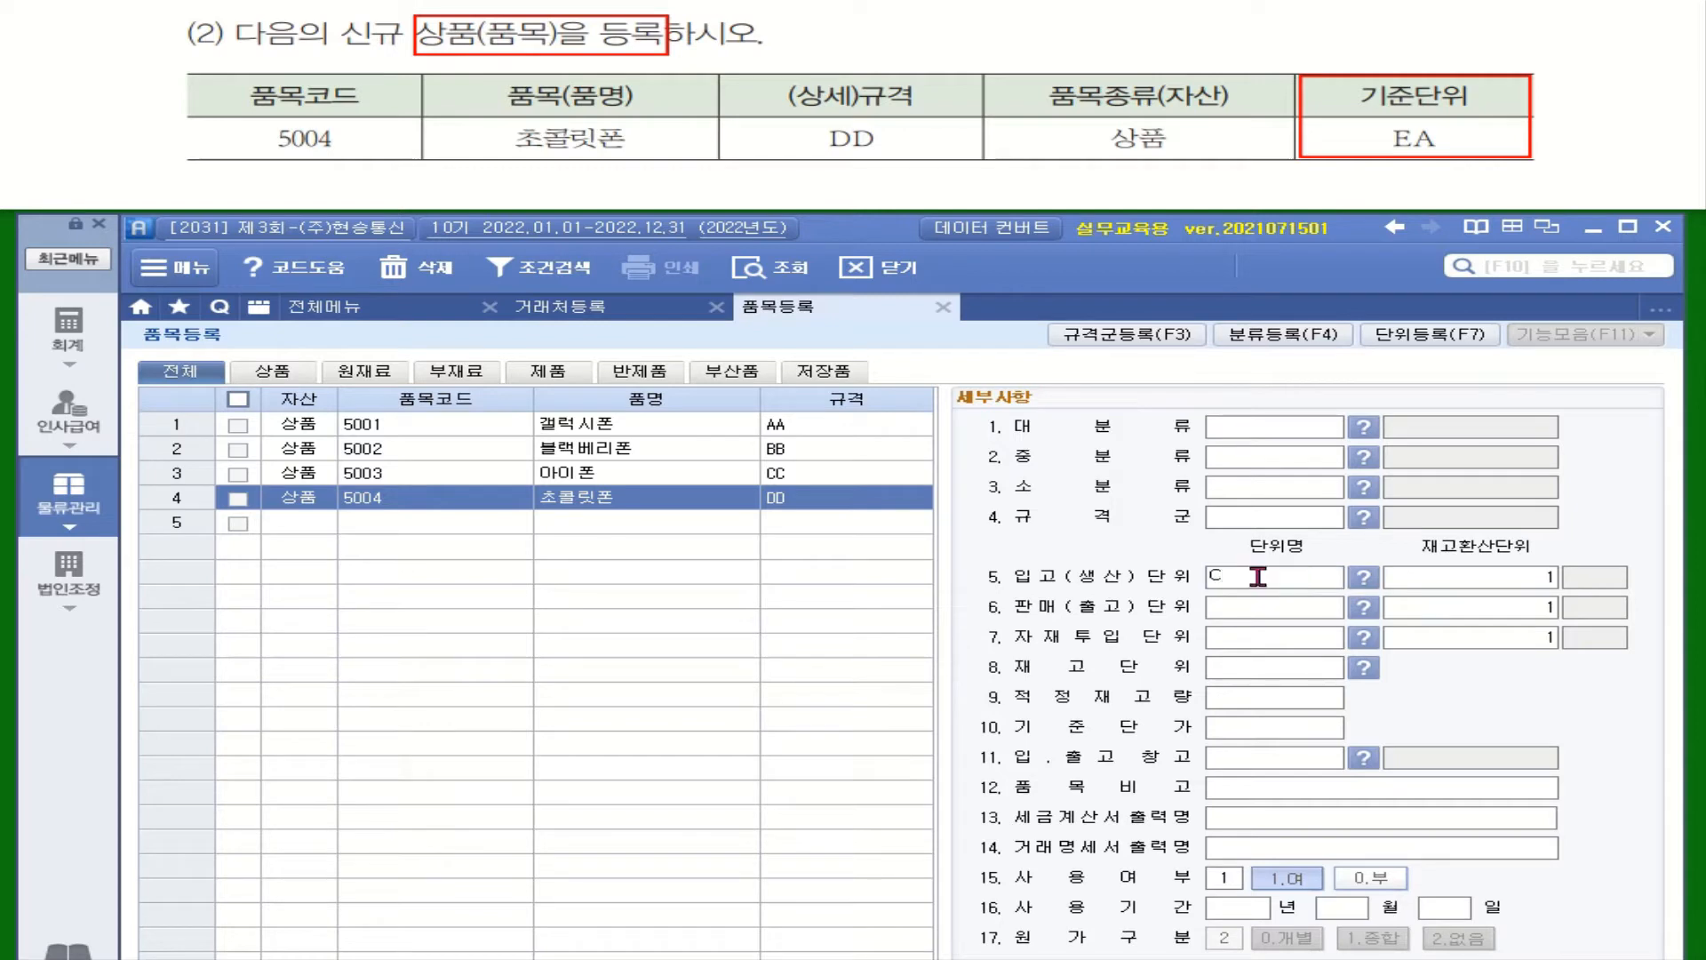
pyautogui.press('BackSpace')
pyautogui.write('EA')
pyautogui.press('Return')
# Set the 판매(출고), 자재투입 and 재고 units to EA as well
pyautogui.click(1258, 577)
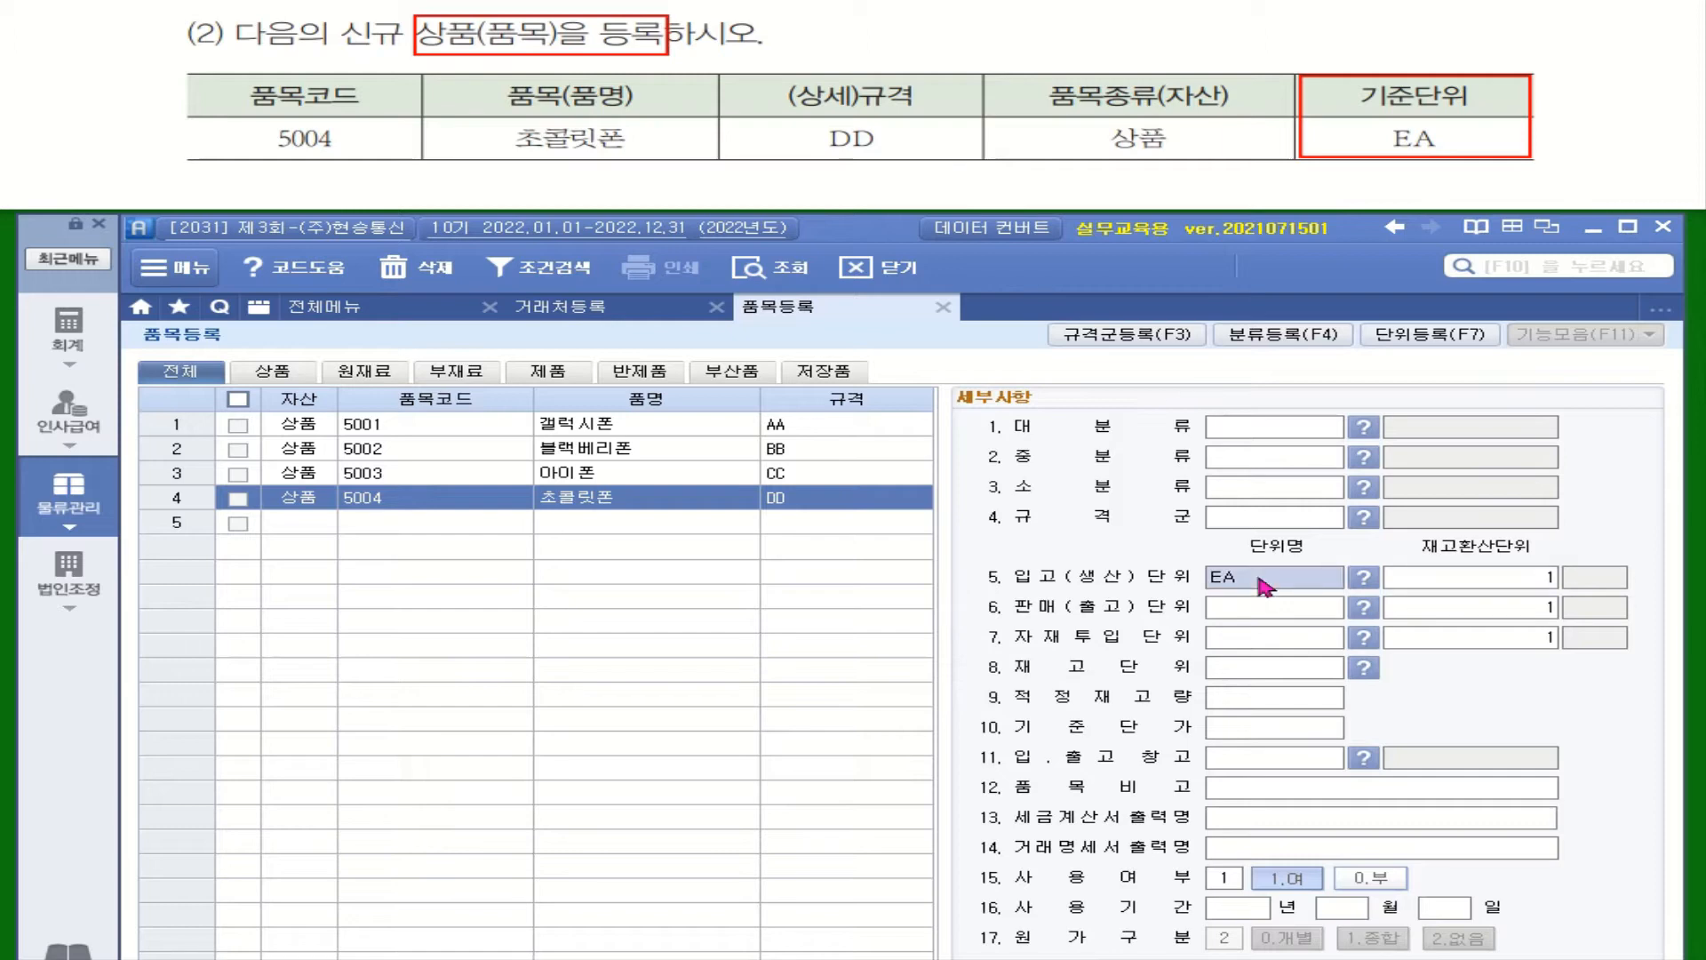
pyautogui.press('Down')
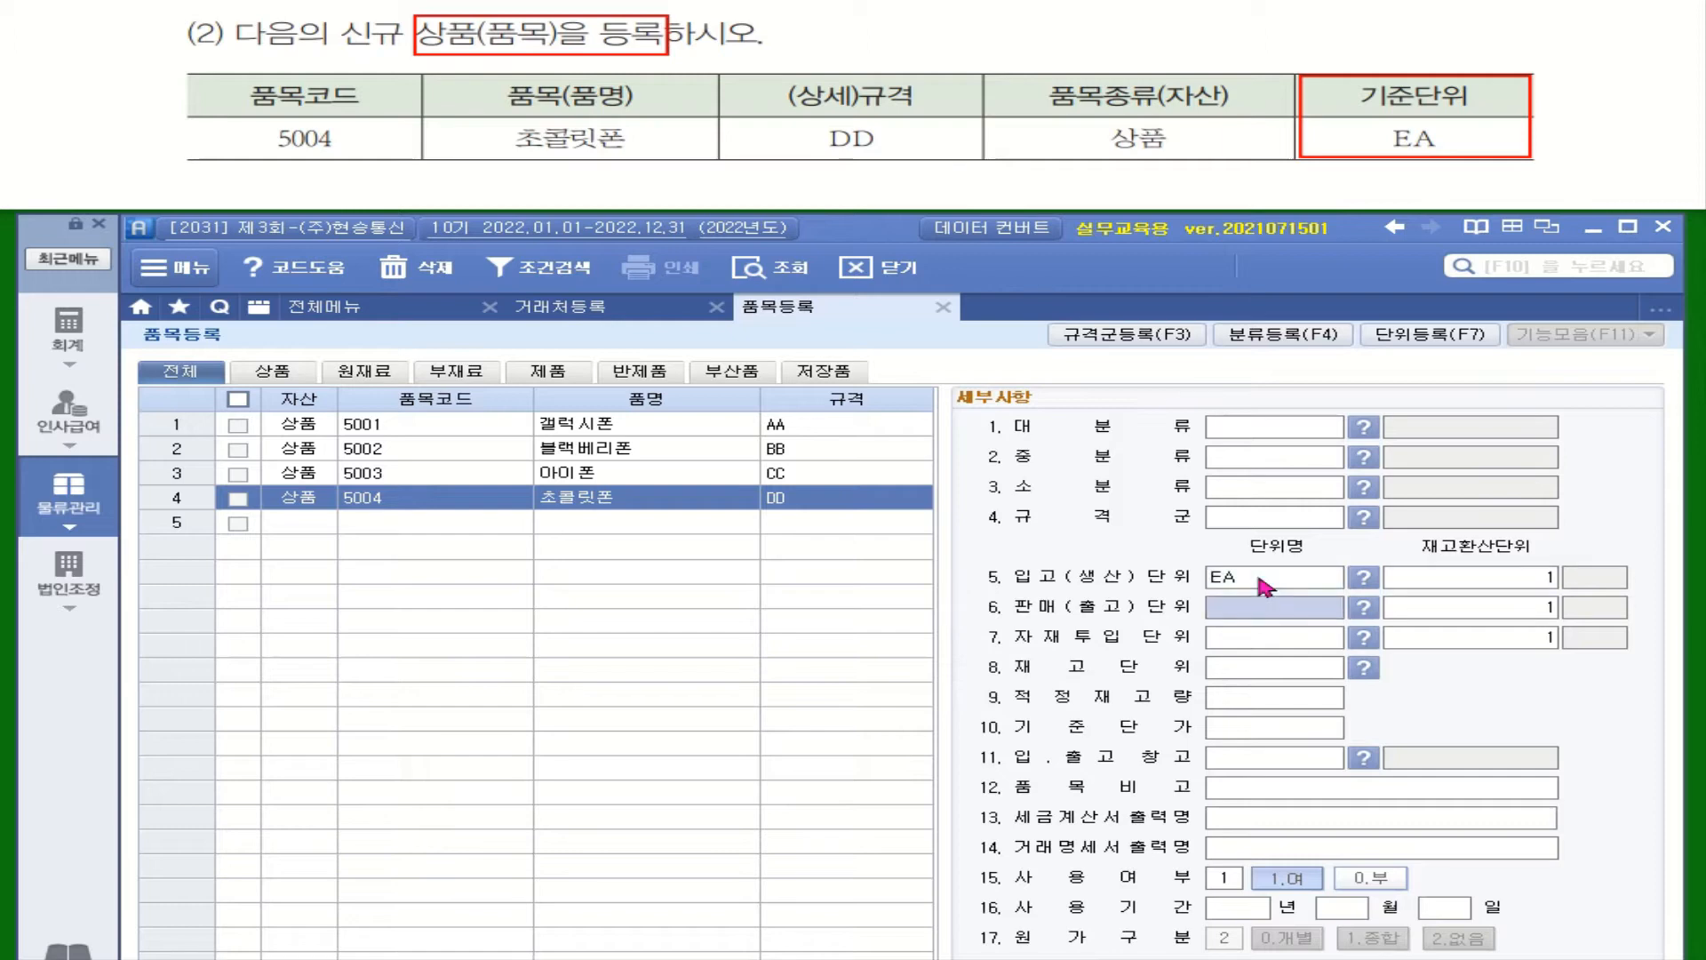
pyautogui.write('EA')
pyautogui.press('Down')
pyautogui.write('EA')
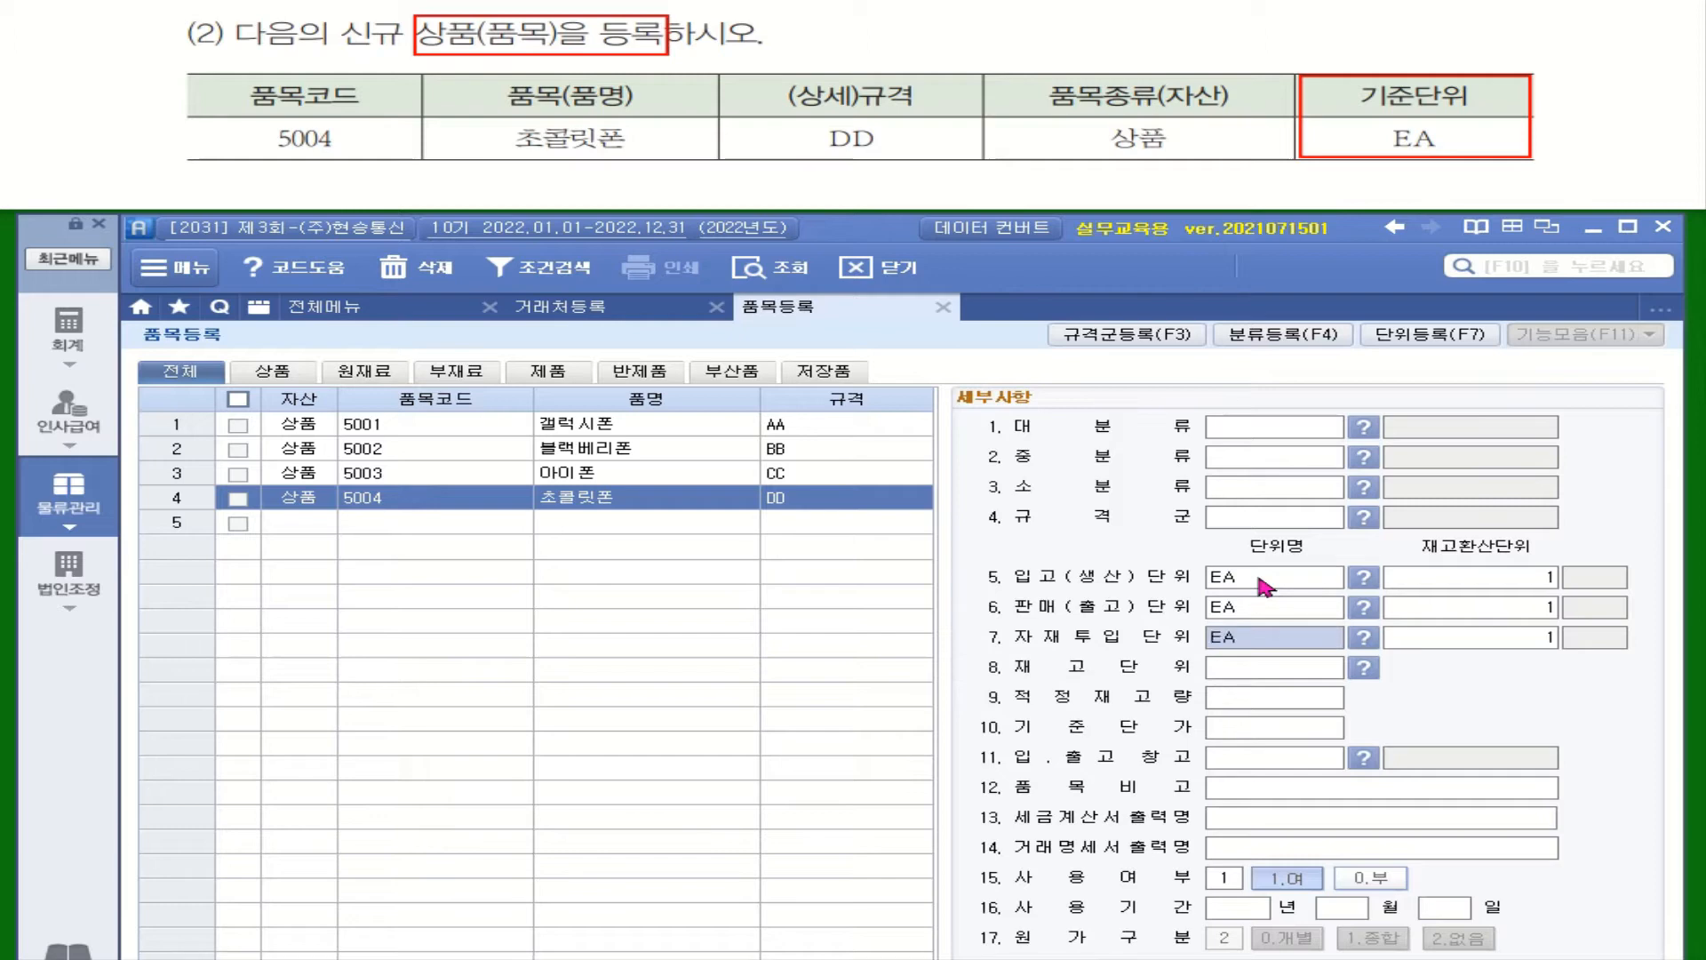
pyautogui.press('Down')
pyautogui.write('EA')
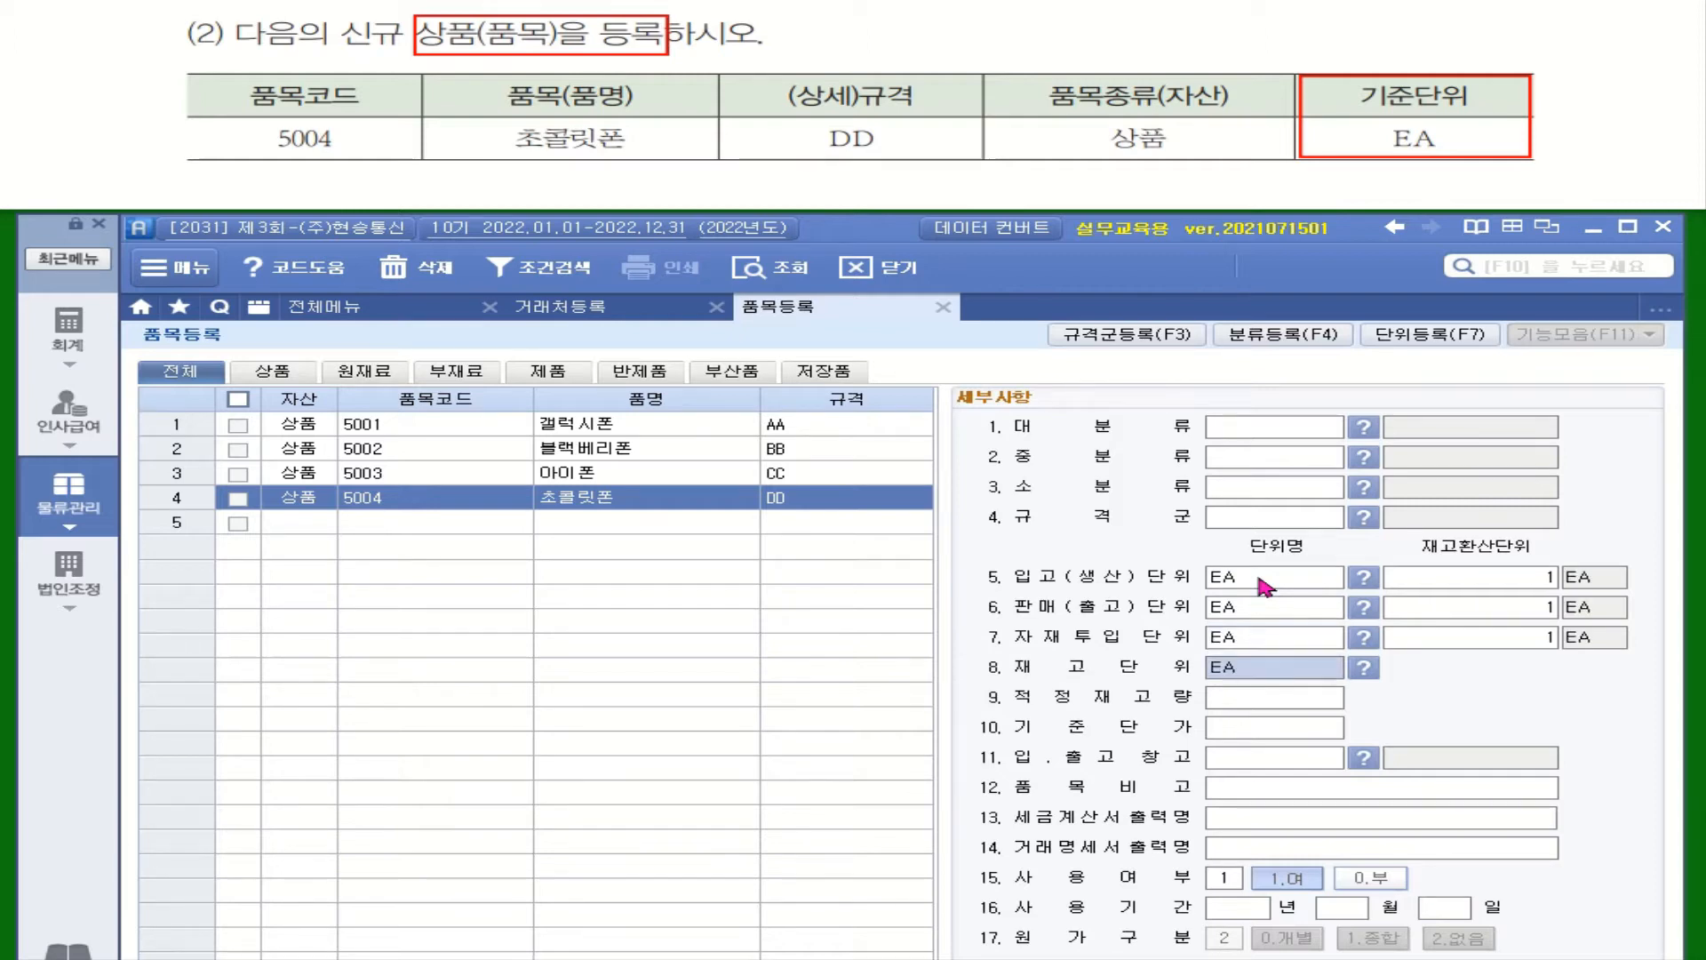
pyautogui.press('Return')
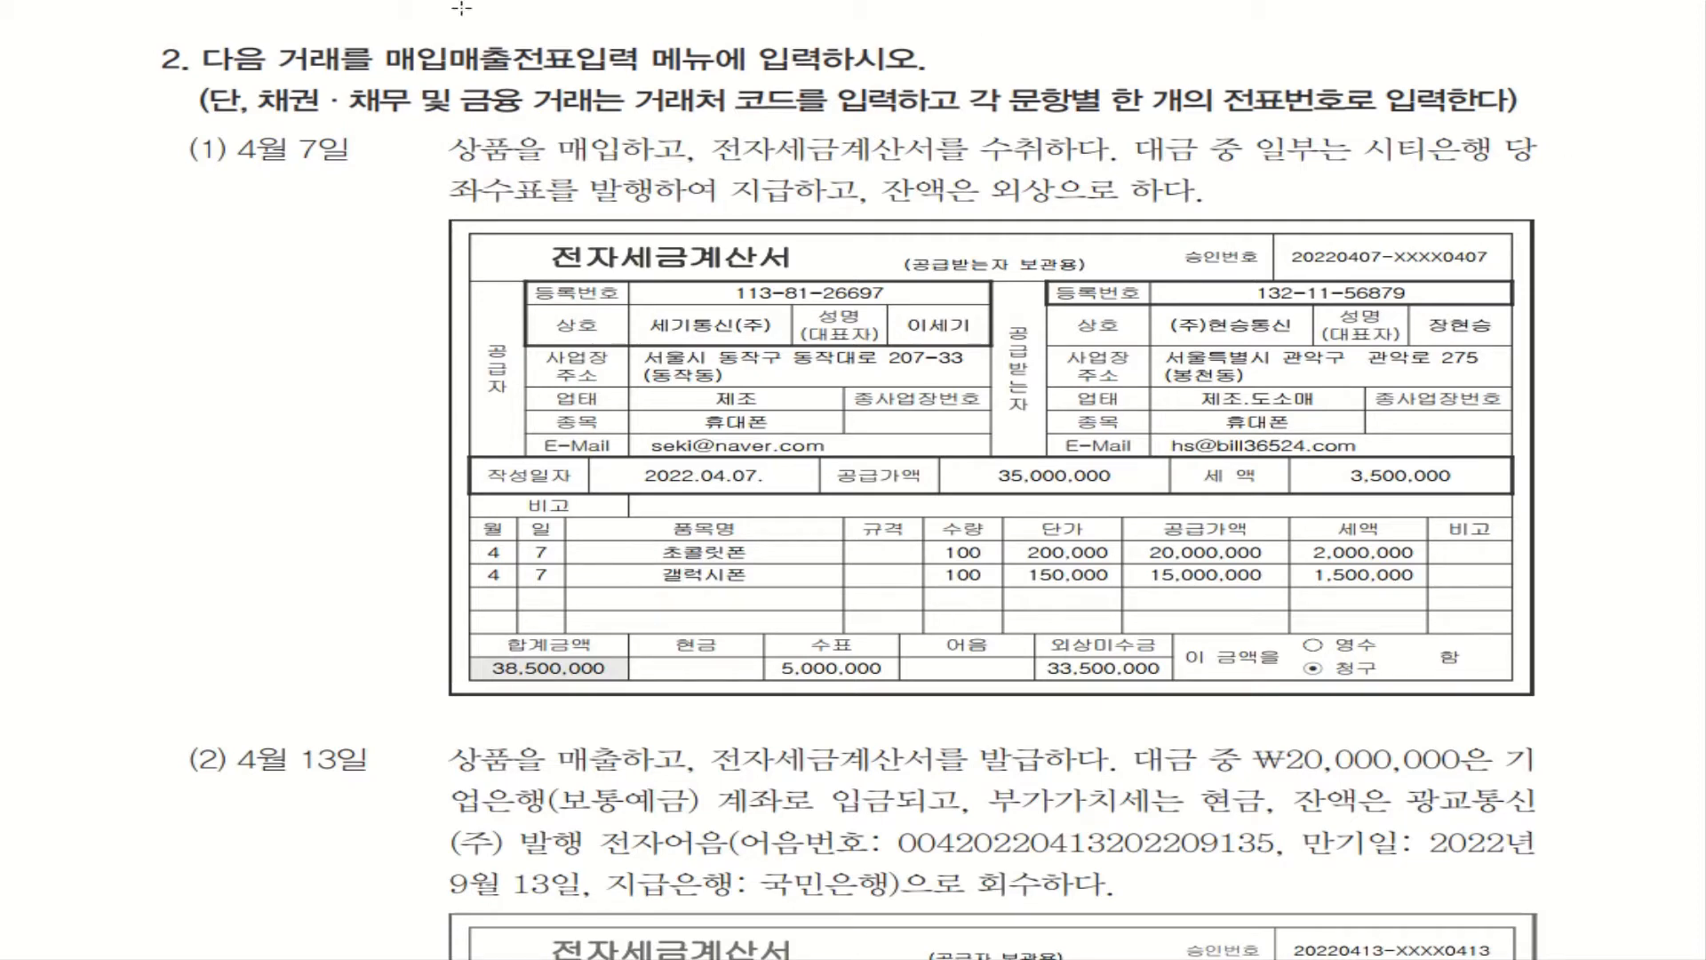
# Mark problem 2's 매입매출전표입력 menu, customer-code rule and one-voucher-per-item rule
pyautogui.moveTo(377, 38)
pyautogui.mouseDown()
pyautogui.moveTo(445, 83)
pyautogui.moveTo(719, 83)
pyautogui.mouseUp()
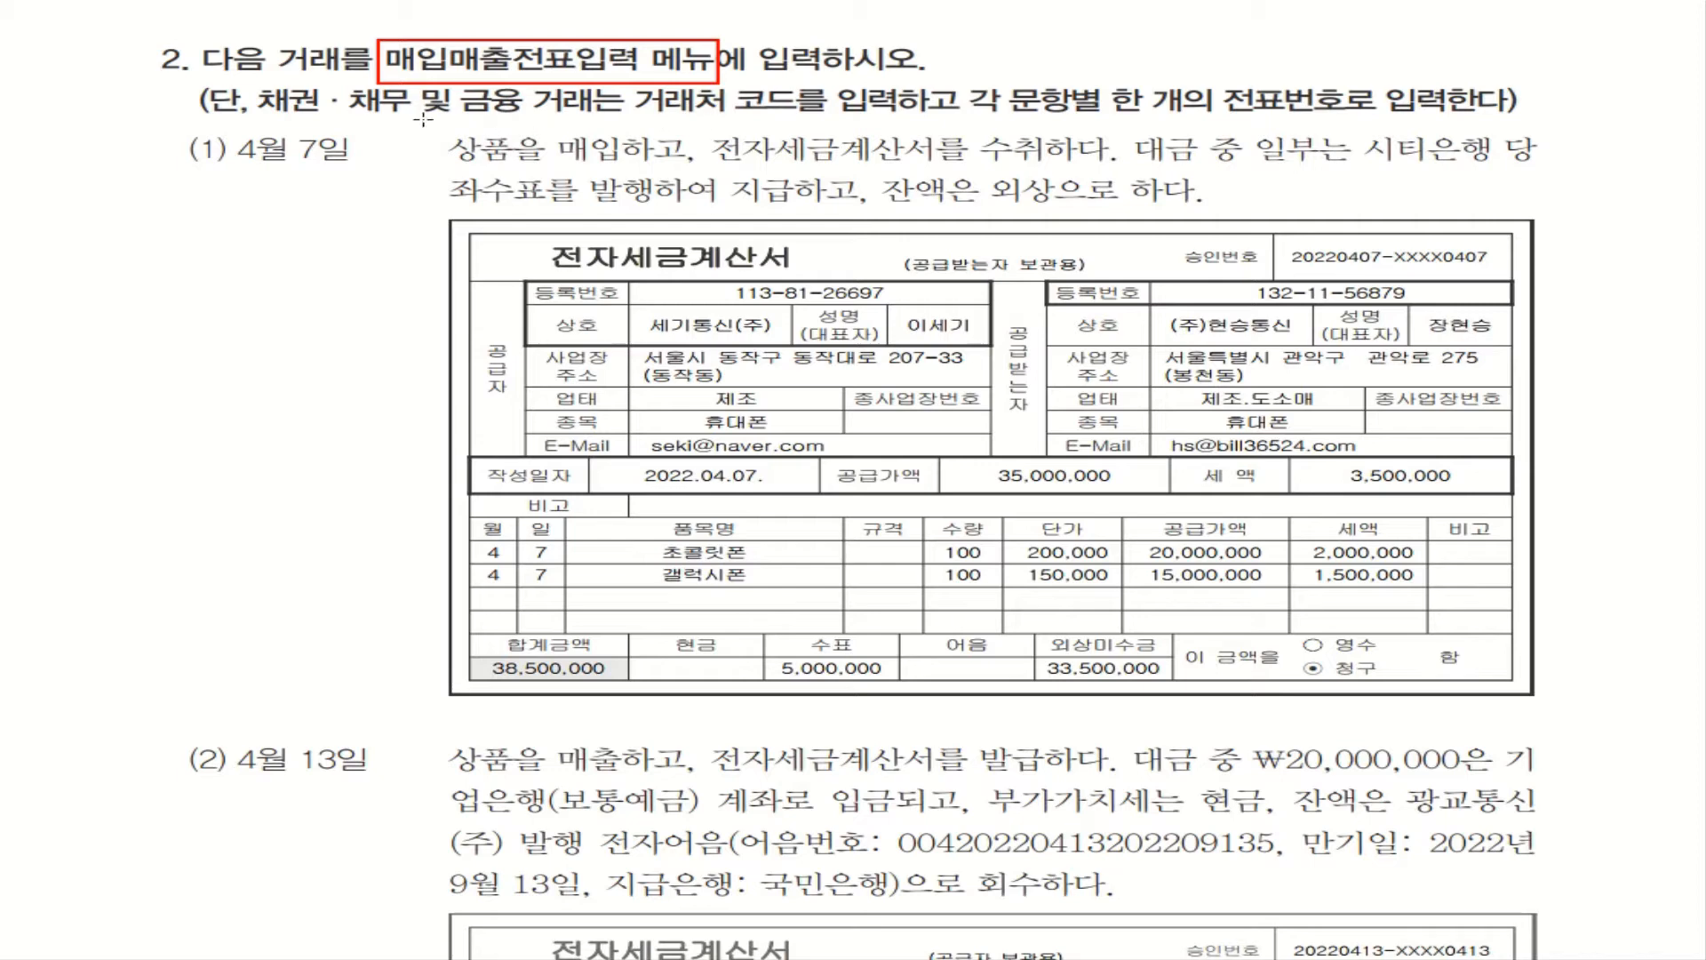
pyautogui.moveTo(259, 81)
pyautogui.mouseDown()
pyautogui.moveTo(449, 129)
pyautogui.moveTo(829, 123)
pyautogui.mouseUp()
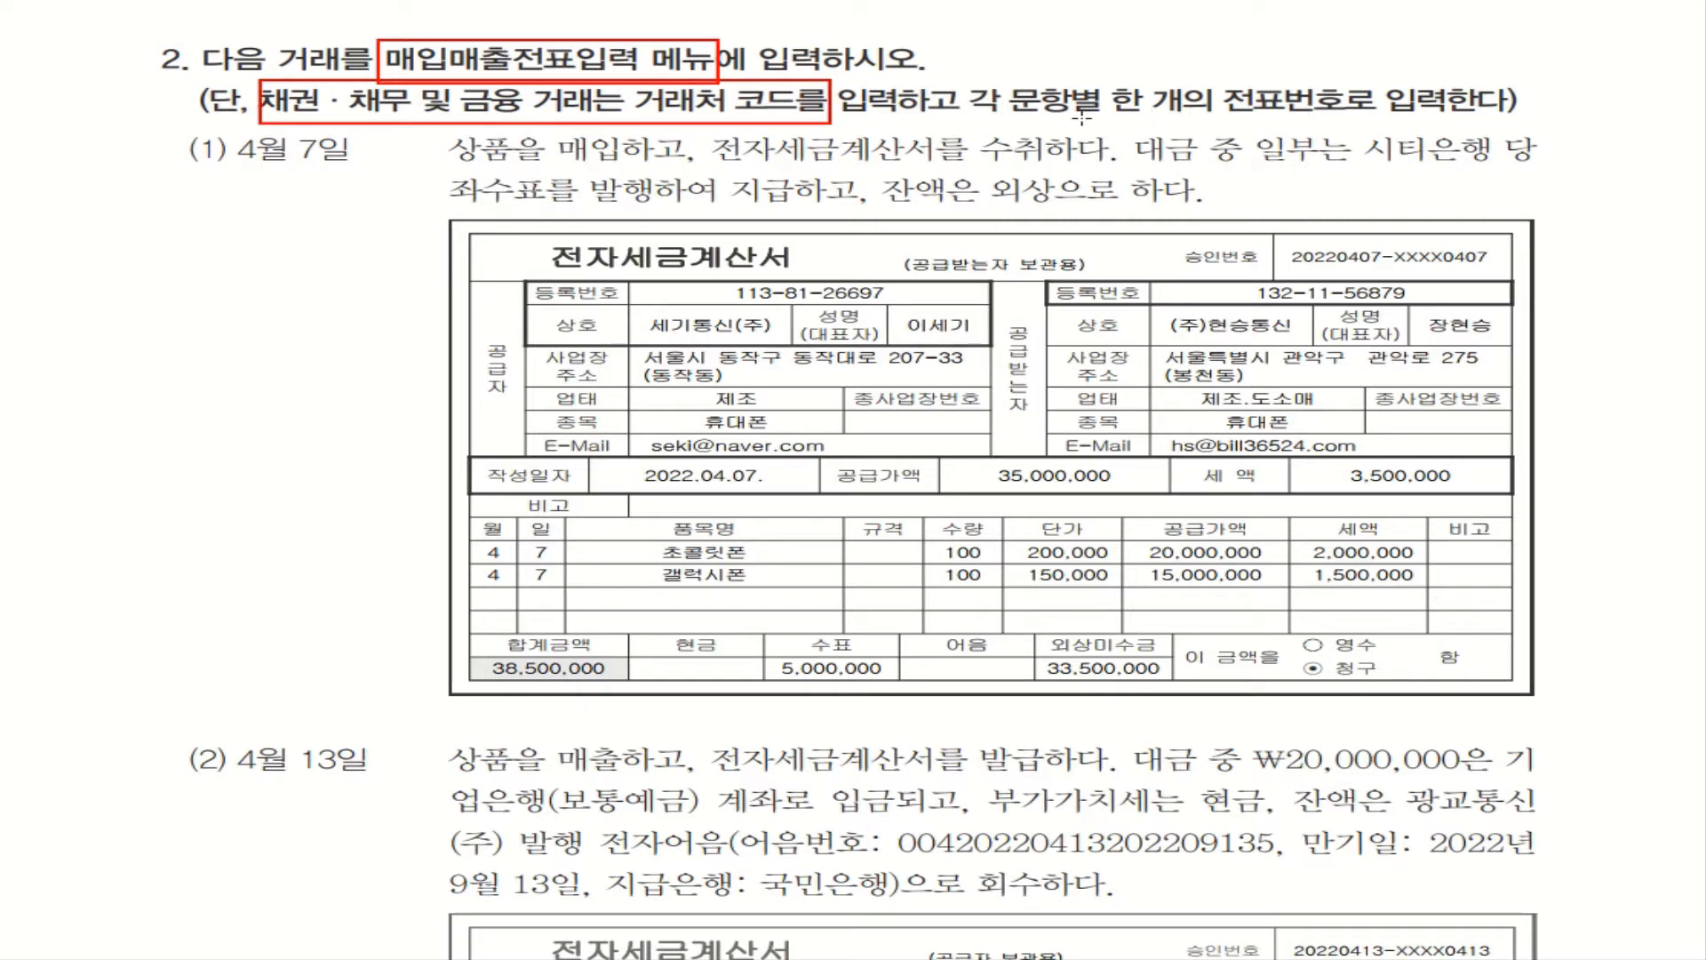
pyautogui.moveTo(1083, 117); pyautogui.dragTo(1521, 119)
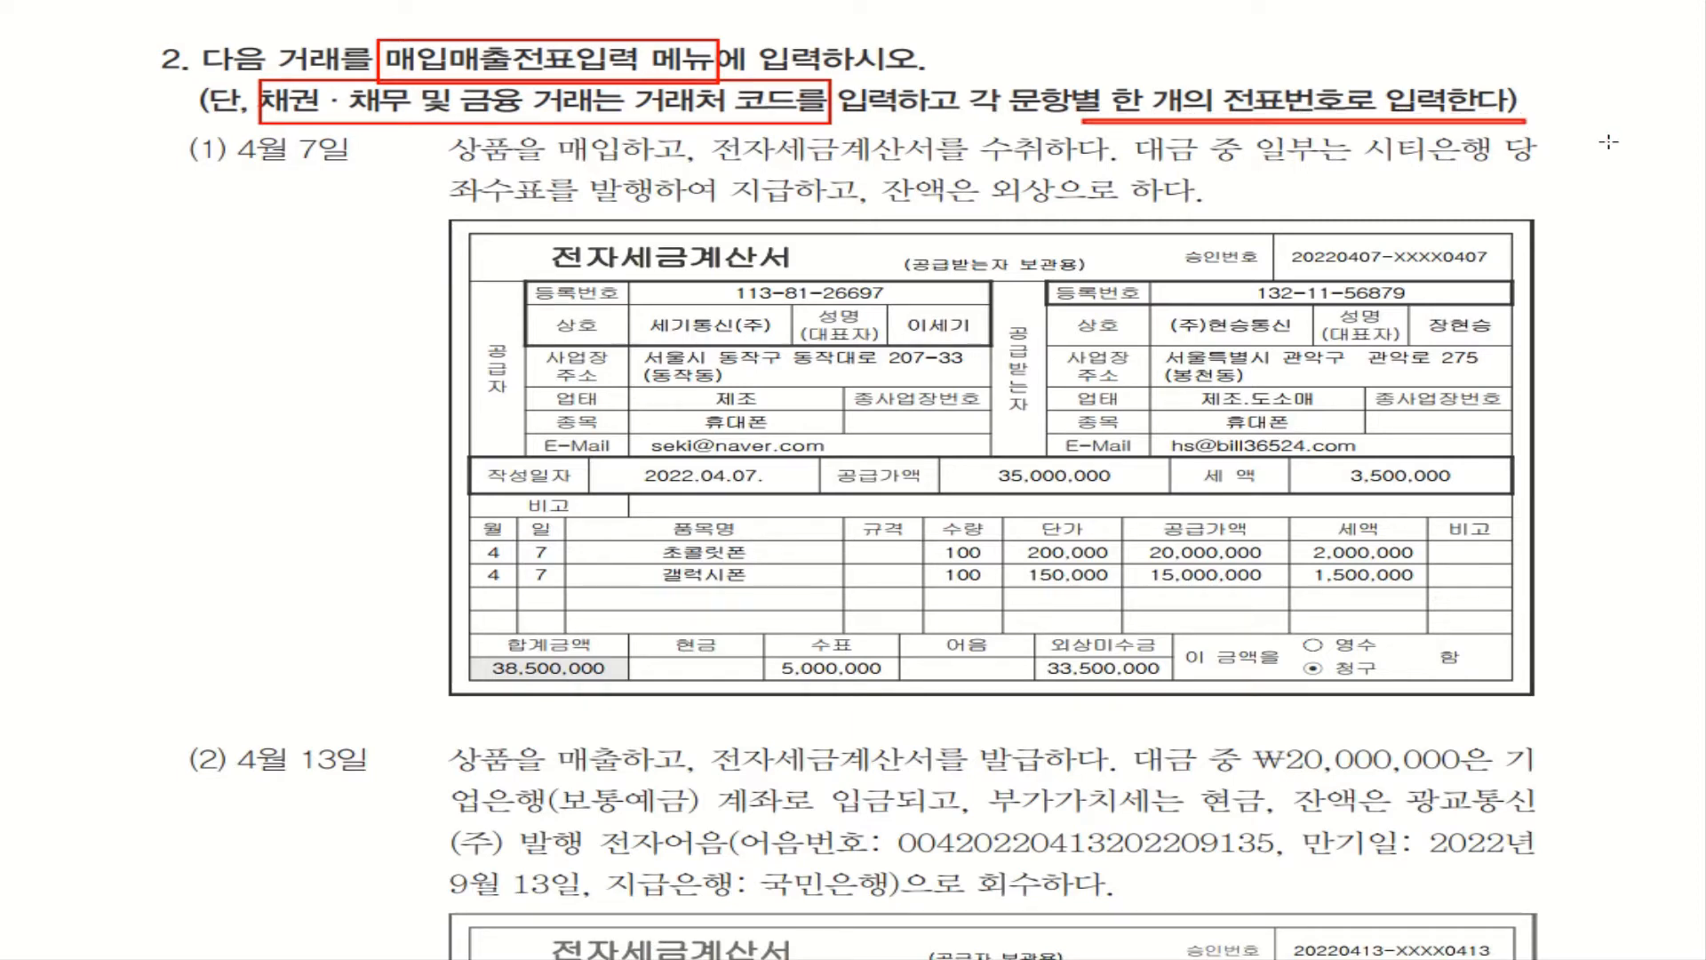
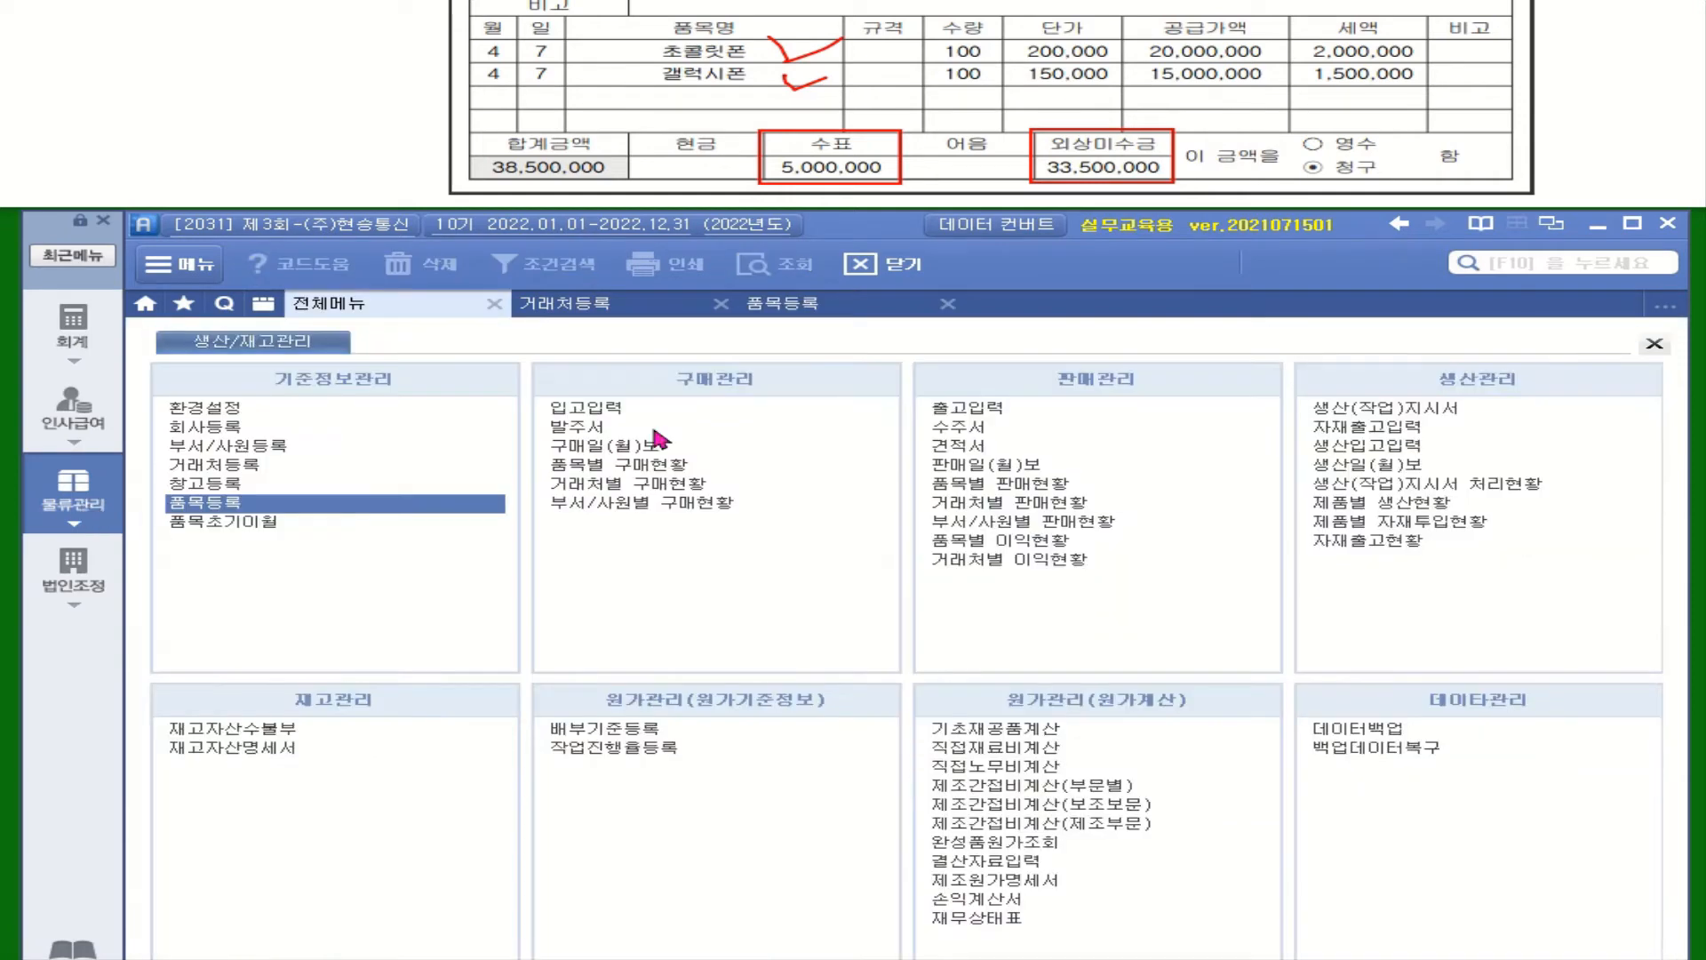
# Start a new 입고입력 receipt dated April 7 (month 04, day 07)
pyautogui.click(569, 411)
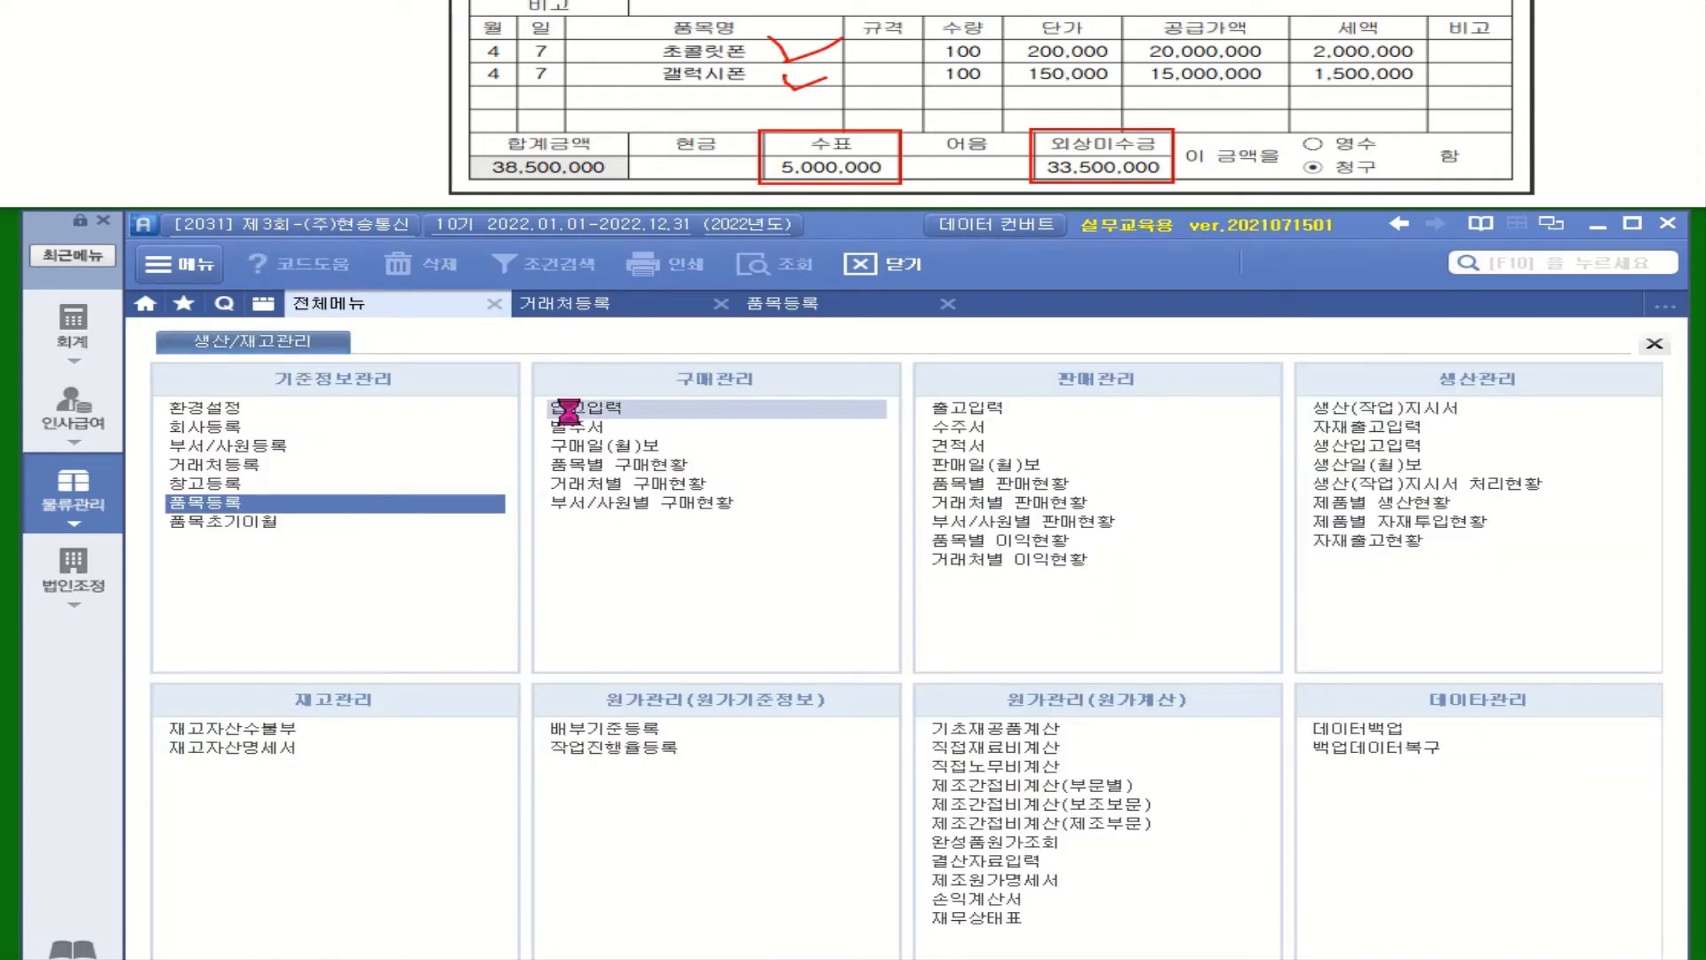
pyautogui.write('4')
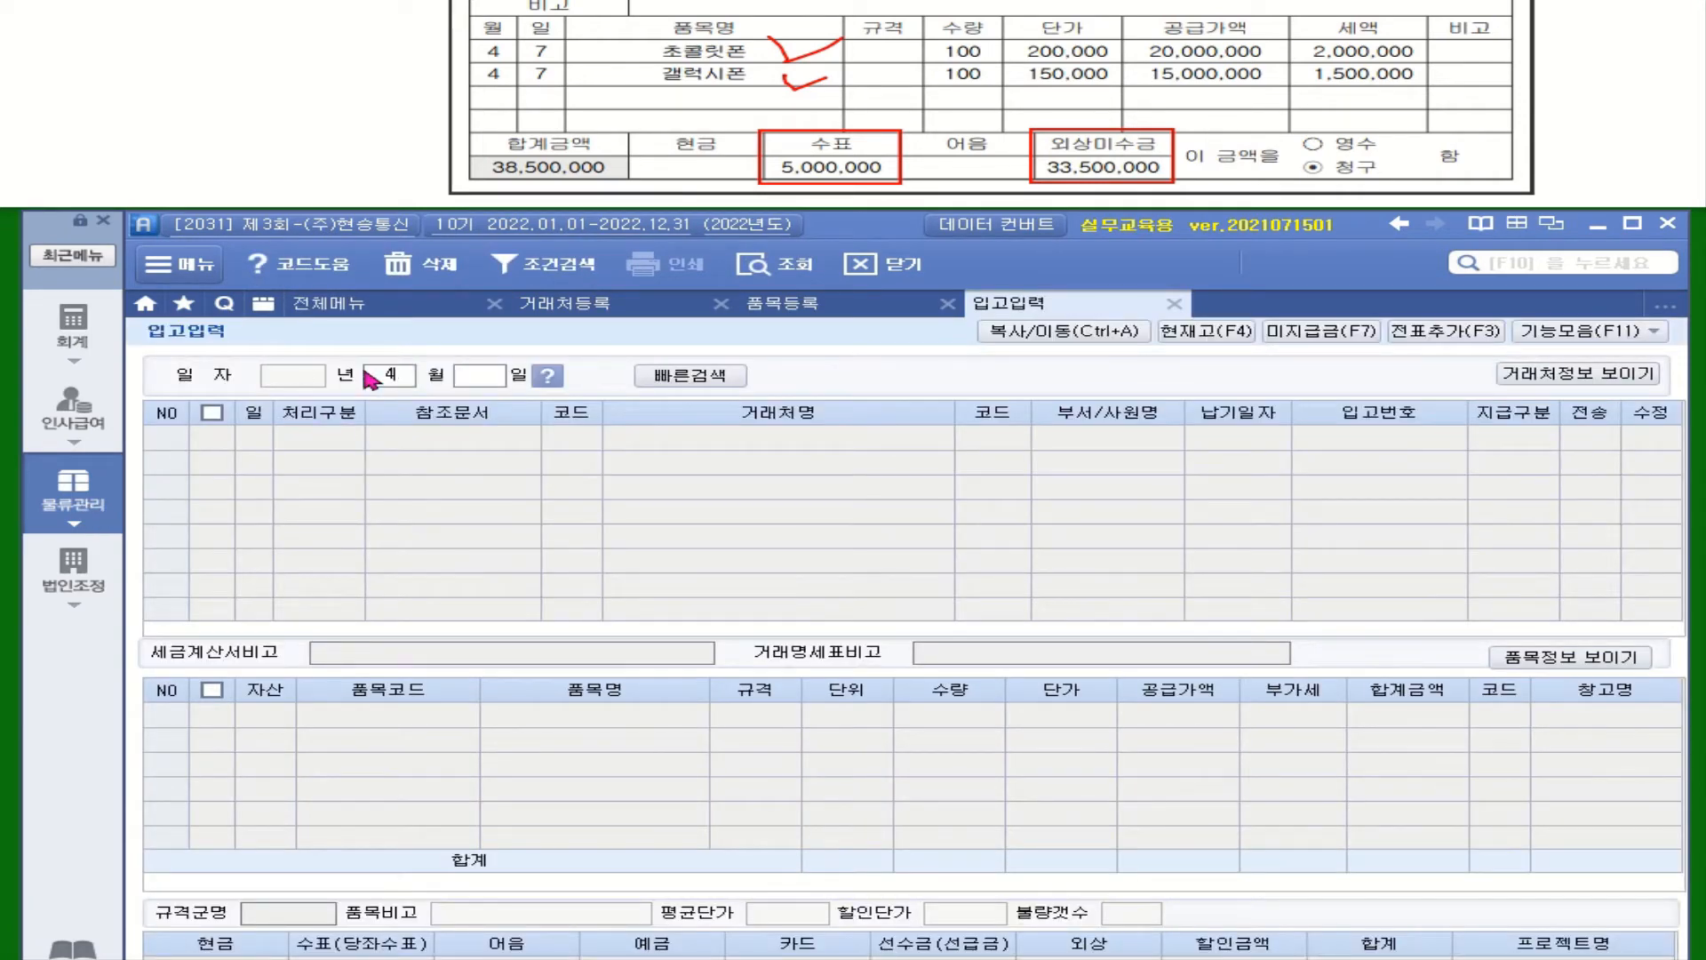
pyautogui.press('Return')
pyautogui.write('7')
pyautogui.press('Return')
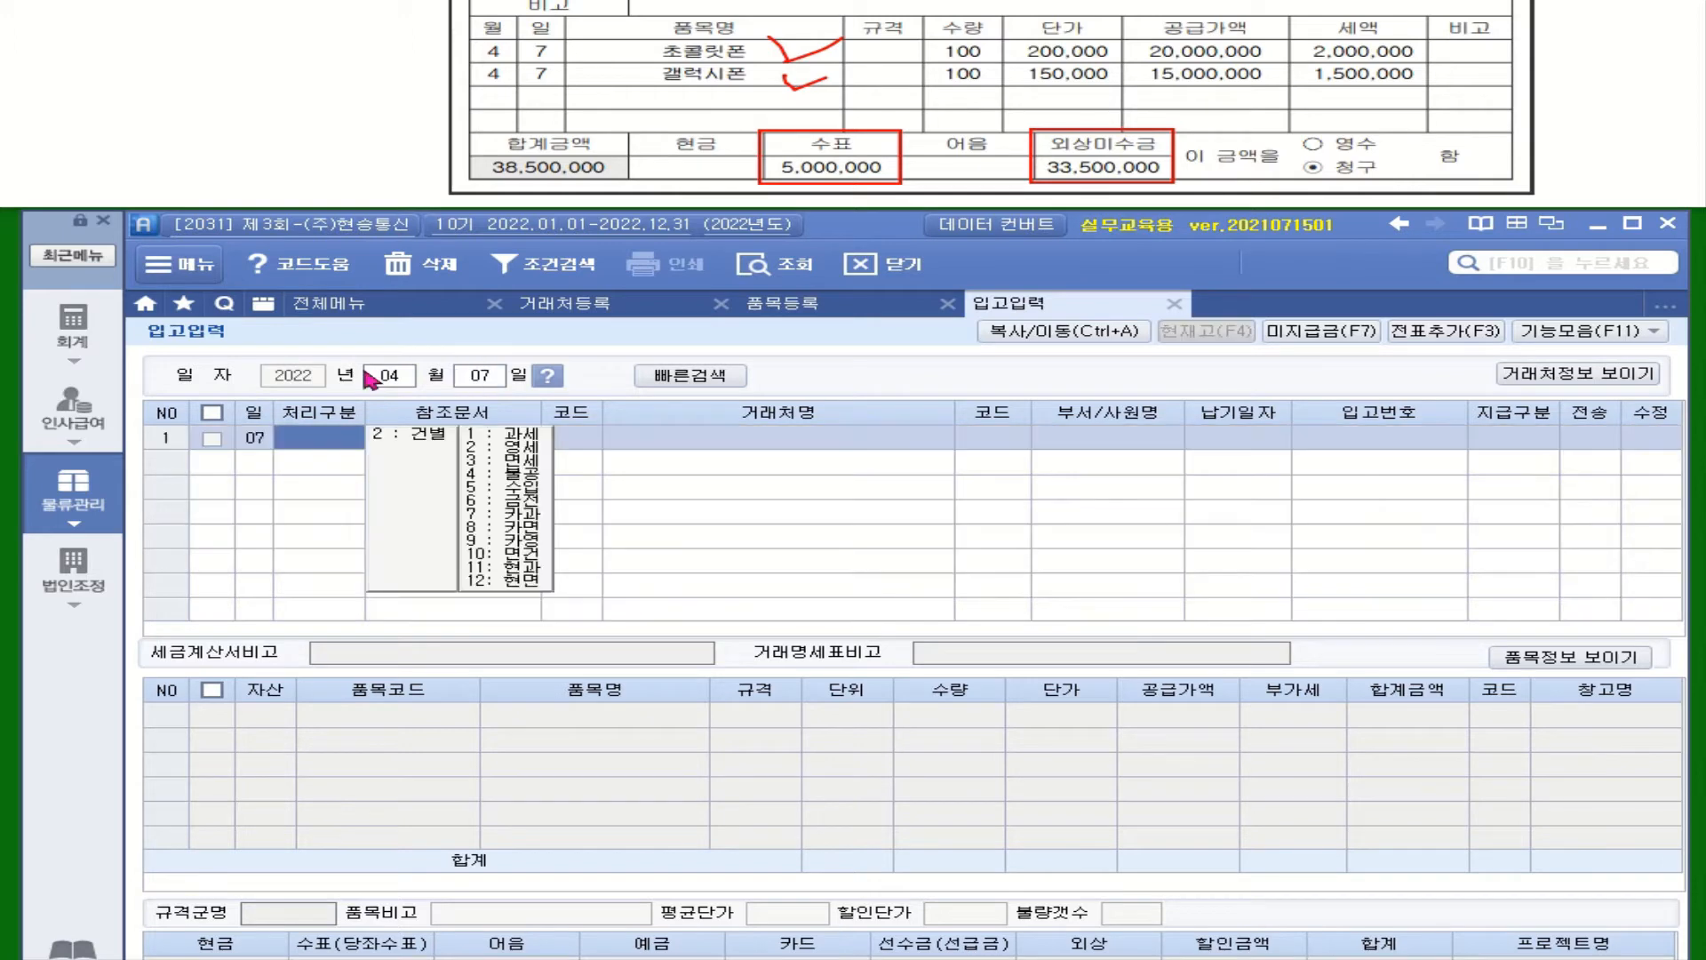
# Class the receipt as 건별과세 and choose vendor 30004 세기통신(주)
pyautogui.click(411, 438)
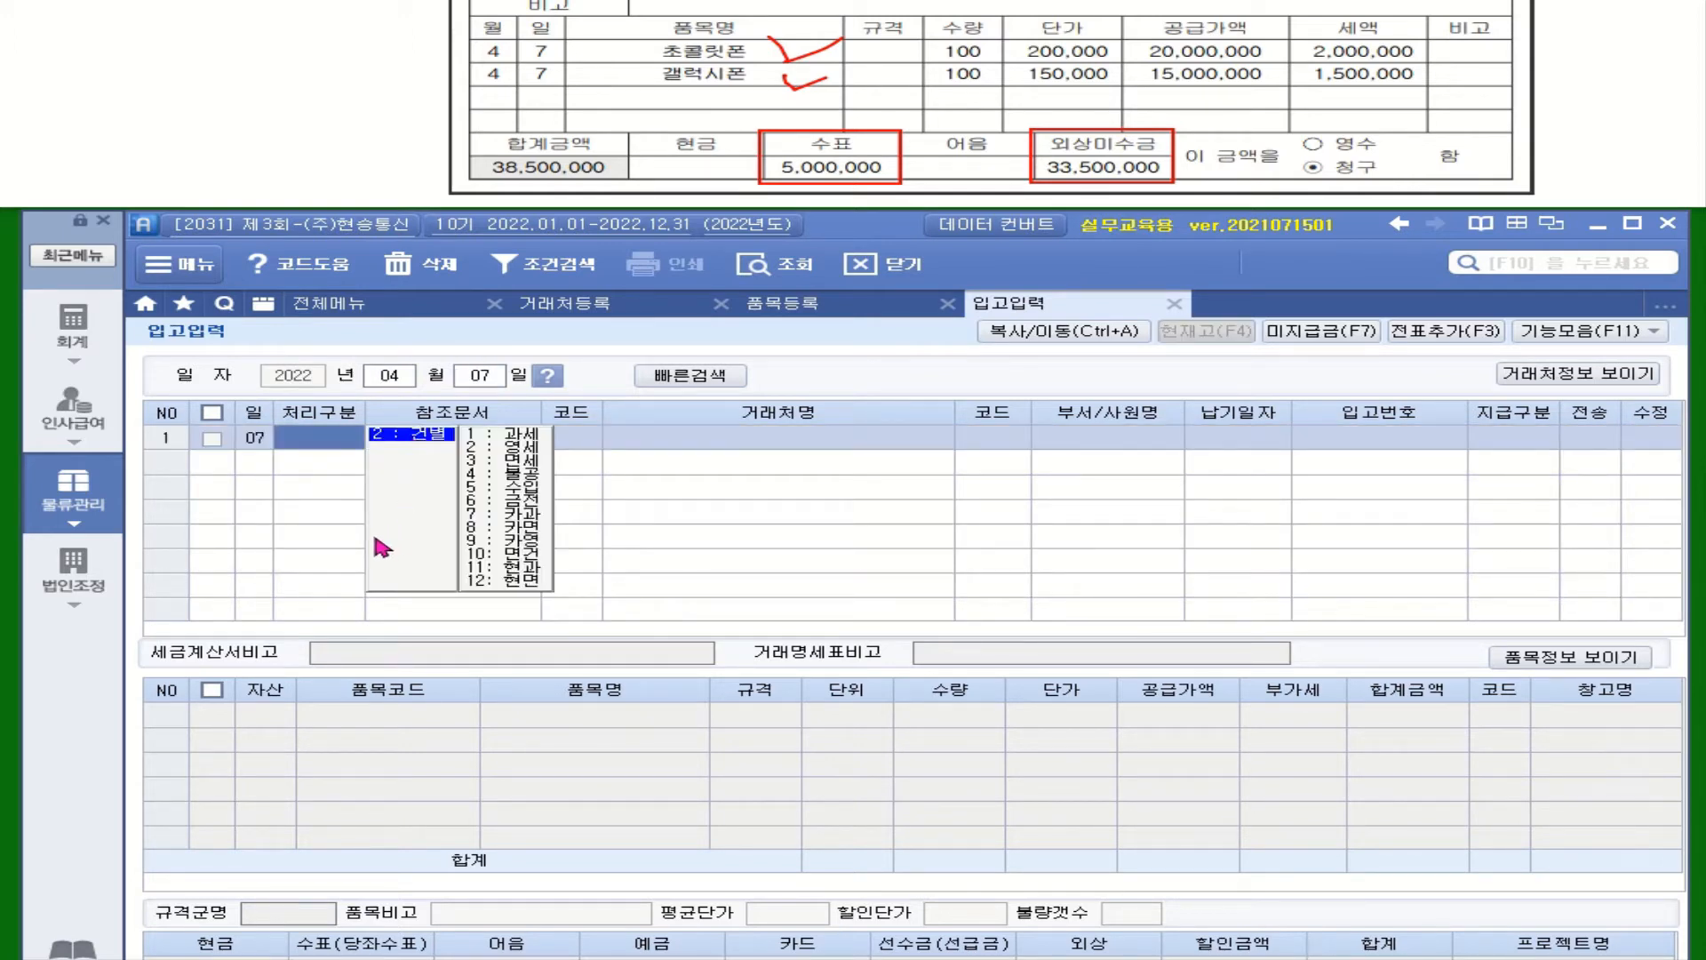
pyautogui.click(522, 435)
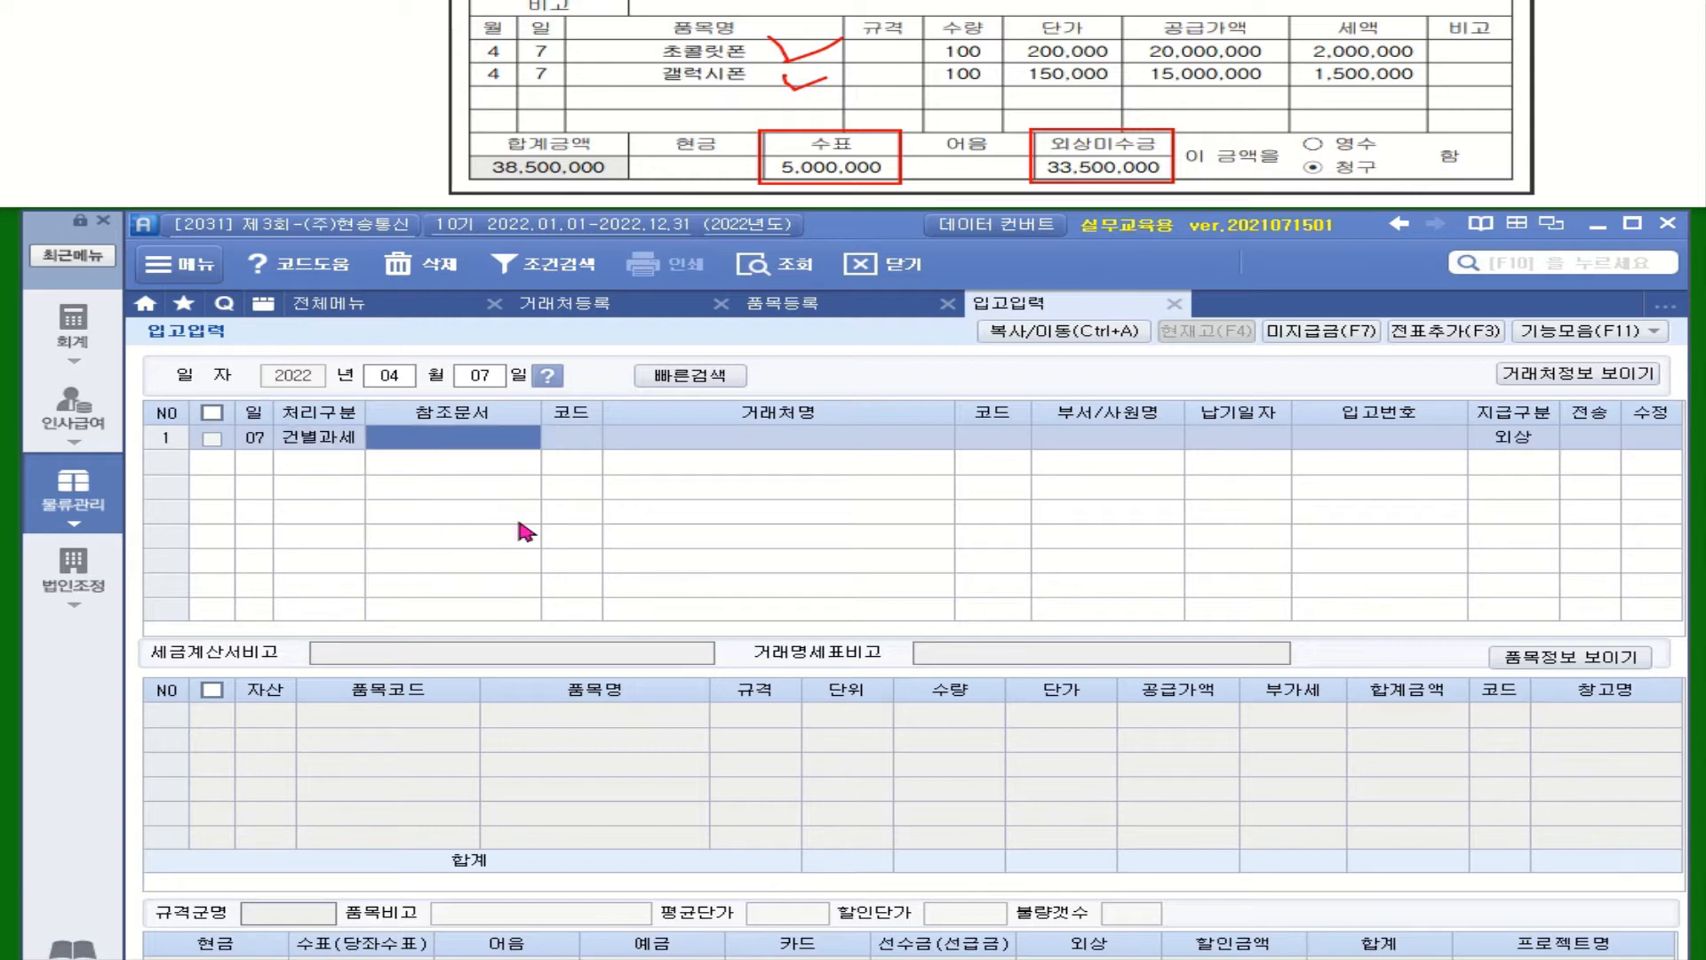
pyautogui.click(570, 440)
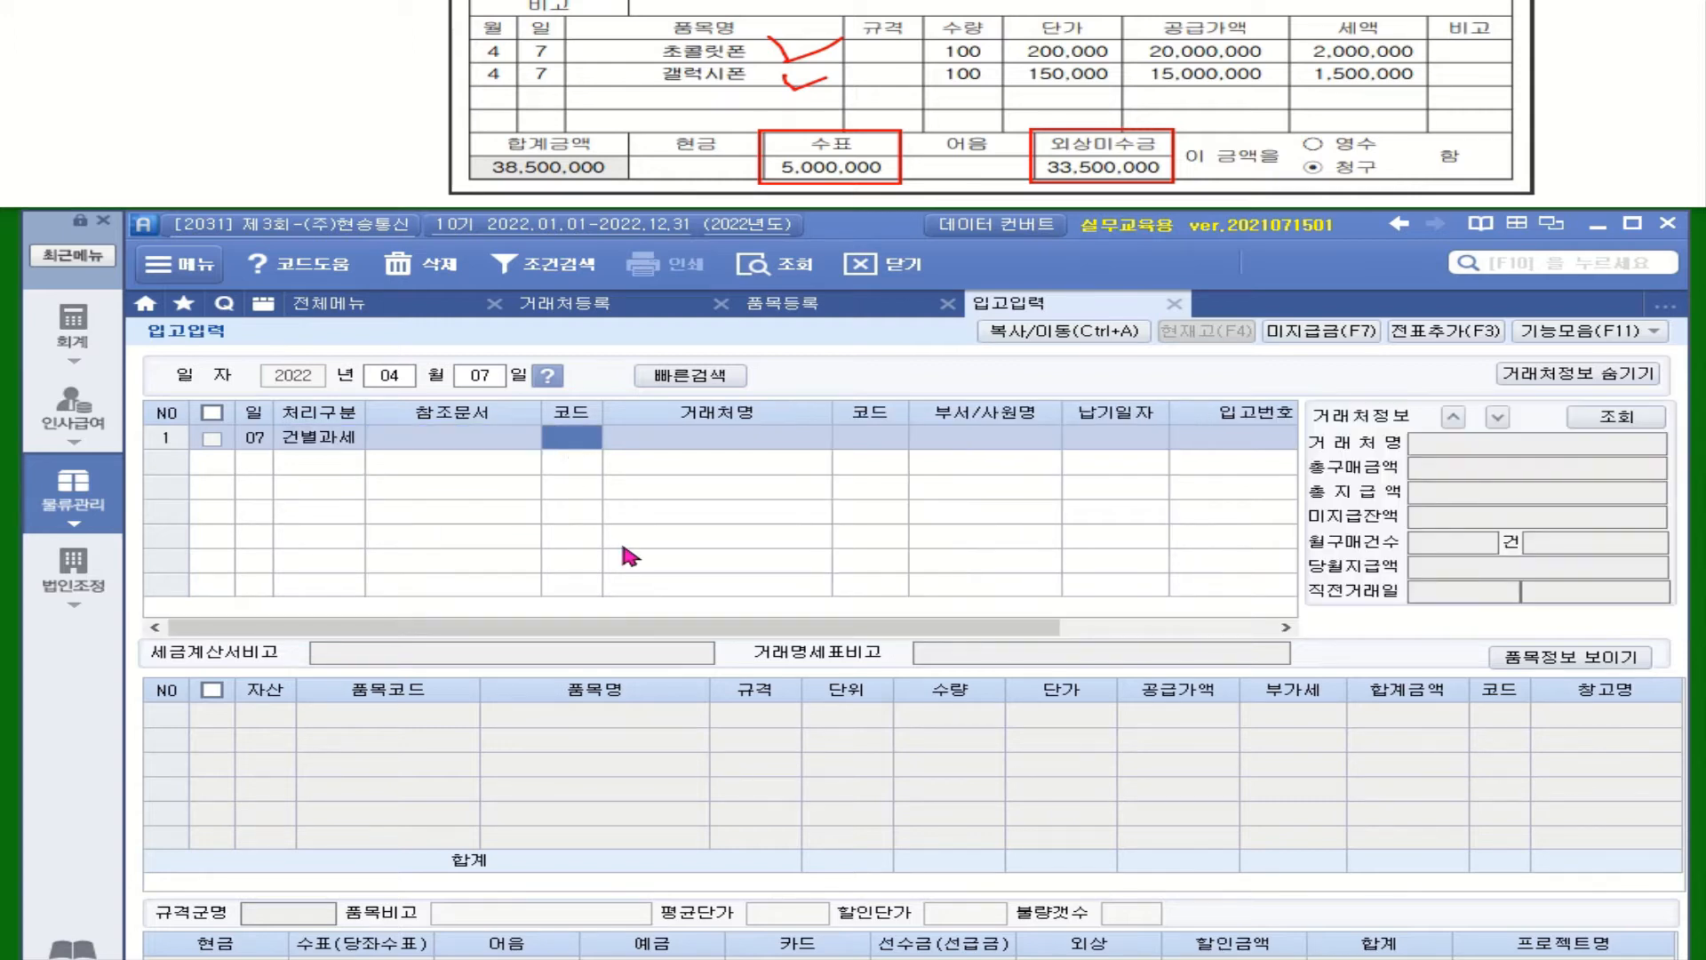
pyautogui.write('세기로')
pyautogui.write('신')
pyautogui.press('Return')
pyautogui.doubleClick(685, 508)
pyautogui.click(1563, 380)
pyautogui.press('Return')
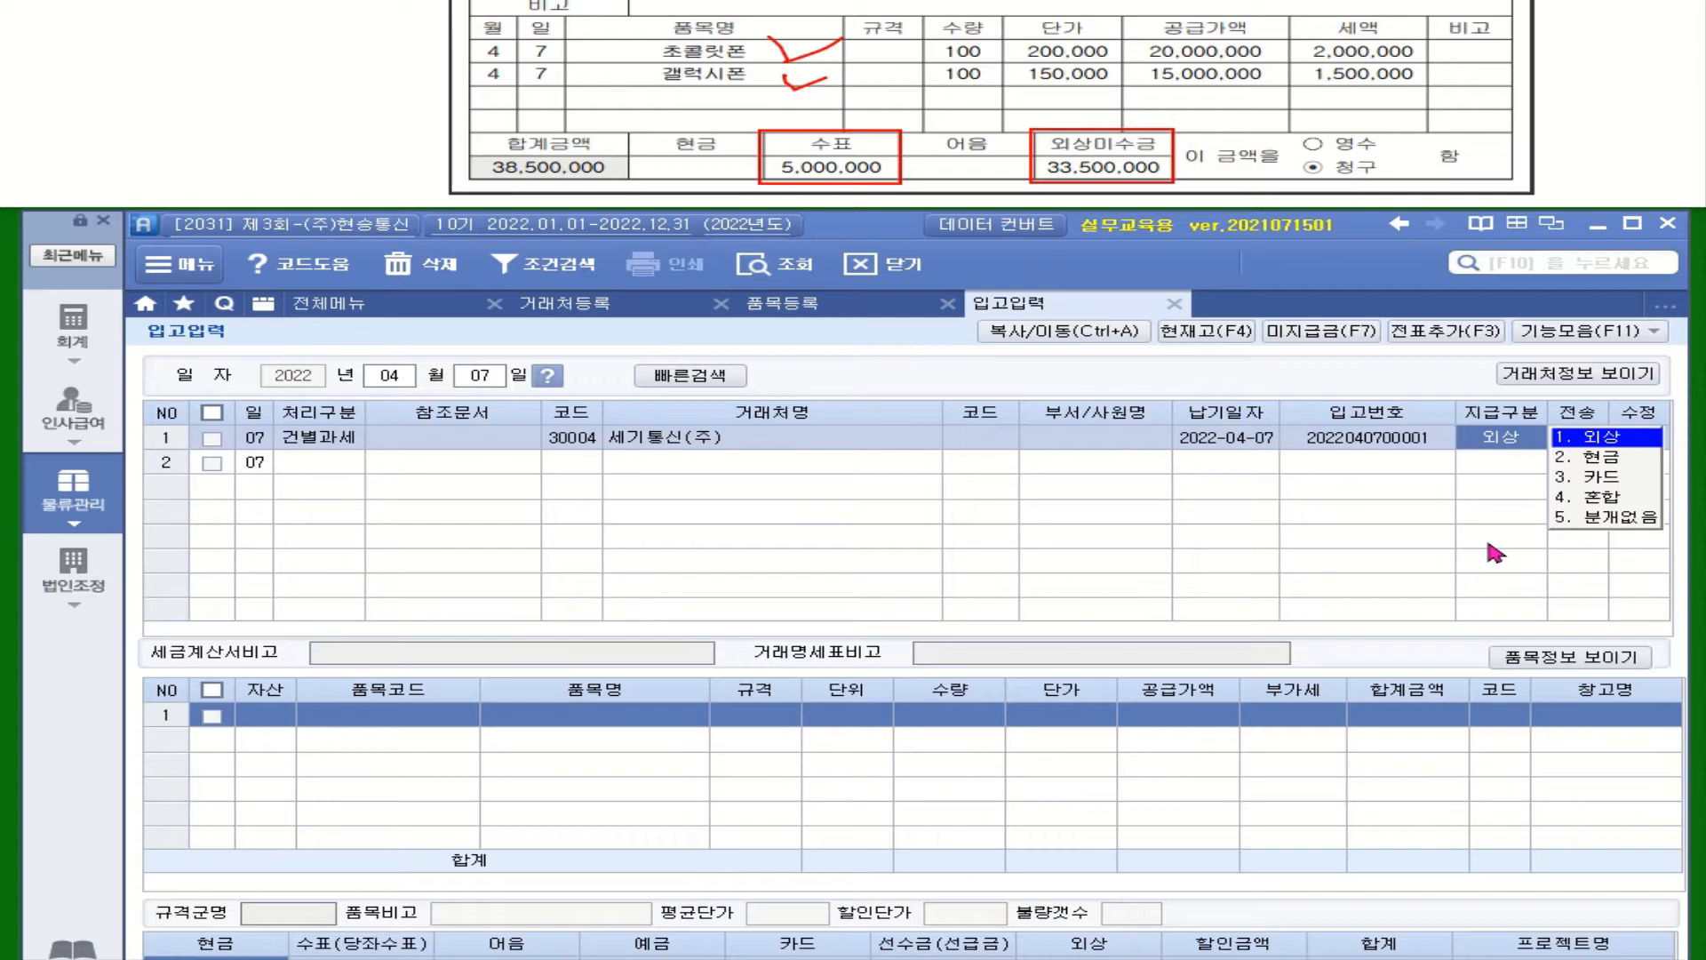
# Set payment to 혼합 and enter 상품 5004 초콜릿폰, quantity 100 at 200,000
pyautogui.click(1595, 501)
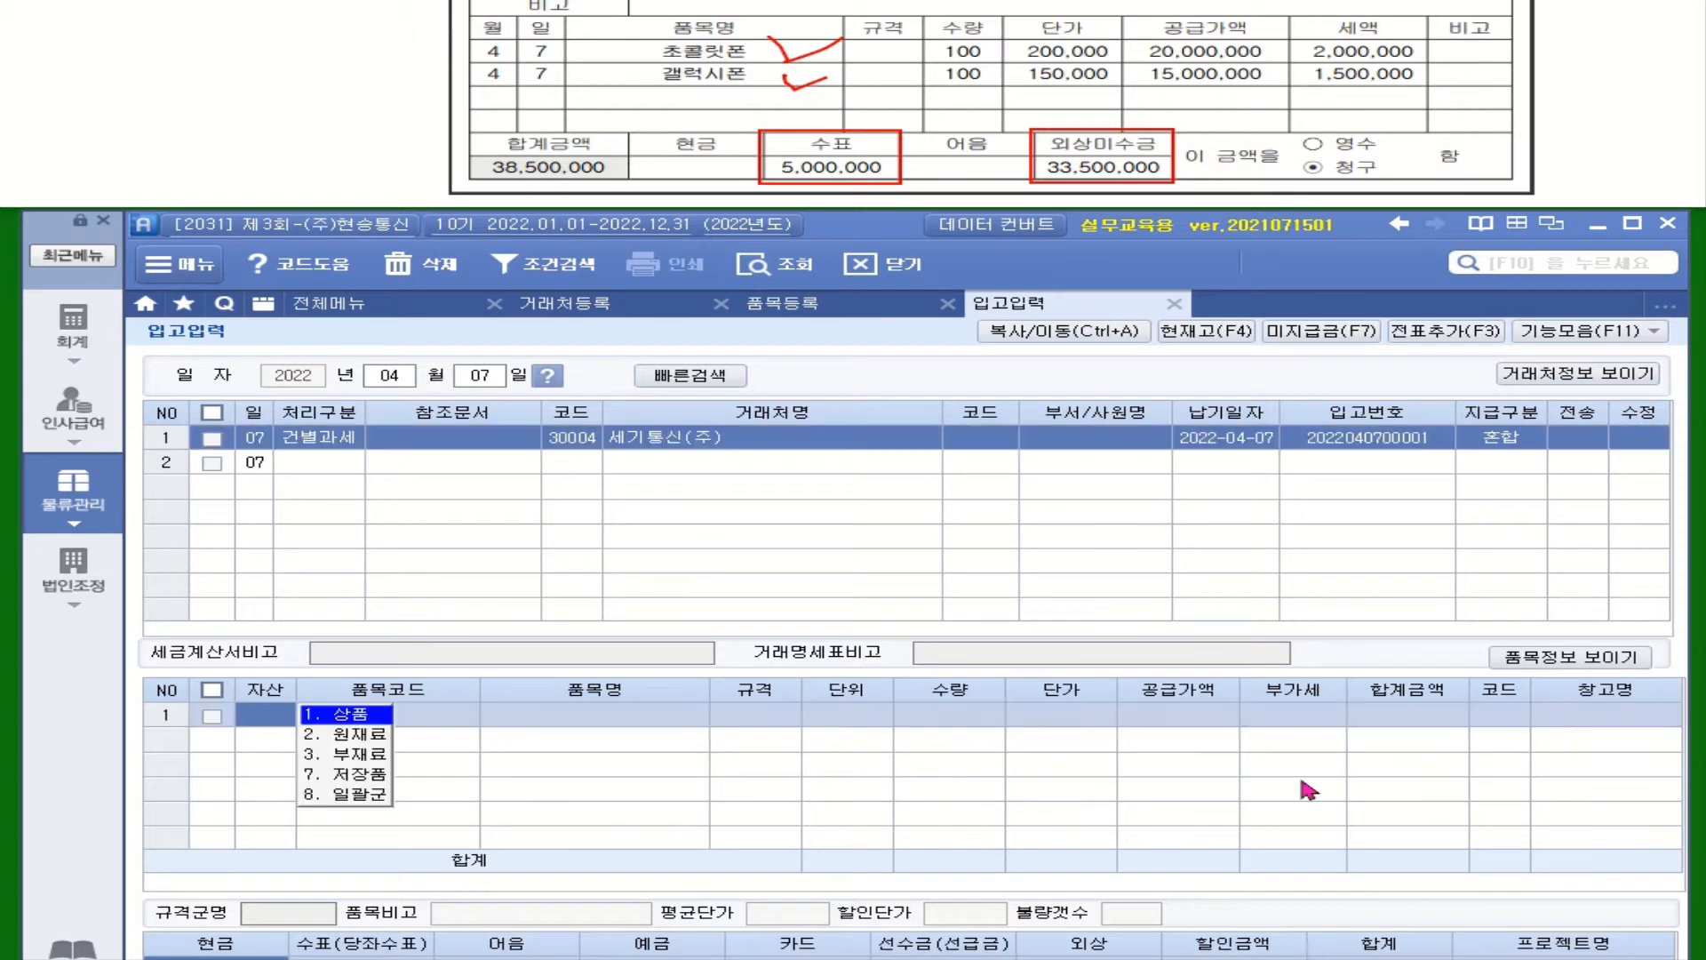
pyautogui.click(346, 715)
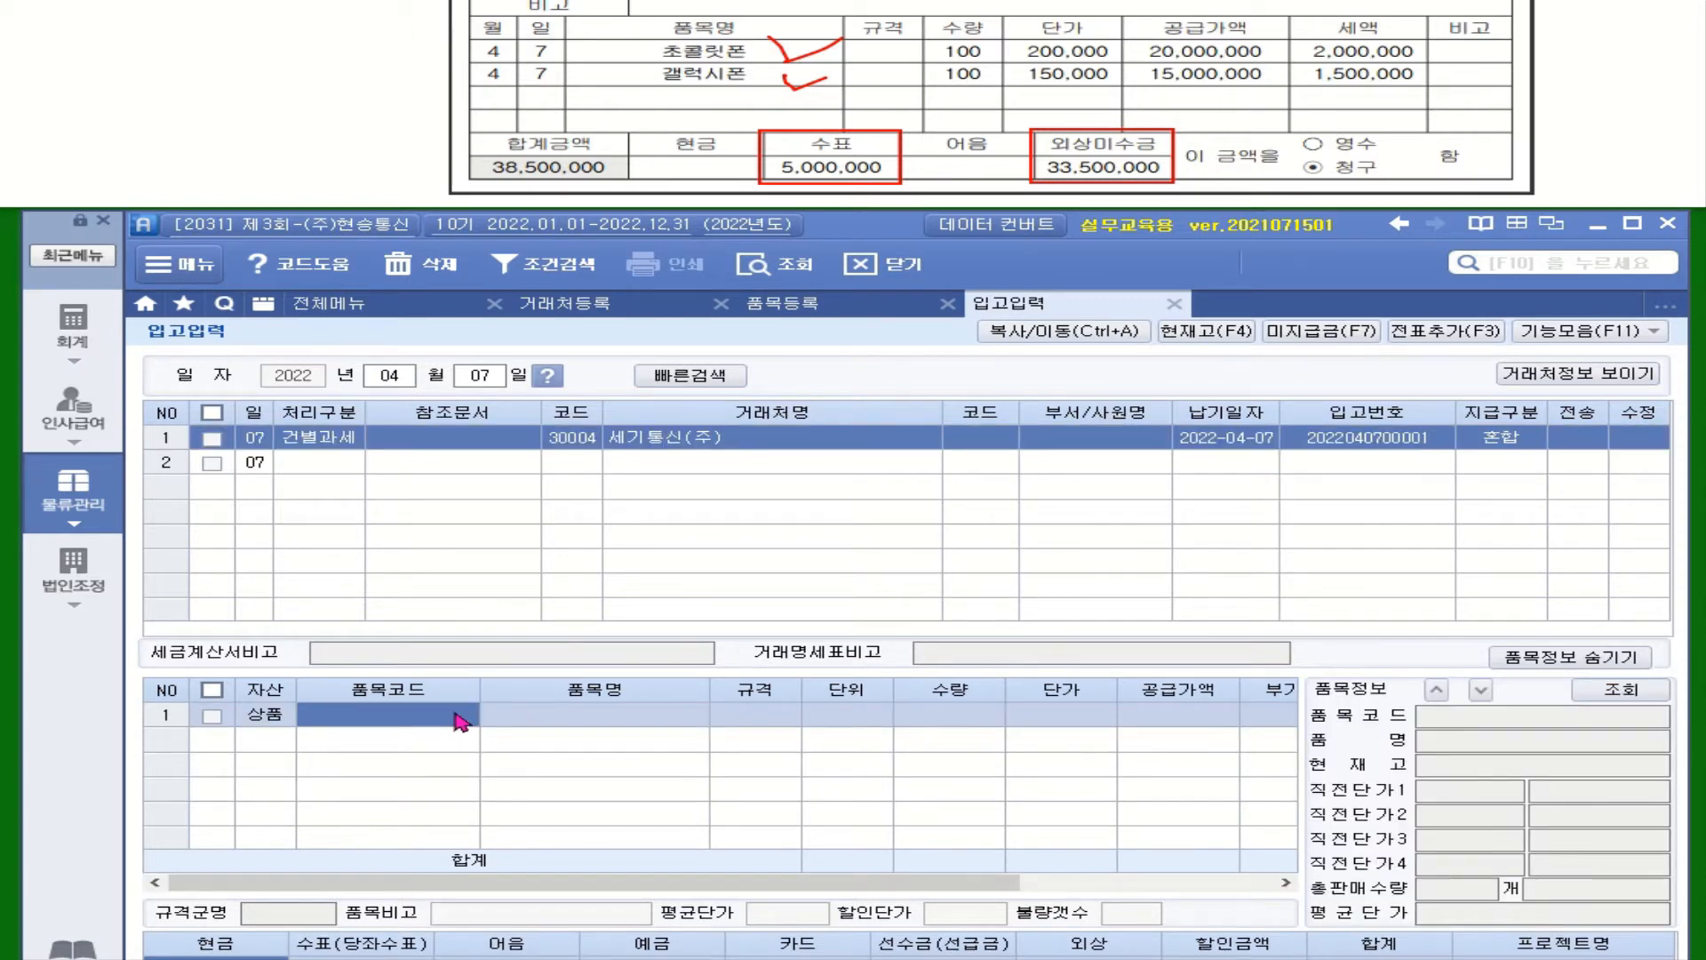
pyautogui.press('F2')
pyautogui.click(871, 568)
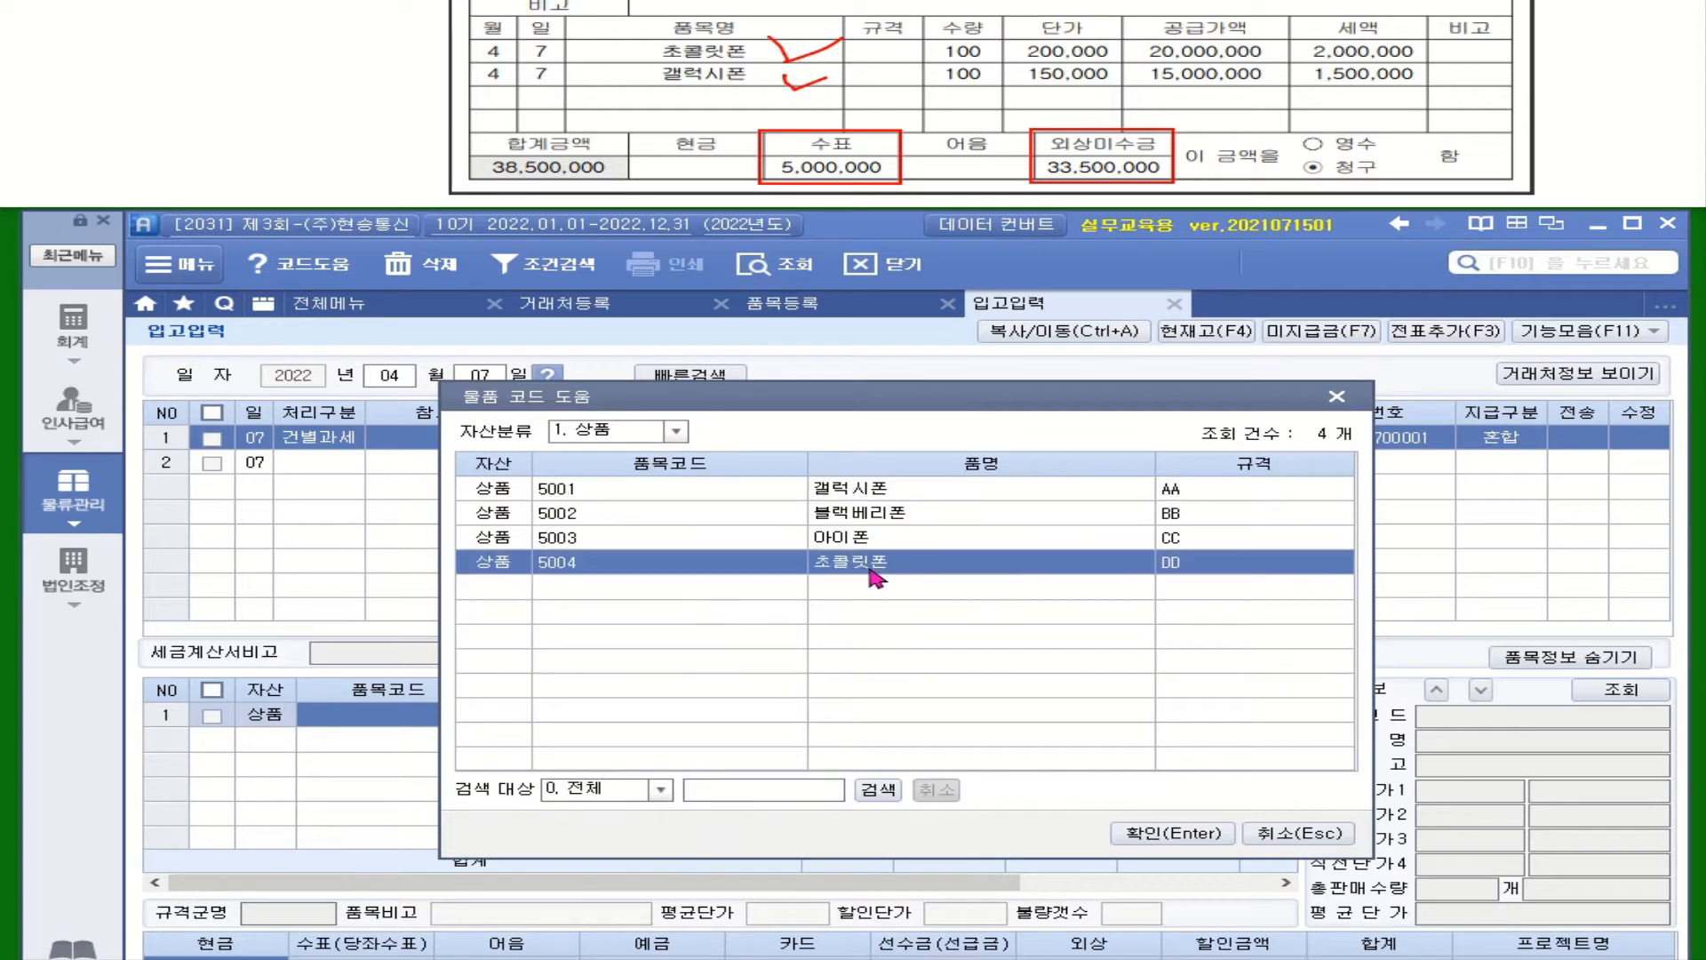
pyautogui.doubleClick(871, 569)
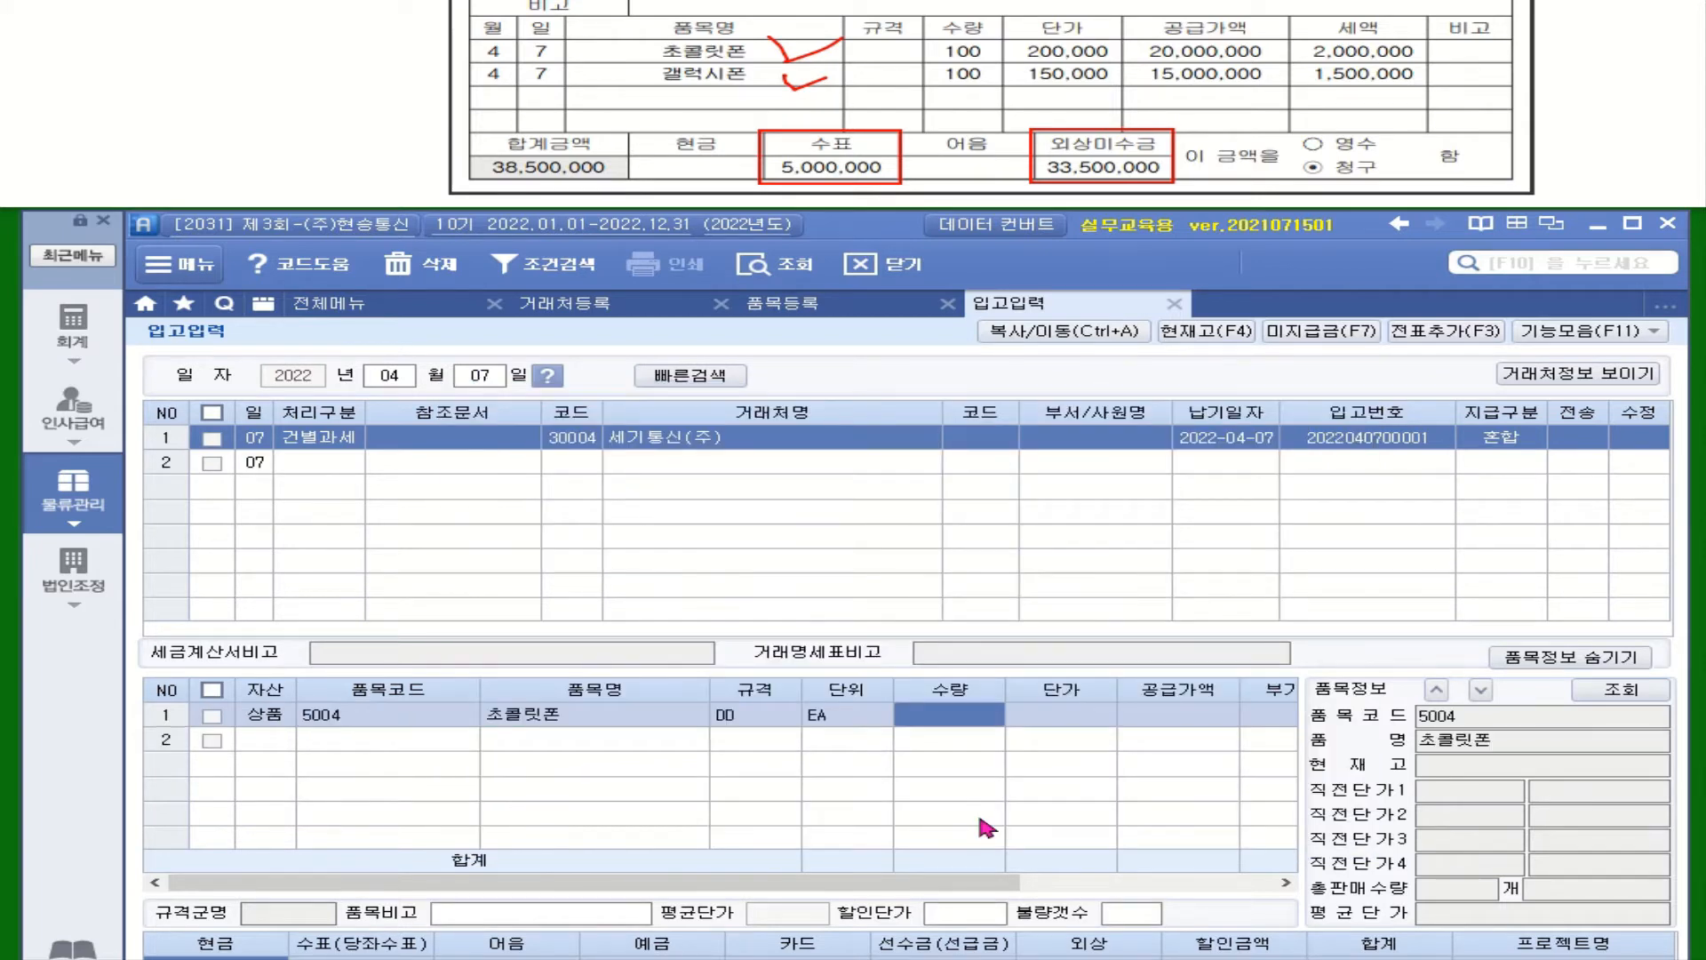
pyautogui.write('100')
pyautogui.press('Return')
pyautogui.write('200000')
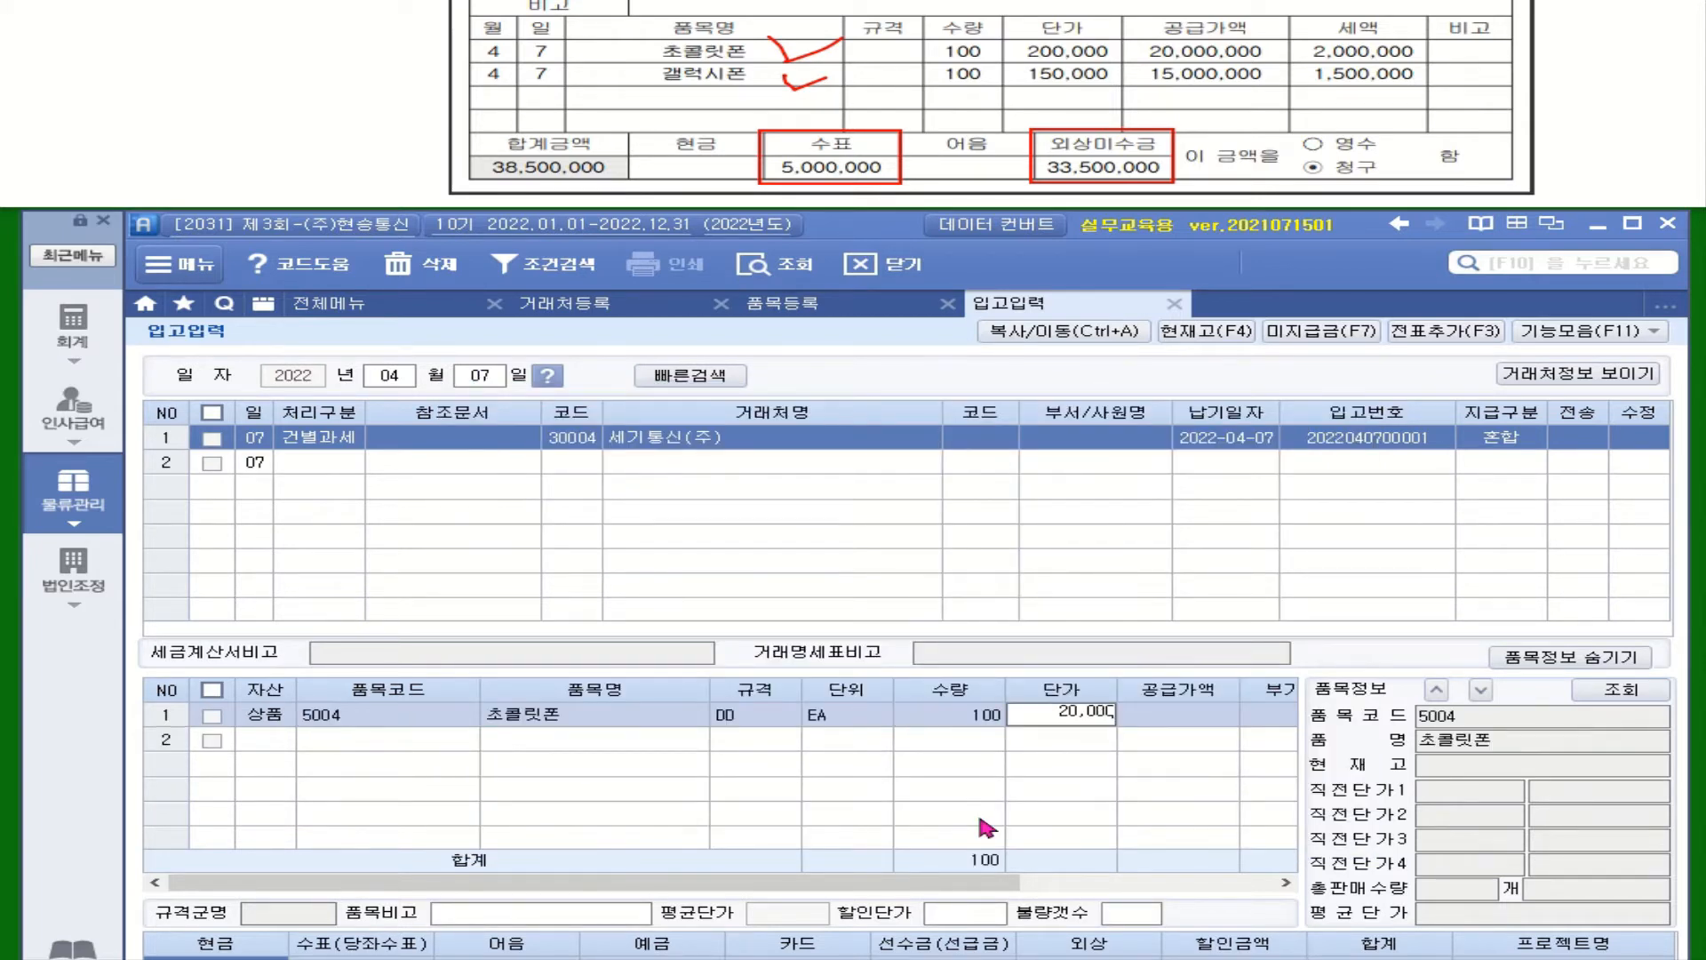
pyautogui.press('Return')
pyautogui.click(1082, 721)
pyautogui.press('Return')
pyautogui.write('200')
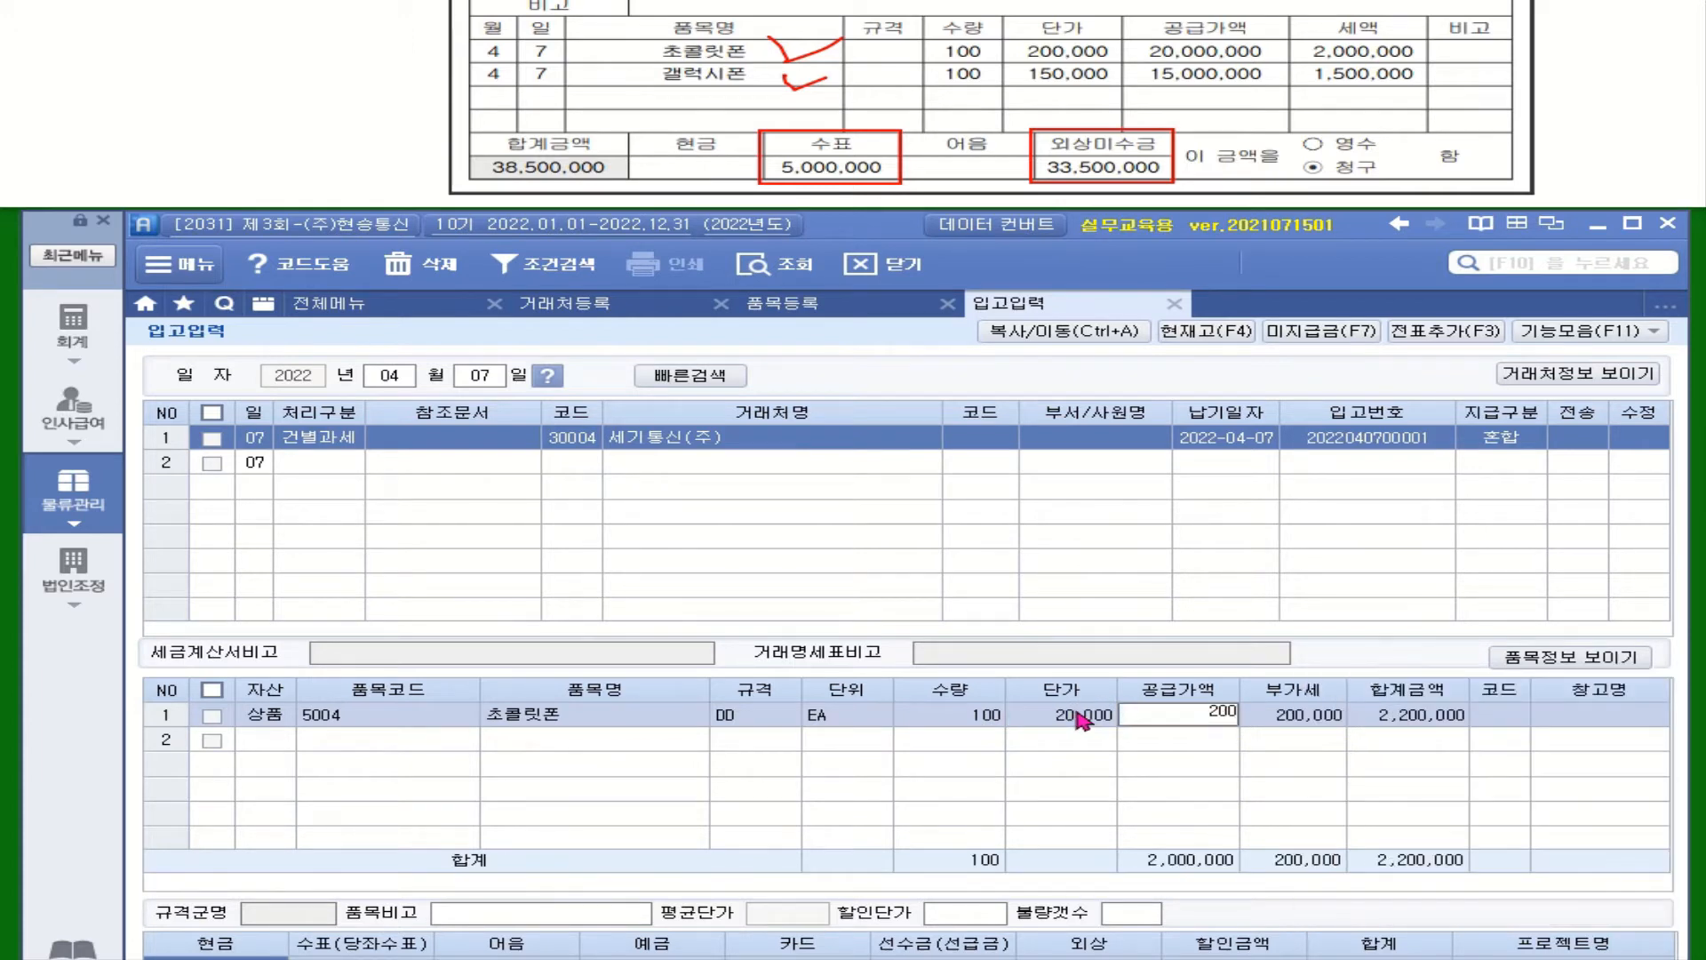
pyautogui.click(1082, 721)
pyautogui.write('200')
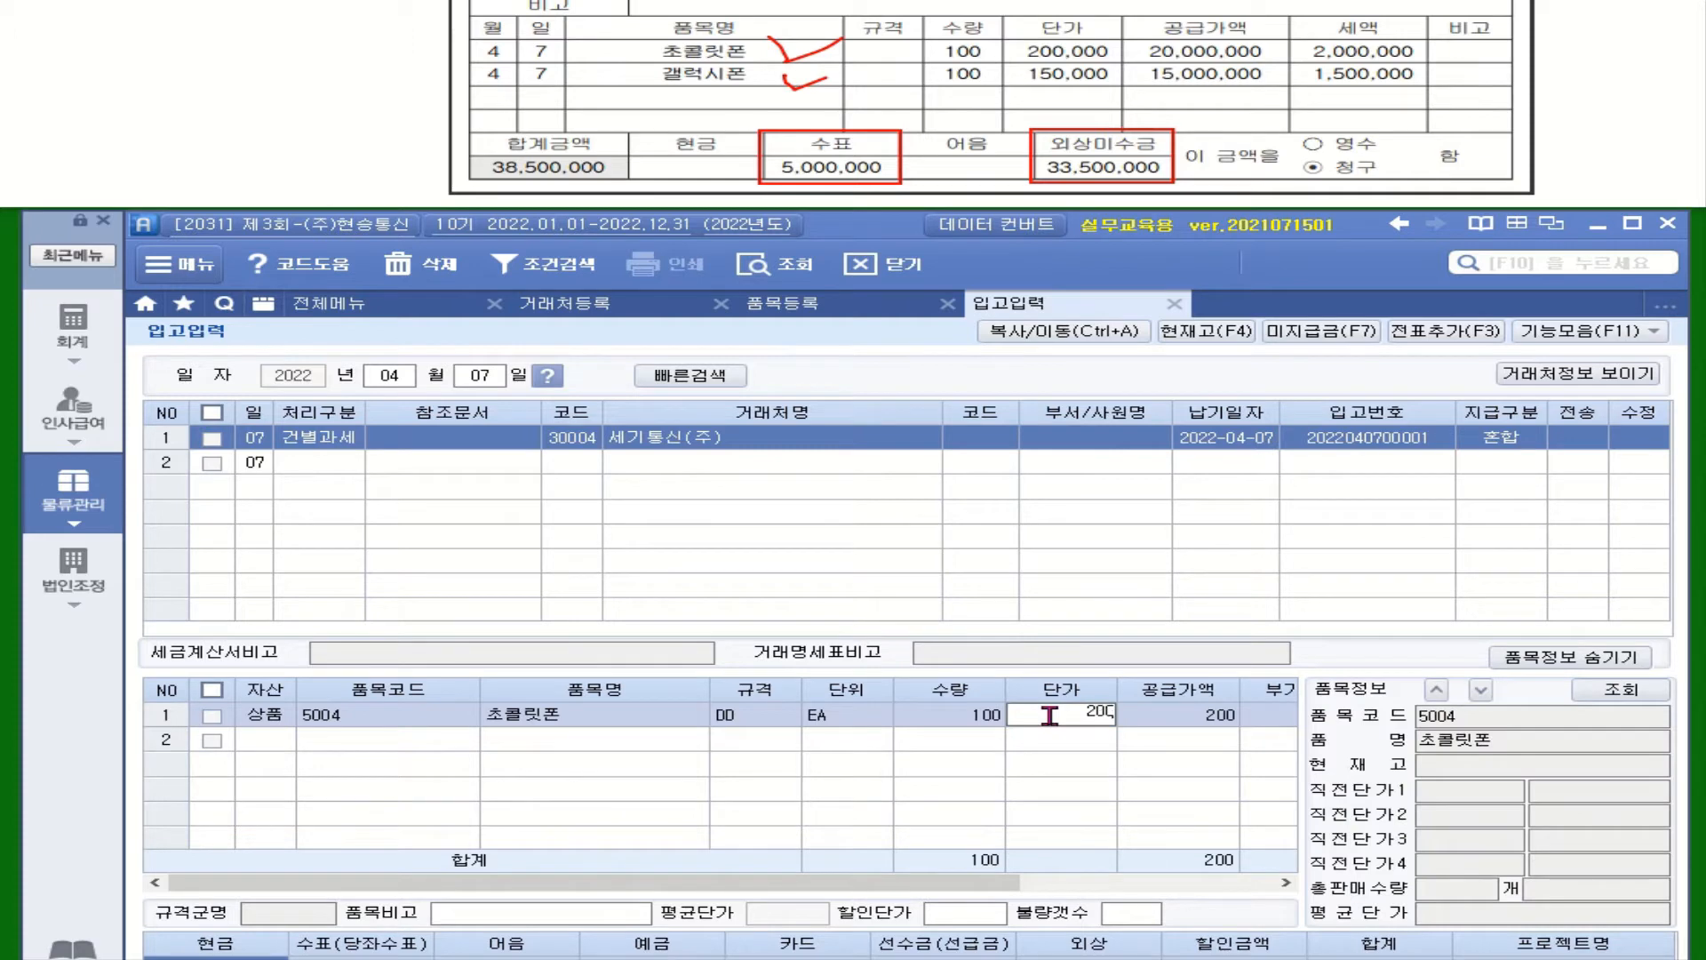
pyautogui.write(',000')
pyautogui.press('Return')
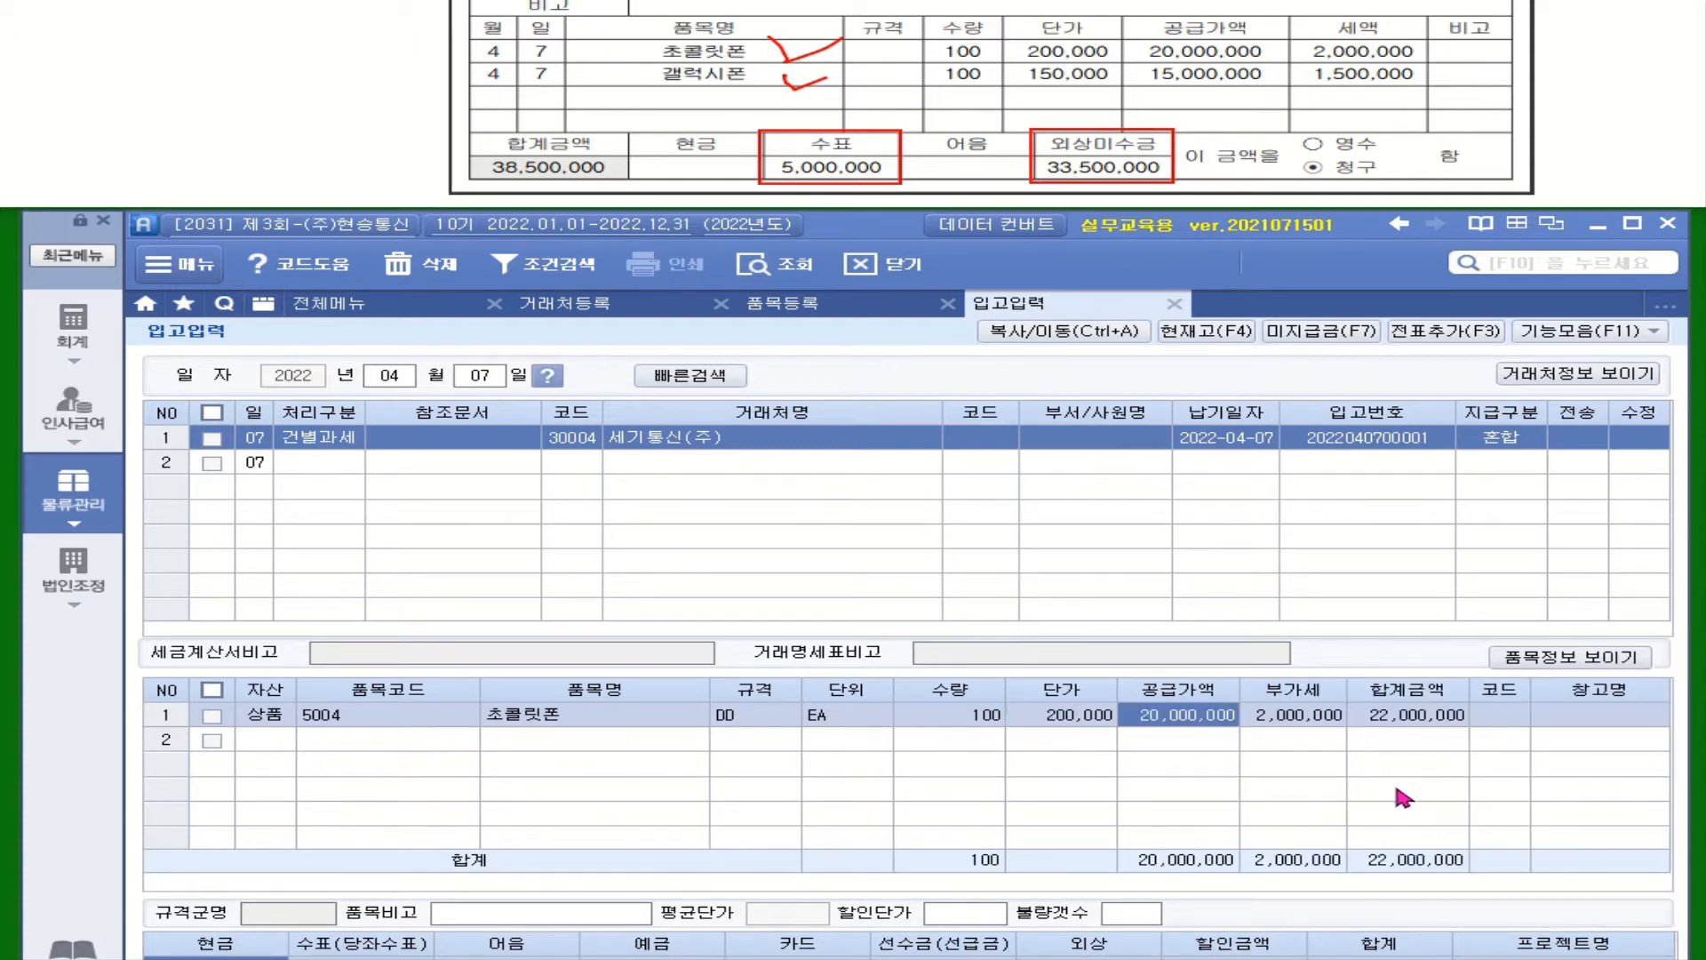
# Add a second 상품 line for 5001 갤럭시폰, quantity 100 at 150,000
pyautogui.click(267, 743)
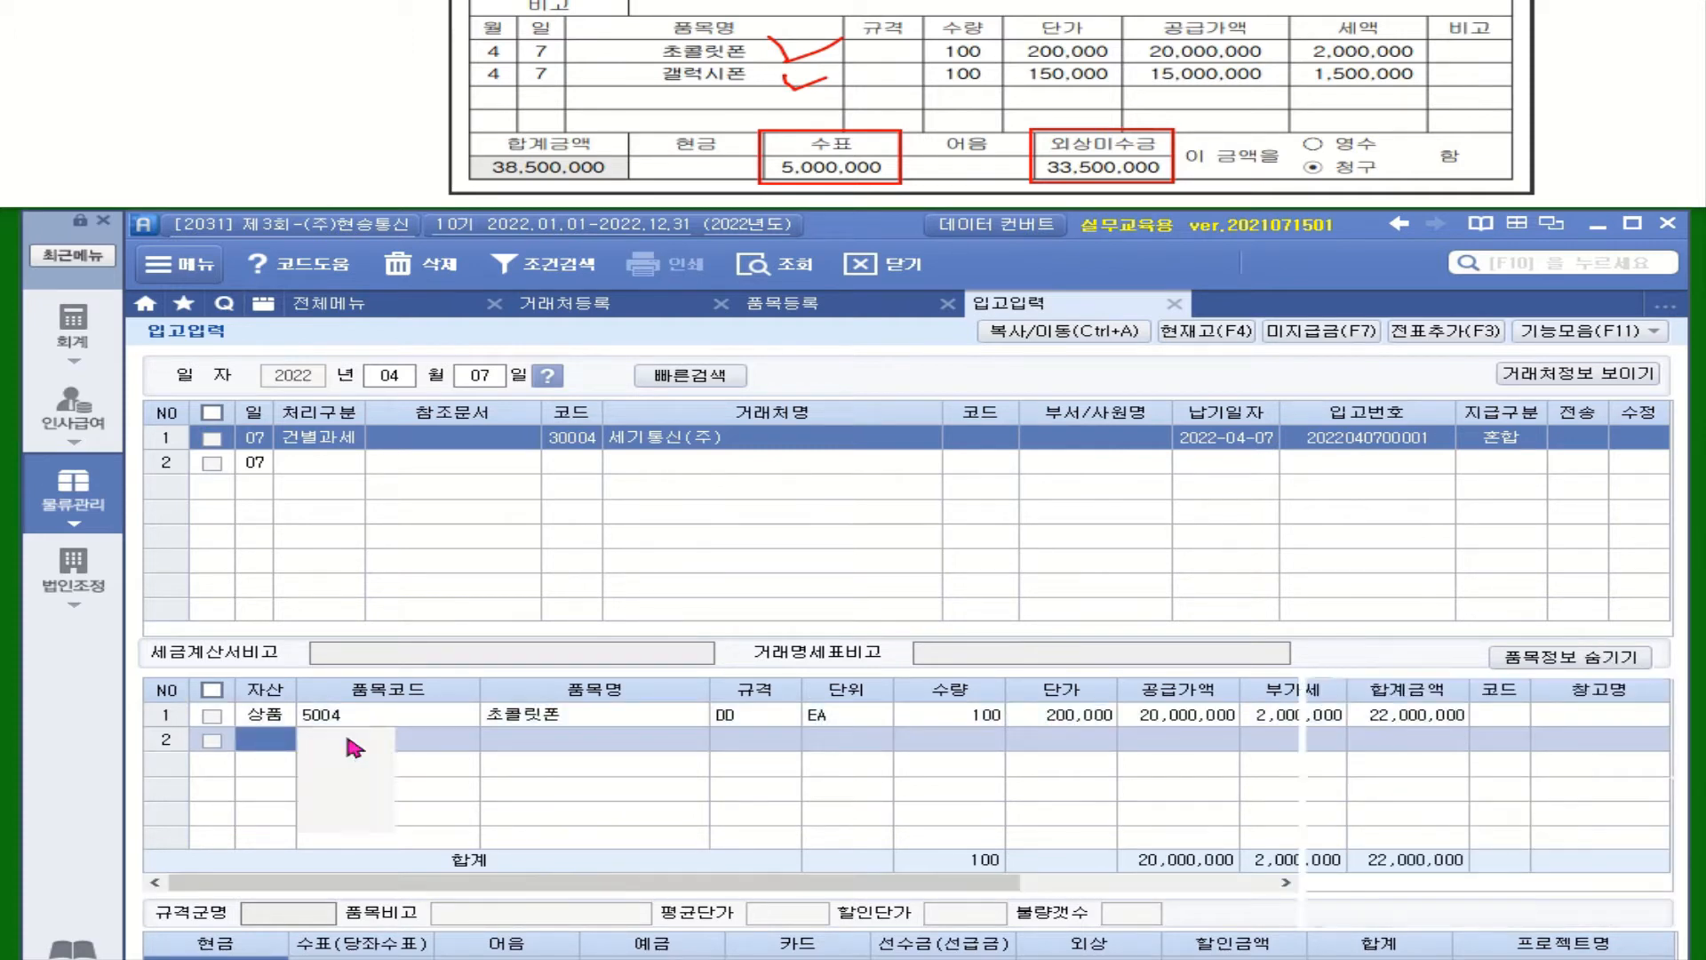
pyautogui.click(402, 746)
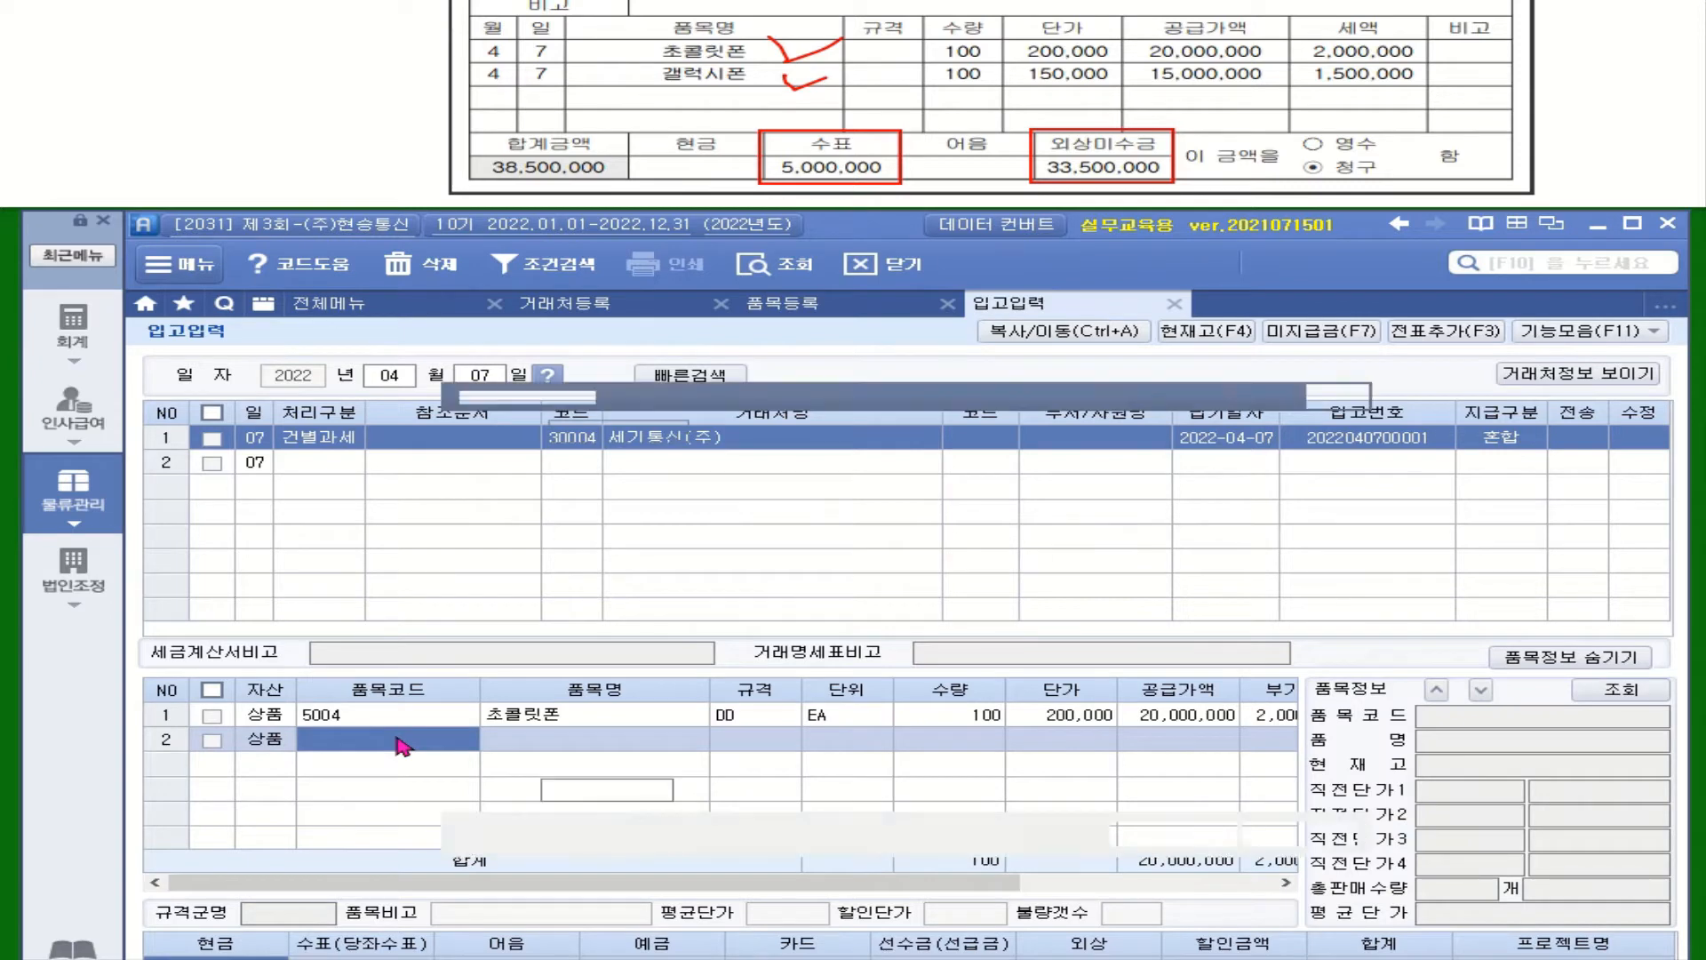
pyautogui.press('F2')
pyautogui.doubleClick(913, 490)
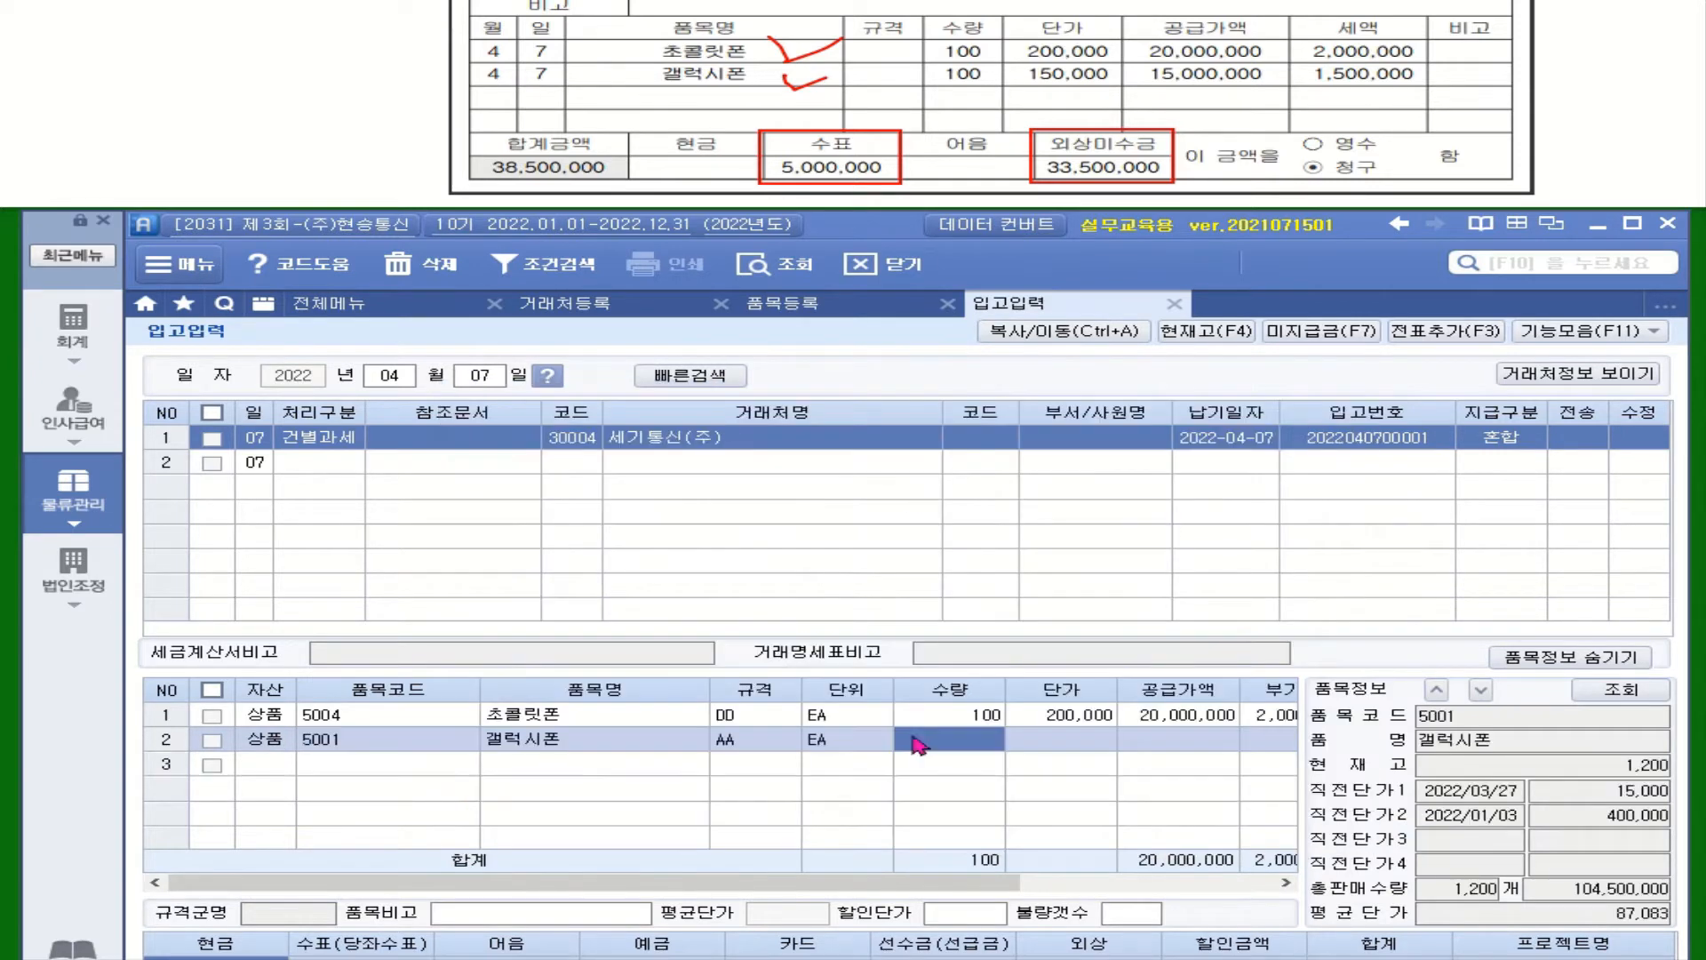
pyautogui.write('100')
pyautogui.press('Return')
pyautogui.write('150000')
pyautogui.press('Return')
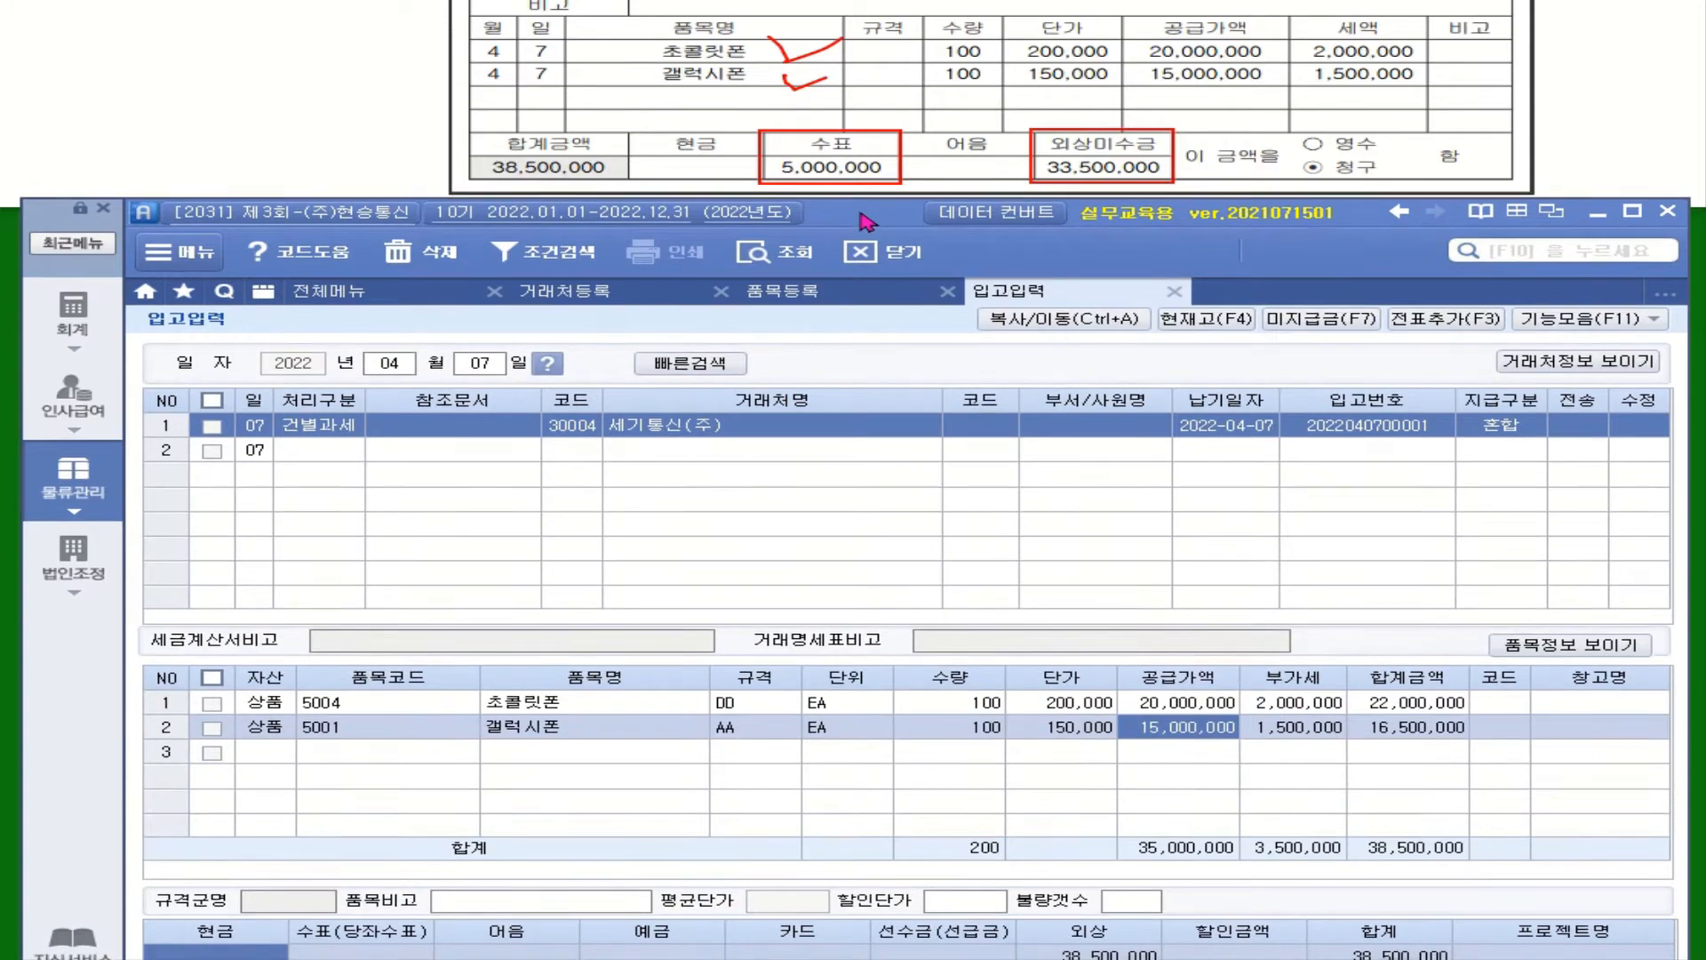
pyautogui.moveTo(860, 229); pyautogui.dragTo(858, 197)
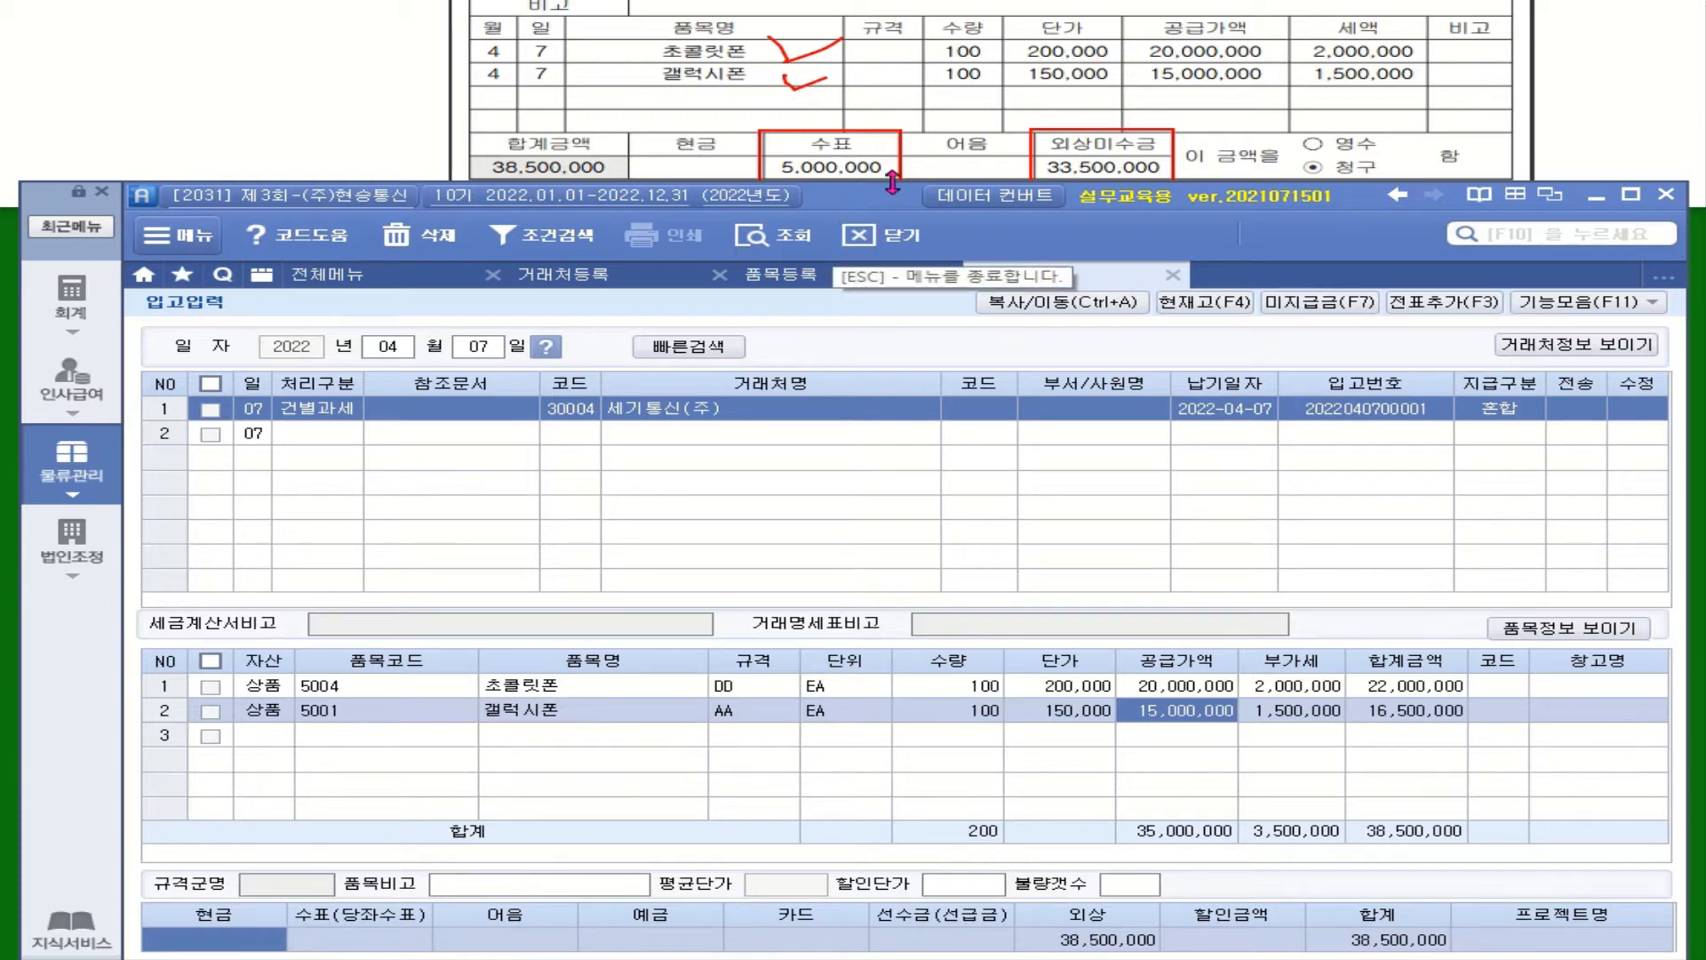
# Enter 5,000,000 as the cheque payment, which leaves 33,500,000 on credit
pyautogui.click(351, 941)
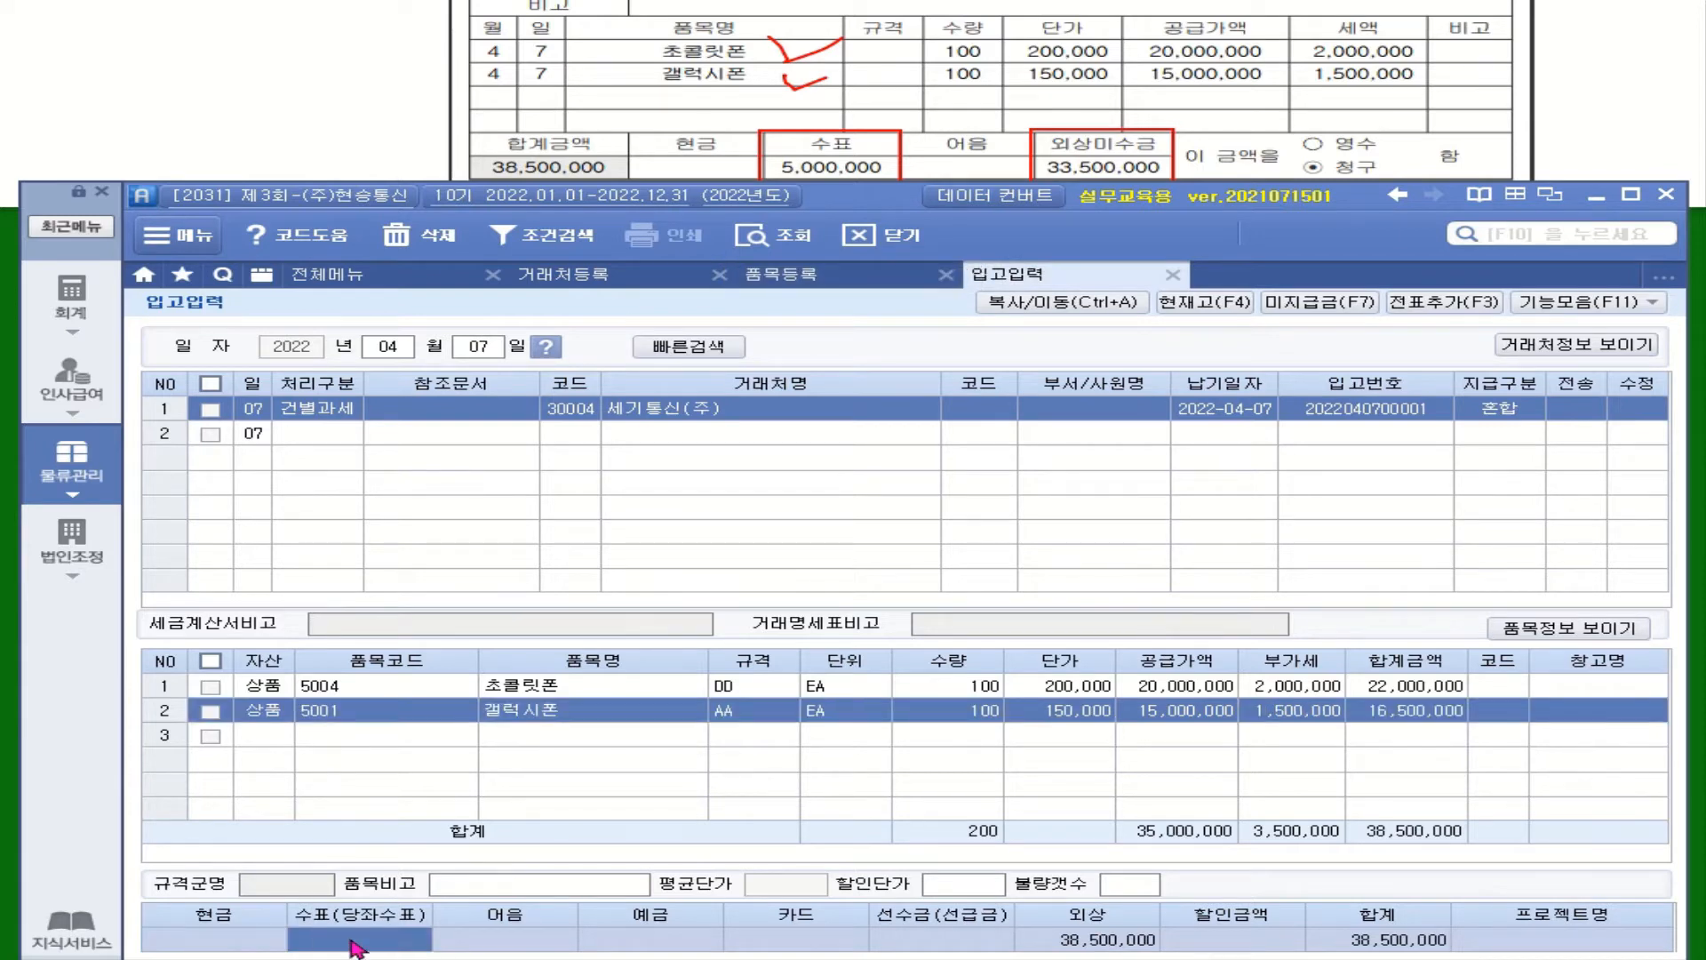
pyautogui.write('5000000')
pyautogui.press('Return')
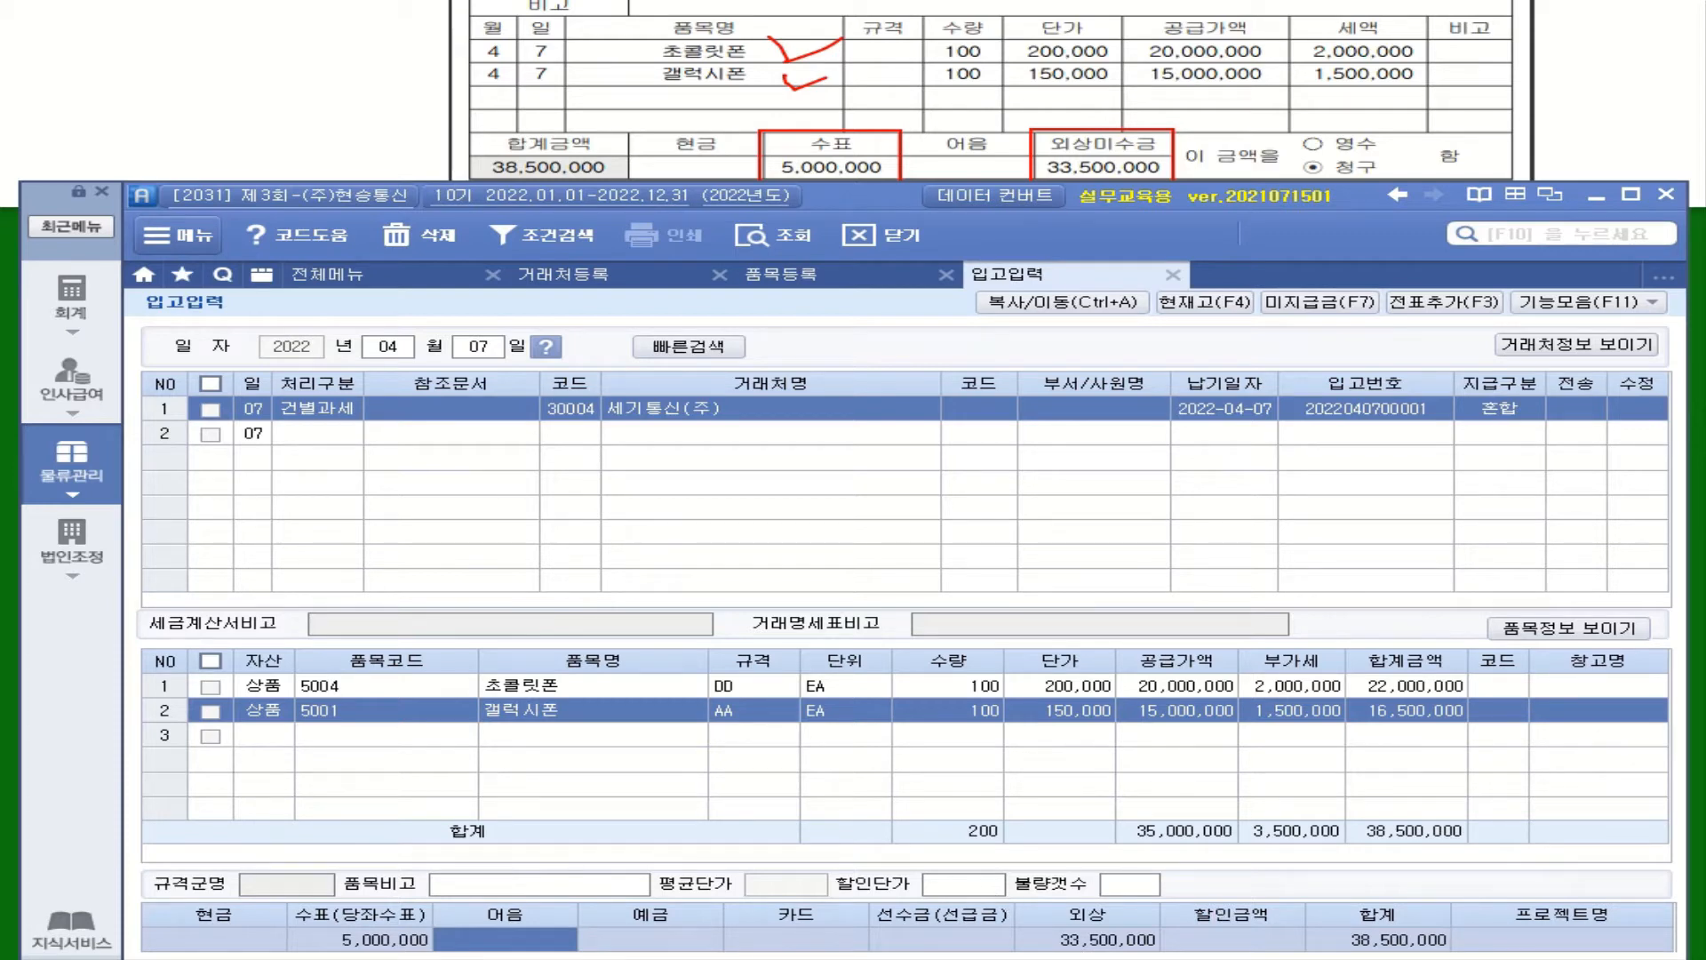
# Mark the April 7 receipt, add its voucher, and send it to accounting
pyautogui.click(210, 410)
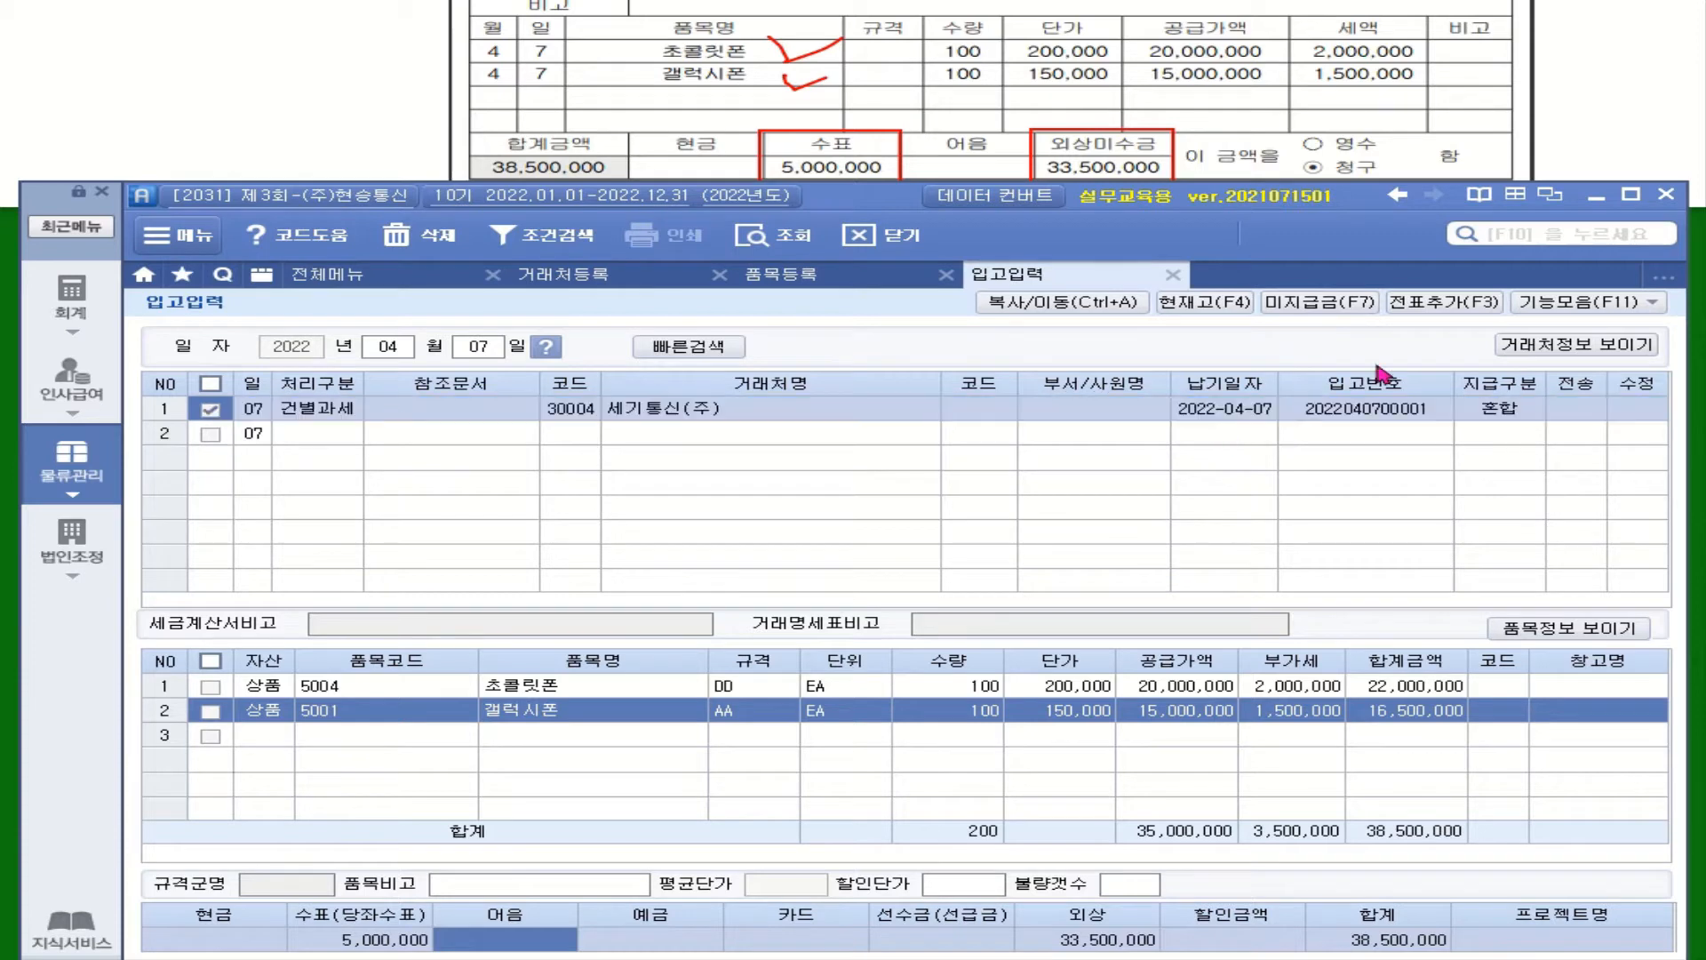
pyautogui.click(1458, 304)
pyautogui.click(1442, 348)
pyautogui.click(876, 536)
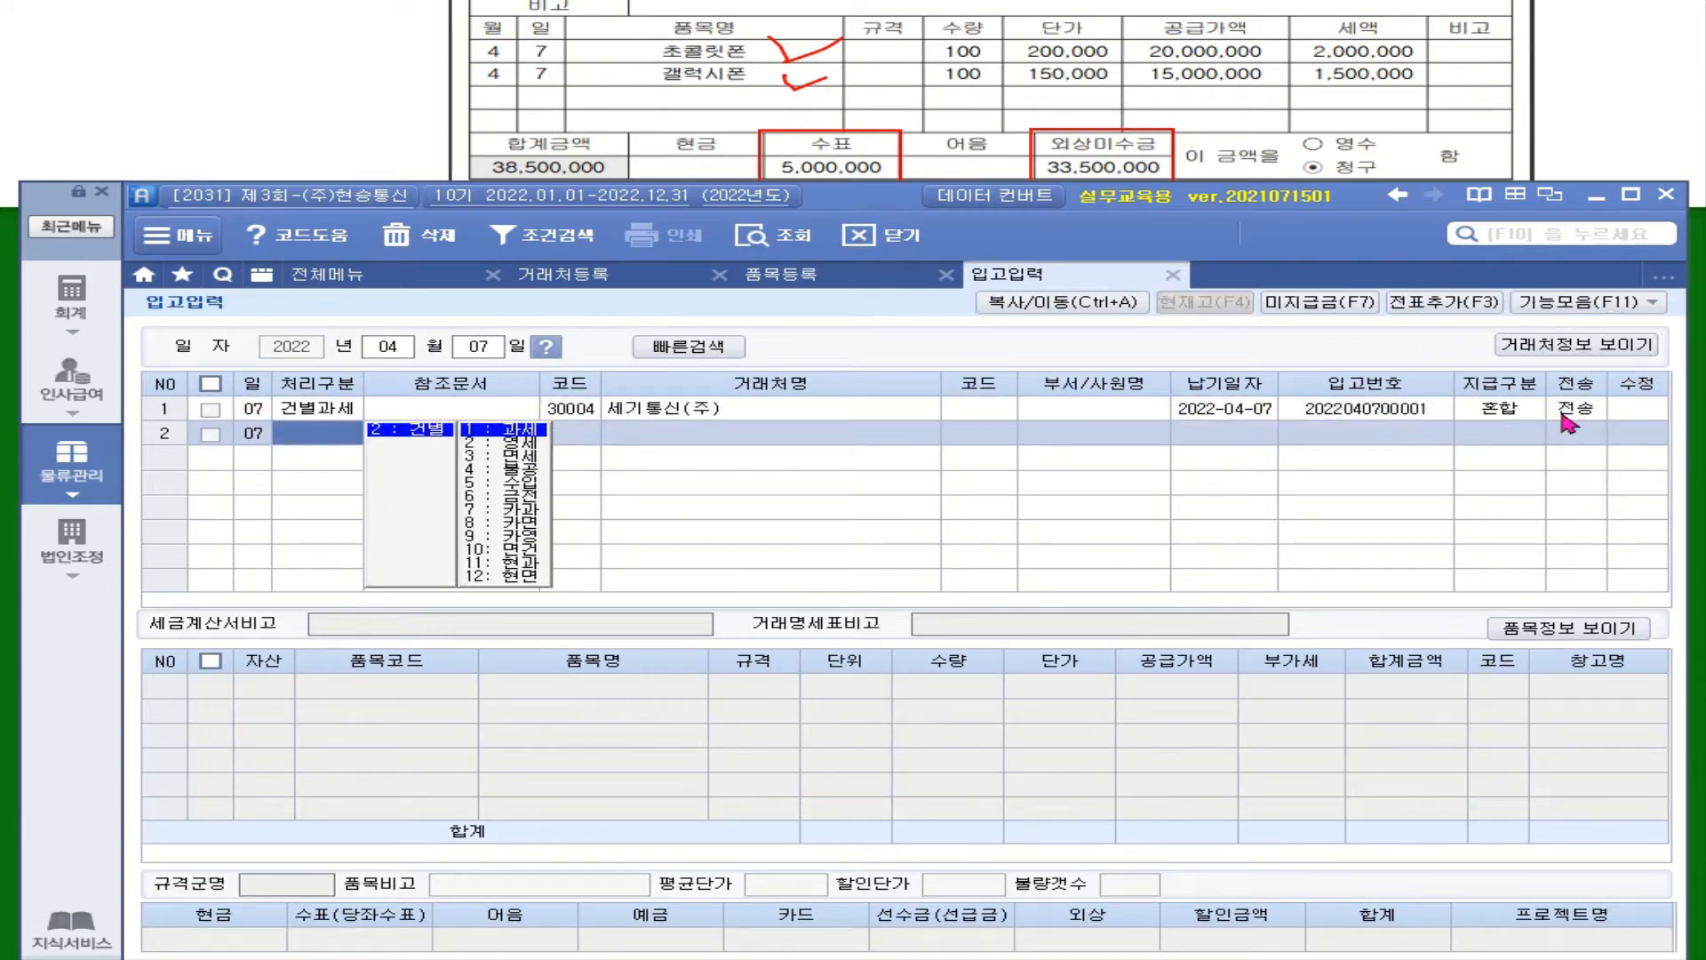
pyautogui.click(329, 274)
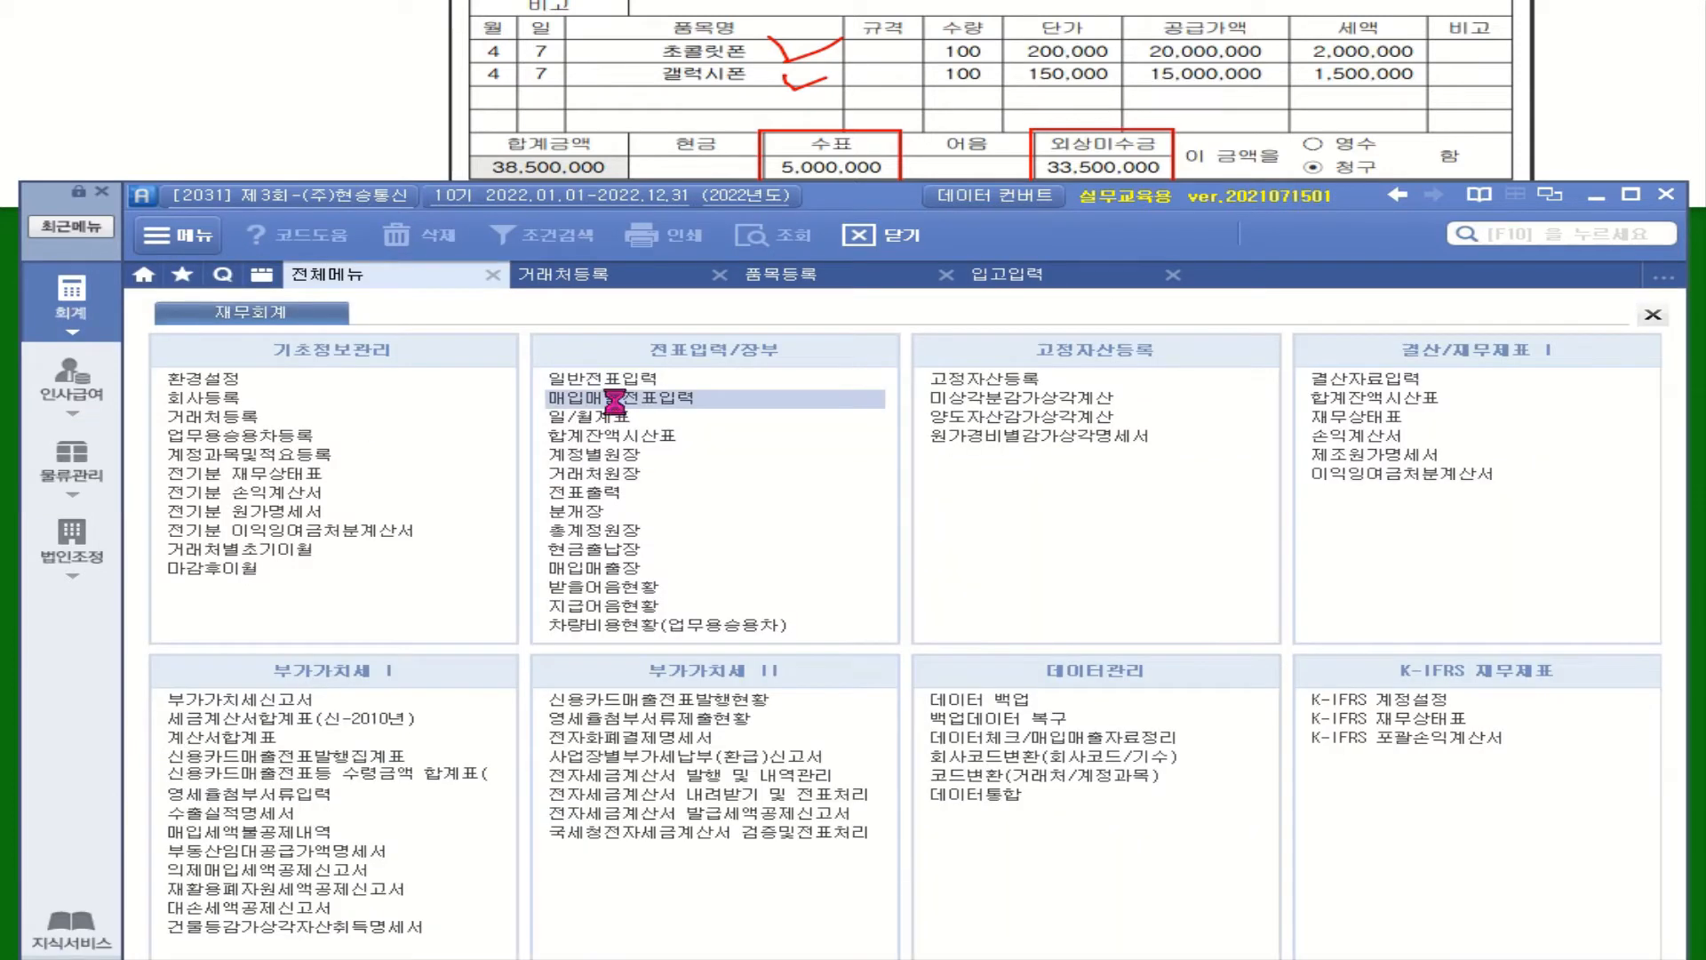
# Open 매입매출전표입력 for April 7 and show the 초콜릿폰외 voucher's journal lines
pyautogui.click(613, 397)
pyautogui.click(385, 346)
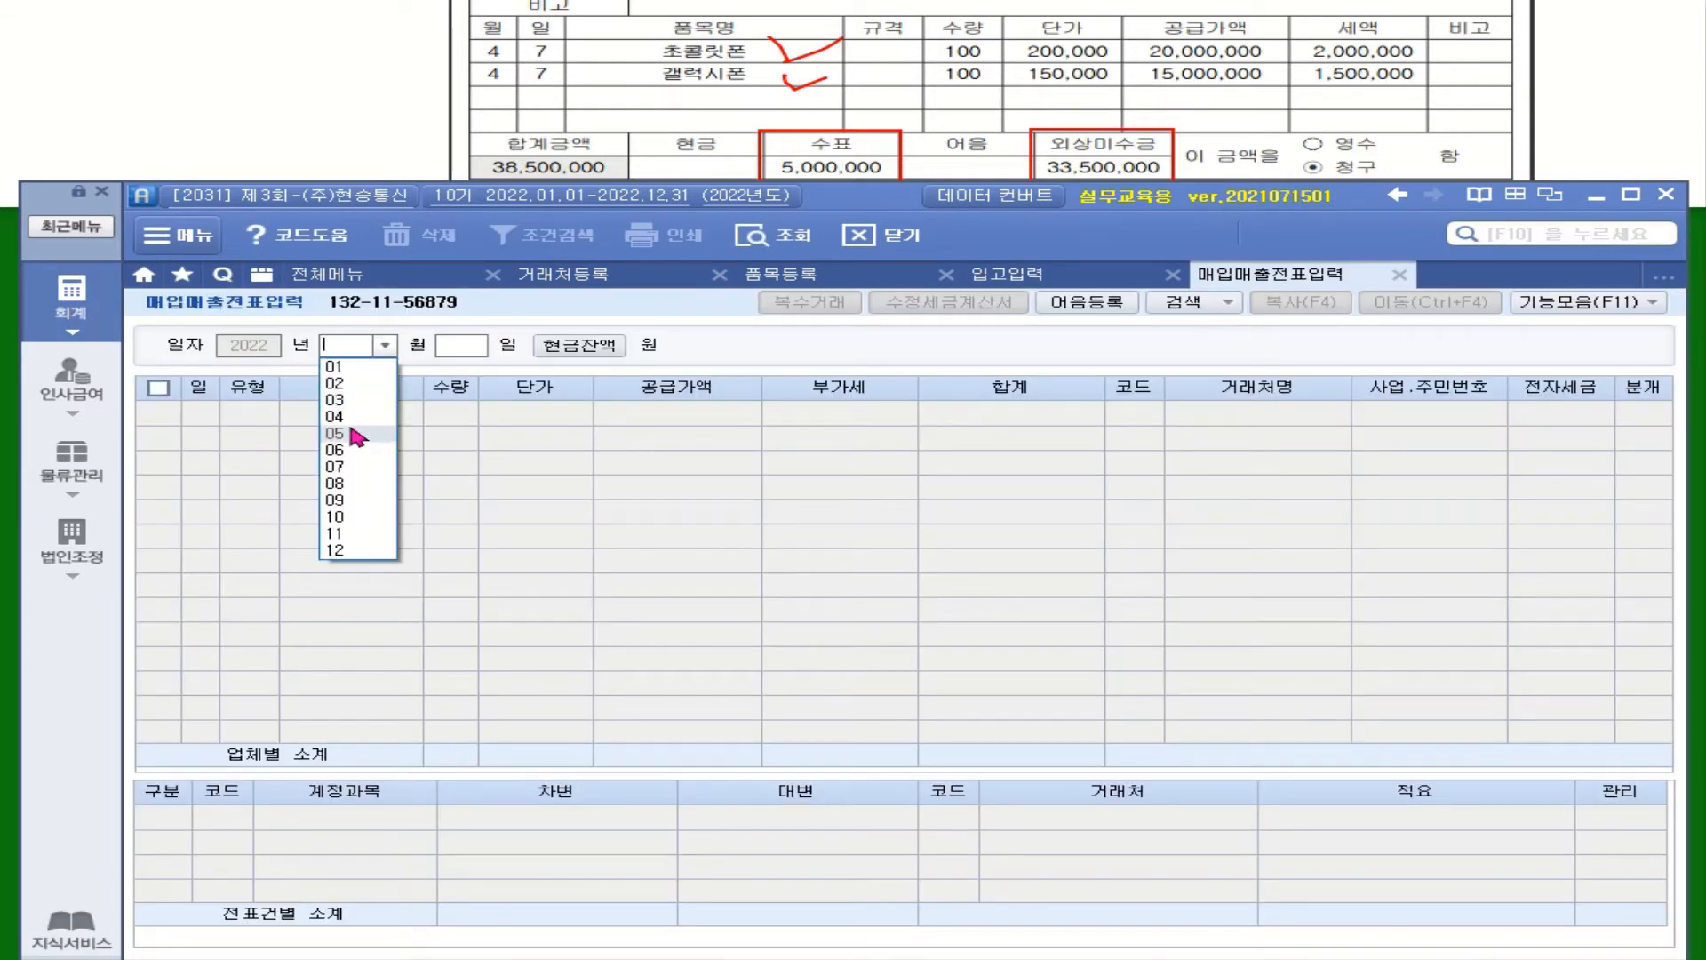
pyautogui.click(354, 416)
pyautogui.write('07')
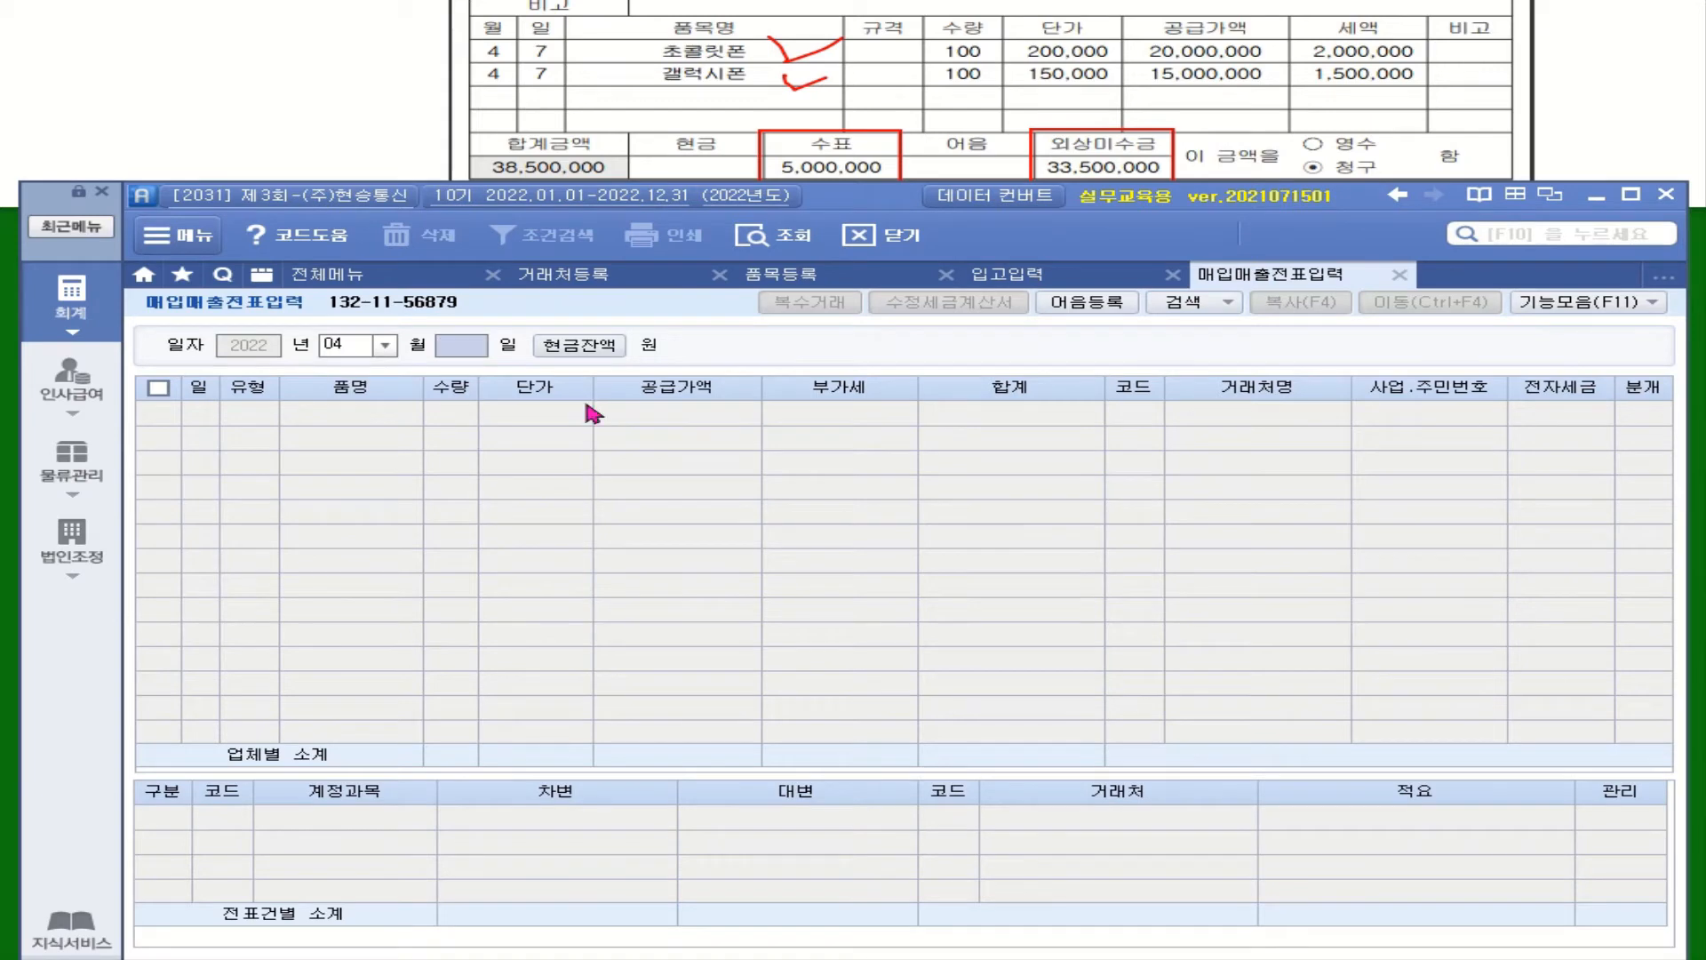
pyautogui.press('Return')
pyautogui.click(318, 414)
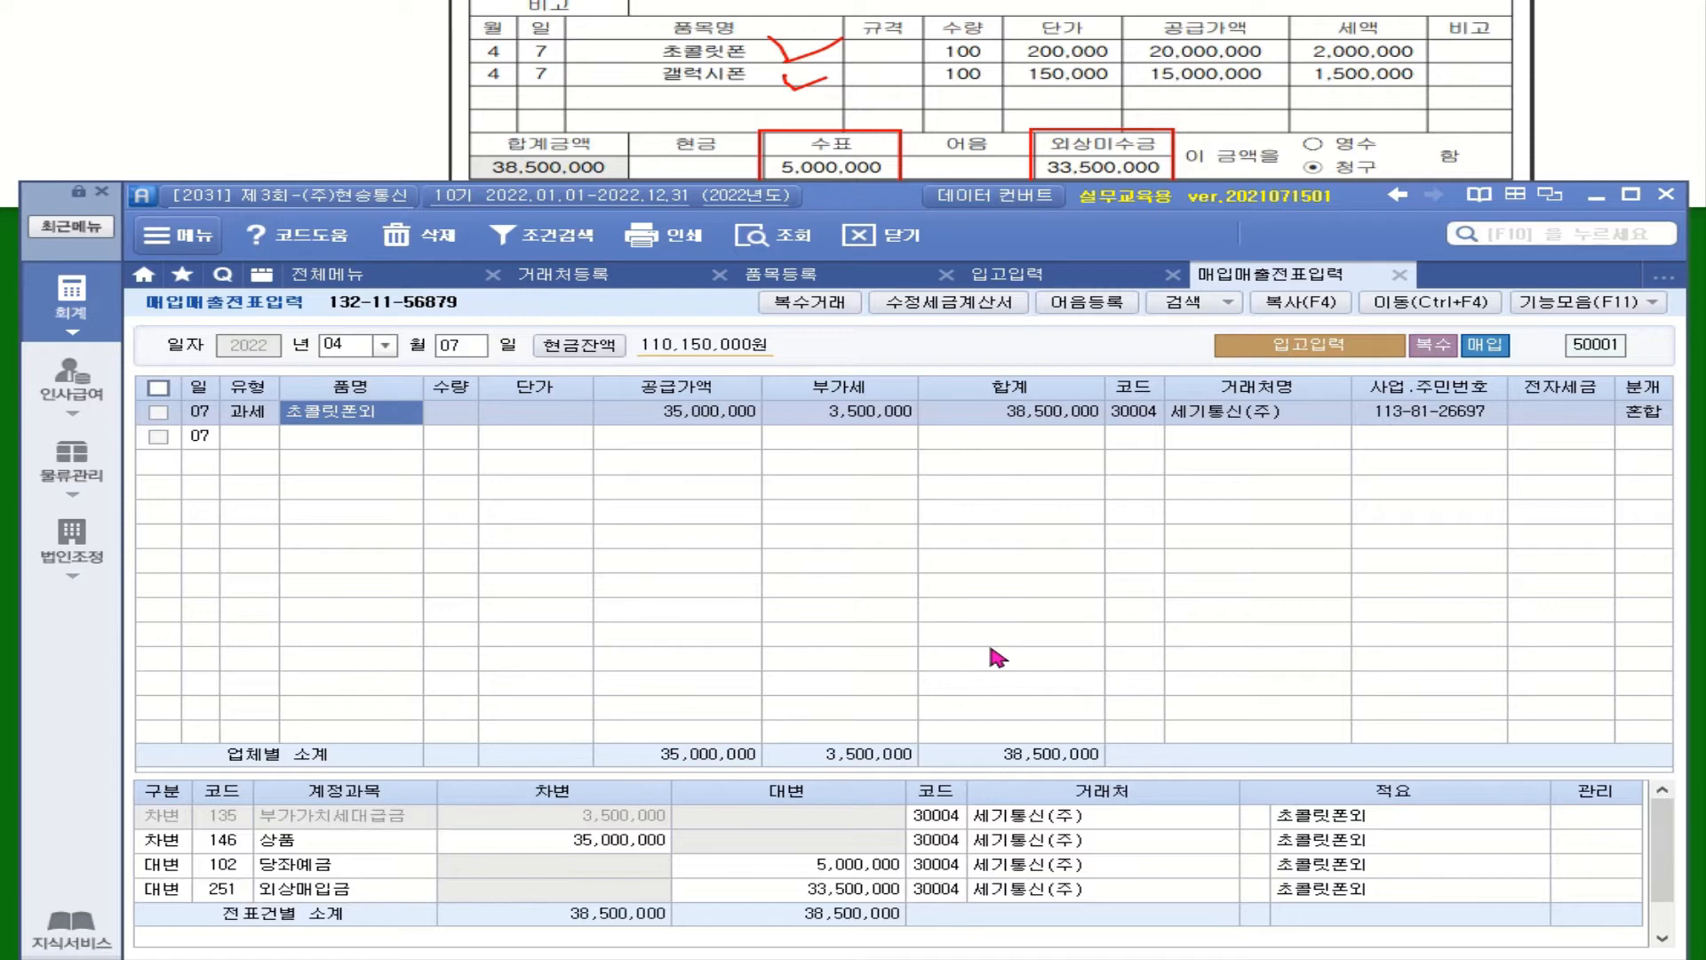
pyautogui.click(1562, 412)
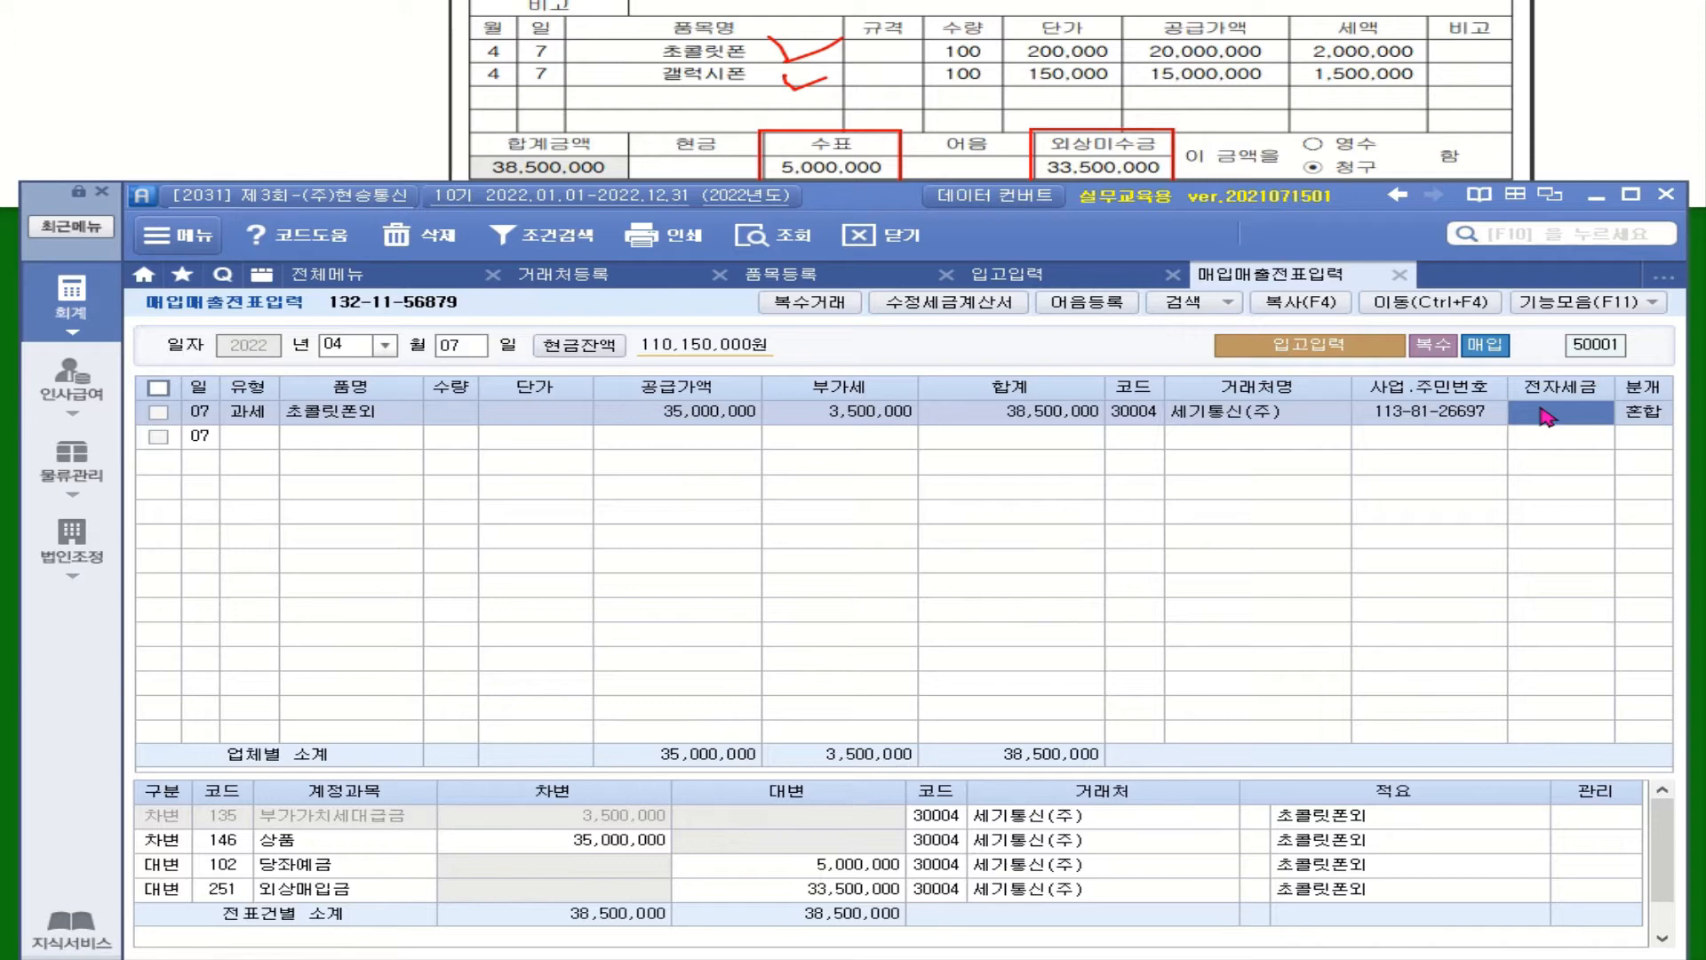
# Set 전자세금 to 1 and make 98002 시티은행(당좌) the partner on the 당좌예금 line
pyautogui.write('1')
pyautogui.press('Return')
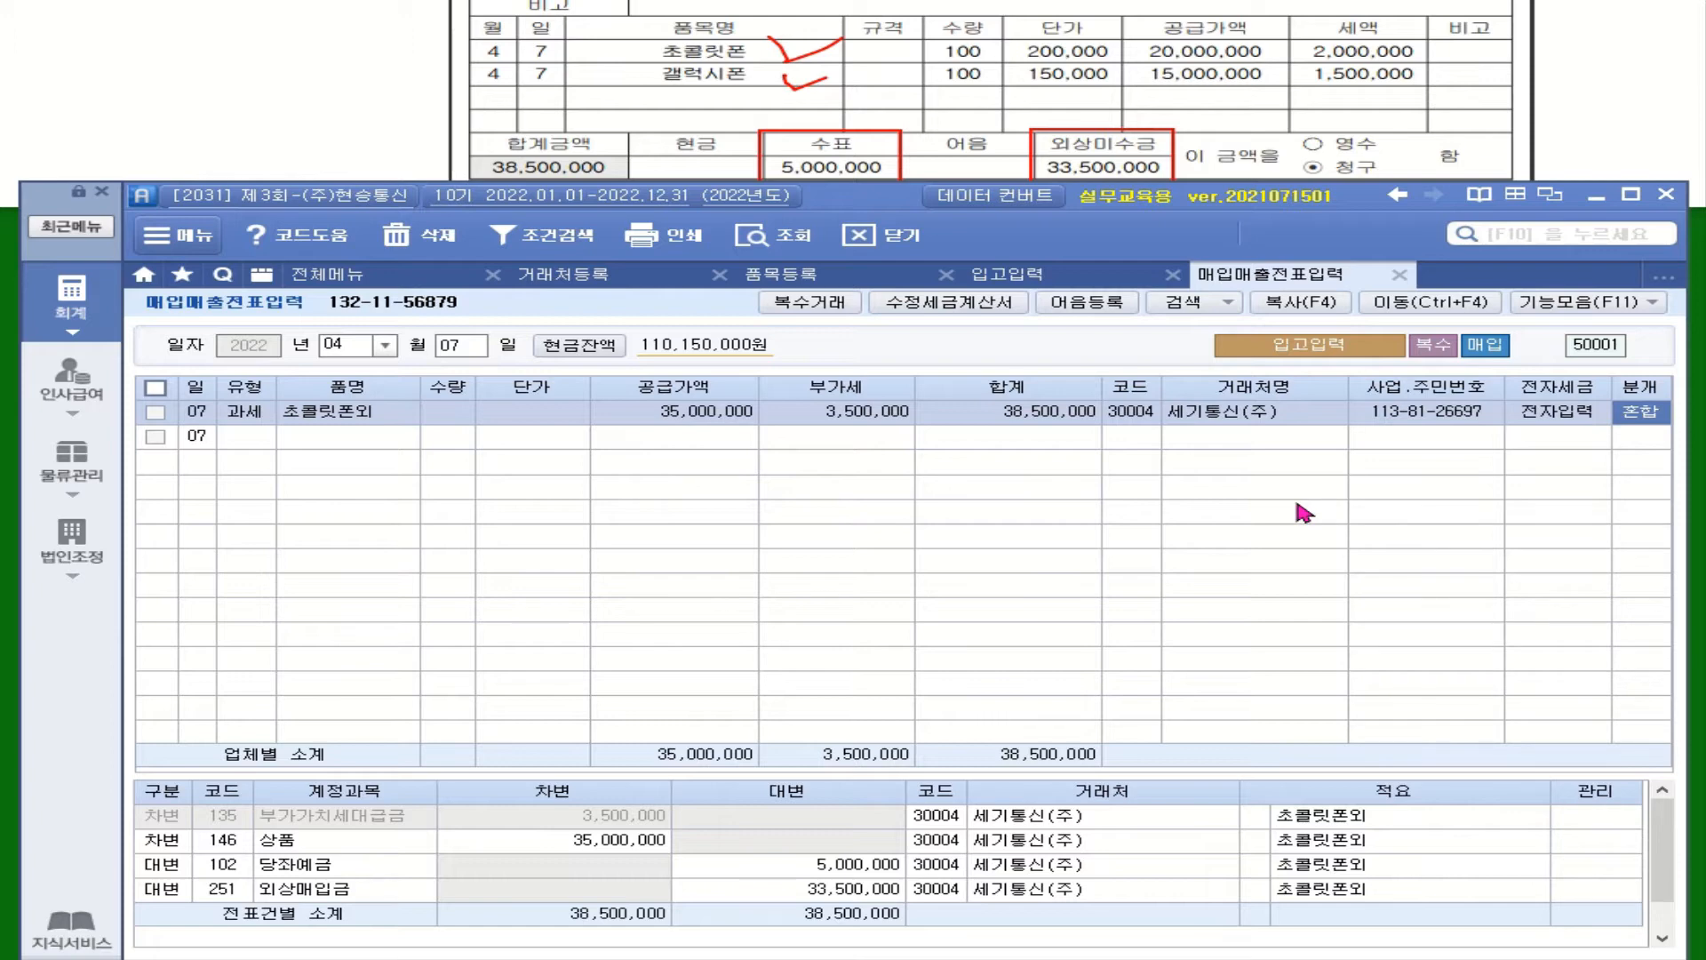
pyautogui.moveTo(948, 775); pyautogui.dragTo(948, 736)
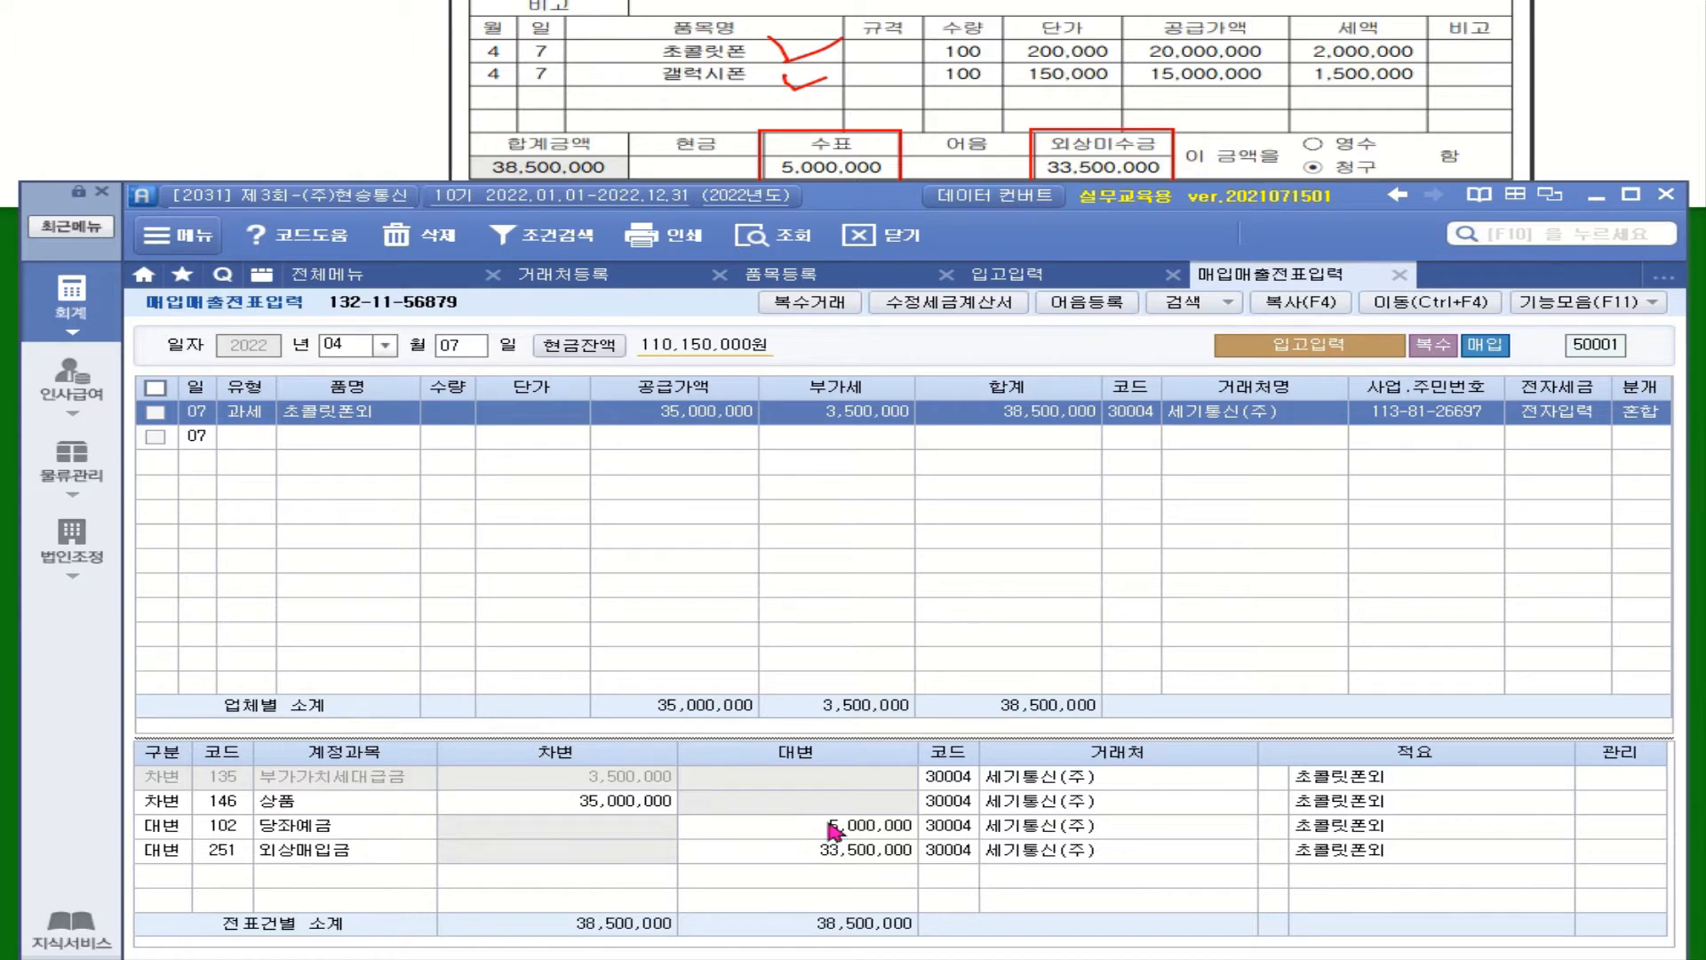
pyautogui.click(966, 834)
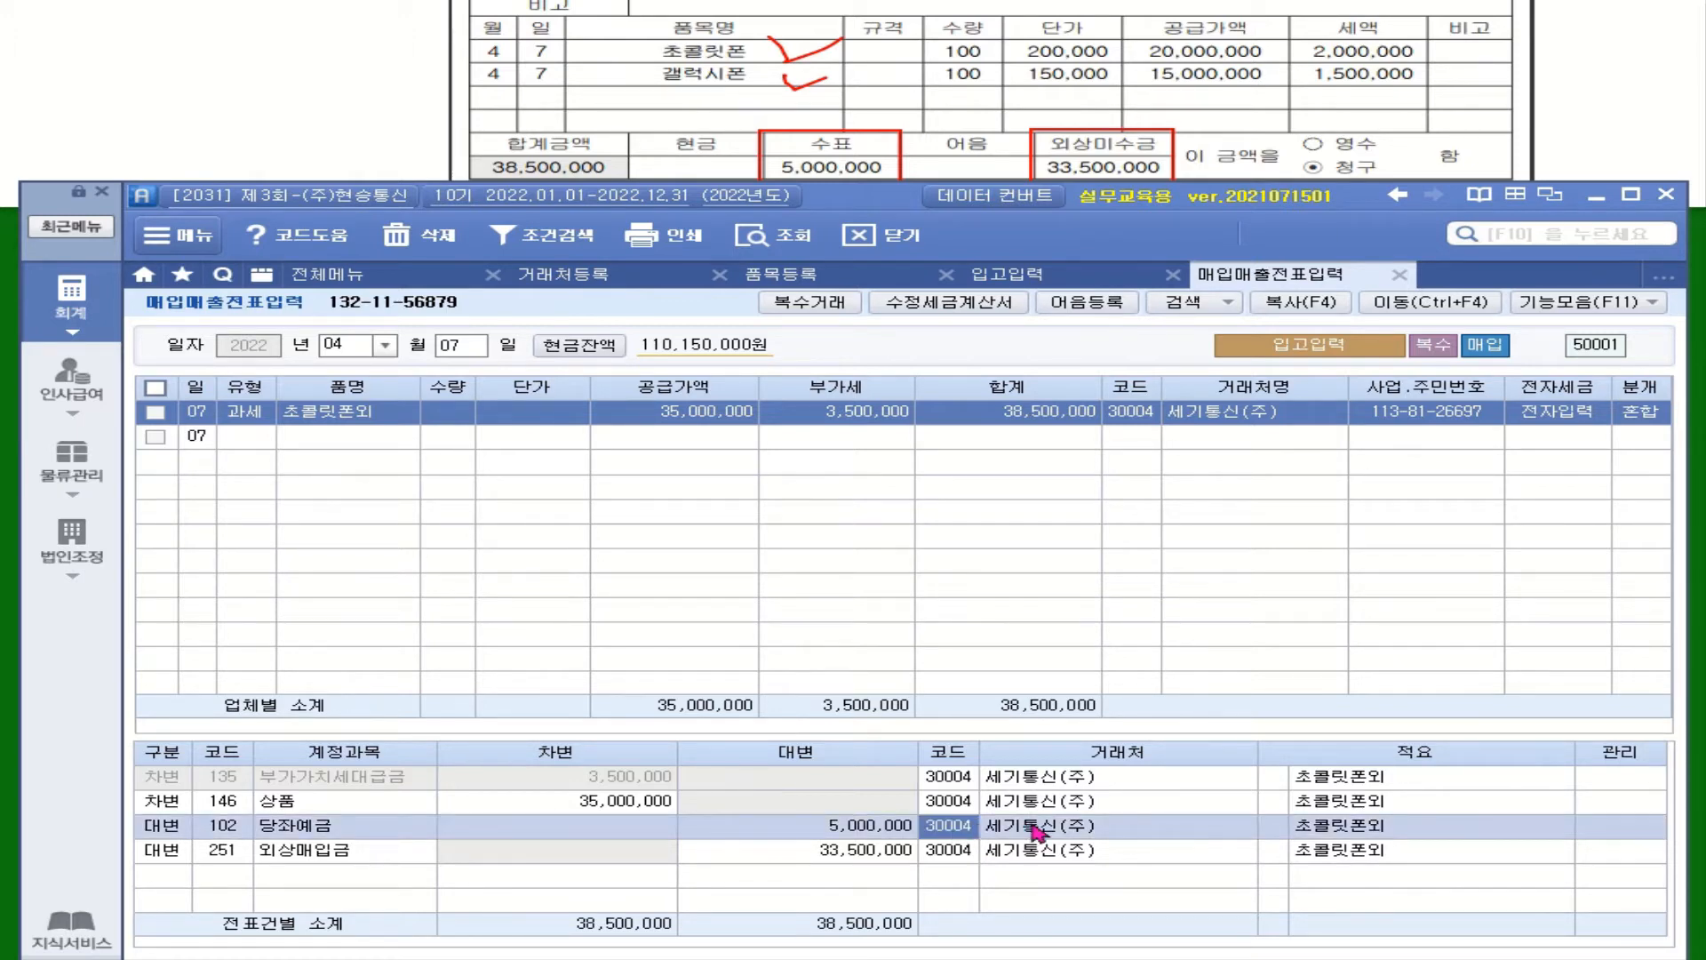
pyautogui.write('시티')
pyautogui.press('Return')
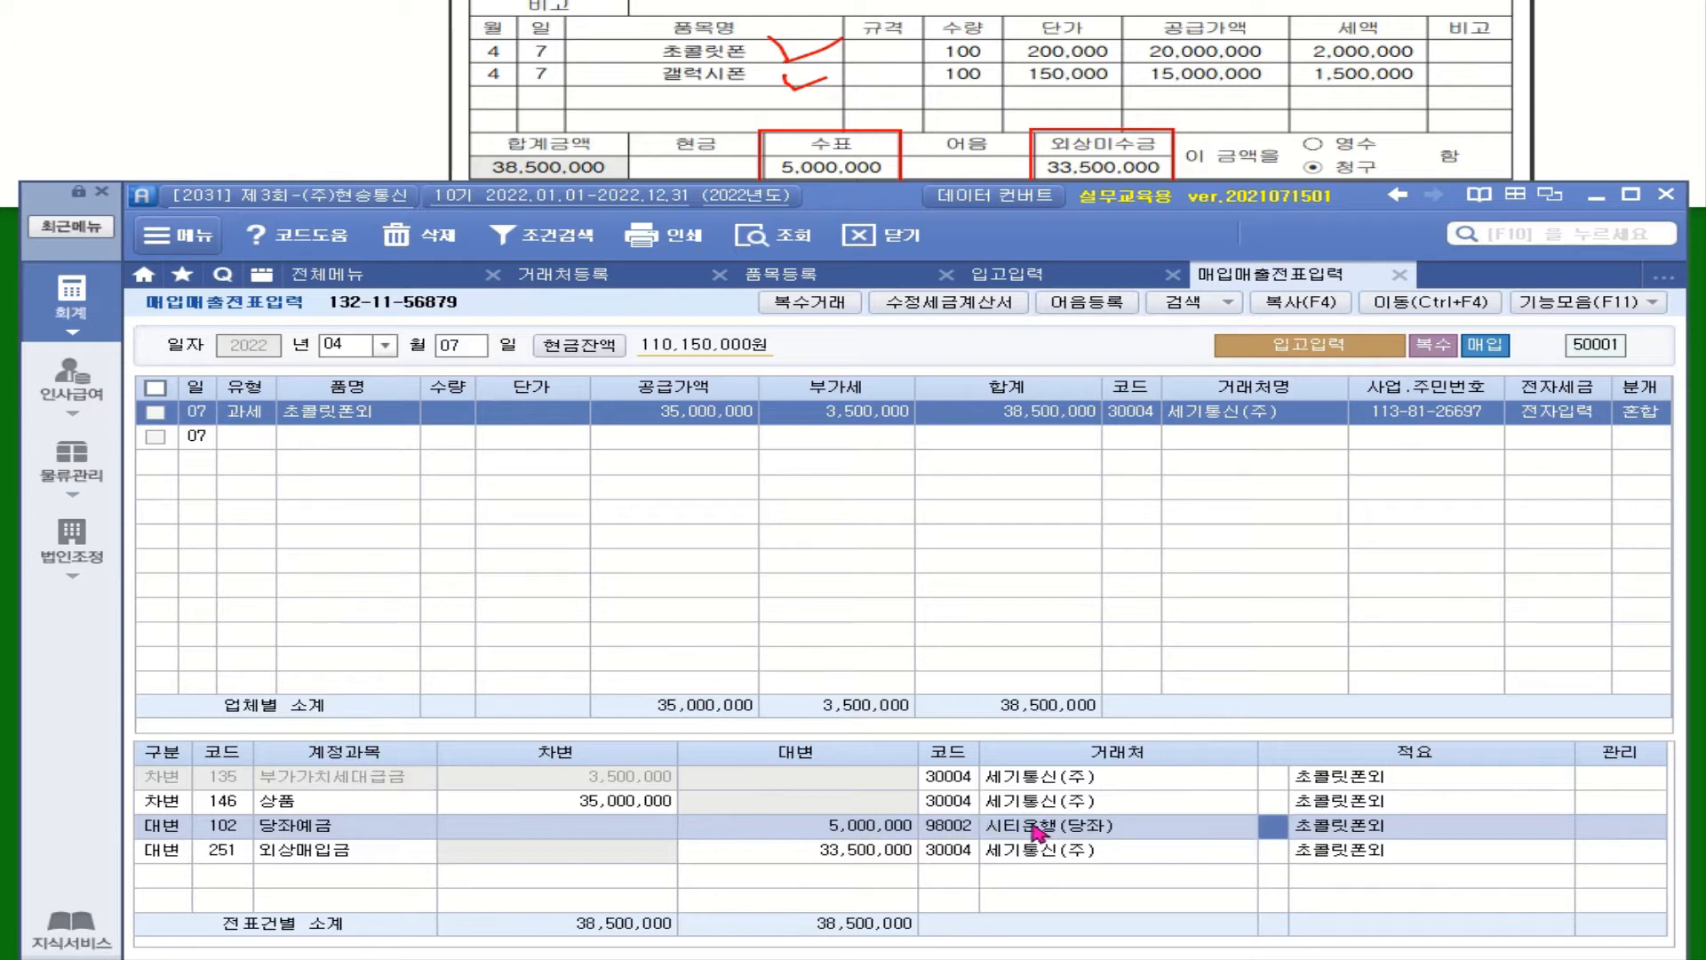
pyautogui.click(956, 877)
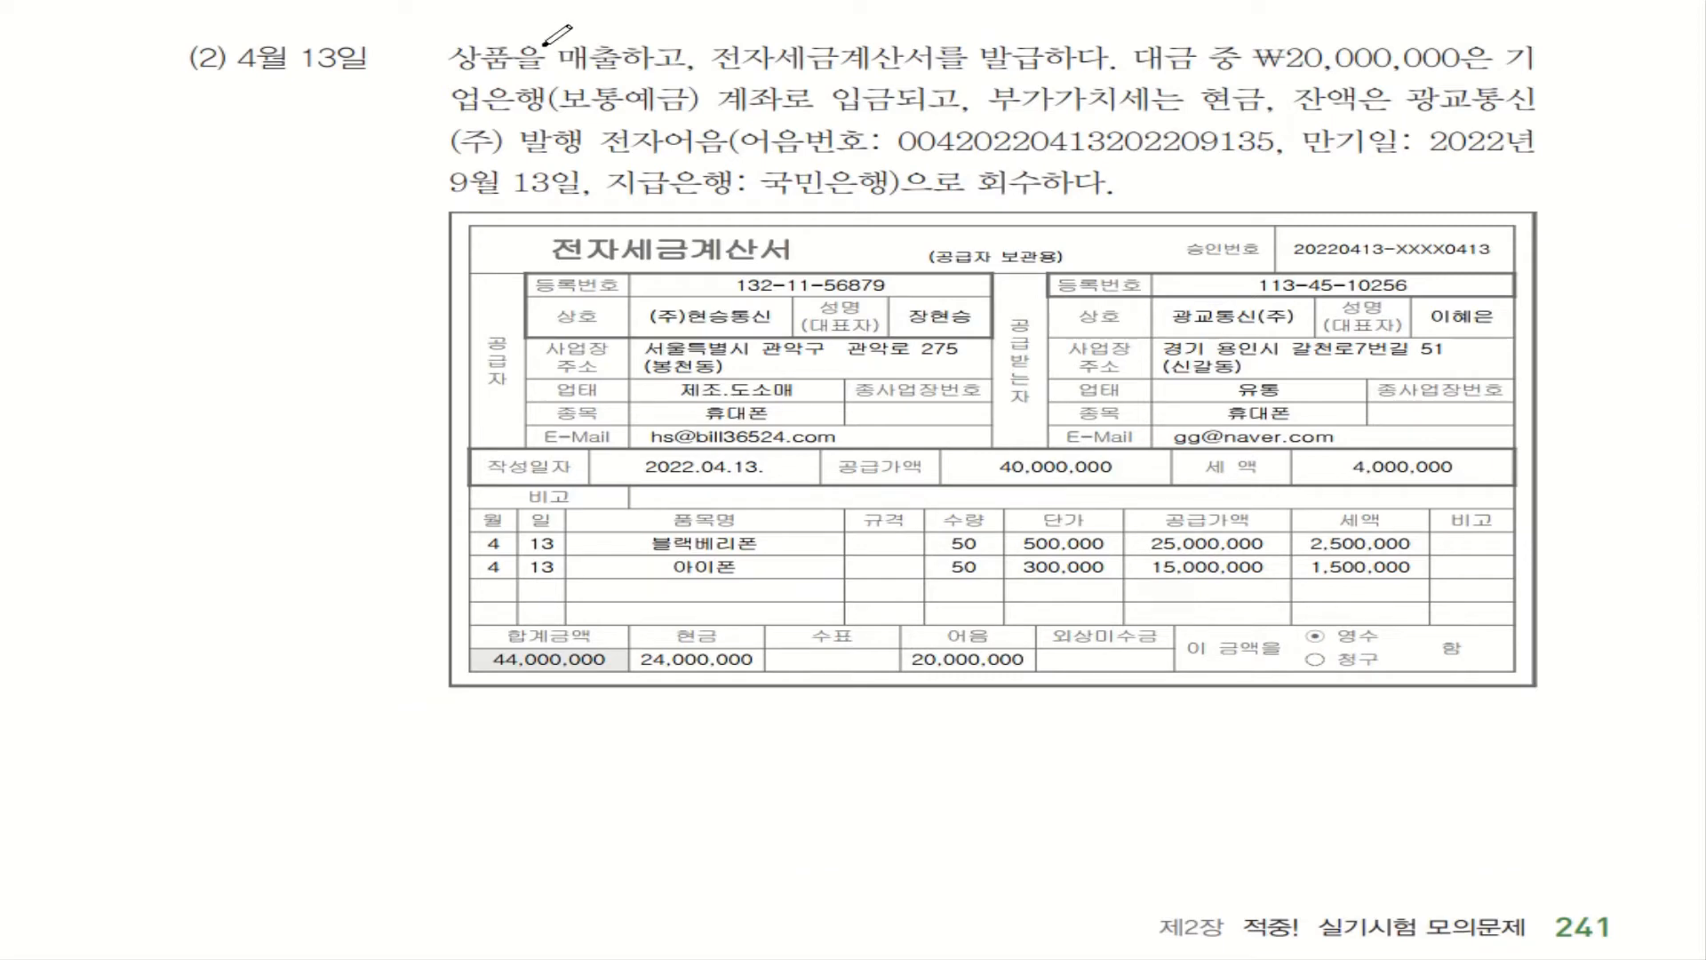
# Circle 매출, then box ₩20,000,000, the bank deposit phrase and 부가가치세는 현금
pyautogui.moveTo(548, 37)
pyautogui.mouseDown()
pyautogui.moveTo(558, 69)
pyautogui.moveTo(611, 81)
pyautogui.moveTo(573, 38)
pyautogui.moveTo(499, 40)
pyautogui.mouseUp()
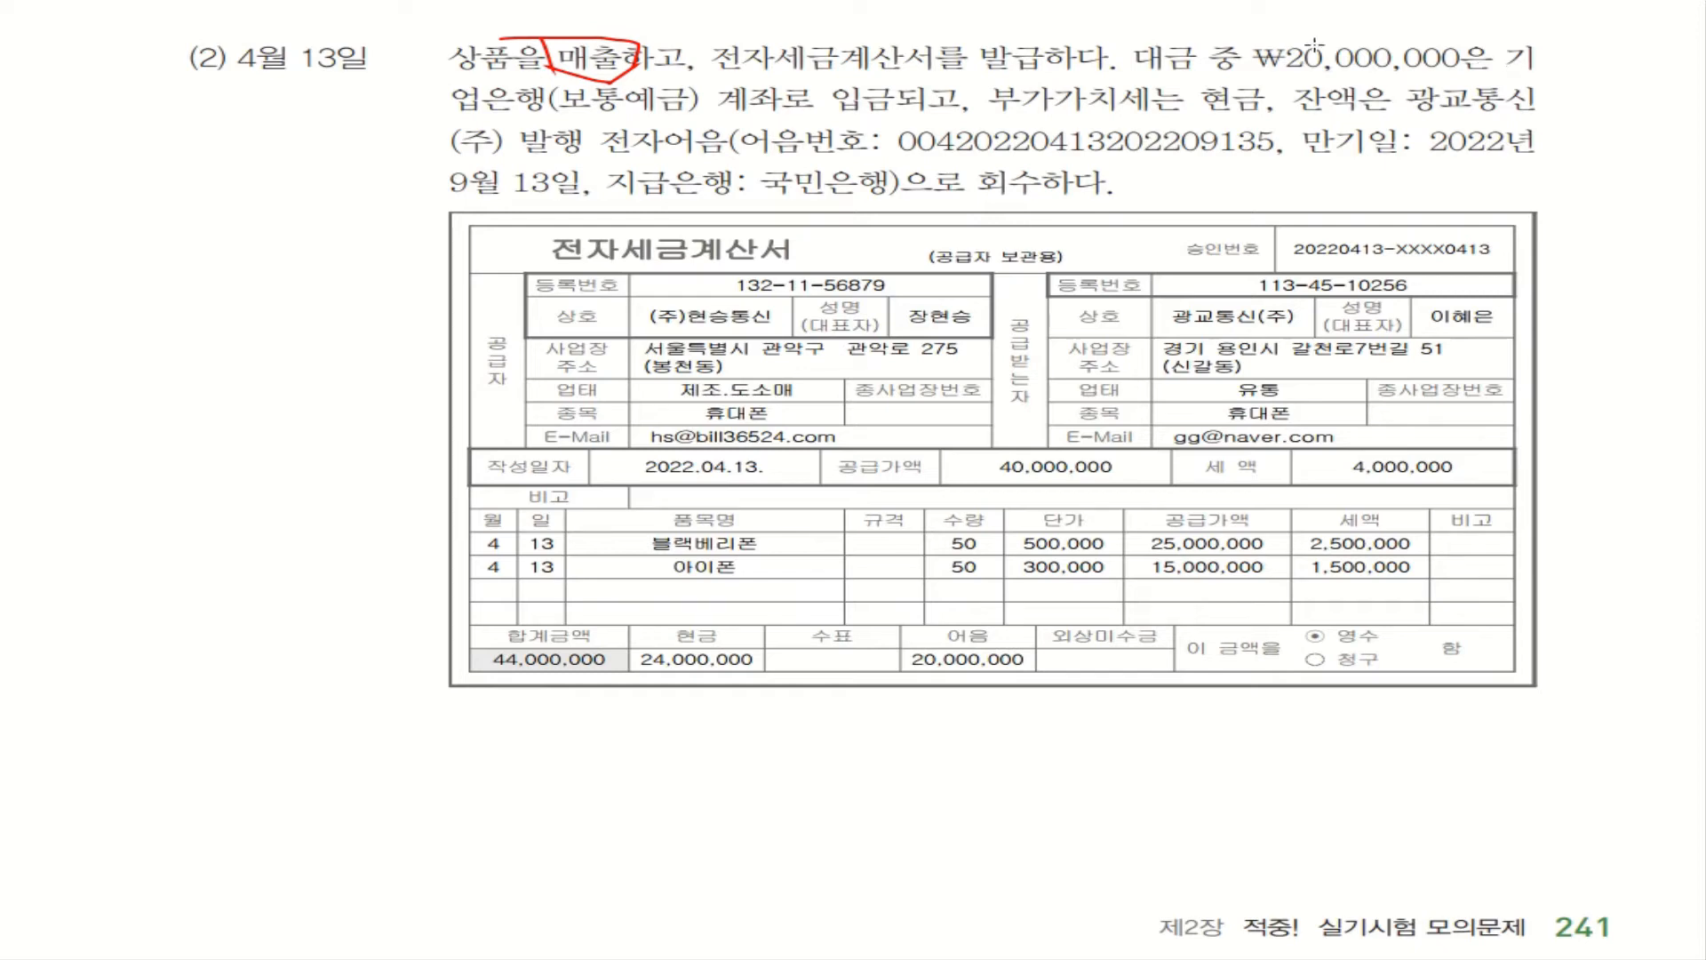
pyautogui.moveTo(1249, 31)
pyautogui.mouseDown()
pyautogui.moveTo(1277, 66)
pyautogui.moveTo(1551, 74)
pyautogui.mouseUp()
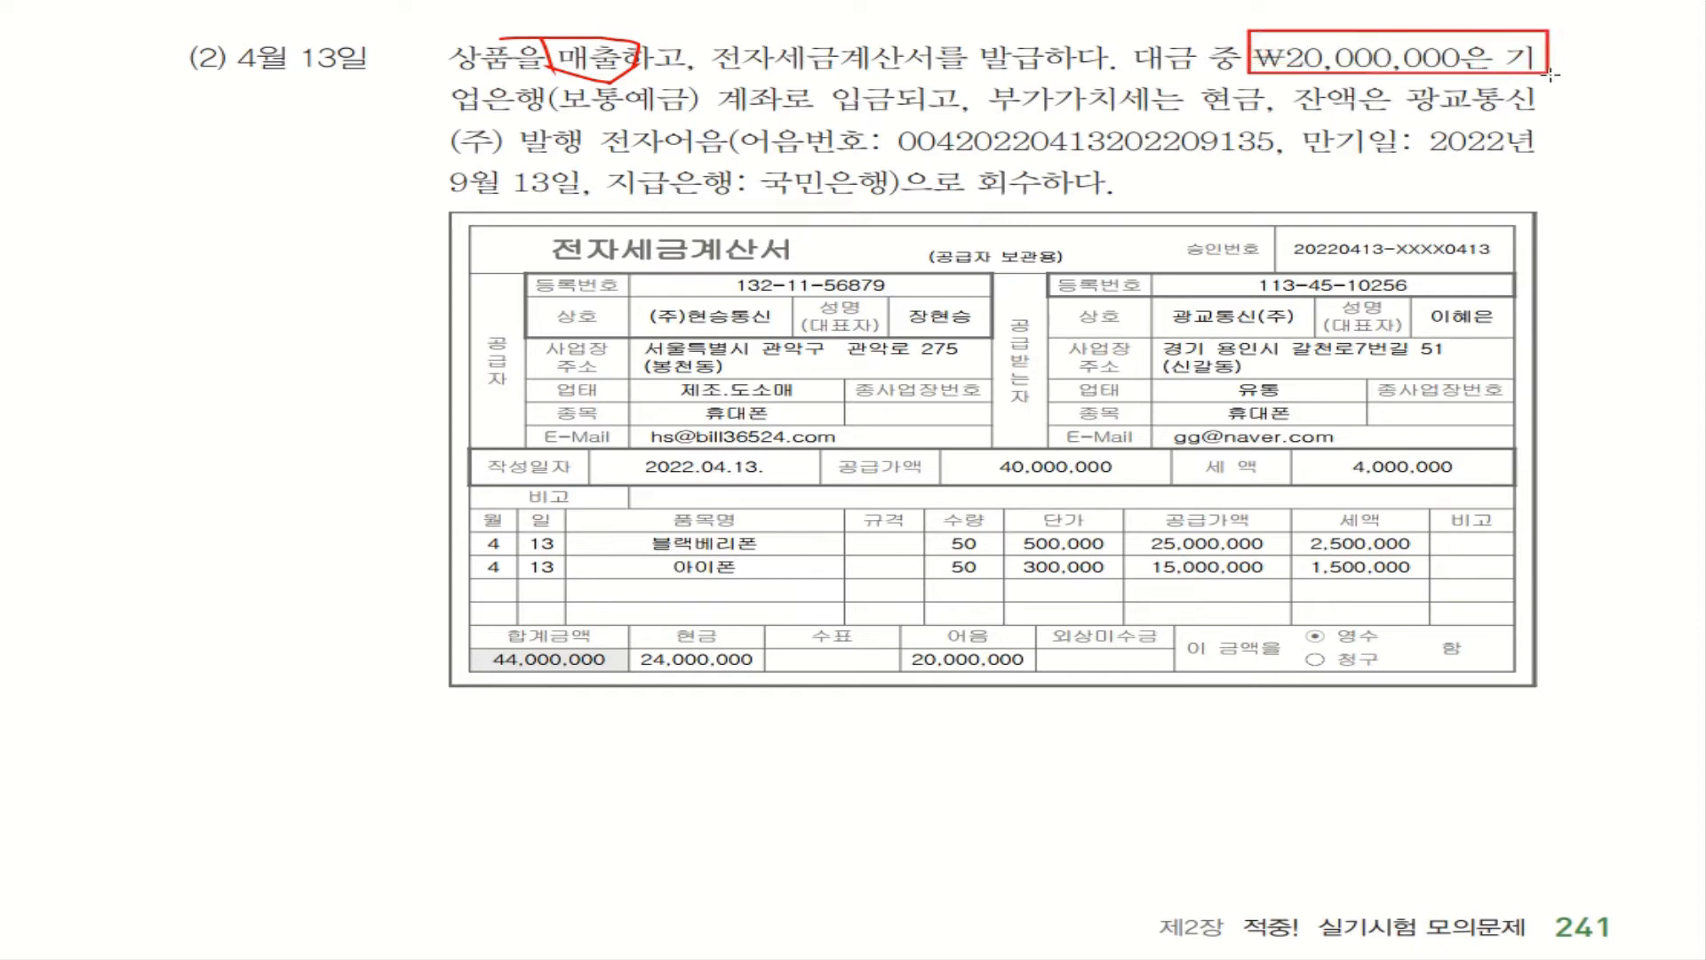
pyautogui.moveTo(438, 81)
pyautogui.mouseDown()
pyautogui.moveTo(472, 124)
pyautogui.moveTo(904, 118)
pyautogui.mouseUp()
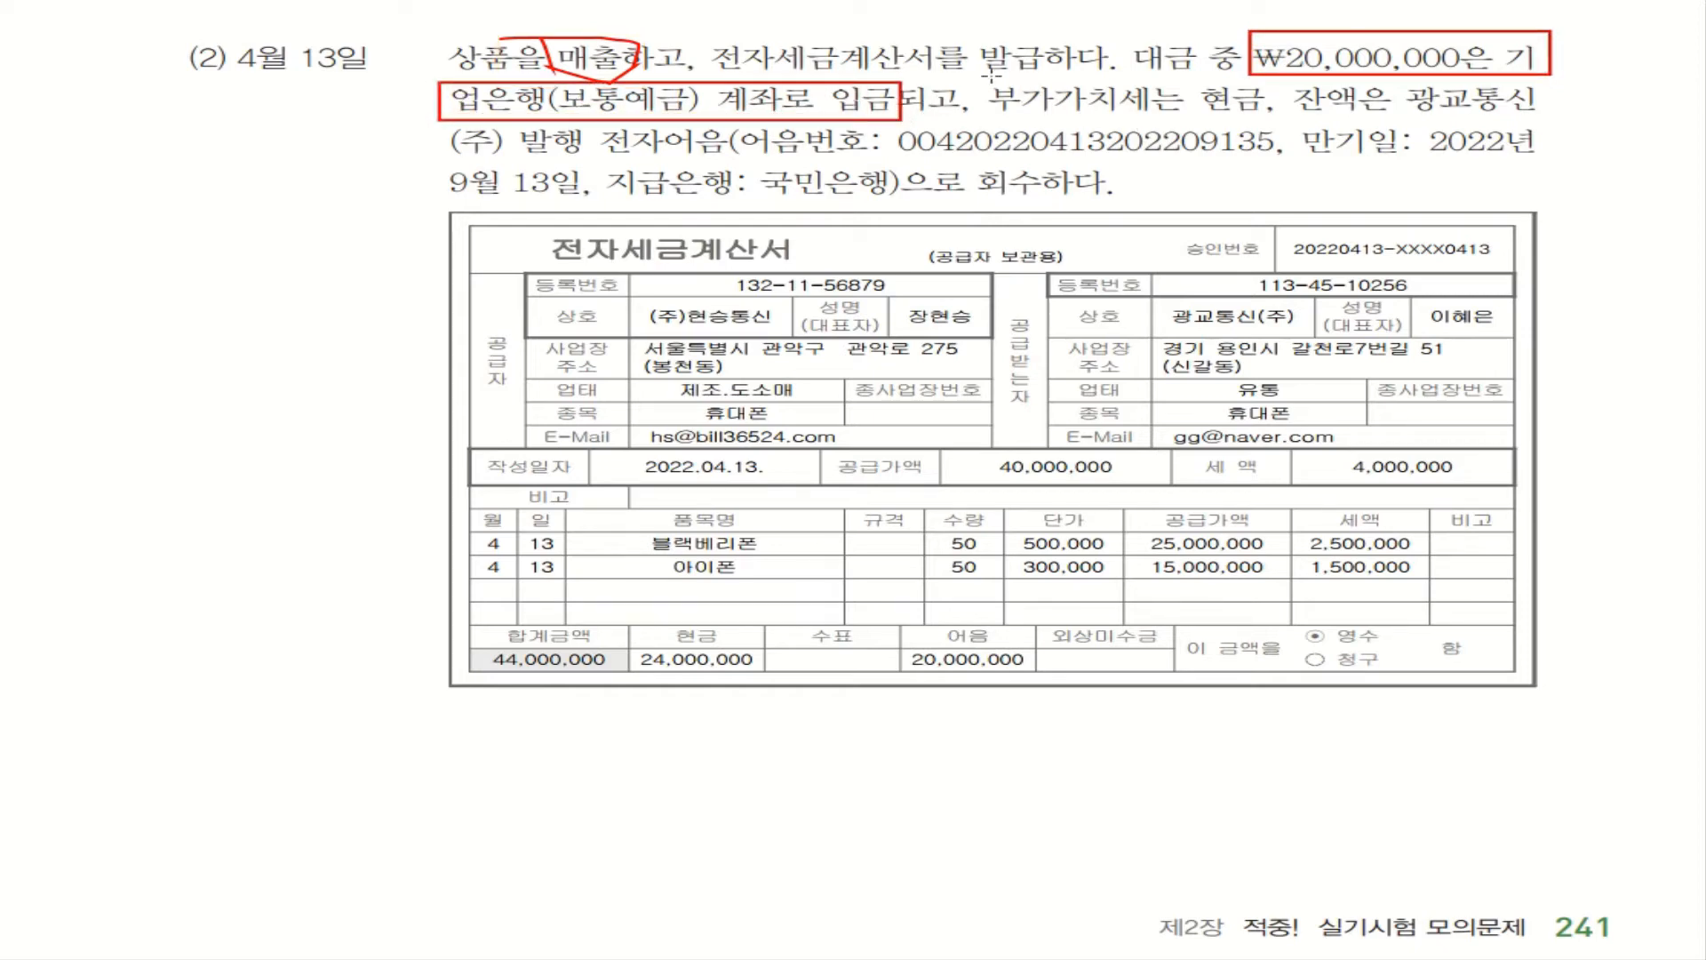
pyautogui.moveTo(980, 75)
pyautogui.mouseDown()
pyautogui.moveTo(1096, 116)
pyautogui.moveTo(1277, 114)
pyautogui.mouseUp()
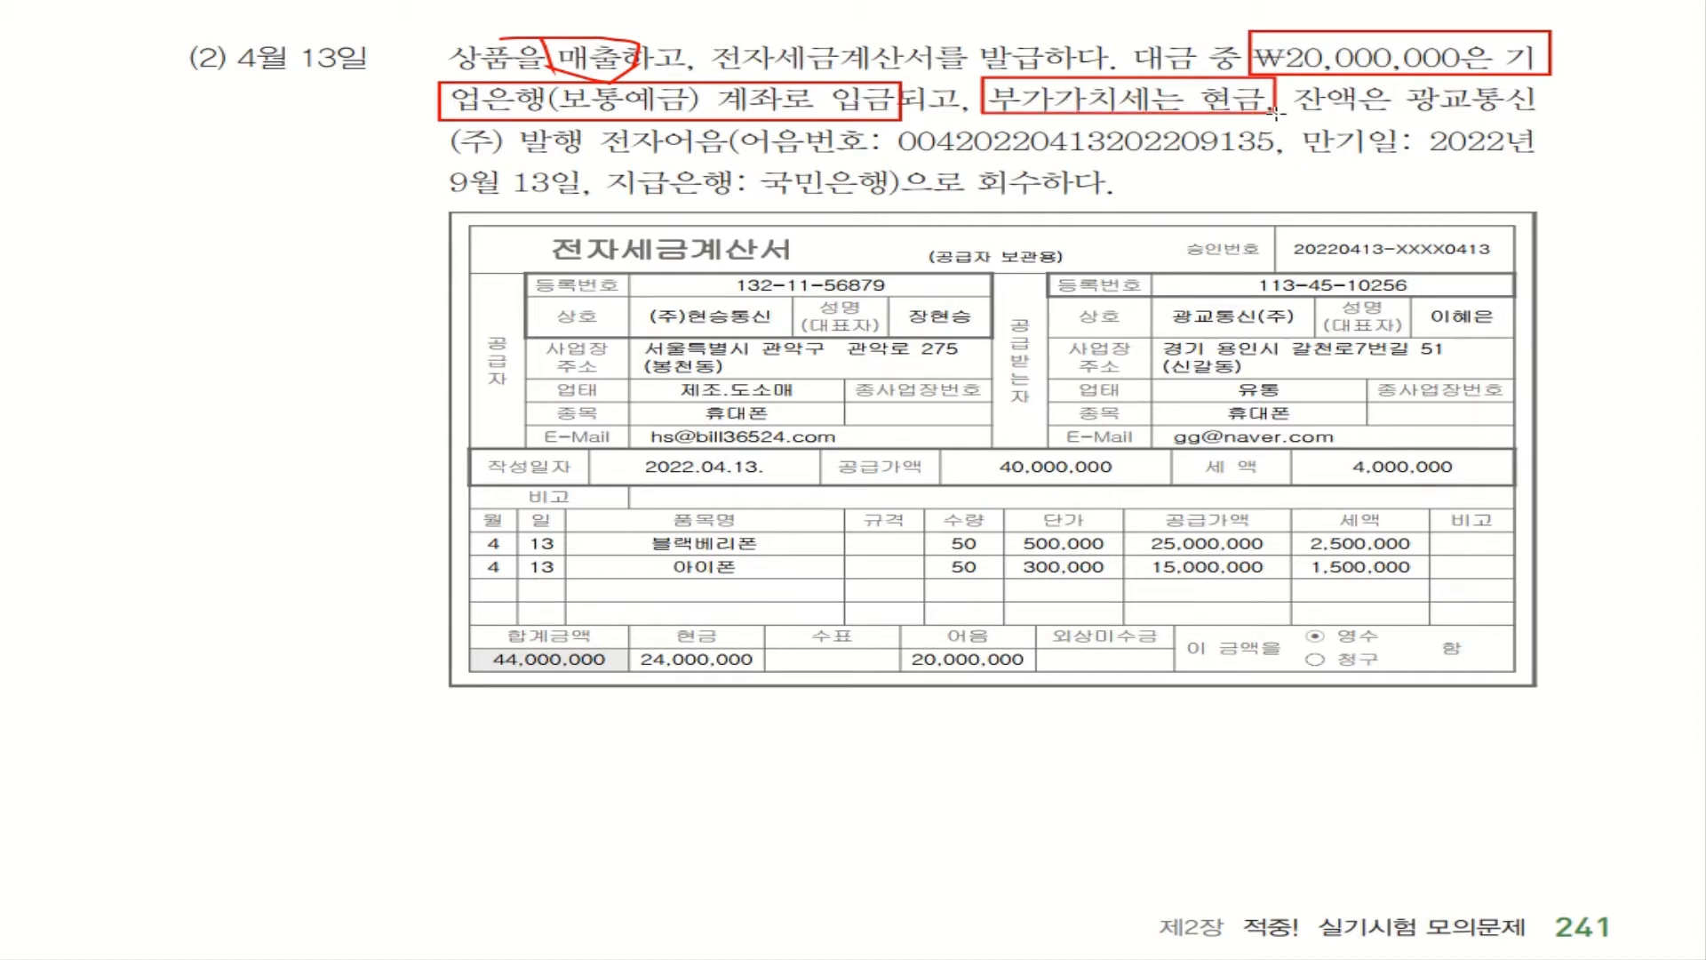
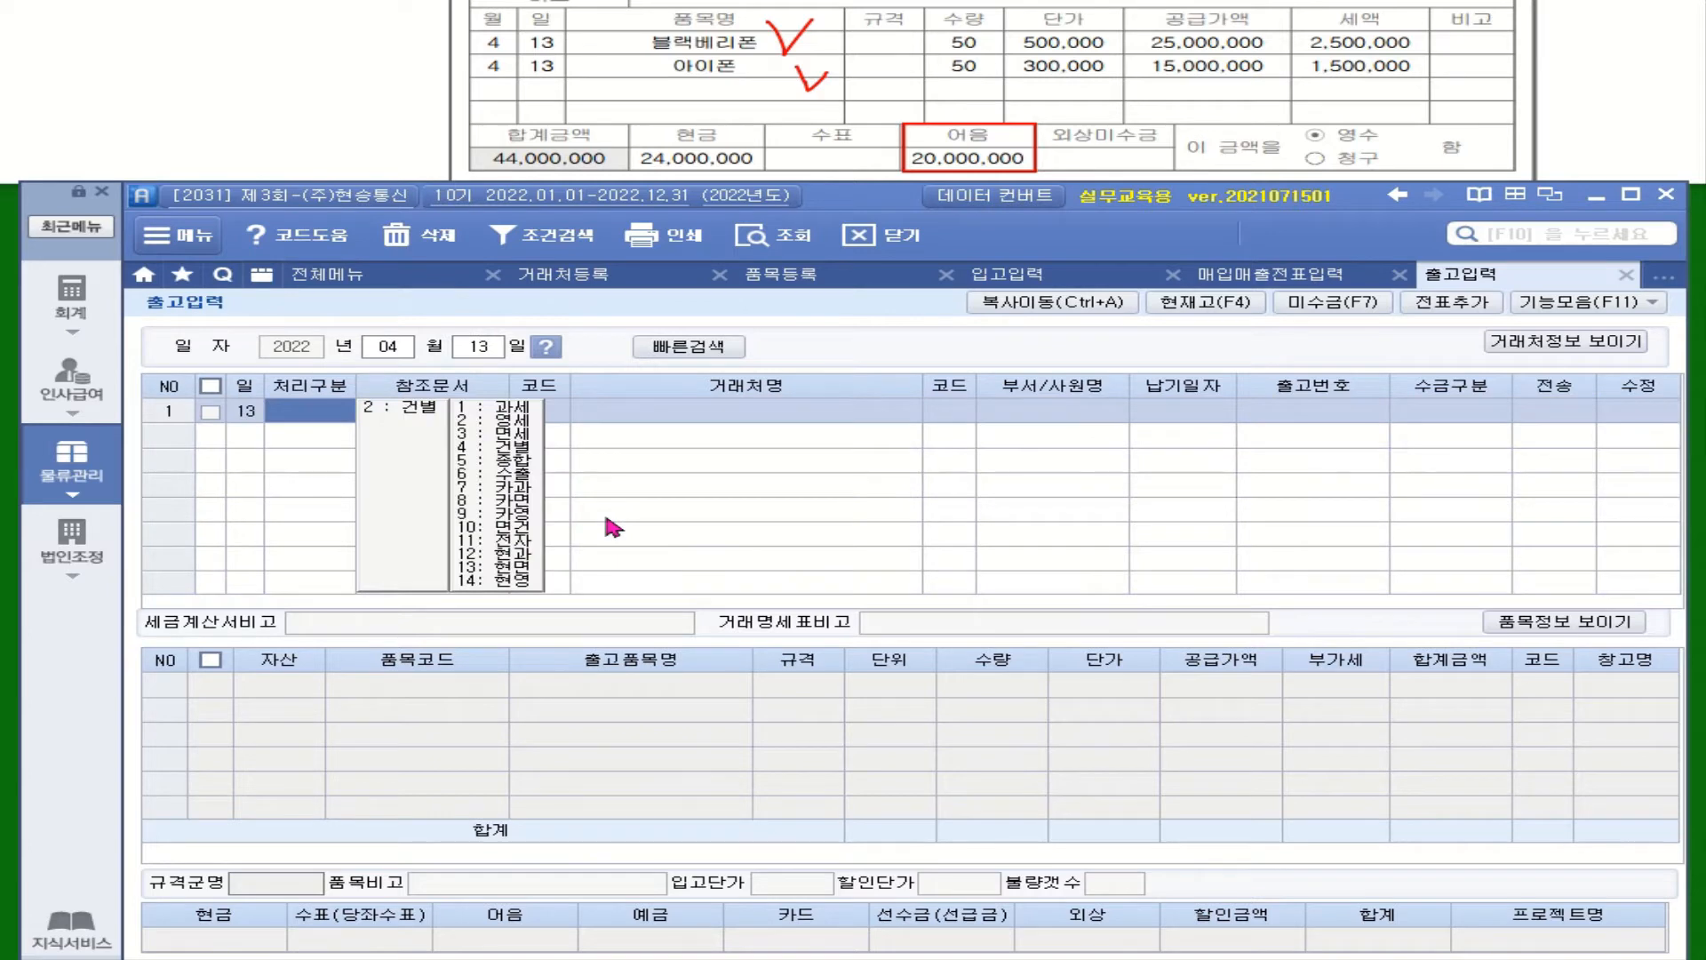
# Set 처리구분 to 2: 건별, customer to 03001 광교통신(주), and 수금구분 to 4. 혼합
pyautogui.click(417, 412)
pyautogui.click(525, 410)
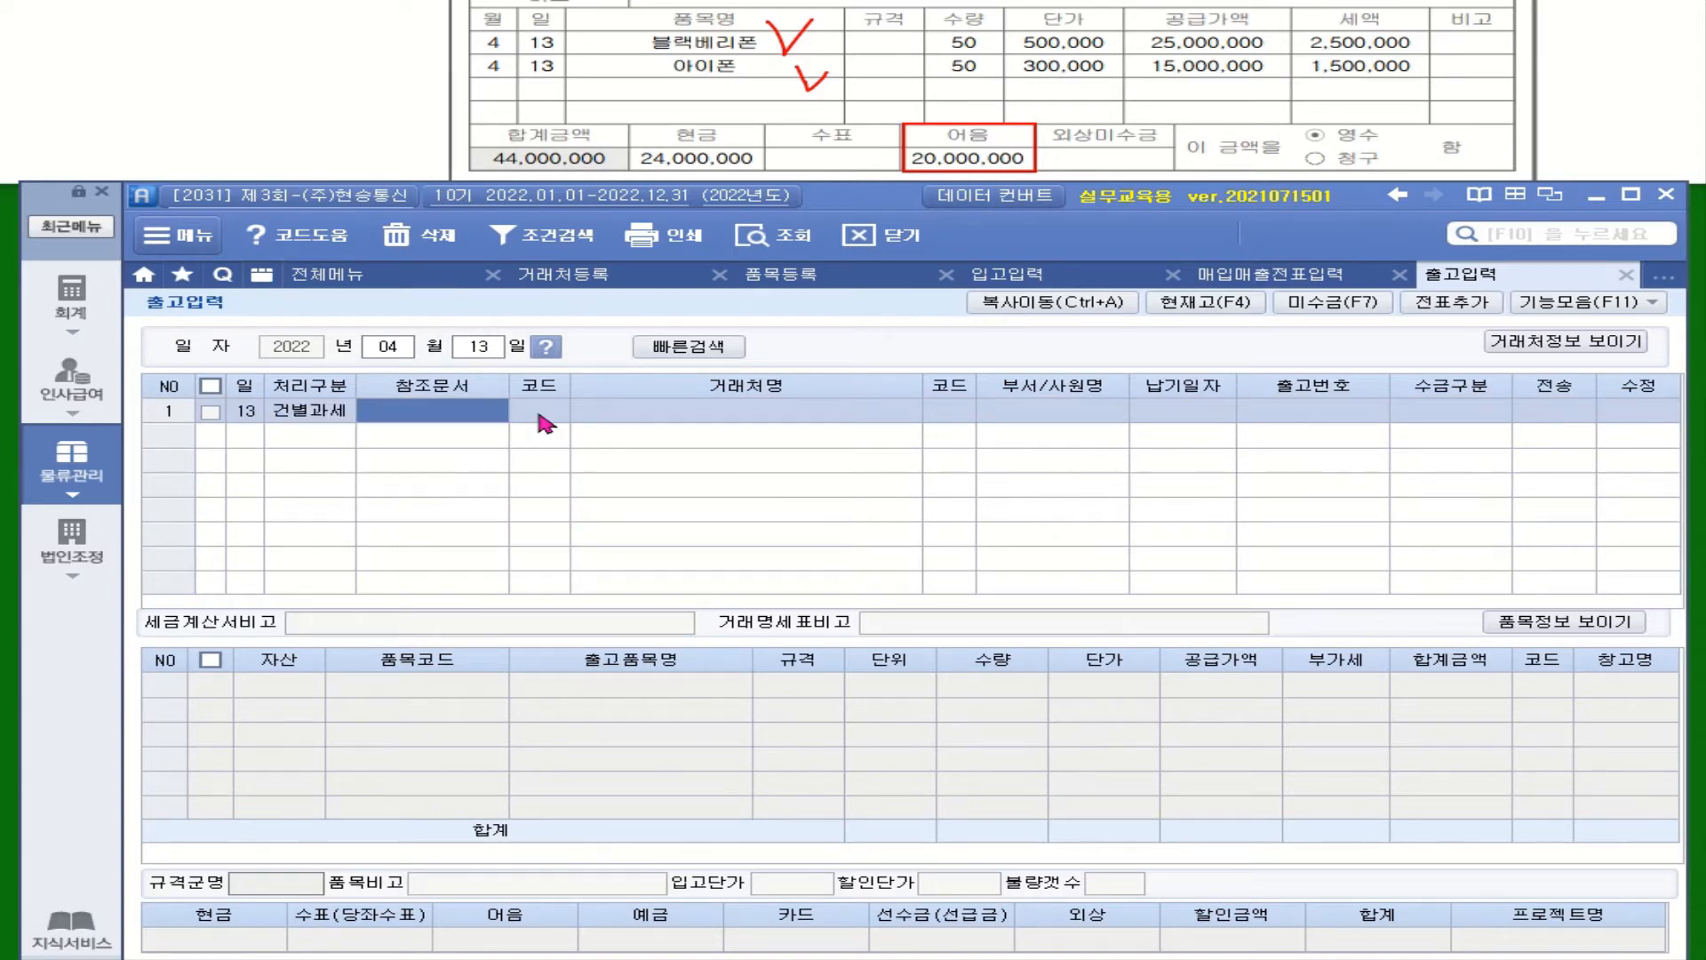
pyautogui.click(538, 415)
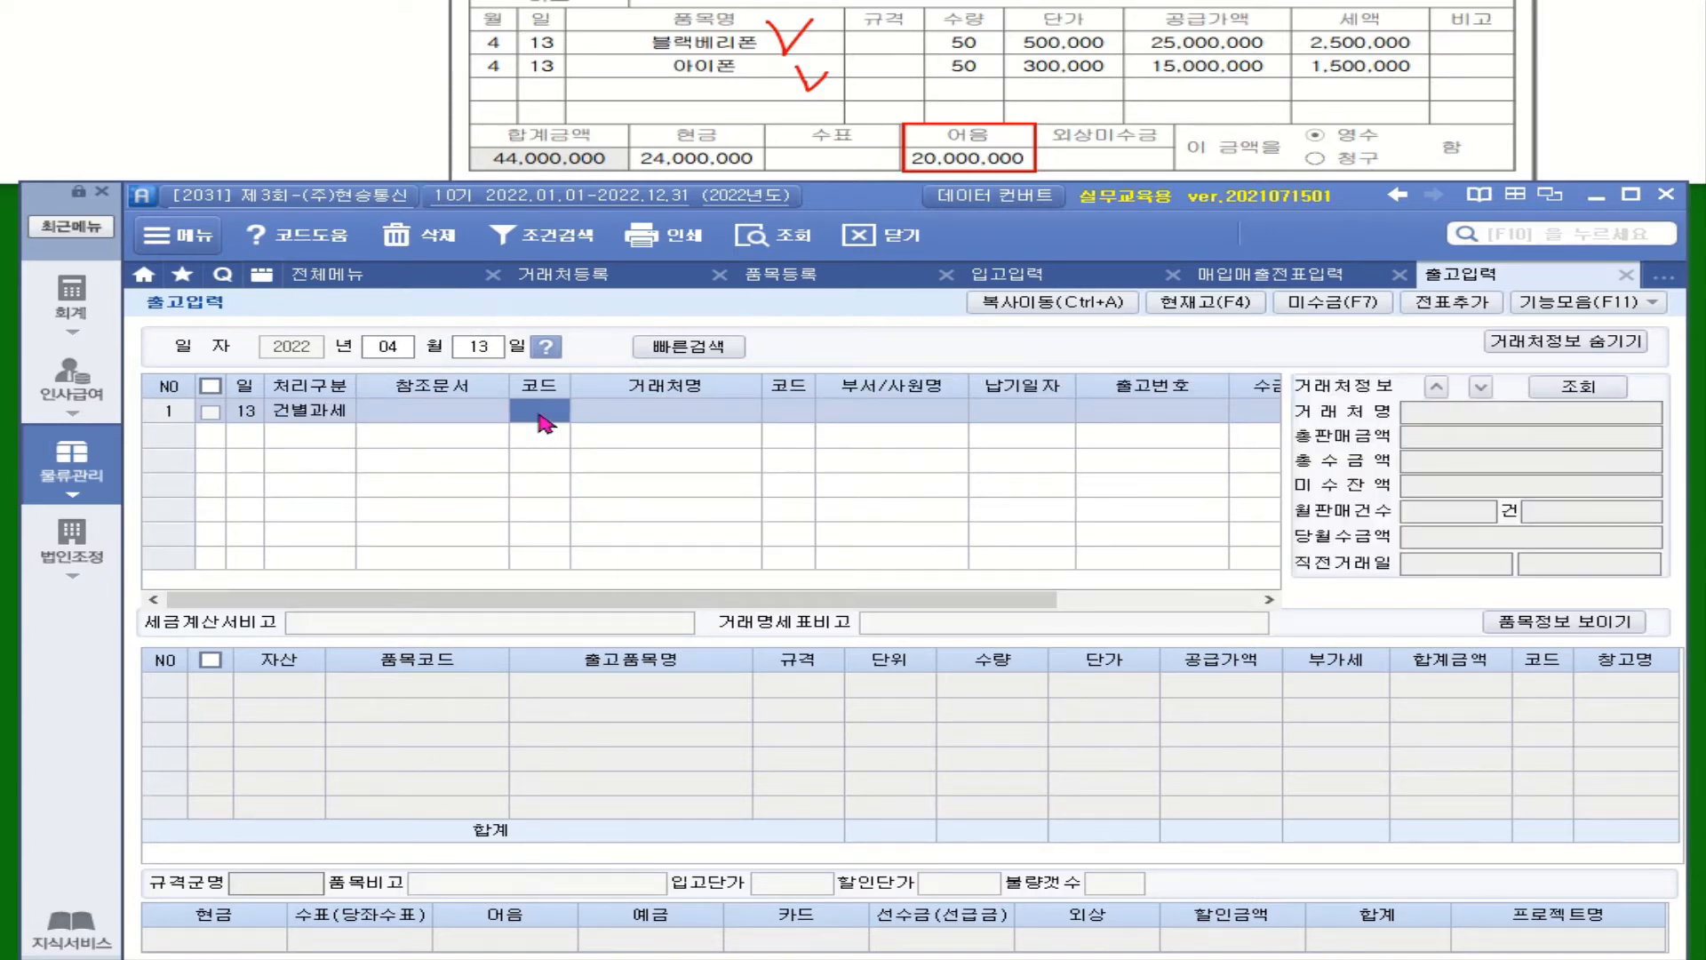
pyautogui.write('한')
pyautogui.write('교')
pyautogui.press('Return')
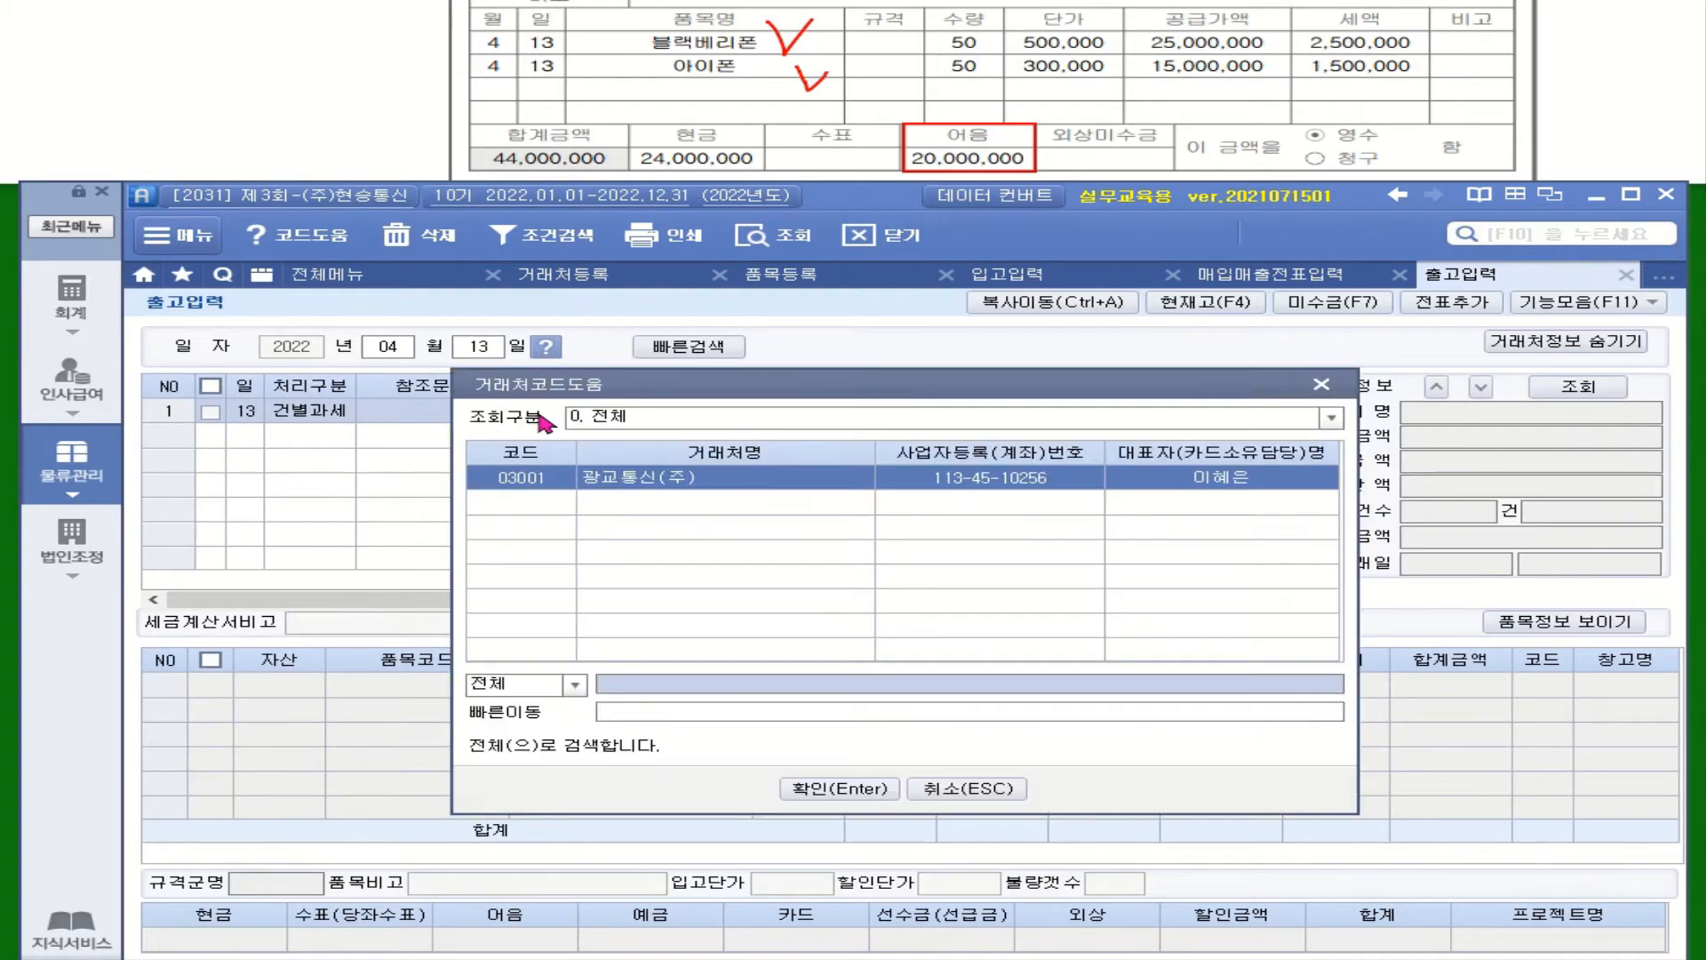
pyautogui.press('Return')
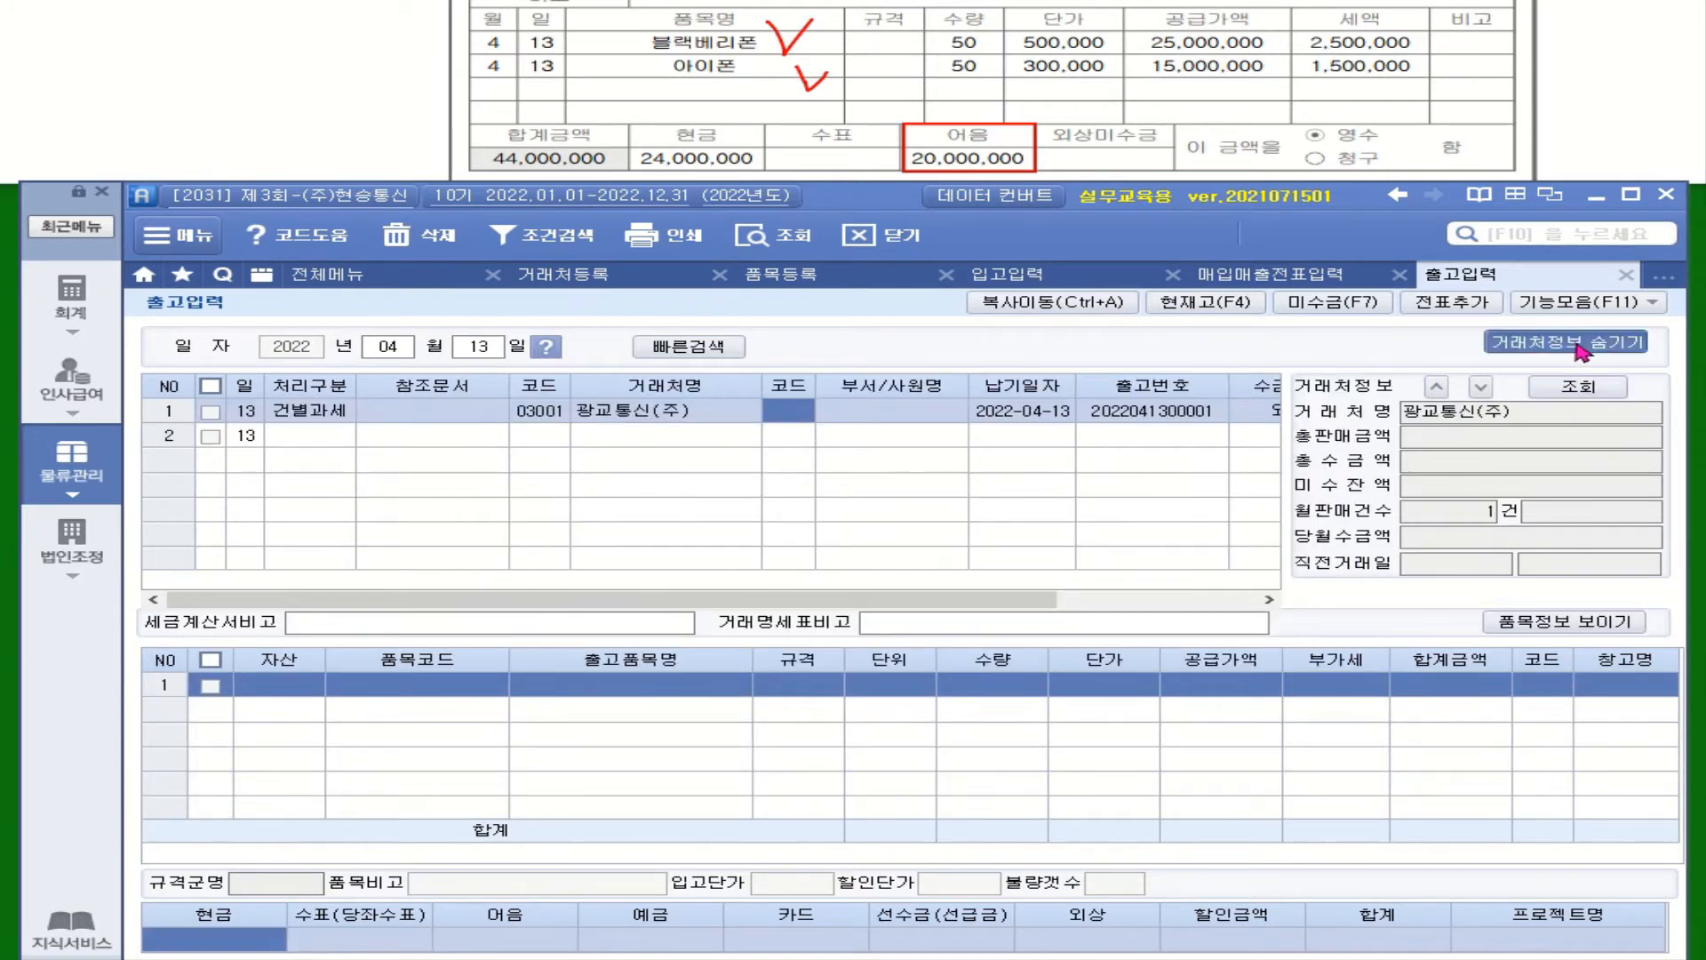
pyautogui.click(1587, 354)
pyautogui.click(1422, 414)
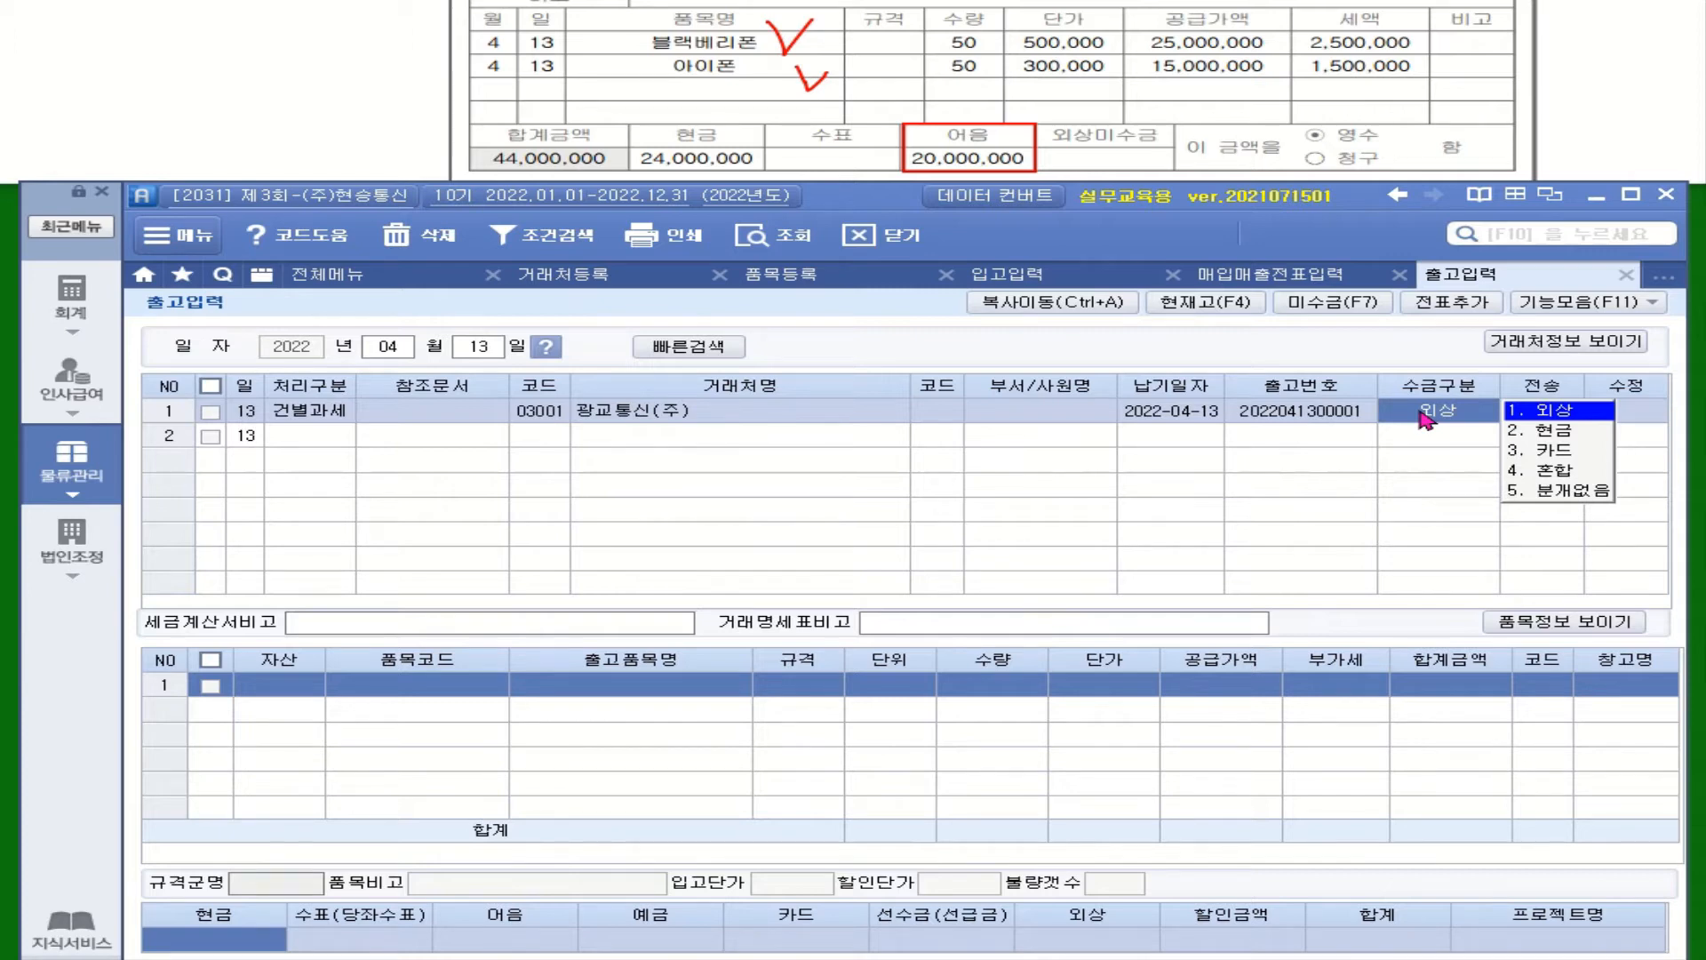
pyautogui.click(1559, 471)
# Add a 상품 line for 블랙베리폰 (5002): quantity 50 at unit price 500,000
pyautogui.click(377, 669)
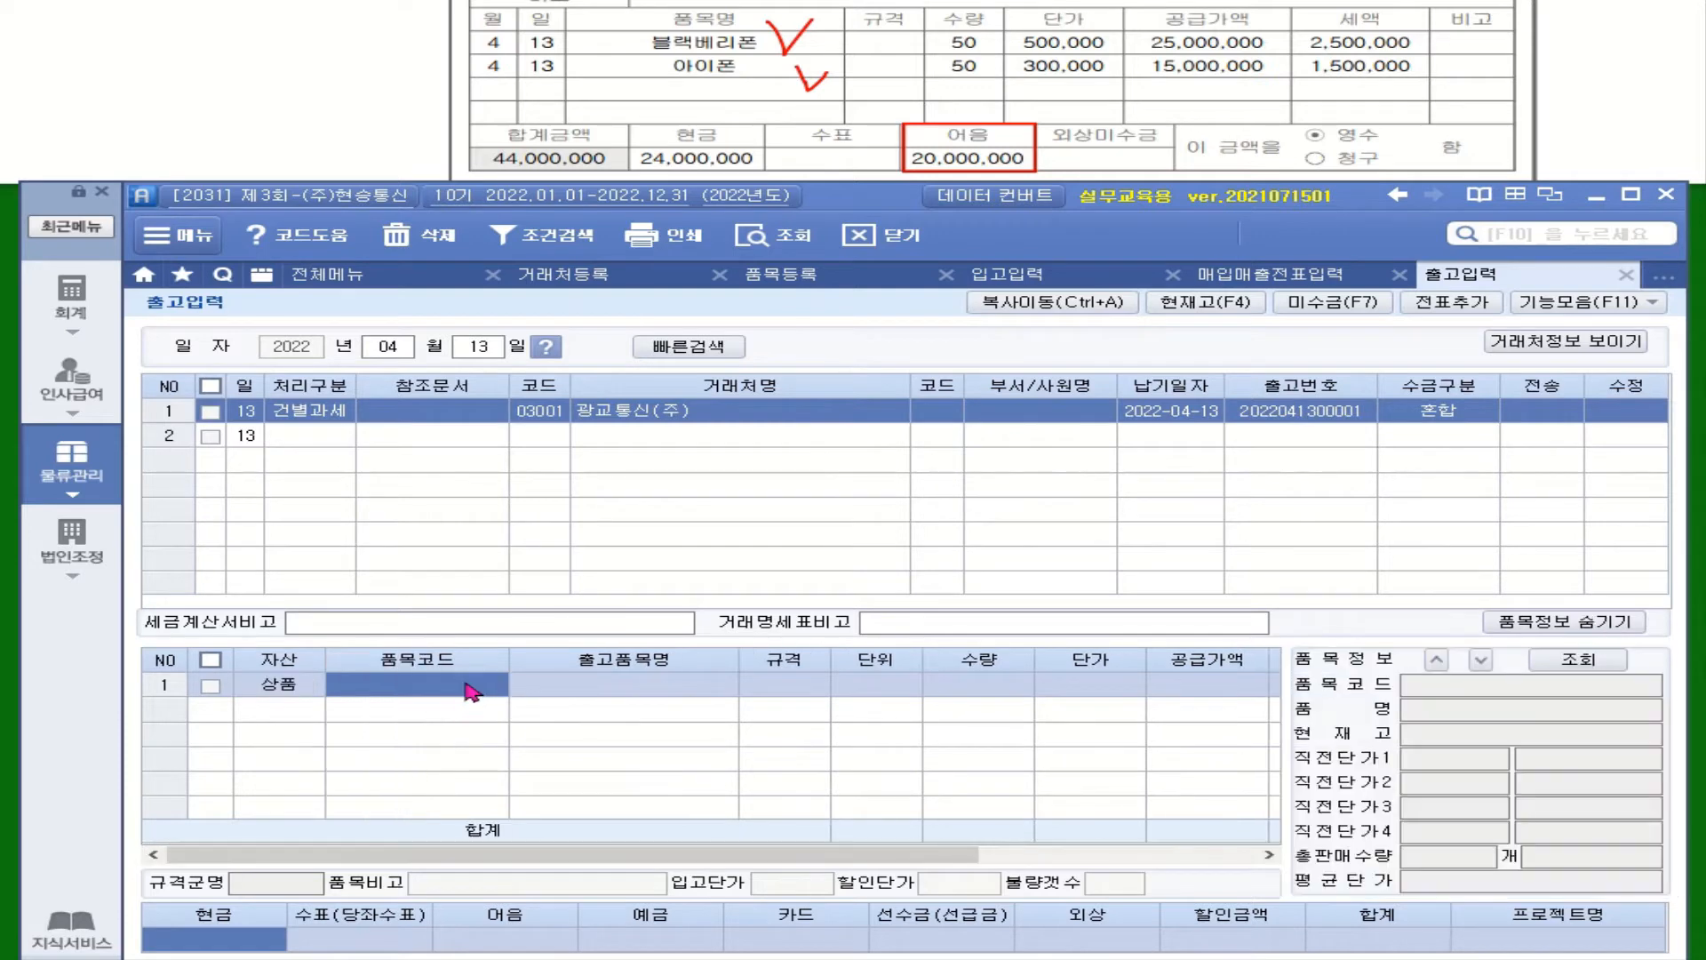
pyautogui.press('F2')
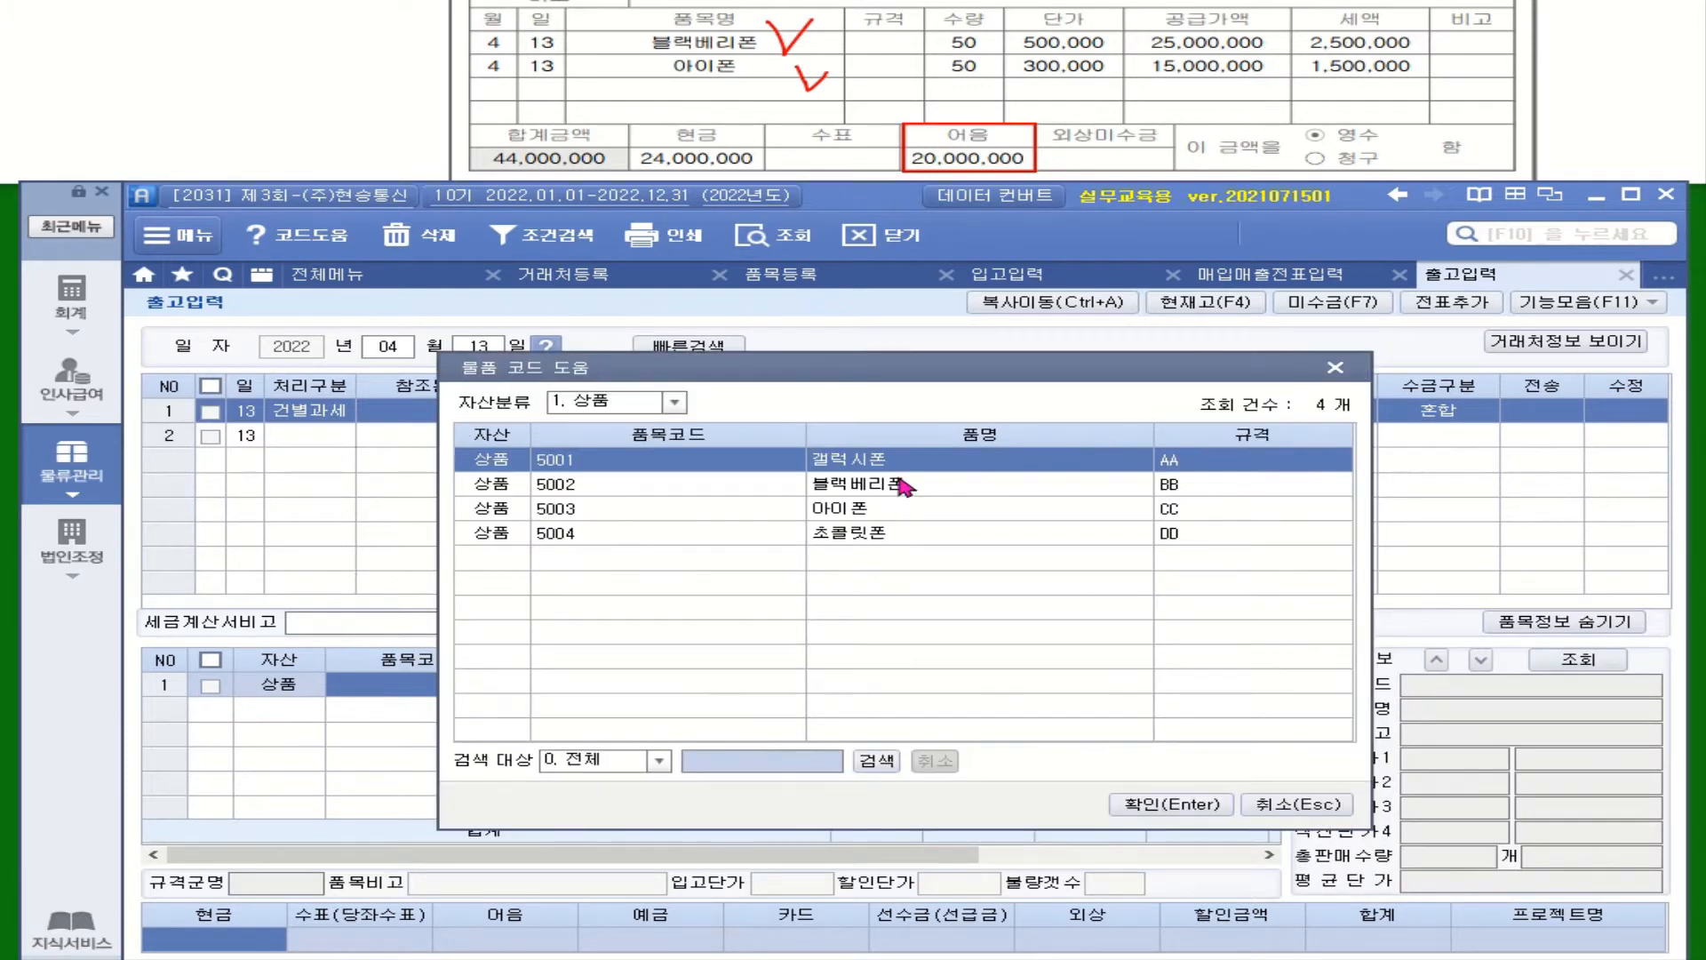
pyautogui.click(906, 484)
pyautogui.doubleClick(906, 484)
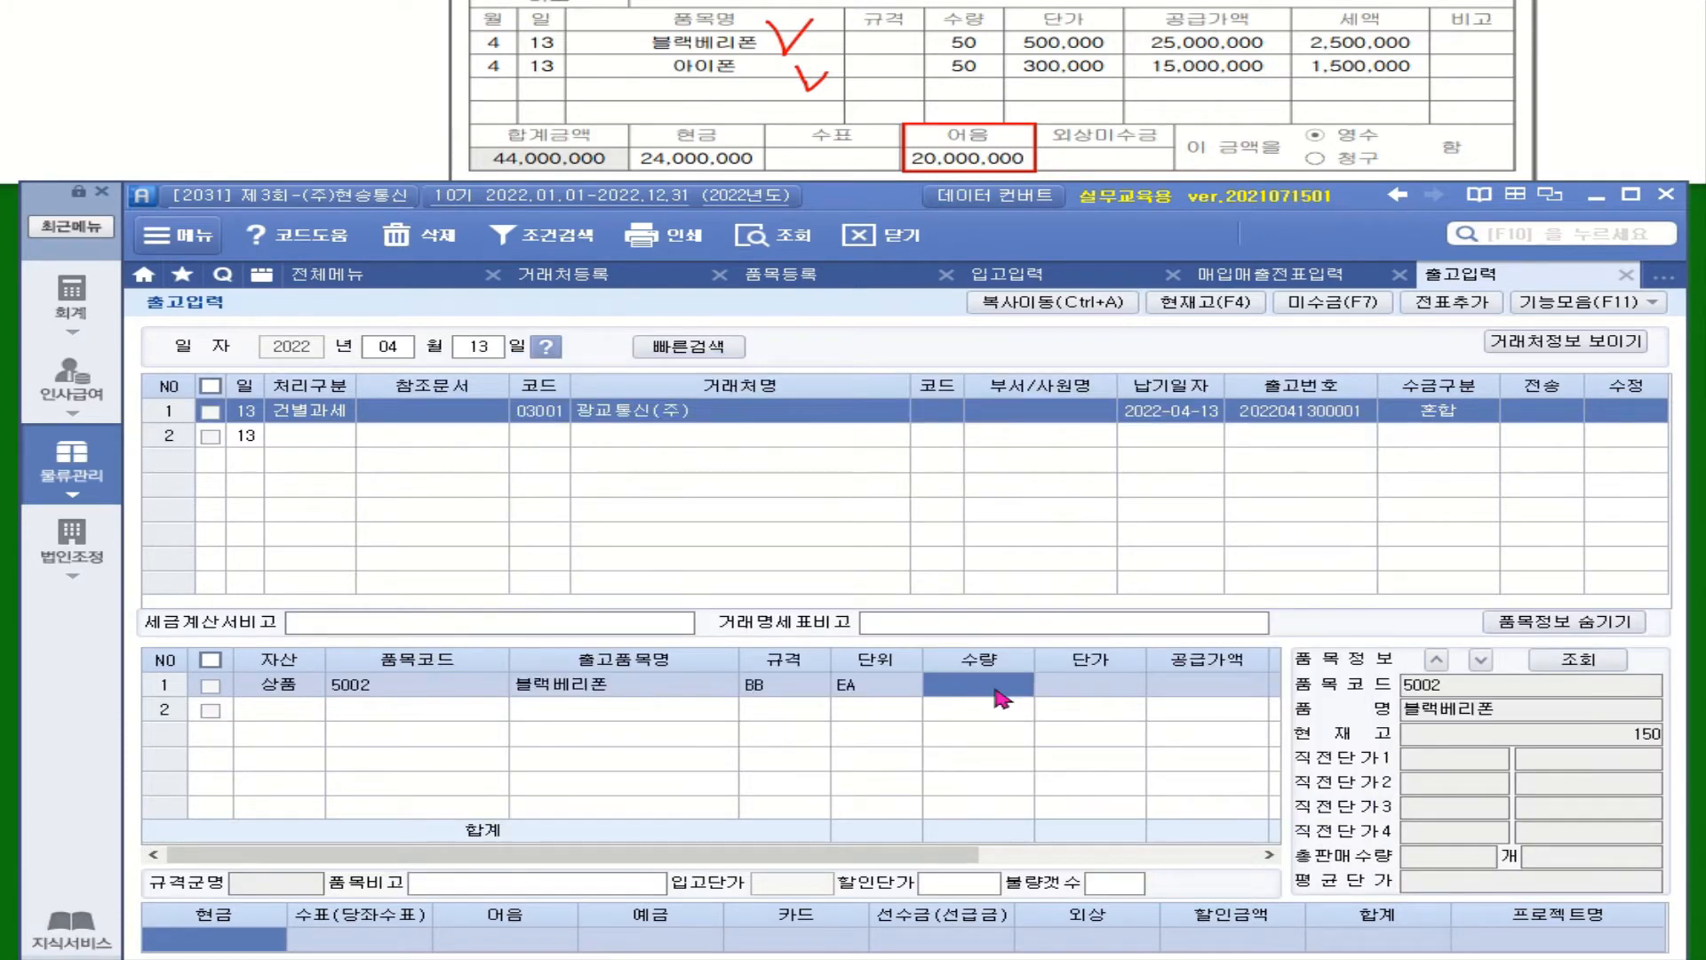
pyautogui.write('50')
pyautogui.press('Return')
pyautogui.write('500000')
pyautogui.press('Return')
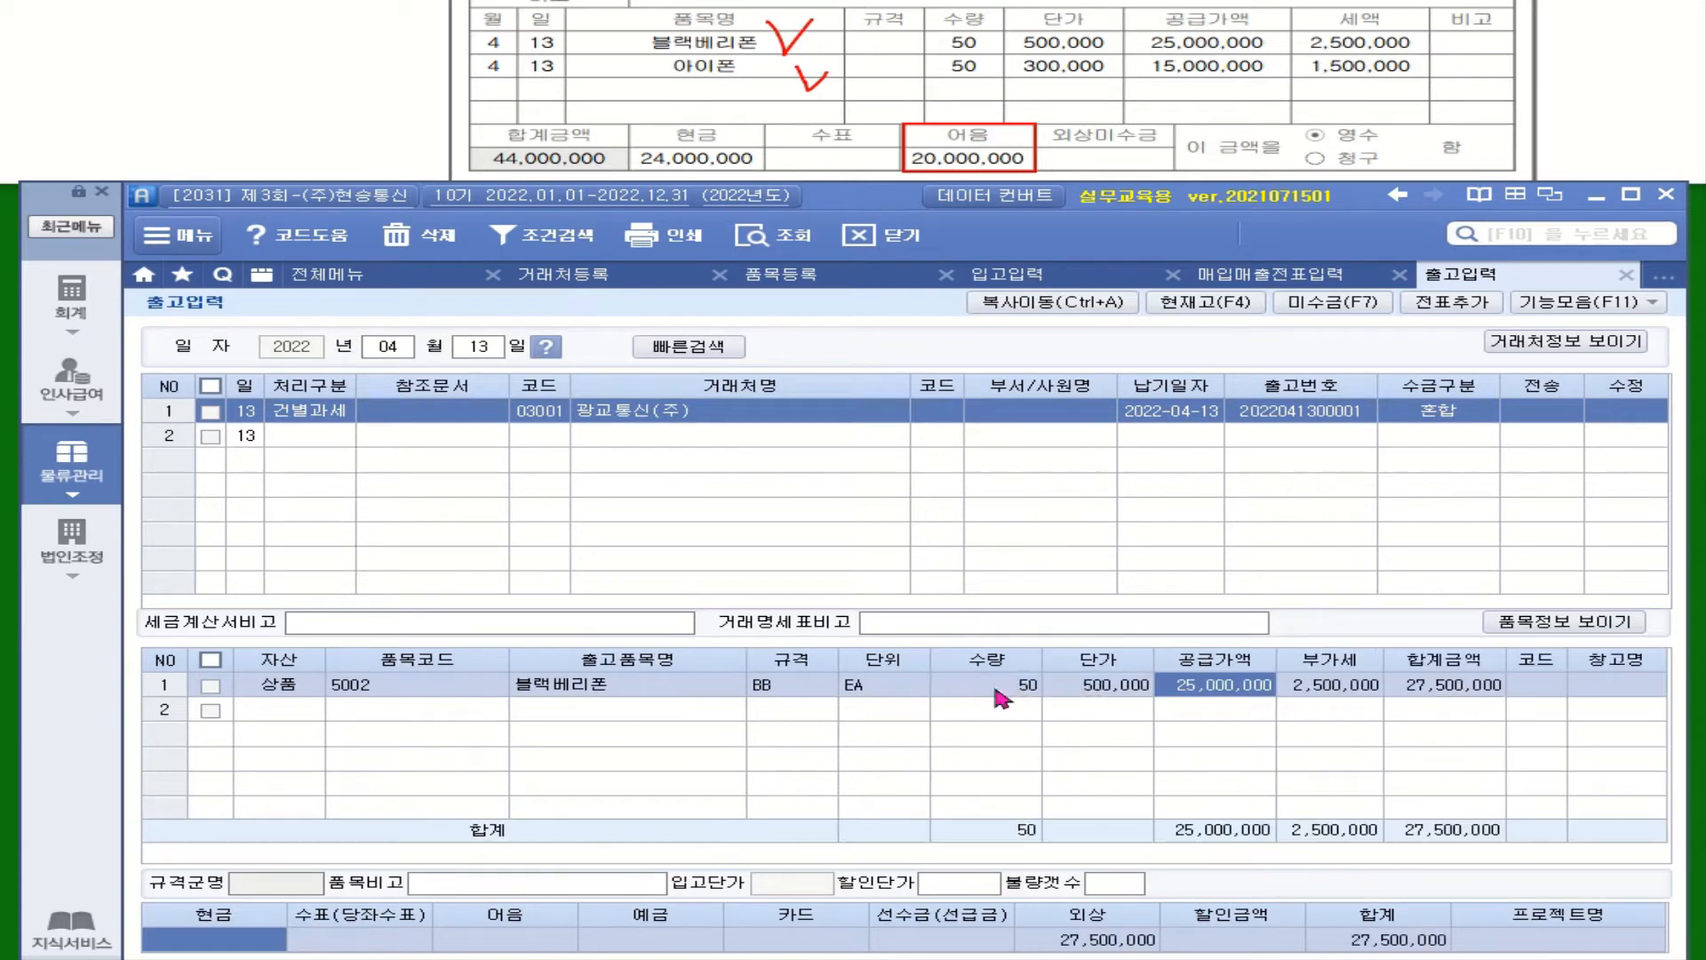
# Add a second 상품 line for 아이폰 (5003): quantity 50 at unit price 300,000
pyautogui.click(271, 708)
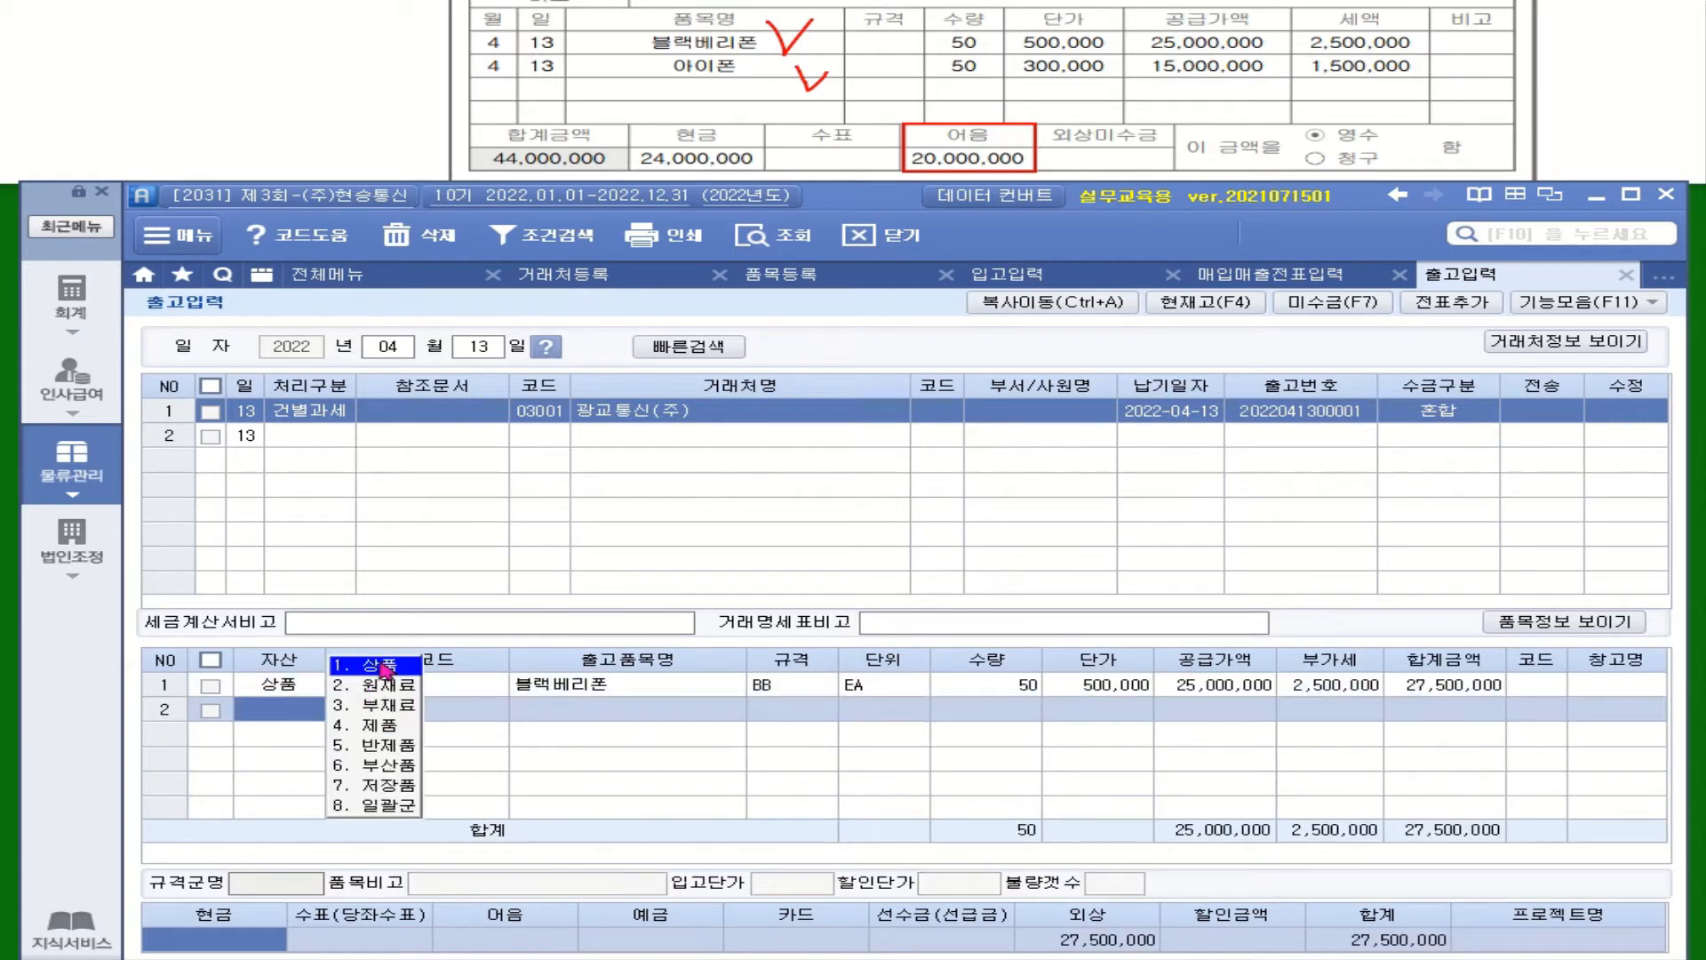
pyautogui.click(385, 667)
pyautogui.press('F2')
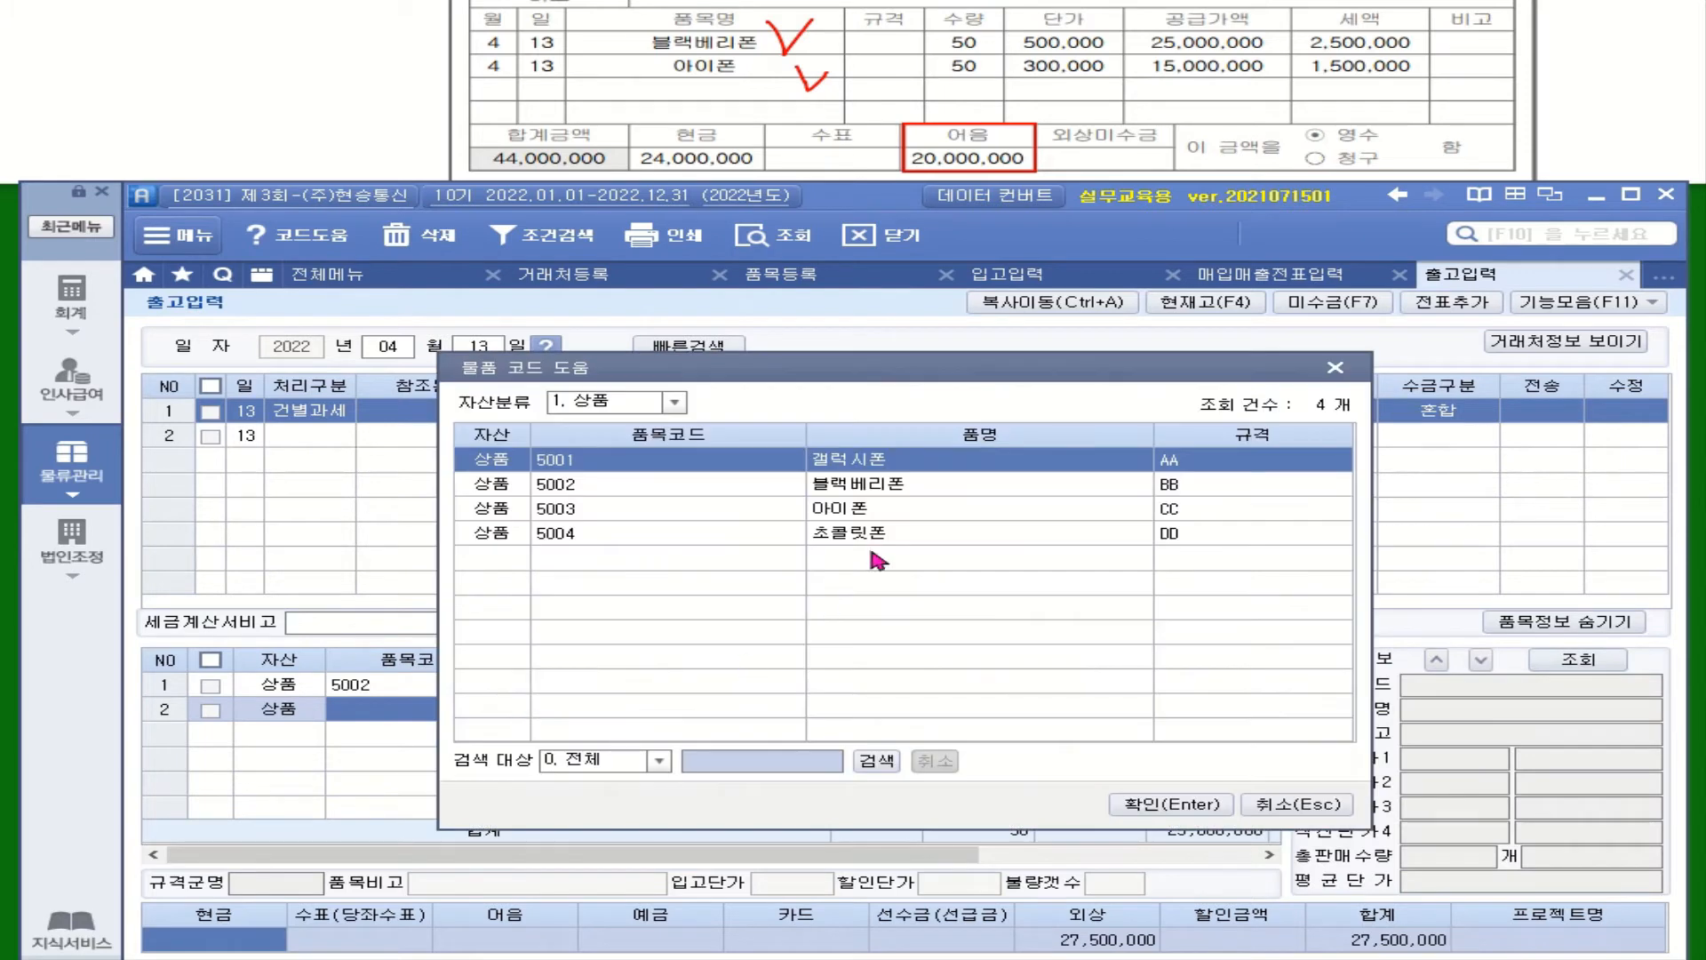
pyautogui.click(876, 520)
pyautogui.doubleClick(875, 514)
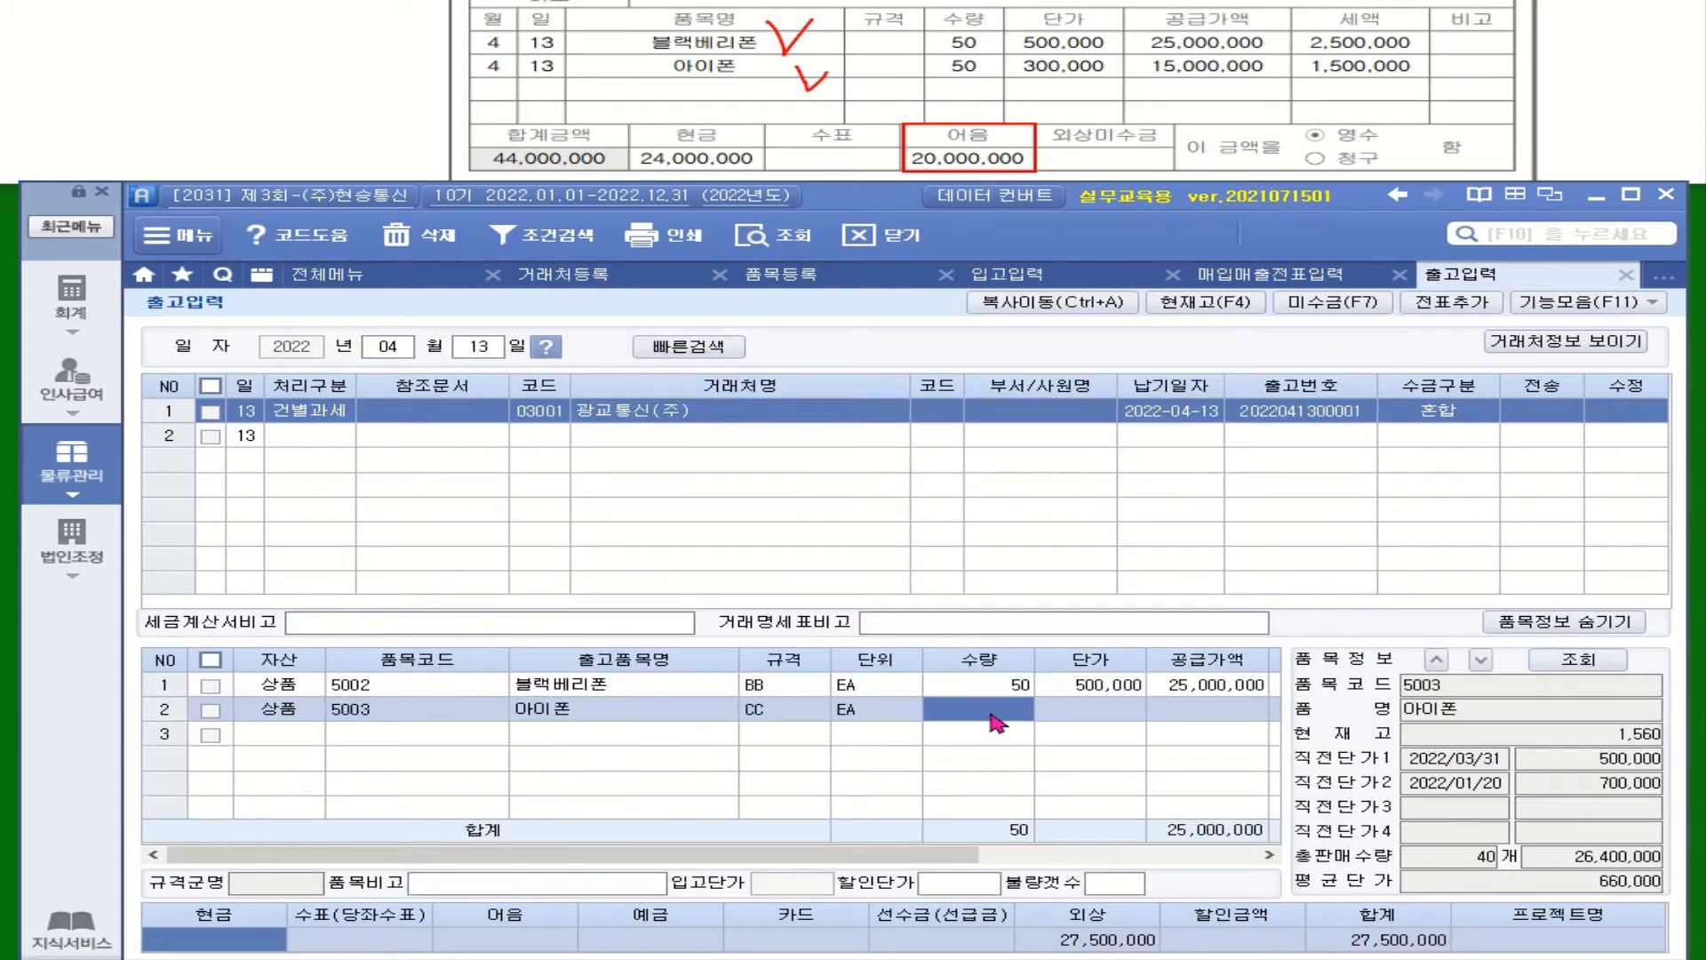
pyautogui.write('50')
pyautogui.press('Return')
pyautogui.write('3000000')
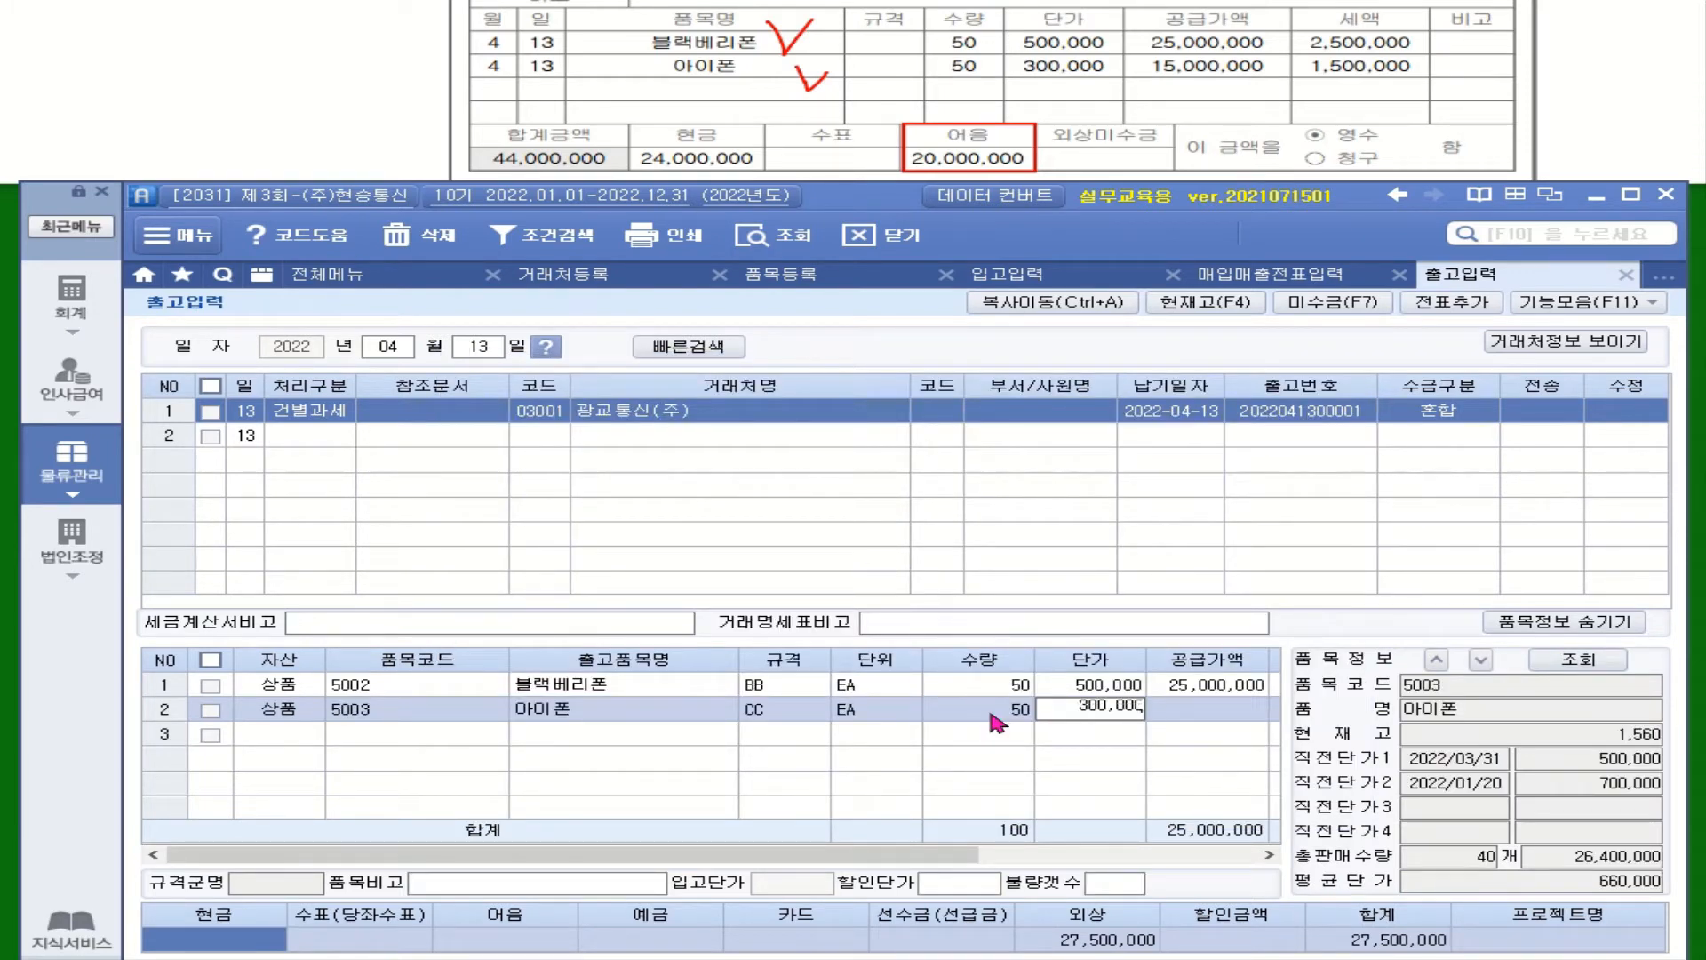
pyautogui.press('Return')
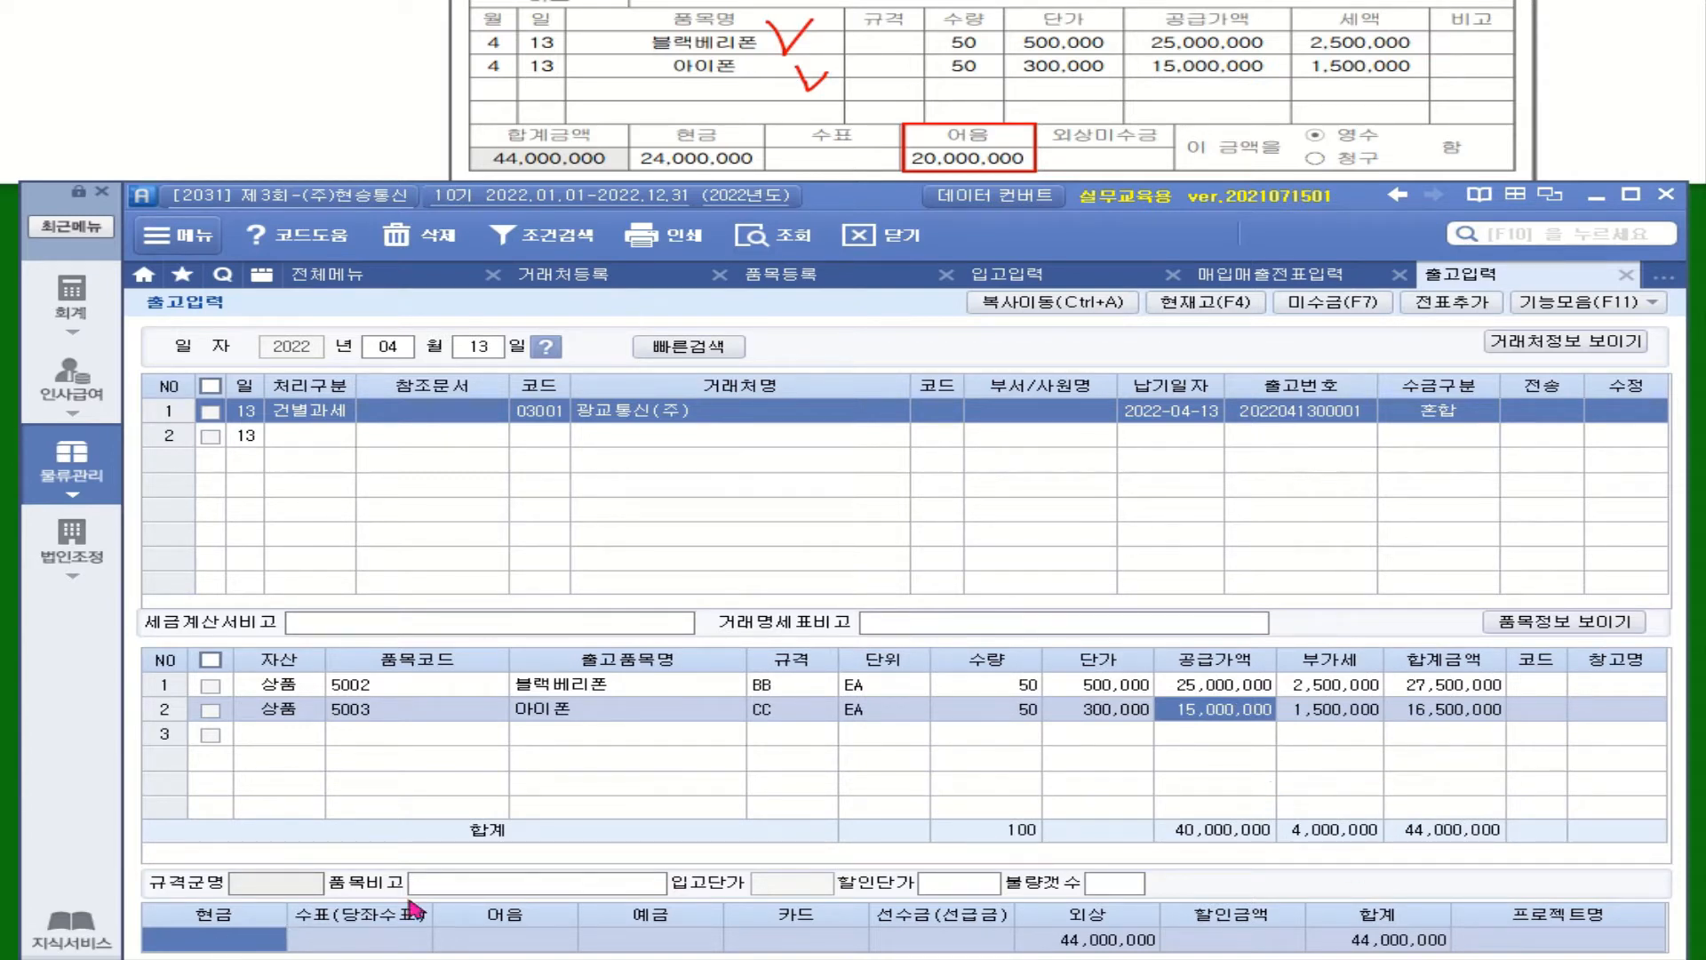
pyautogui.click(152, 932)
# Enter 현금 4,000,000, 예금 20,000,000 and 어음 20,000,000, then tick the April 13 issue's checkbox
pyautogui.write('4000000')
pyautogui.press('Return')
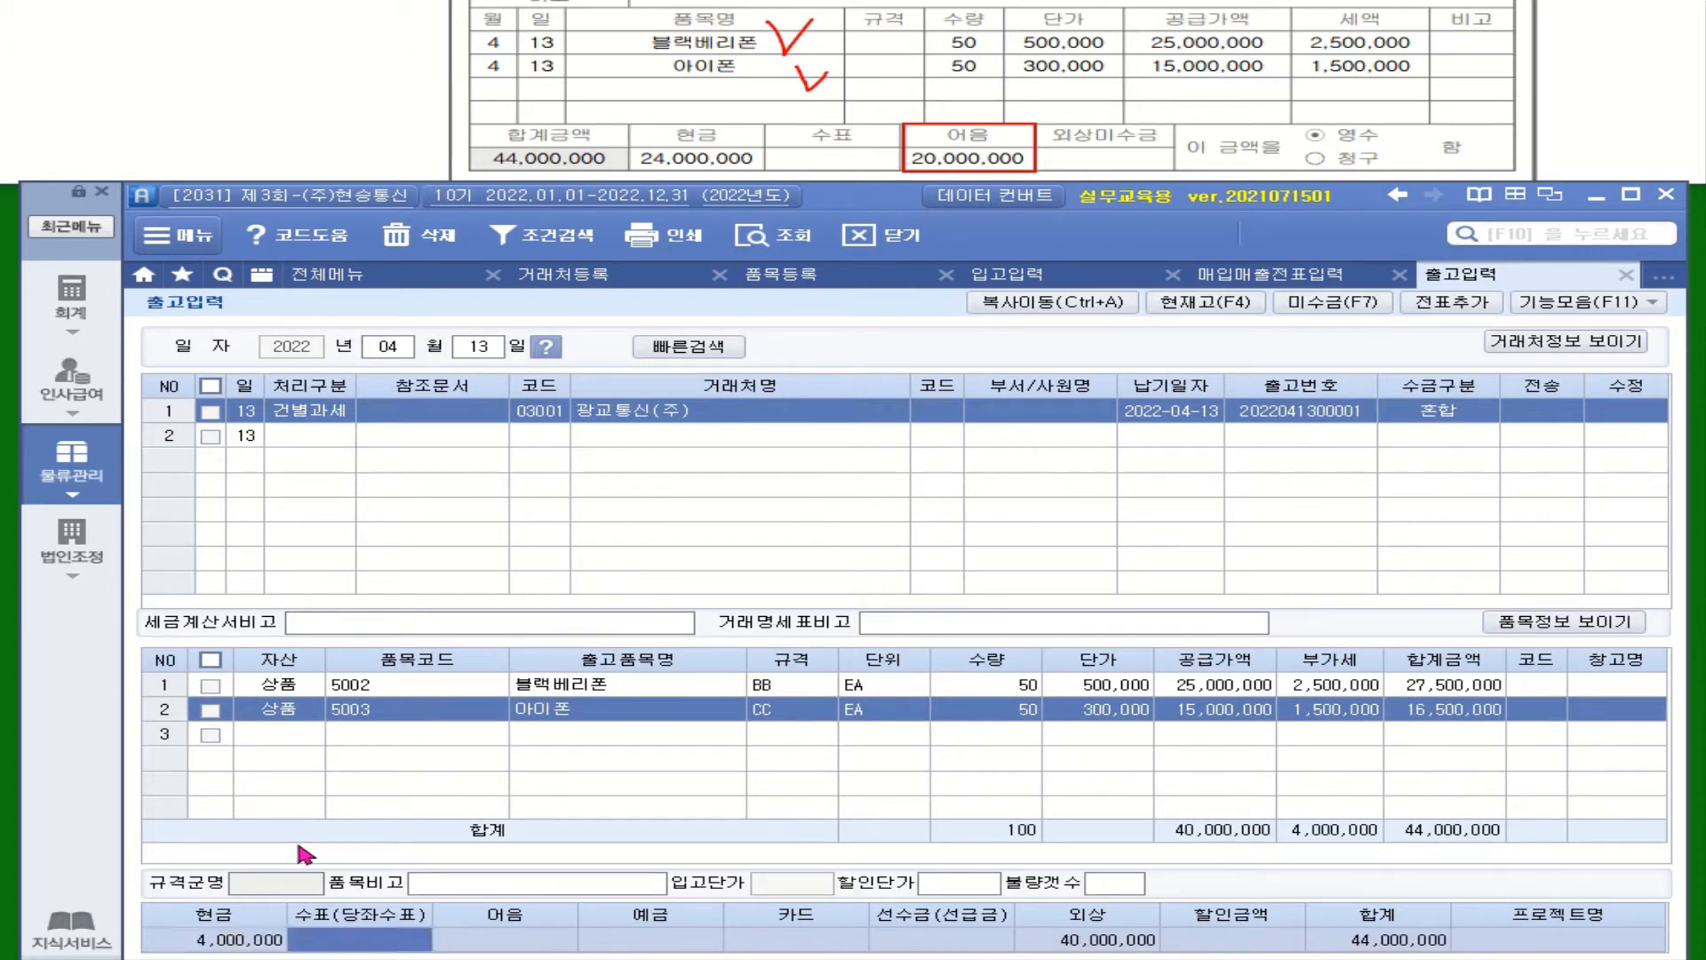
pyautogui.click(613, 946)
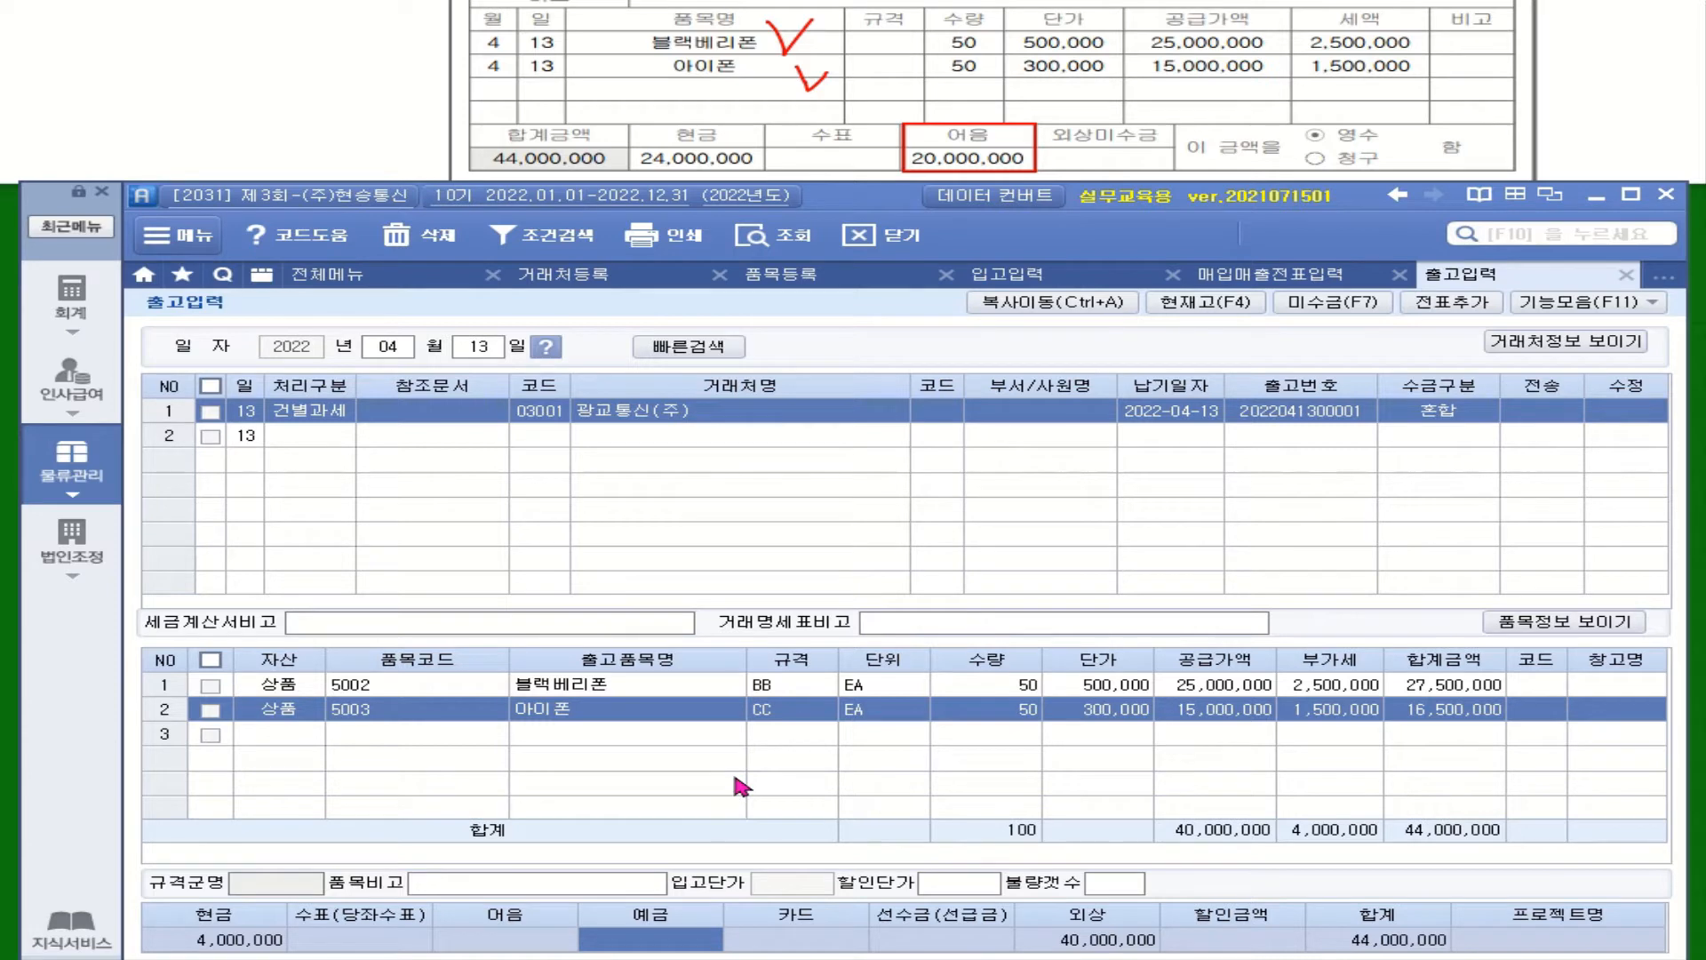
pyautogui.write('20000000')
pyautogui.press('Return')
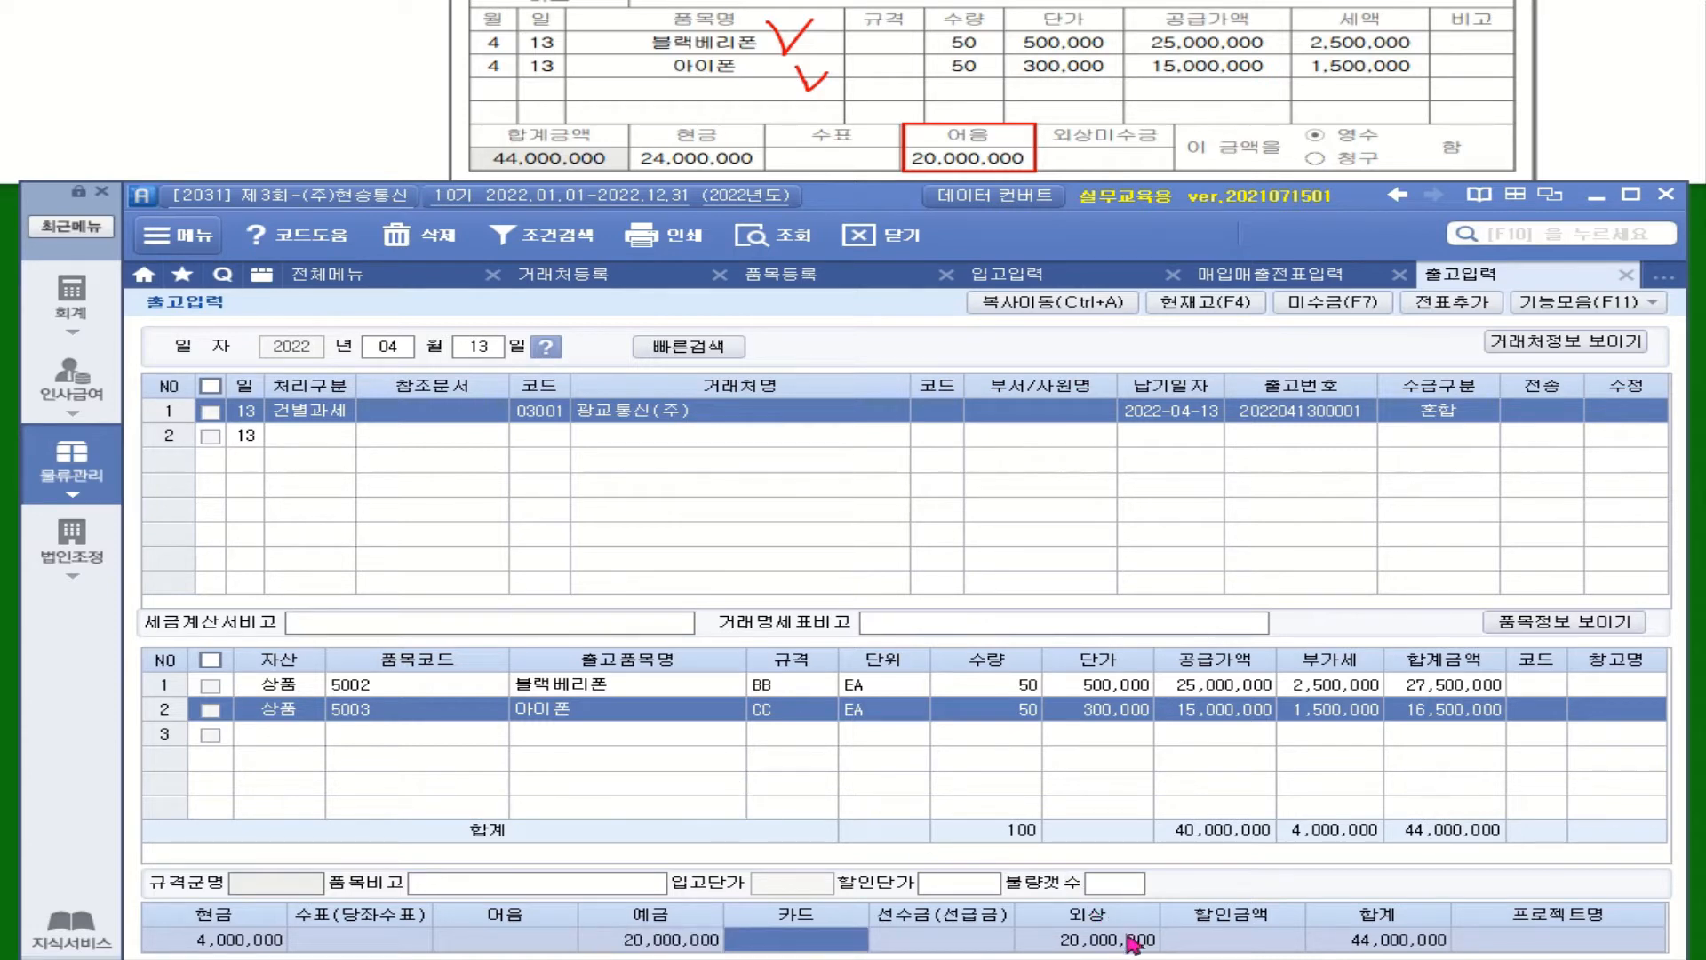
pyautogui.click(518, 946)
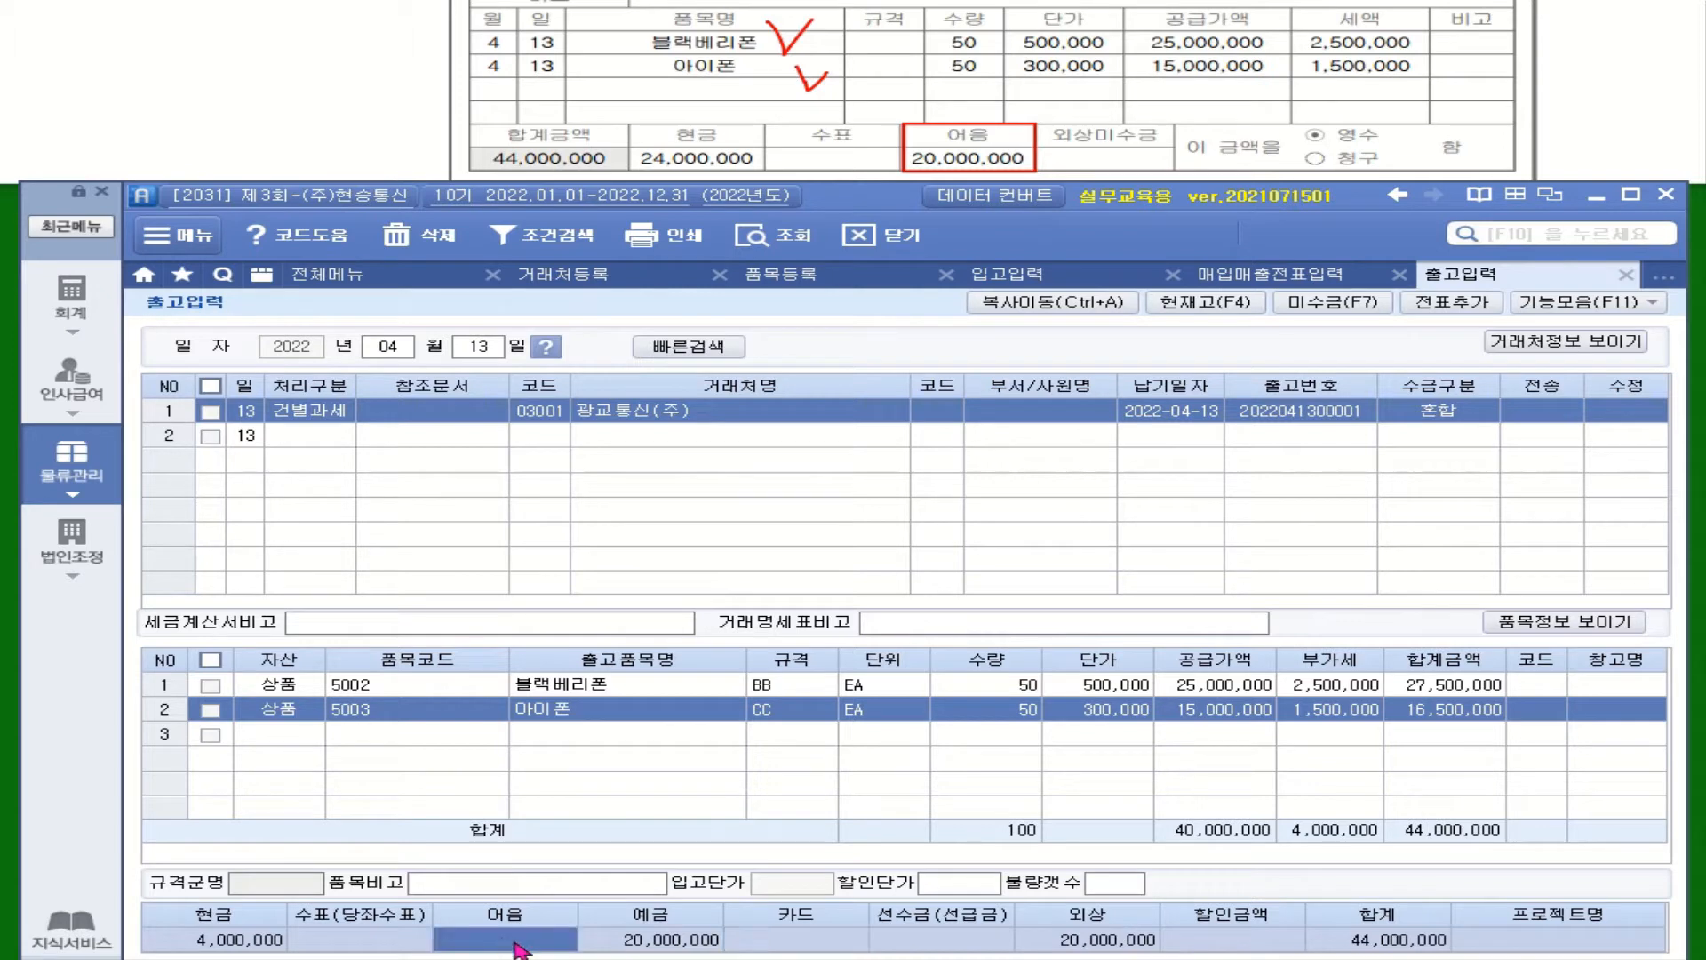
pyautogui.write('20000000')
pyautogui.press('Return')
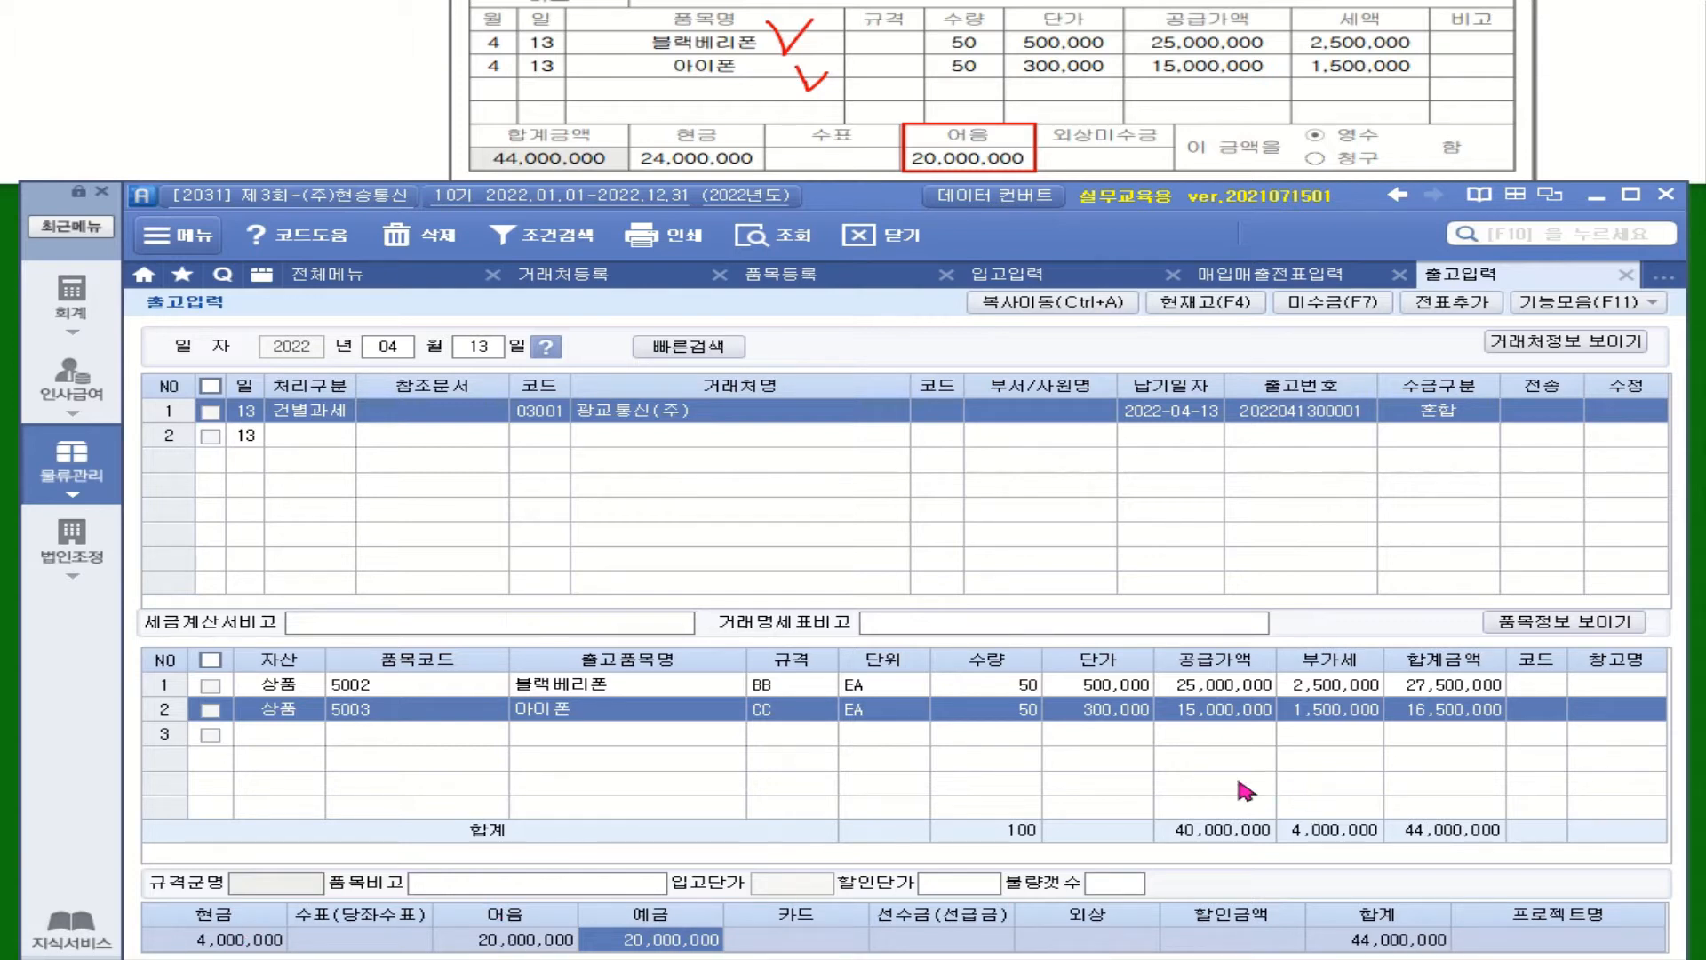
pyautogui.click(210, 412)
# Add the marked issue with 전표추가, send it via 전송, and switch to the 회계 menu
pyautogui.click(1453, 303)
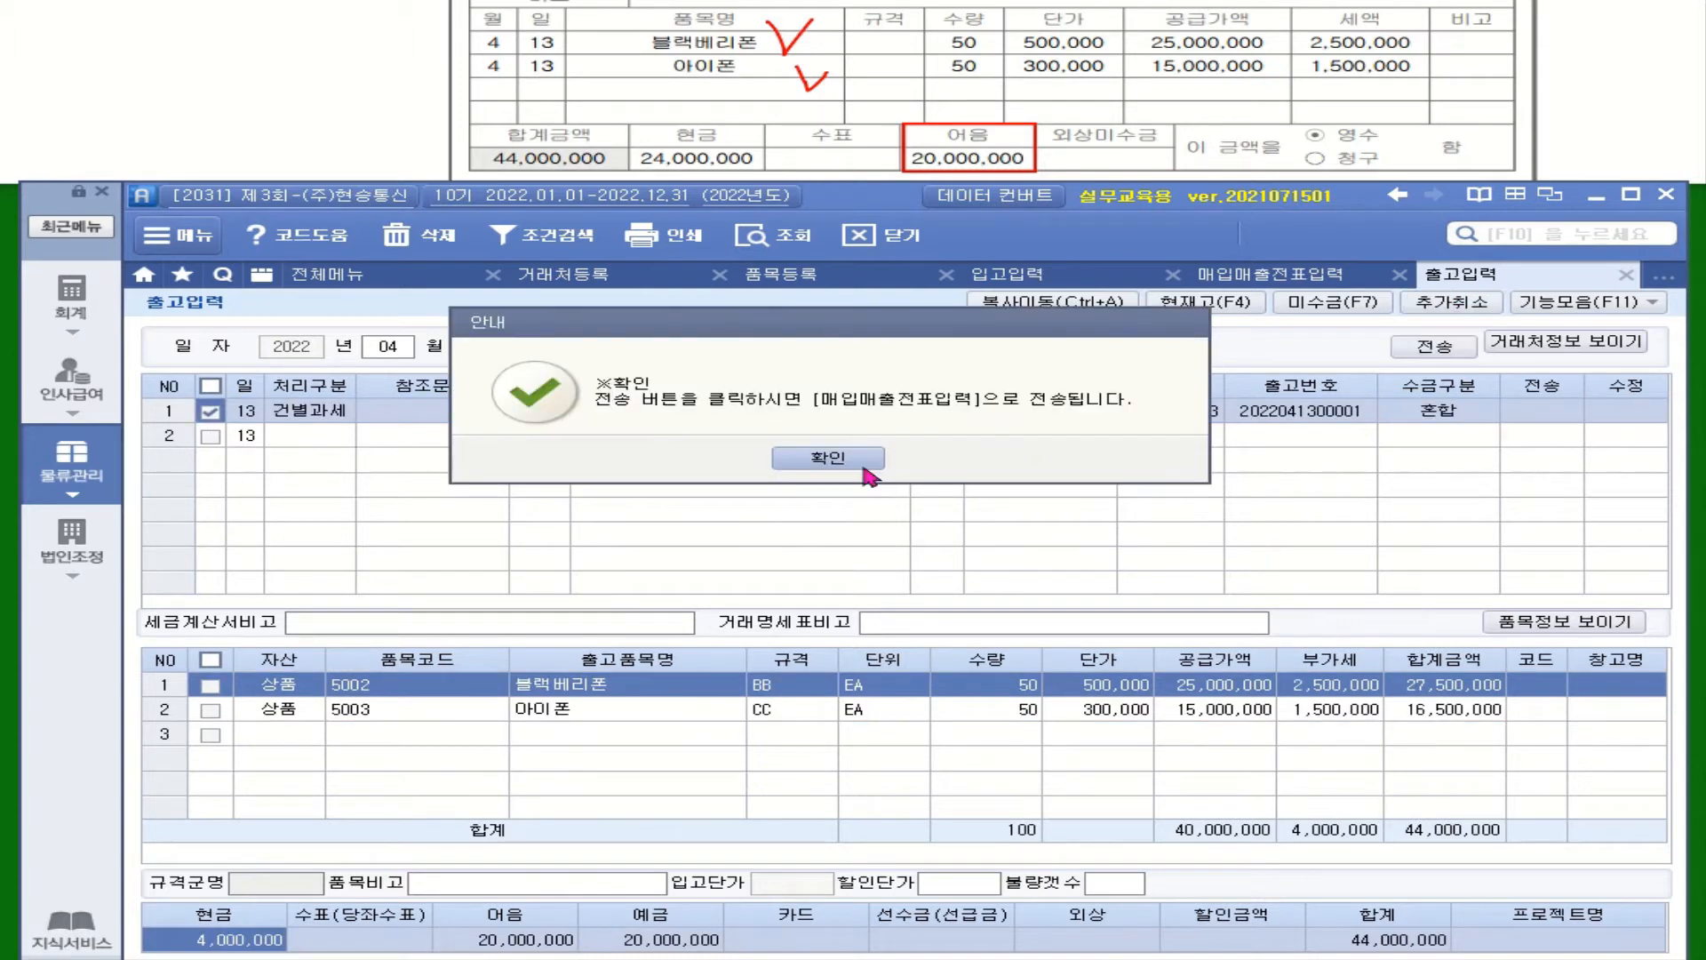
pyautogui.click(869, 460)
pyautogui.click(1434, 346)
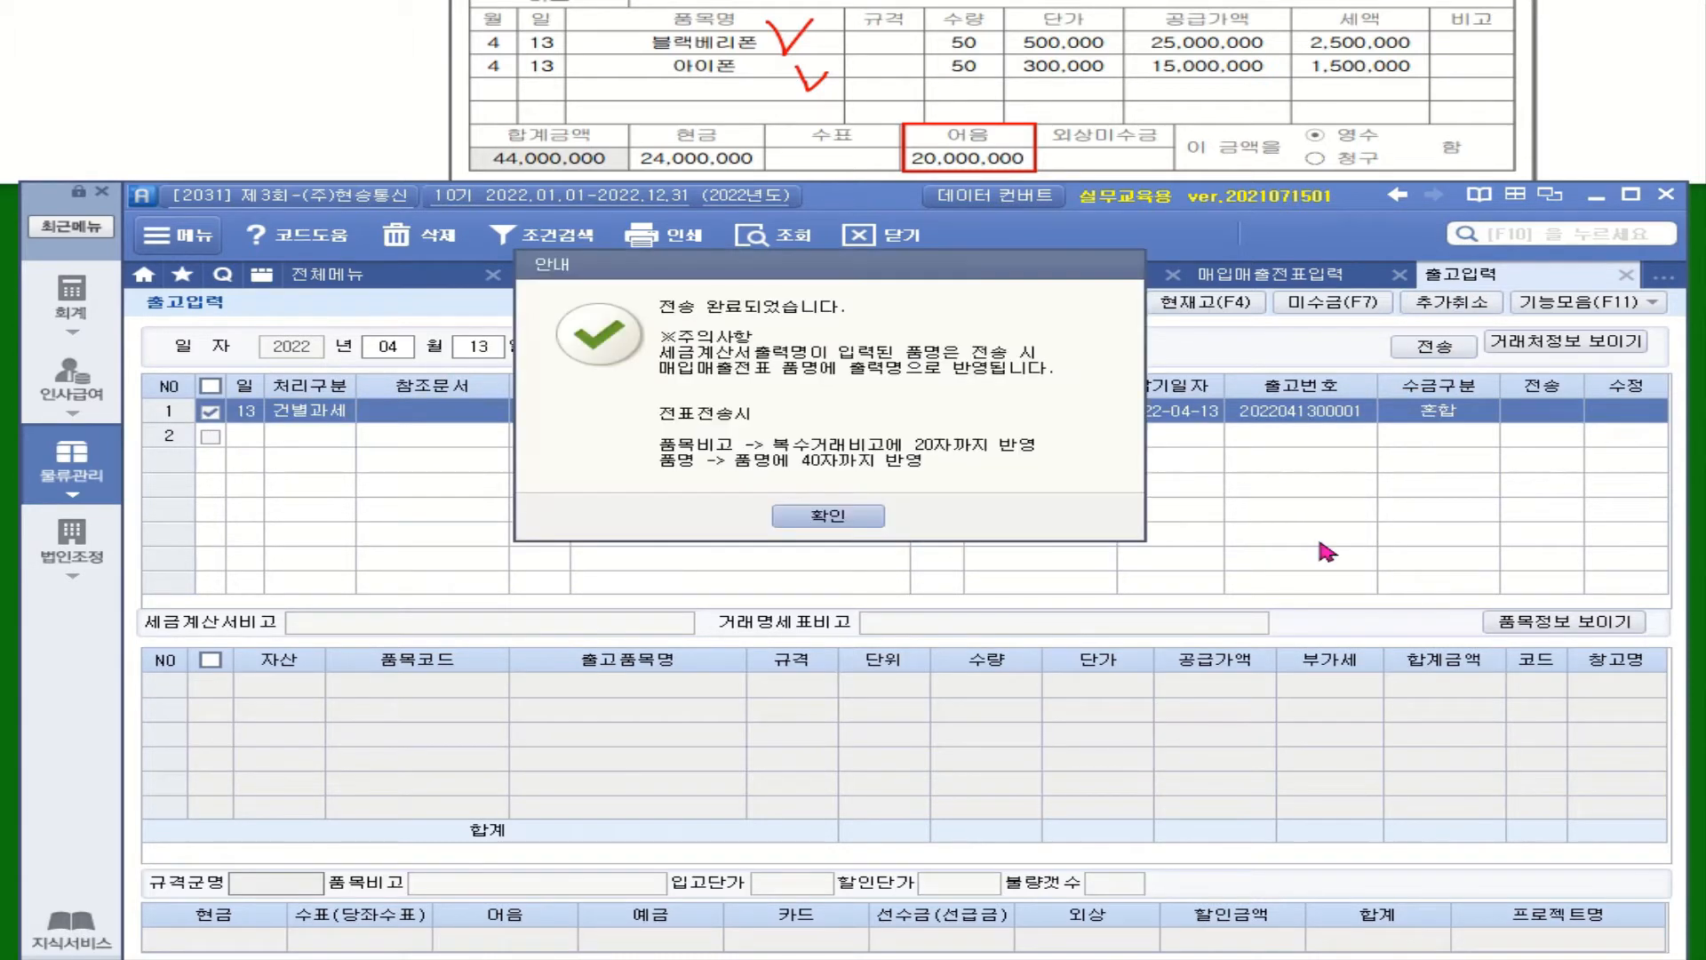
pyautogui.click(827, 517)
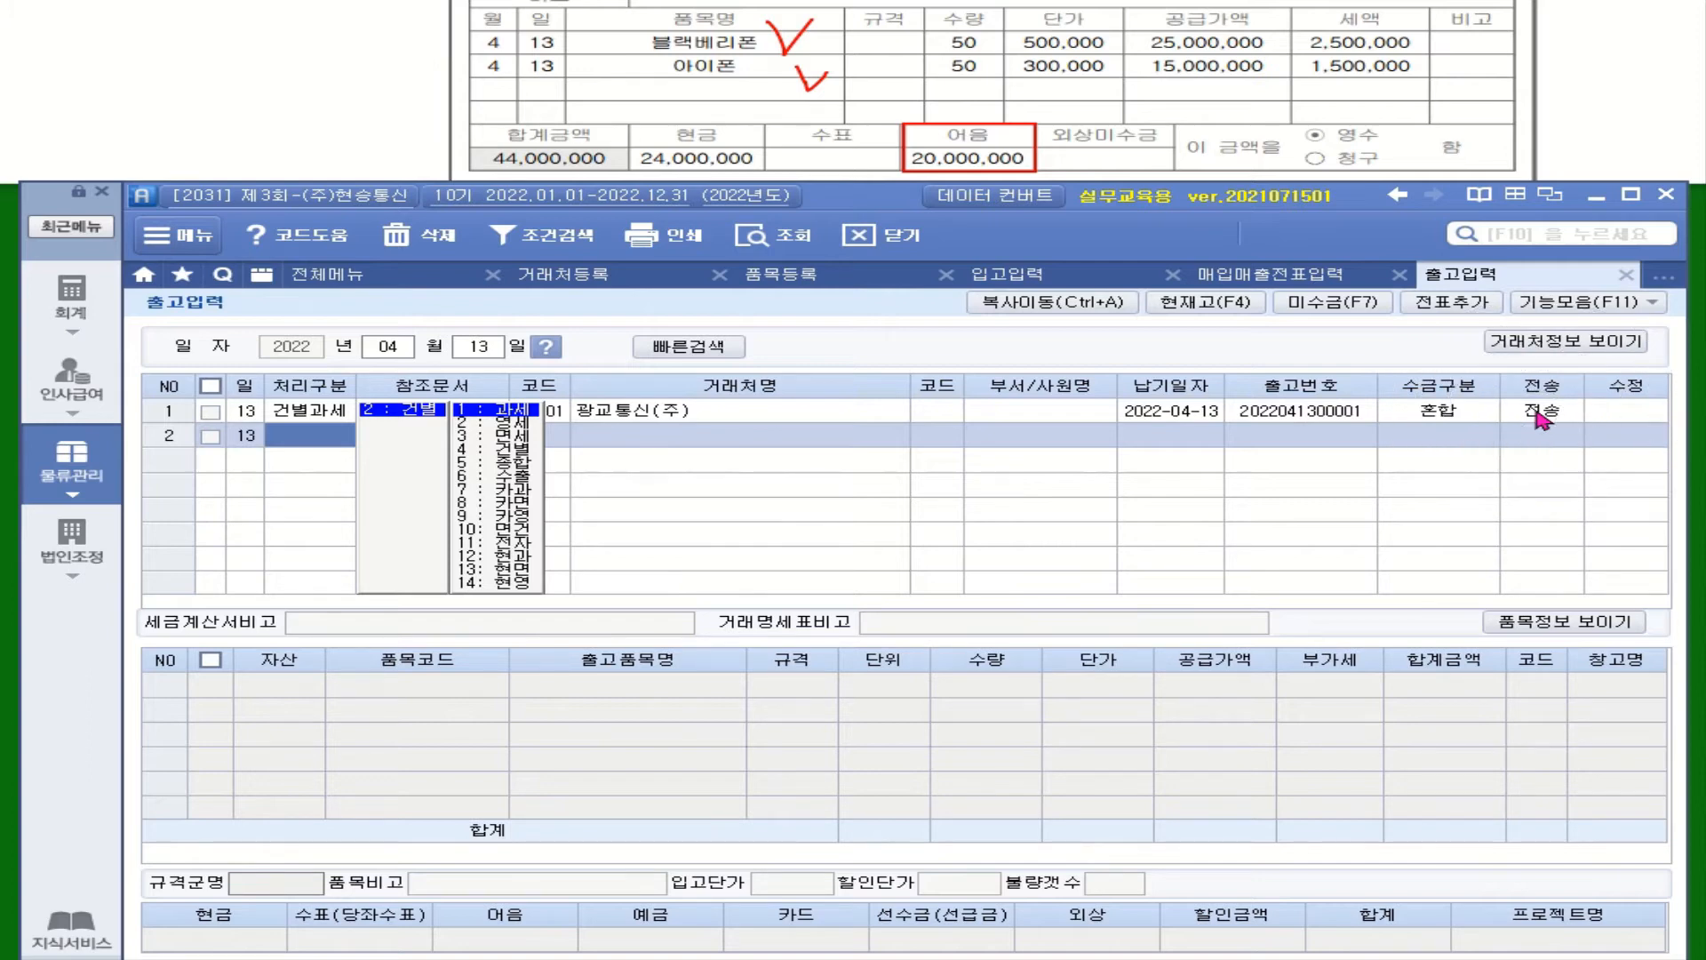
pyautogui.click(69, 307)
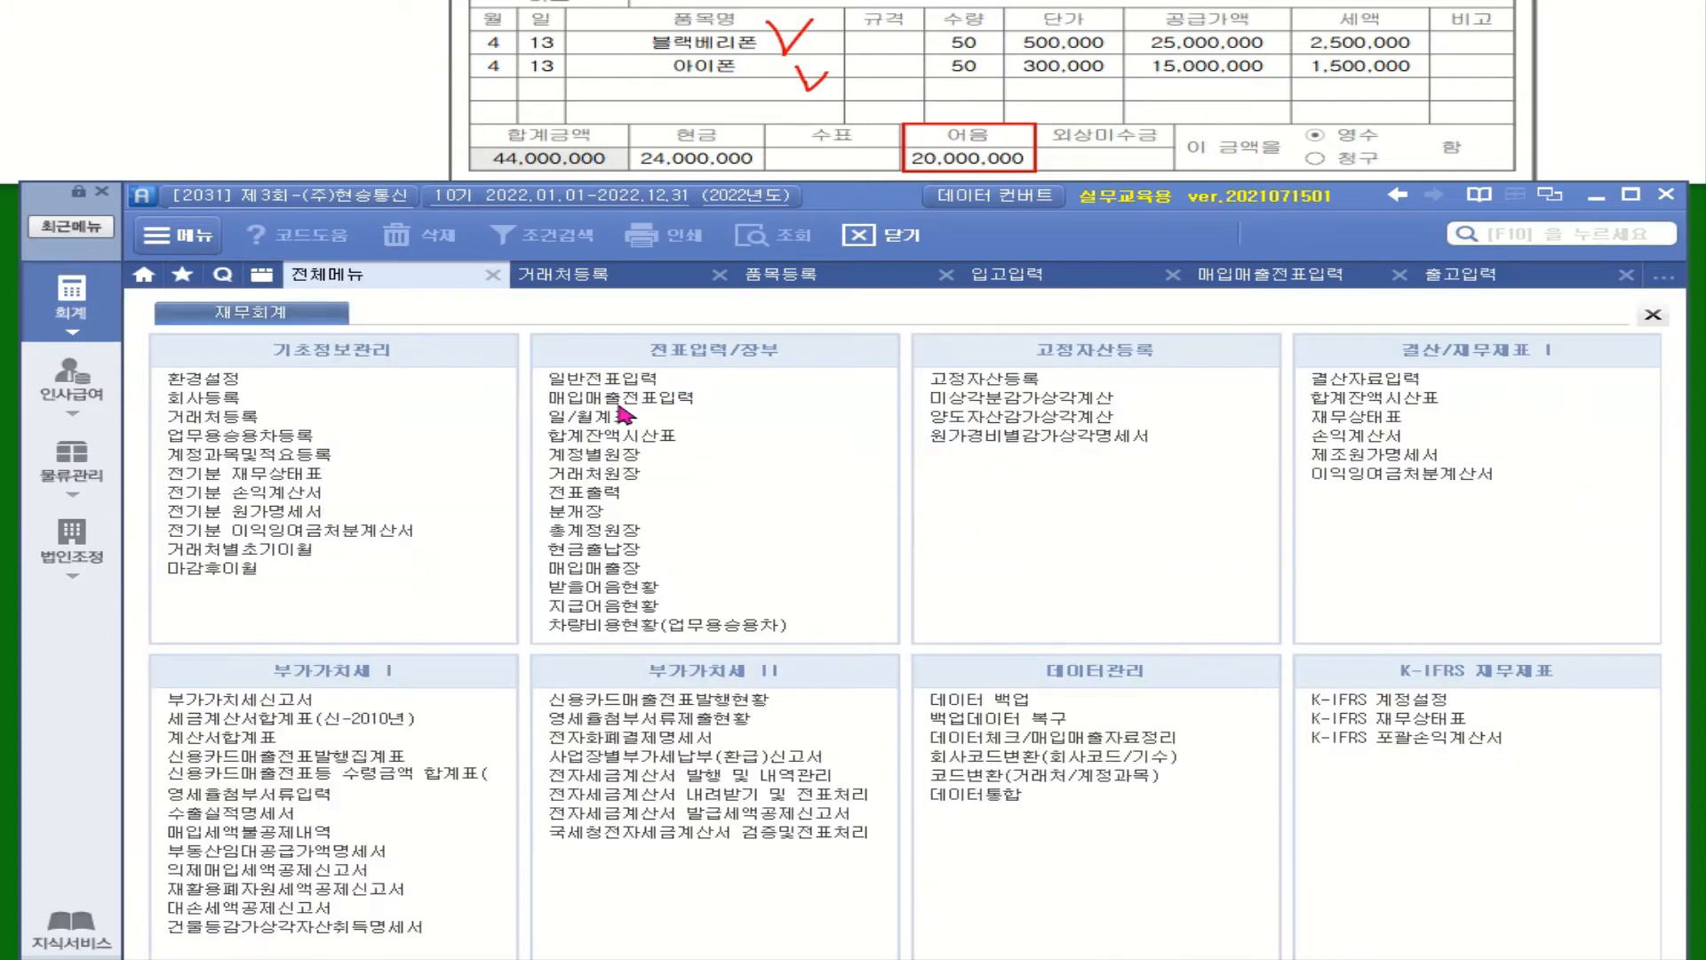
# Open 매입매출전표입력 for day 13 and select the 블랙베리폰외 sale to show its journal lines
pyautogui.click(618, 400)
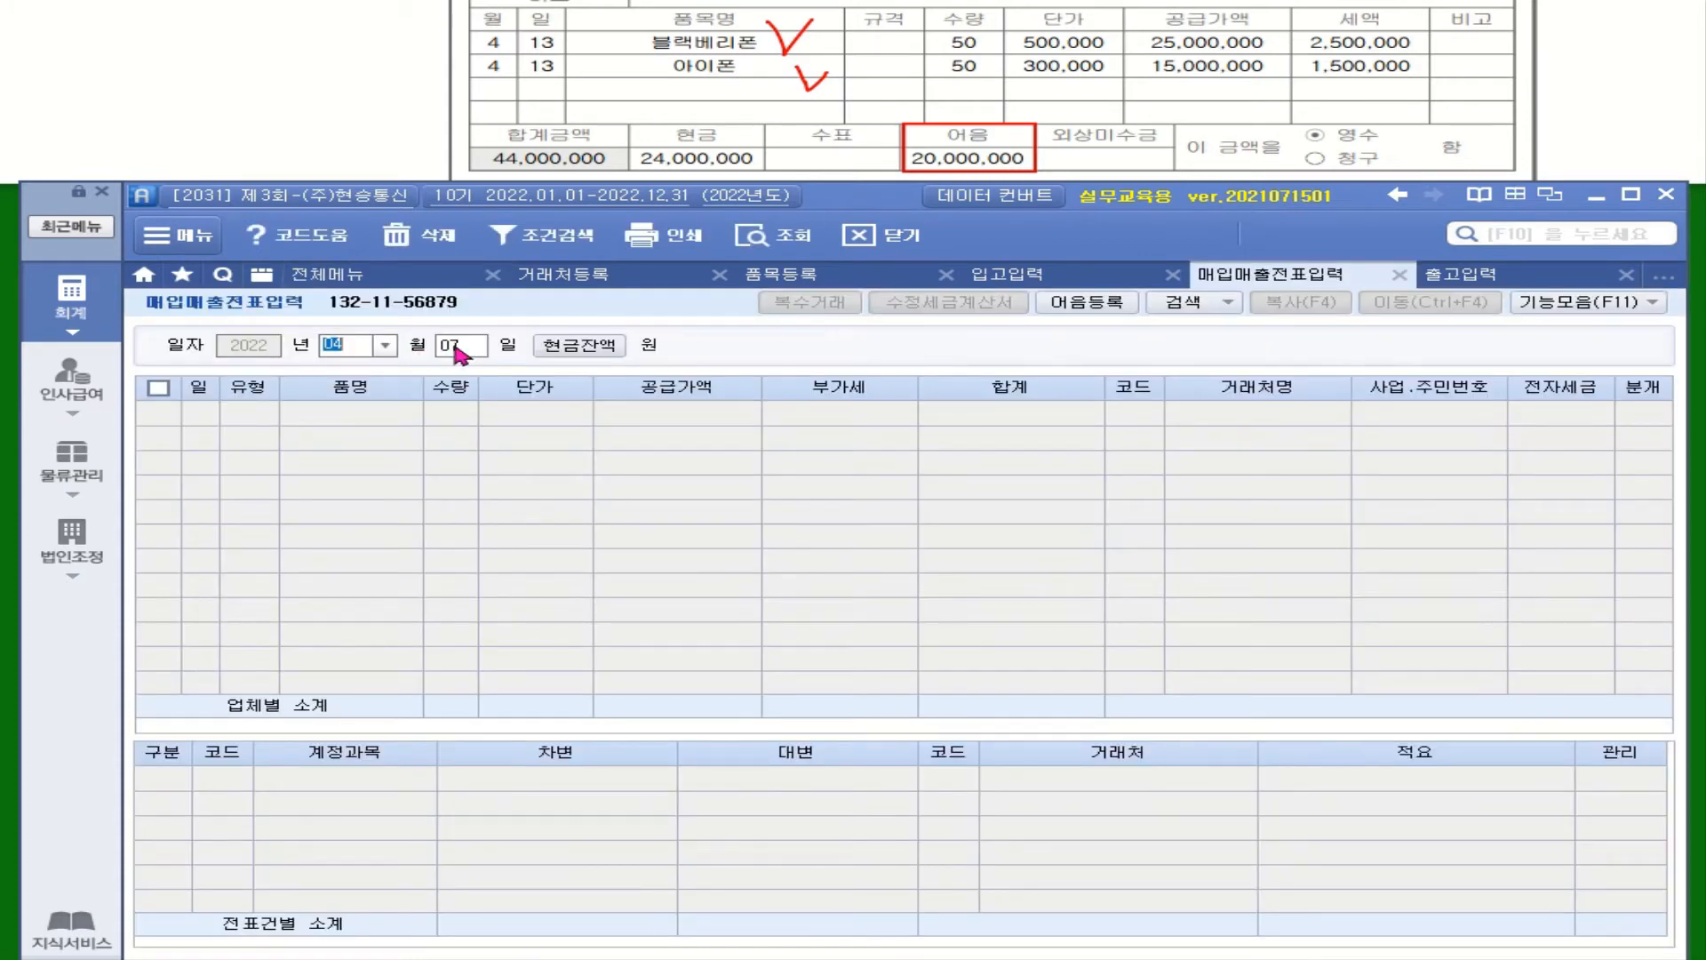
pyautogui.press('Return')
pyautogui.write('13')
pyautogui.press('Return')
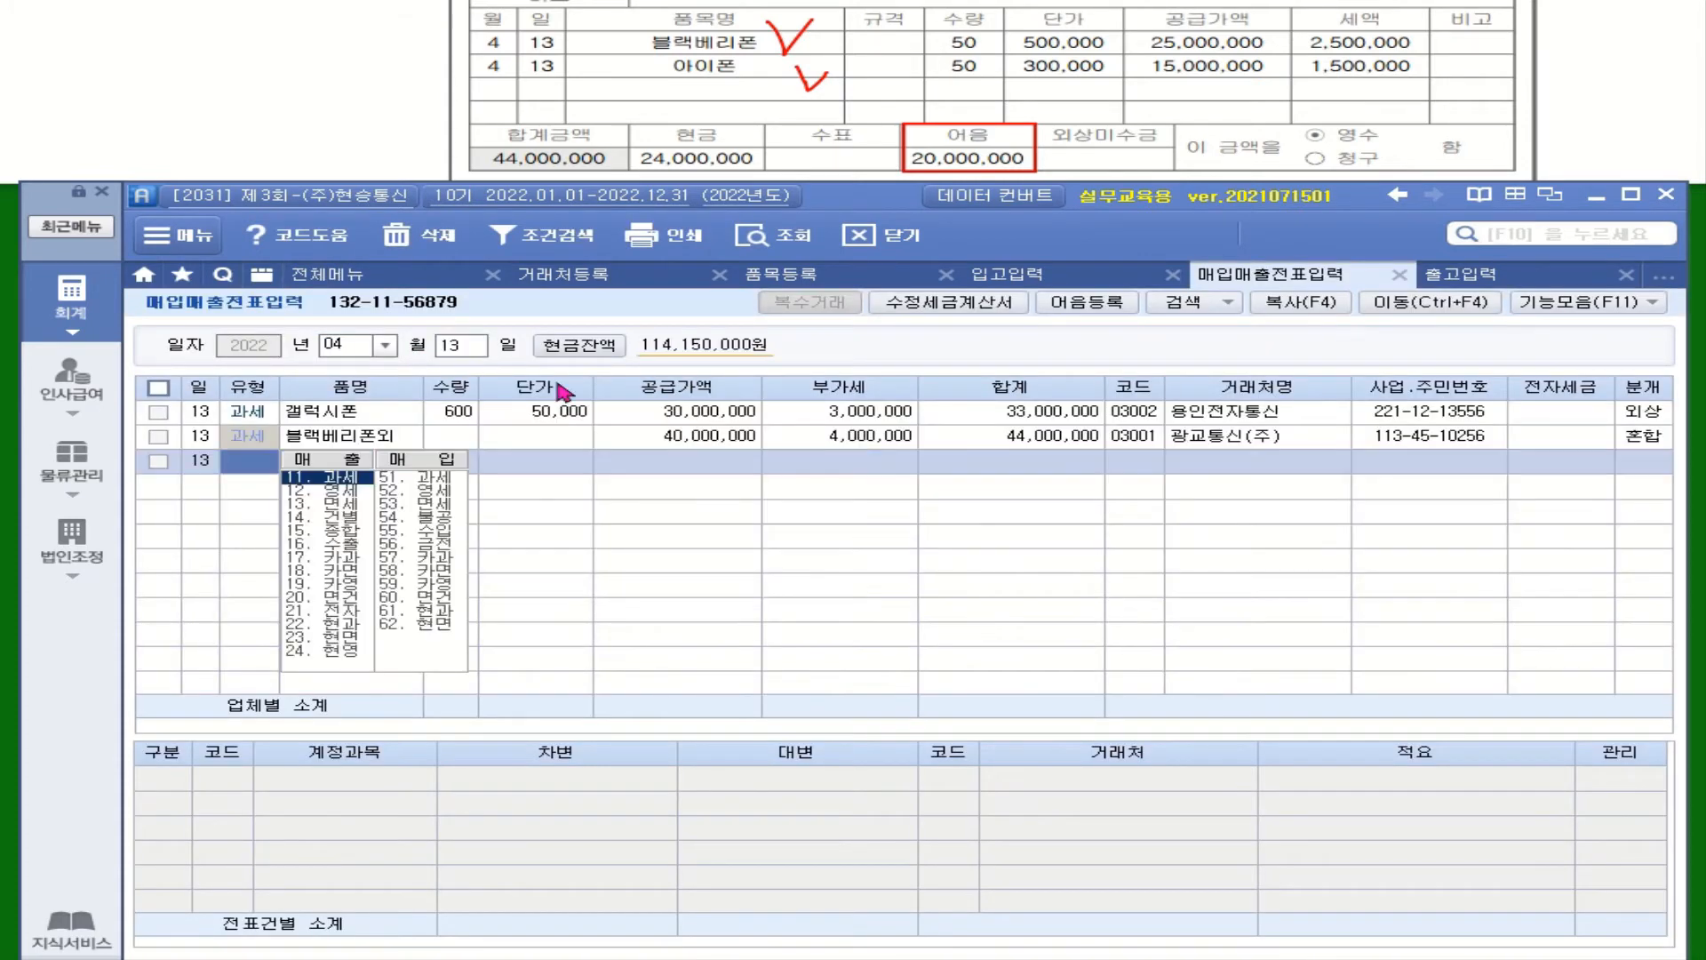
pyautogui.click(366, 435)
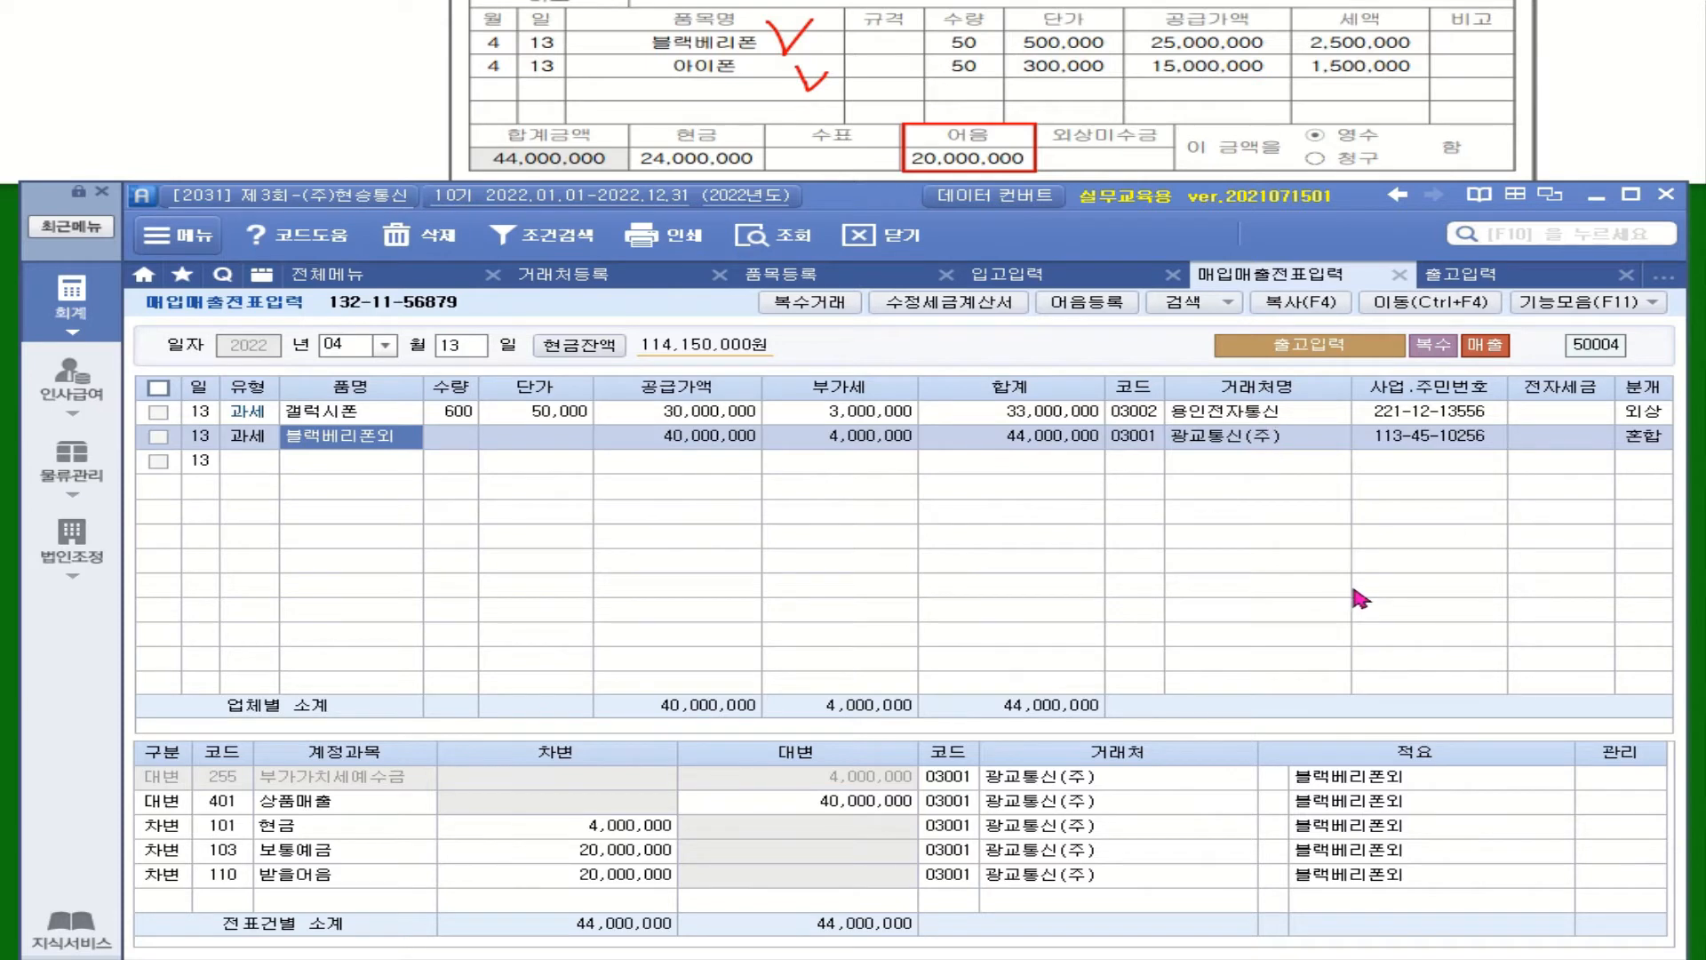
# Set the 블랙베리폰외 sale's 전자세금 to 1 (전자입력)
pyautogui.click(1545, 438)
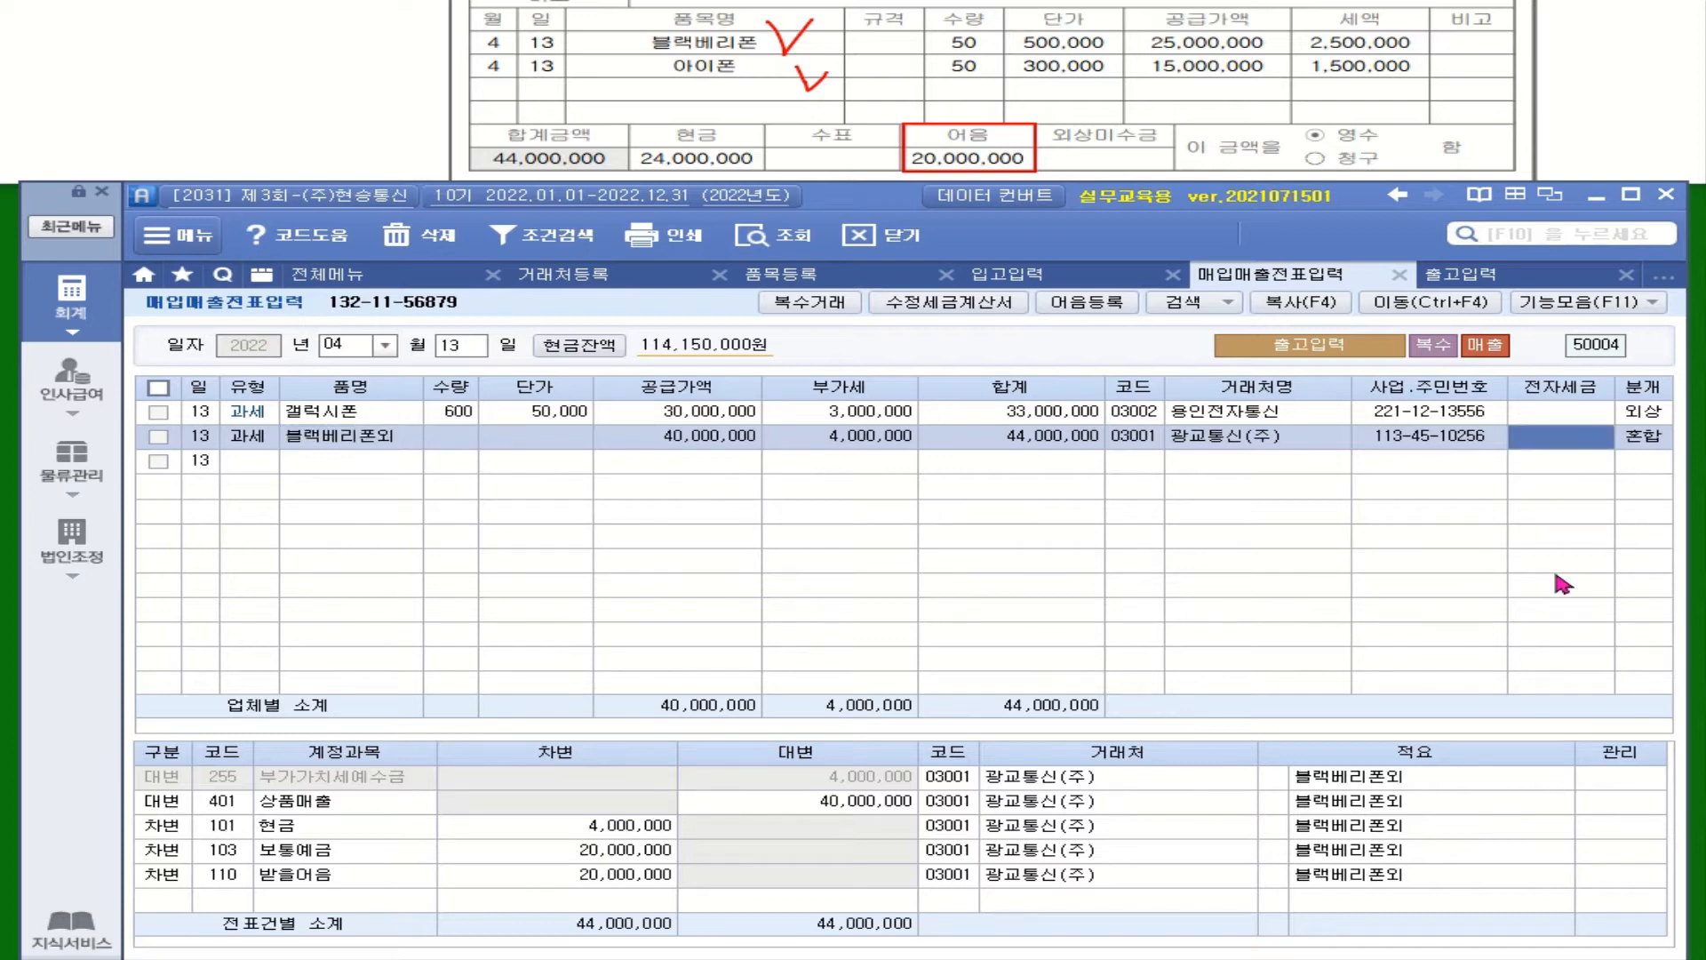
pyautogui.write('1')
pyautogui.press('Return')
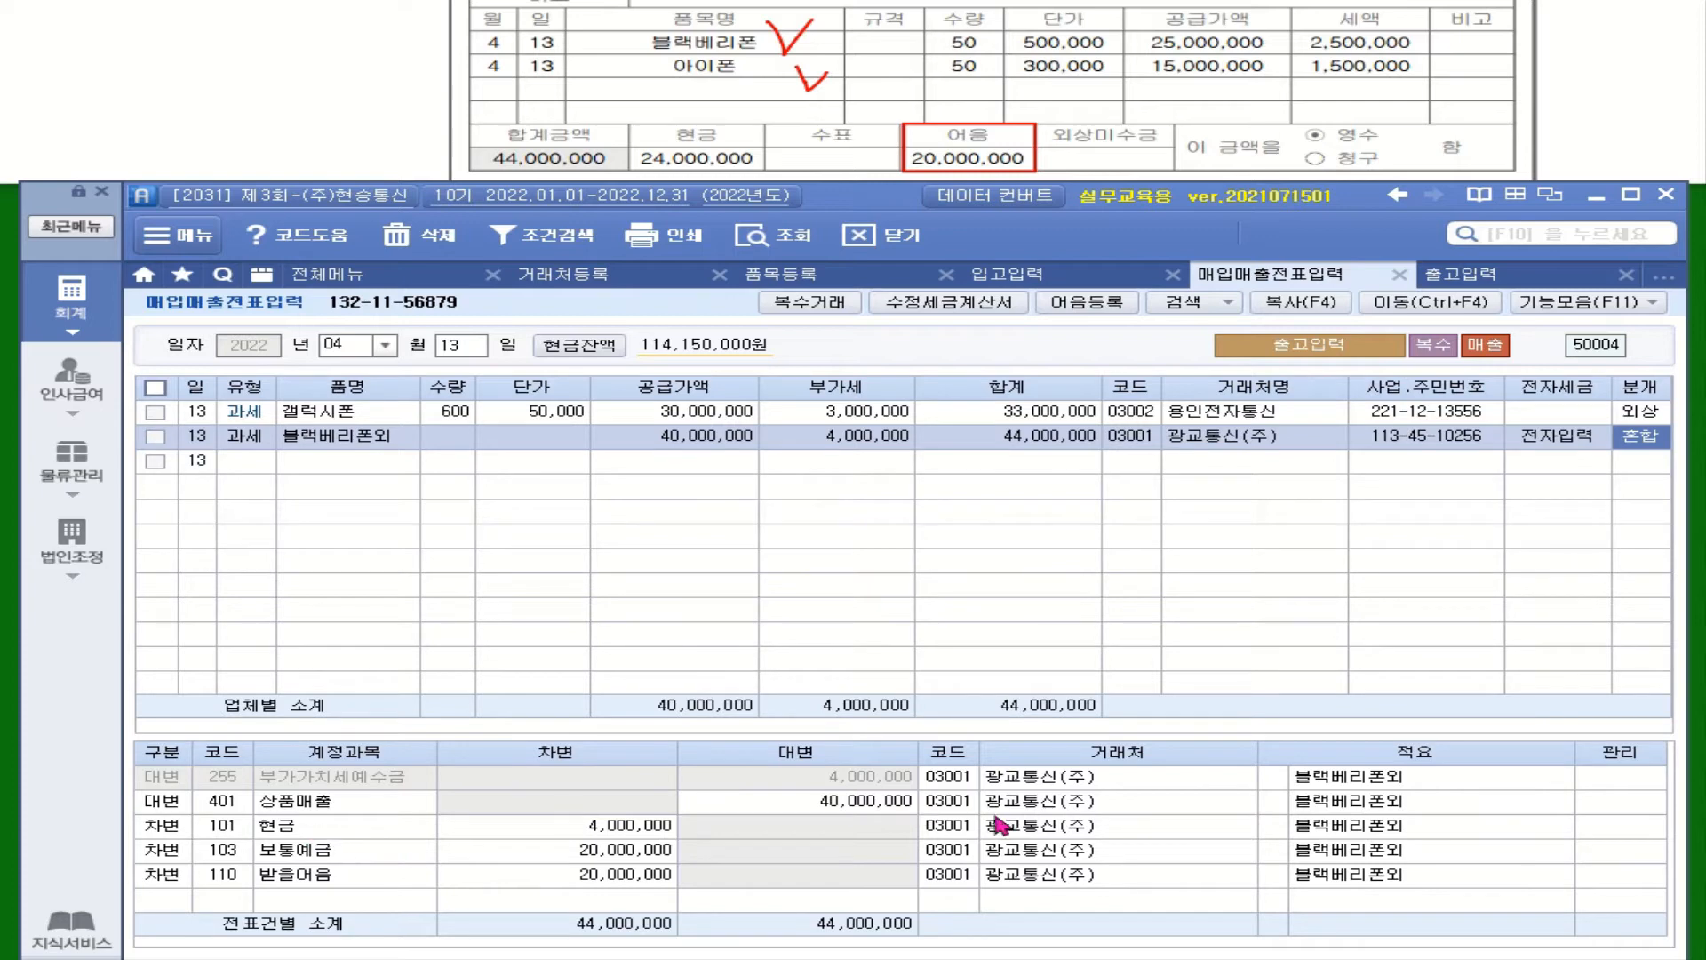
# Change the 보통예금 line's 거래처 to 98001 기업은행(보통), then select the 받을어음 line
pyautogui.click(296, 855)
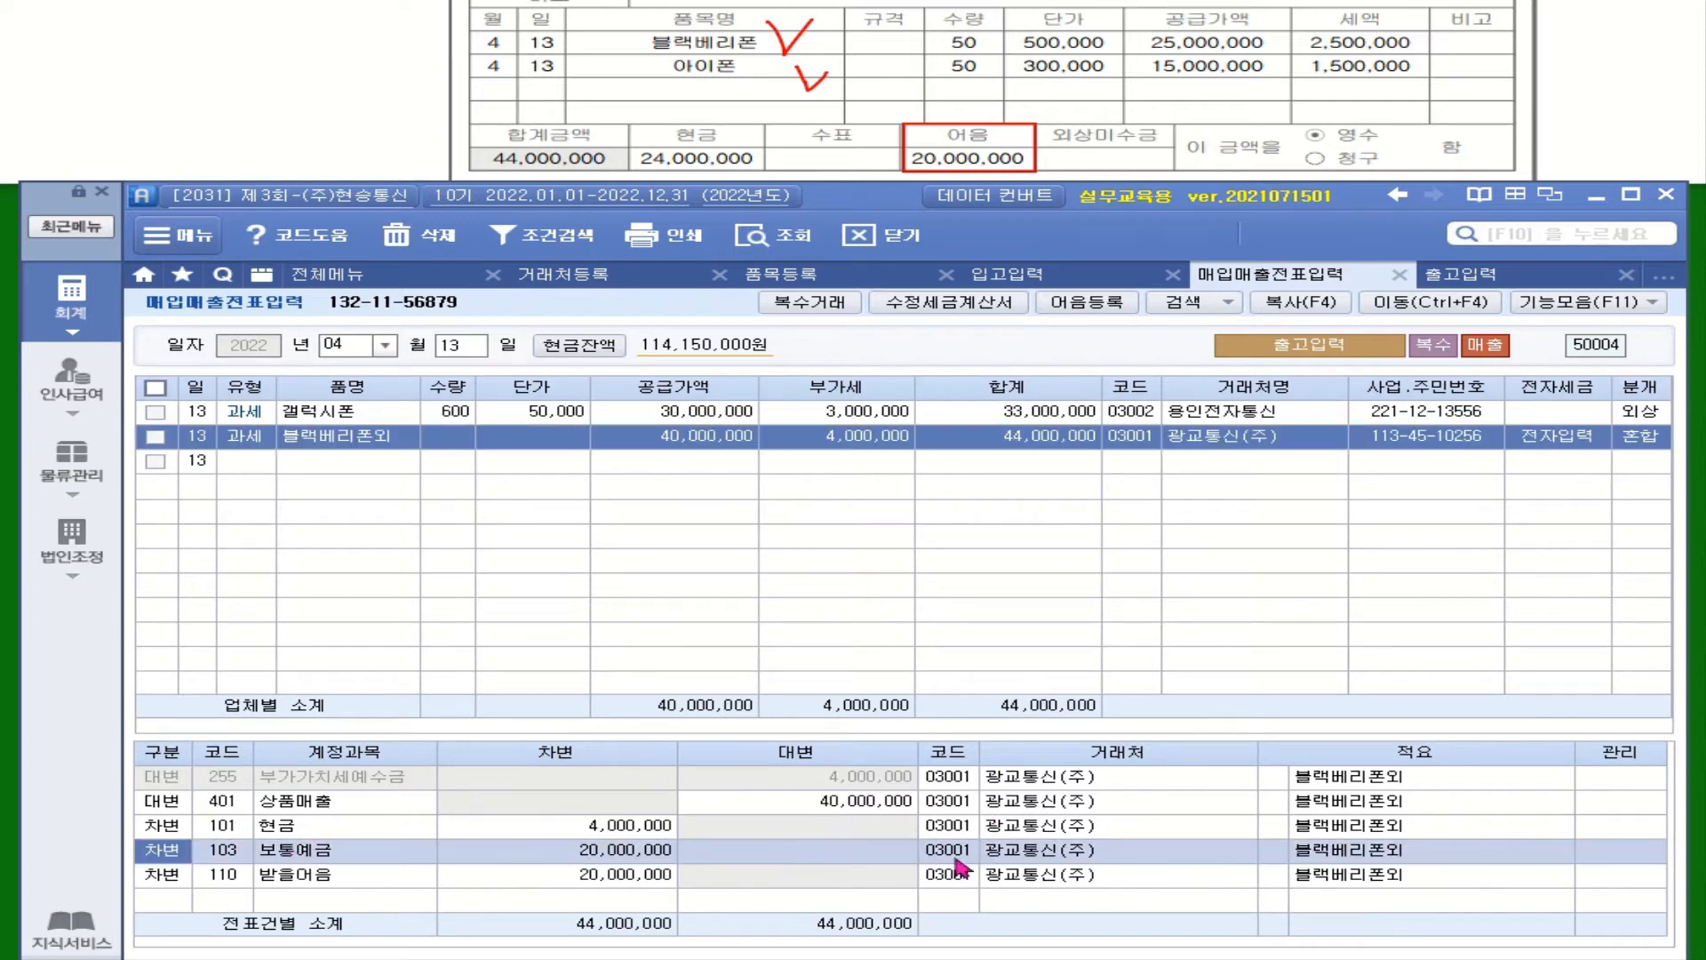
pyautogui.click(953, 853)
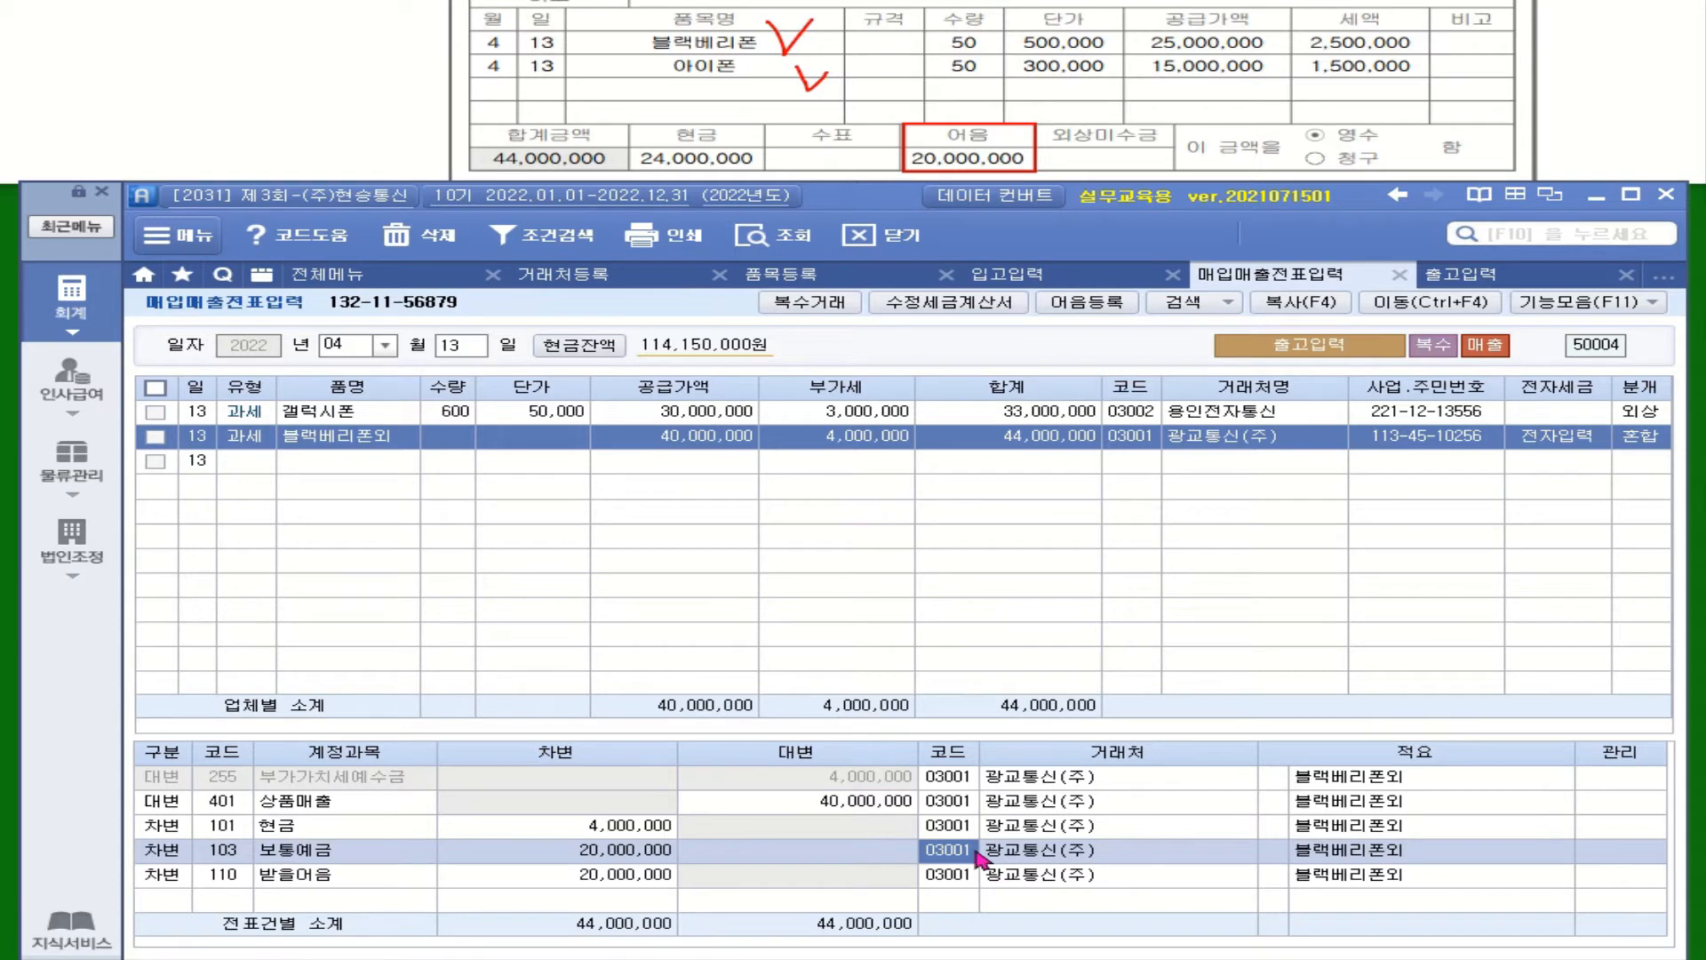
pyautogui.write('기업')
pyautogui.press('Return')
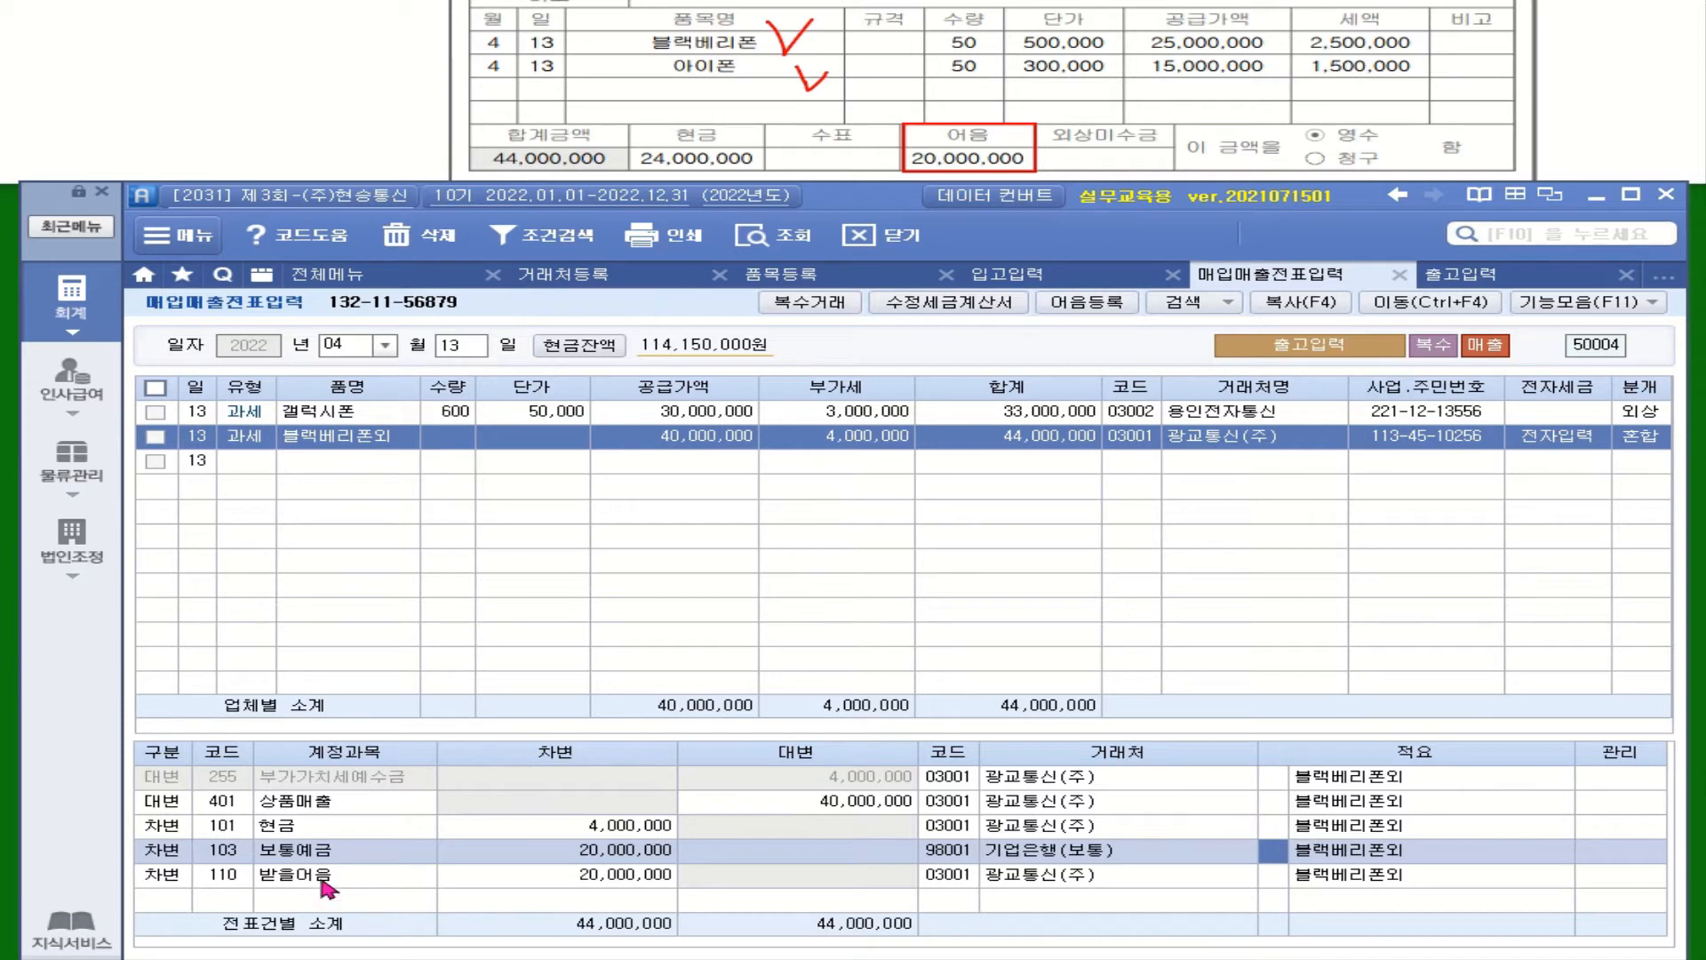
pyautogui.press('Down')
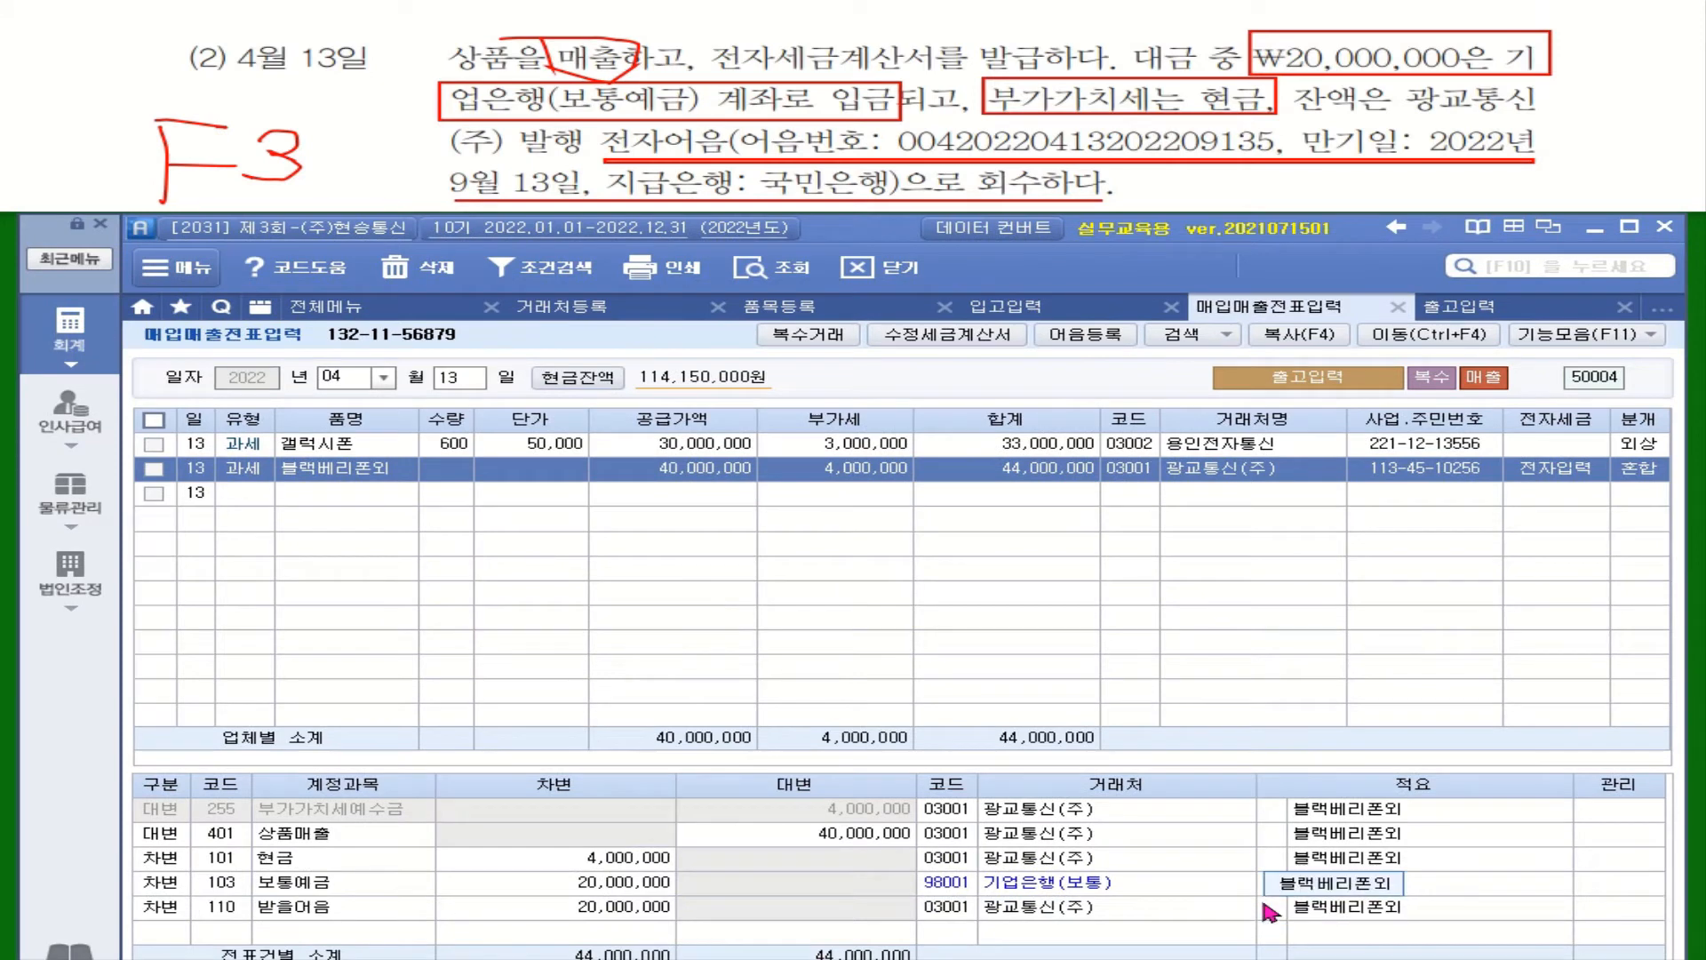
pyautogui.click(1267, 875)
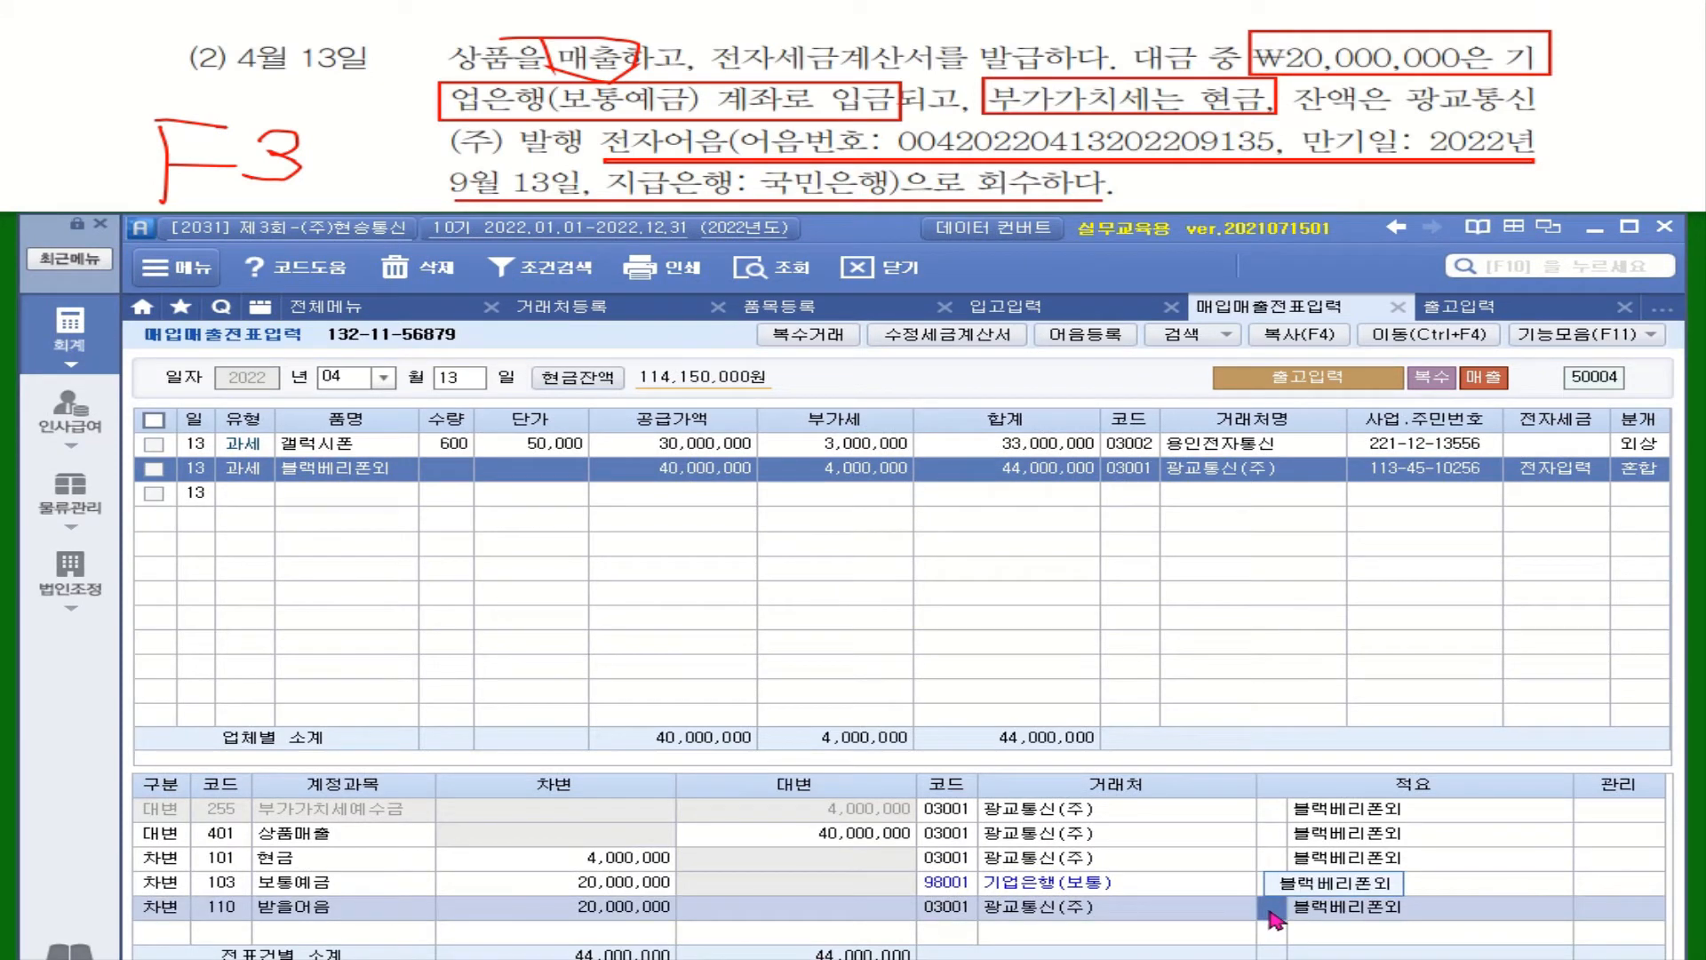
pyautogui.press('F3')
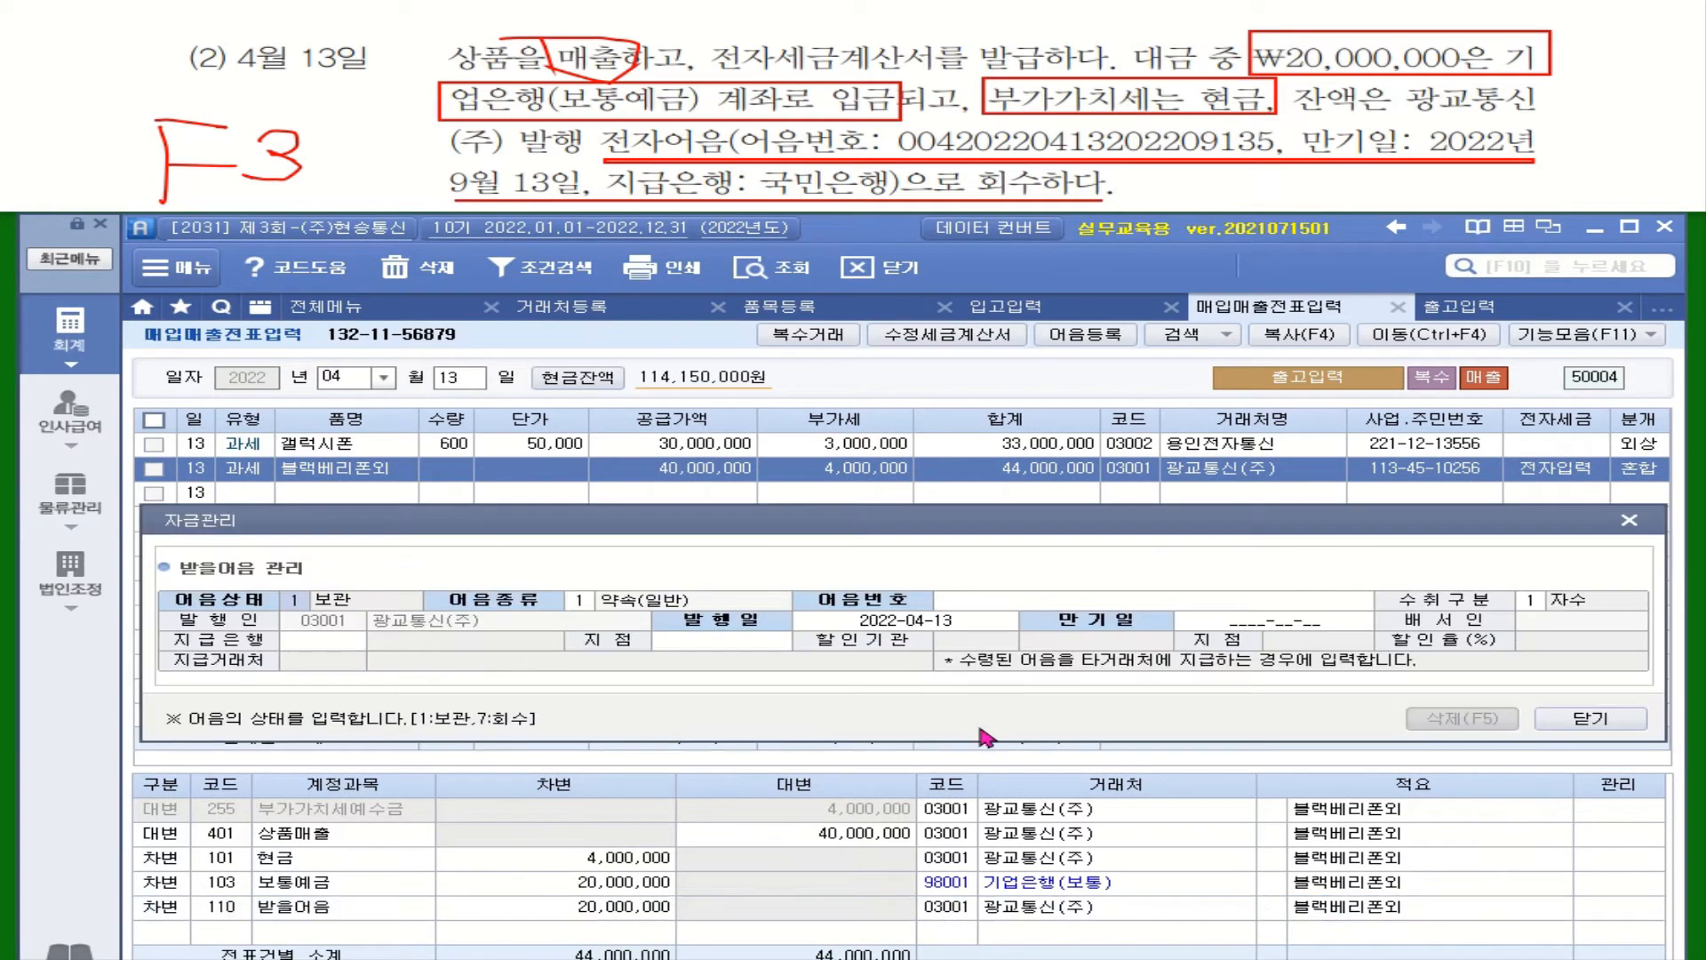
pyautogui.press('ctrl')
pyautogui.press('ctrl')
pyautogui.press('ctrl')
pyautogui.press('ctrl')
pyautogui.click(582, 605)
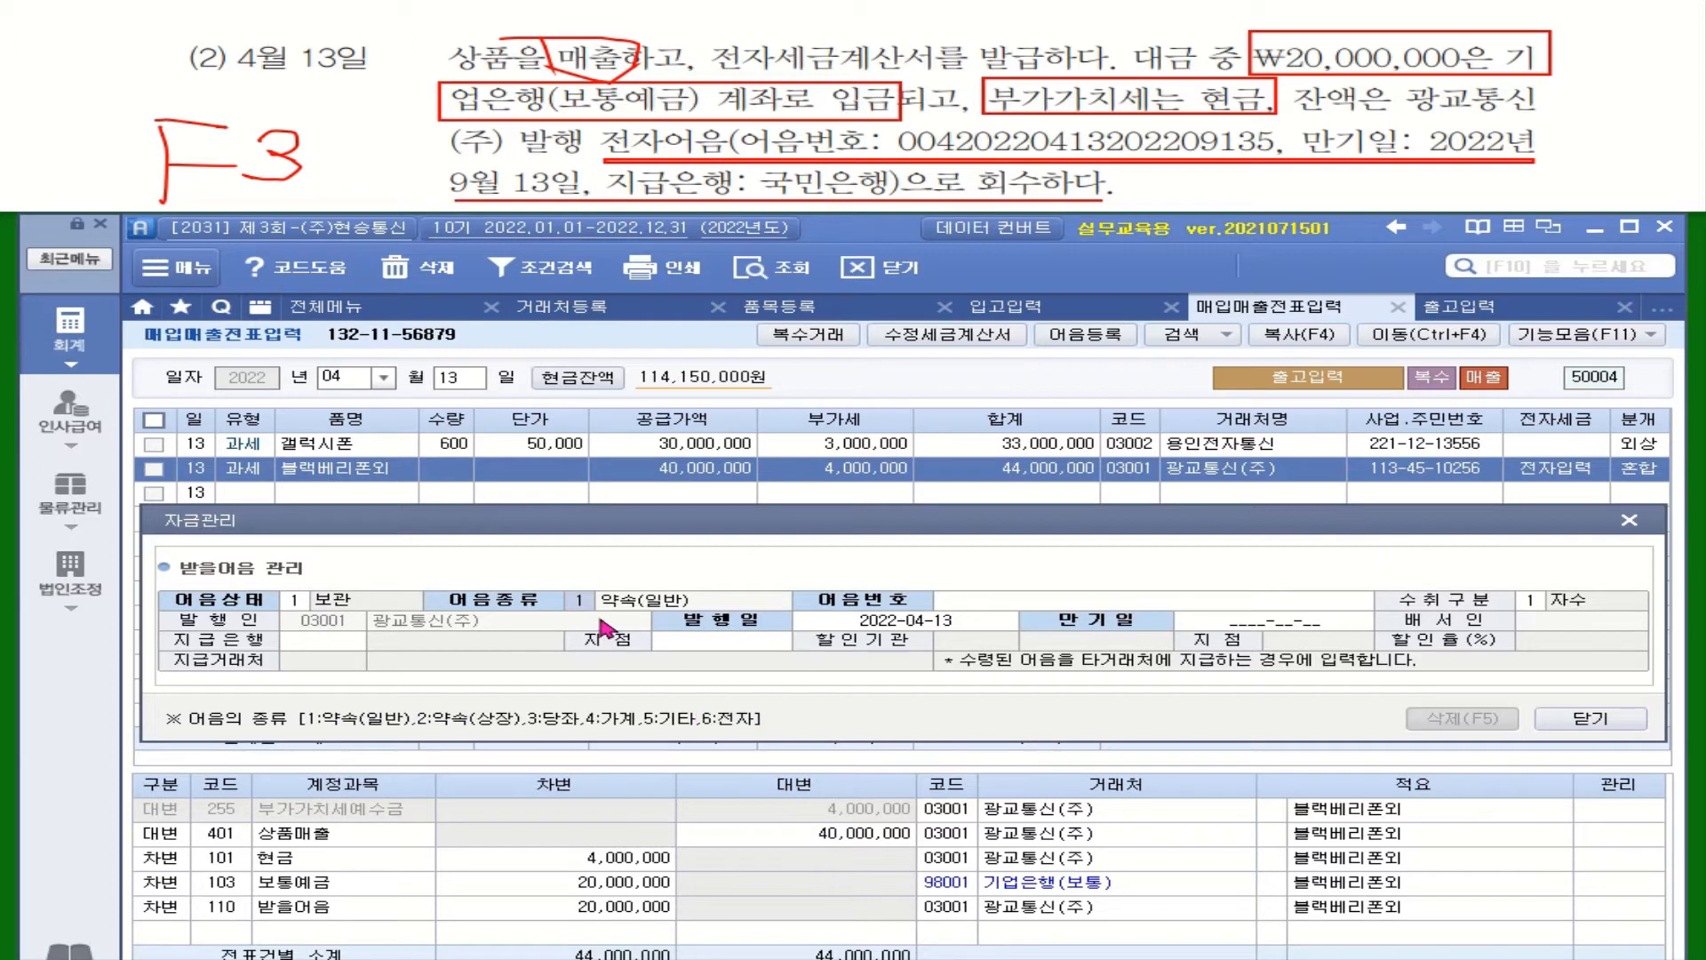
pyautogui.write('6')
pyautogui.press('Return')
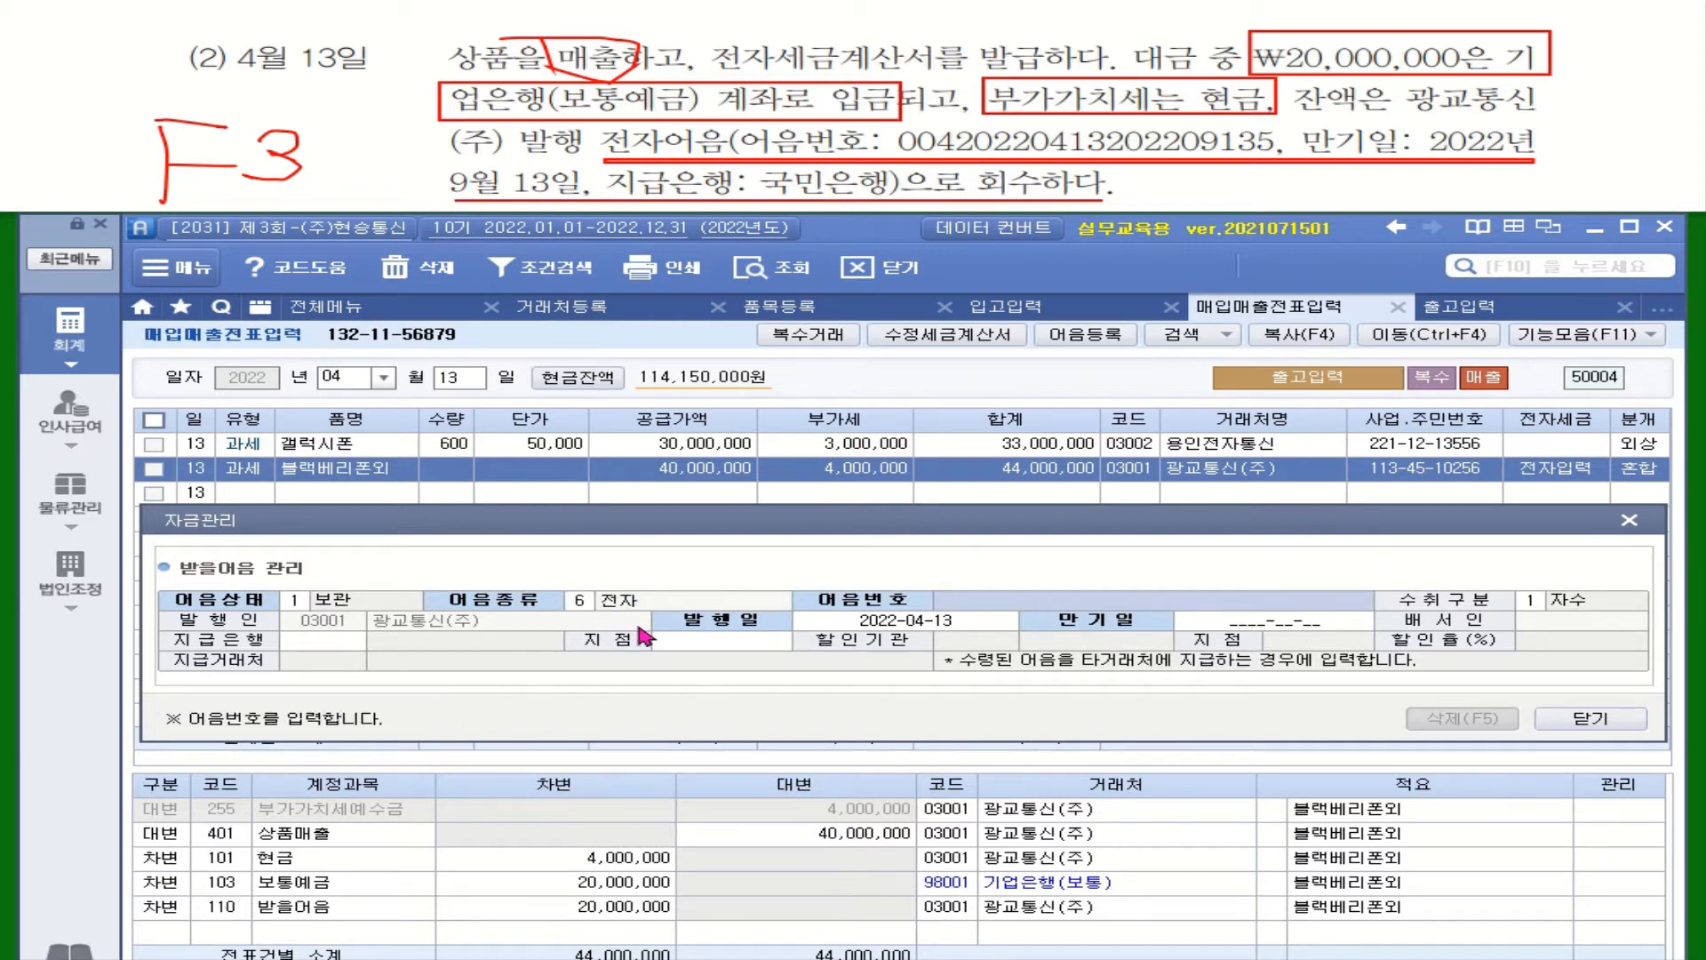
pyautogui.write('004')
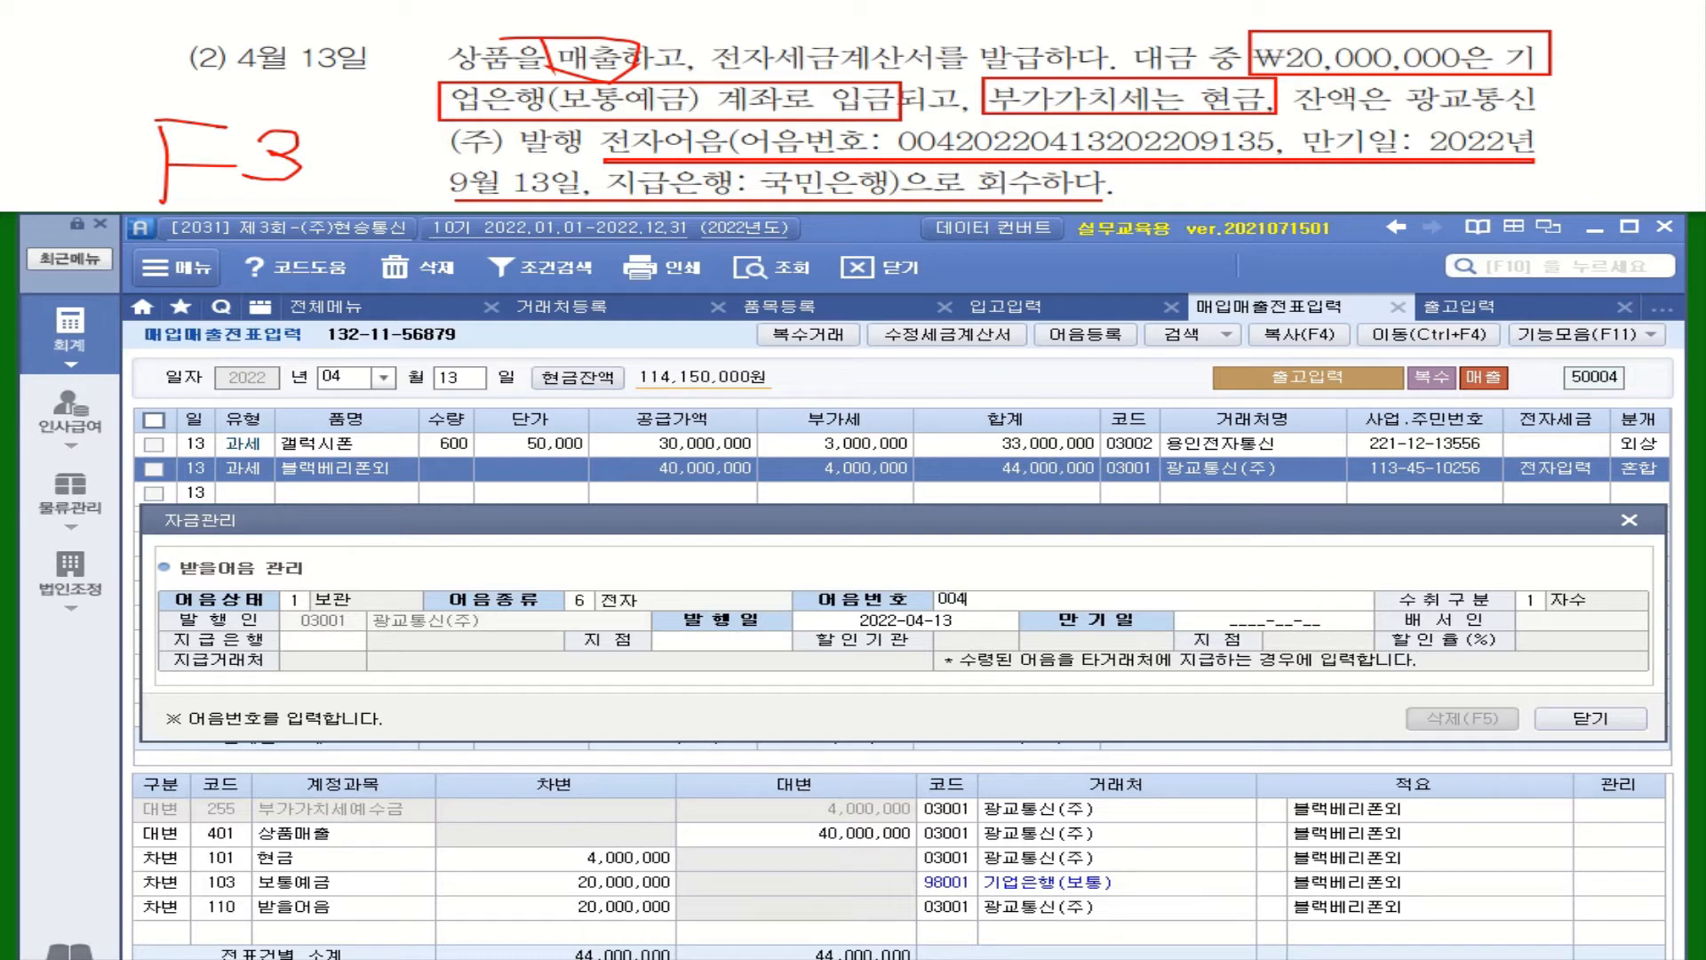
pyautogui.write('20220413202209135')
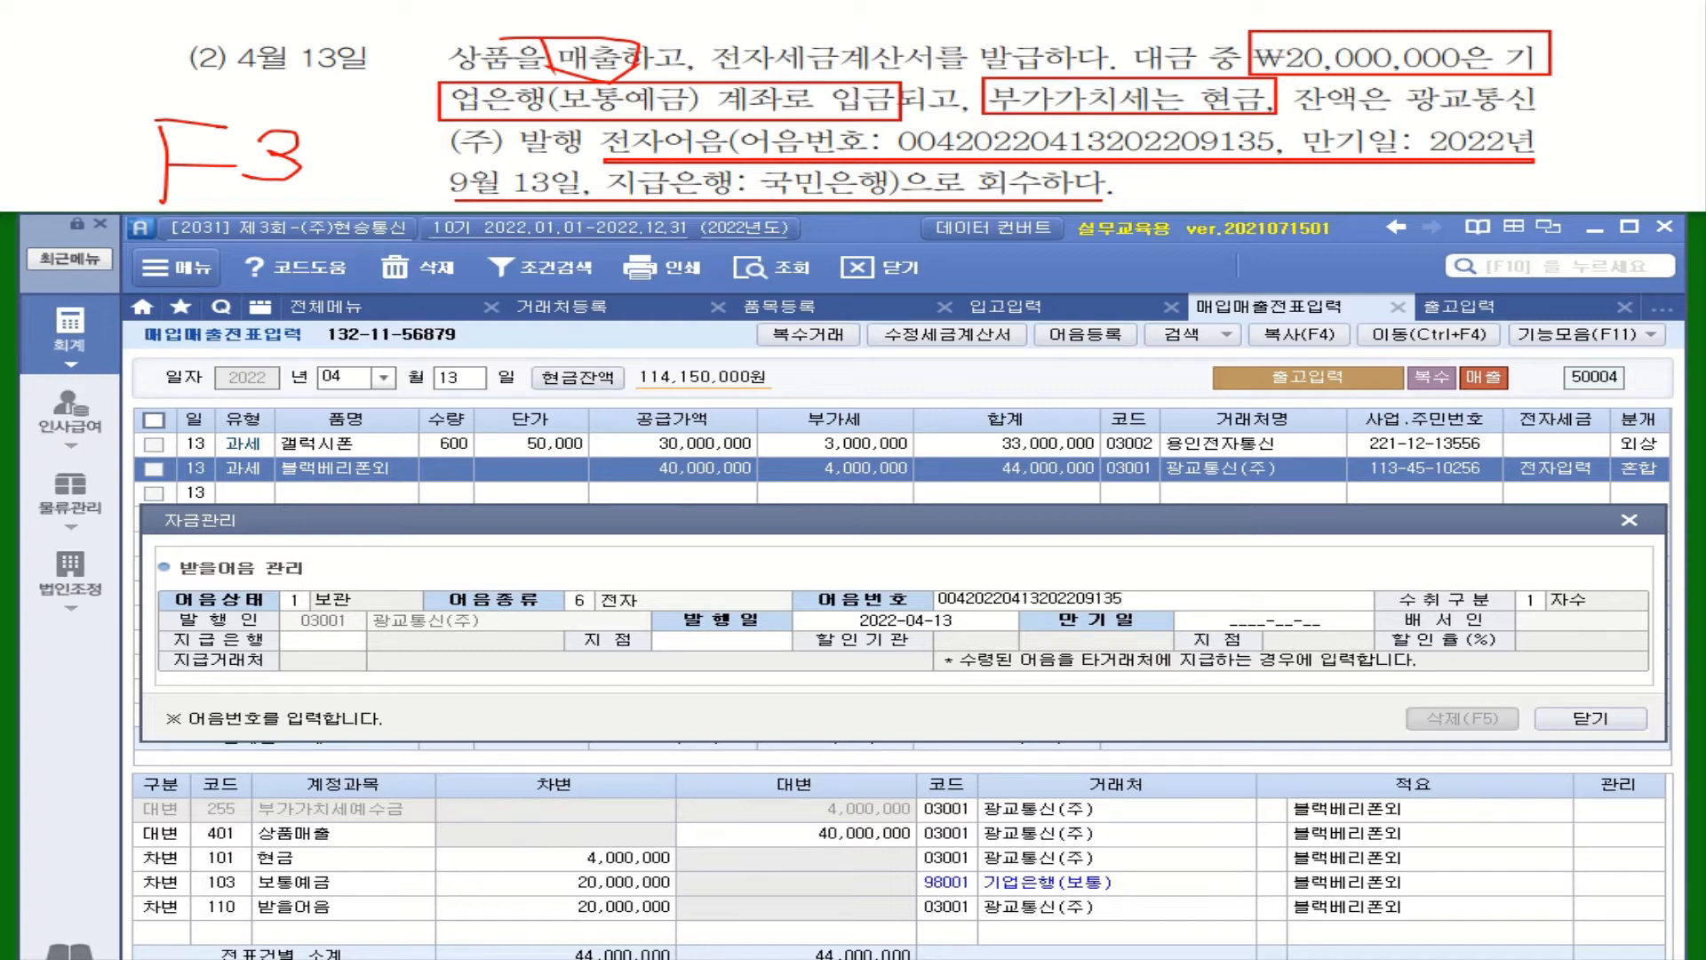
pyautogui.press('Return')
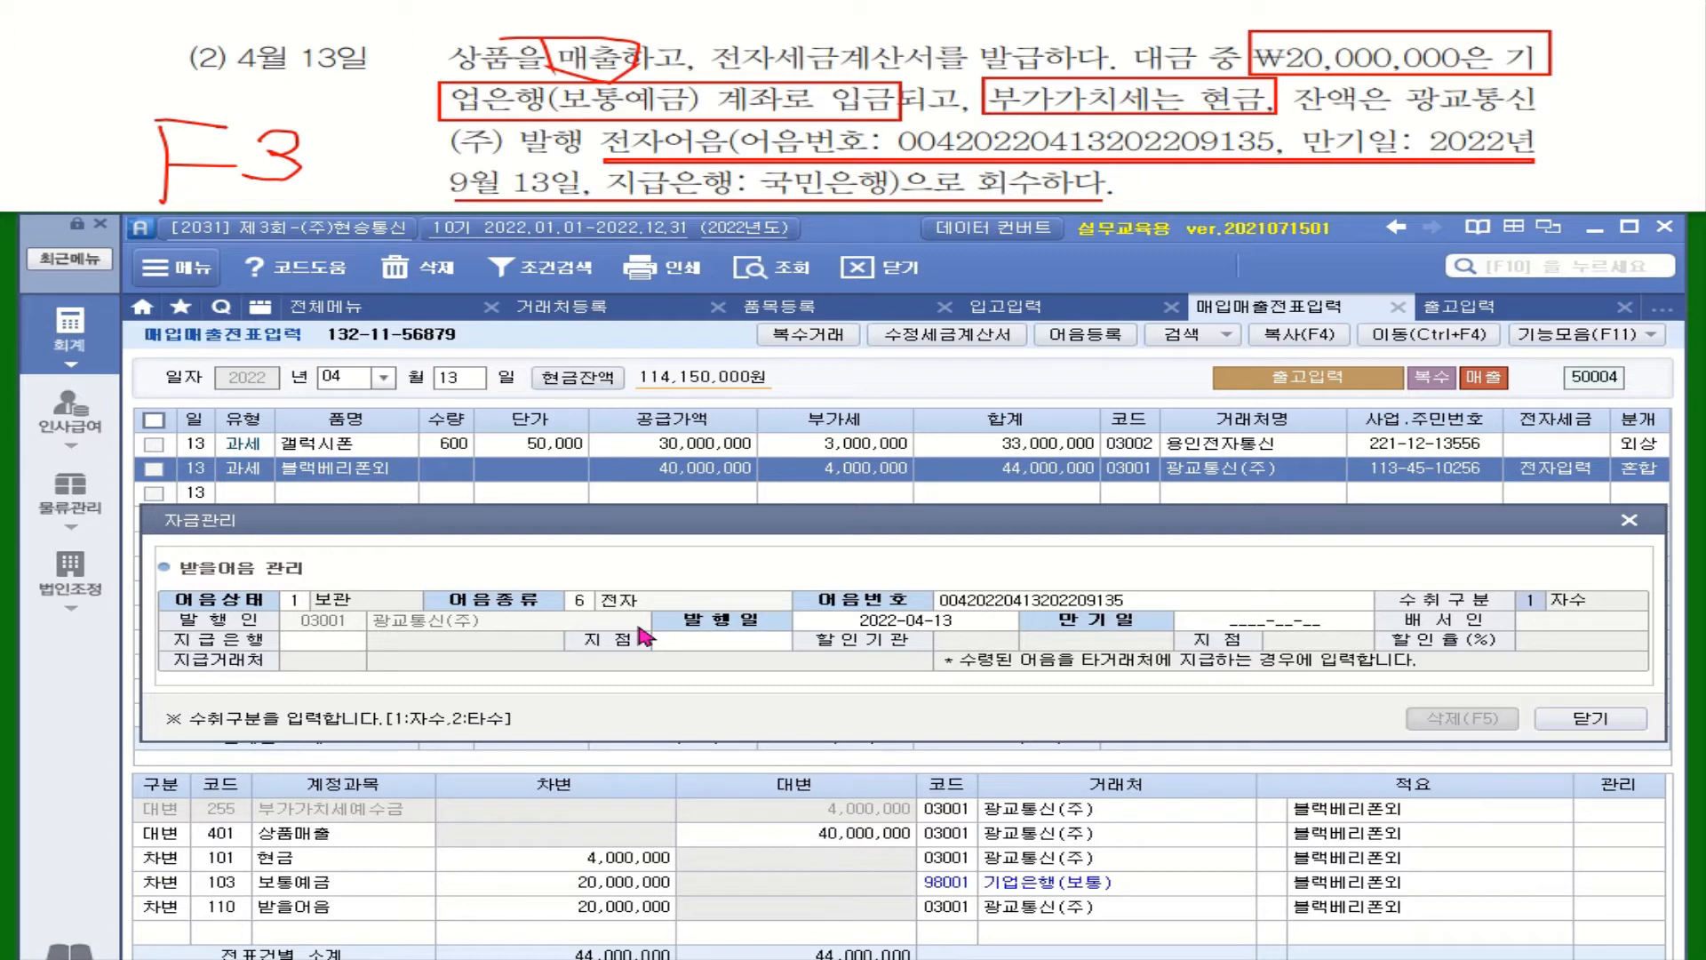
# Keep 자수 and issue date 2022-04-13, set maturity 2022-09-13 and paying bank 002 국민은행
pyautogui.press('Return')
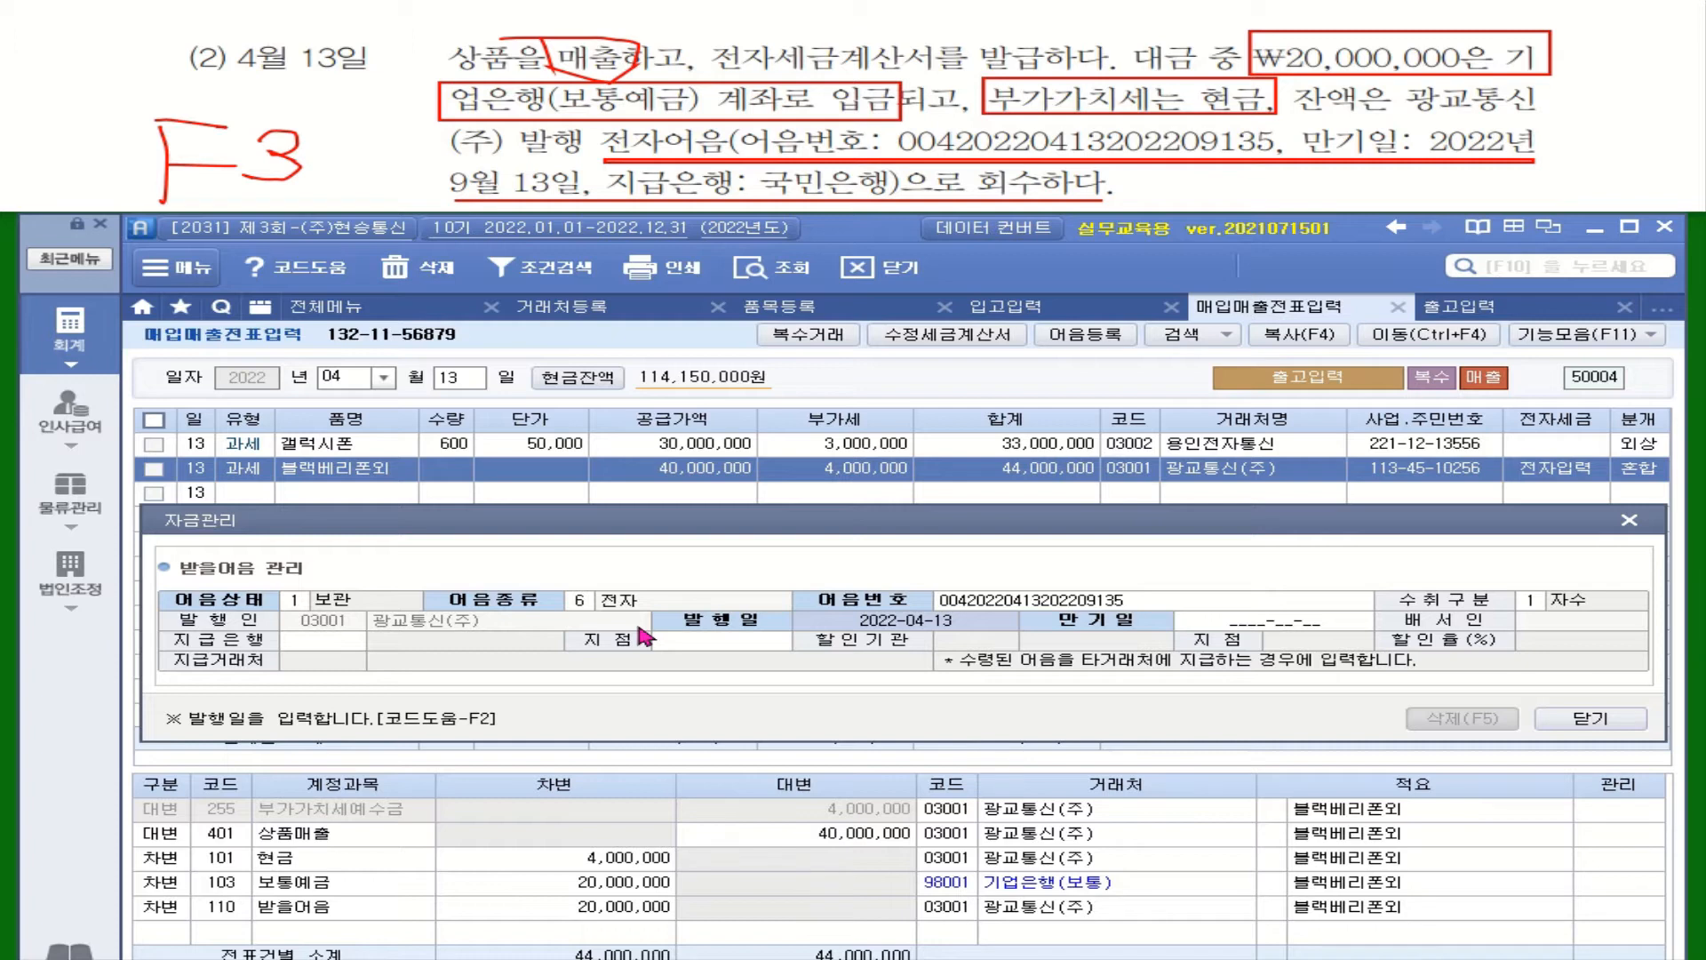
pyautogui.press('Return')
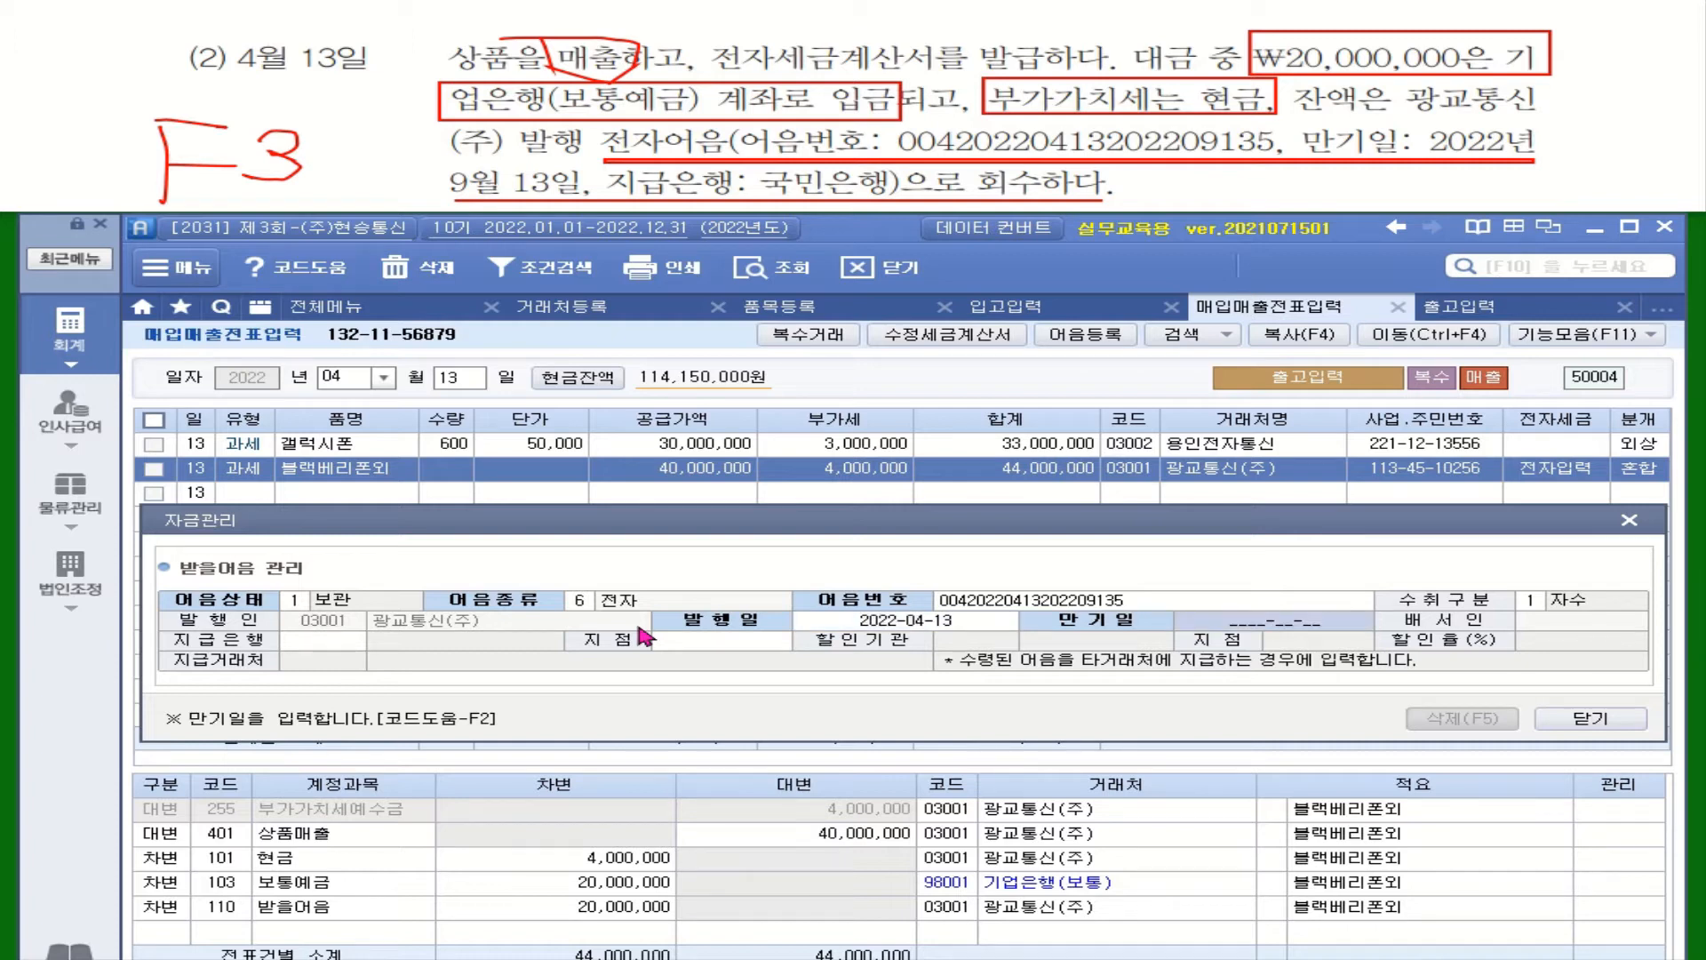
pyautogui.write('2022-')
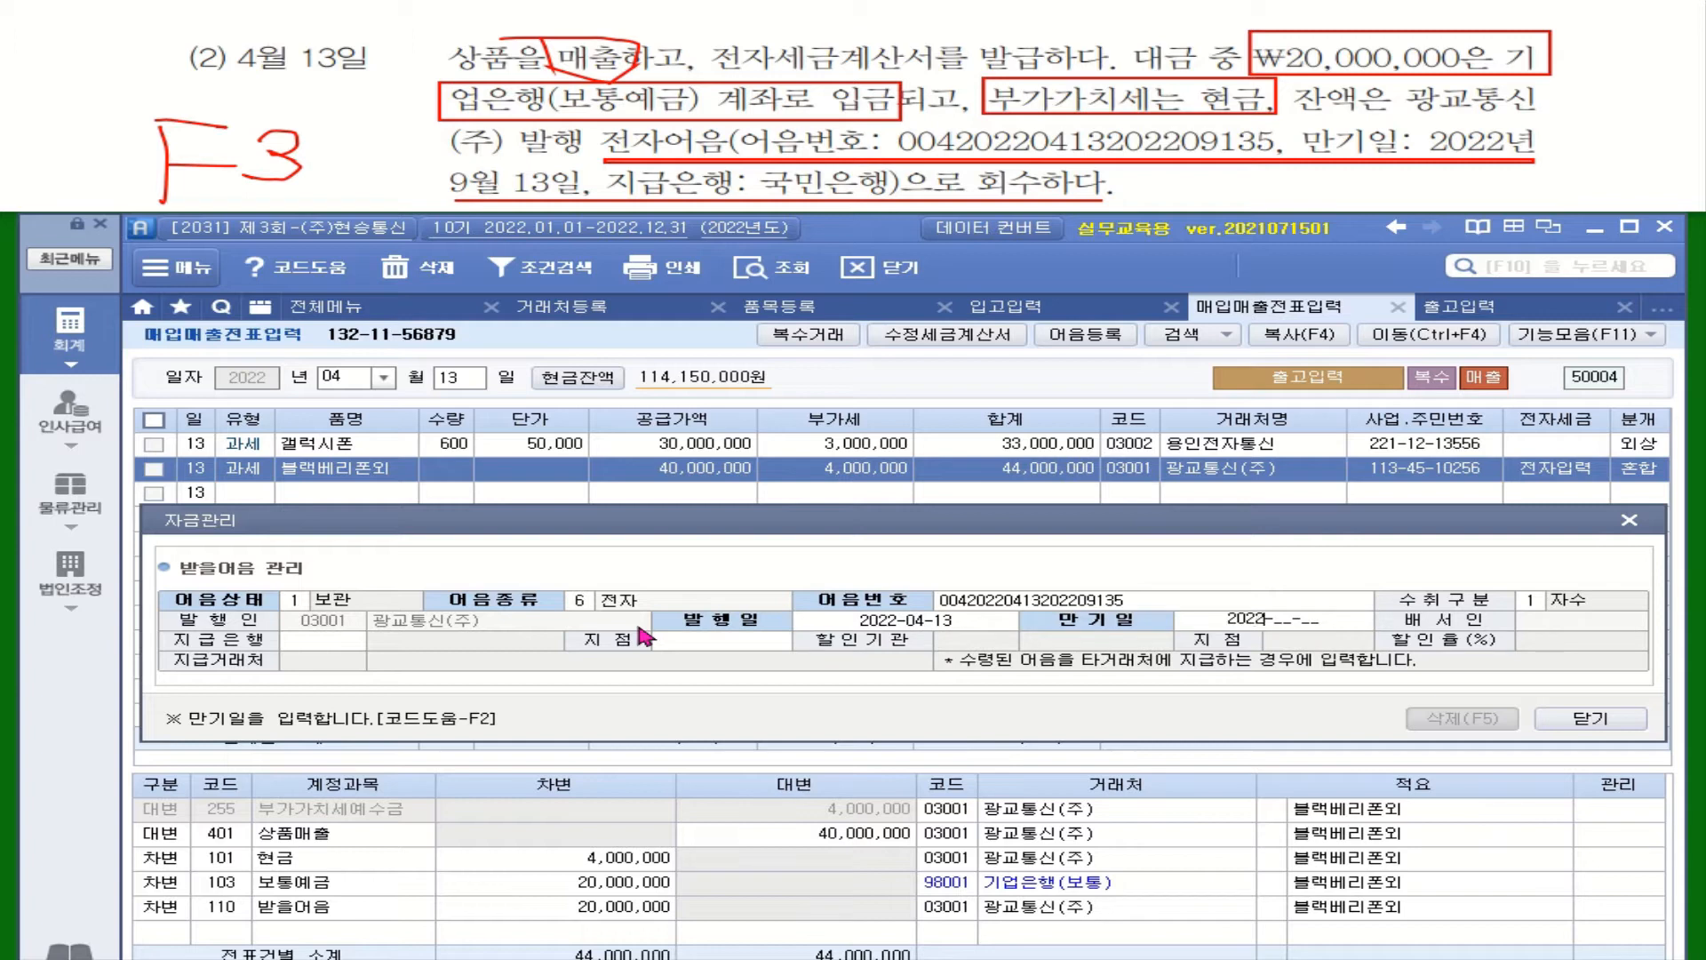
pyautogui.write('09-13')
pyautogui.press('Return')
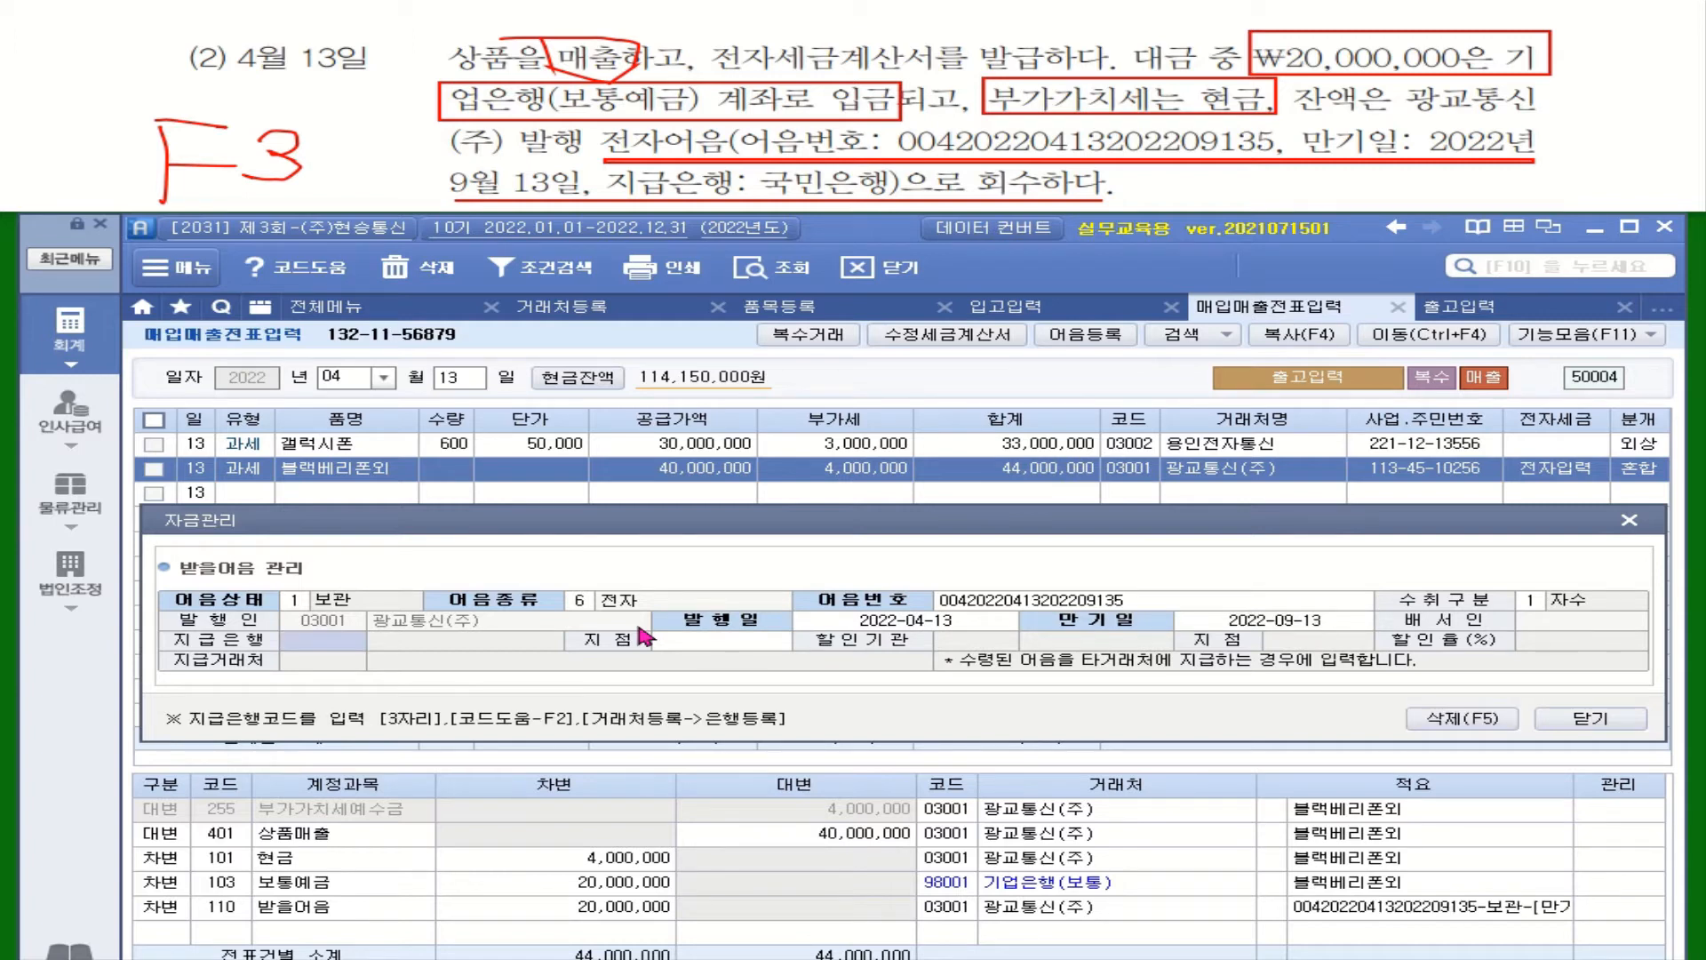
pyautogui.press('F2')
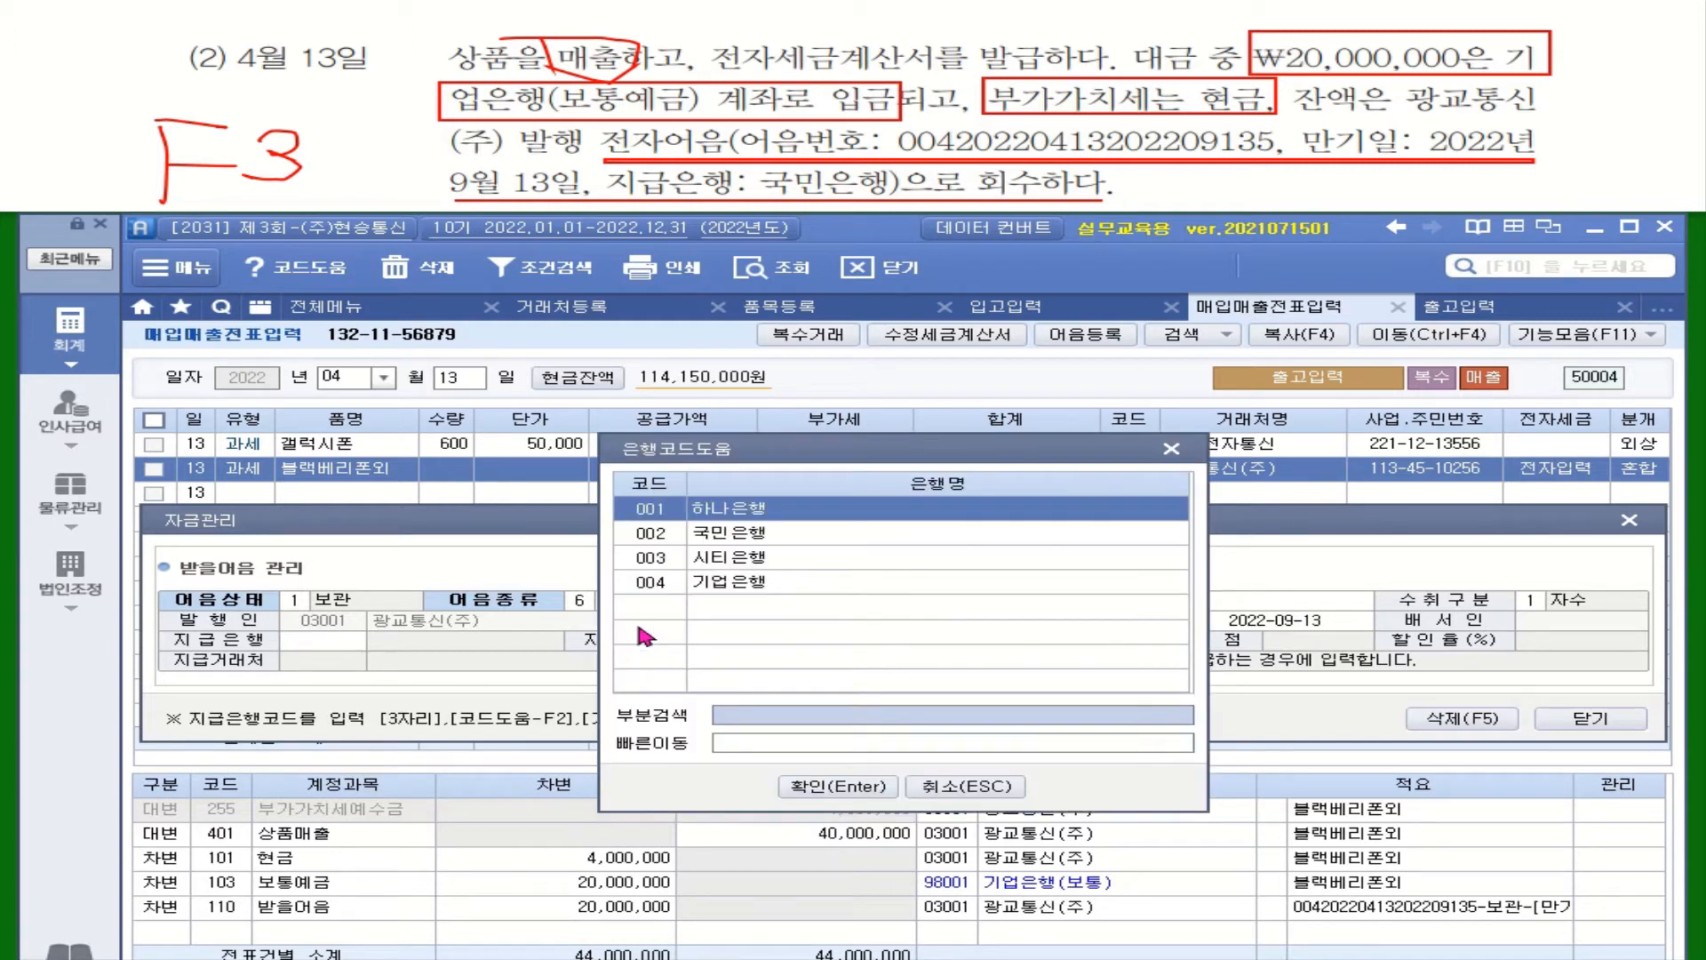
pyautogui.press('Down')
pyautogui.press('Return')
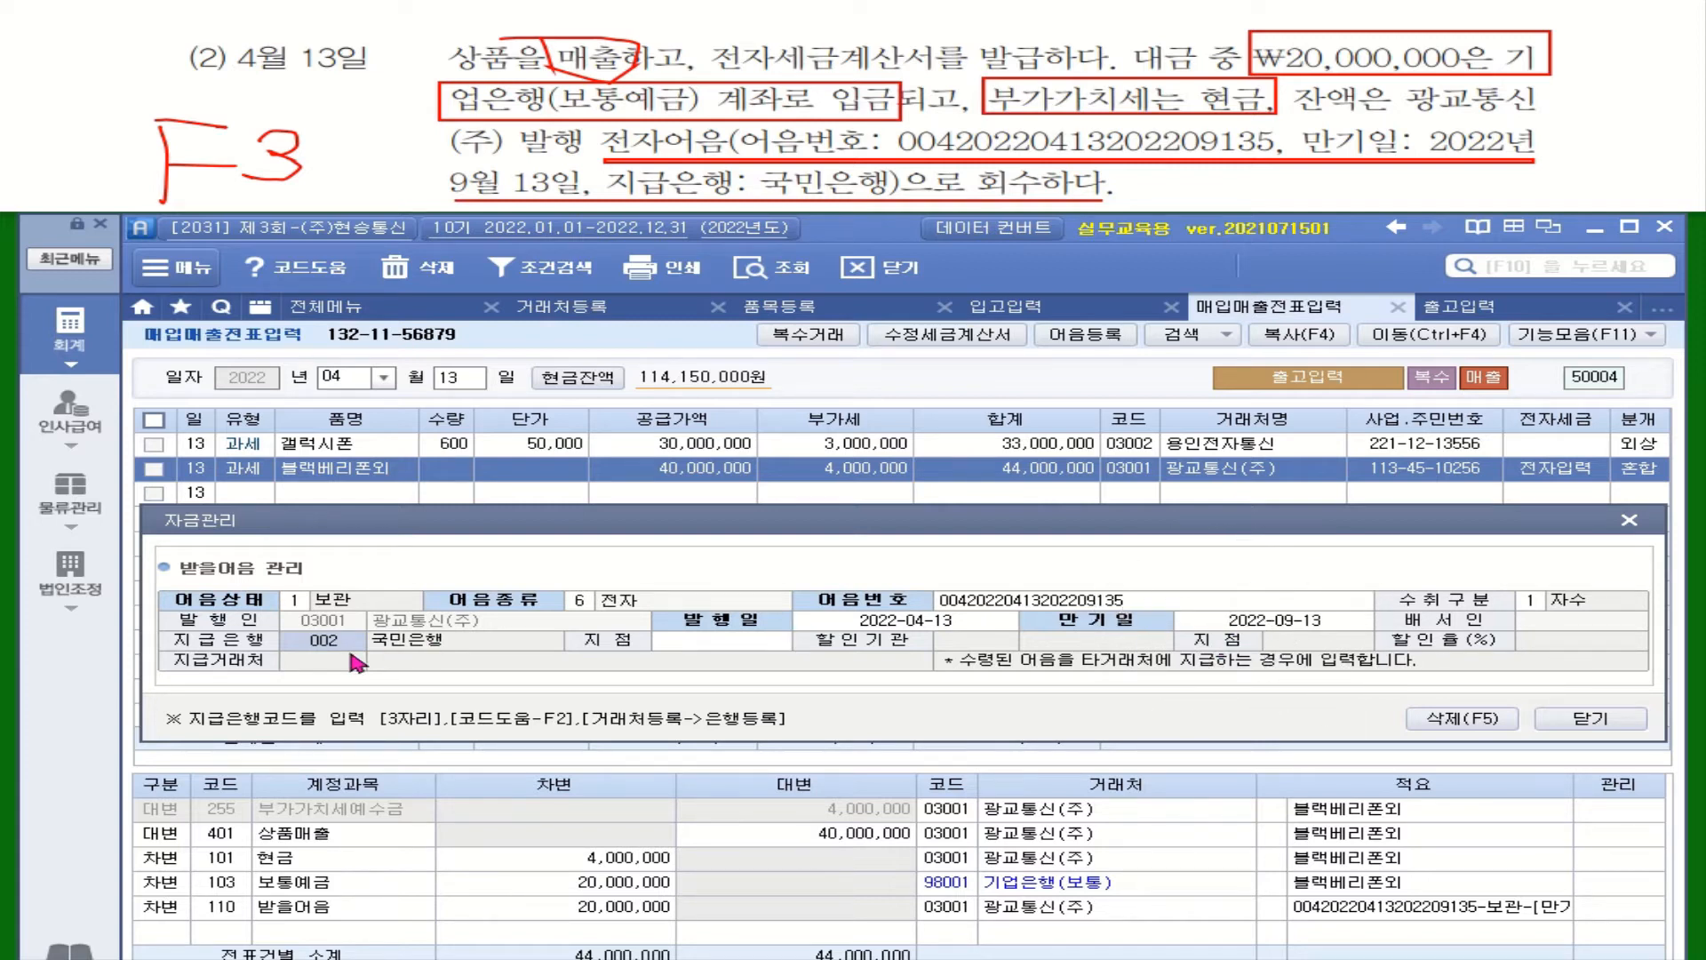
# Close the 자금관리 dialog and reselect the 받을어음 line so it shows 받을어음 in 관리
pyautogui.click(1593, 720)
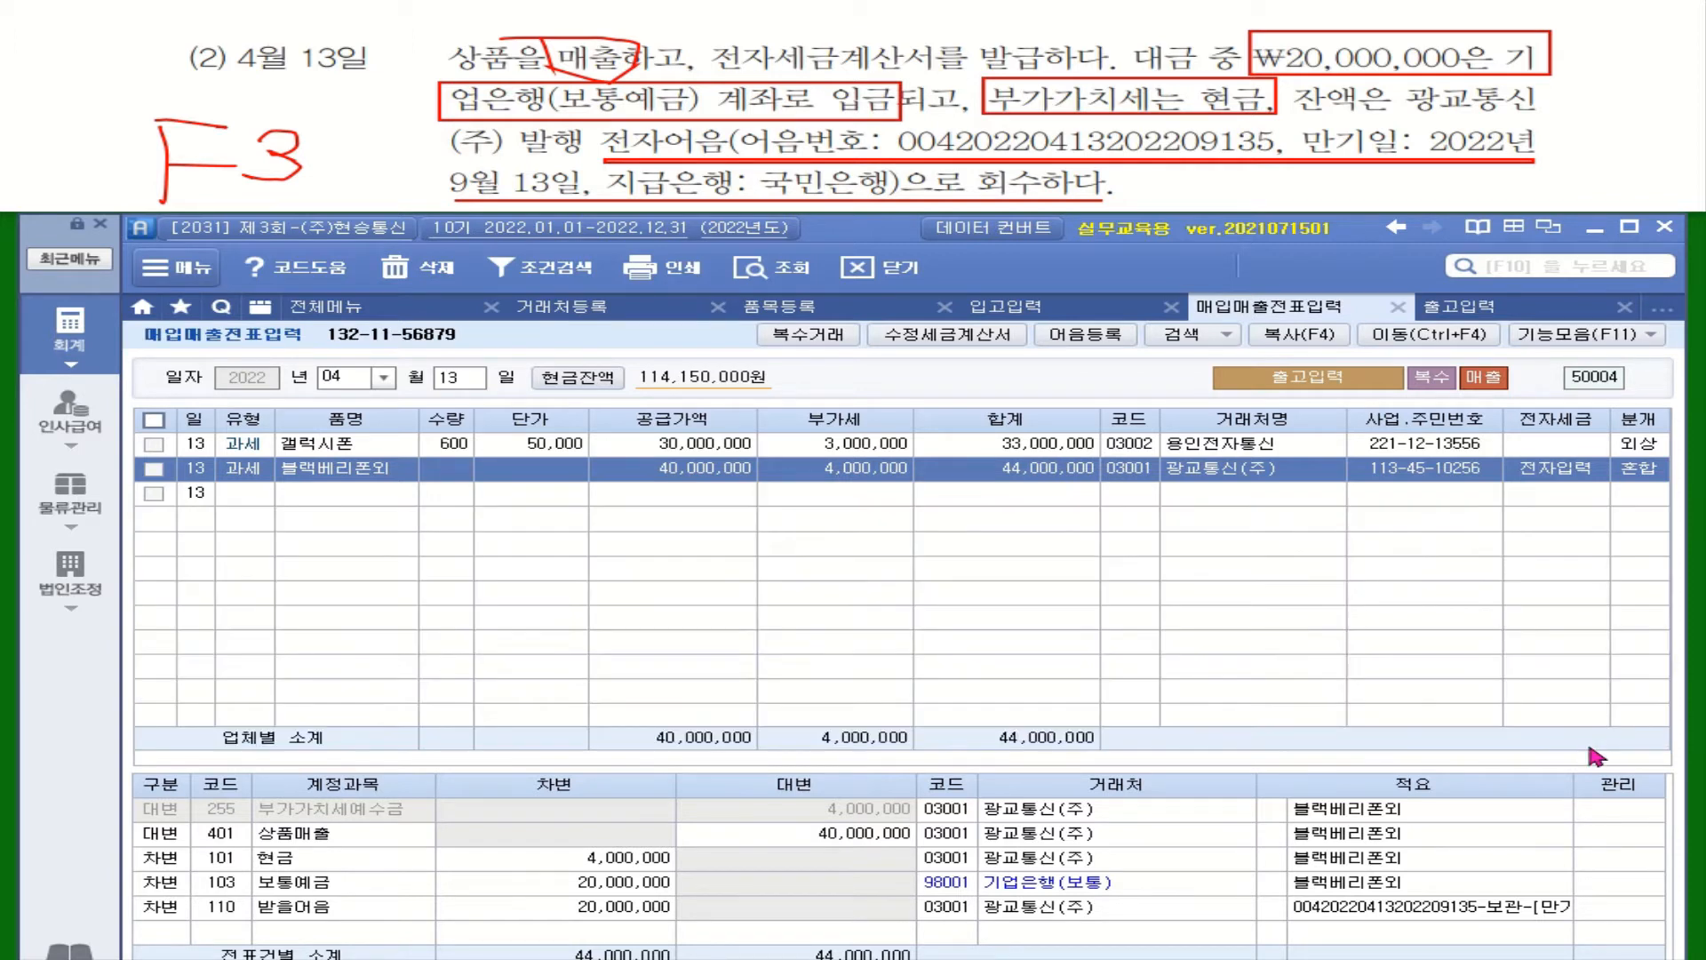
pyautogui.click(1333, 935)
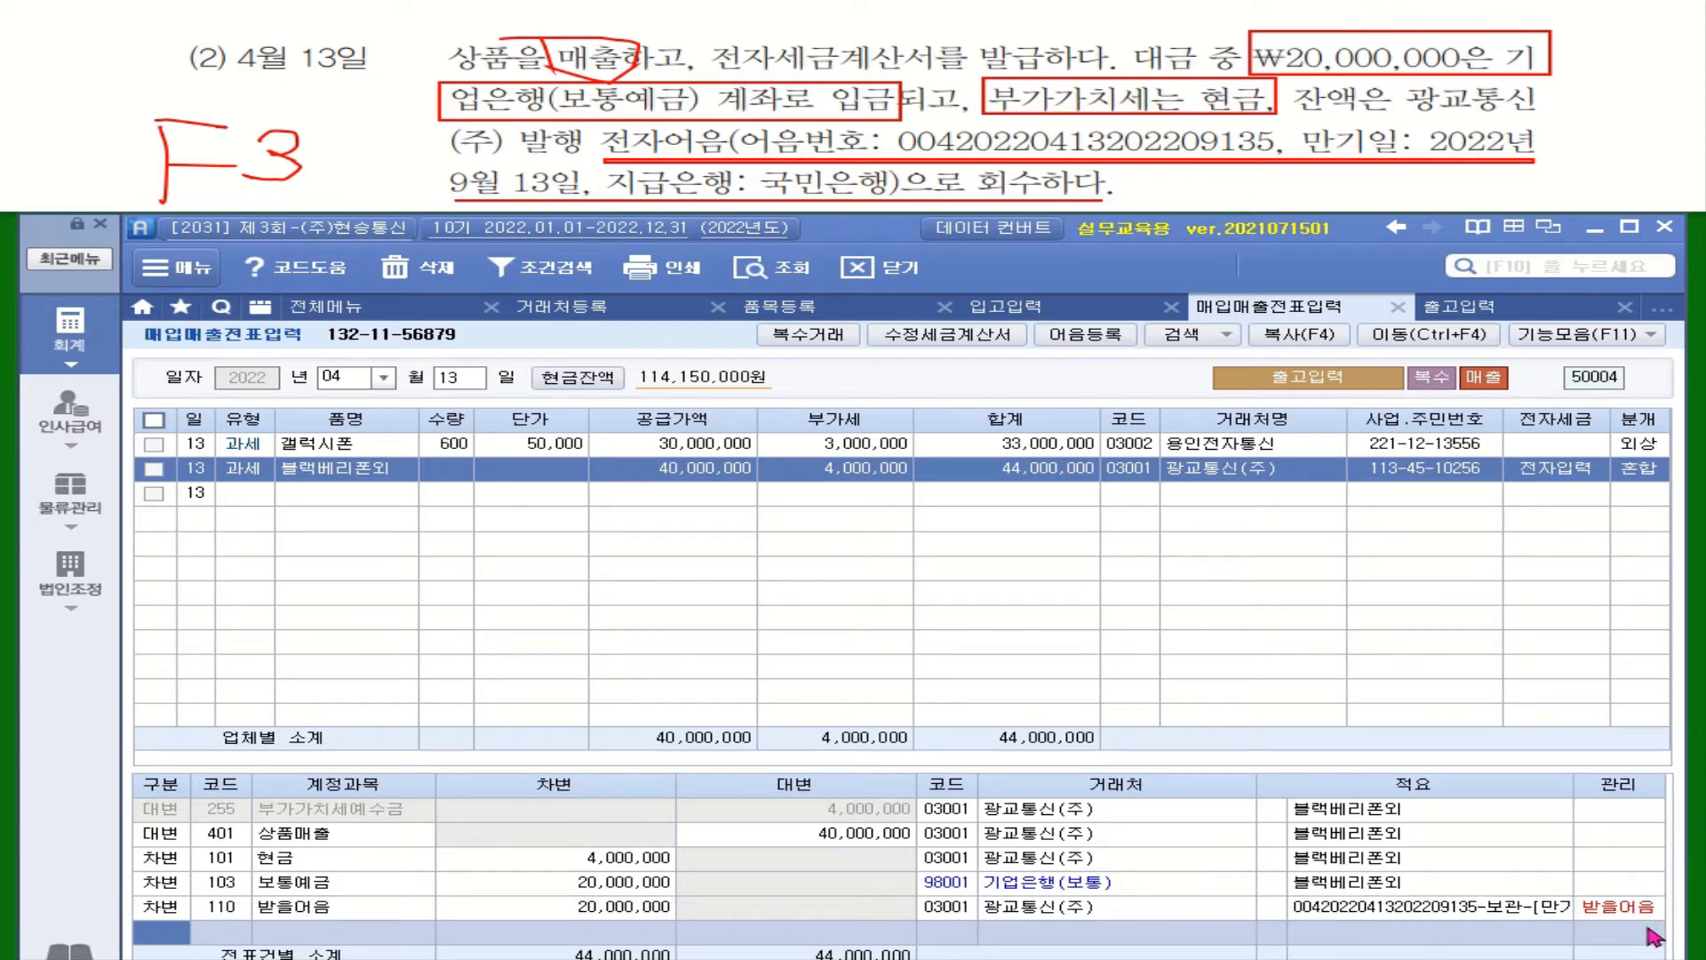
pyautogui.click(1277, 912)
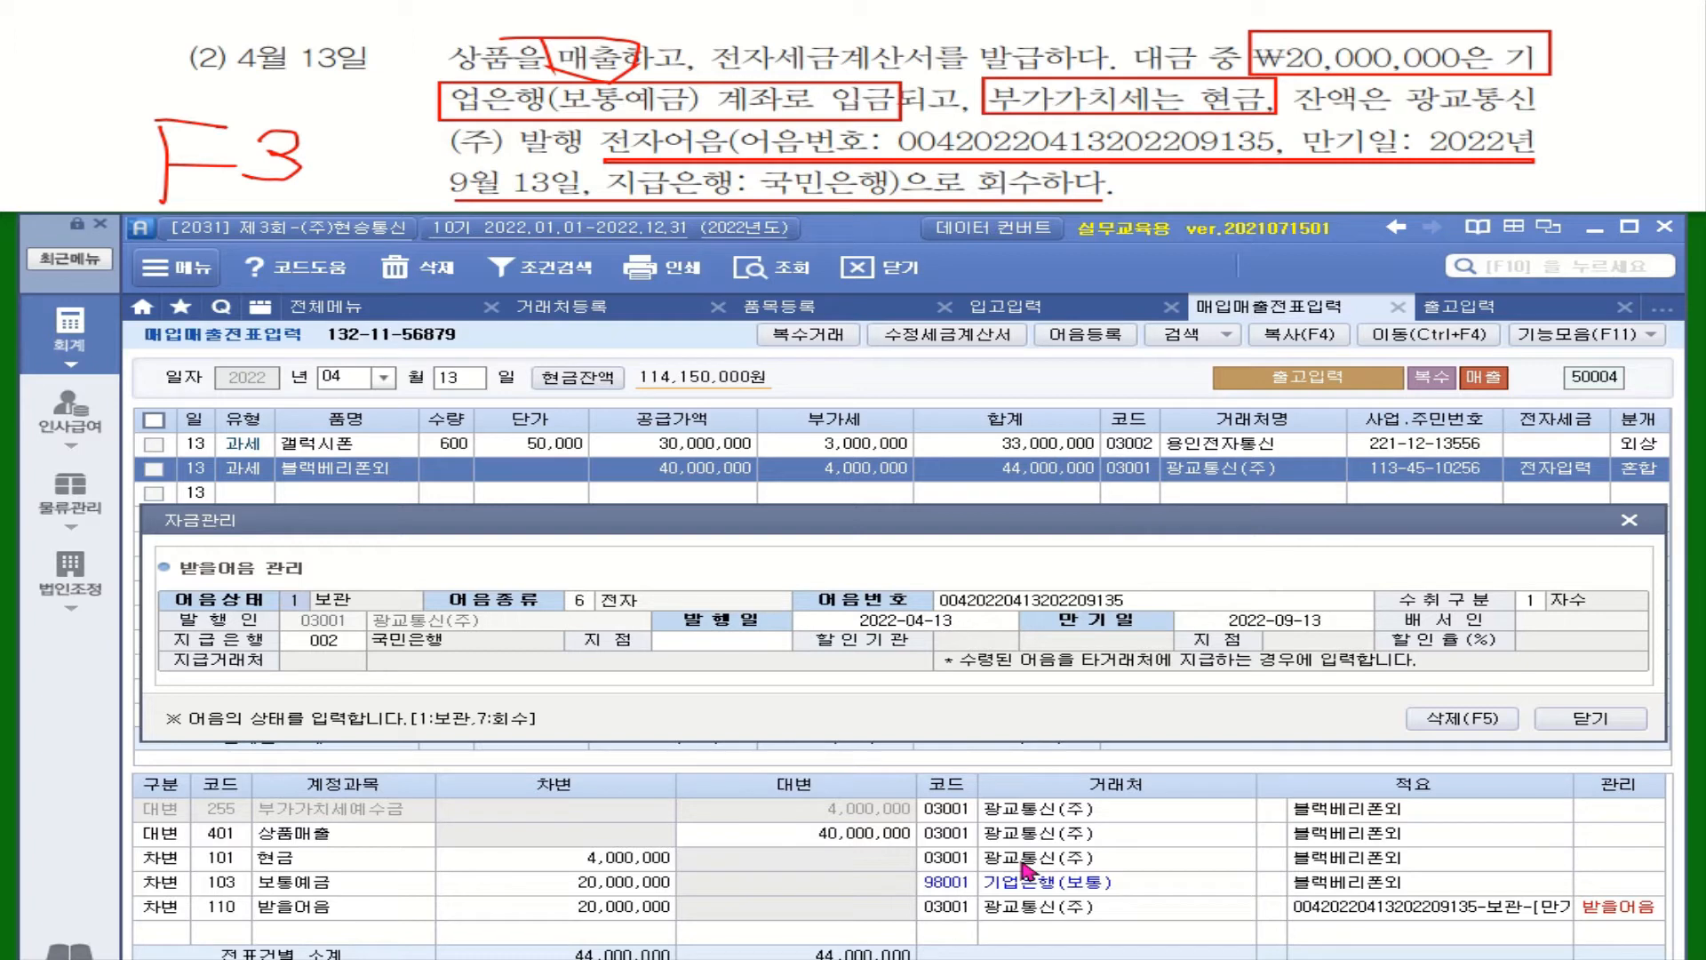
pyautogui.click(1578, 721)
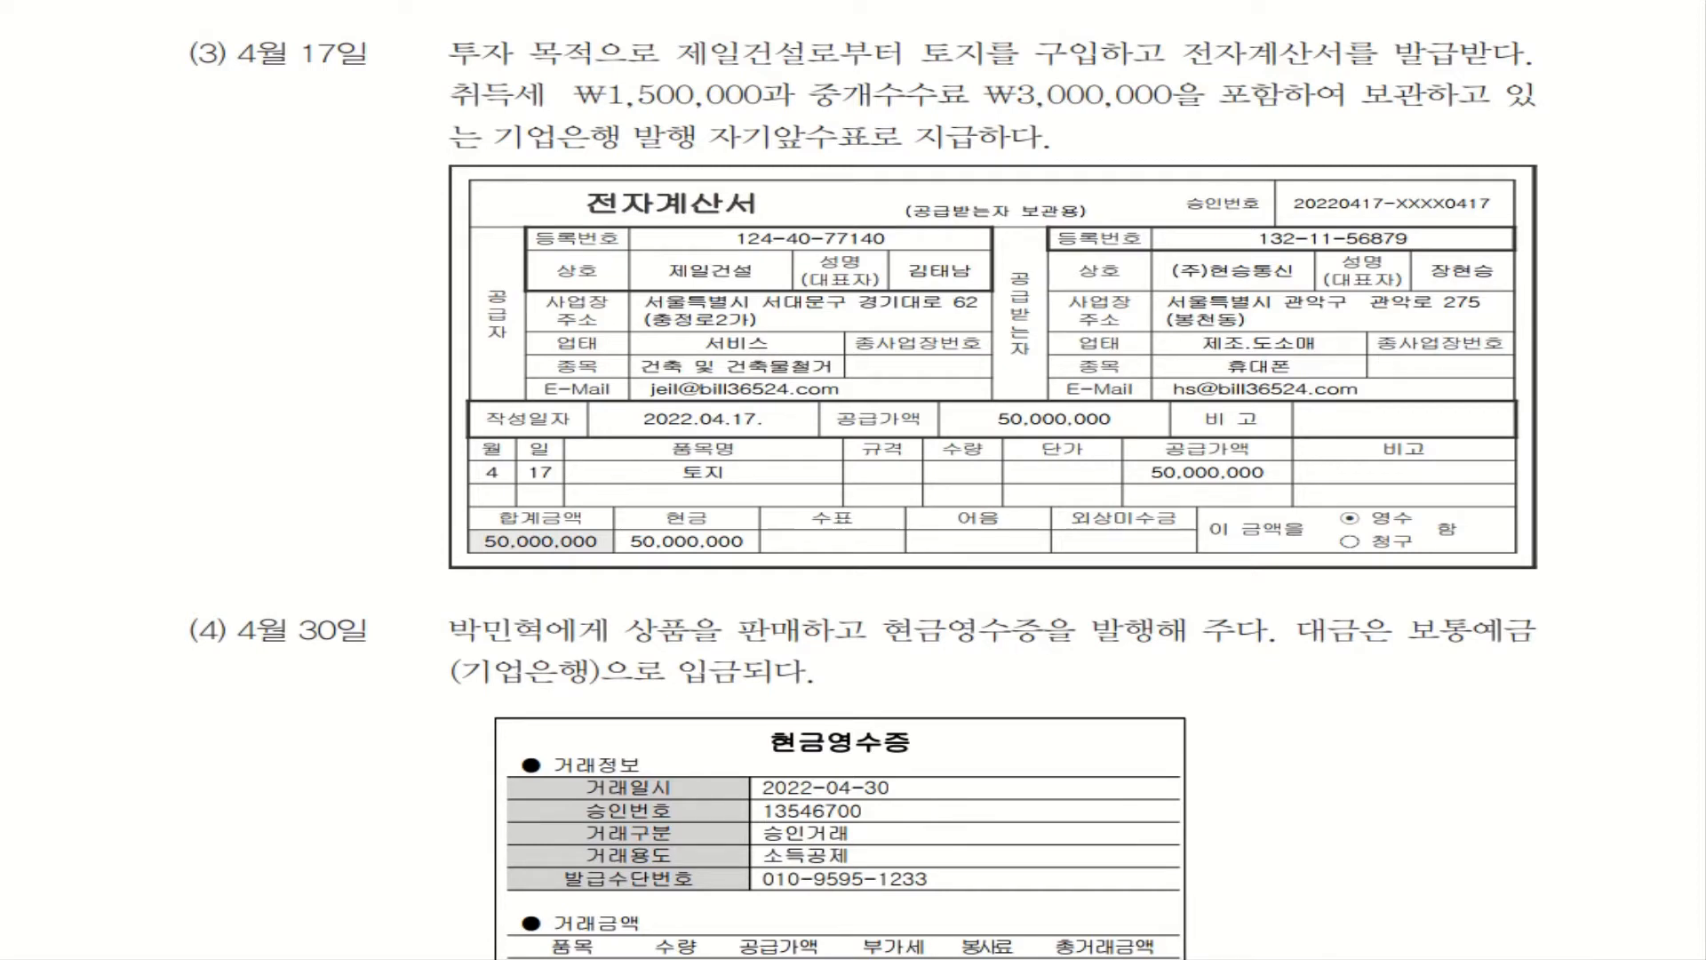
# Draw a red box around 투자 목적 at the start of problem (3) on the exercise sheet
pyautogui.moveTo(437, 32)
pyautogui.mouseDown()
pyautogui.moveTo(467, 72)
pyautogui.moveTo(606, 73)
pyautogui.mouseUp()
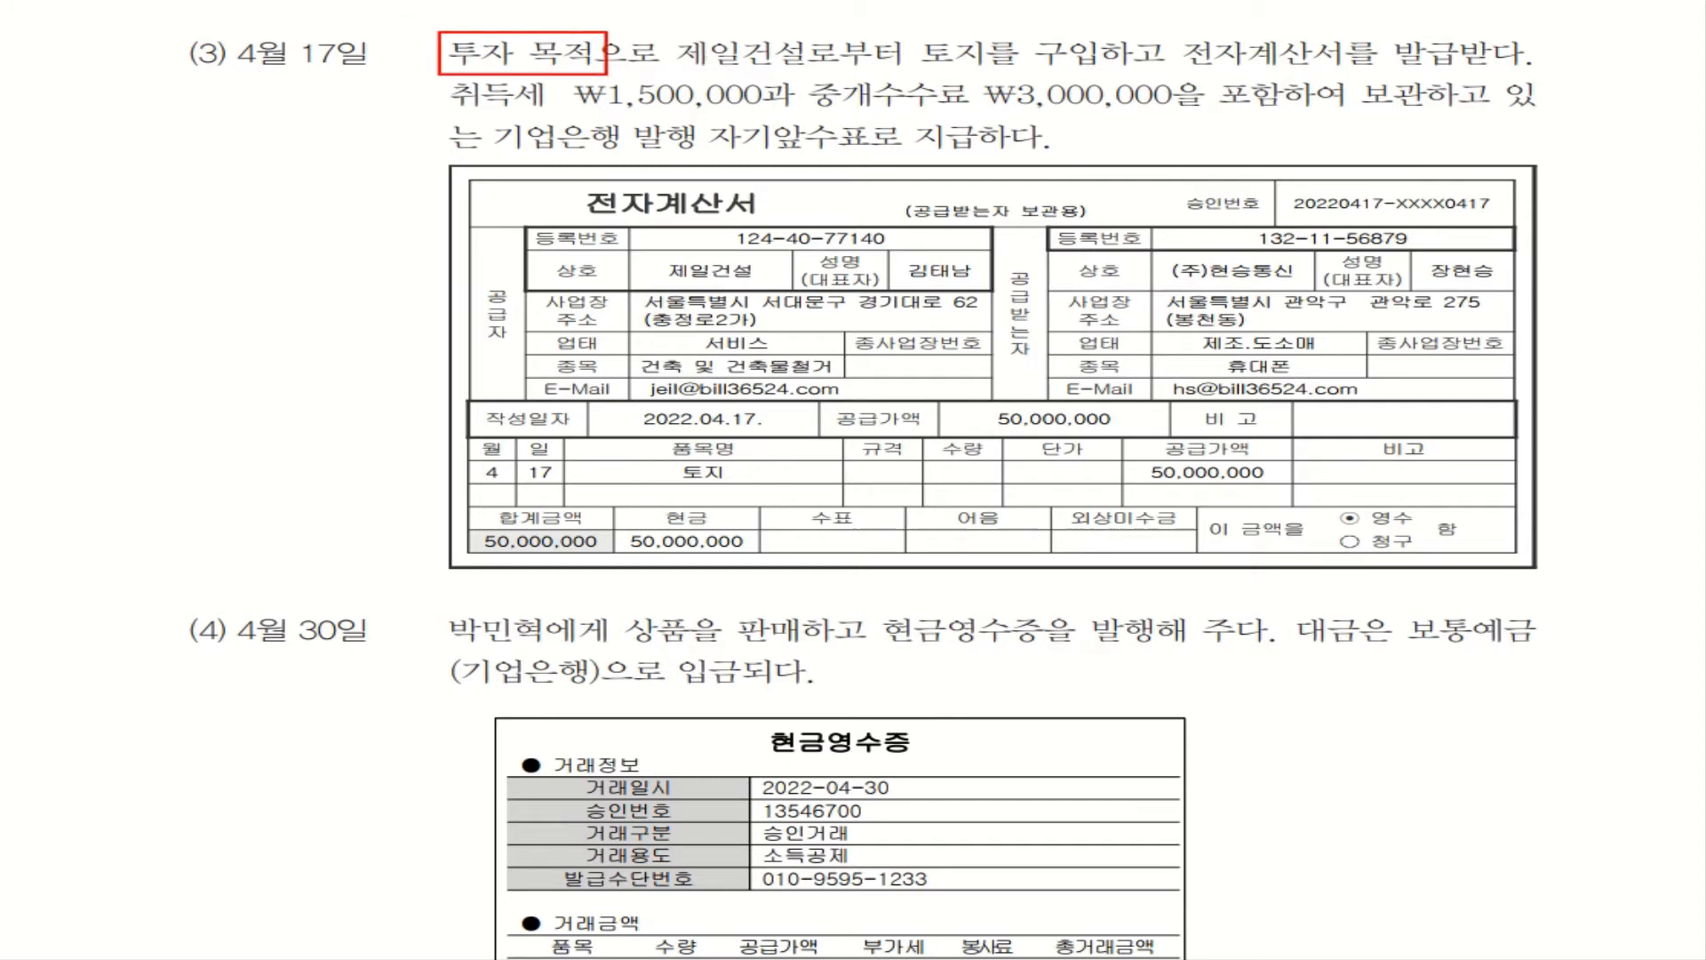
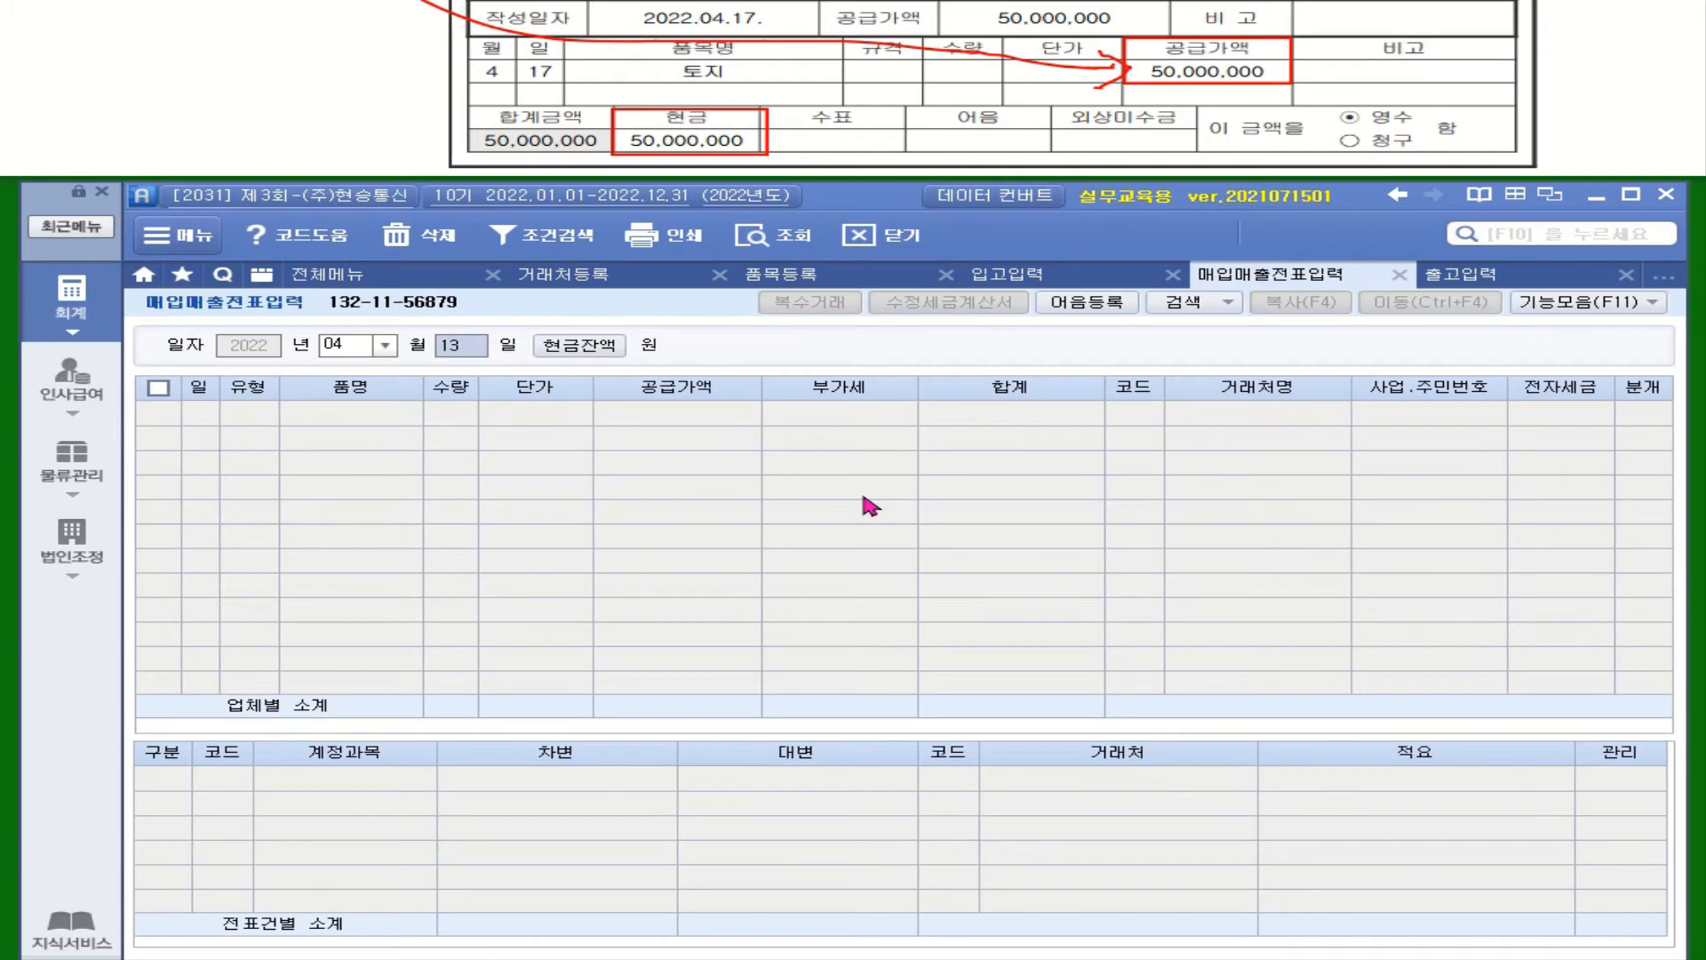
# Enter 17 as the day so a new April 17 voucher row opens with its type list
pyautogui.write('17')
pyautogui.press('Return')
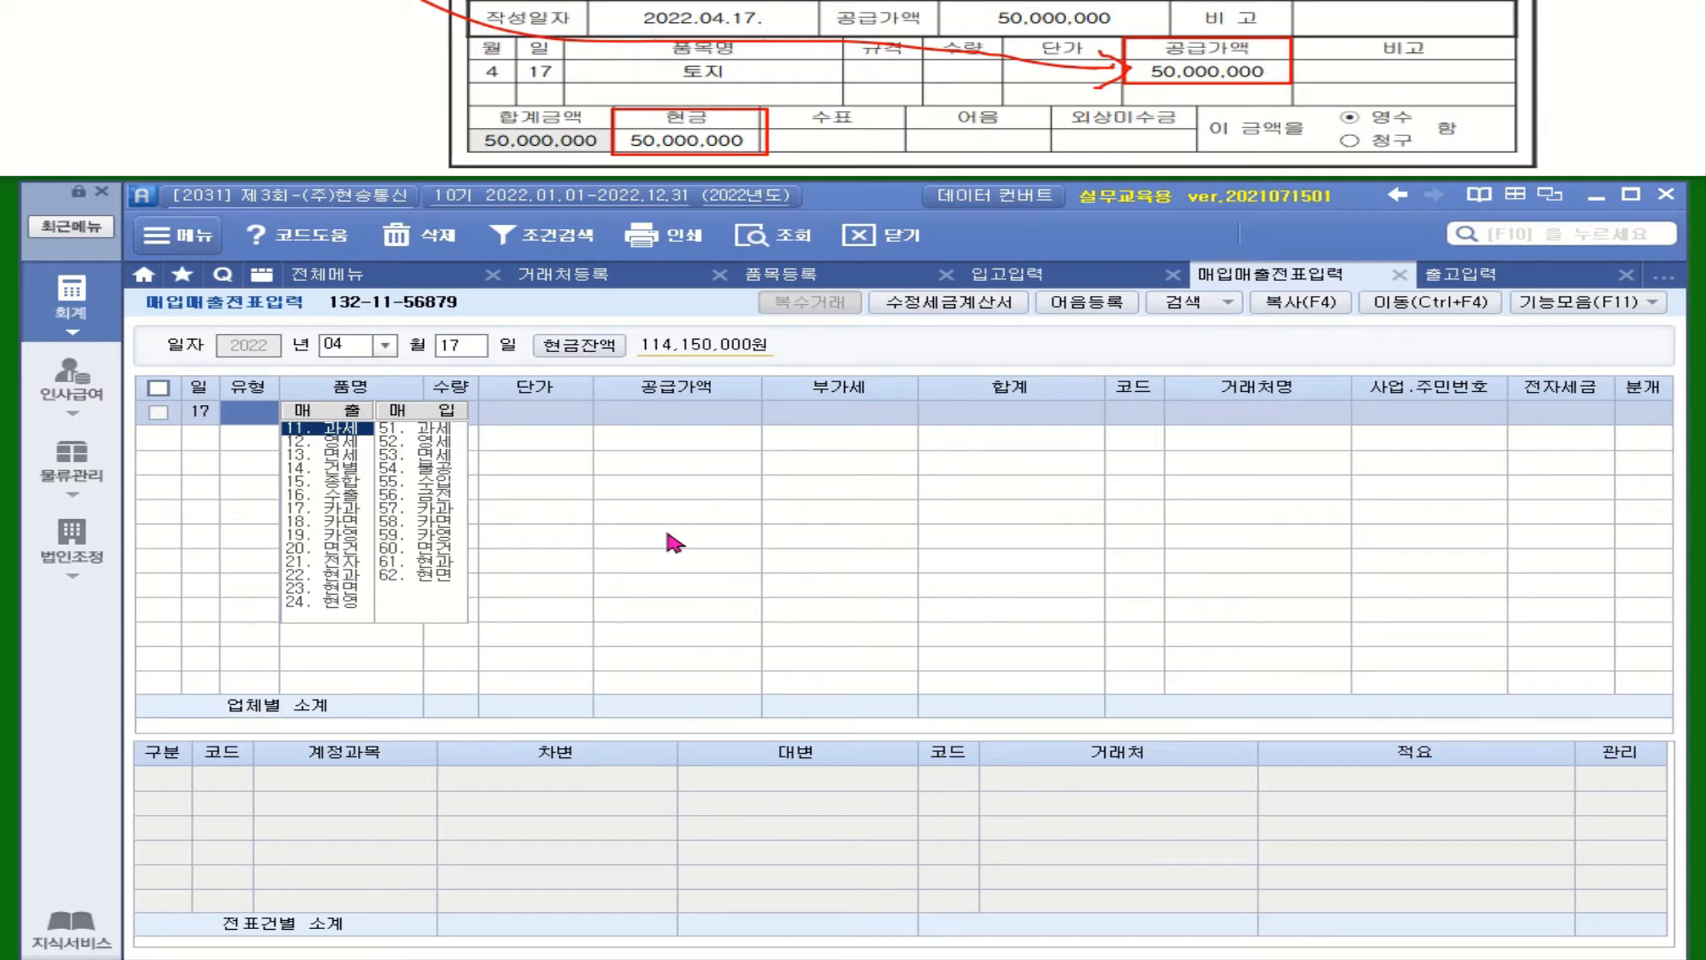
# Choose type 면세 with item 토지 and supply amount 50,000,000
pyautogui.click(431, 457)
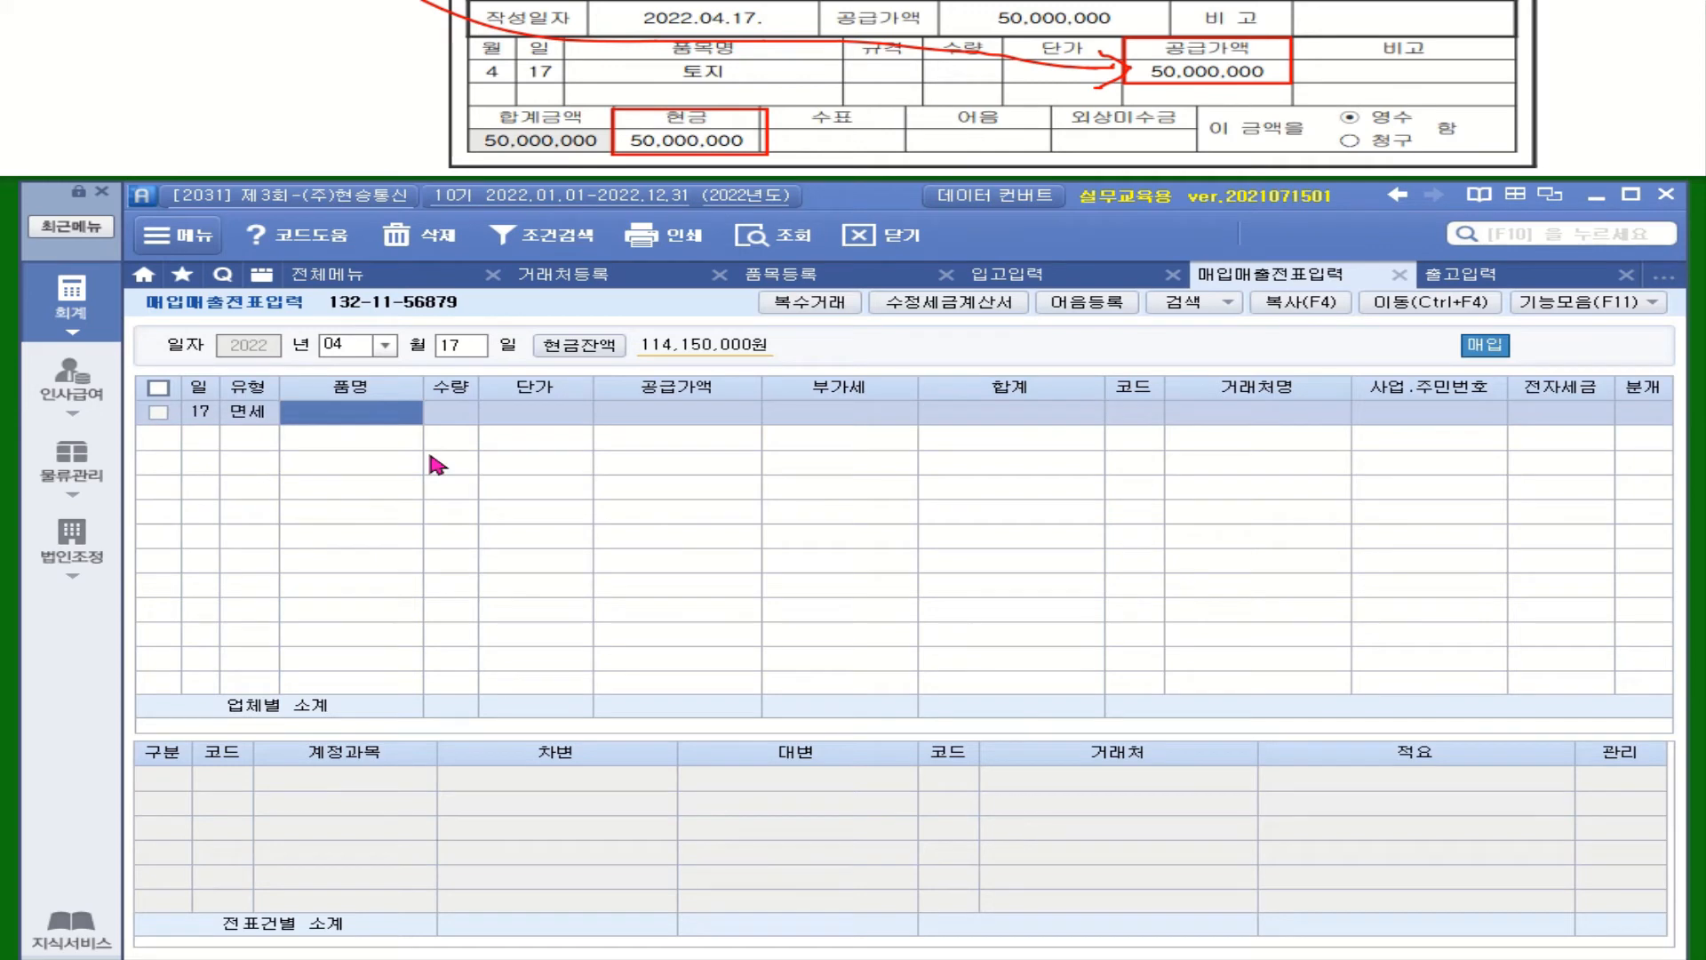
pyautogui.write('토지')
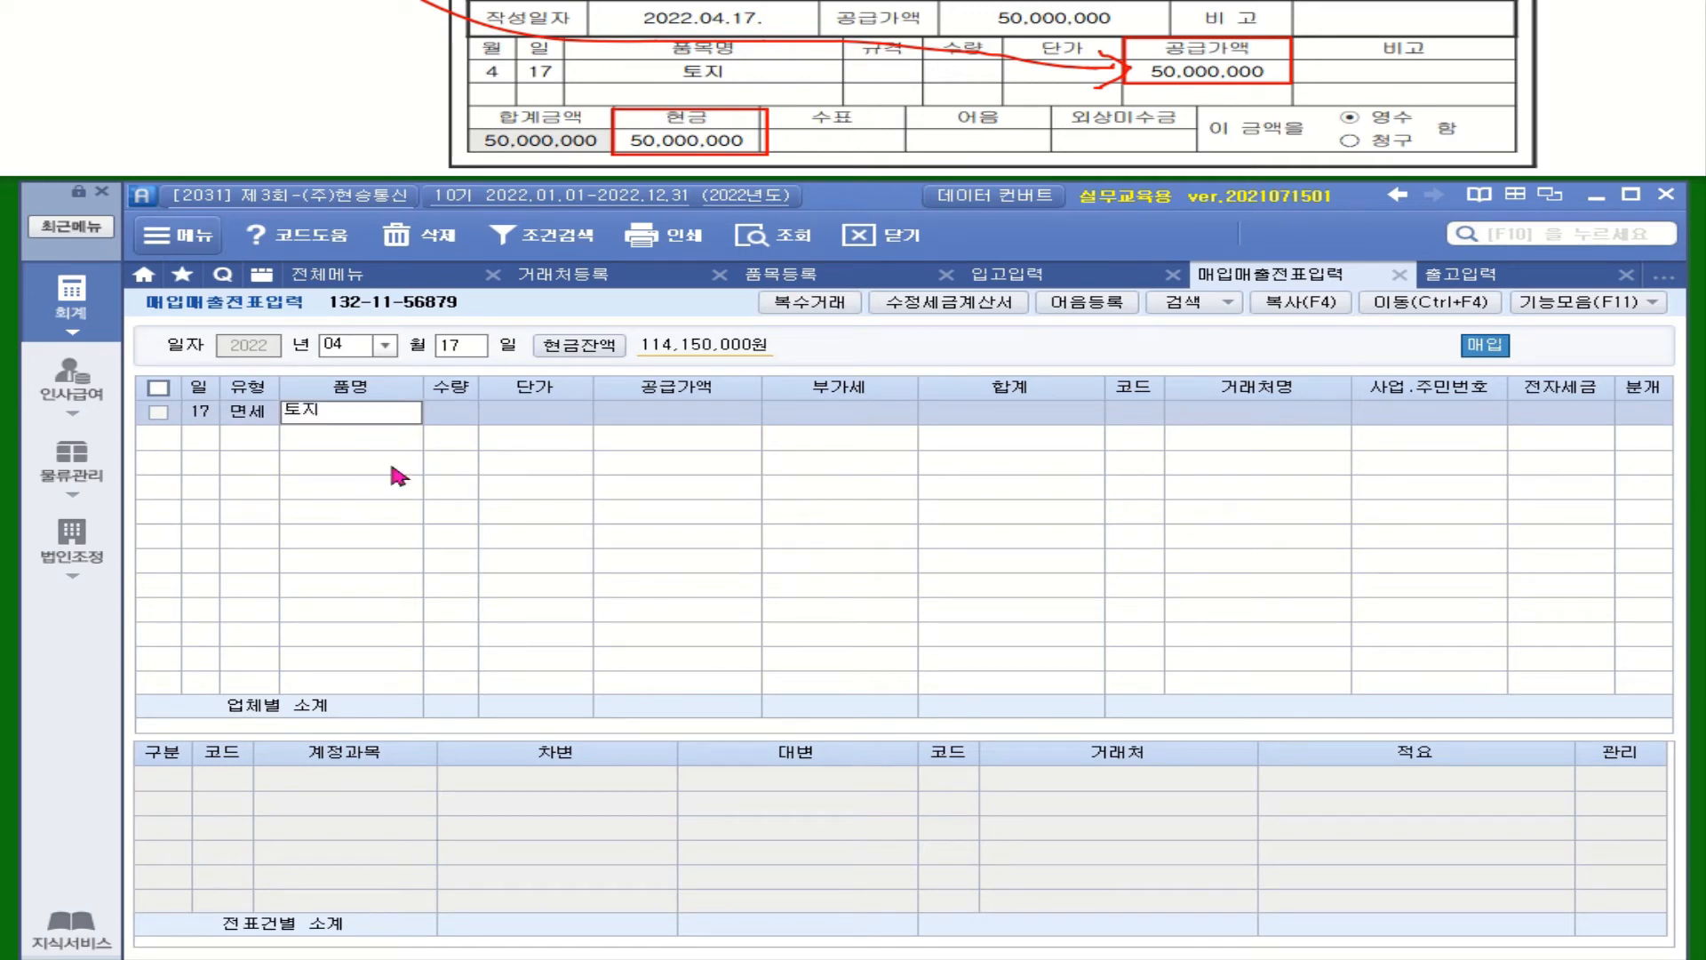
pyautogui.press('Return')
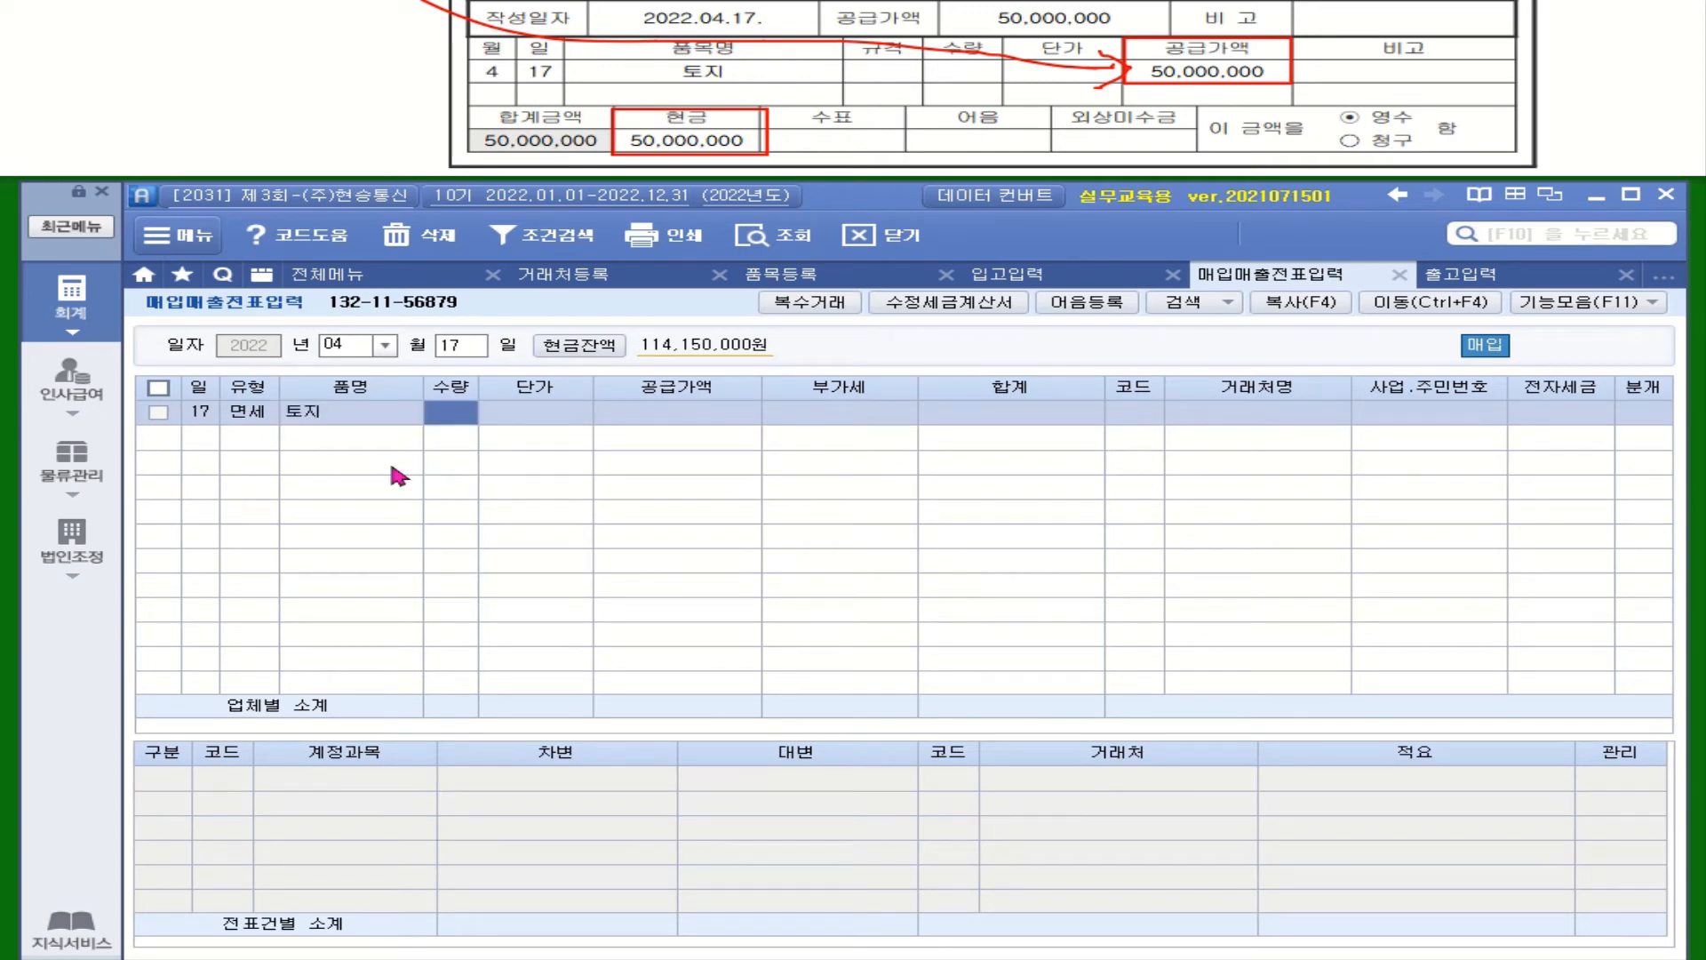
pyautogui.press('Return')
pyautogui.press('Return')
pyautogui.write('50000000')
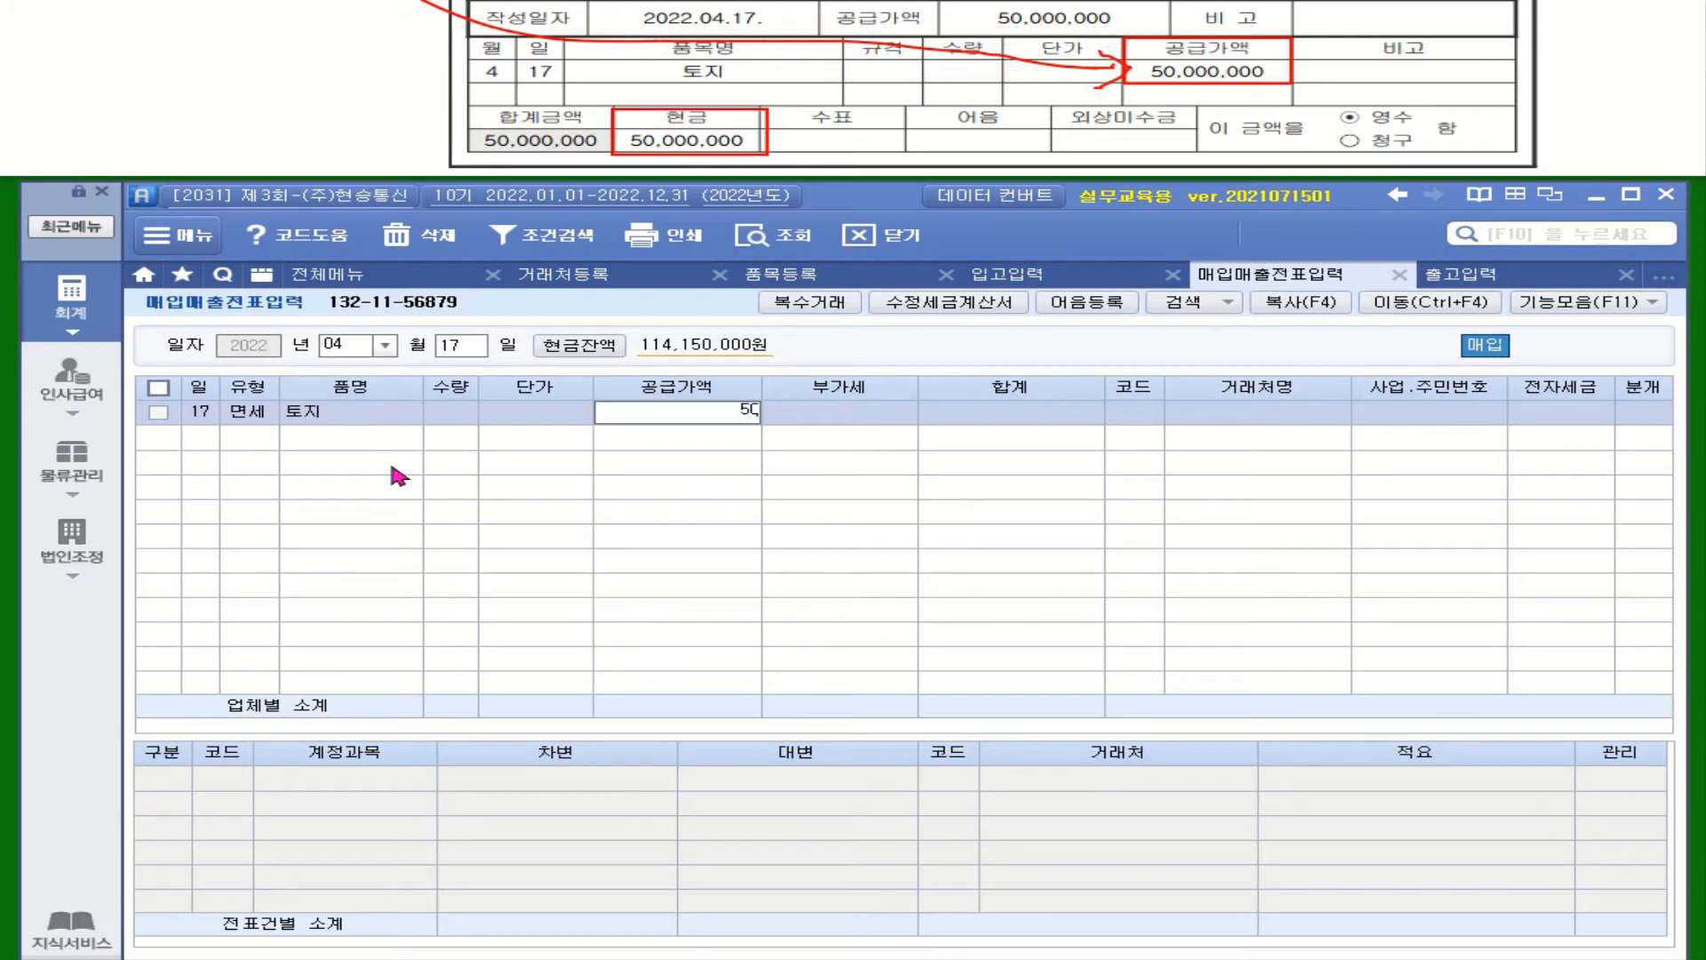
pyautogui.press('Return')
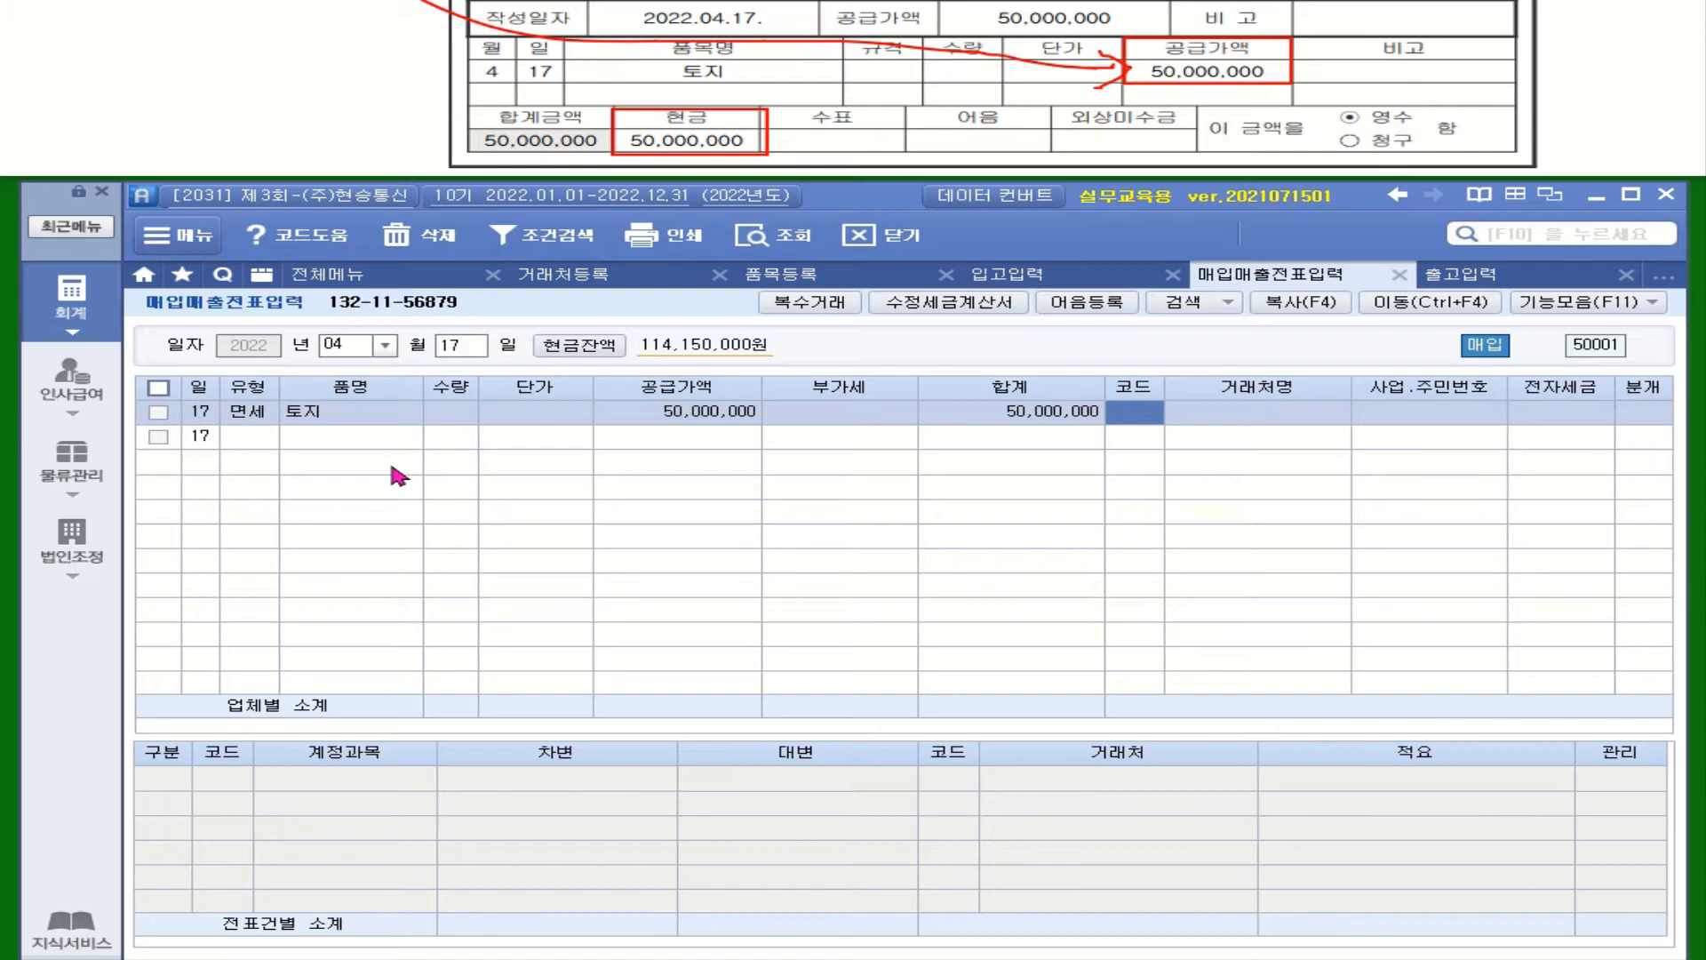
# Set supplier 제일건설, e-invoice 전자입력, and journalize the purchase as cash
pyautogui.write('제일')
pyautogui.press('Return')
pyautogui.press('Return')
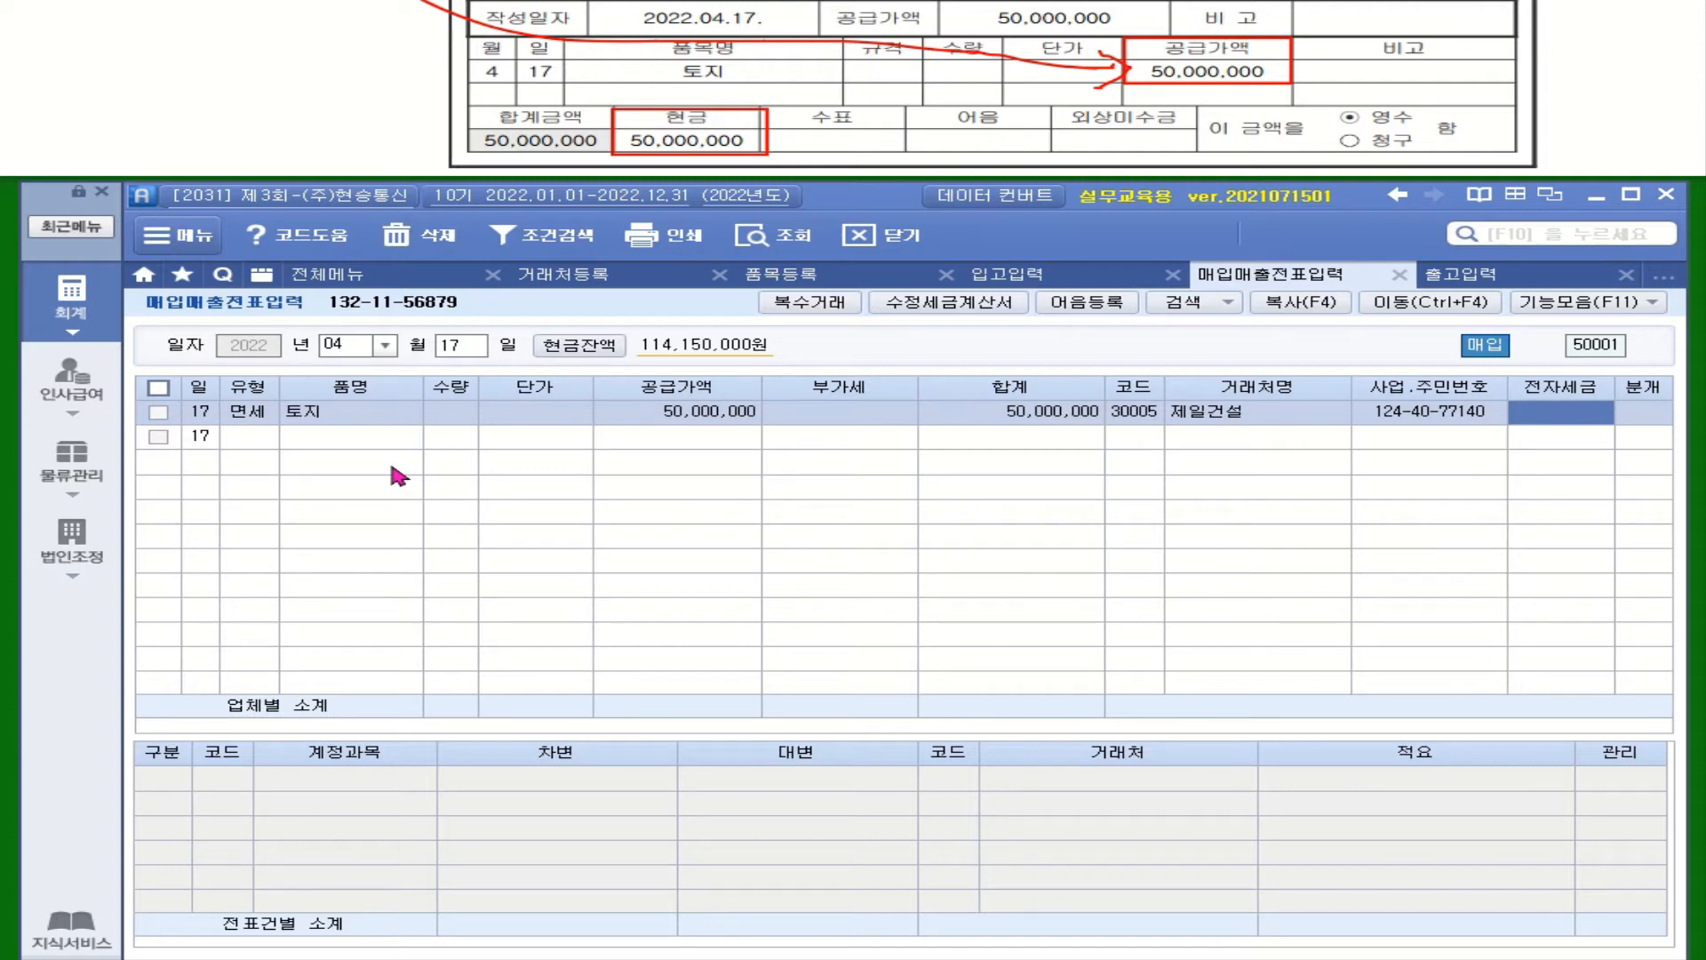
pyautogui.press('1')
pyautogui.press('Return')
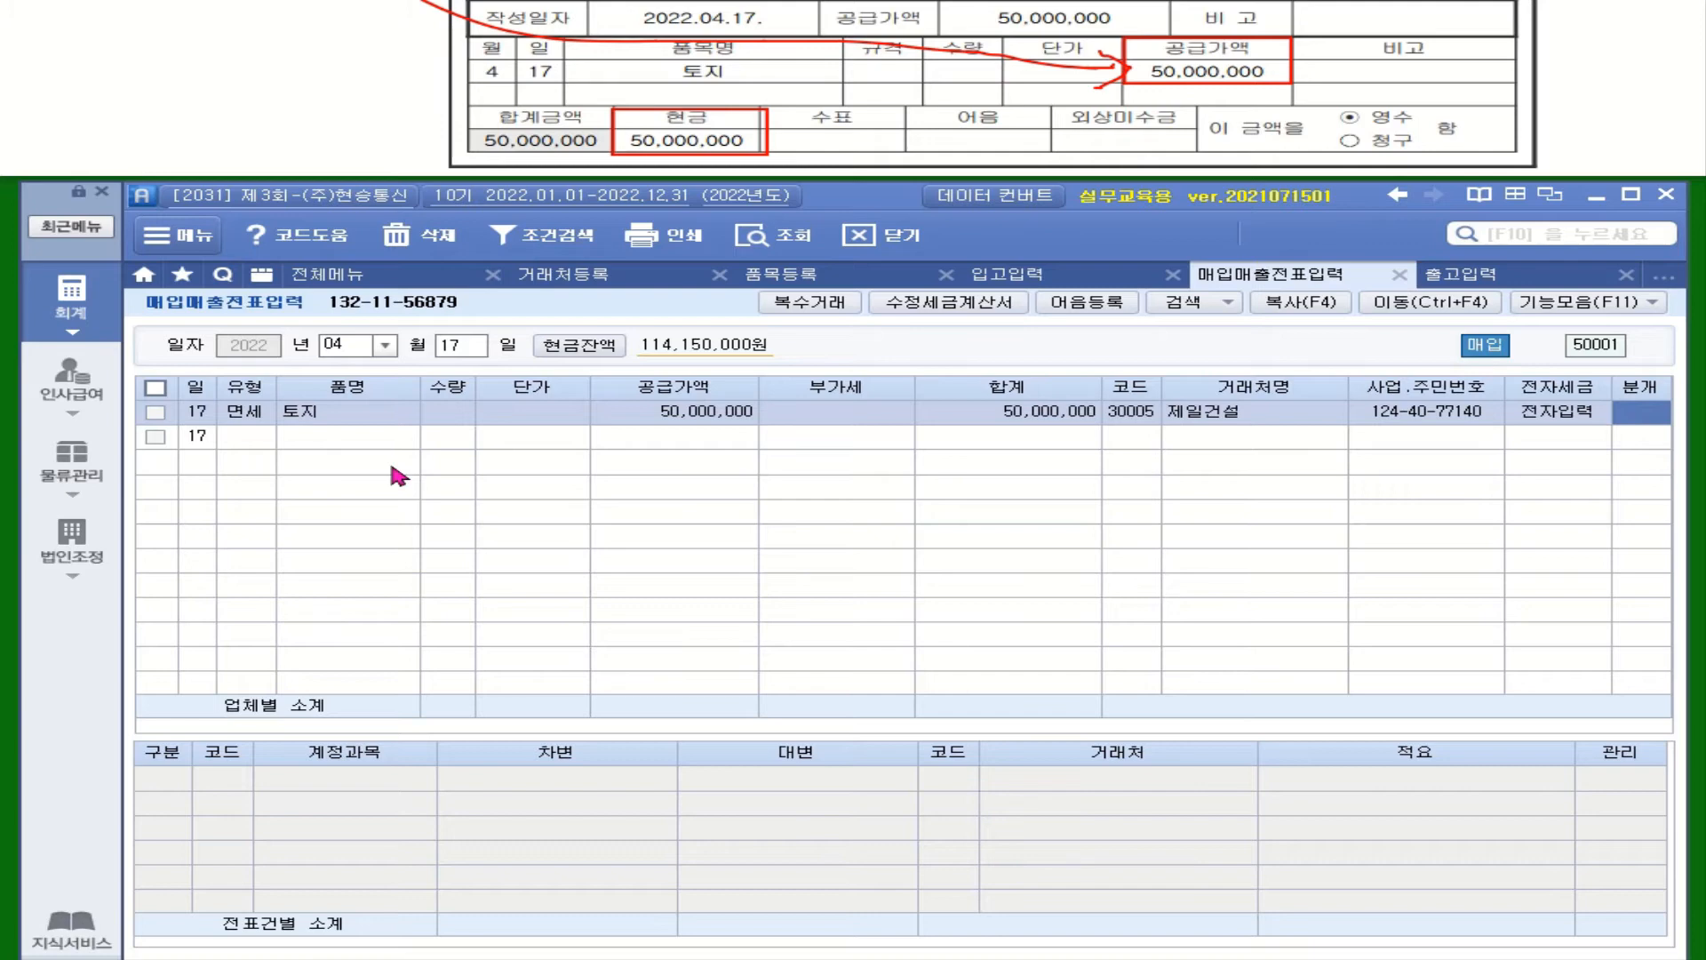
pyautogui.press('1')
pyautogui.press('Return')
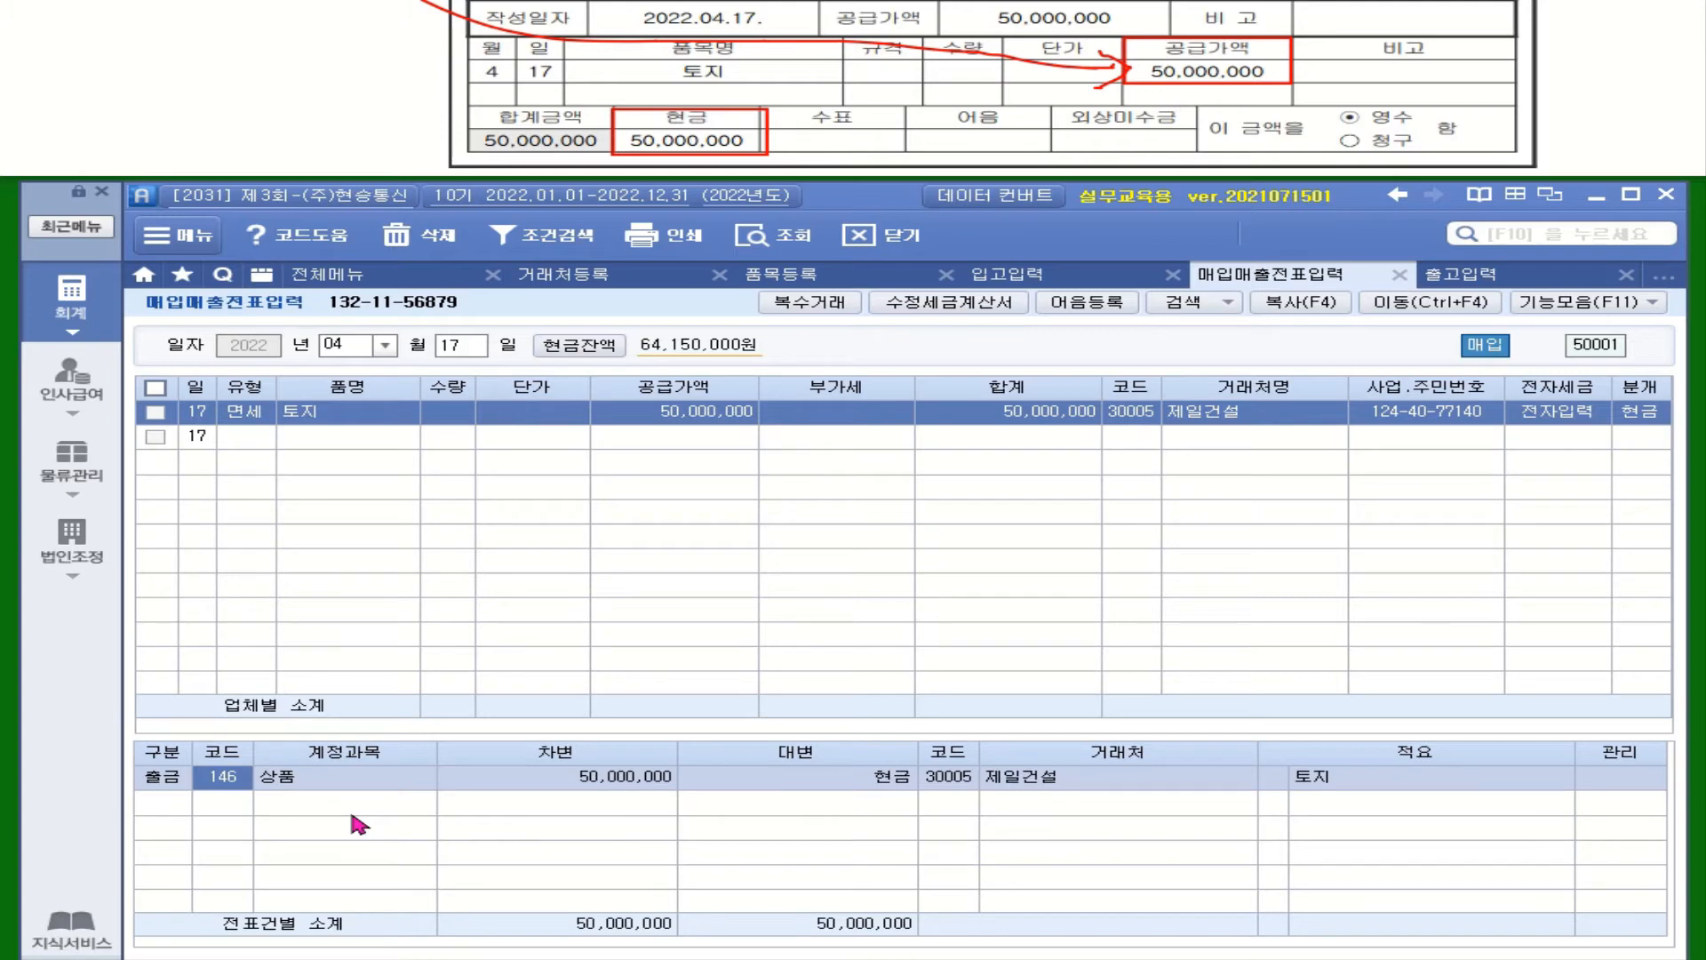
# Change the debit account from 146 상품 to 187 투자부동산 using the 투자 code search
pyautogui.write('투자')
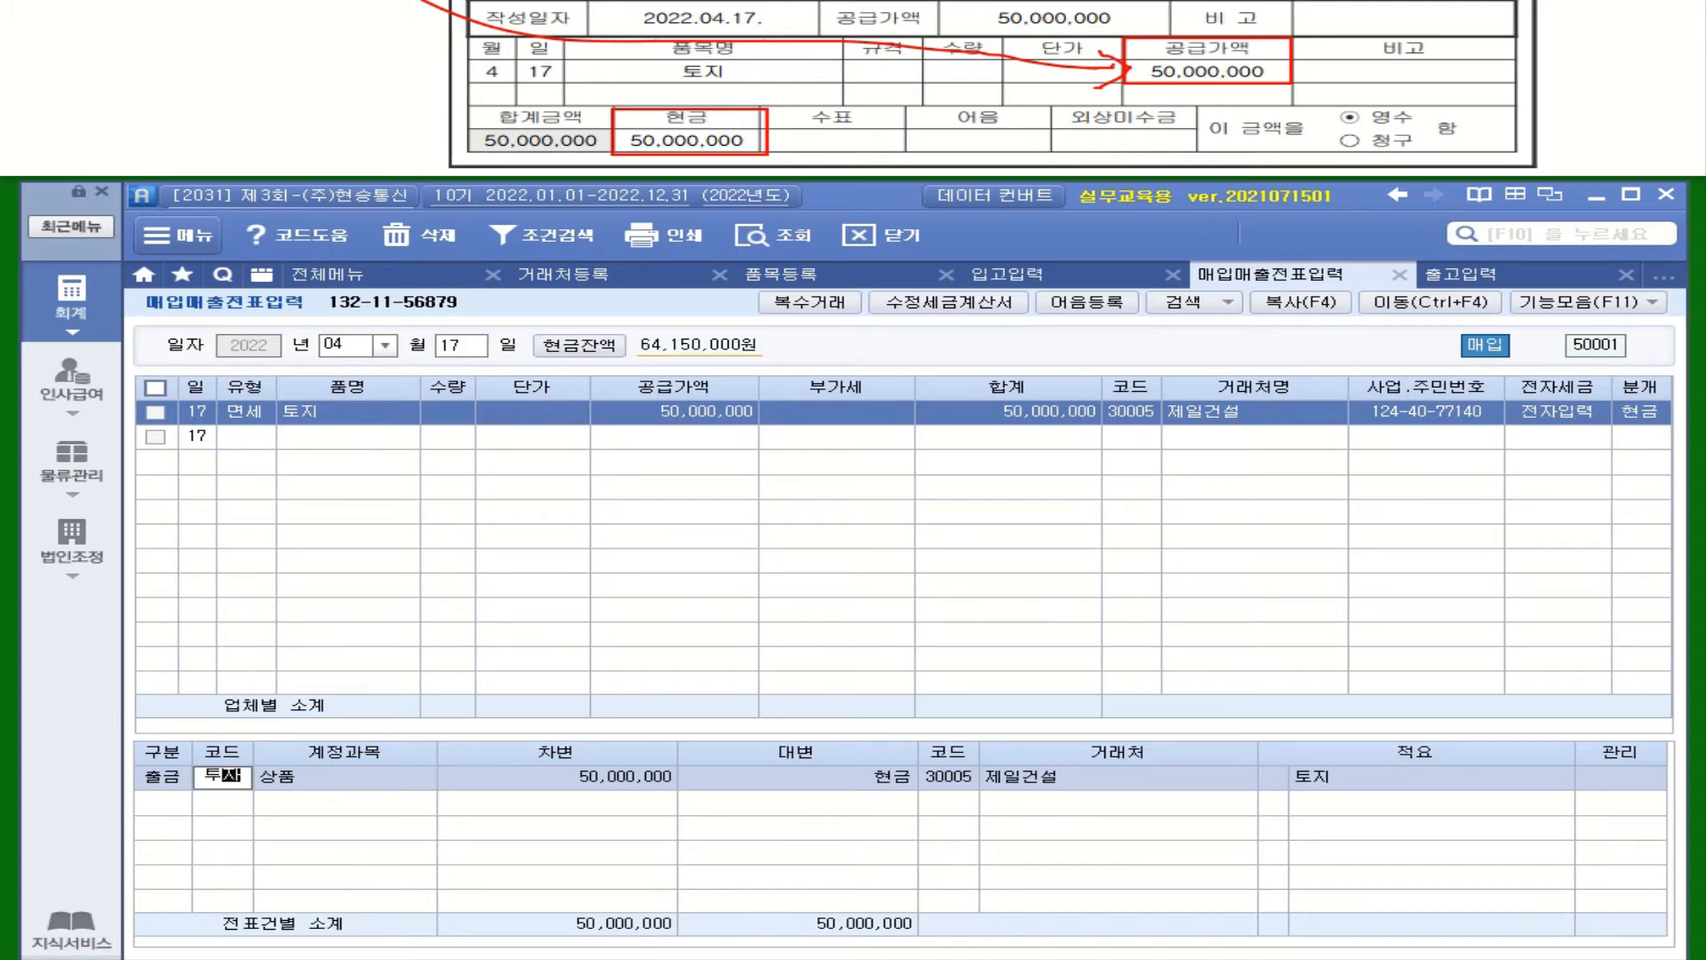
pyautogui.press('Return')
pyautogui.click(718, 528)
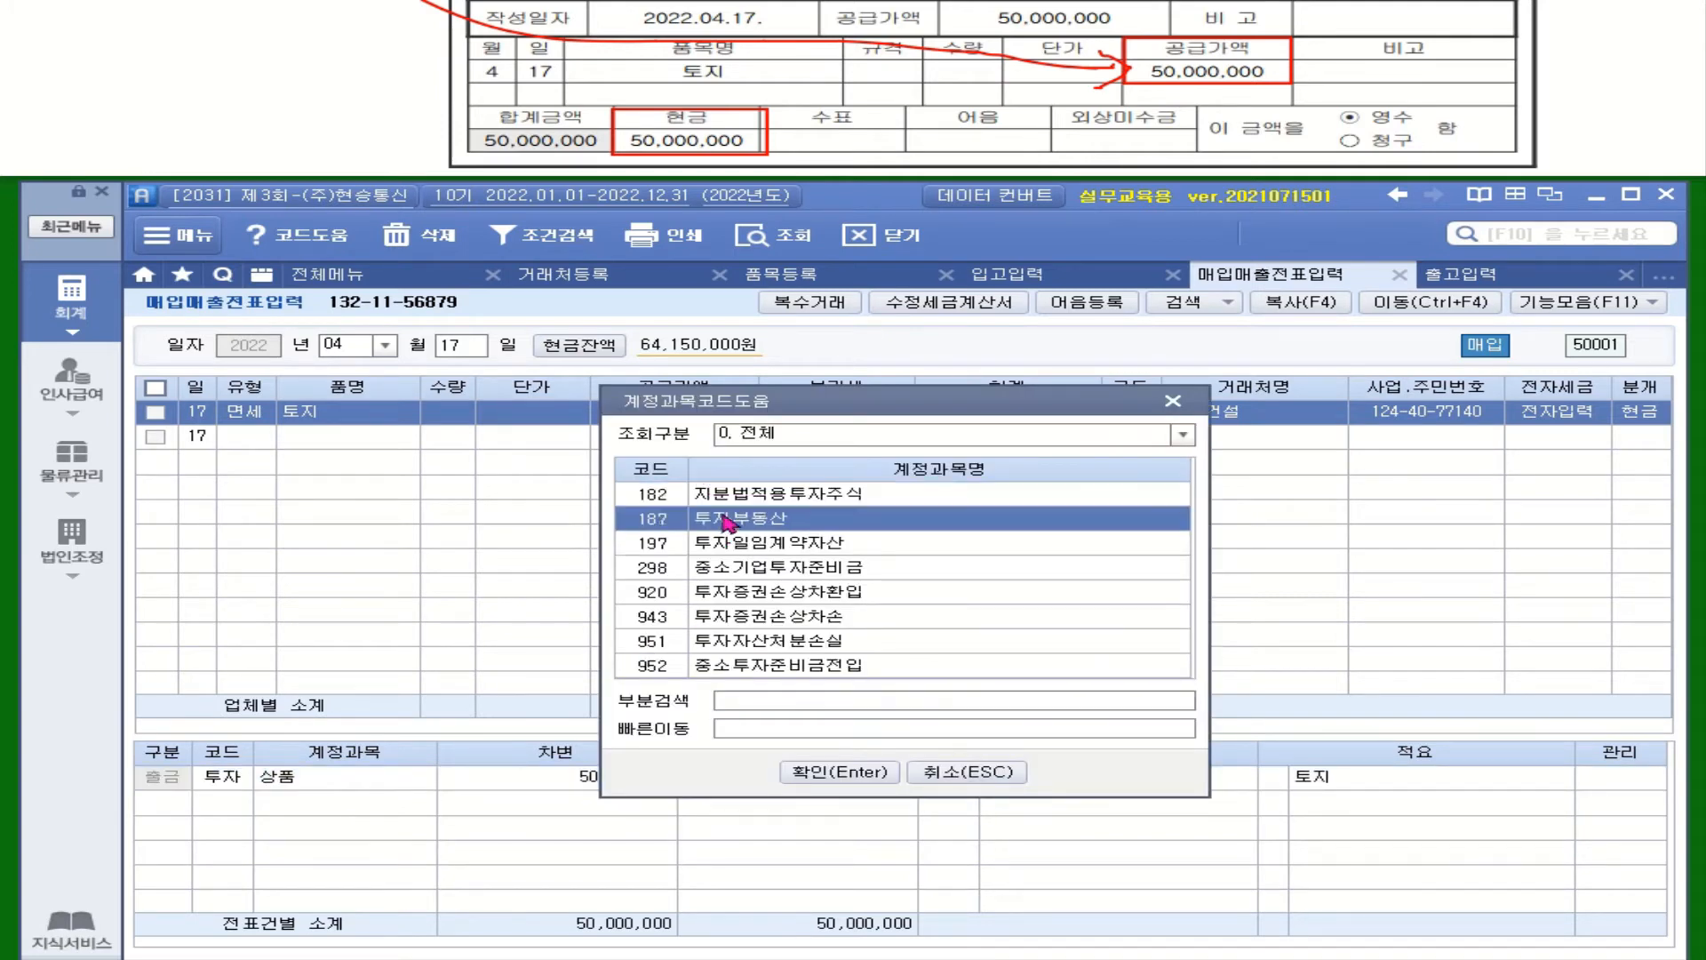
pyautogui.press('Return')
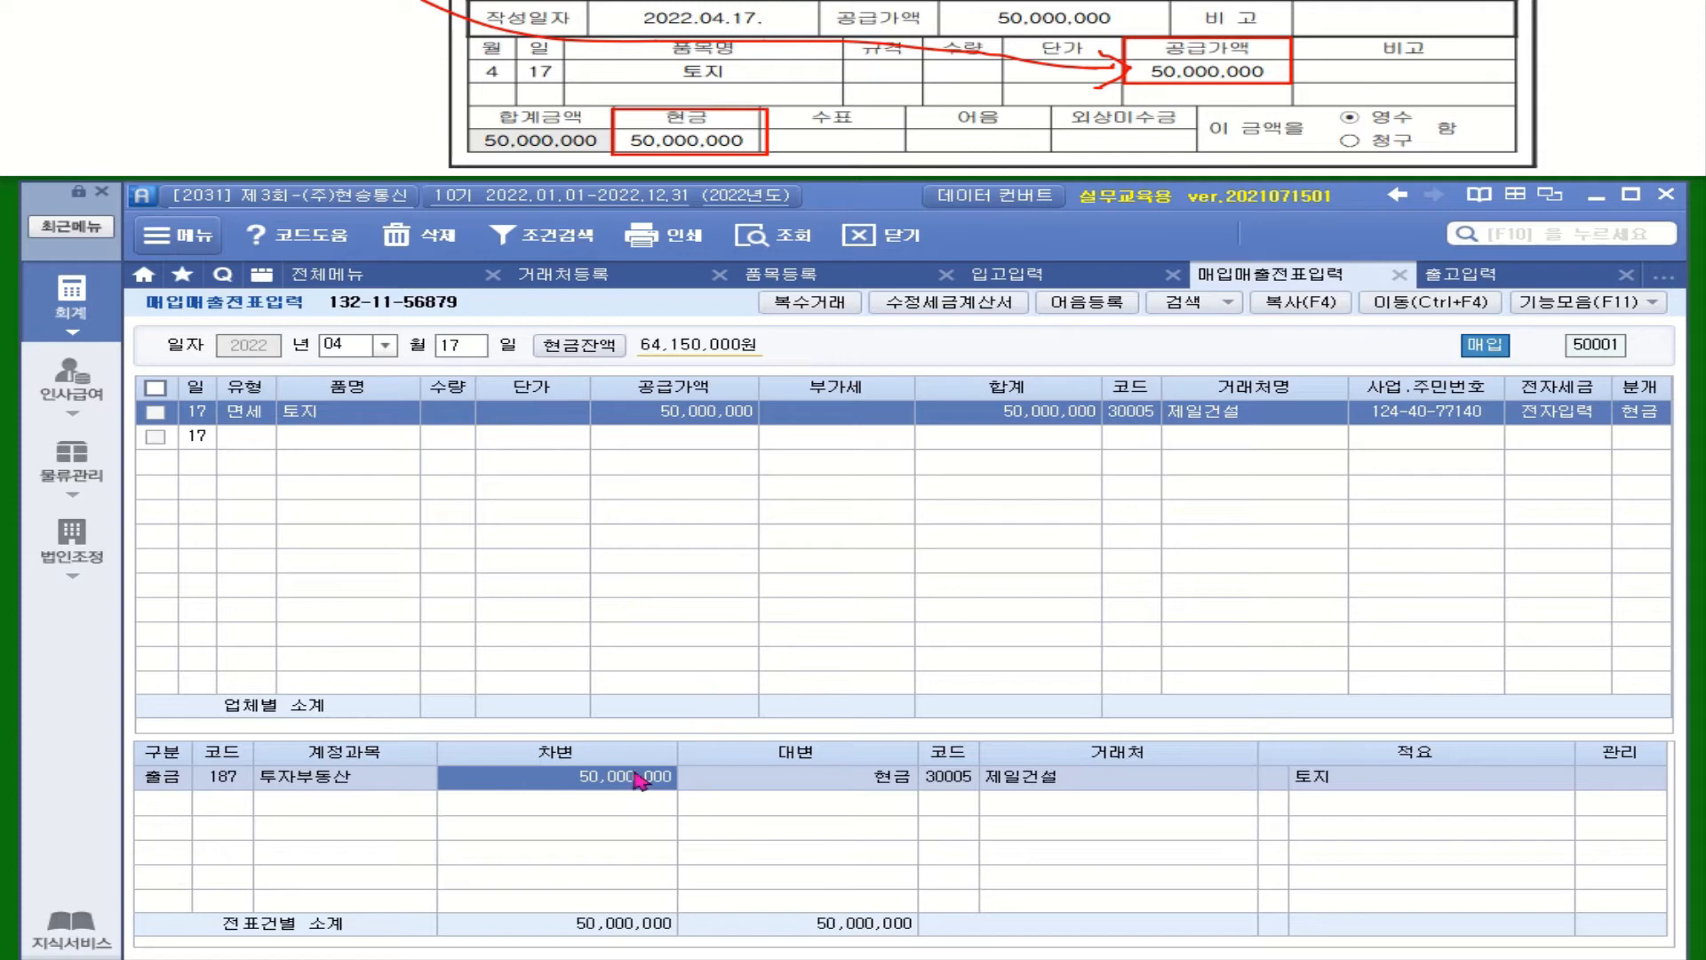
# Open the calculator on the 50,000,000 supply amount from the right-click menu
pyautogui.click(711, 438)
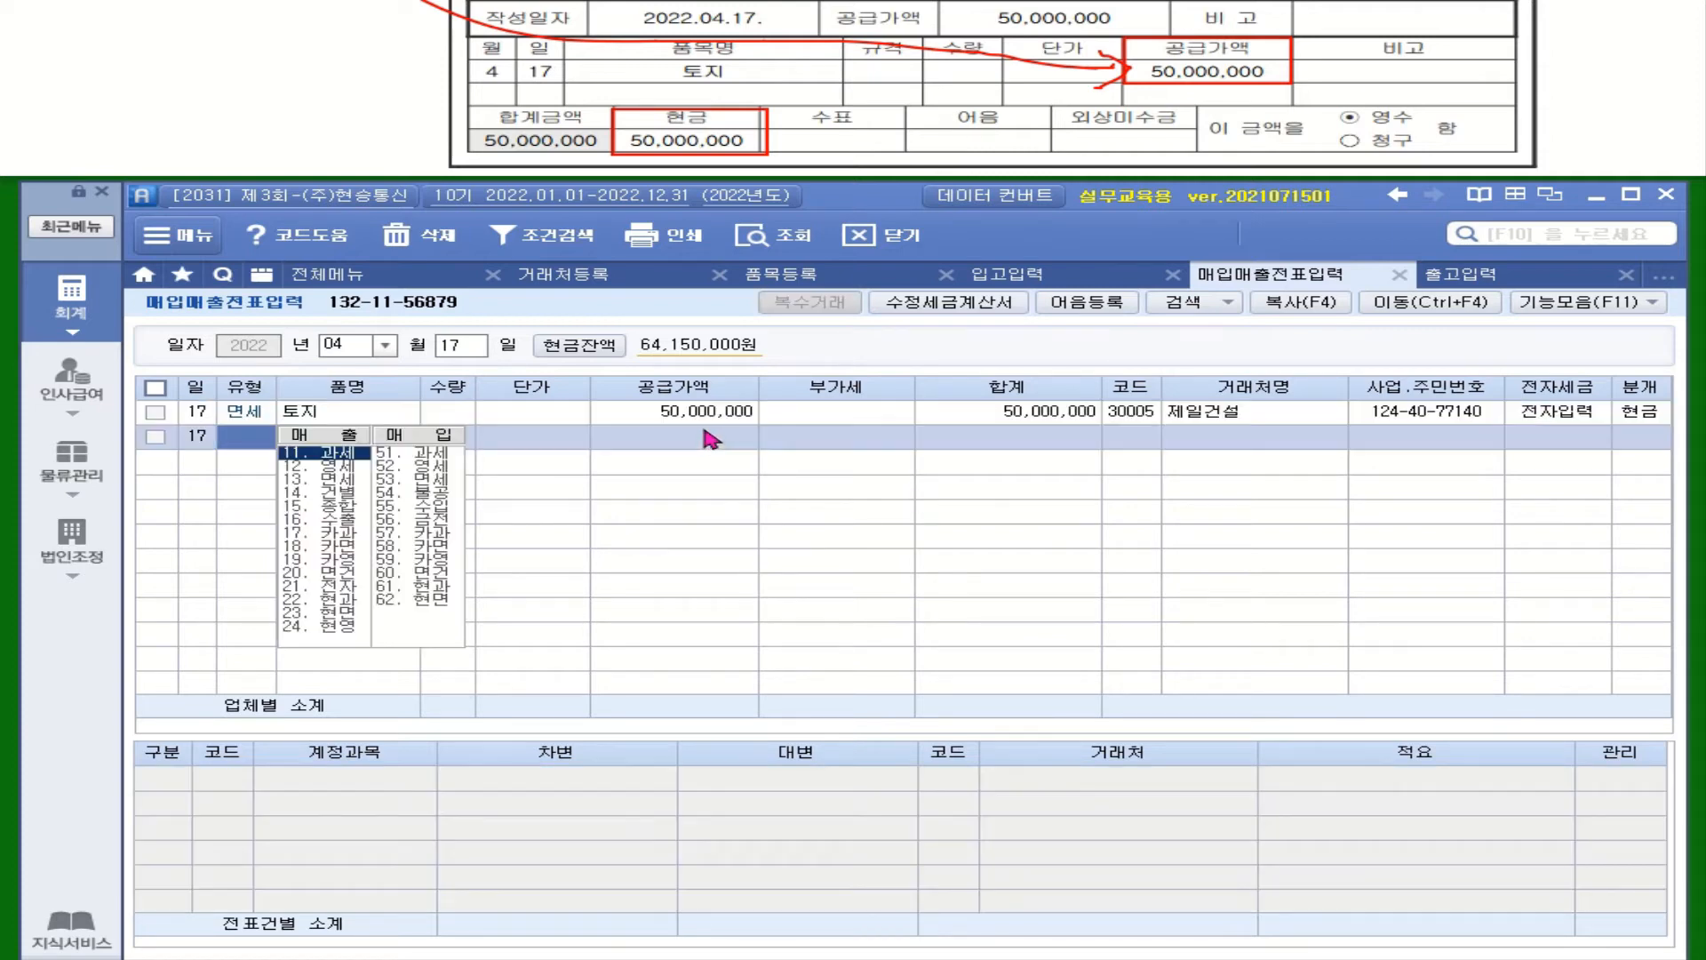
pyautogui.click(711, 414)
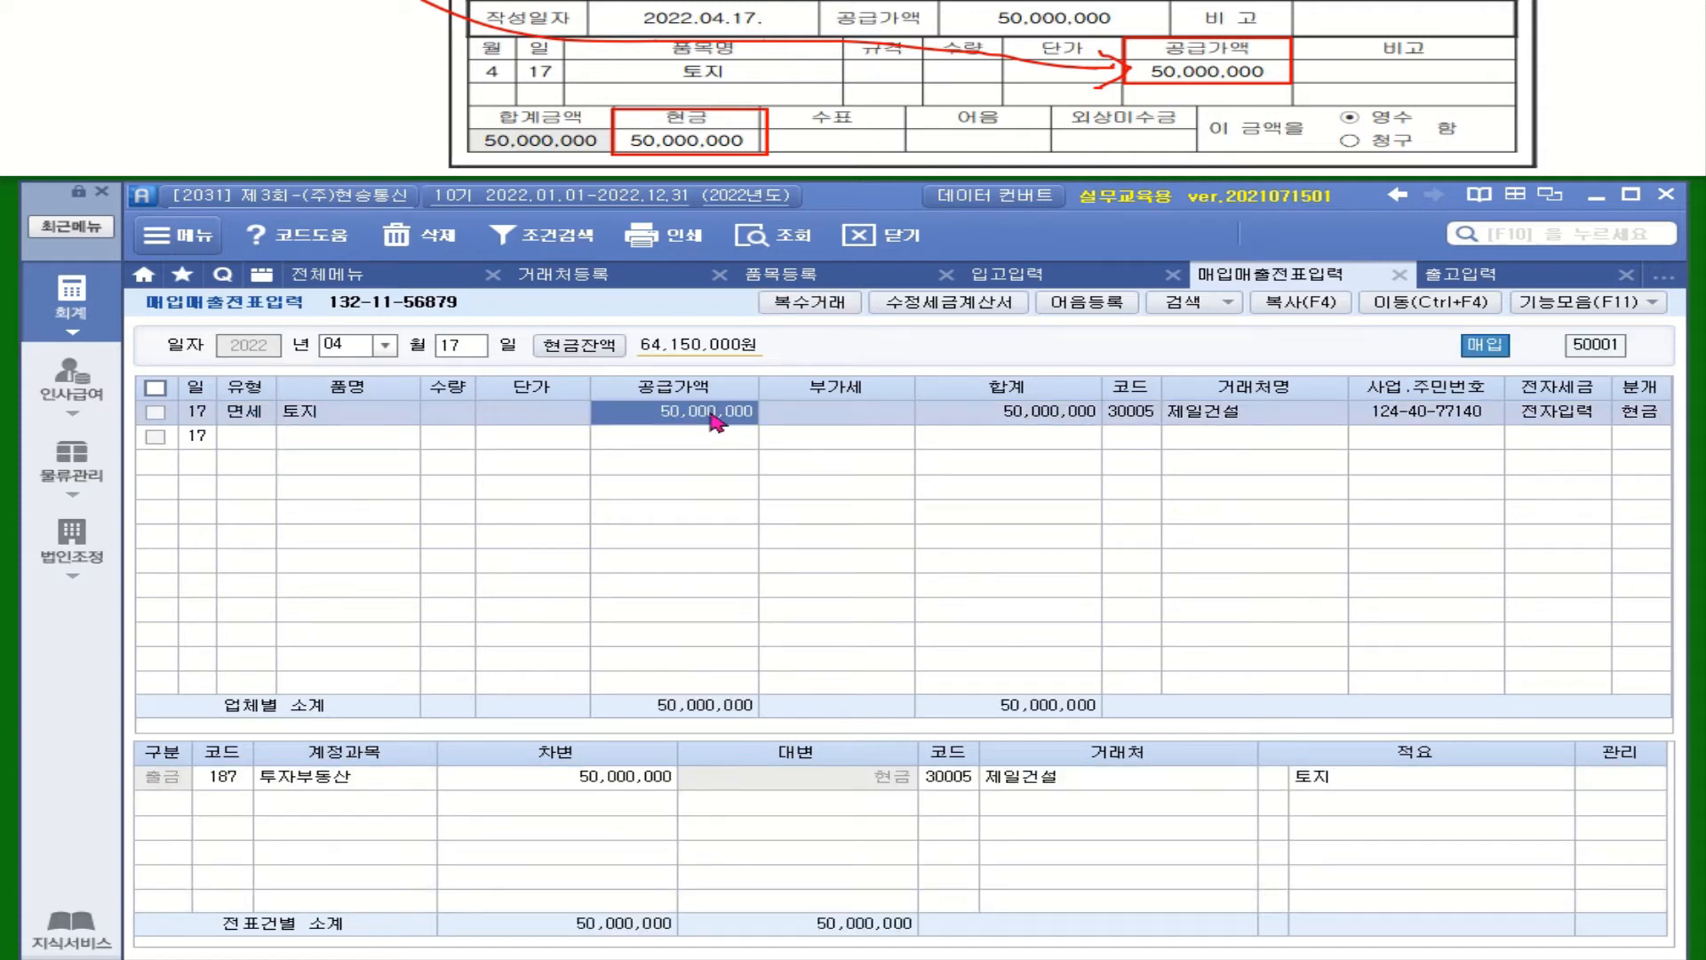
pyautogui.rightClick(713, 421)
pyautogui.click(782, 498)
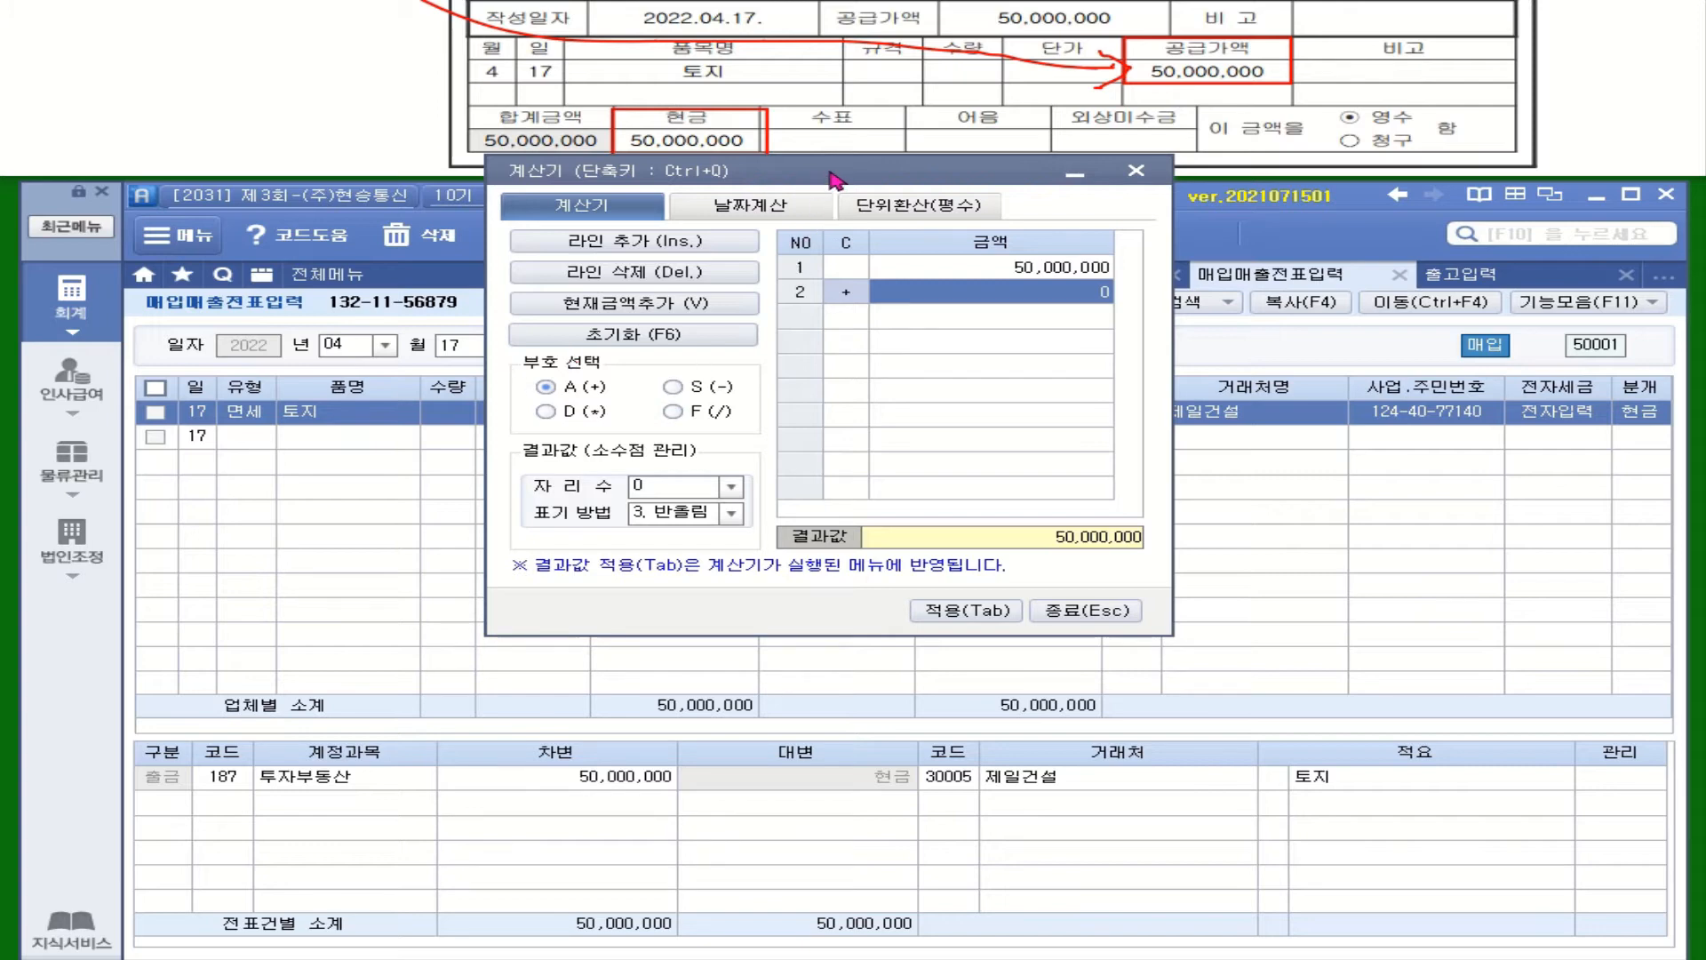
# Add 1,500,000 and 3,000,000 to the 50,000,000 in the calculator
pyautogui.write('1500000')
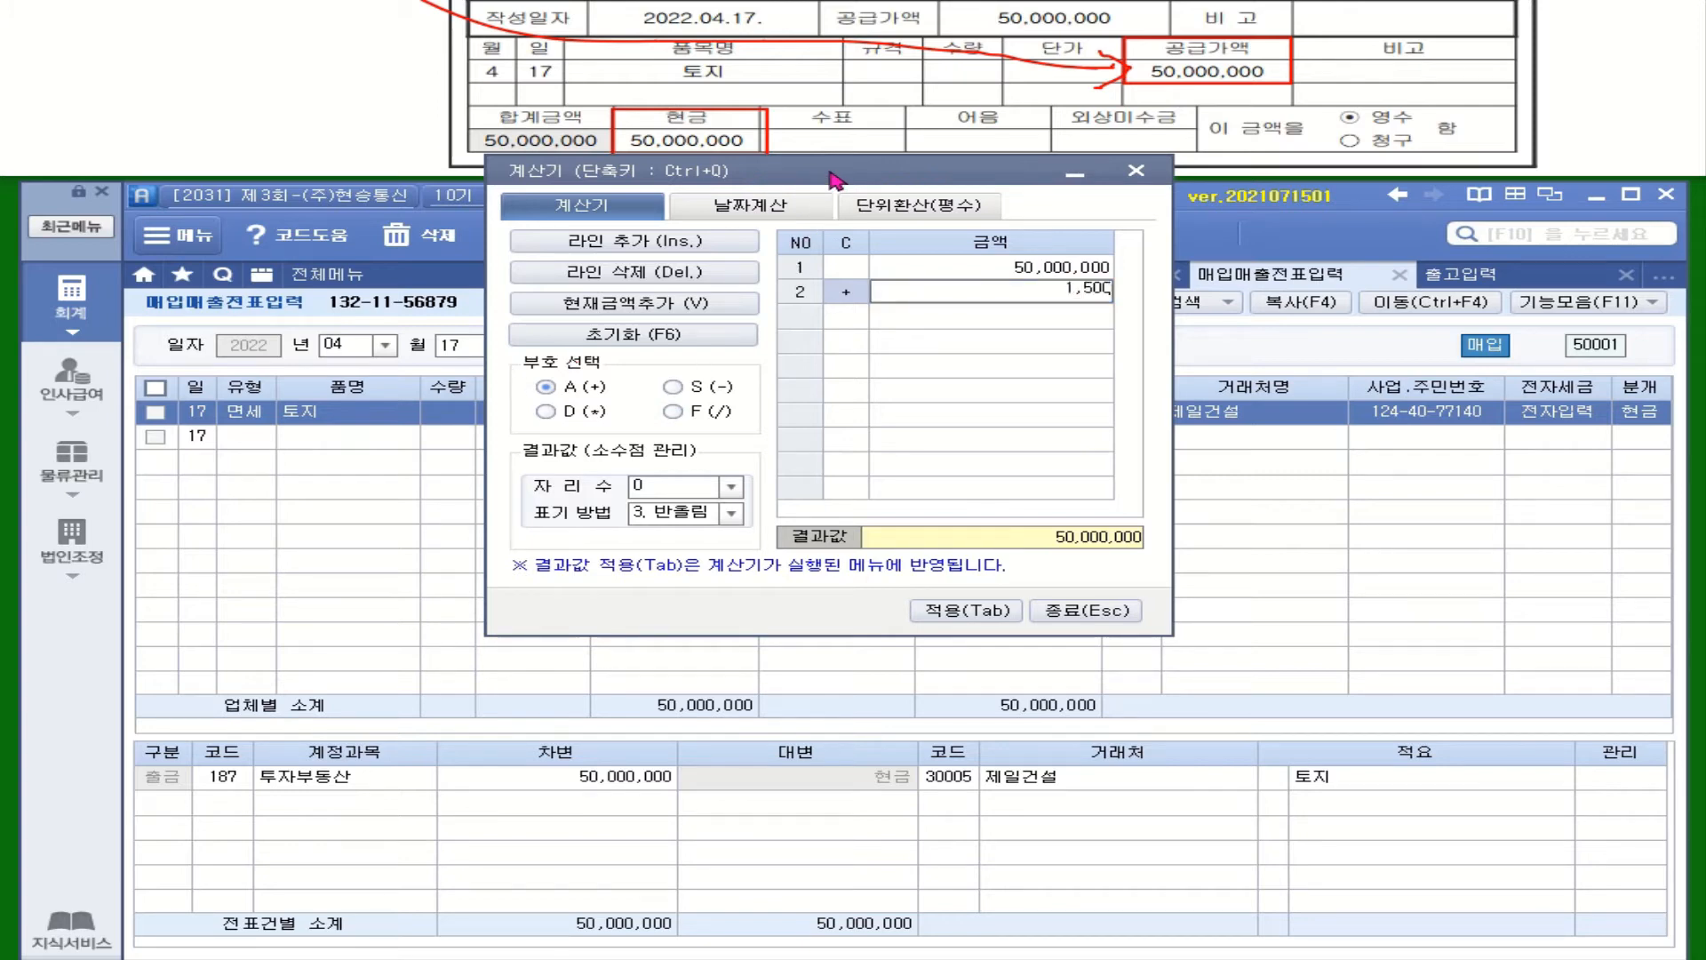
pyautogui.press('Return')
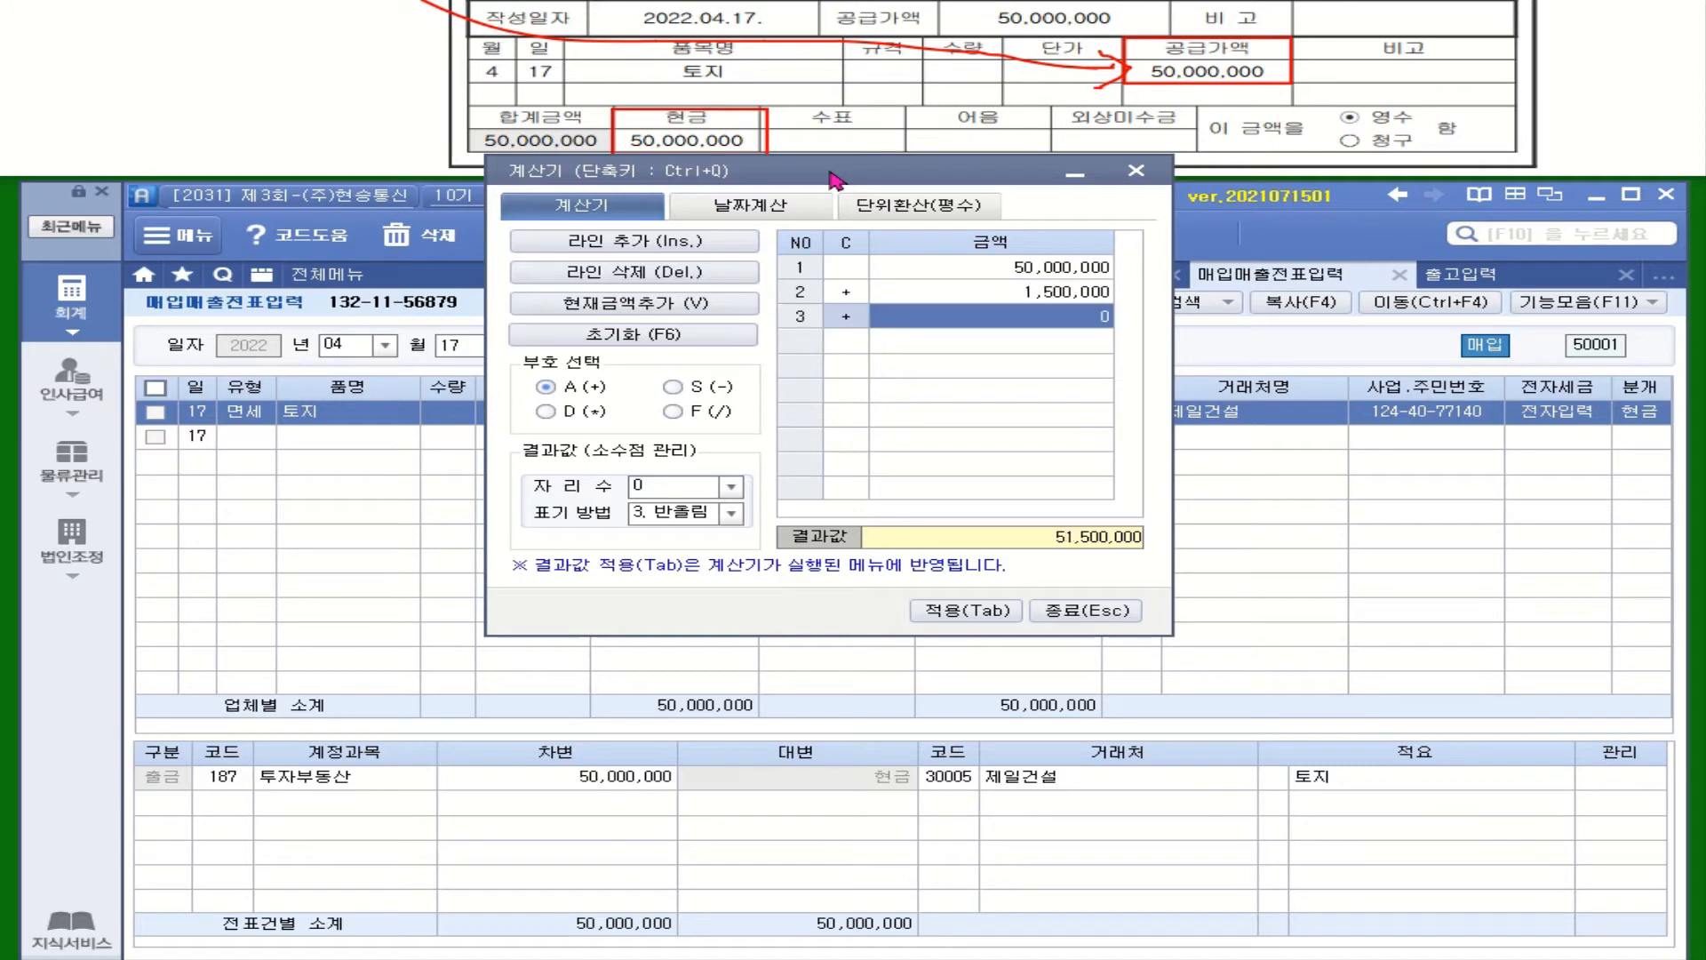
pyautogui.write('3000000')
pyautogui.press('Return')
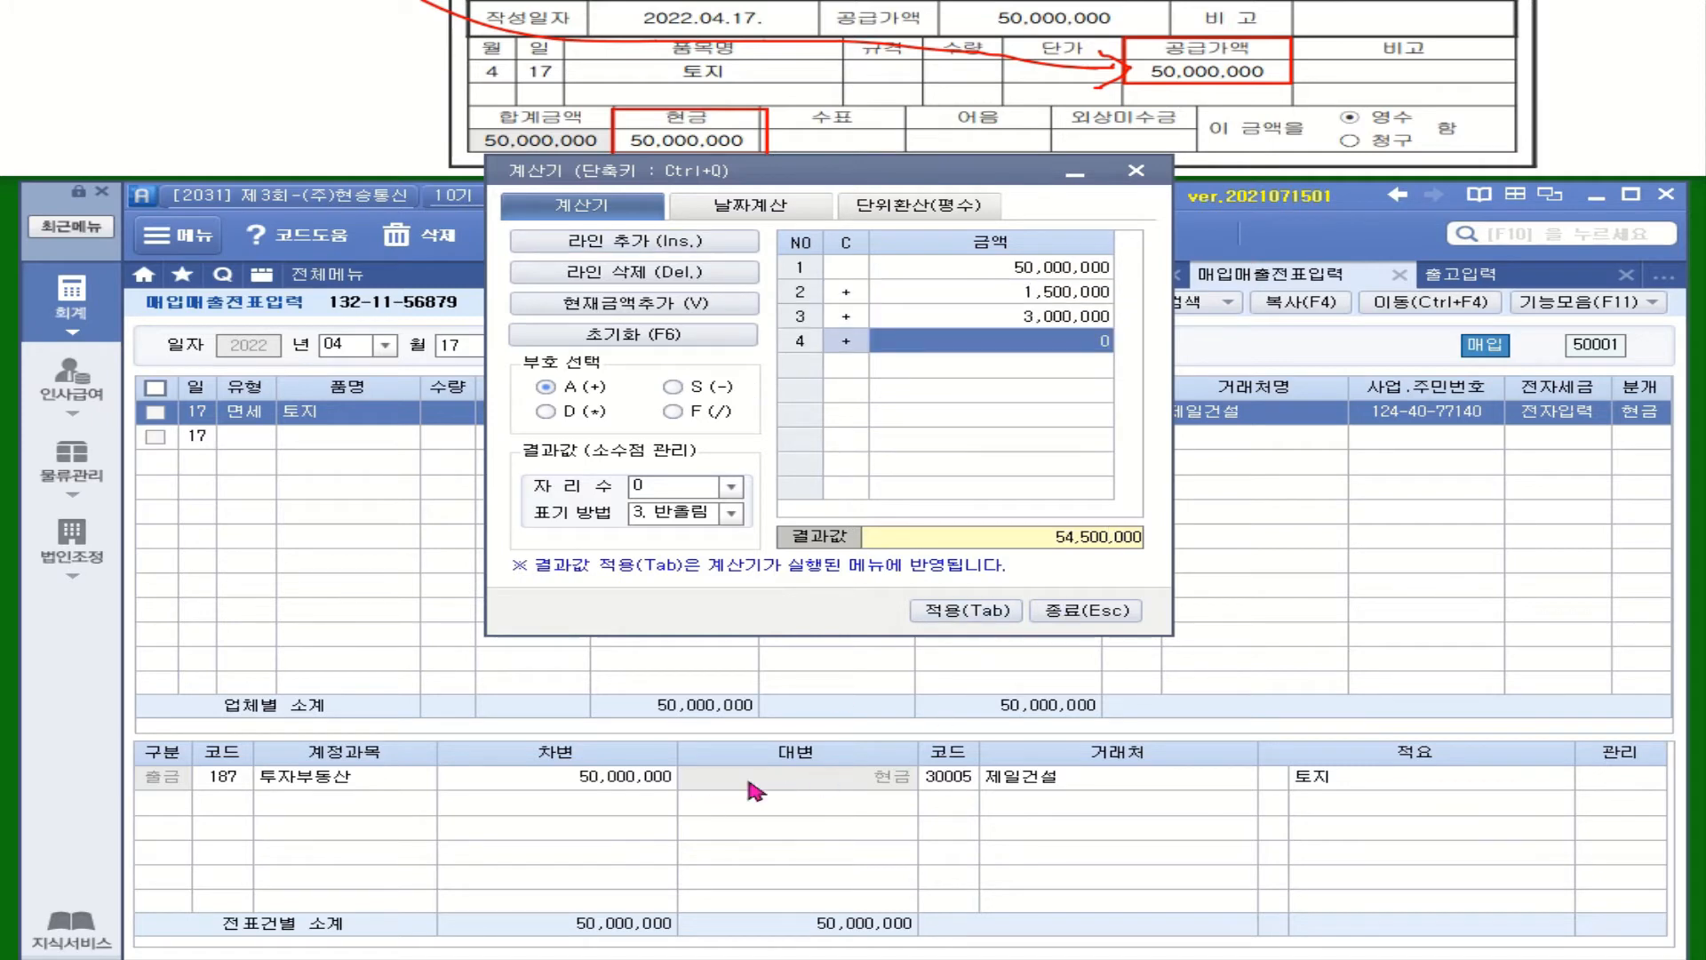
# Set the 투자부동산 debit to 54,500,000 and request deletion of the -4,500,000 상품 line
pyautogui.click(610, 785)
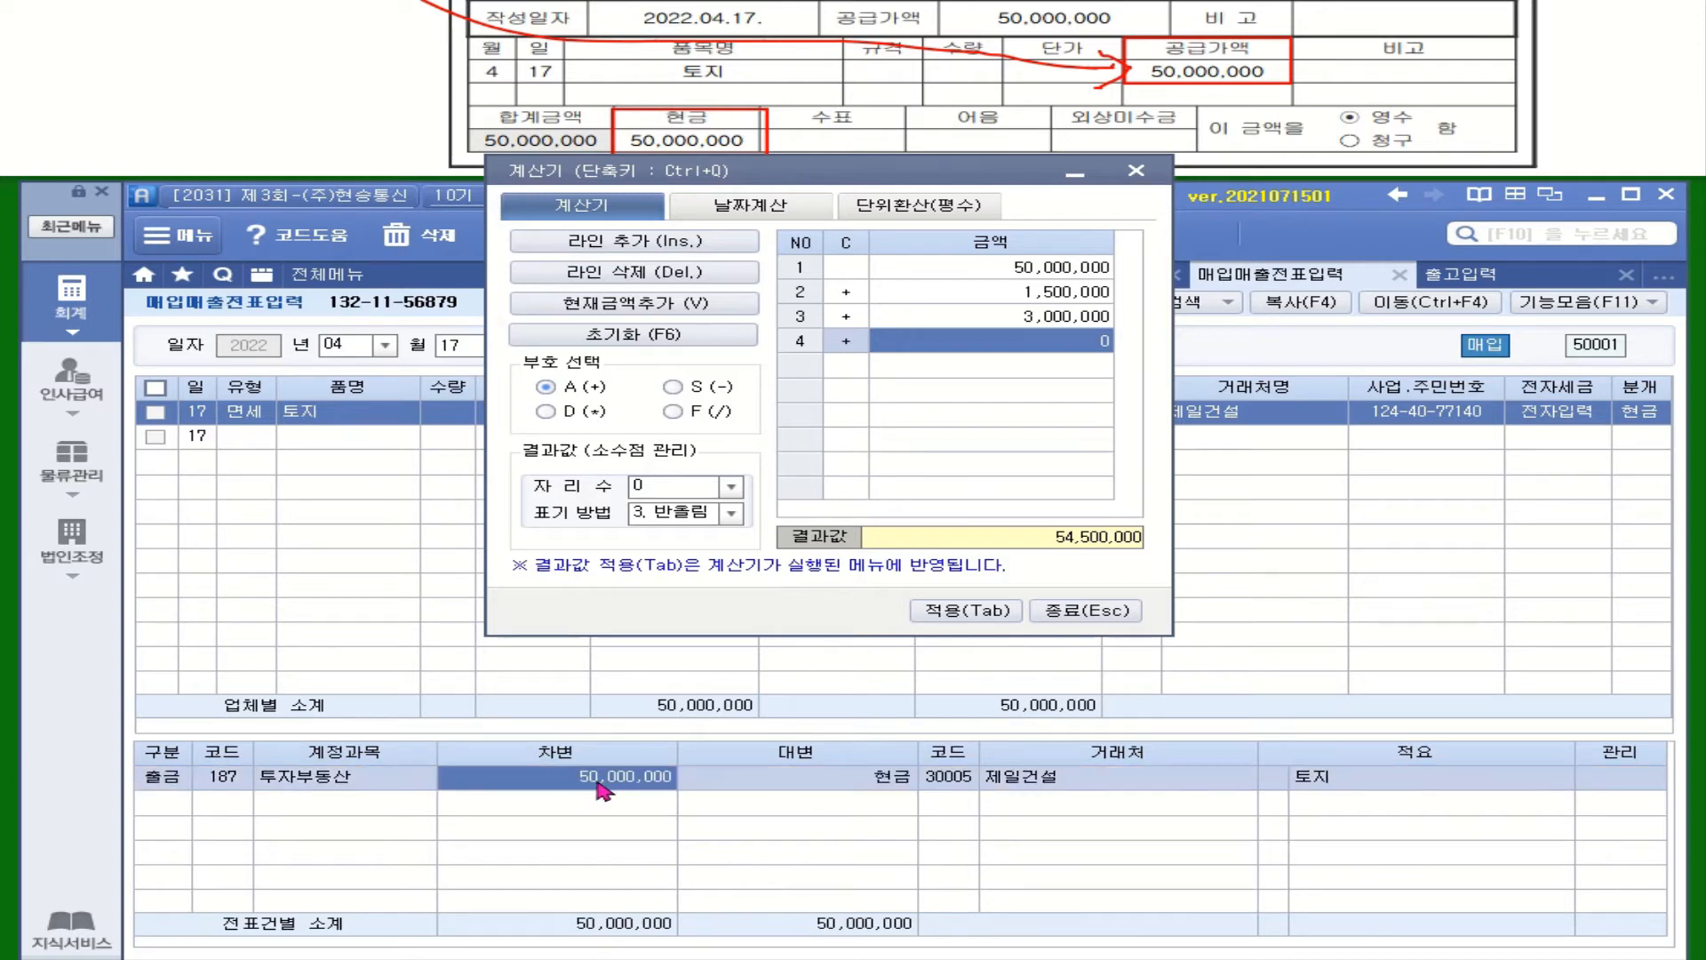
pyautogui.write('54500000')
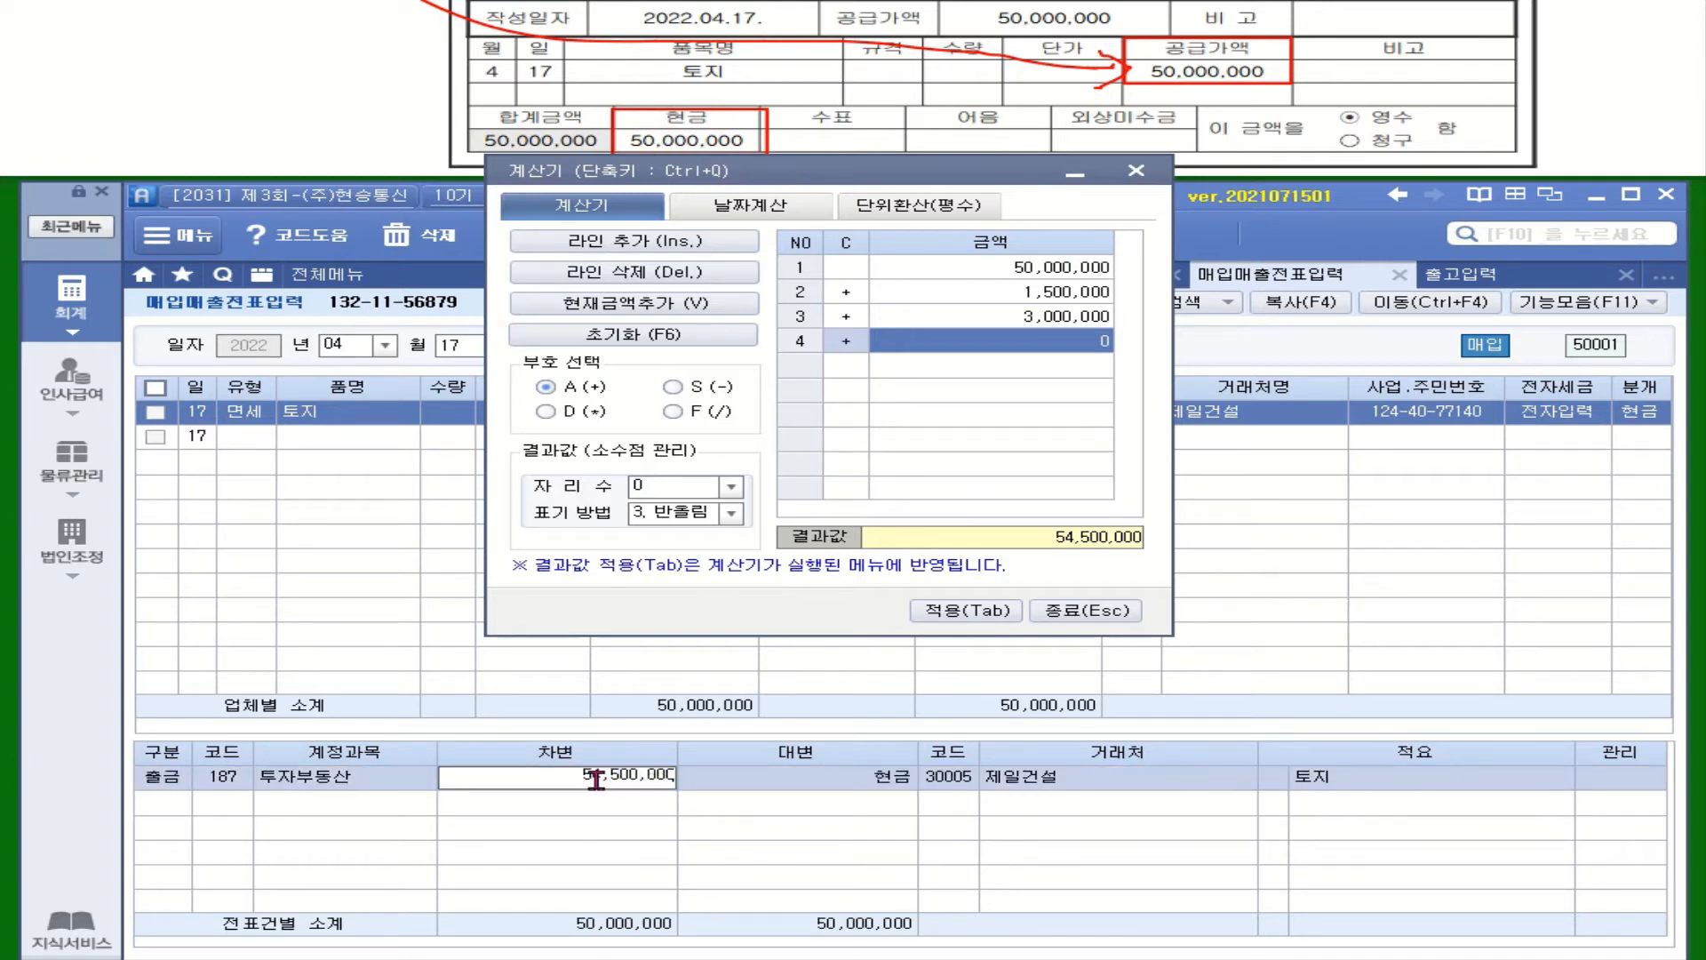
pyautogui.press('Return')
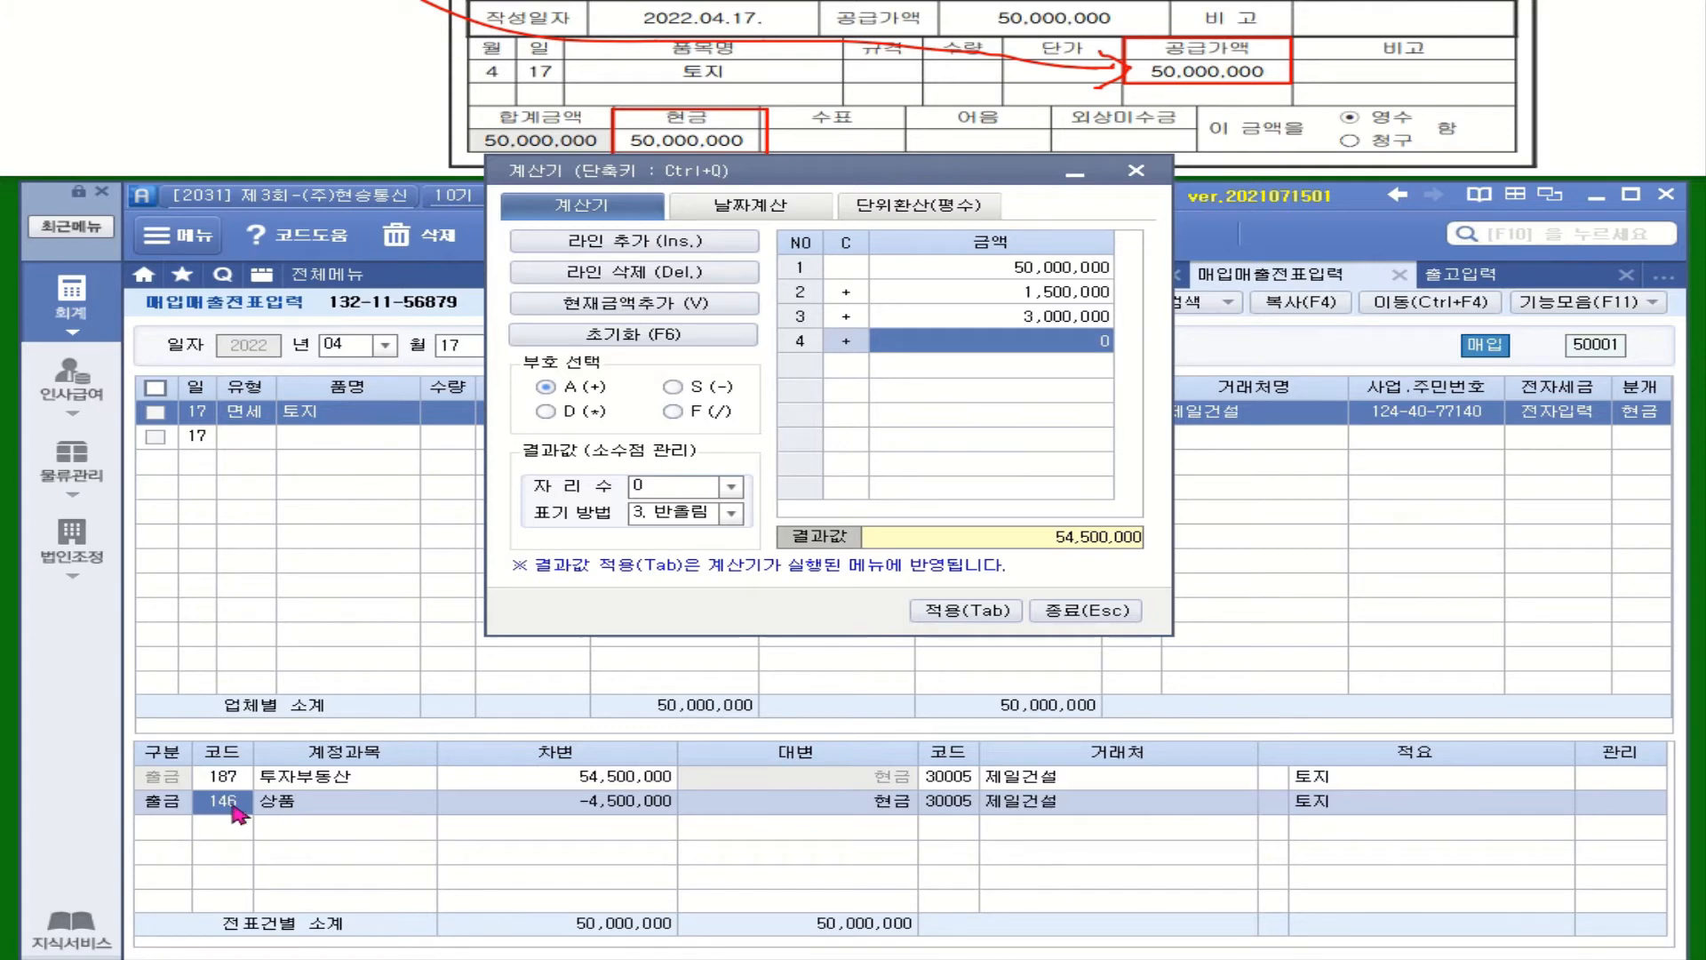
pyautogui.click(1136, 169)
pyautogui.click(409, 236)
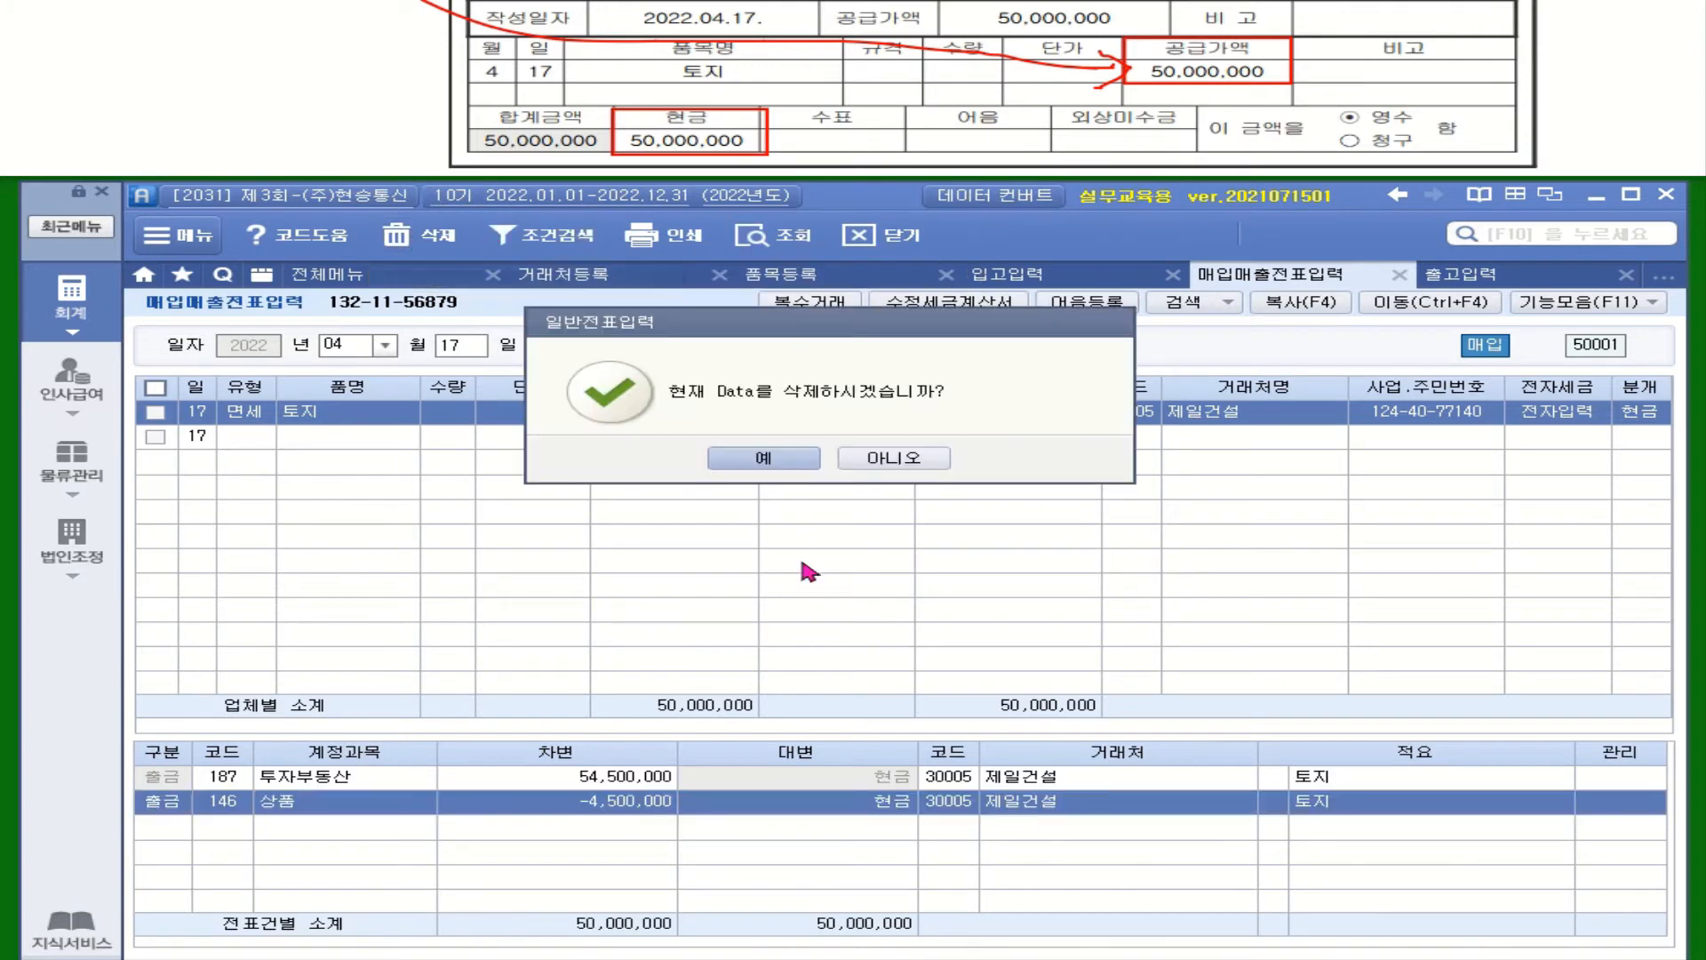
# Confirm deleting the 상품 line and recheck the land voucher's 54,500,000 cash journal
pyautogui.click(786, 458)
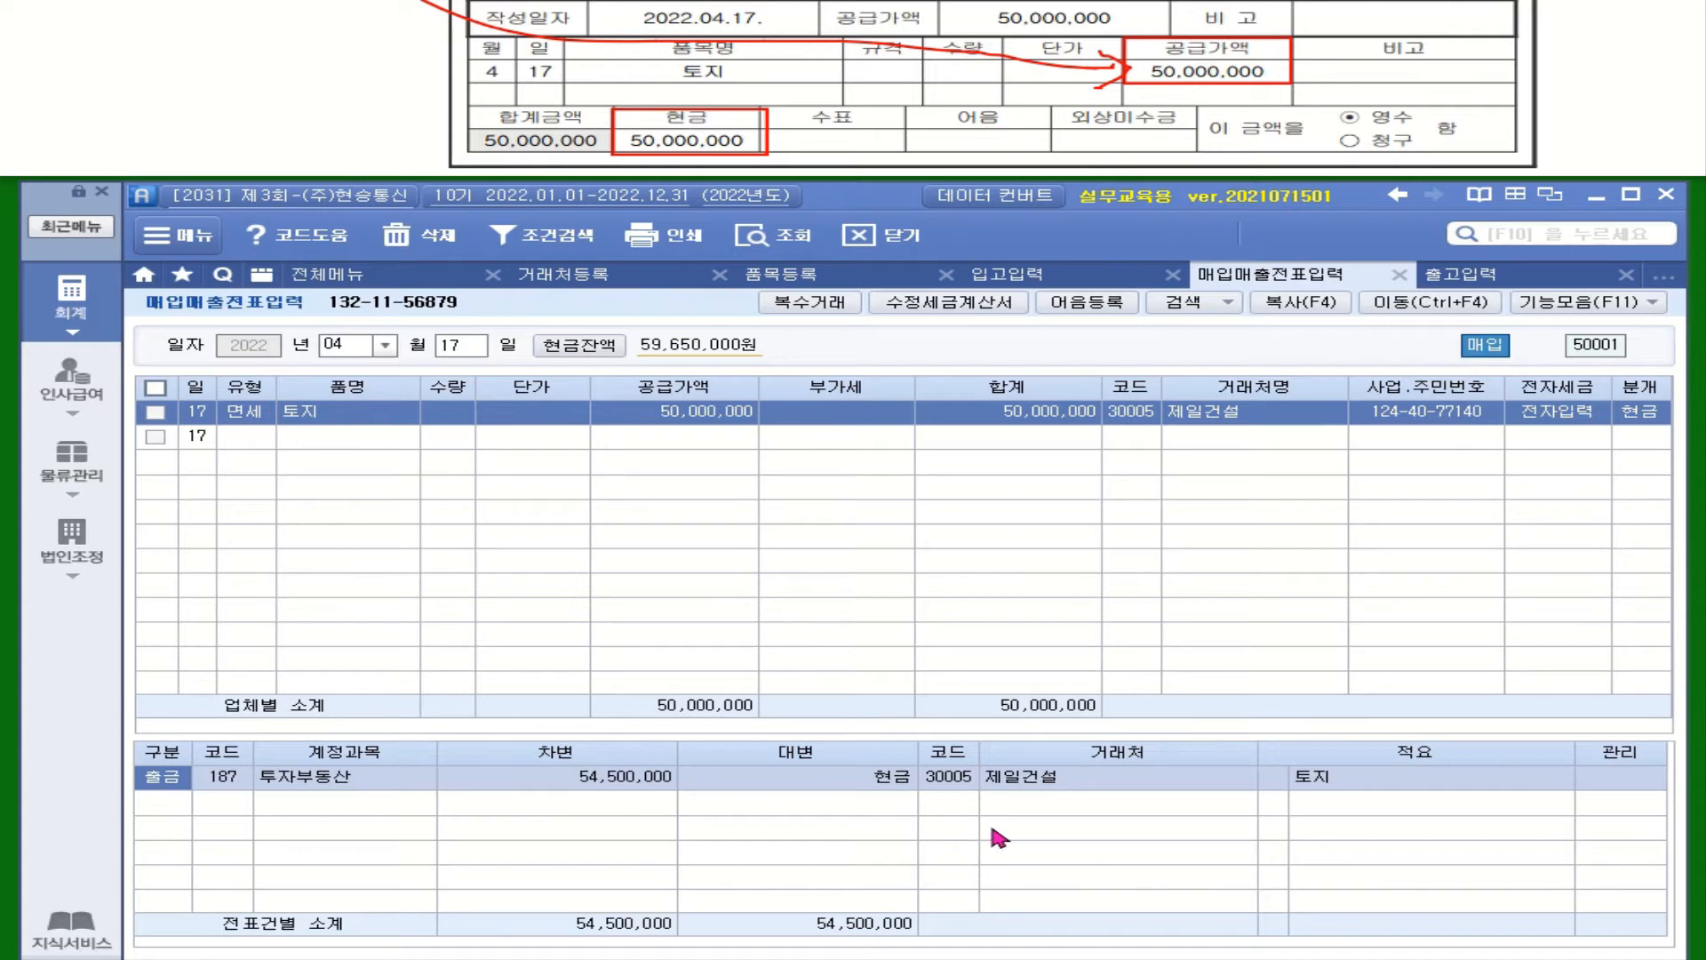
pyautogui.click(1133, 438)
pyautogui.click(1018, 416)
pyautogui.click(1634, 414)
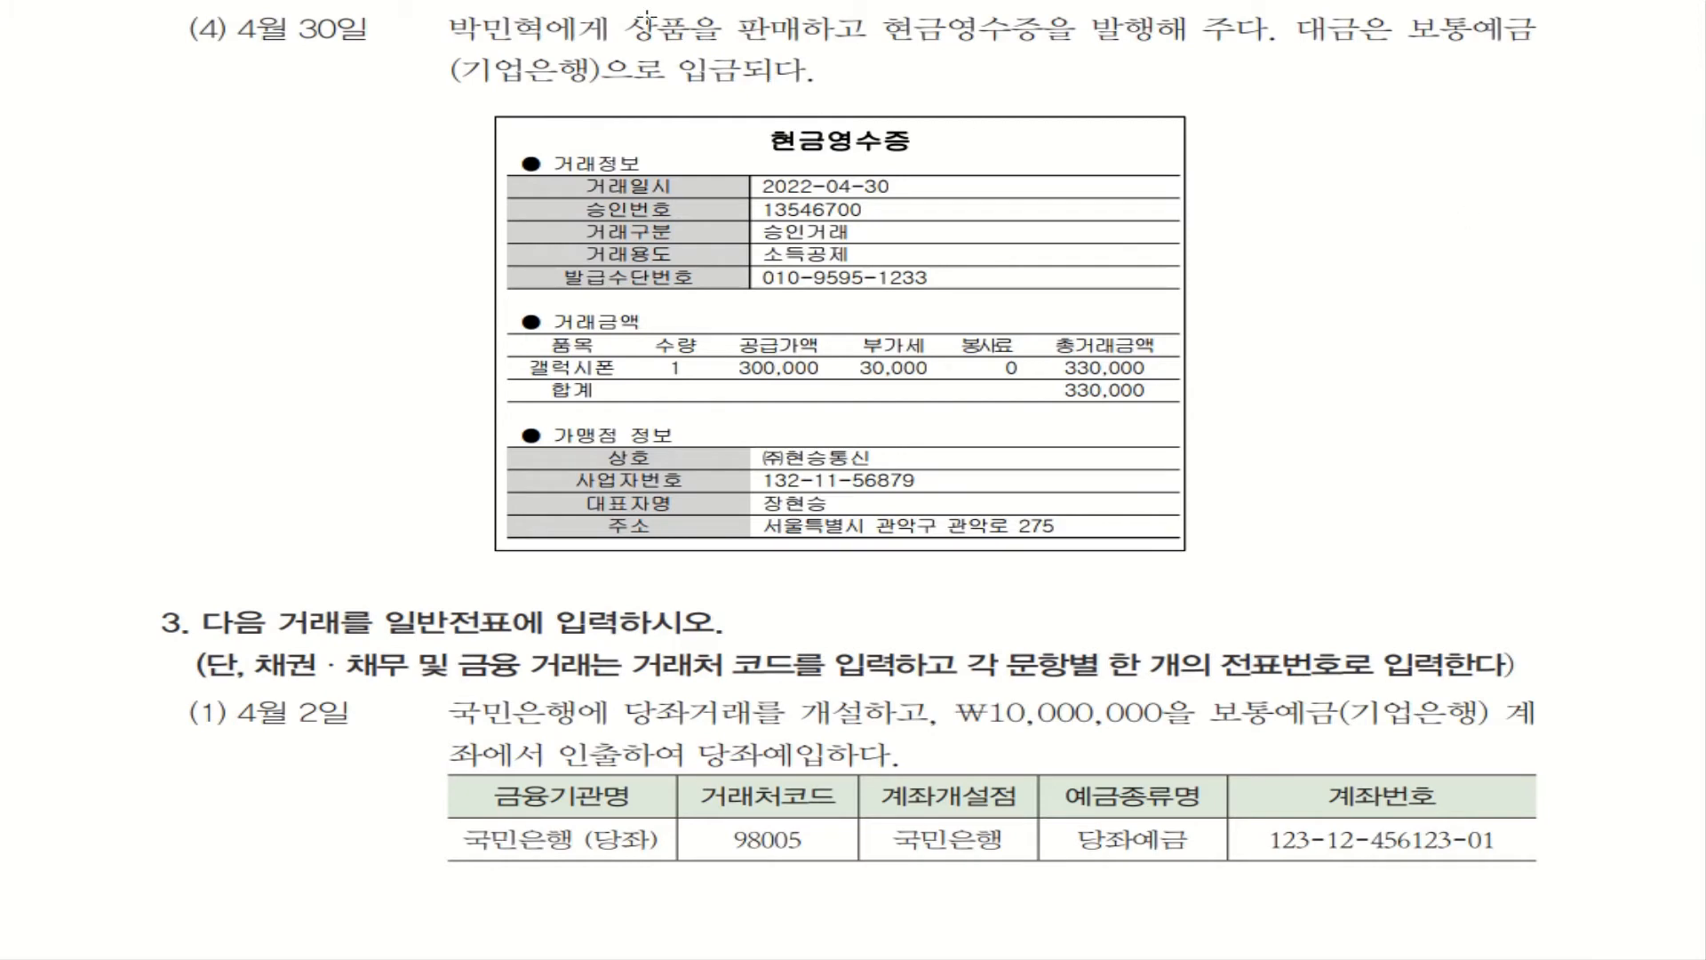
# Mark 상품을 판매, the cash-receipt phrase, 소득공제 and the 갤럭시폰 row in red
pyautogui.moveTo(613, 6)
pyautogui.mouseDown()
pyautogui.moveTo(711, 51)
pyautogui.moveTo(804, 50)
pyautogui.mouseUp()
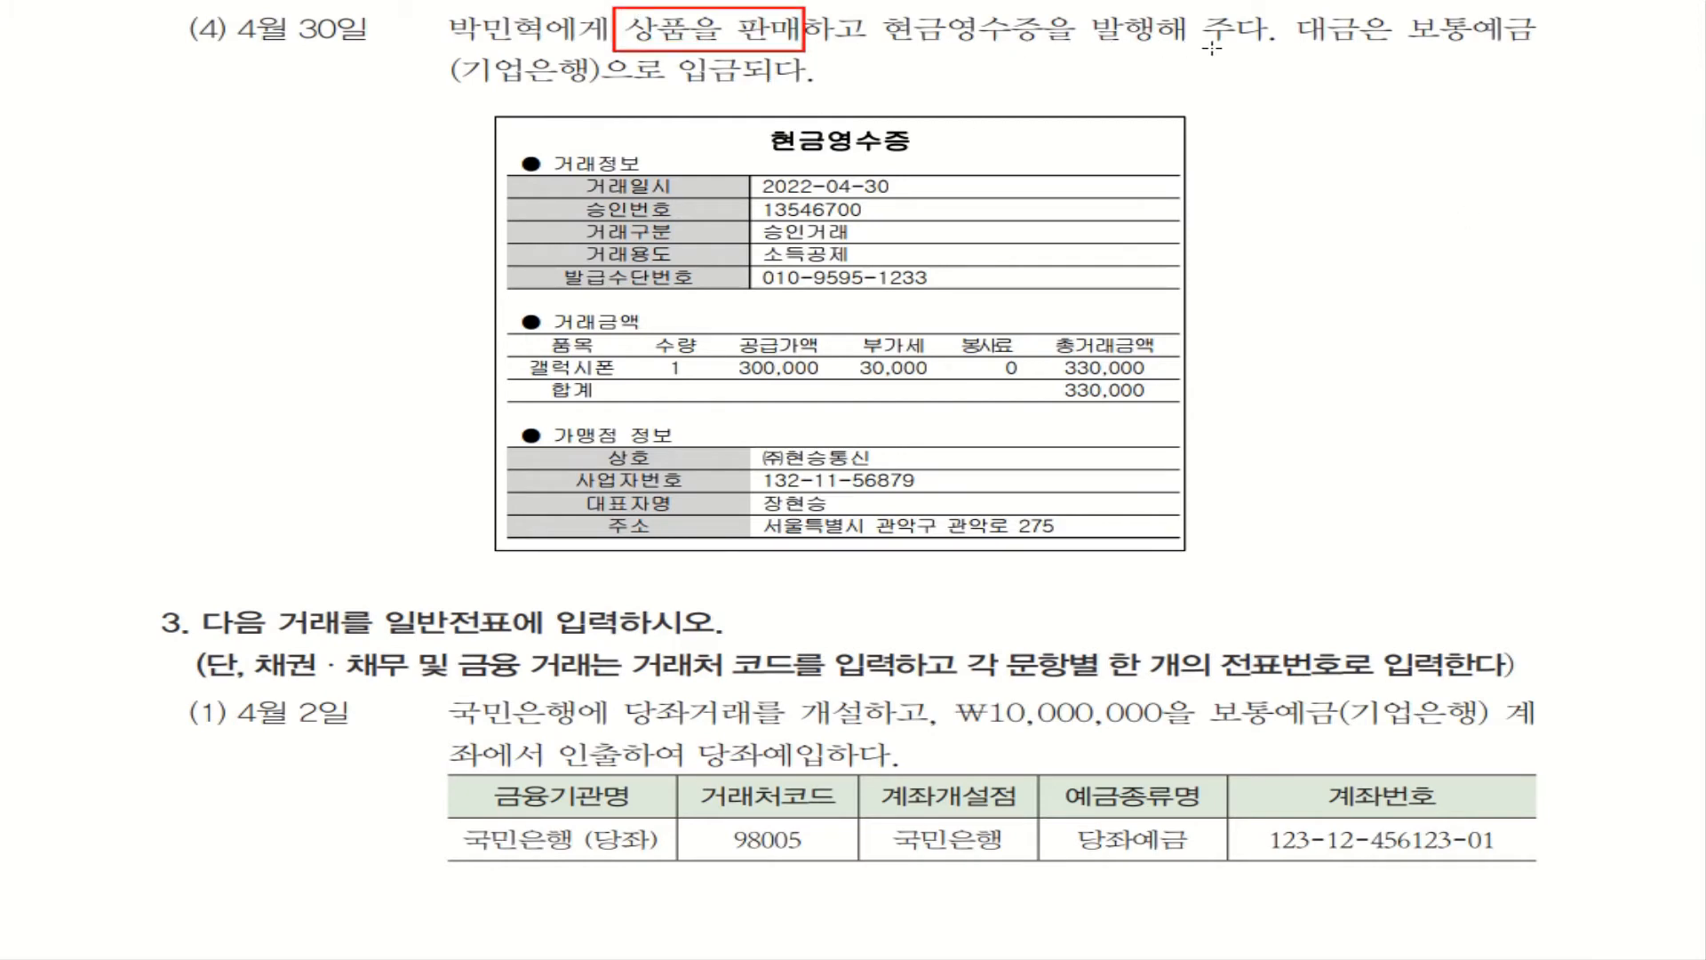
pyautogui.moveTo(875, 55); pyautogui.dragTo(1256, 55)
pyautogui.moveTo(746, 243); pyautogui.dragTo(860, 265)
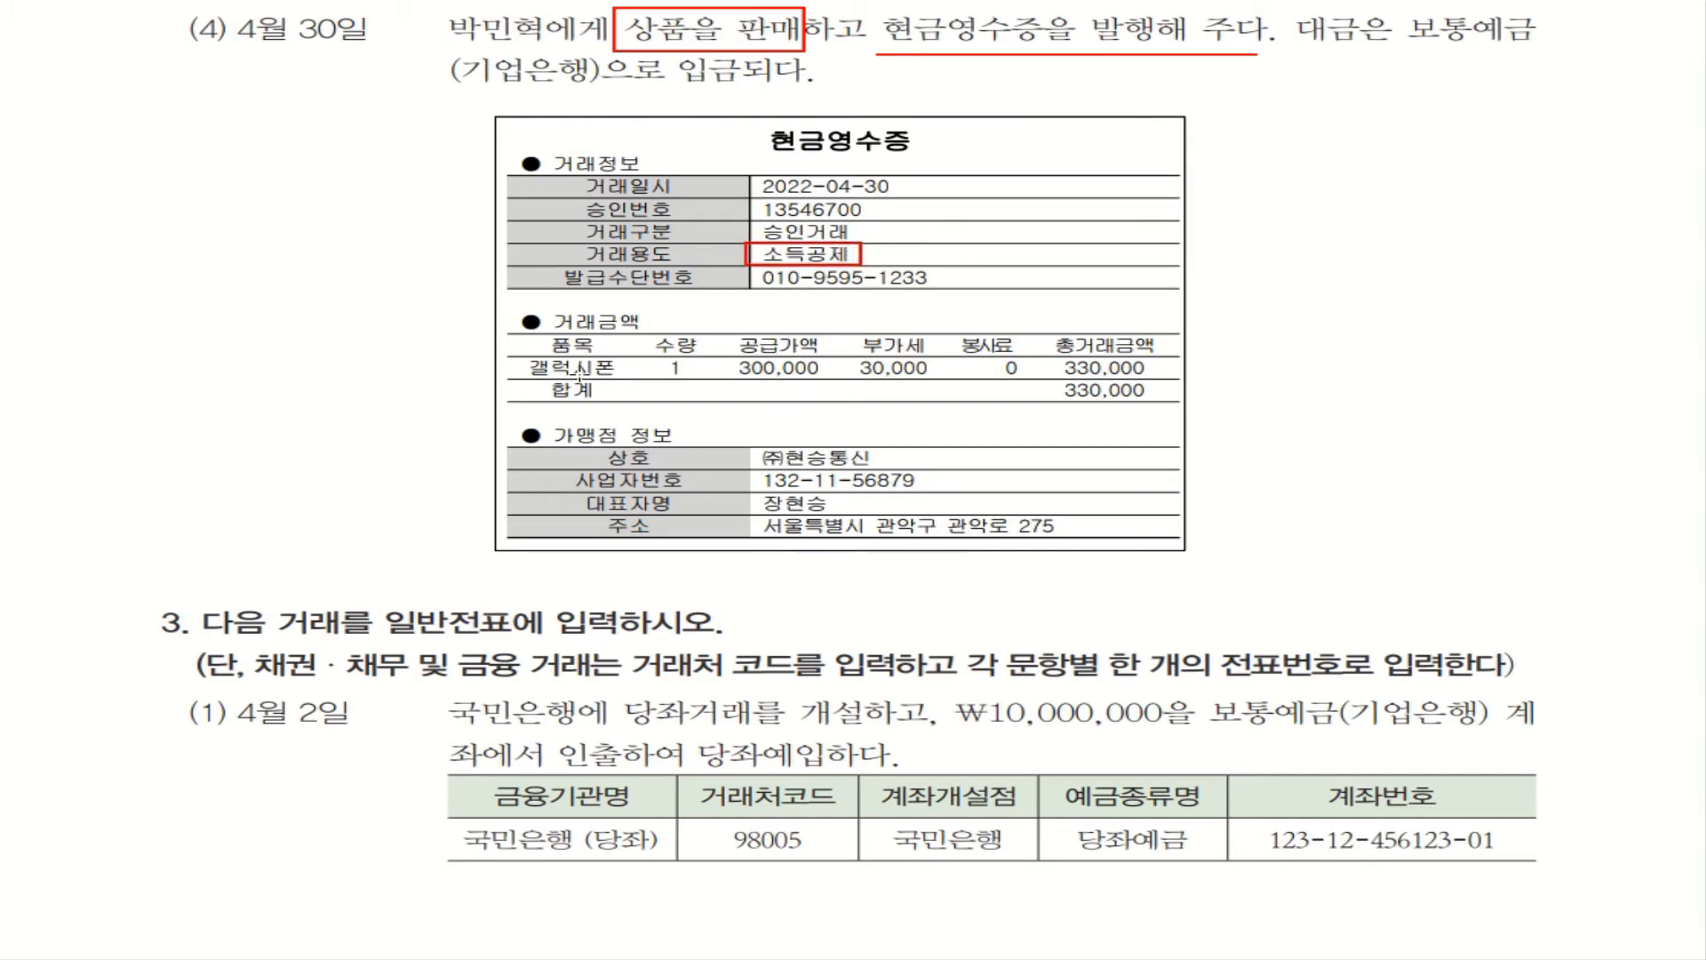
pyautogui.moveTo(514, 354); pyautogui.dragTo(1180, 380)
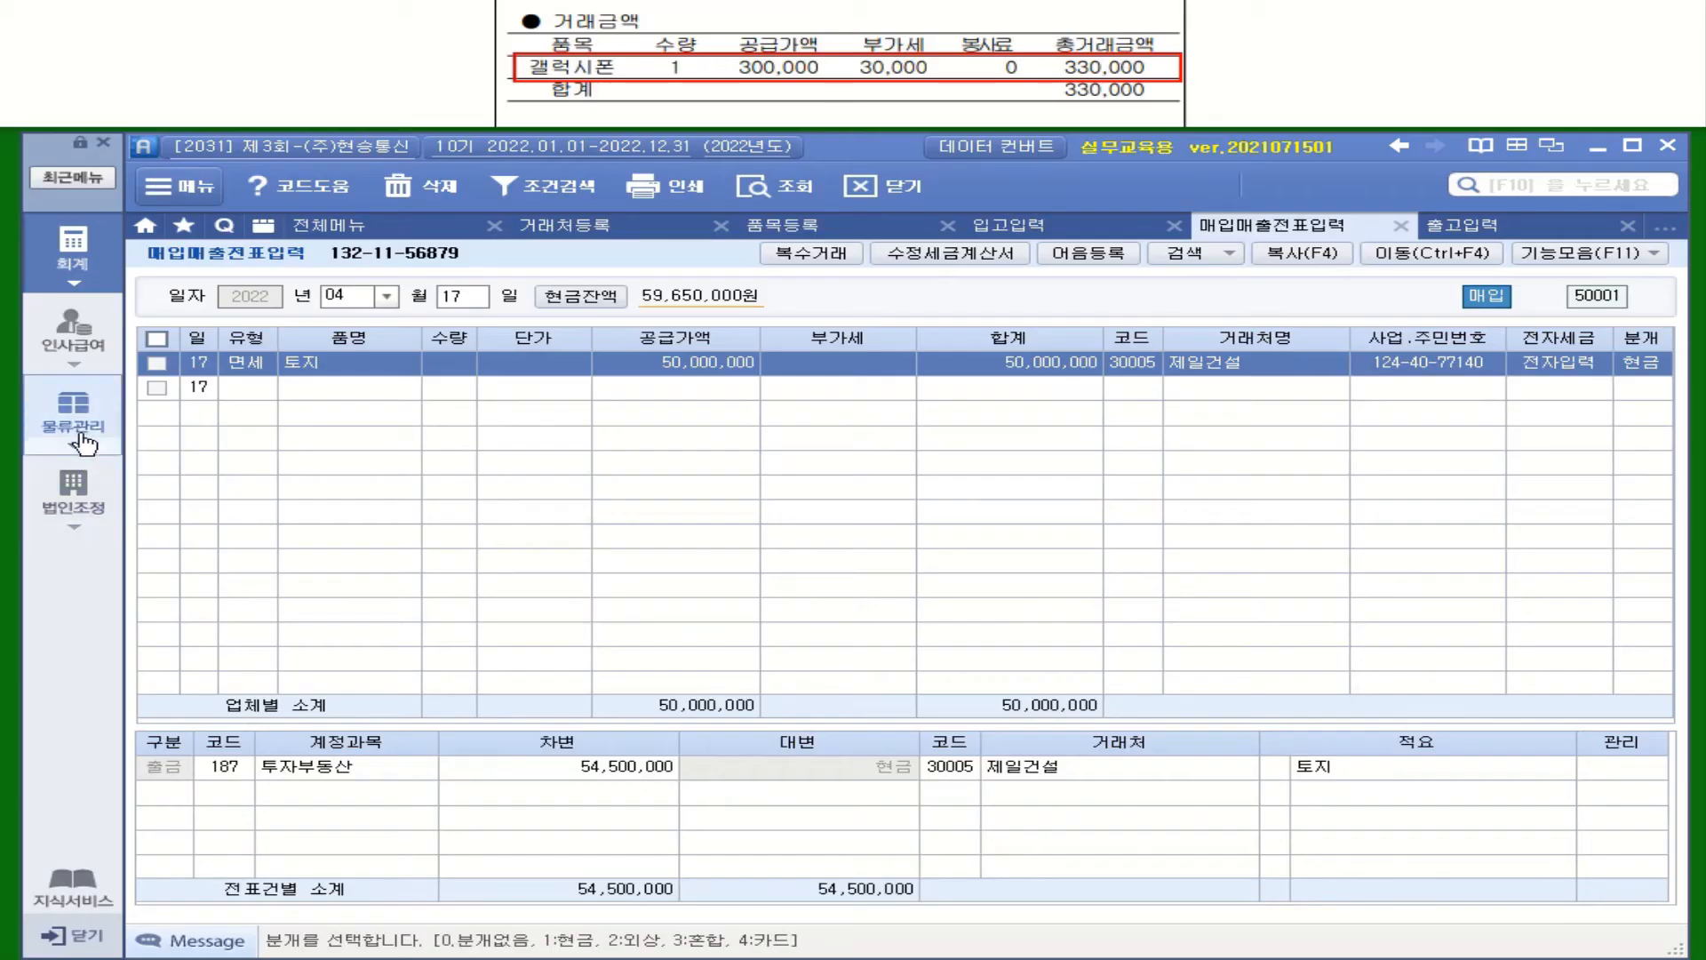
# Open the shipment entry screen and set the shipment date to April 30
pyautogui.click(80, 429)
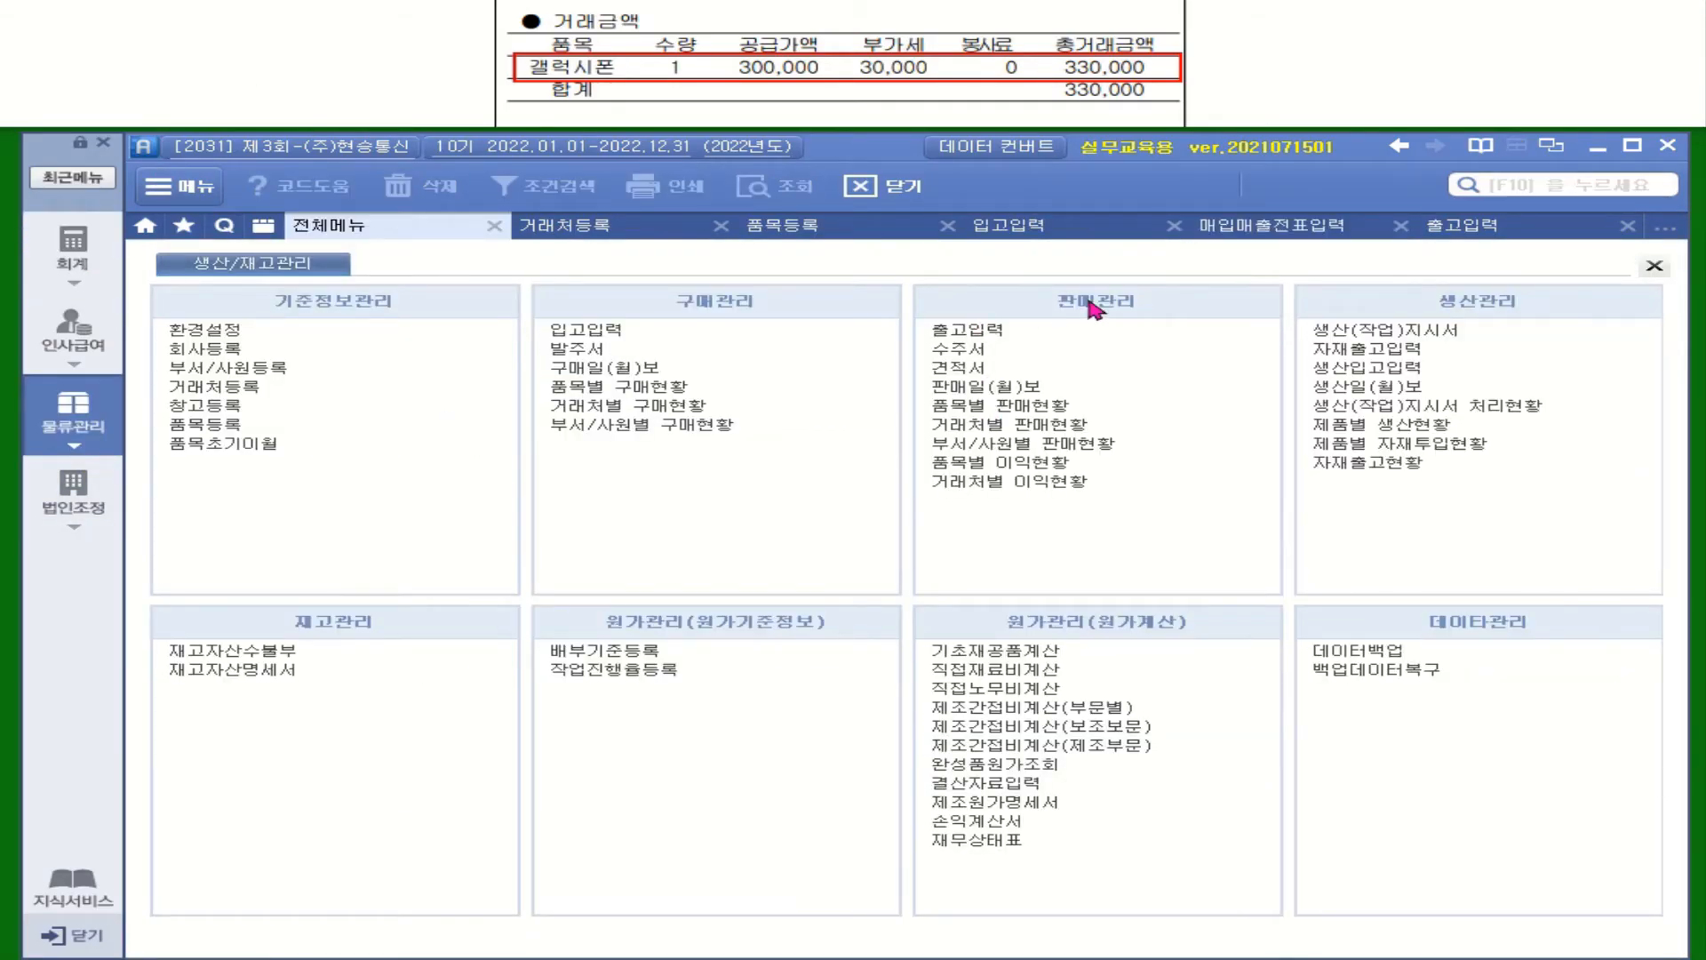
pyautogui.click(969, 331)
pyautogui.click(468, 305)
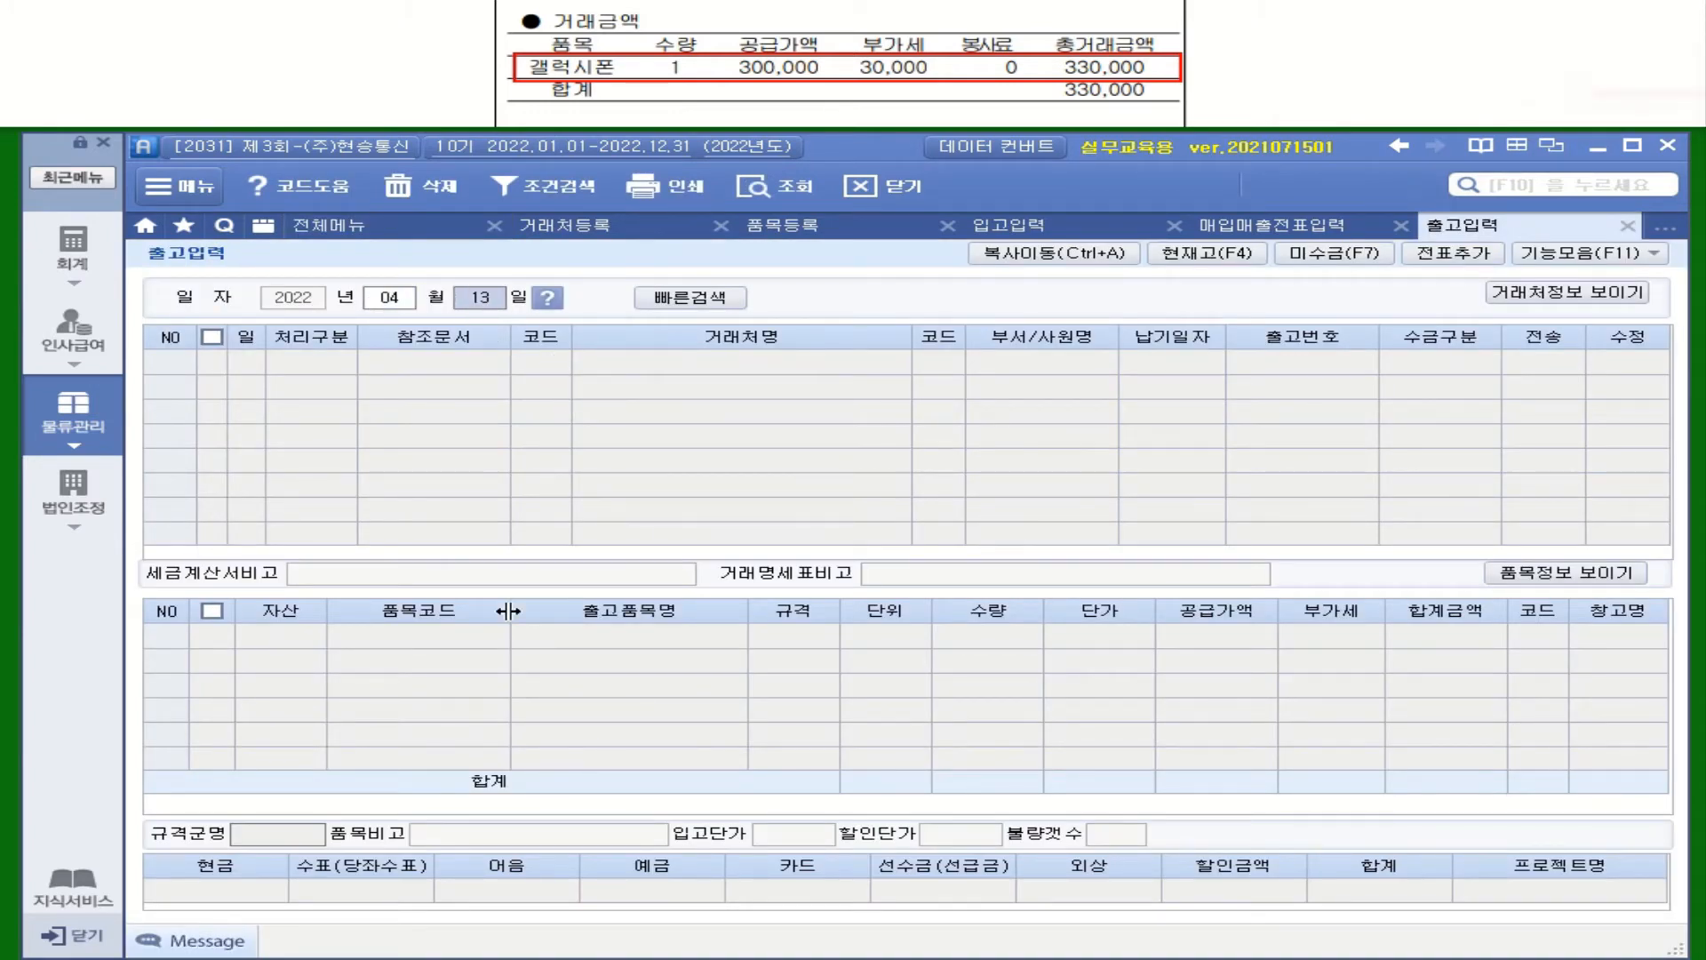
pyautogui.write('30')
pyautogui.press('Return')
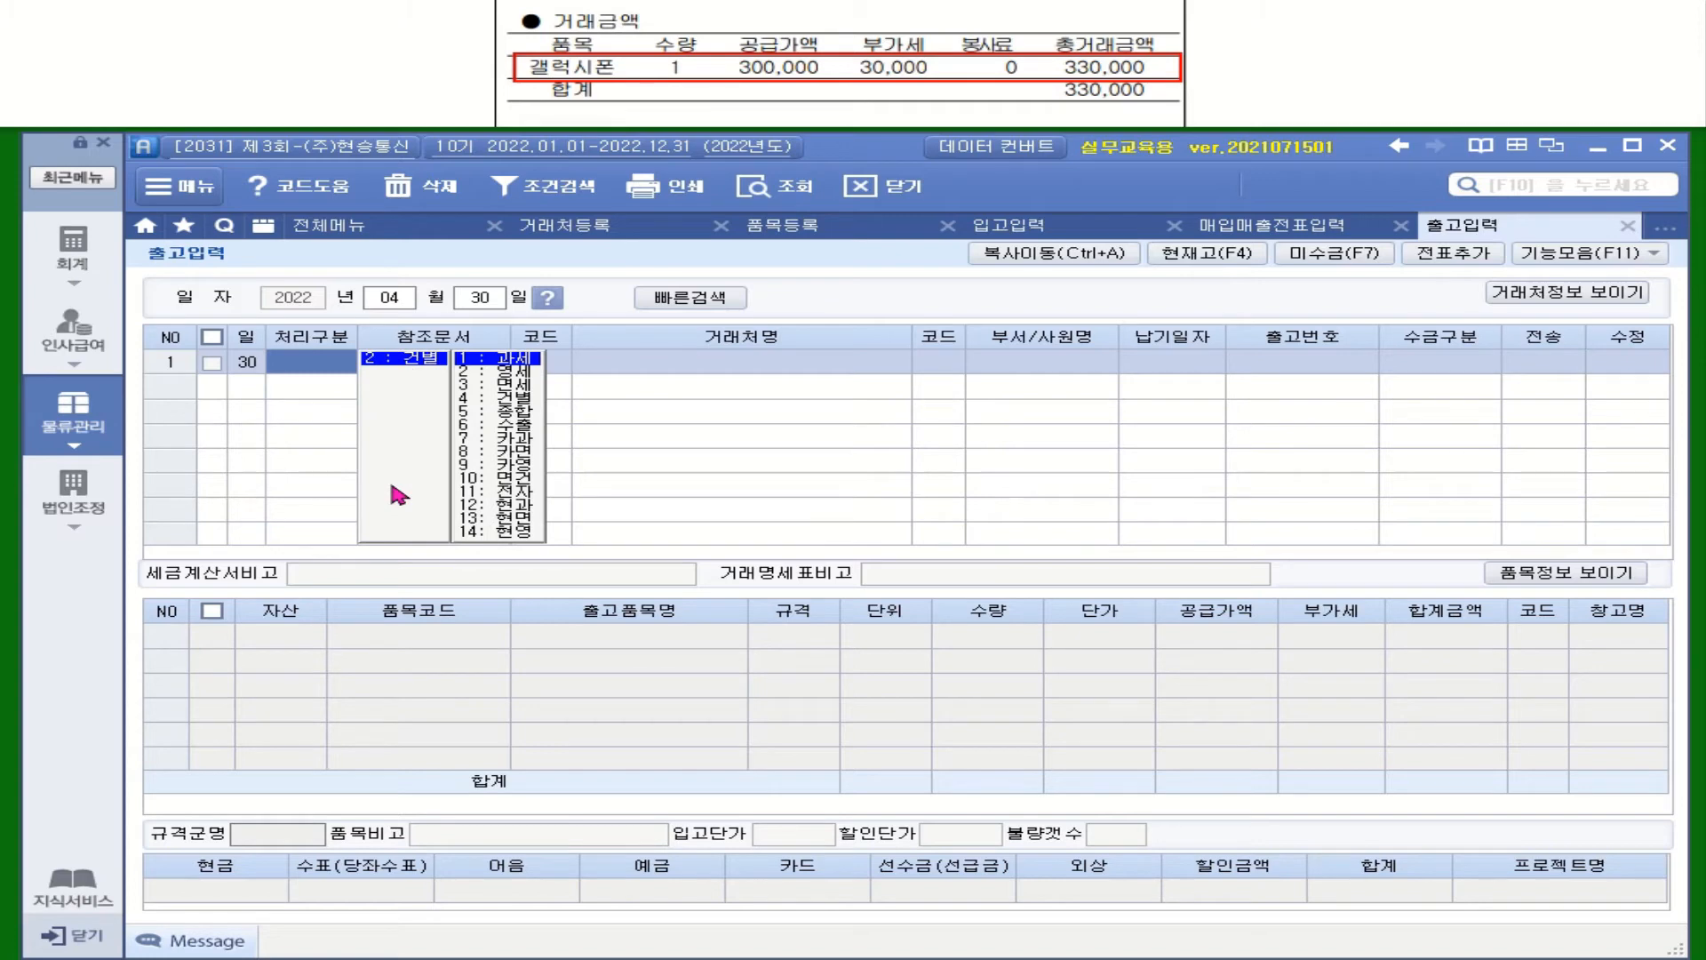
# Set processing type 건별현과 and customer 06700 via name search
pyautogui.click(526, 509)
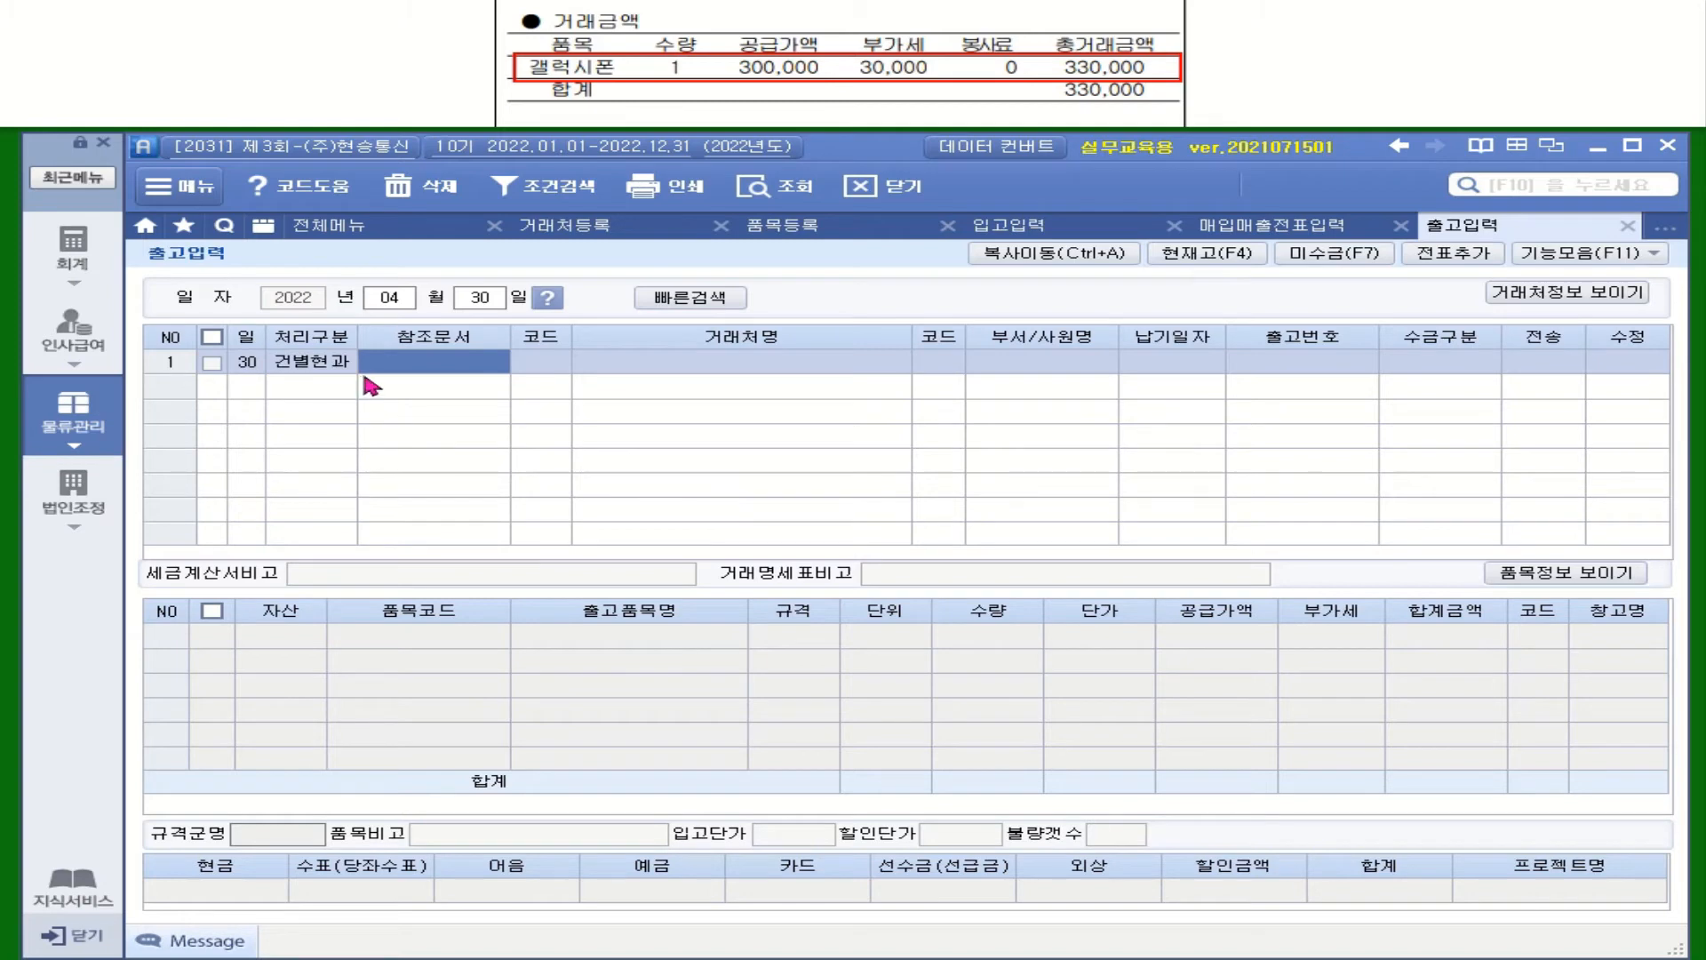
pyautogui.press('Return')
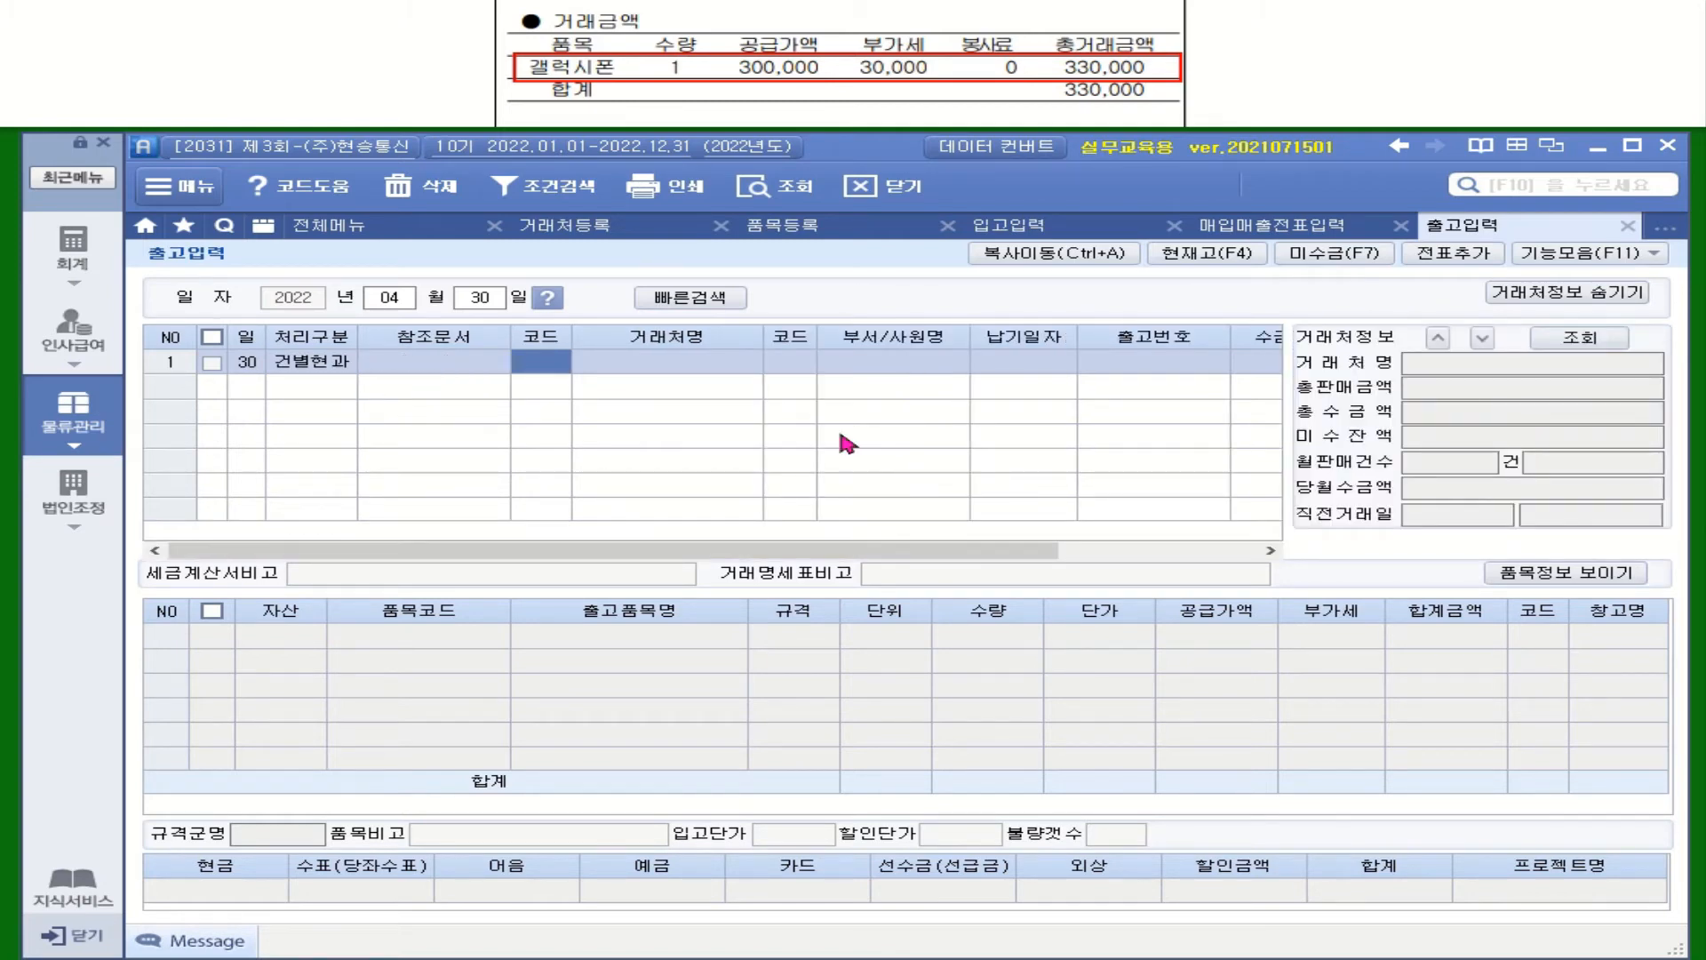
pyautogui.write('박ㅂ')
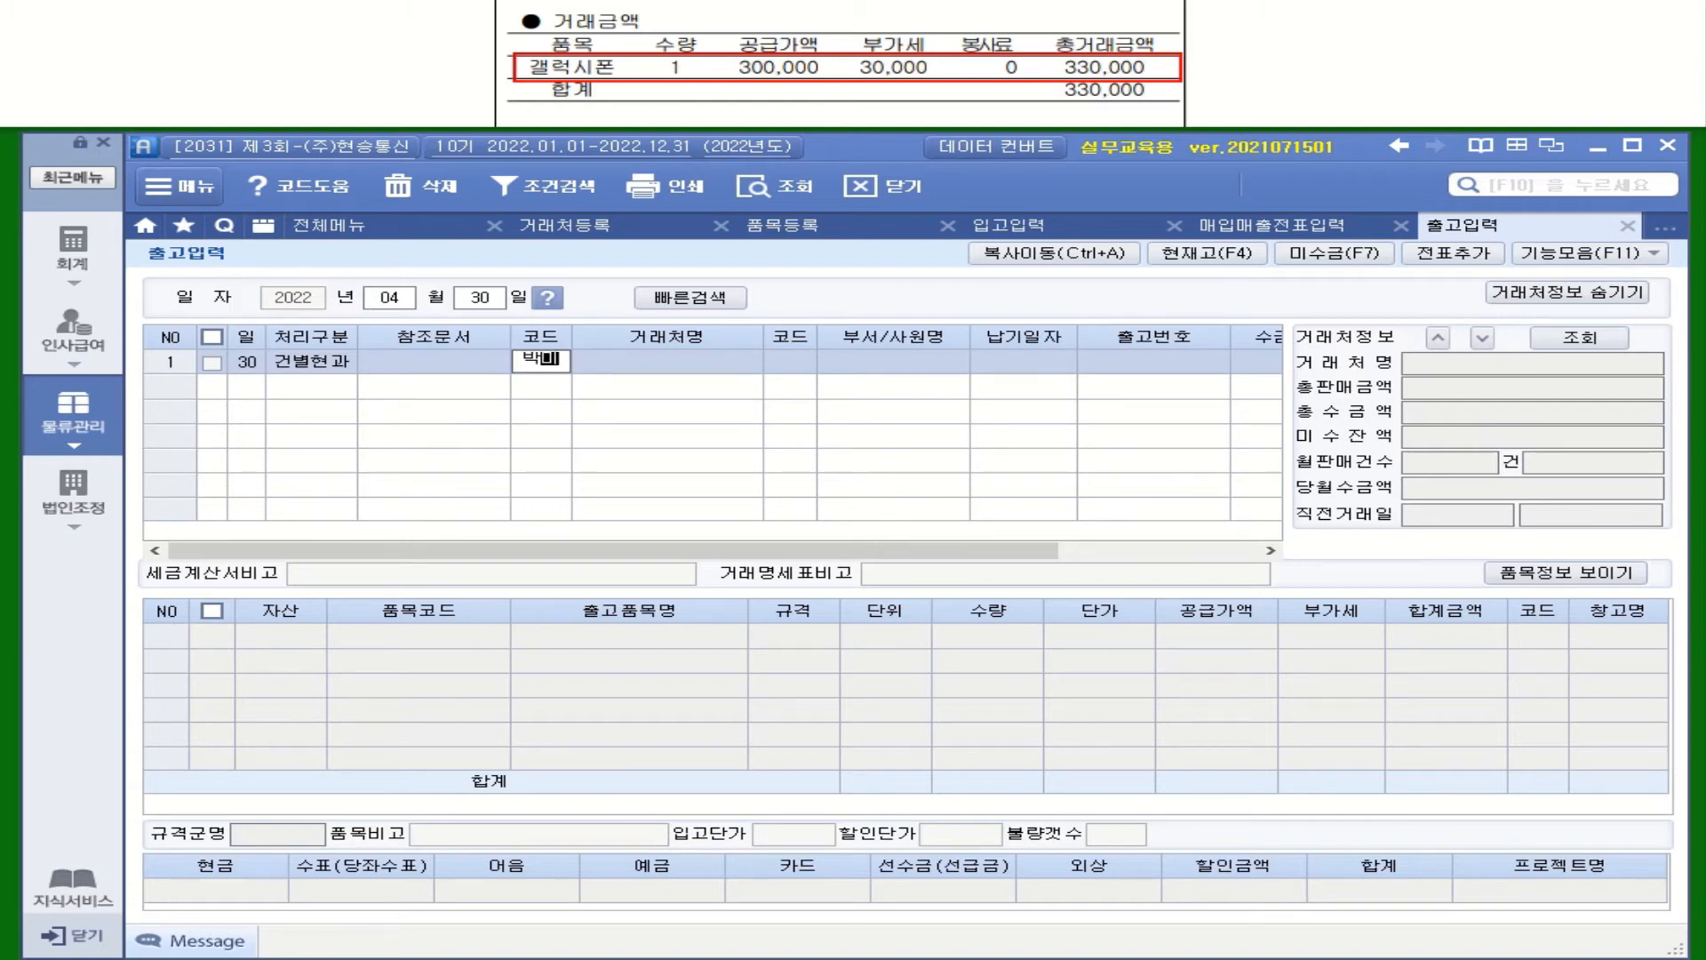
pyautogui.write('민')
pyautogui.press('Return')
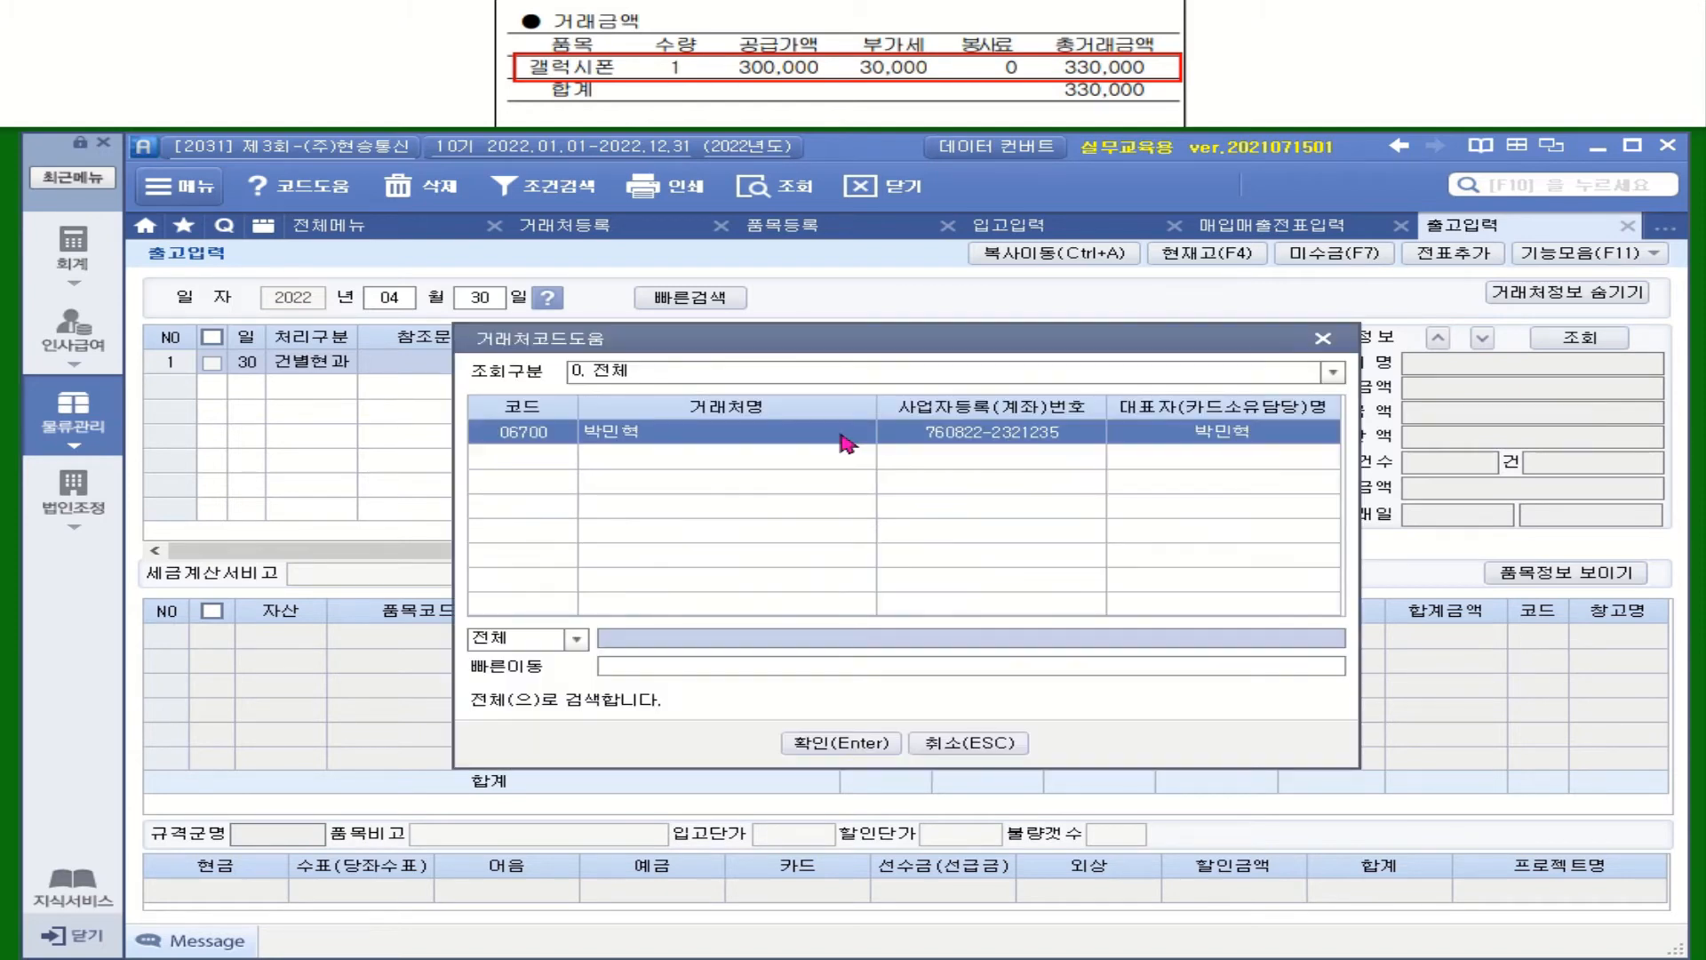
pyautogui.press('Return')
pyautogui.click(1567, 292)
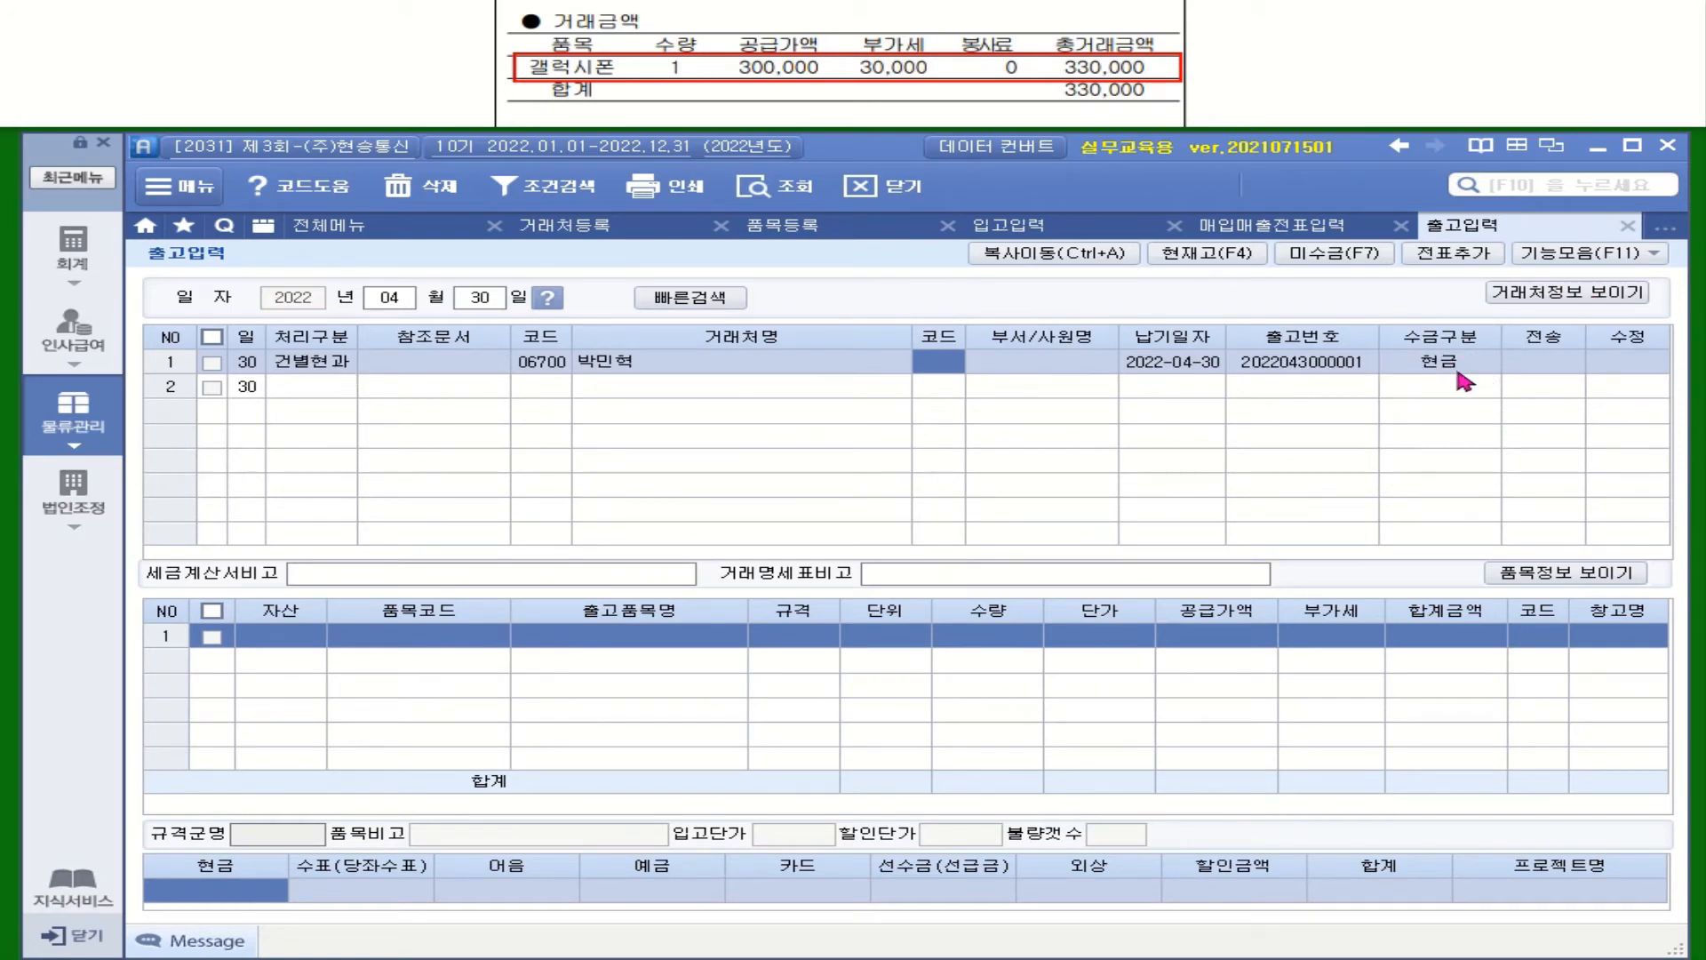
# Add a 상품 line for item 5001 갤럭시폰, quantity 1, unit price 300,000
pyautogui.click(292, 634)
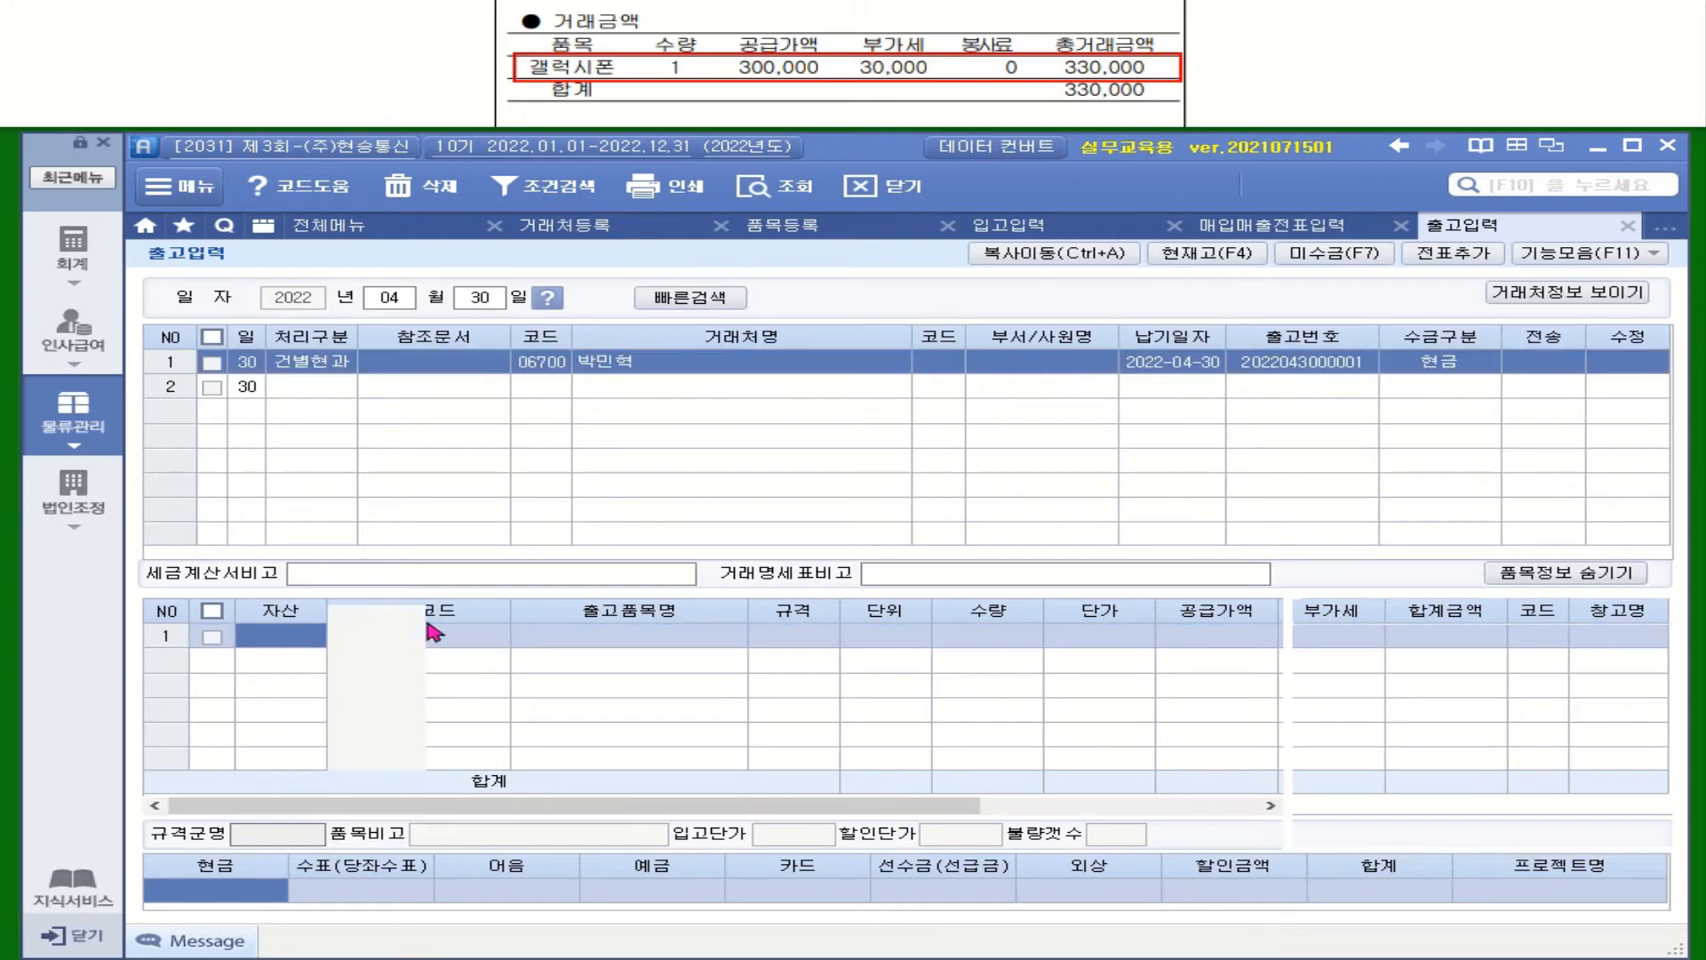
pyautogui.click(487, 639)
pyautogui.press('F2')
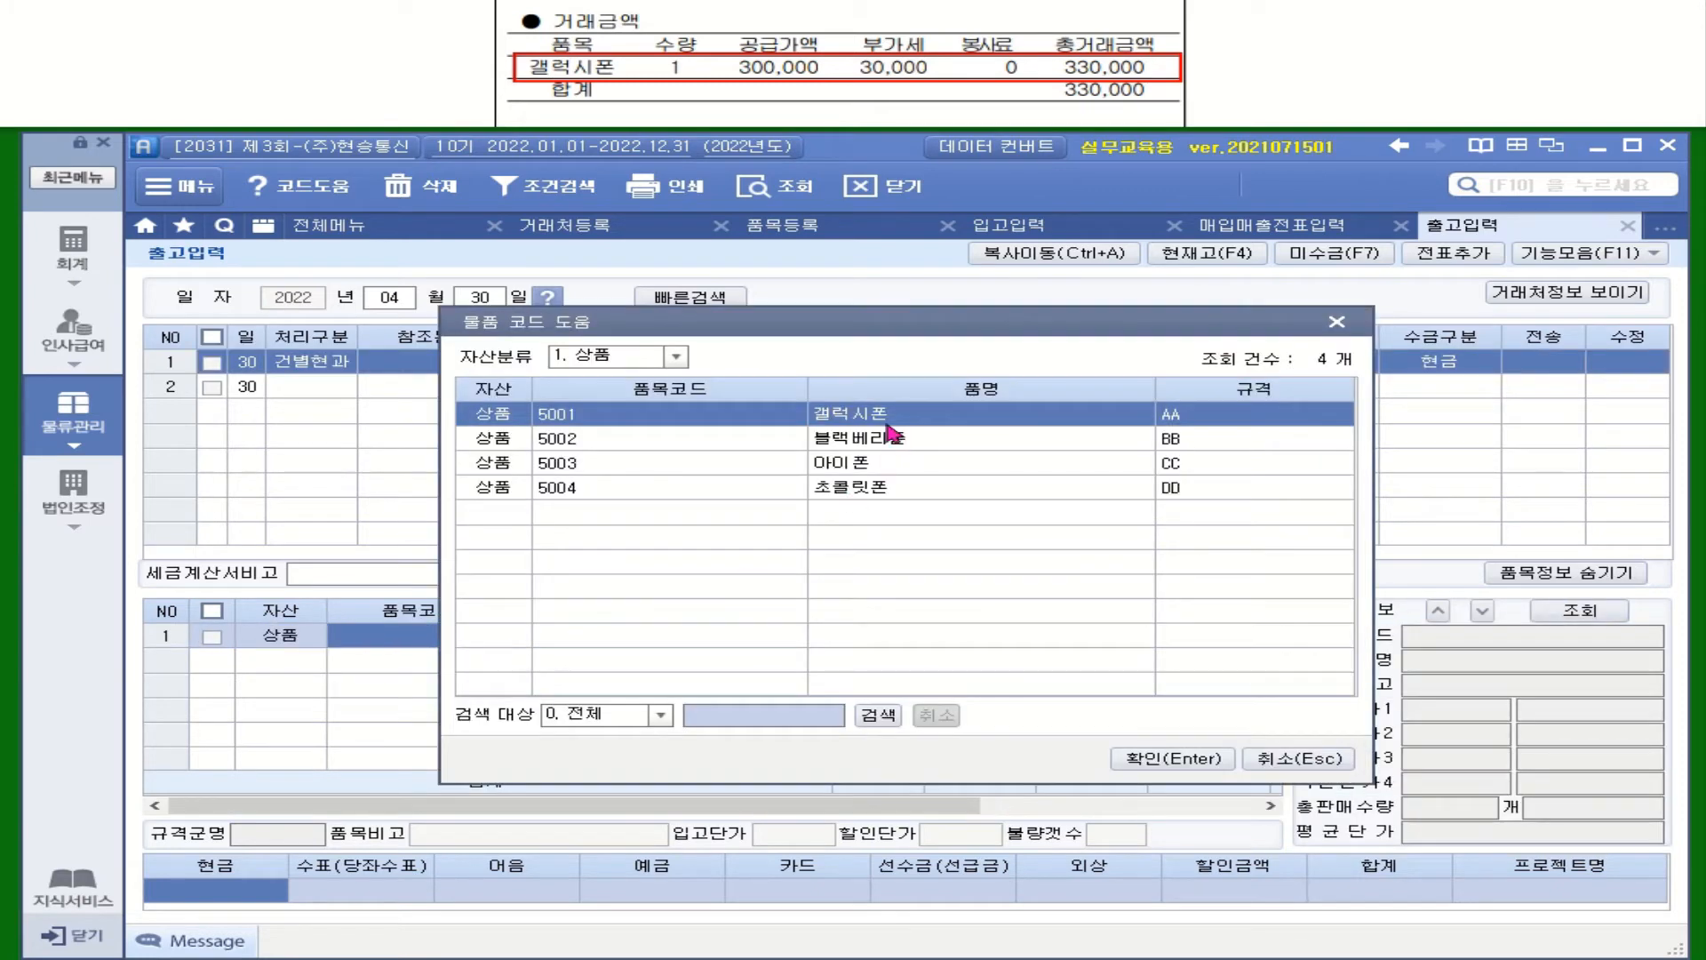
pyautogui.doubleClick(888, 429)
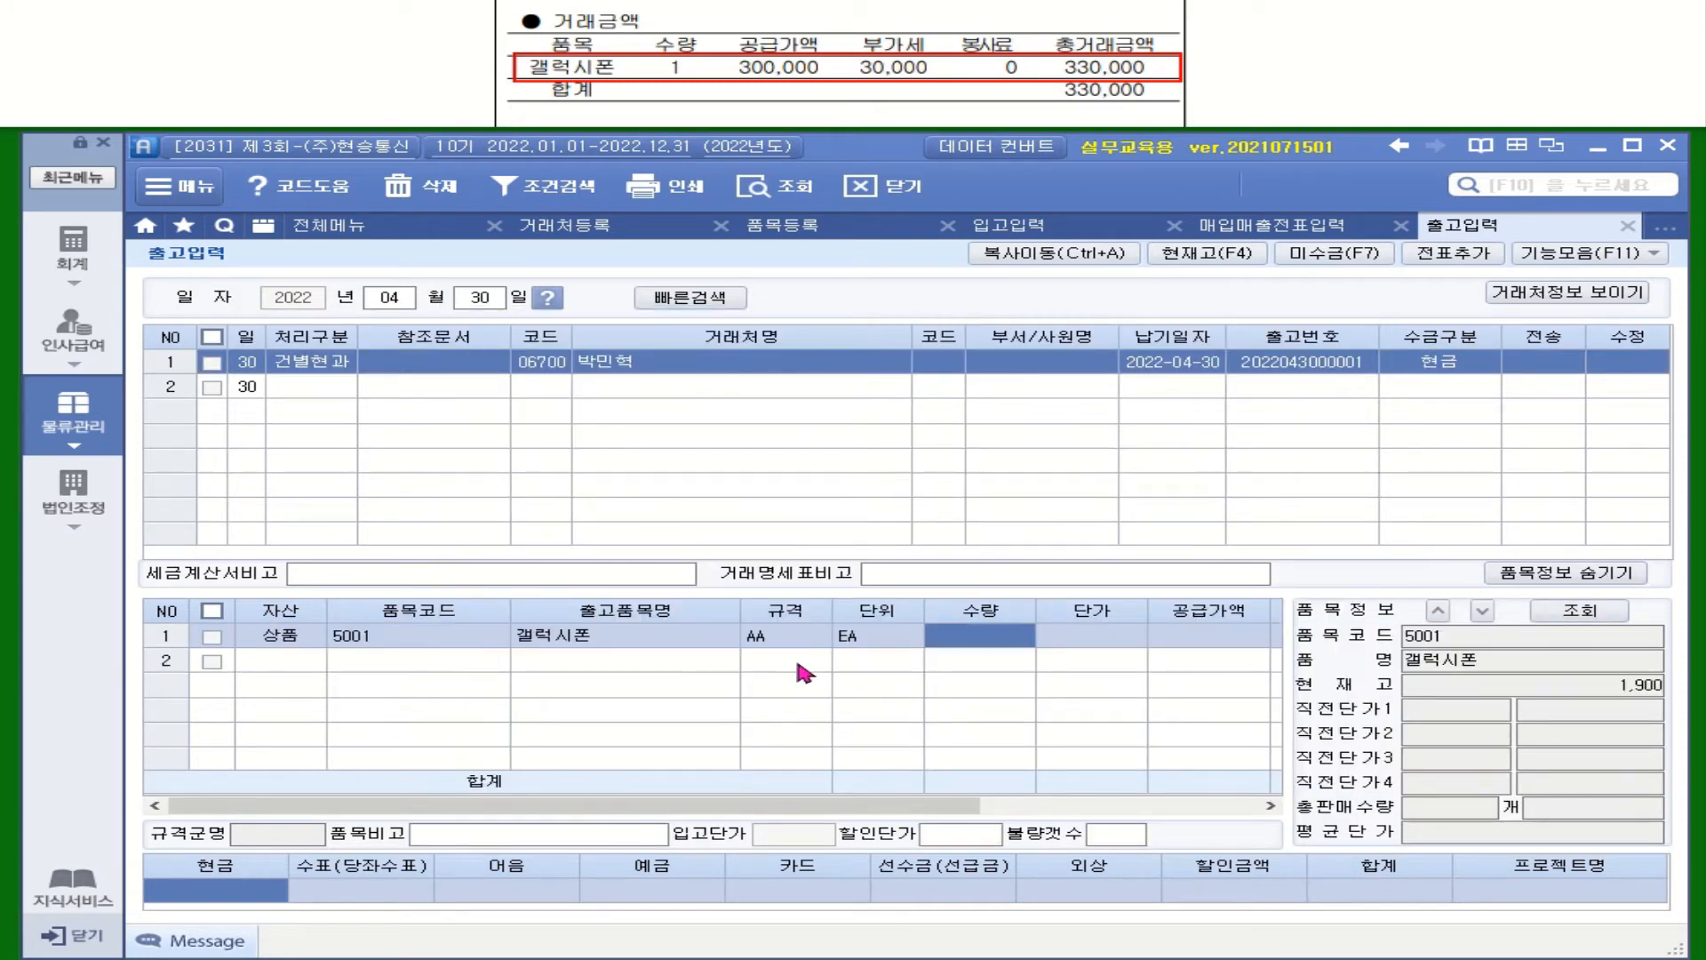
pyautogui.write('1')
pyautogui.press('Return')
pyautogui.write('3000000')
pyautogui.press('Return')
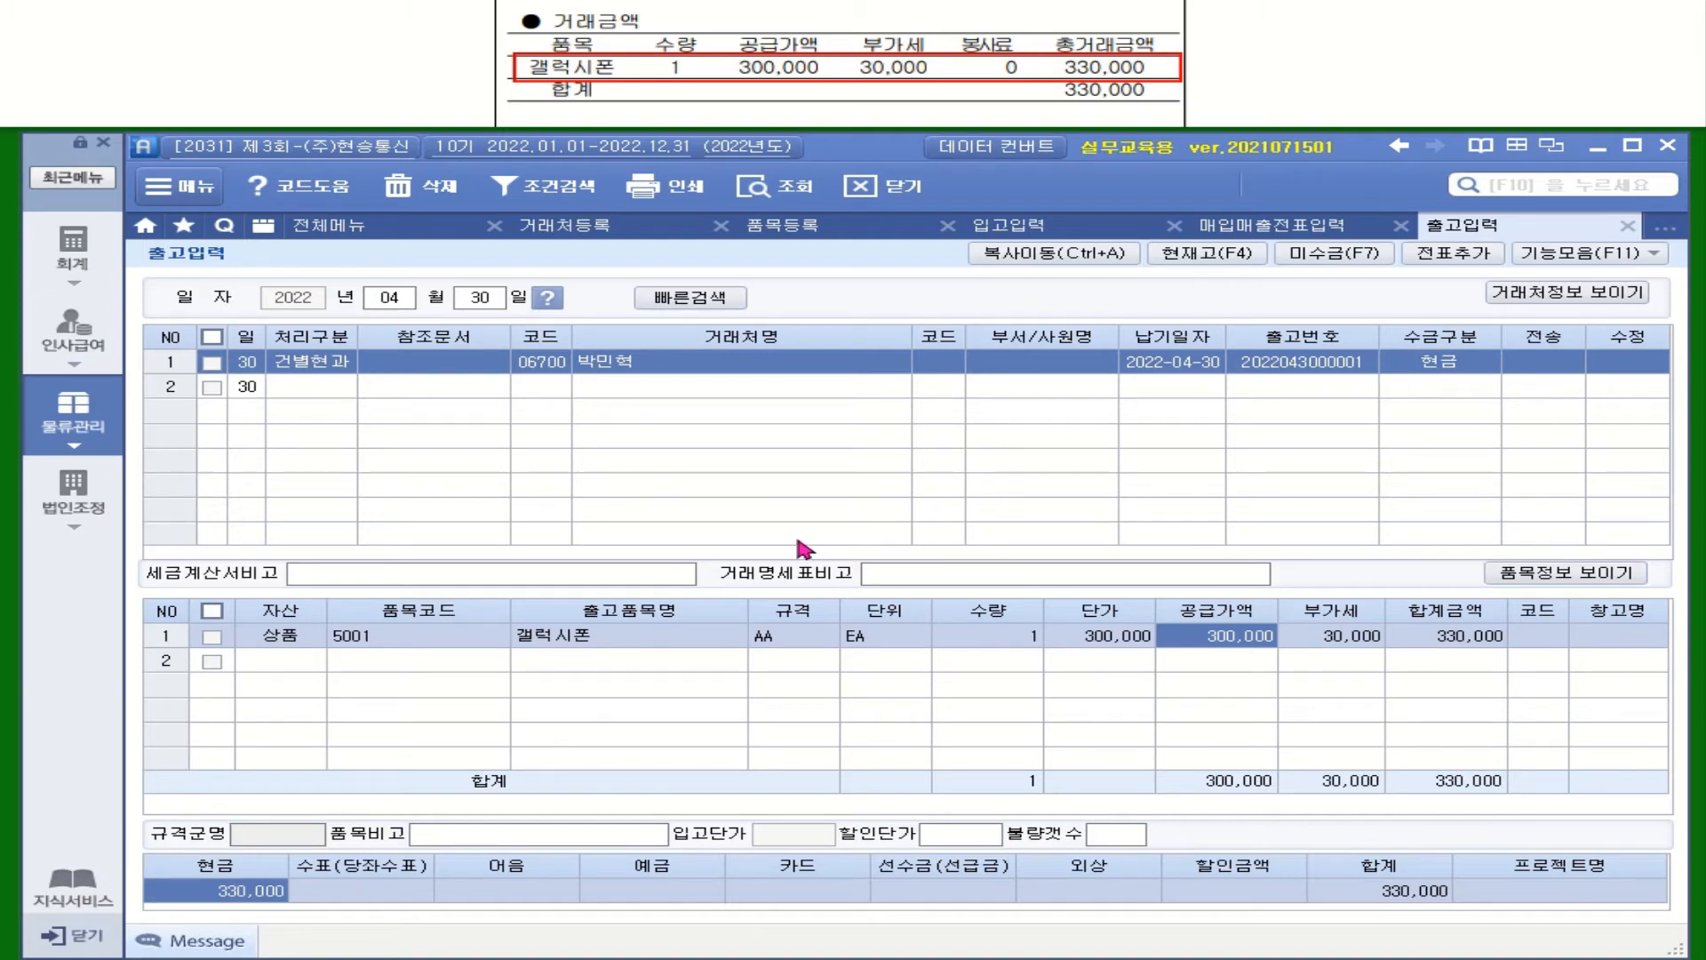
# Add the checked shipment as a slip, transmit it, and switch to the 회계 menu
pyautogui.click(212, 364)
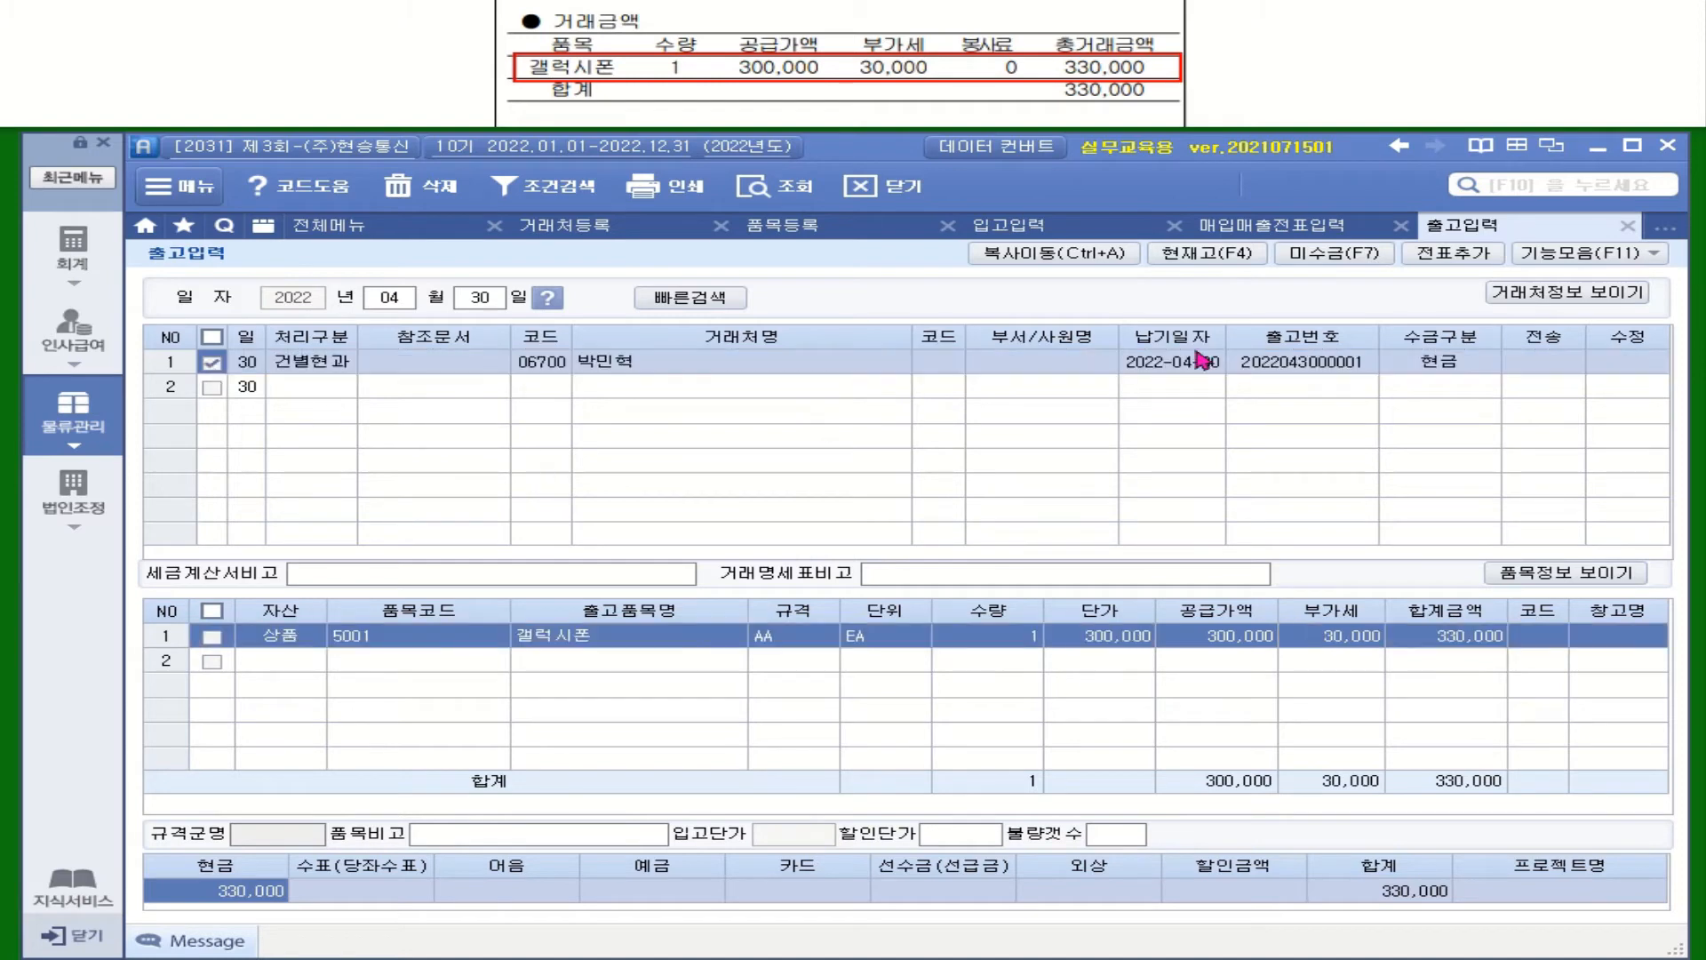
pyautogui.click(1449, 255)
pyautogui.click(849, 471)
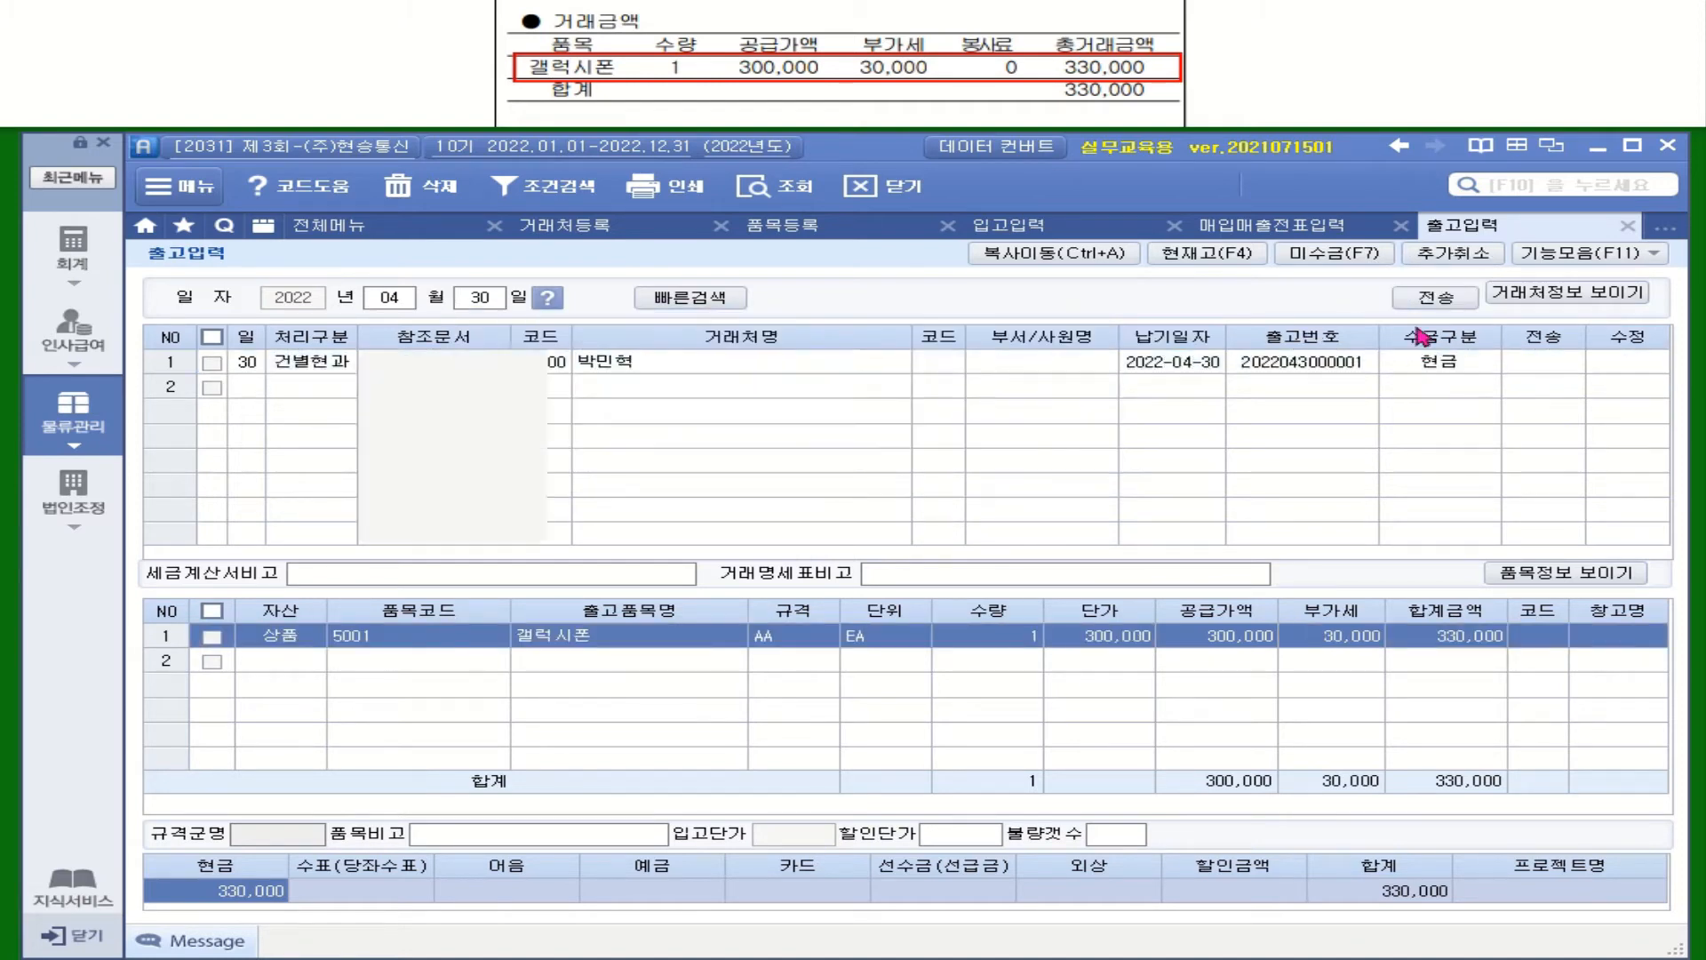
pyautogui.click(1440, 303)
pyautogui.click(816, 515)
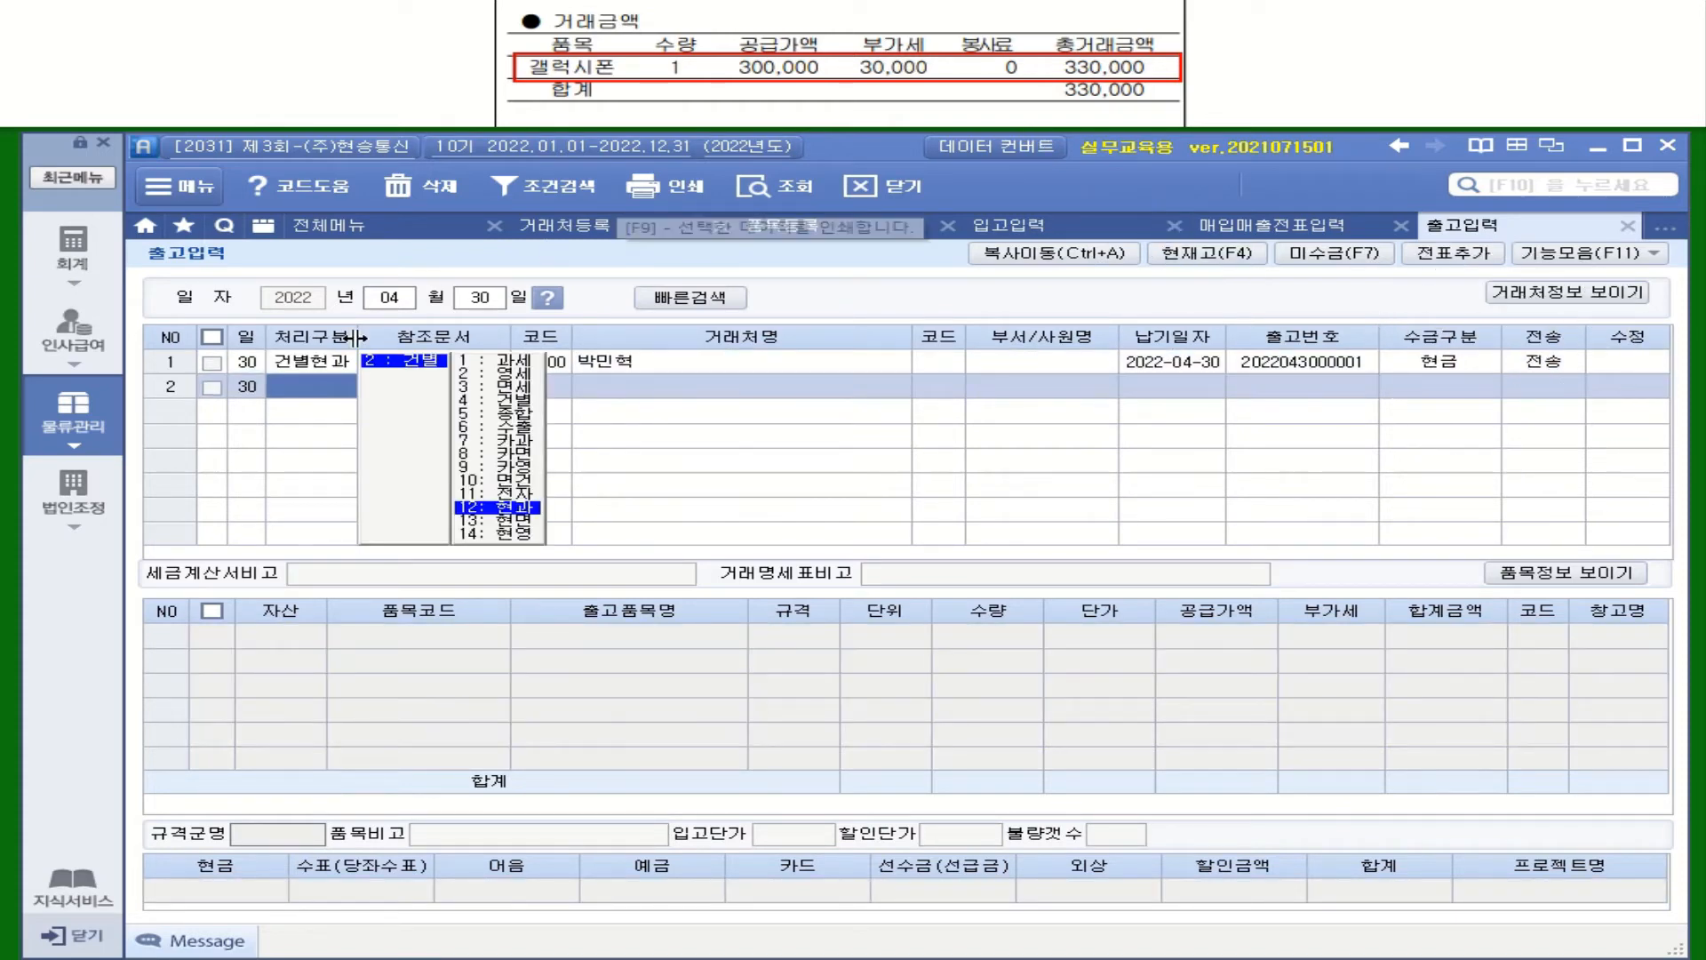
pyautogui.click(75, 263)
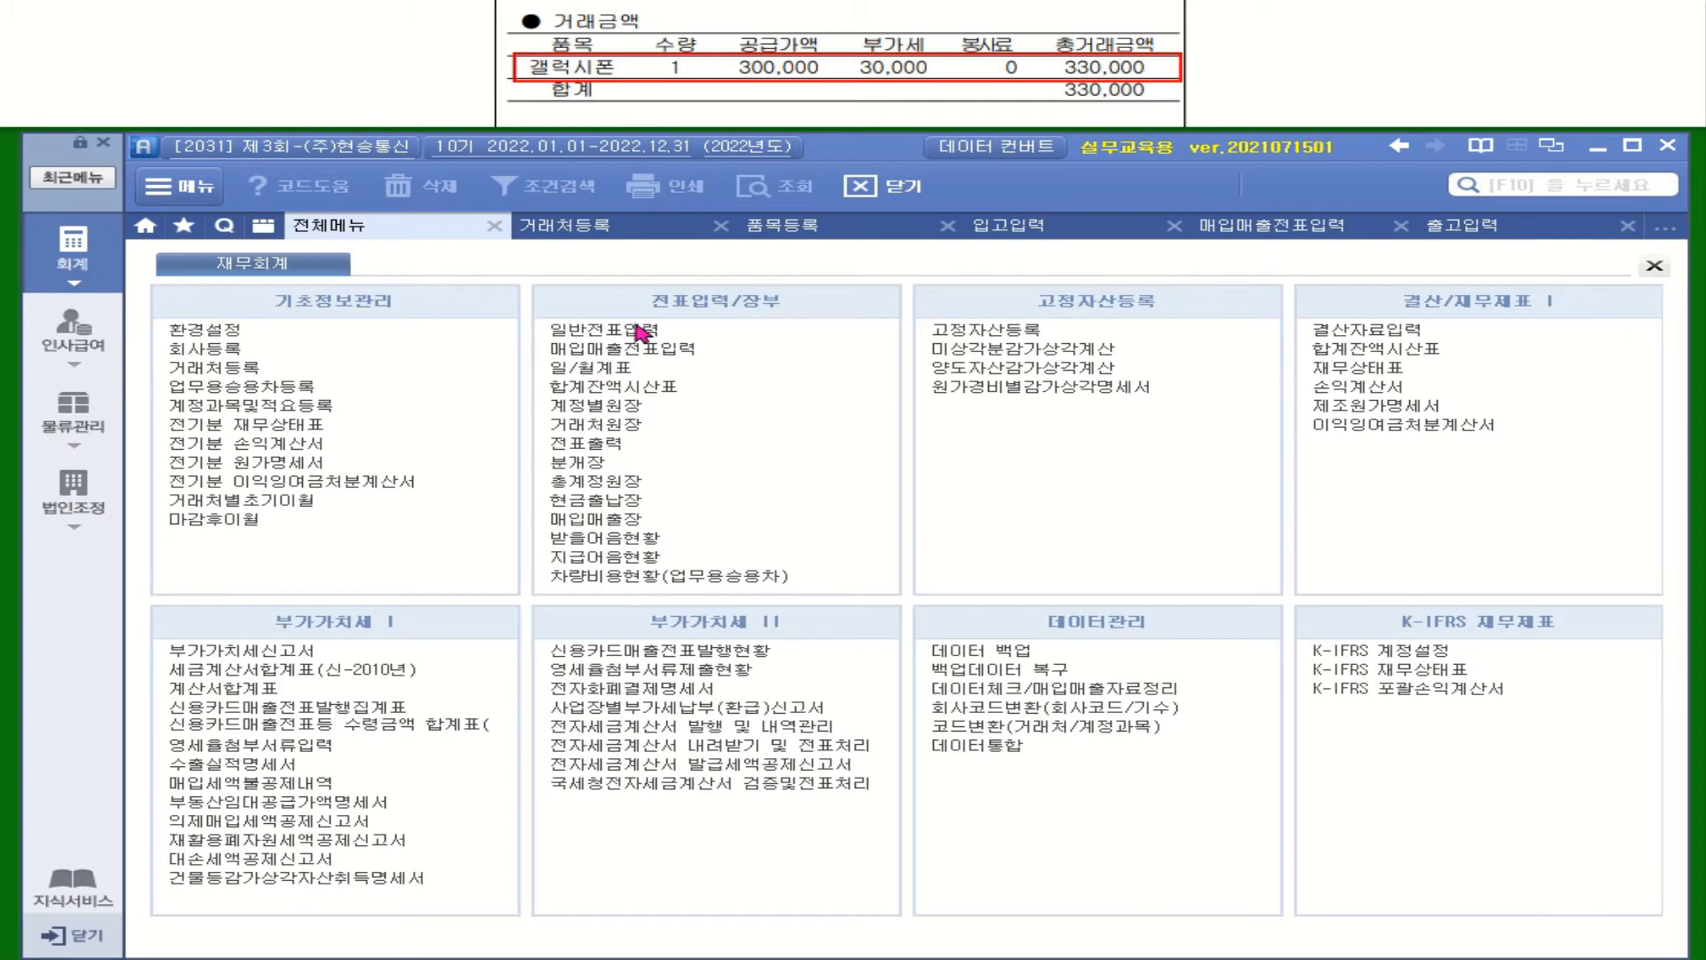
# Load April 30 매입매출전표 slips, view the 갤럭시폰 cash sale's journal, and mark the general-journal instruction
pyautogui.click(636, 351)
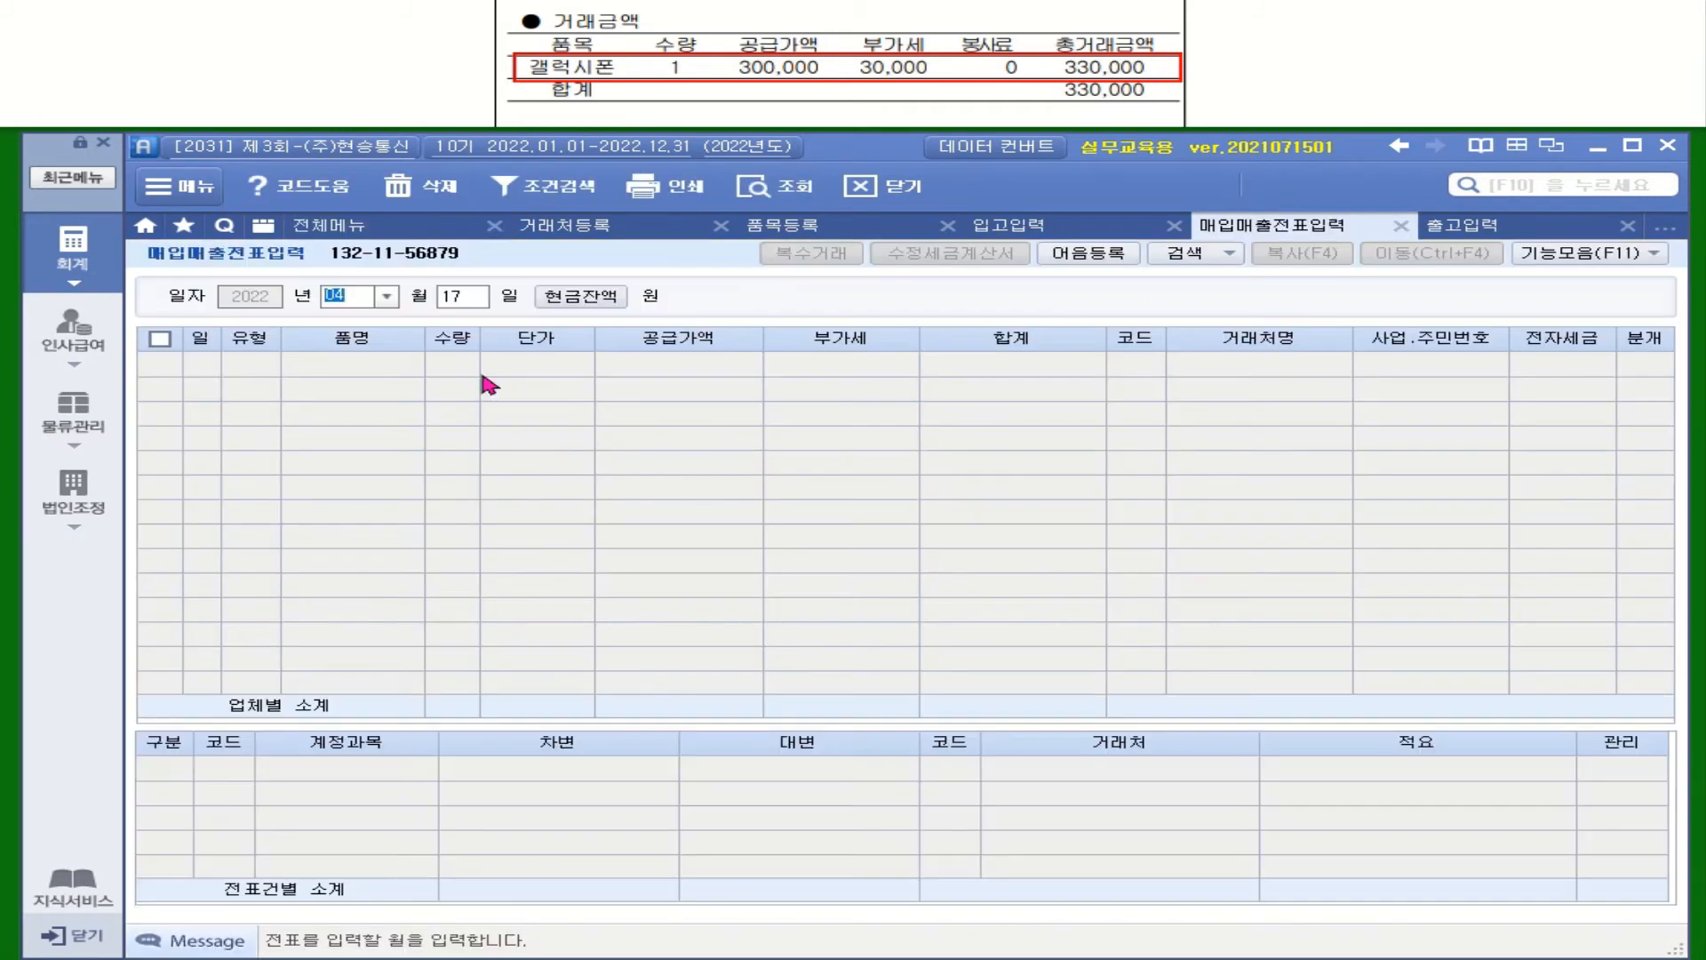
pyautogui.click(449, 302)
pyautogui.write('30')
pyautogui.press('Return')
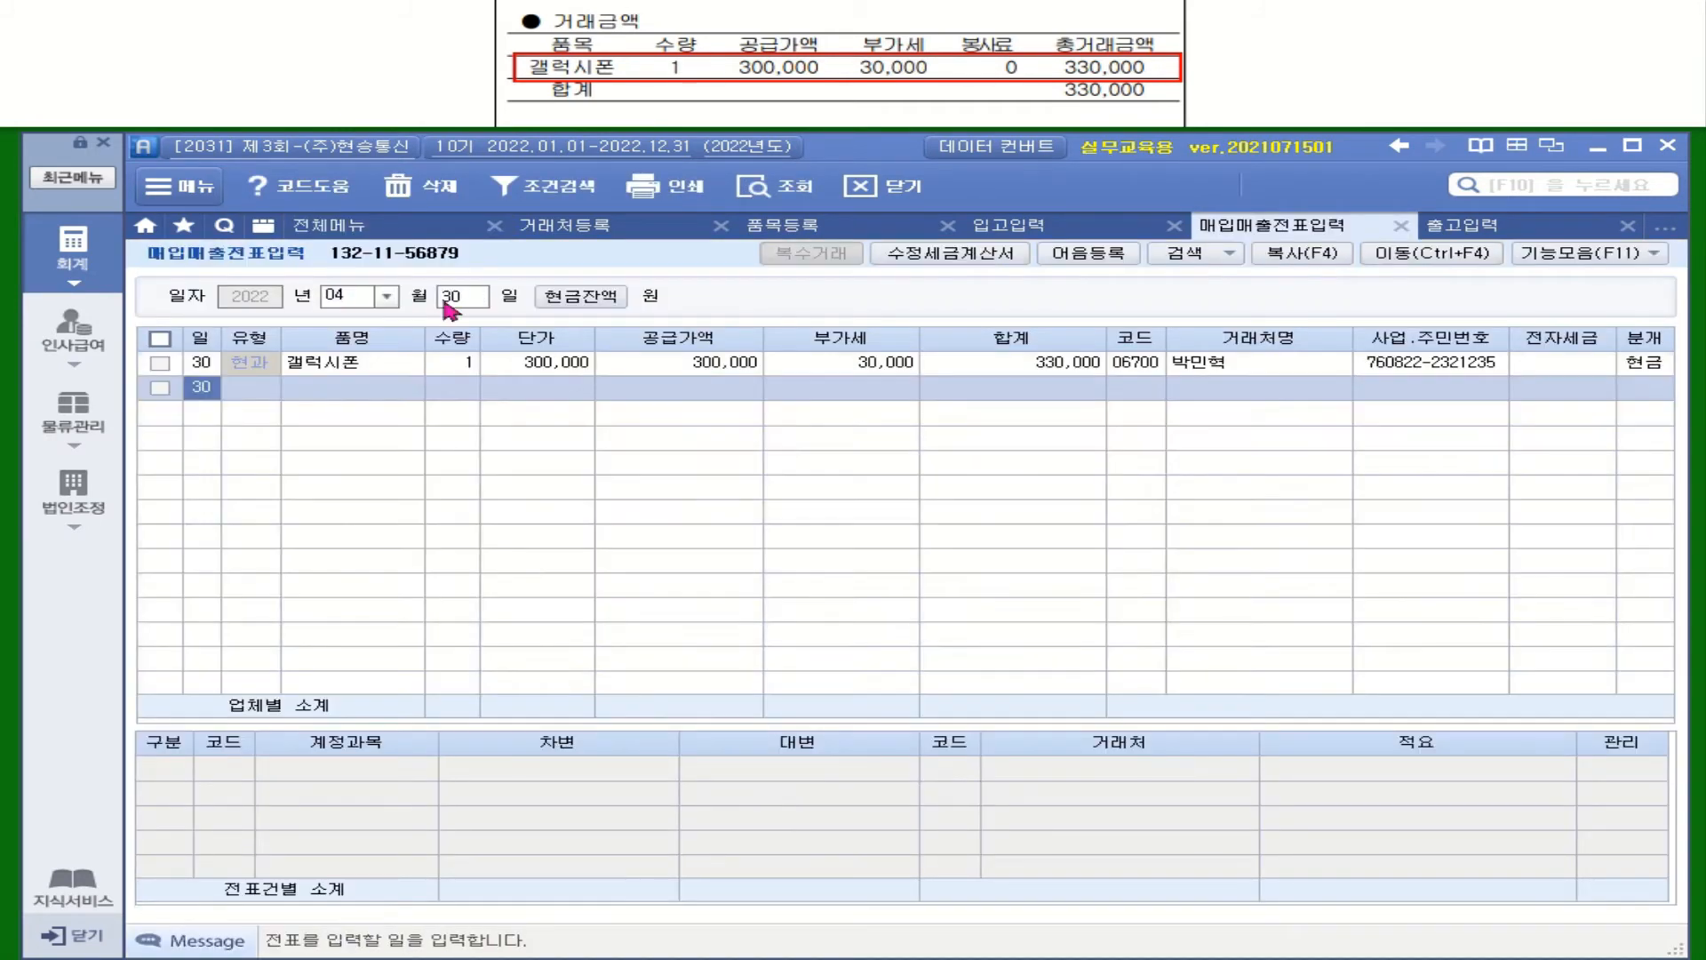
pyautogui.click(342, 369)
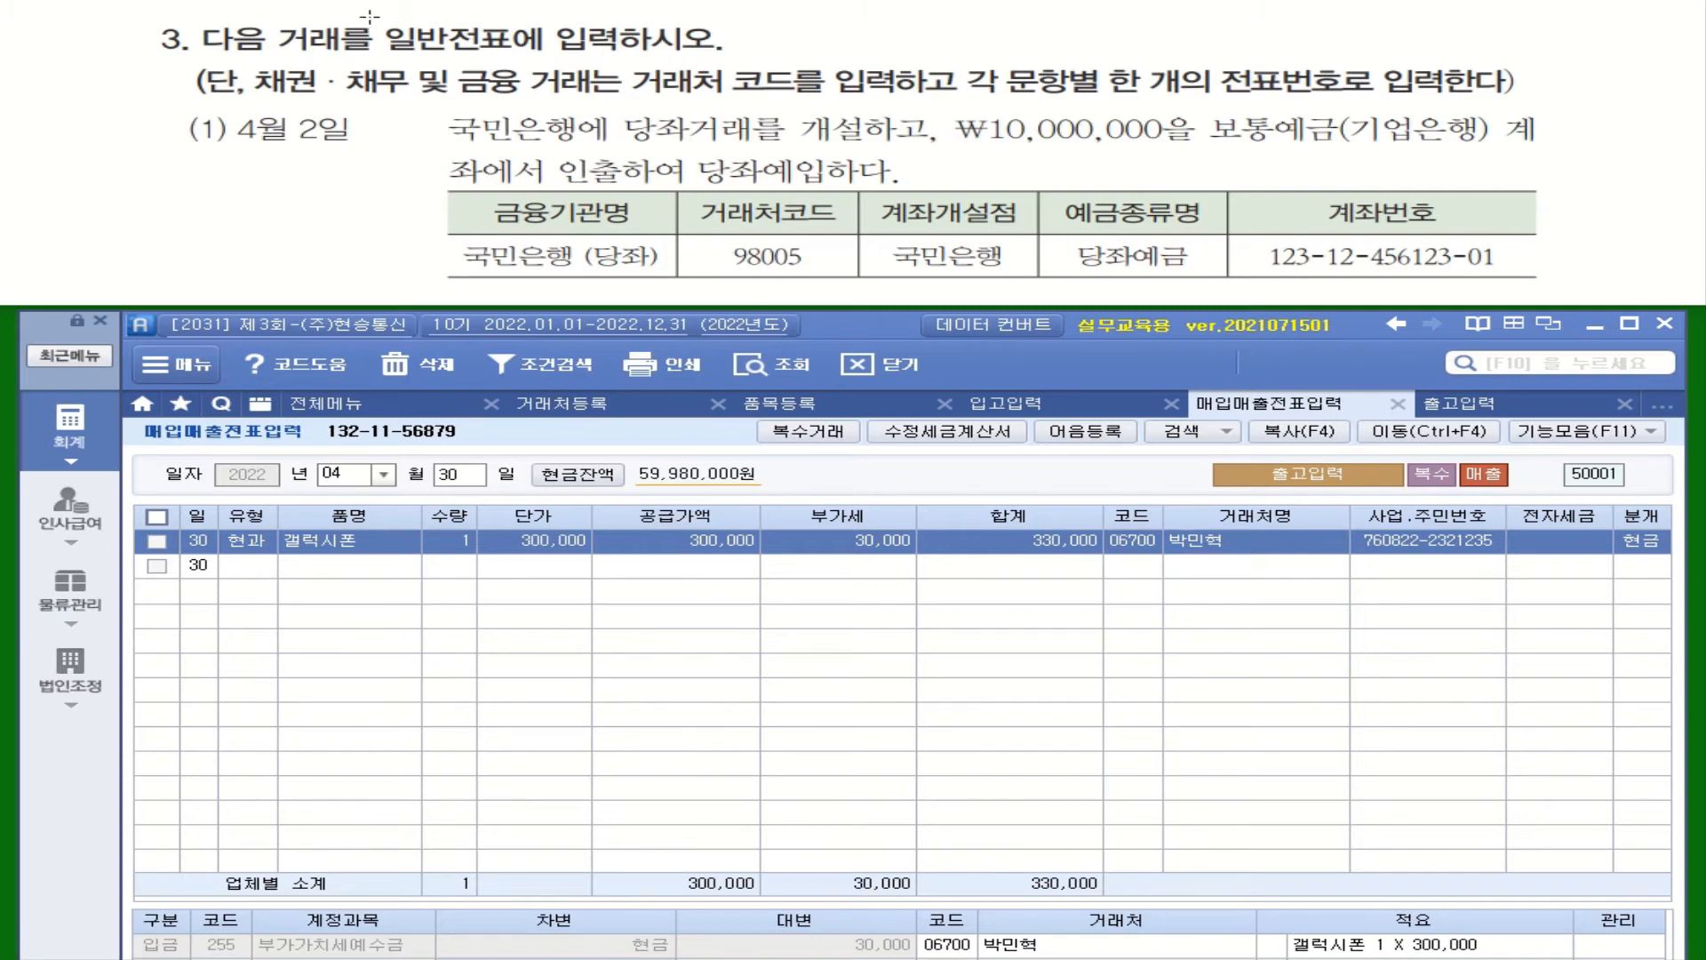
pyautogui.moveTo(367, 16); pyautogui.dragTo(624, 59)
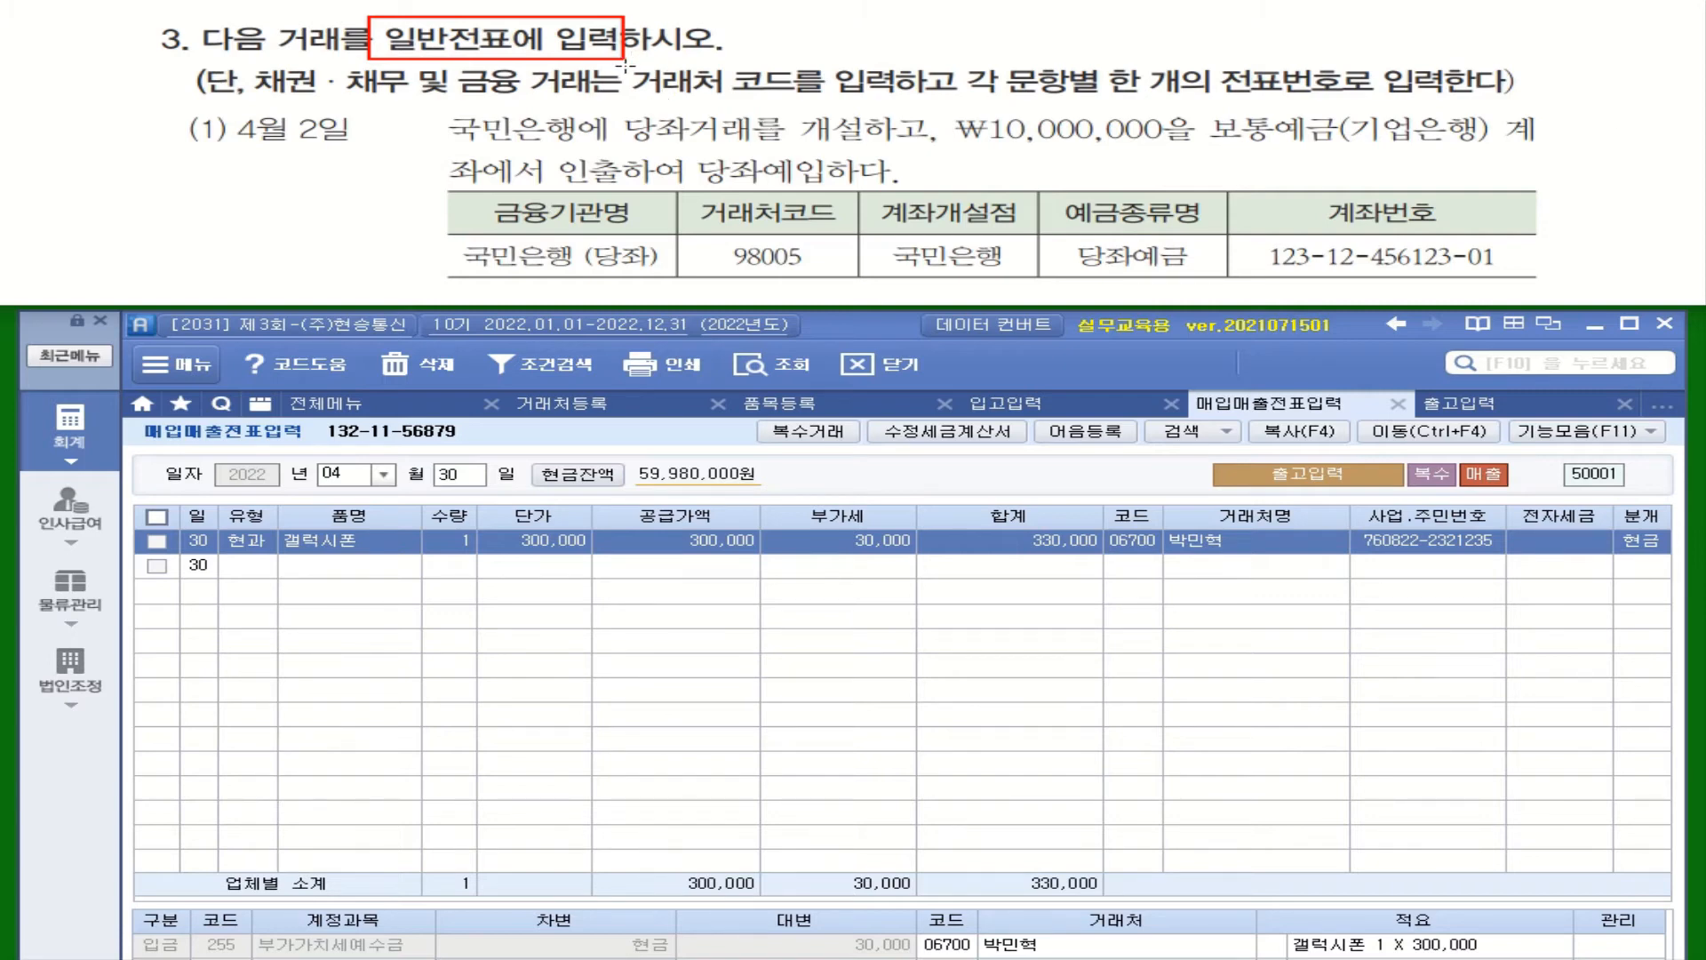
pyautogui.moveTo(625, 64); pyautogui.dragTo(888, 100)
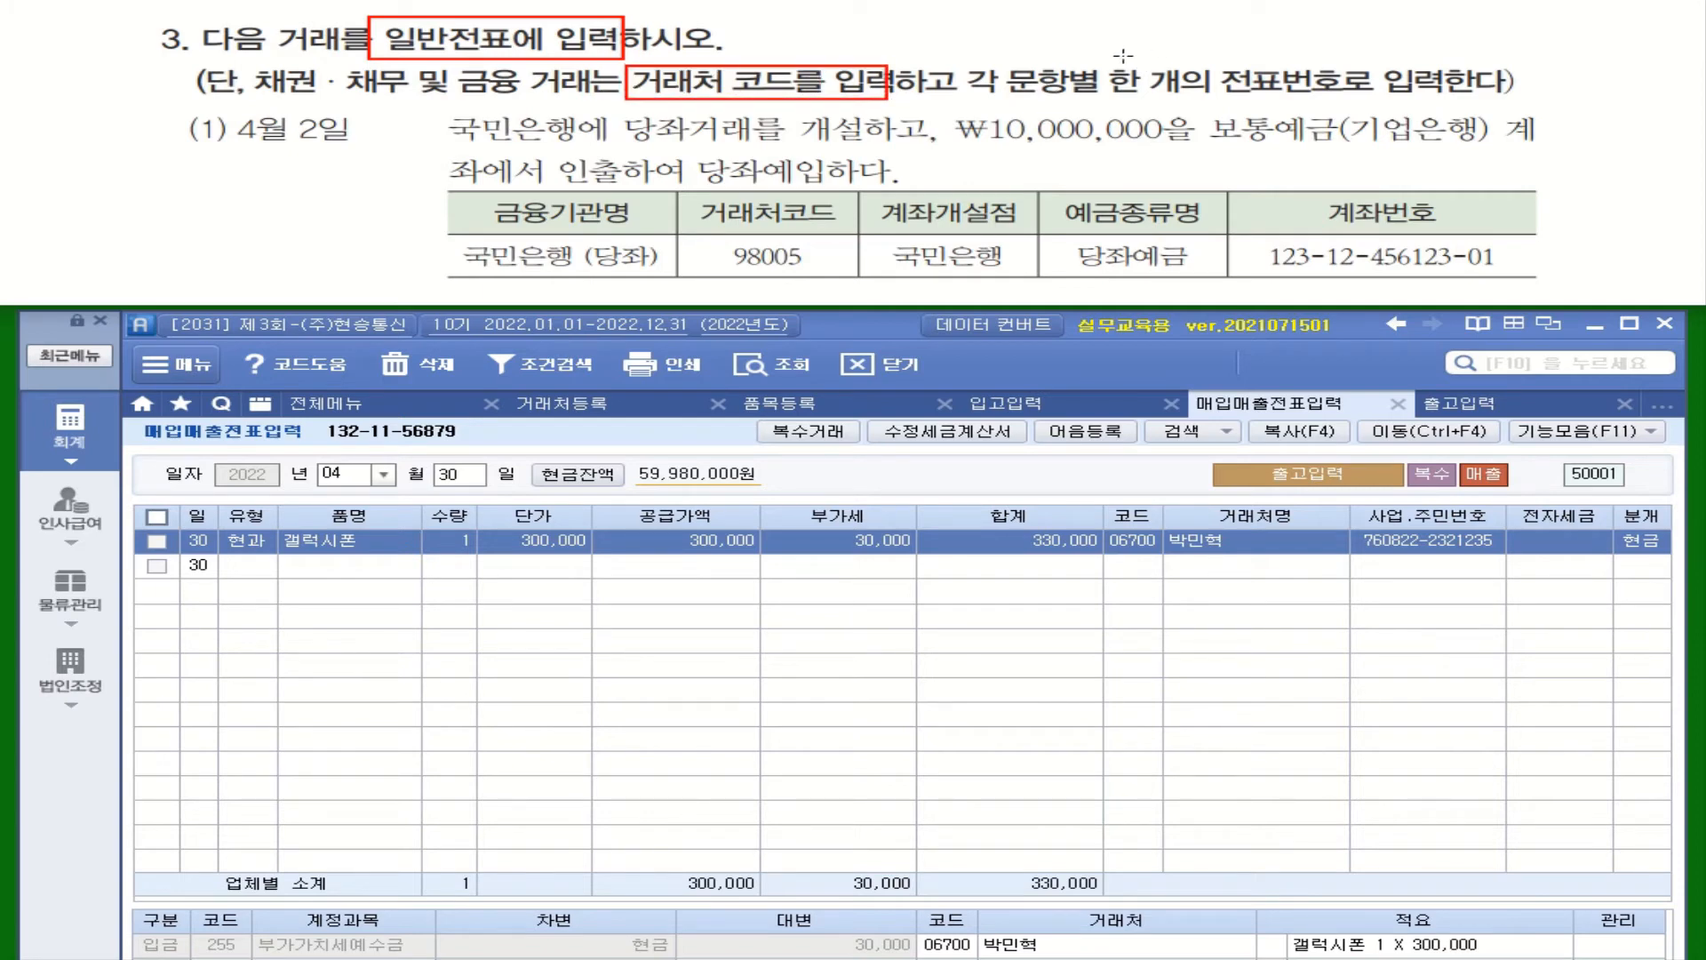
pyautogui.moveTo(1109, 57)
pyautogui.mouseDown()
pyautogui.moveTo(1125, 80)
pyautogui.moveTo(1375, 101)
pyautogui.mouseUp()
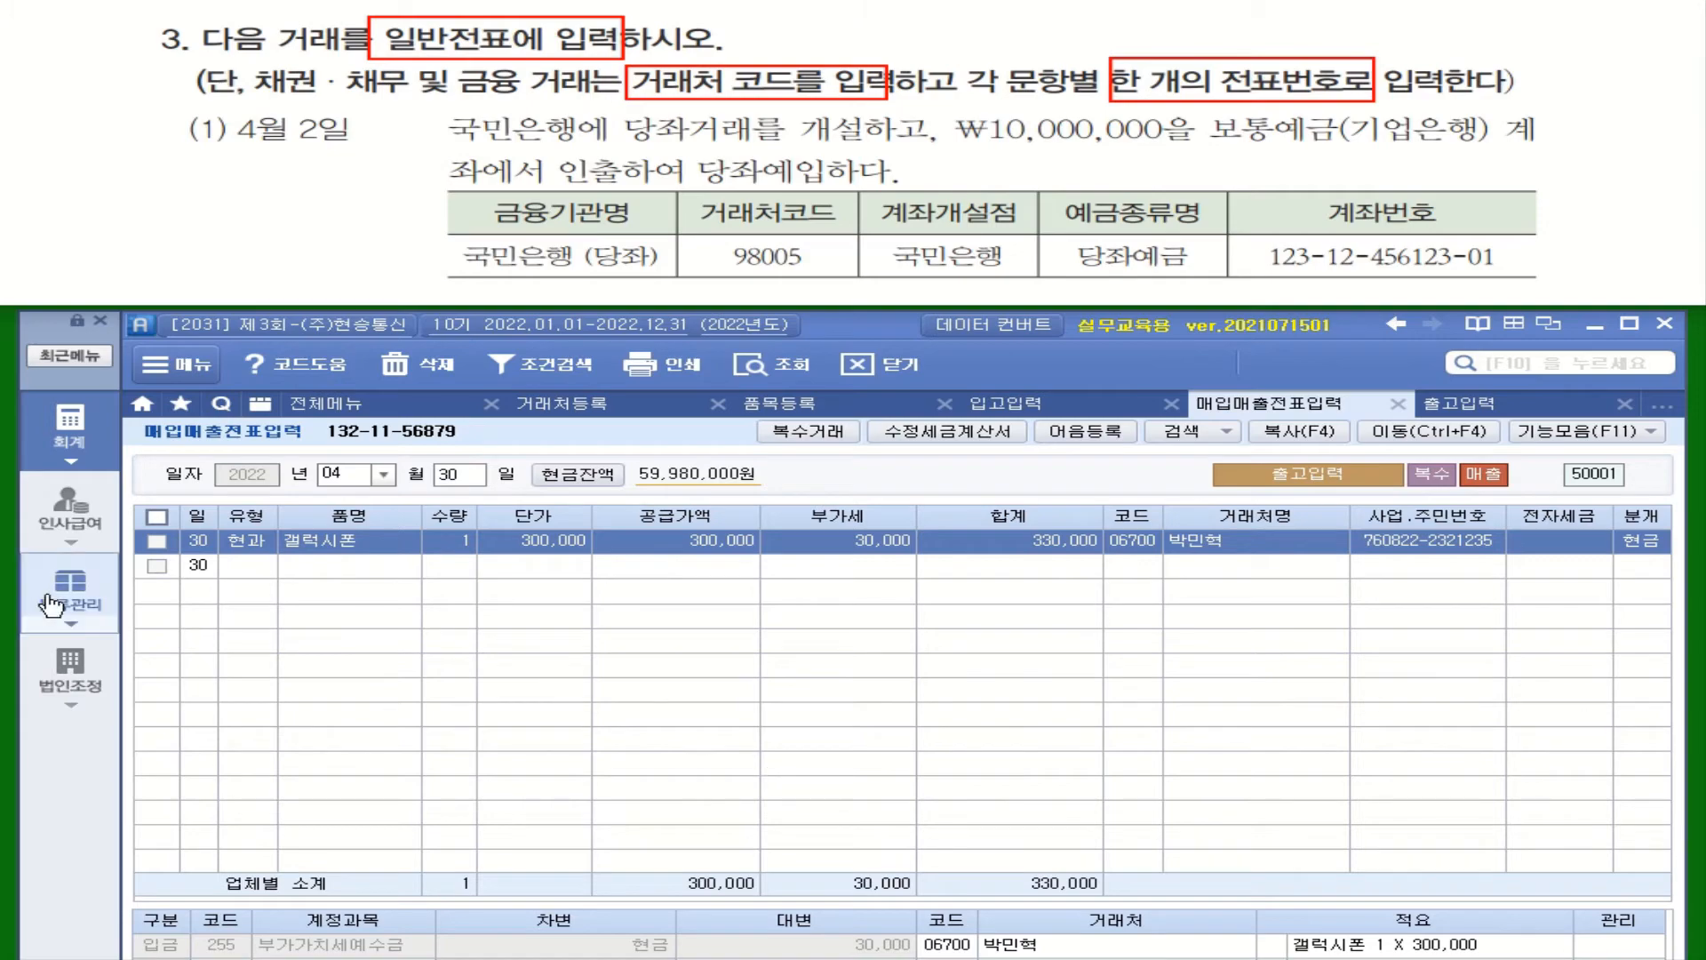
# In 거래처등록's 금융 list, add partner 98005 named 국민은행(당좌)
pyautogui.click(66, 434)
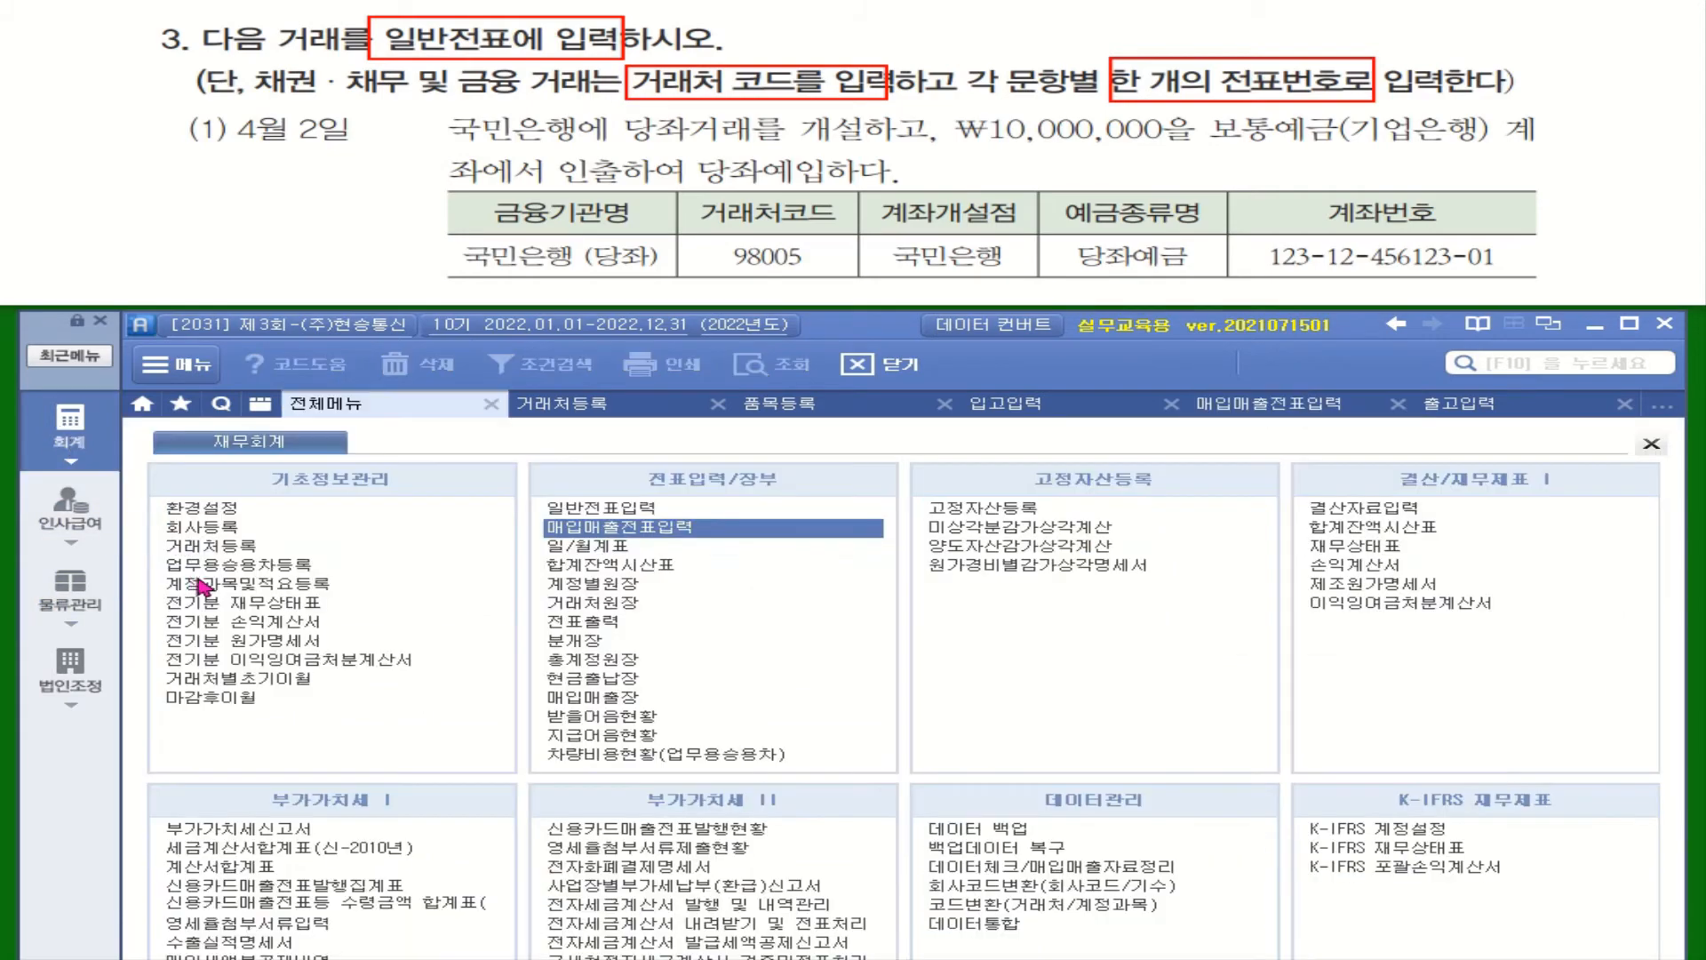
pyautogui.click(222, 551)
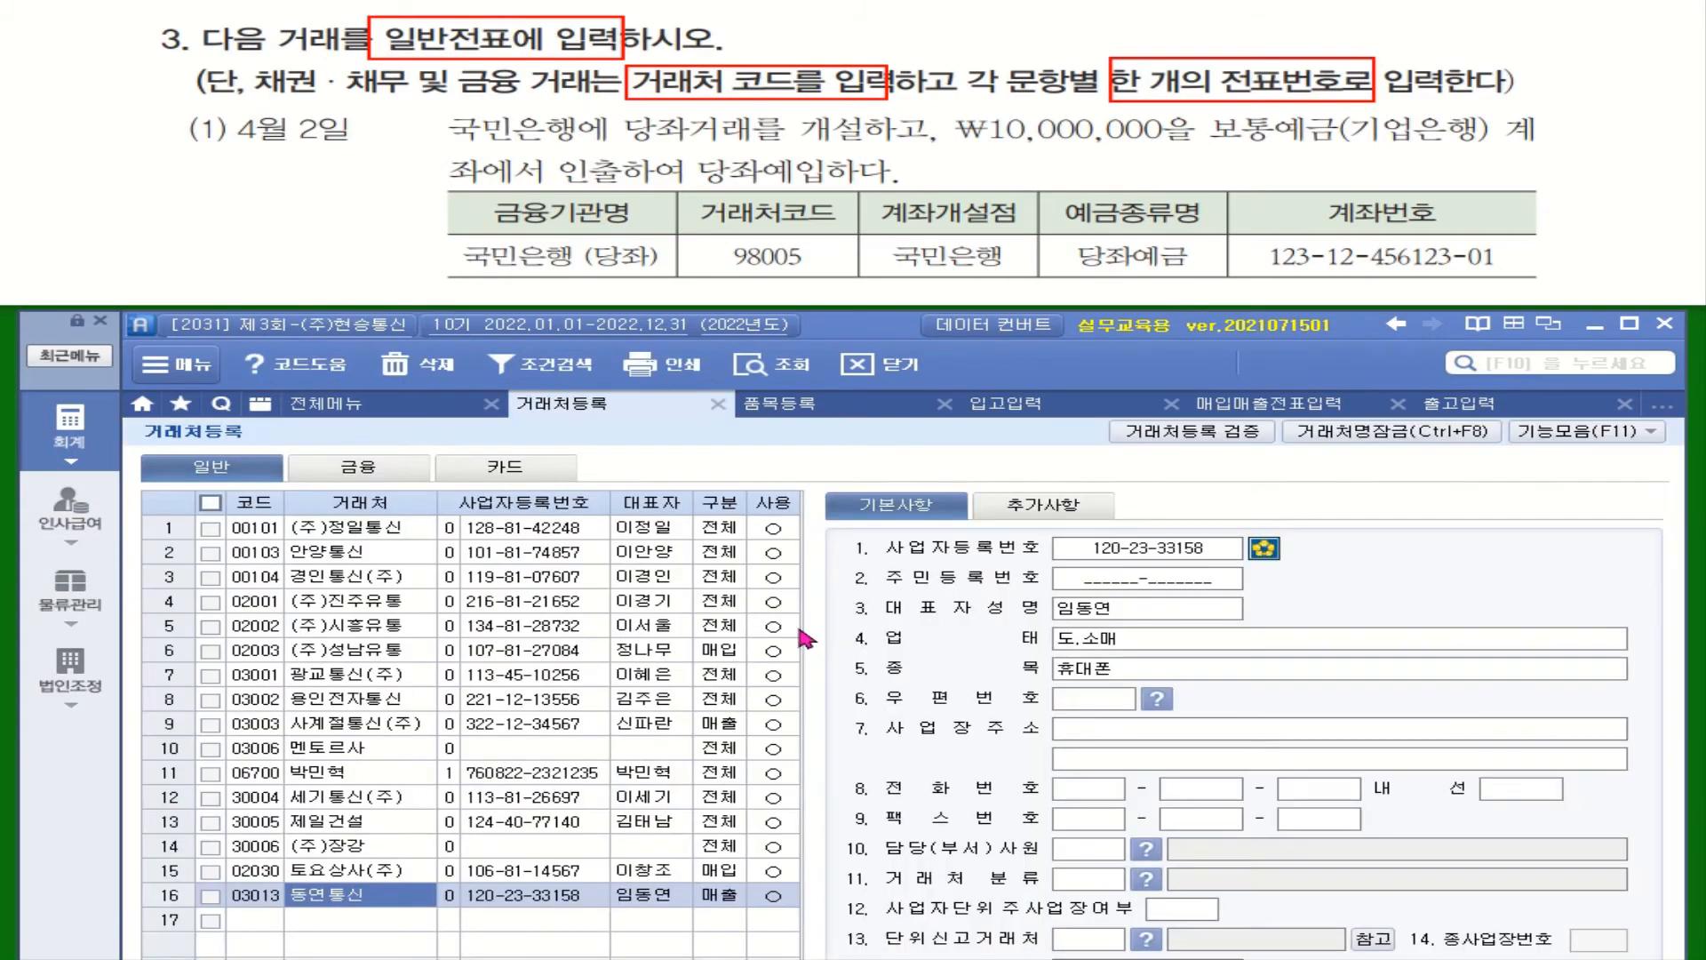
pyautogui.click(374, 478)
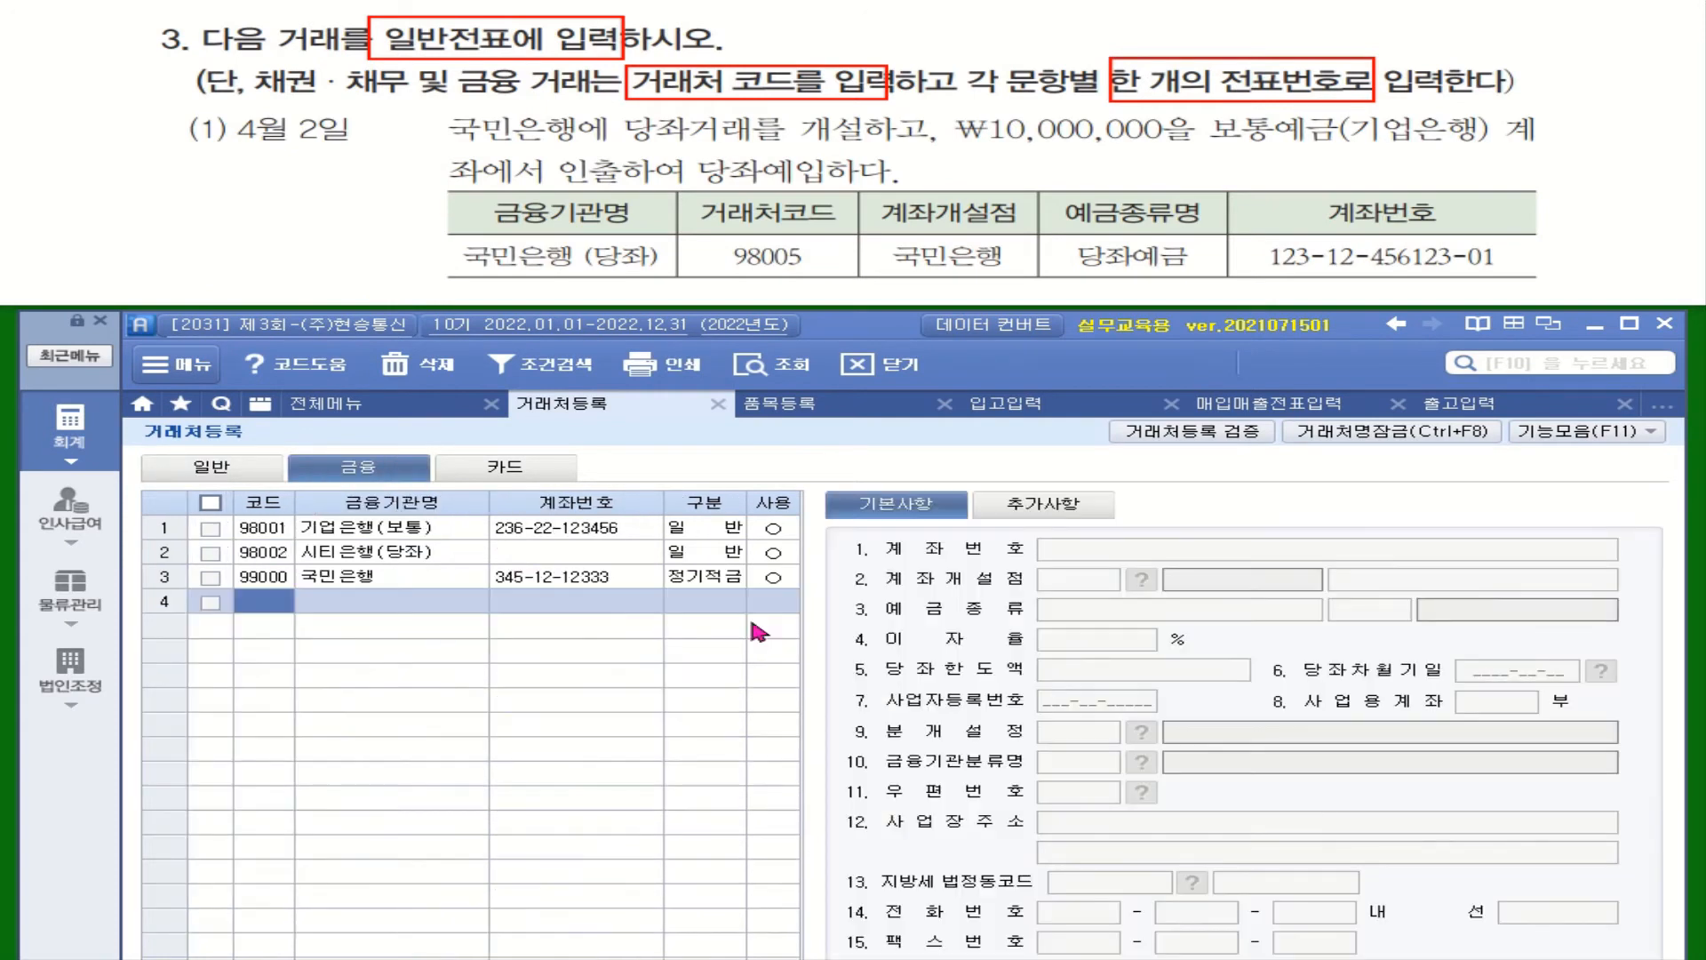
pyautogui.write('98005')
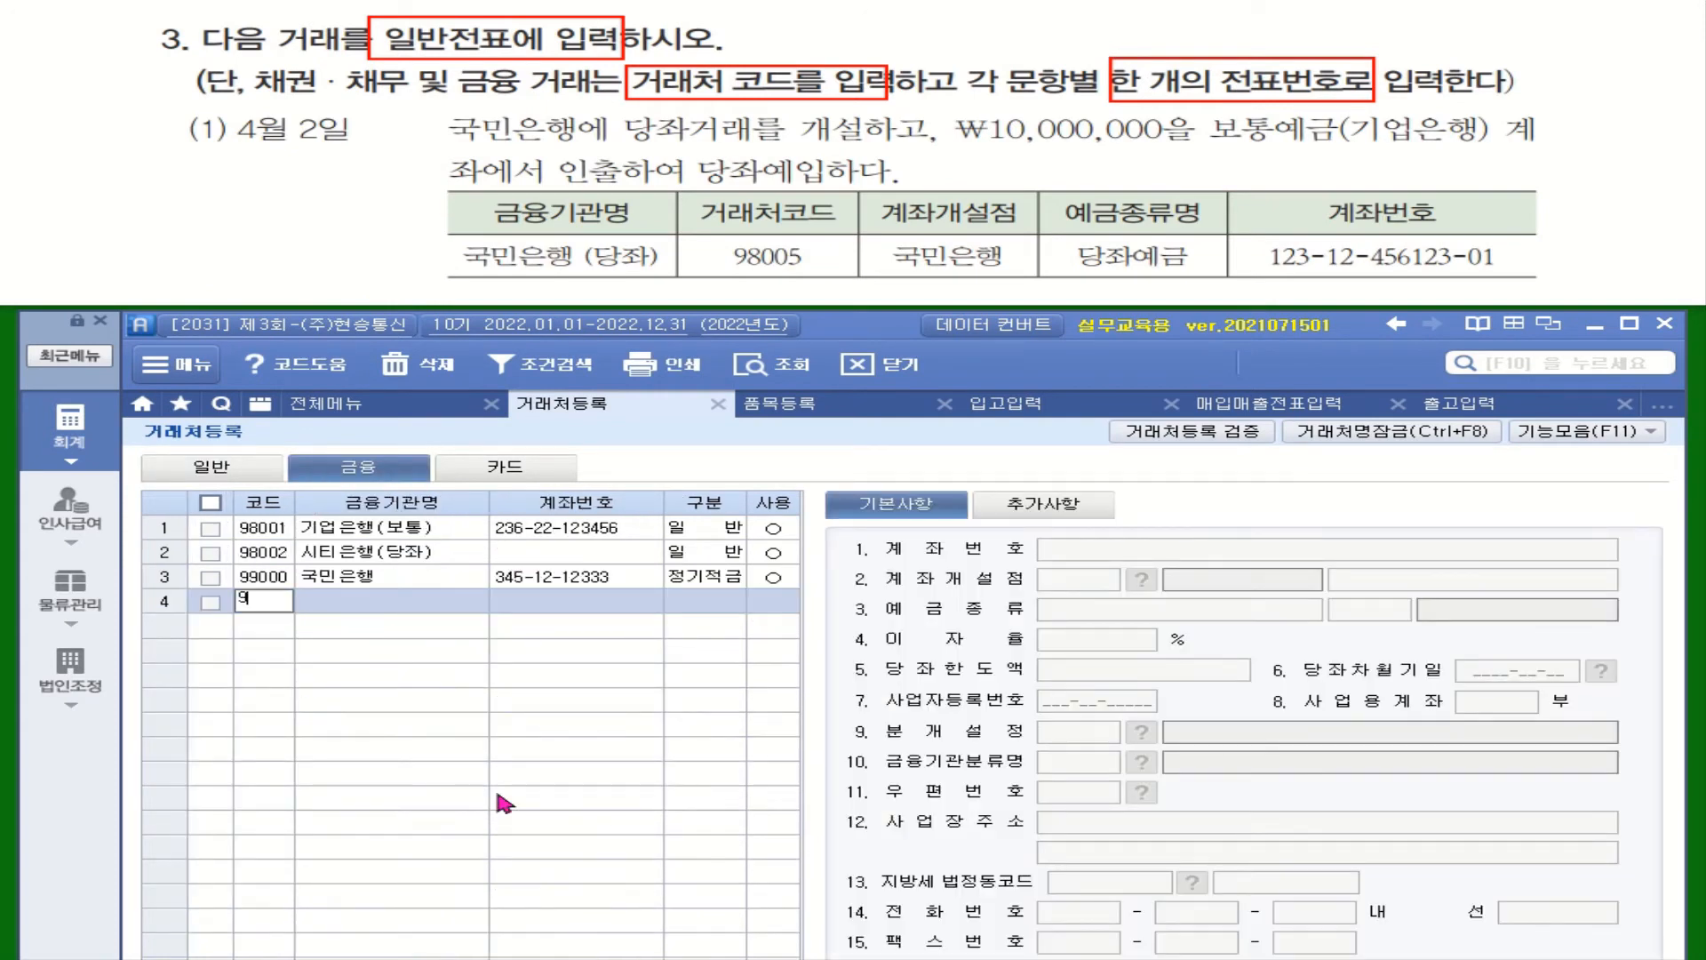
pyautogui.press('Return')
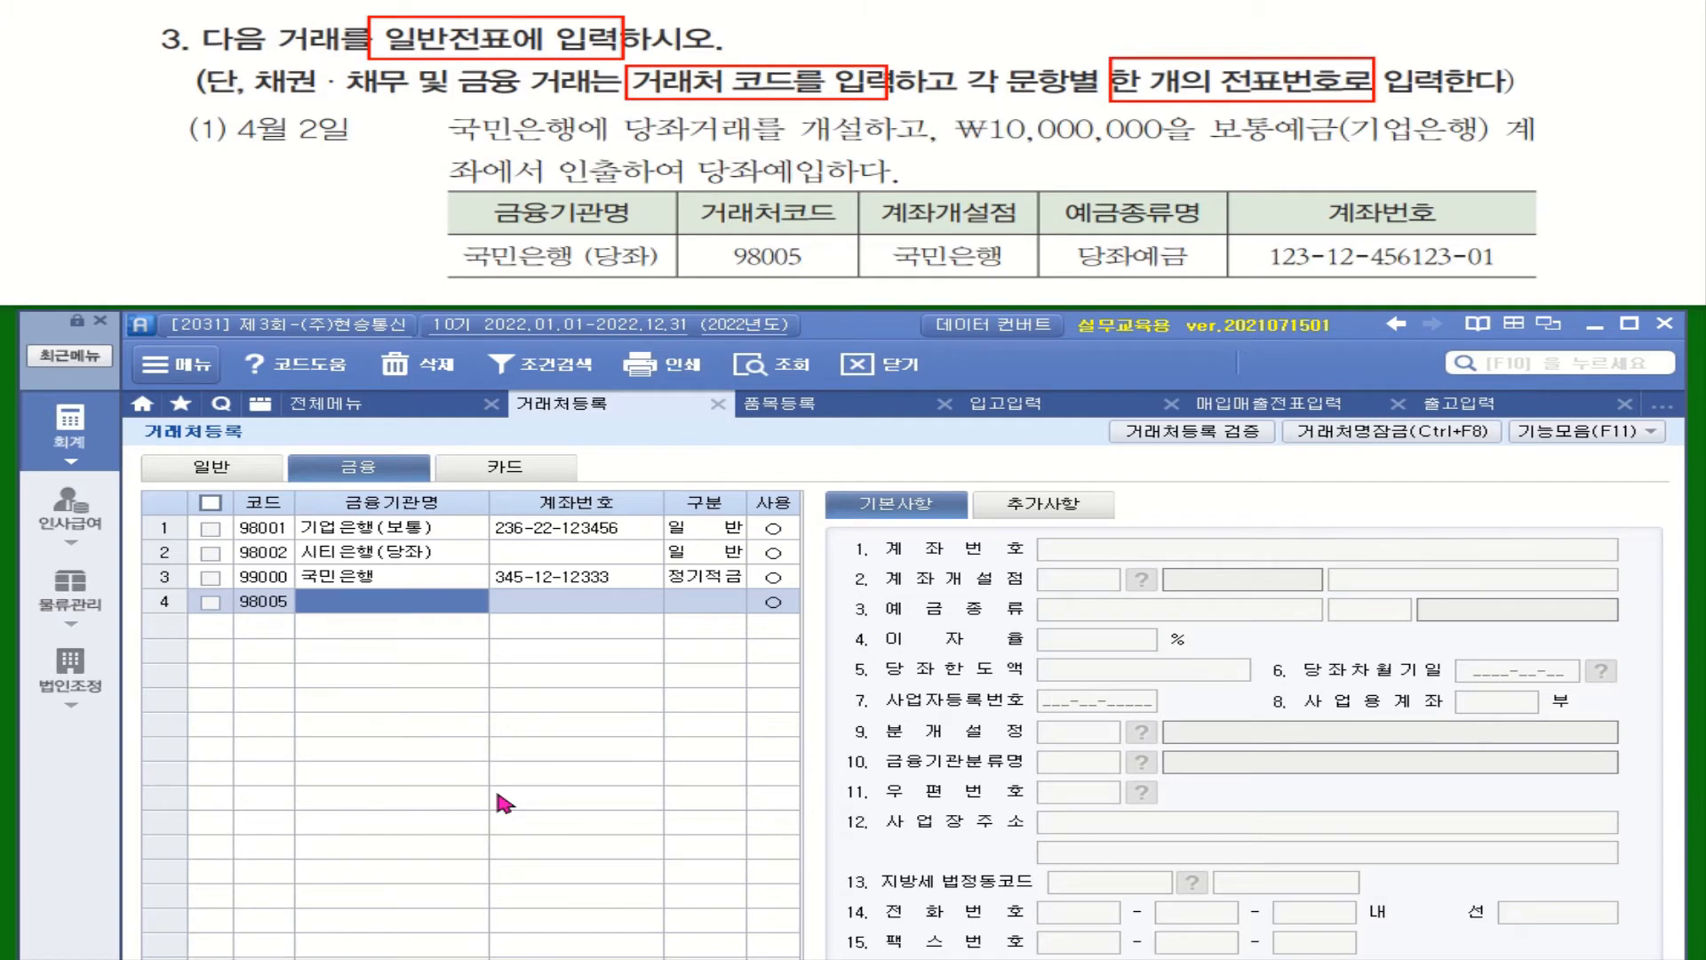
pyautogui.write('국미')
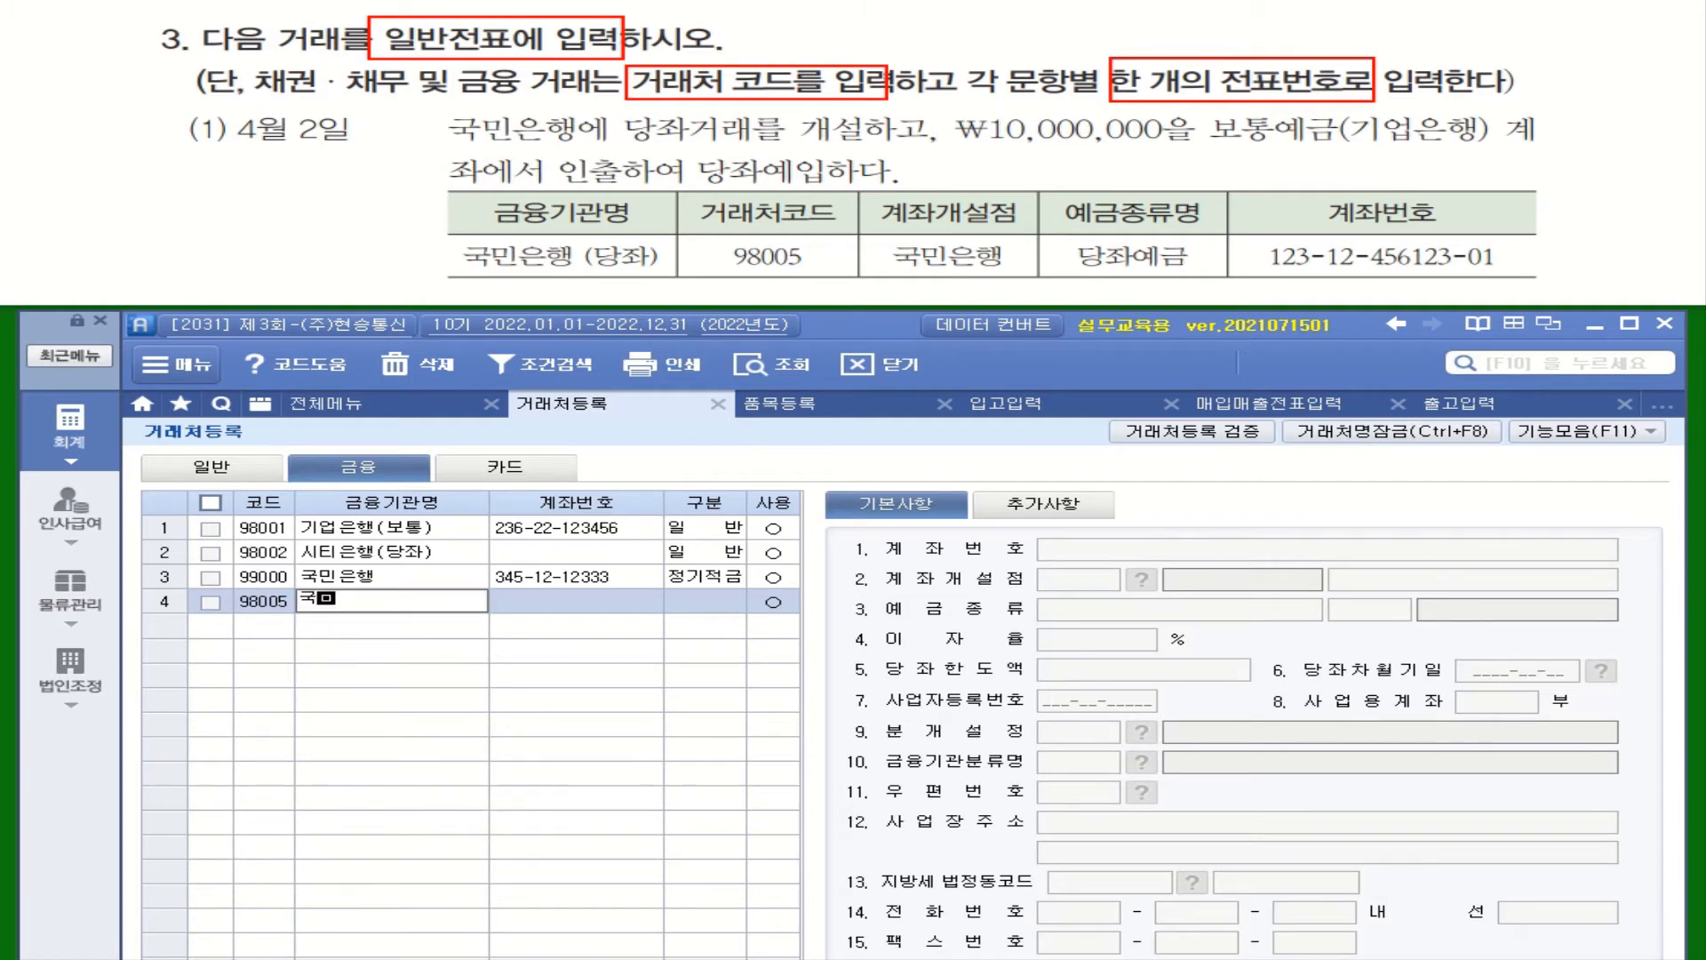
pyautogui.write('ㄴ은')
pyautogui.write('행')
pyautogui.write('(')
pyautogui.write('당좌')
pyautogui.write(')')
pyautogui.press('Return')
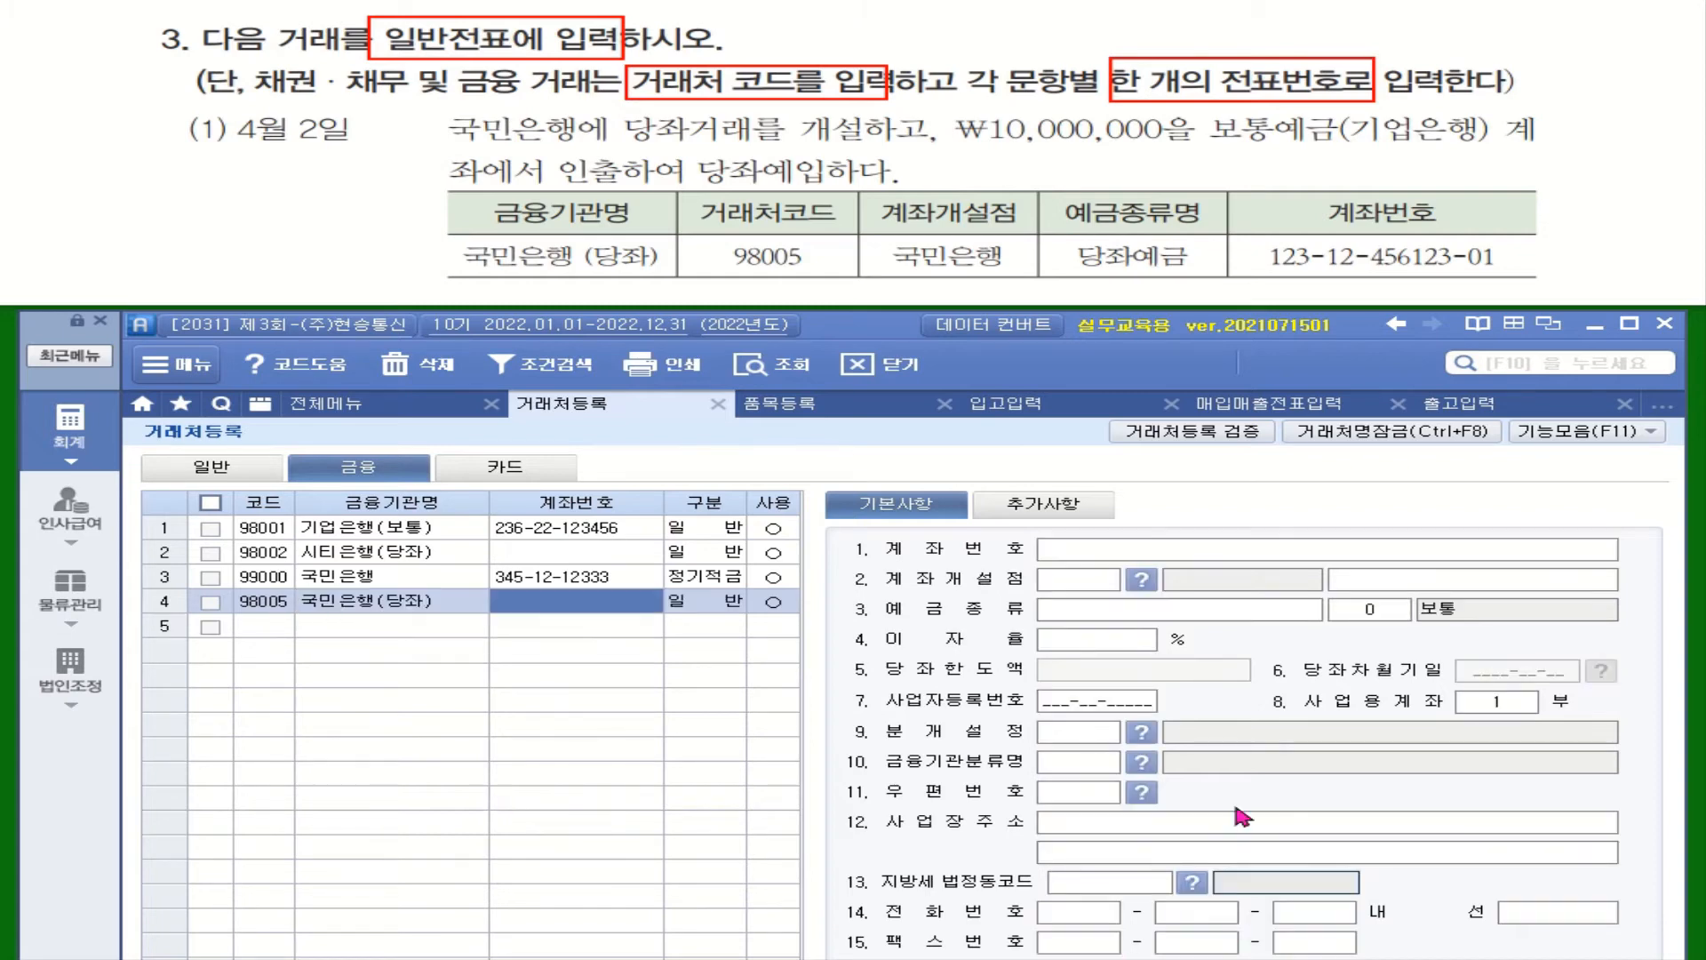
# Enter its account number, set 구분 to 0.일반, and keep 사용 as ○
pyautogui.write('123')
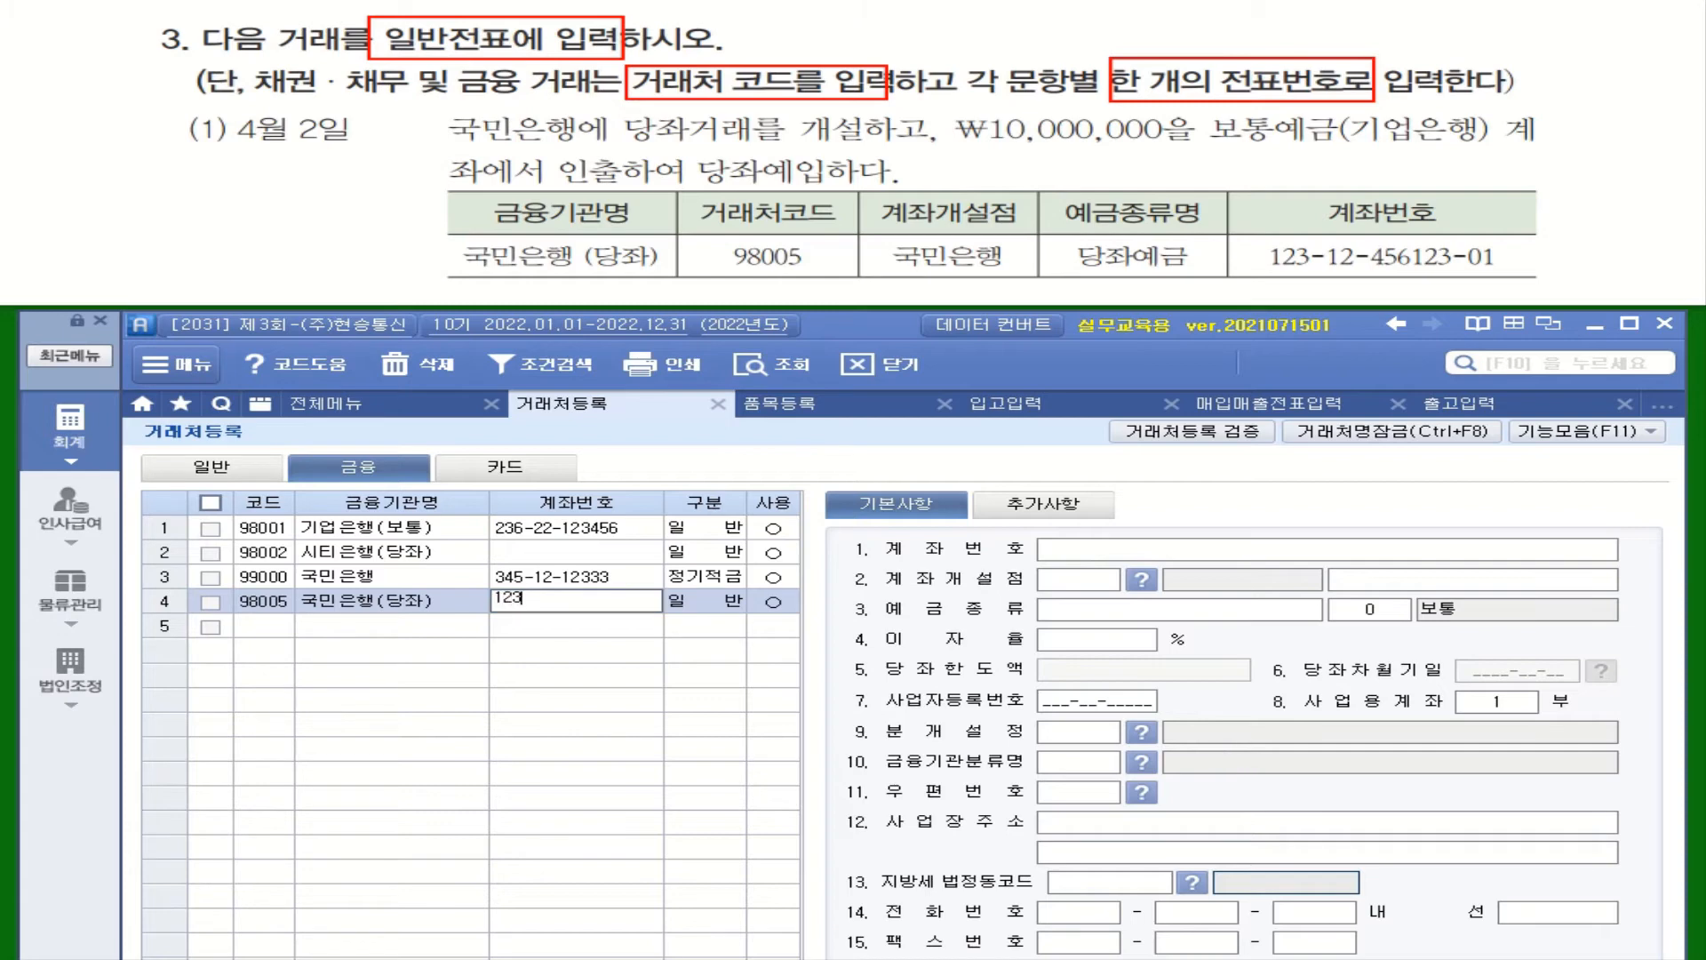
pyautogui.write('-12-456123-01')
pyautogui.press('Return')
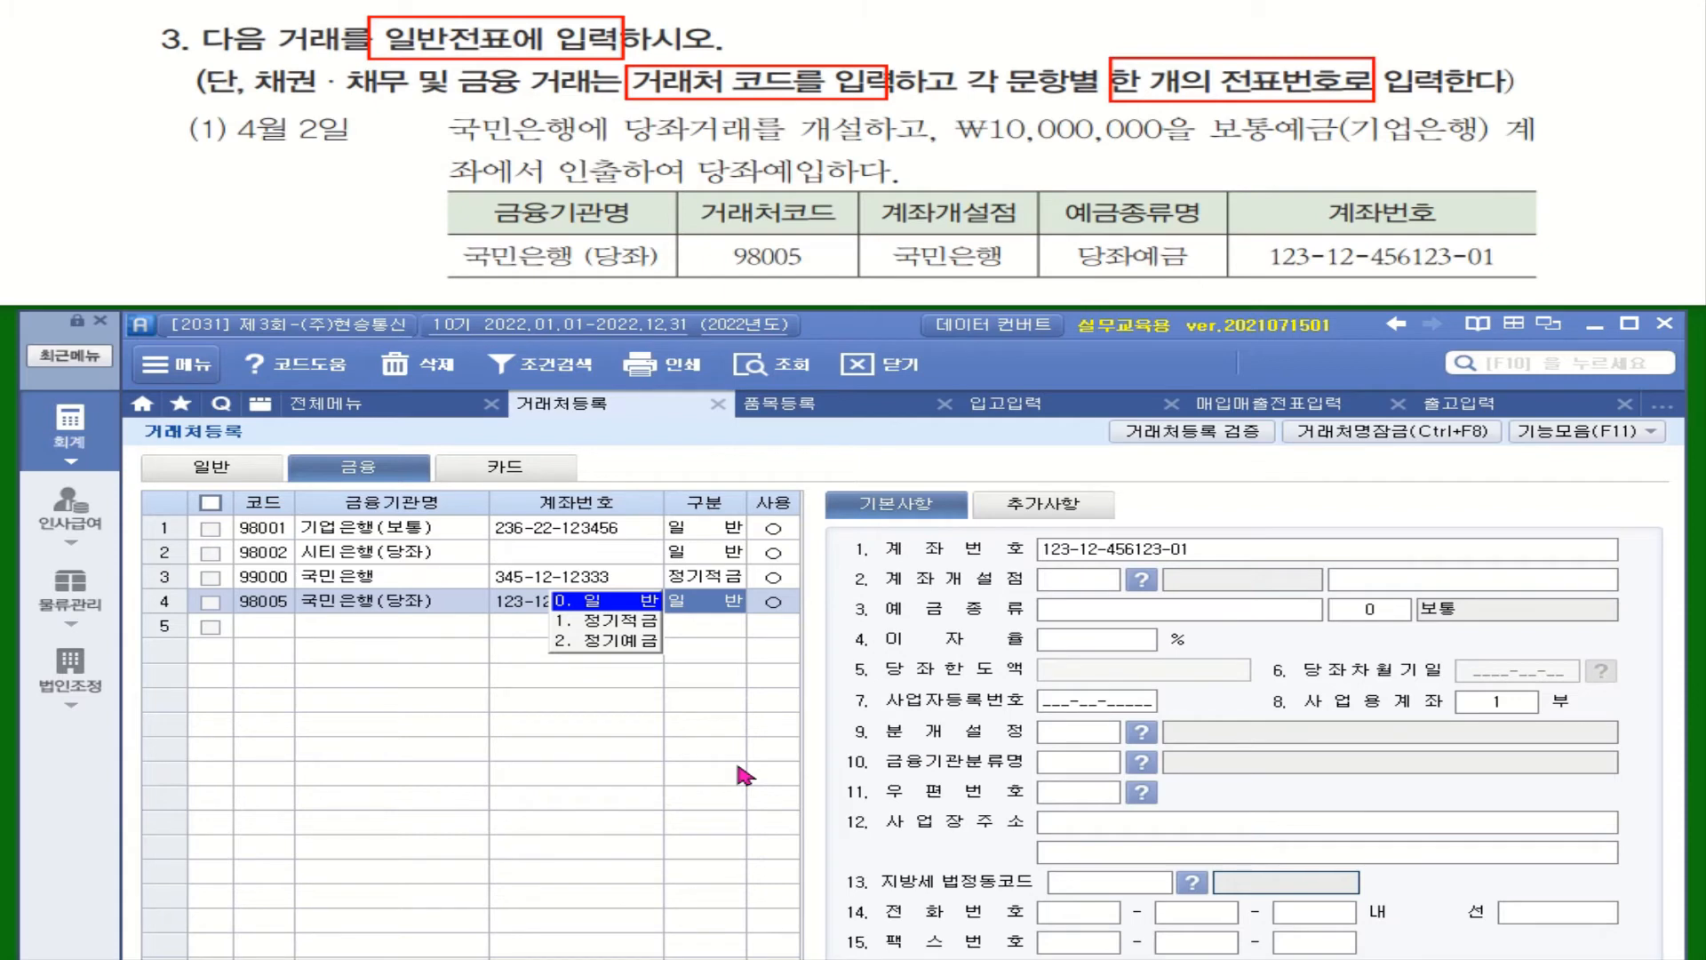
pyautogui.click(645, 602)
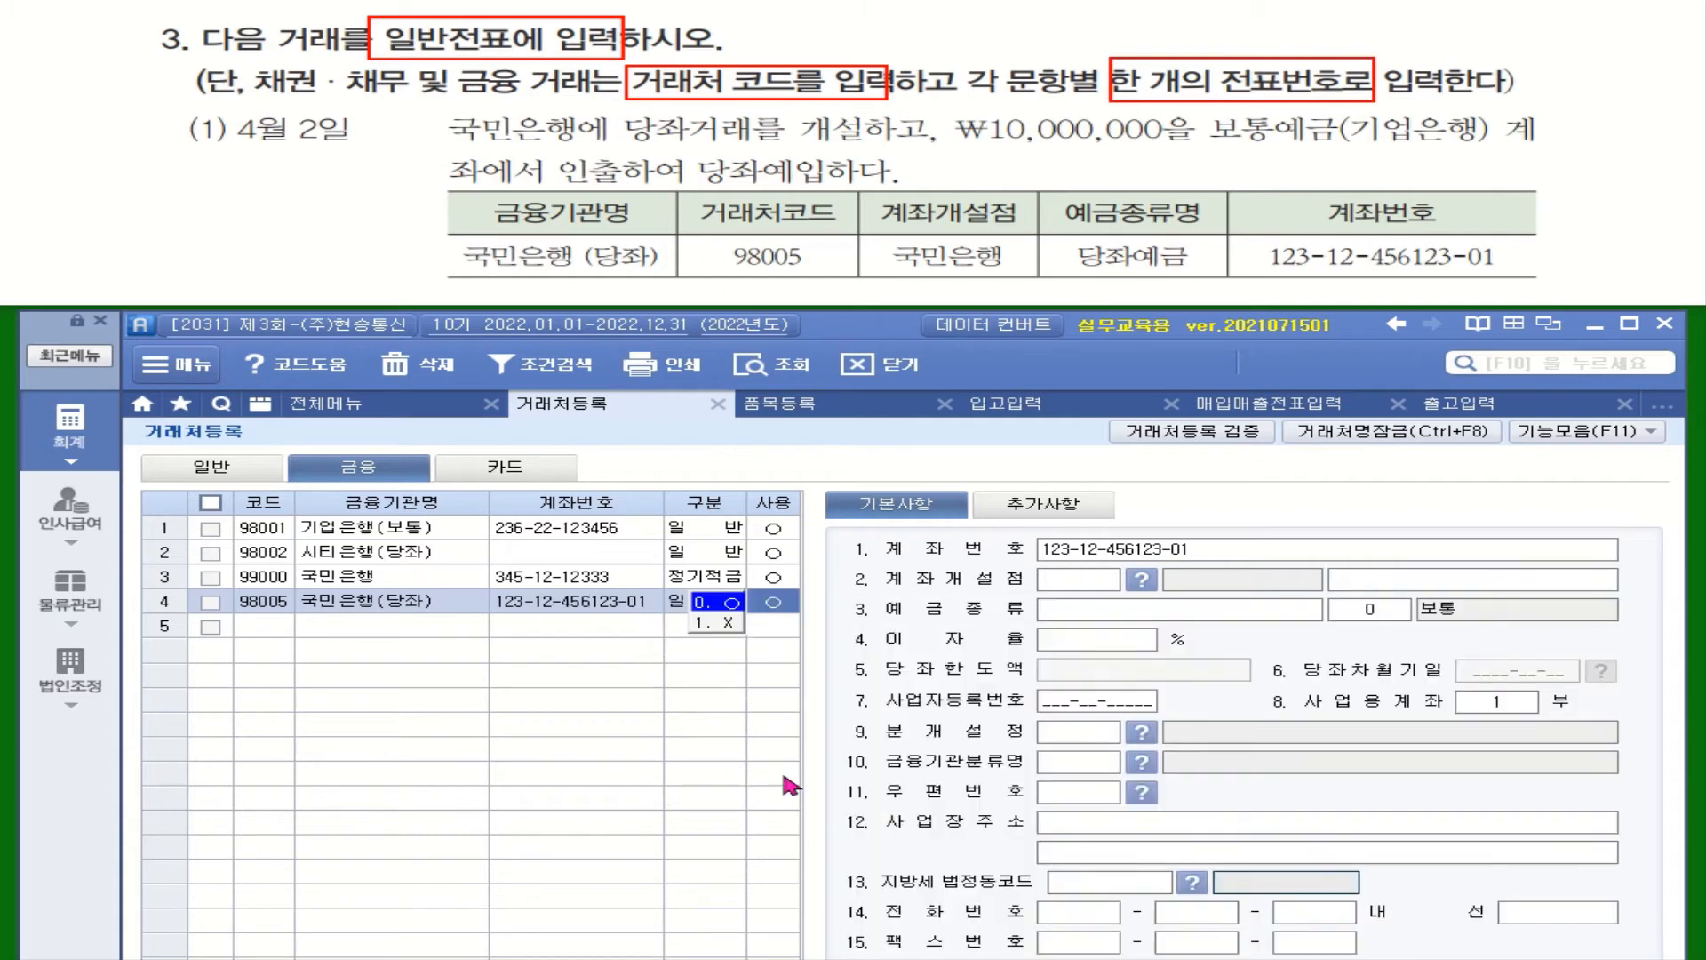
pyautogui.click(726, 606)
pyautogui.click(707, 595)
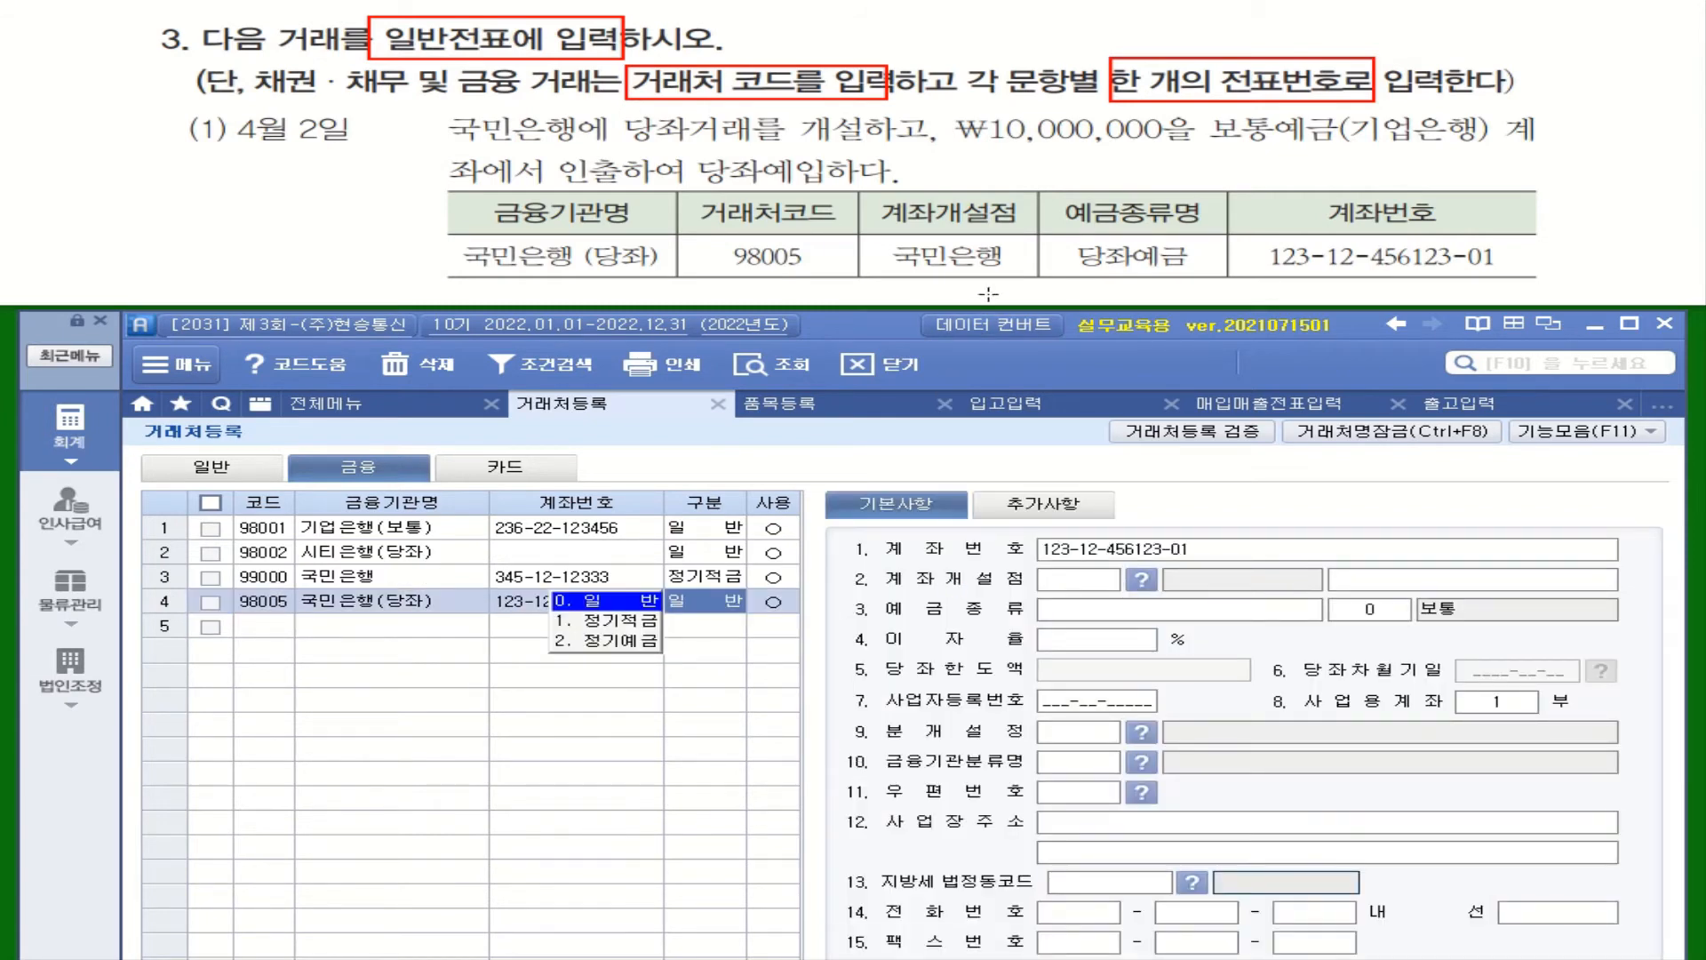
# Set opening branch 002 국민은행 and deposit type 당좌예금 with code 1 당좌
pyautogui.click(1141, 579)
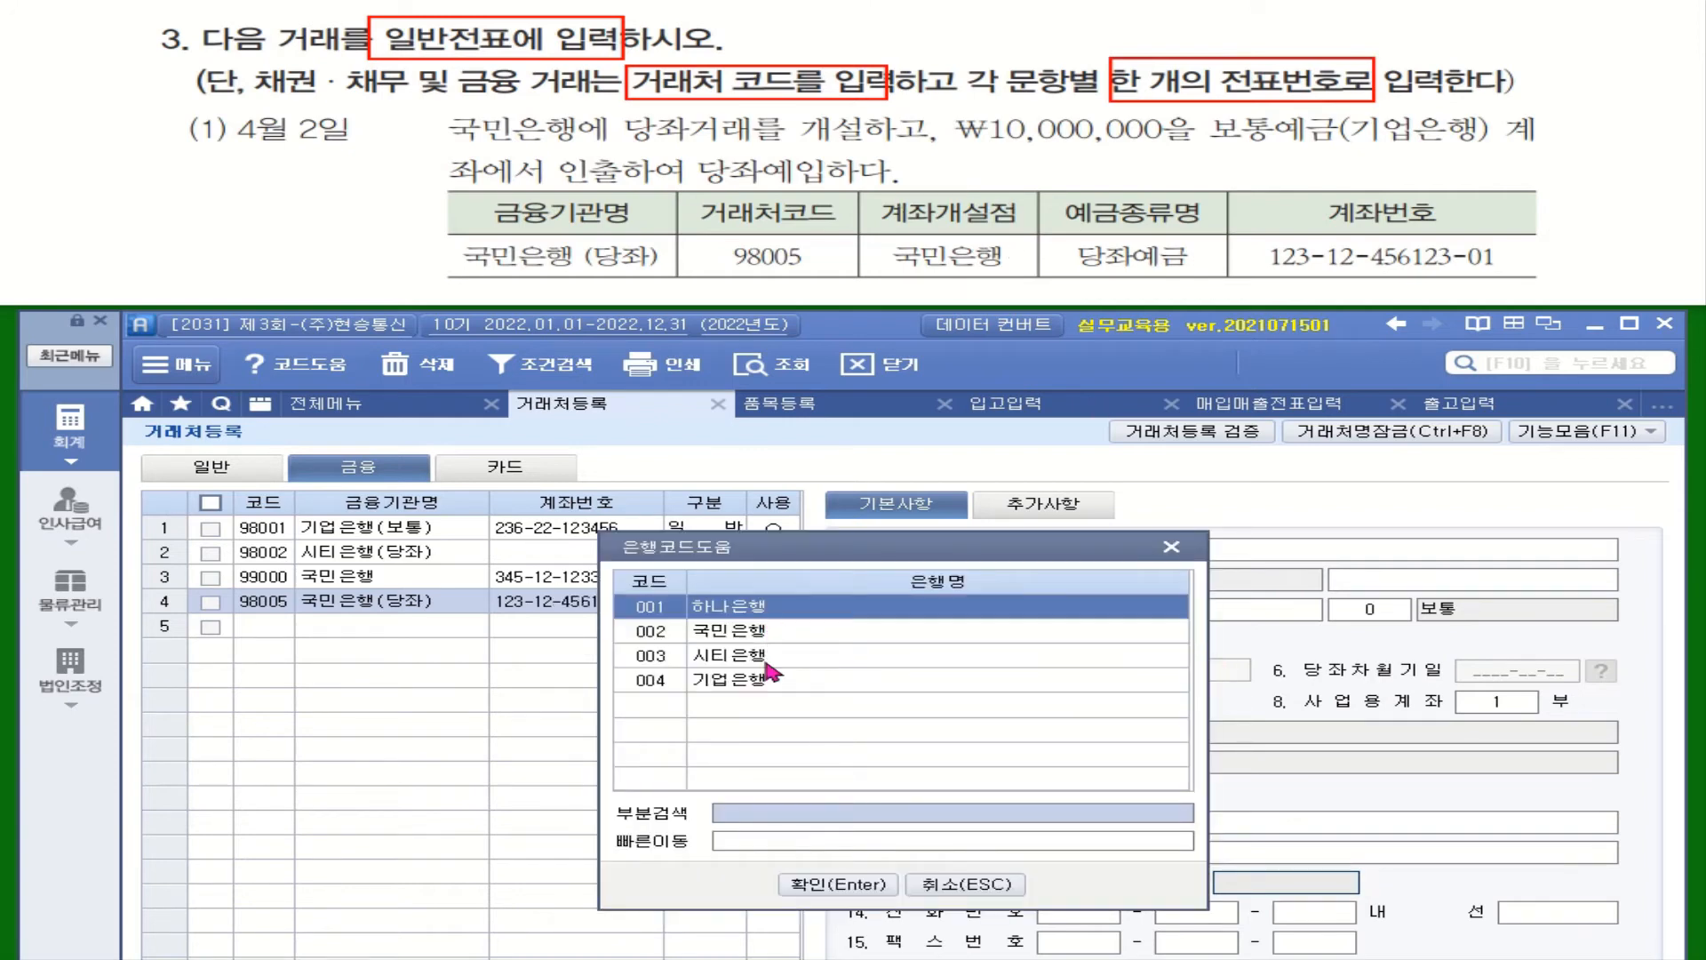
pyautogui.doubleClick(764, 631)
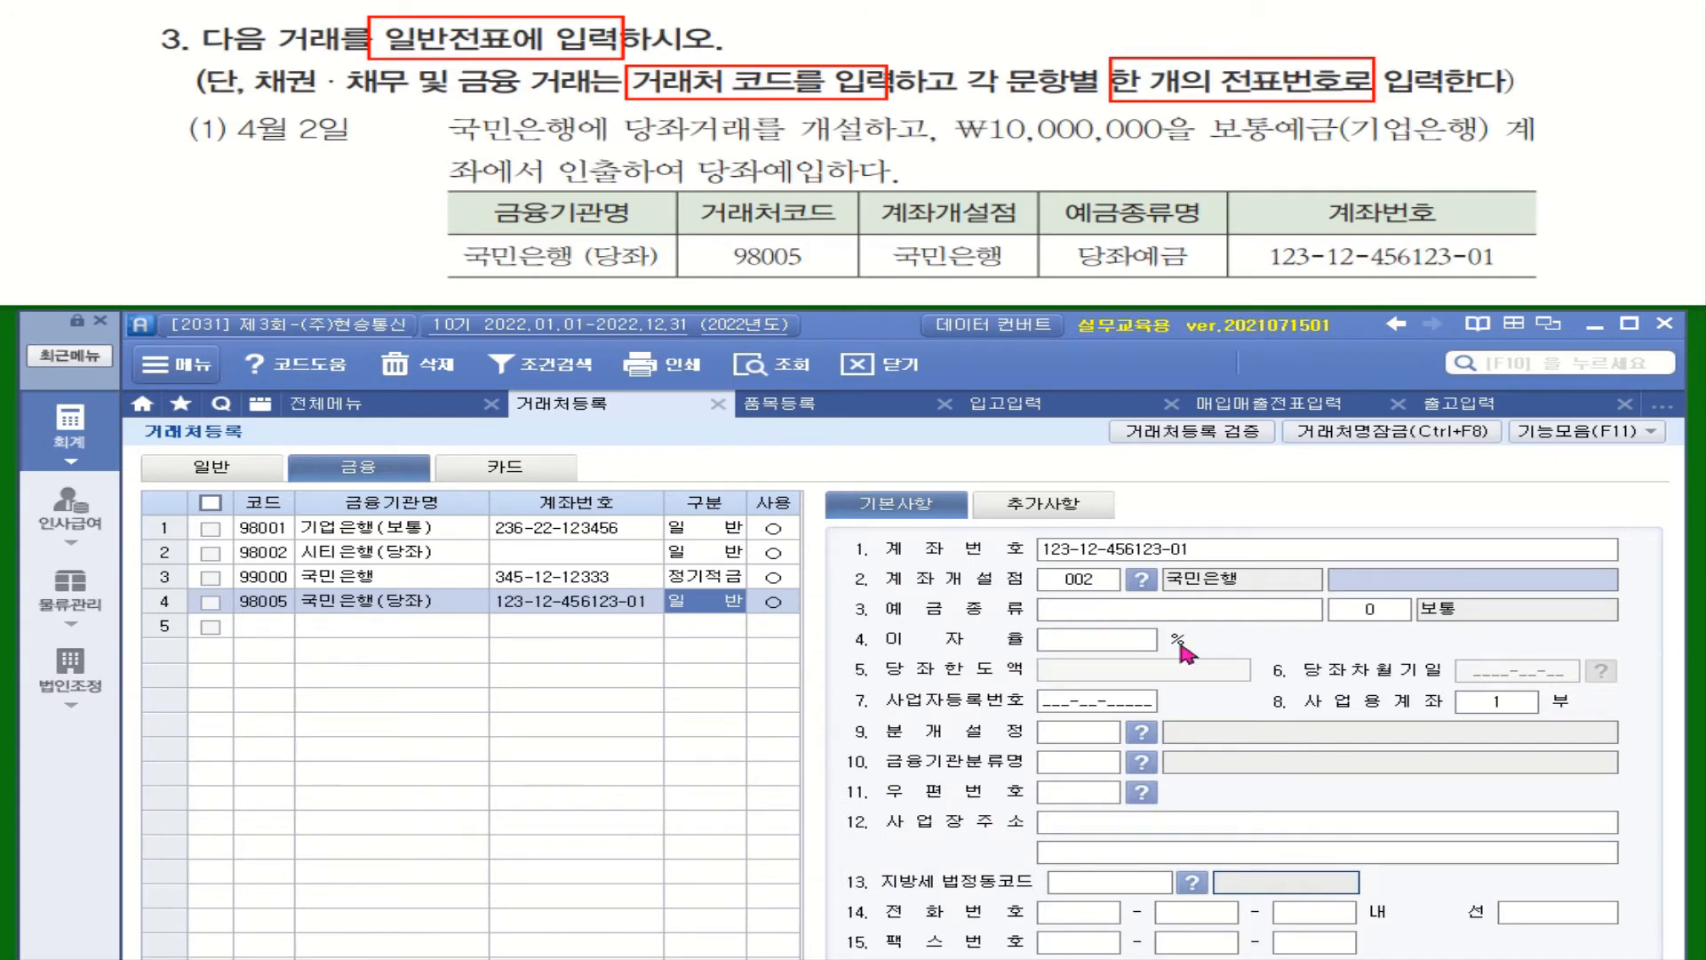
pyautogui.click(1102, 613)
pyautogui.write('다')
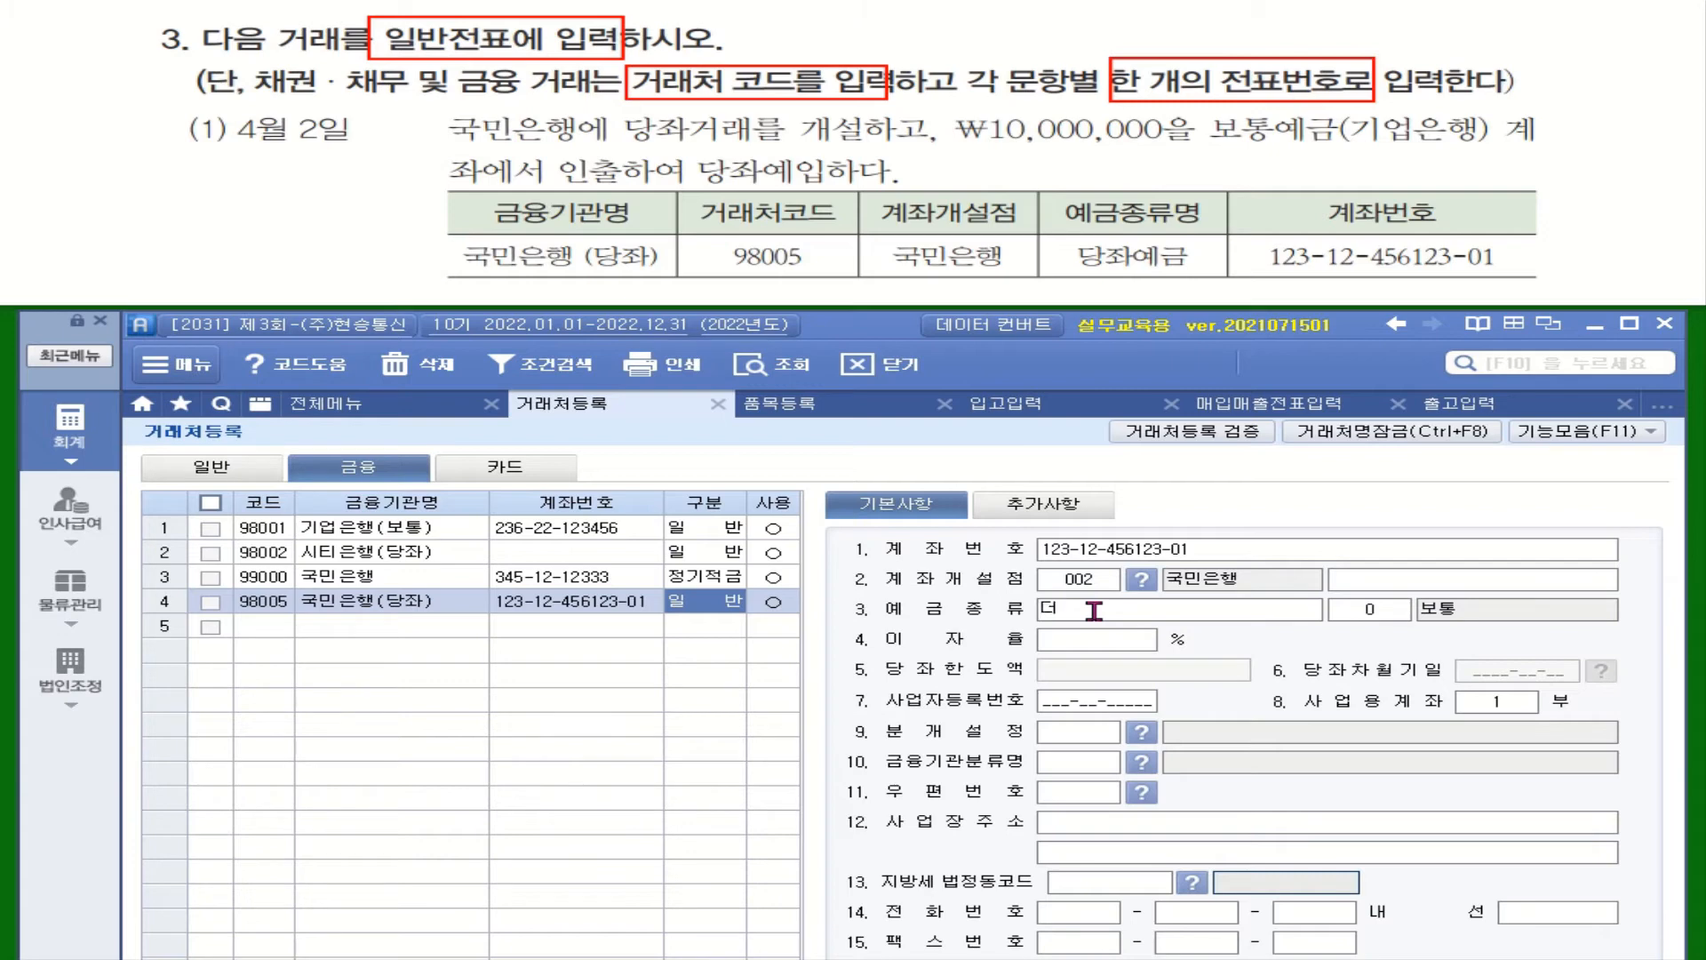
pyautogui.write('ㅇㅈㅗㅏㅇㅖㄱㅡㅁ')
pyautogui.press('Return')
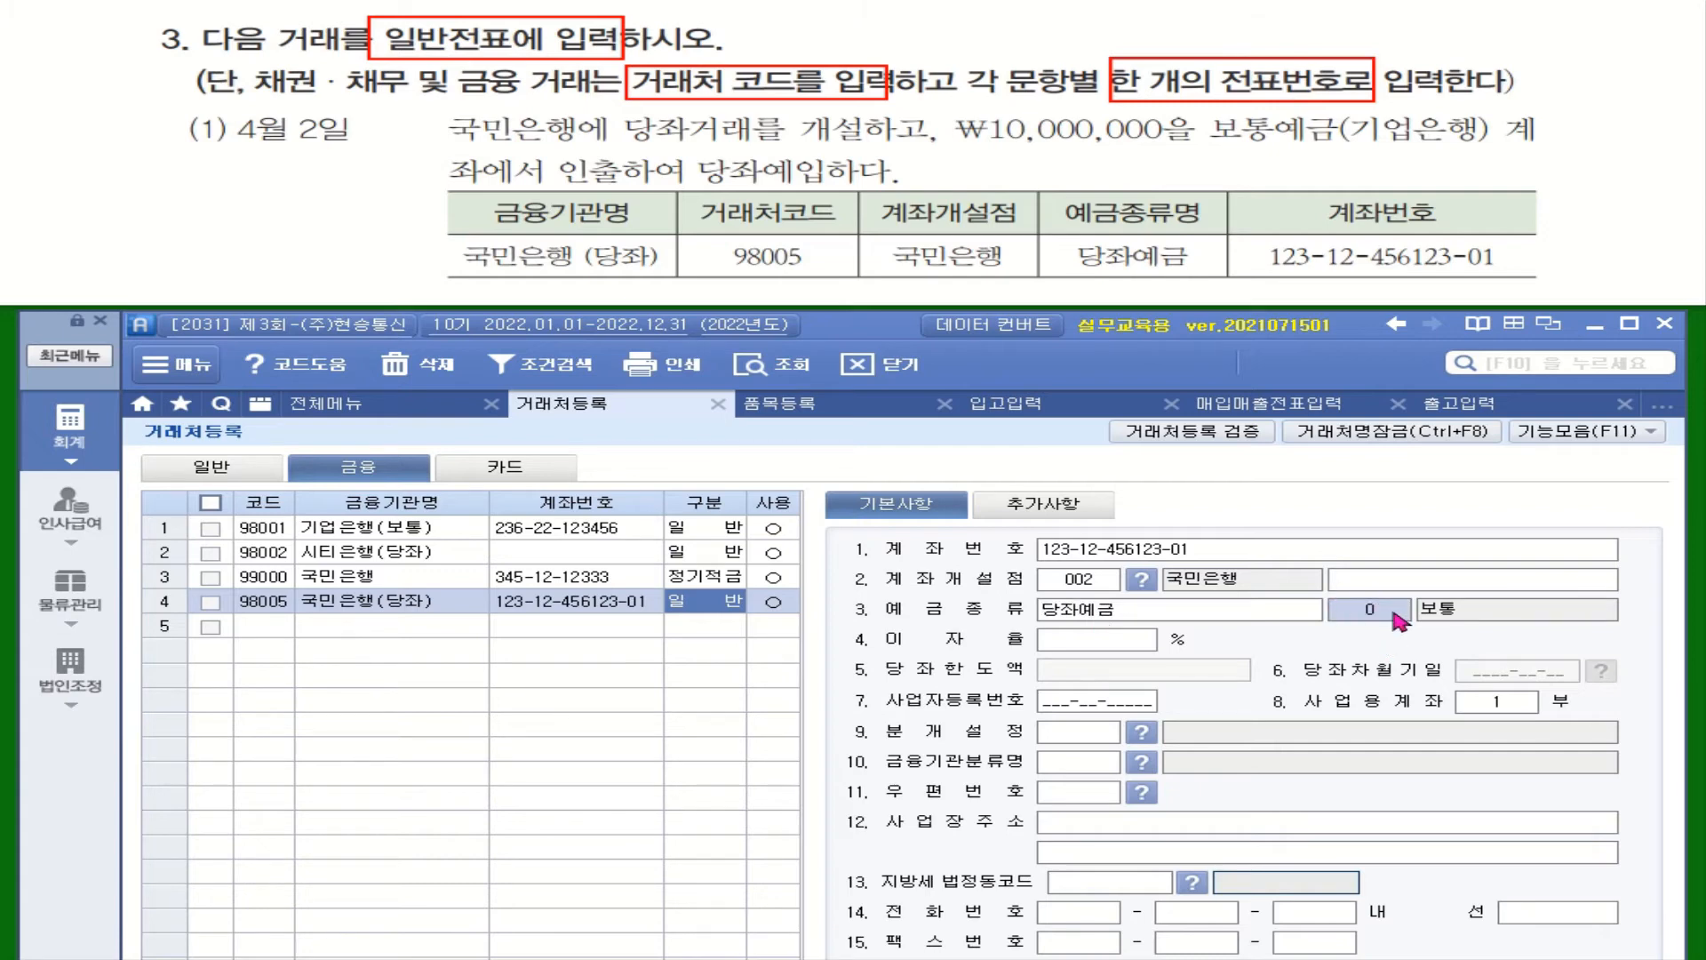
pyautogui.moveTo(880, 322); pyautogui.dragTo(875, 150)
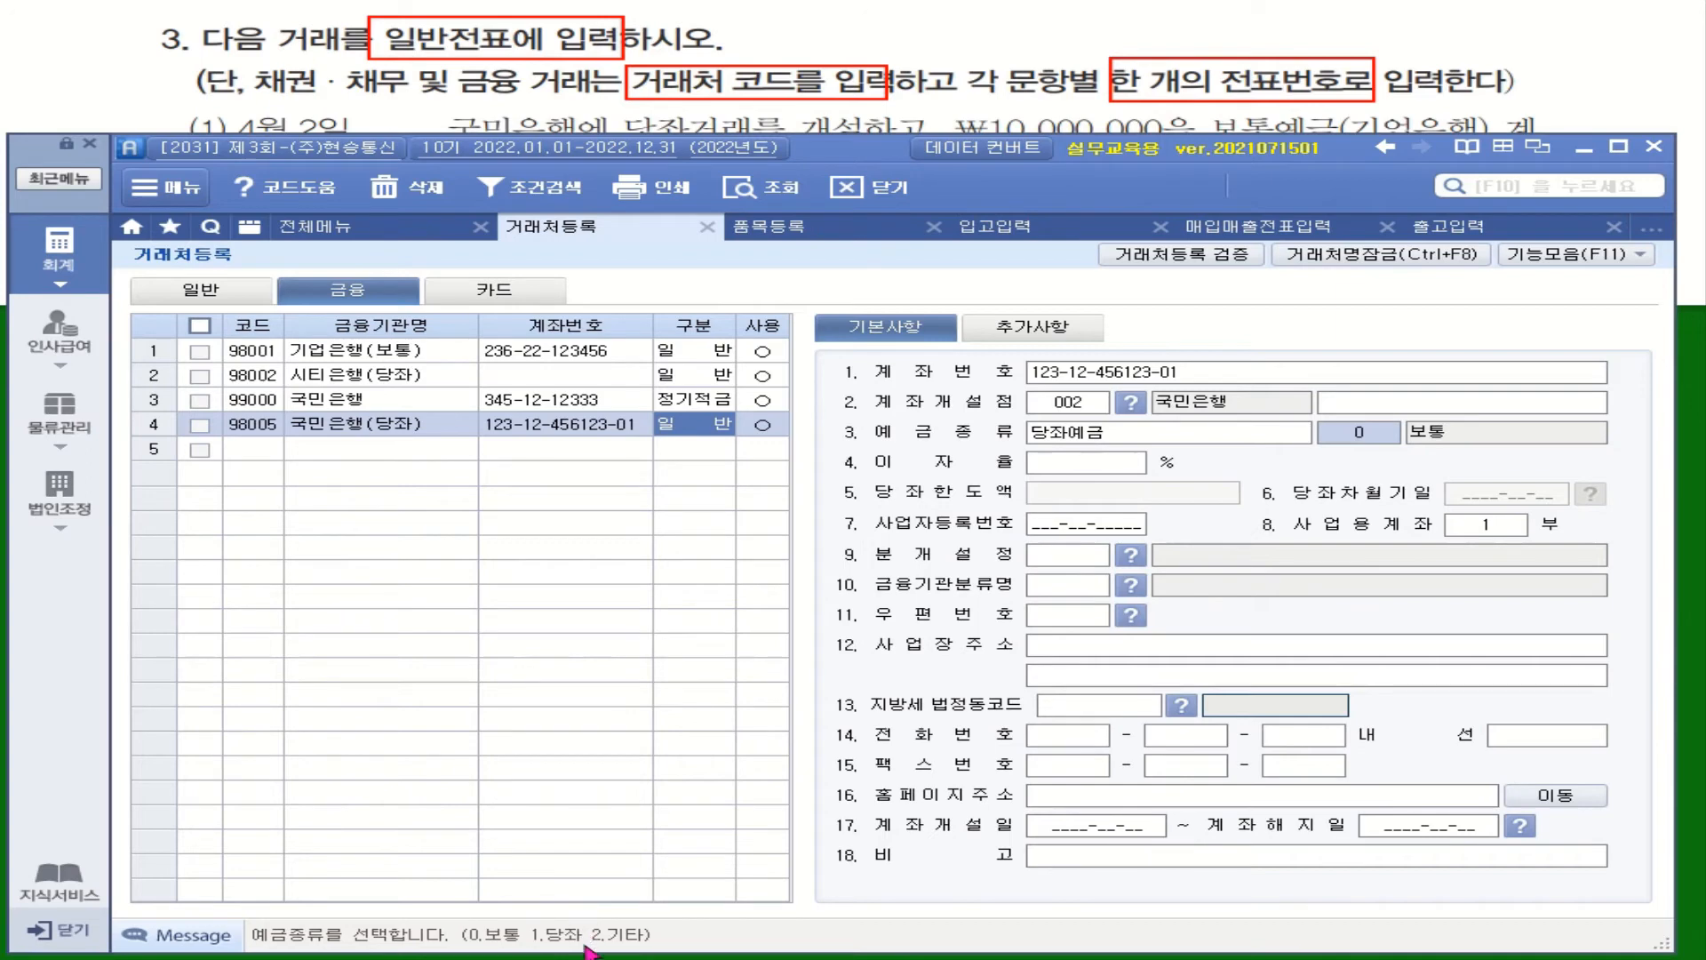
pyautogui.write('1')
pyautogui.press('Return')
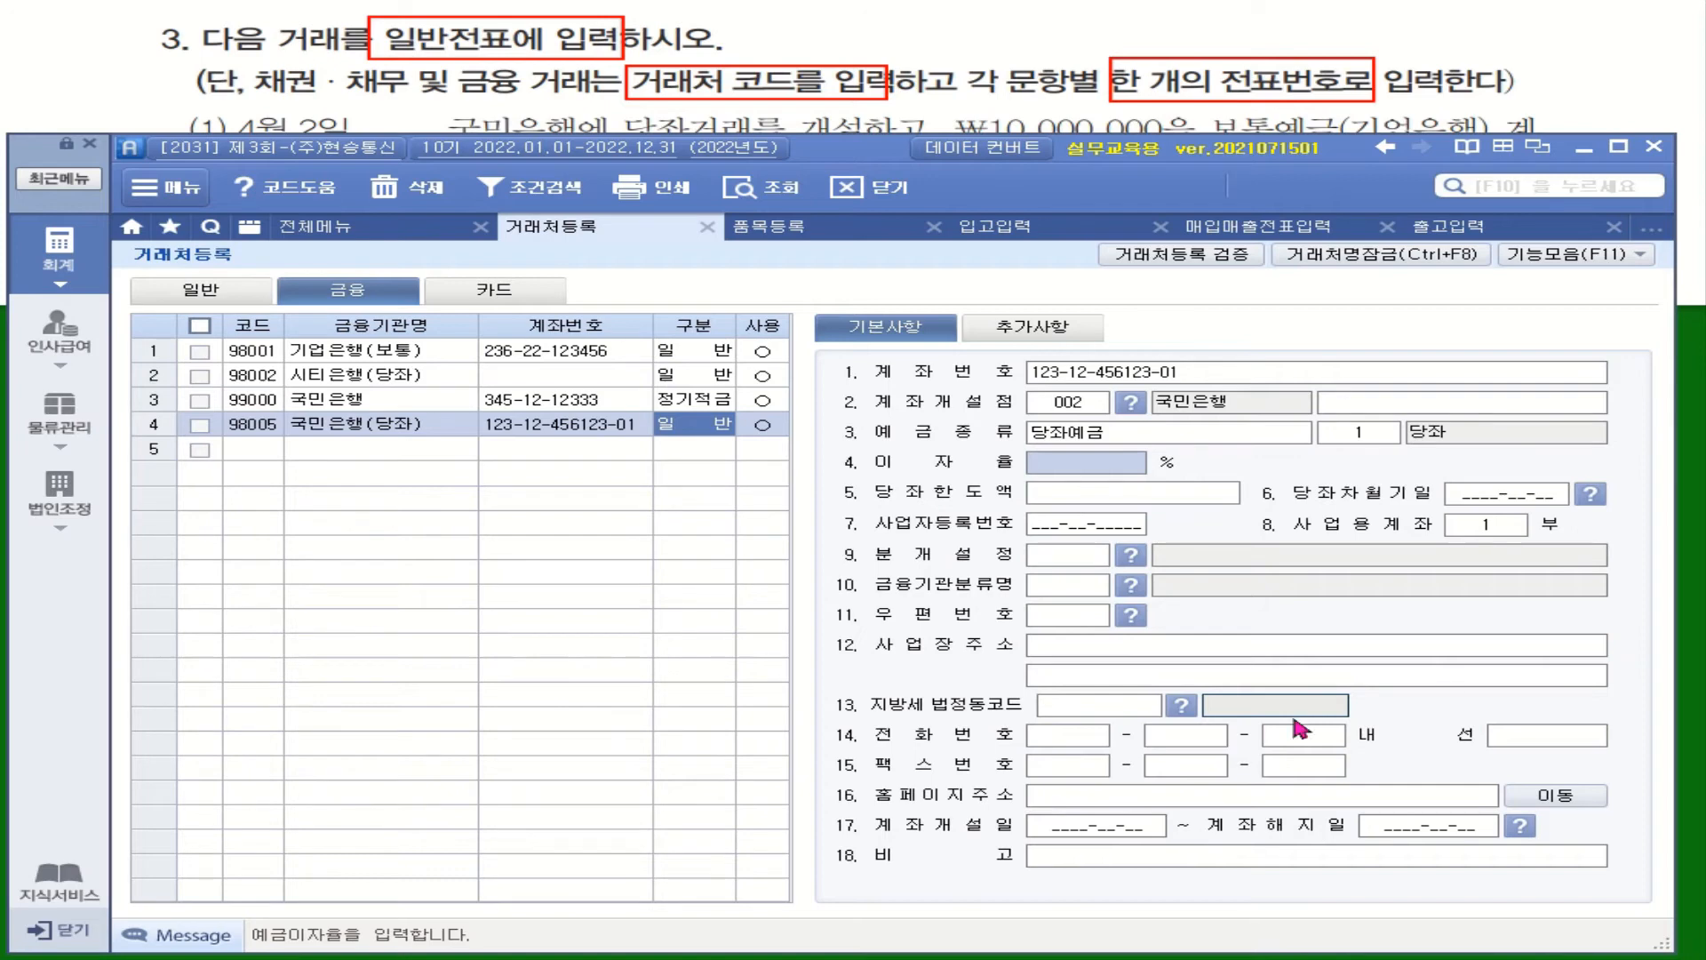
# Enter 2022-04-02 as the account opening date
pyautogui.click(1069, 831)
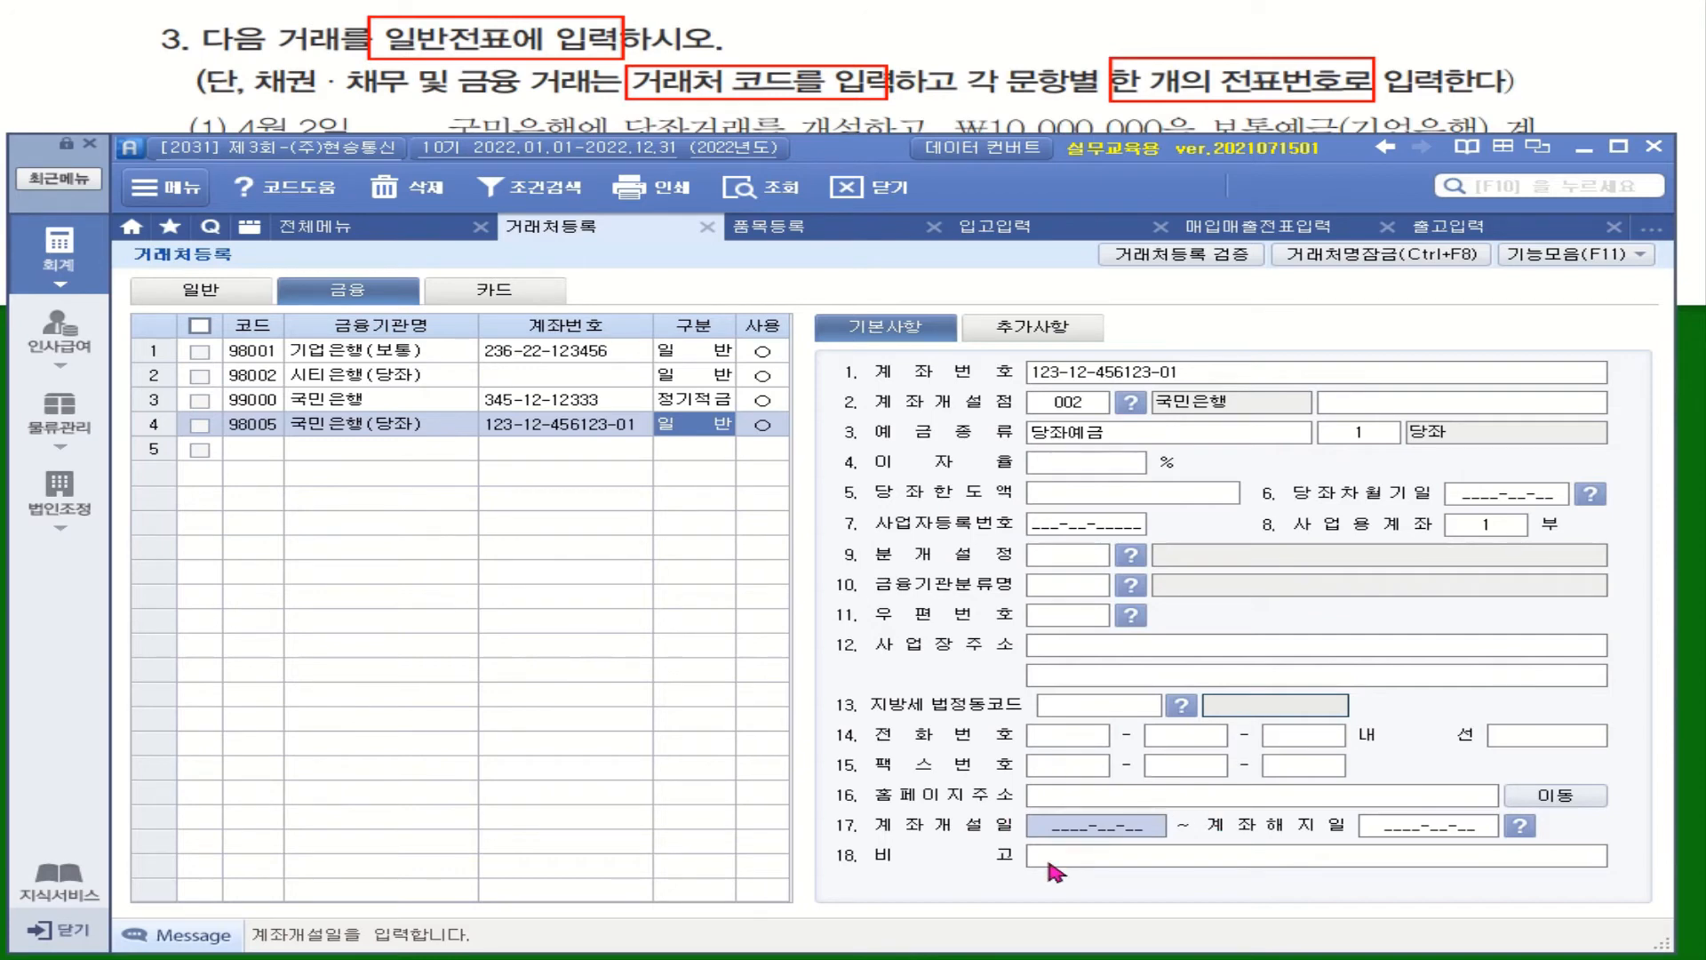
pyautogui.moveTo(840, 159); pyautogui.dragTo(842, 189)
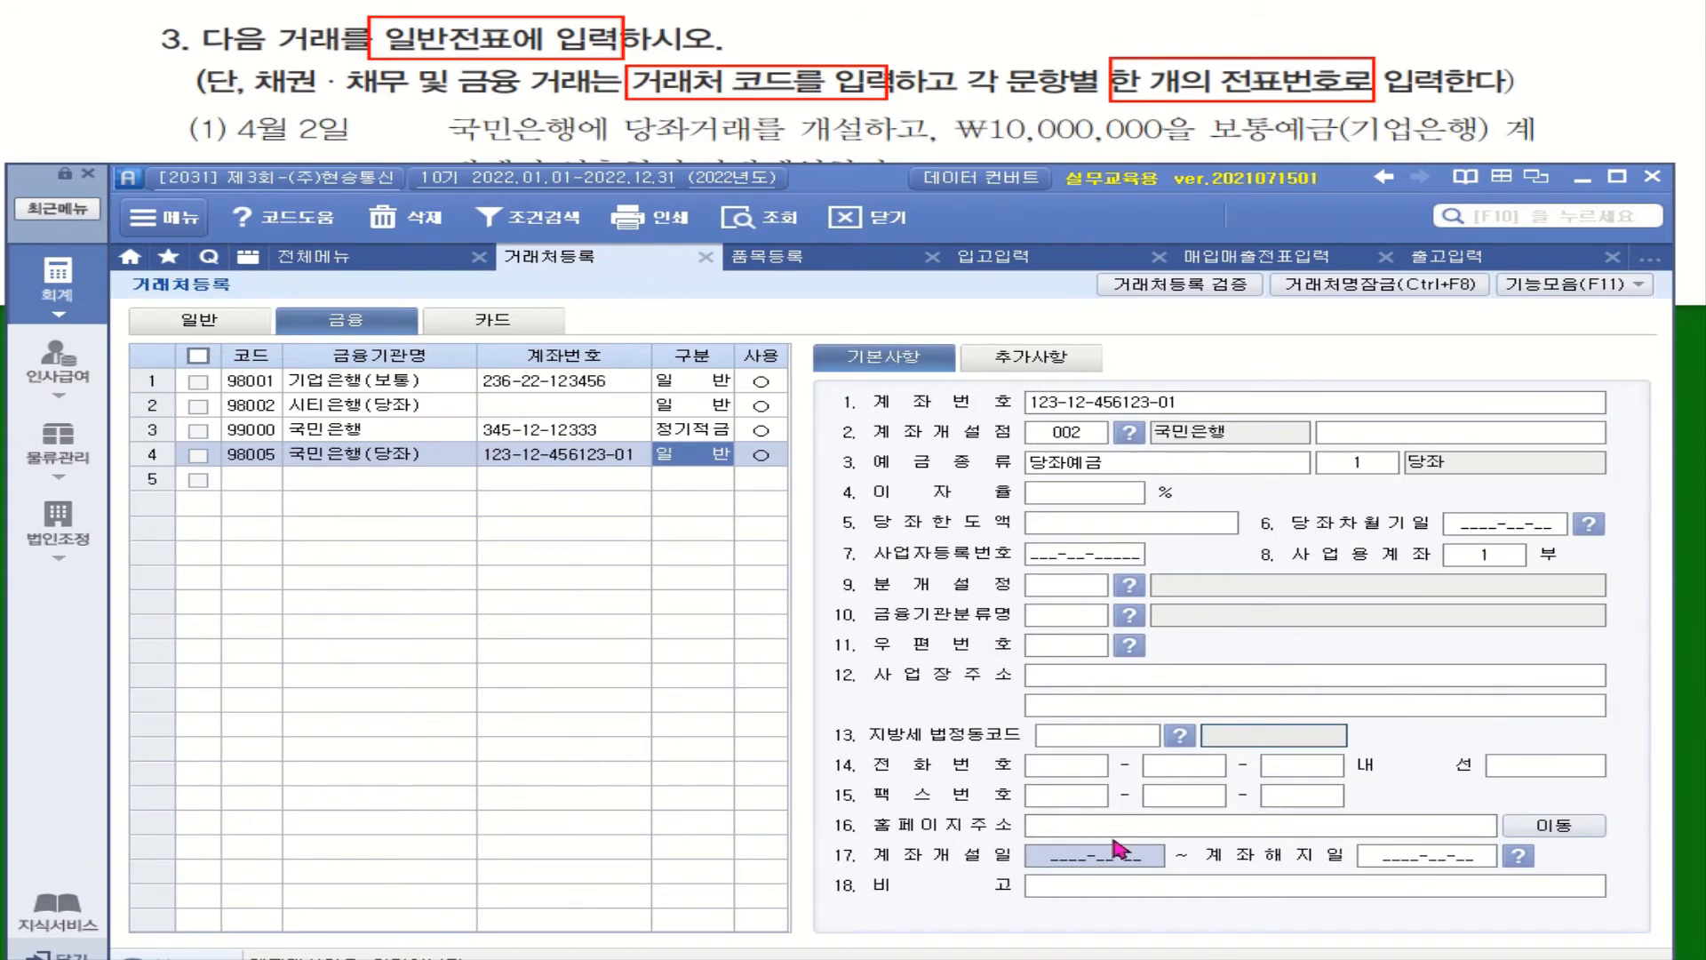
pyautogui.write('2022-04-02')
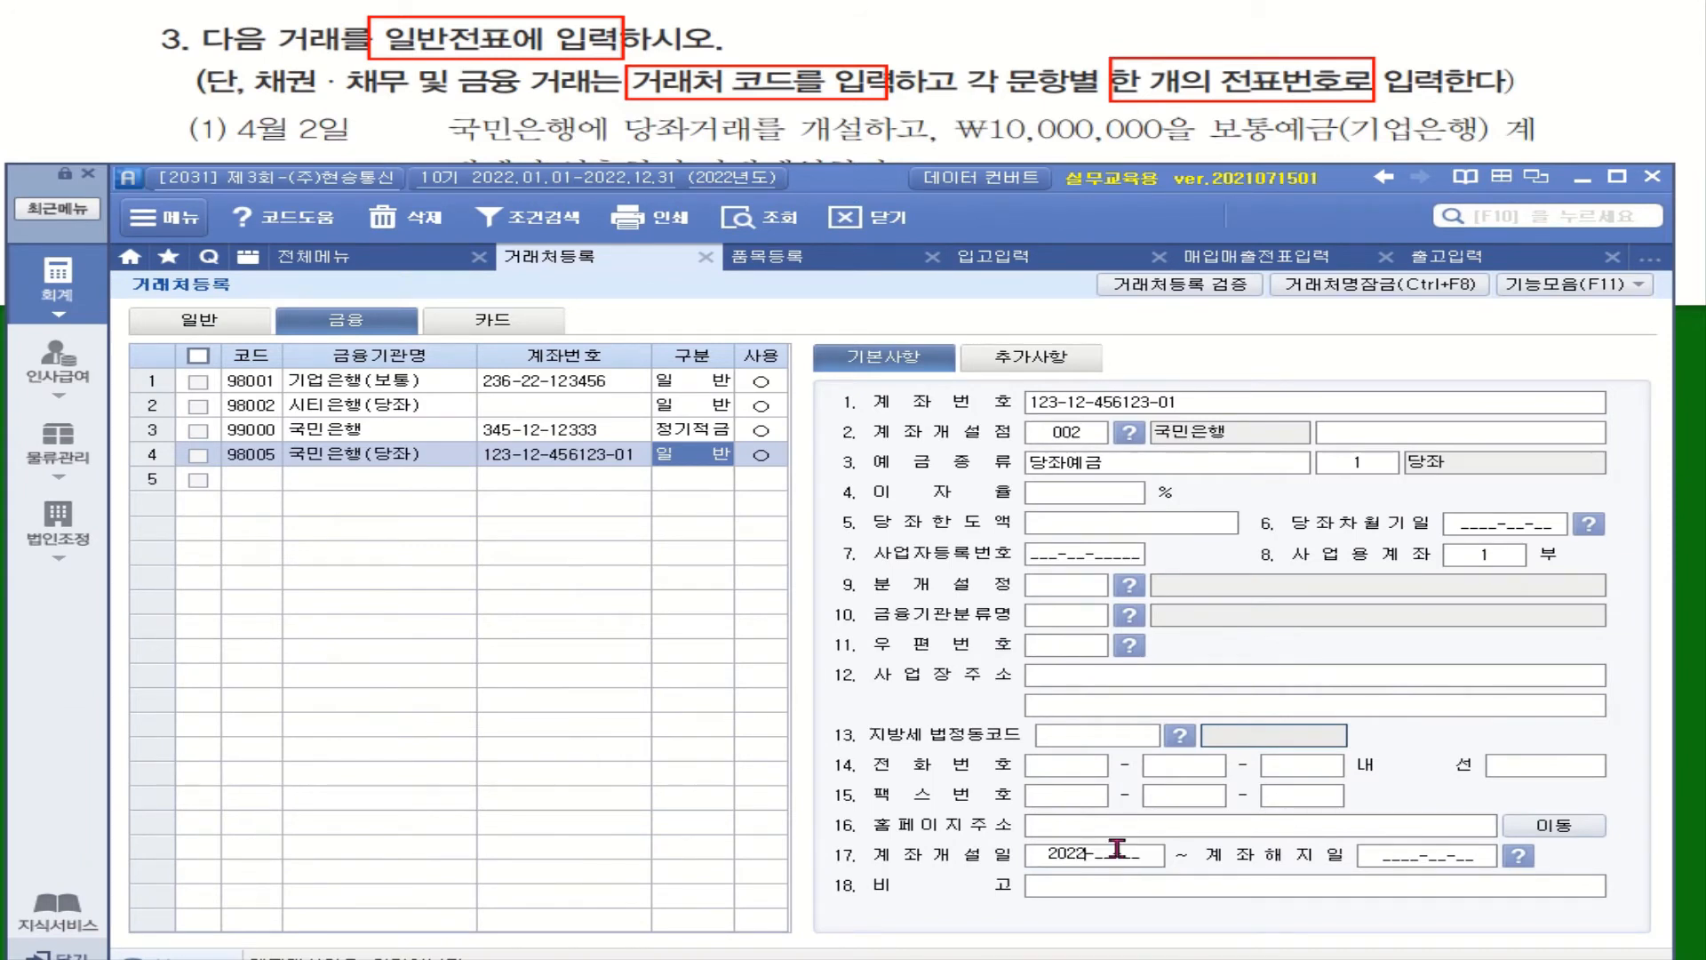
pyautogui.press('Return')
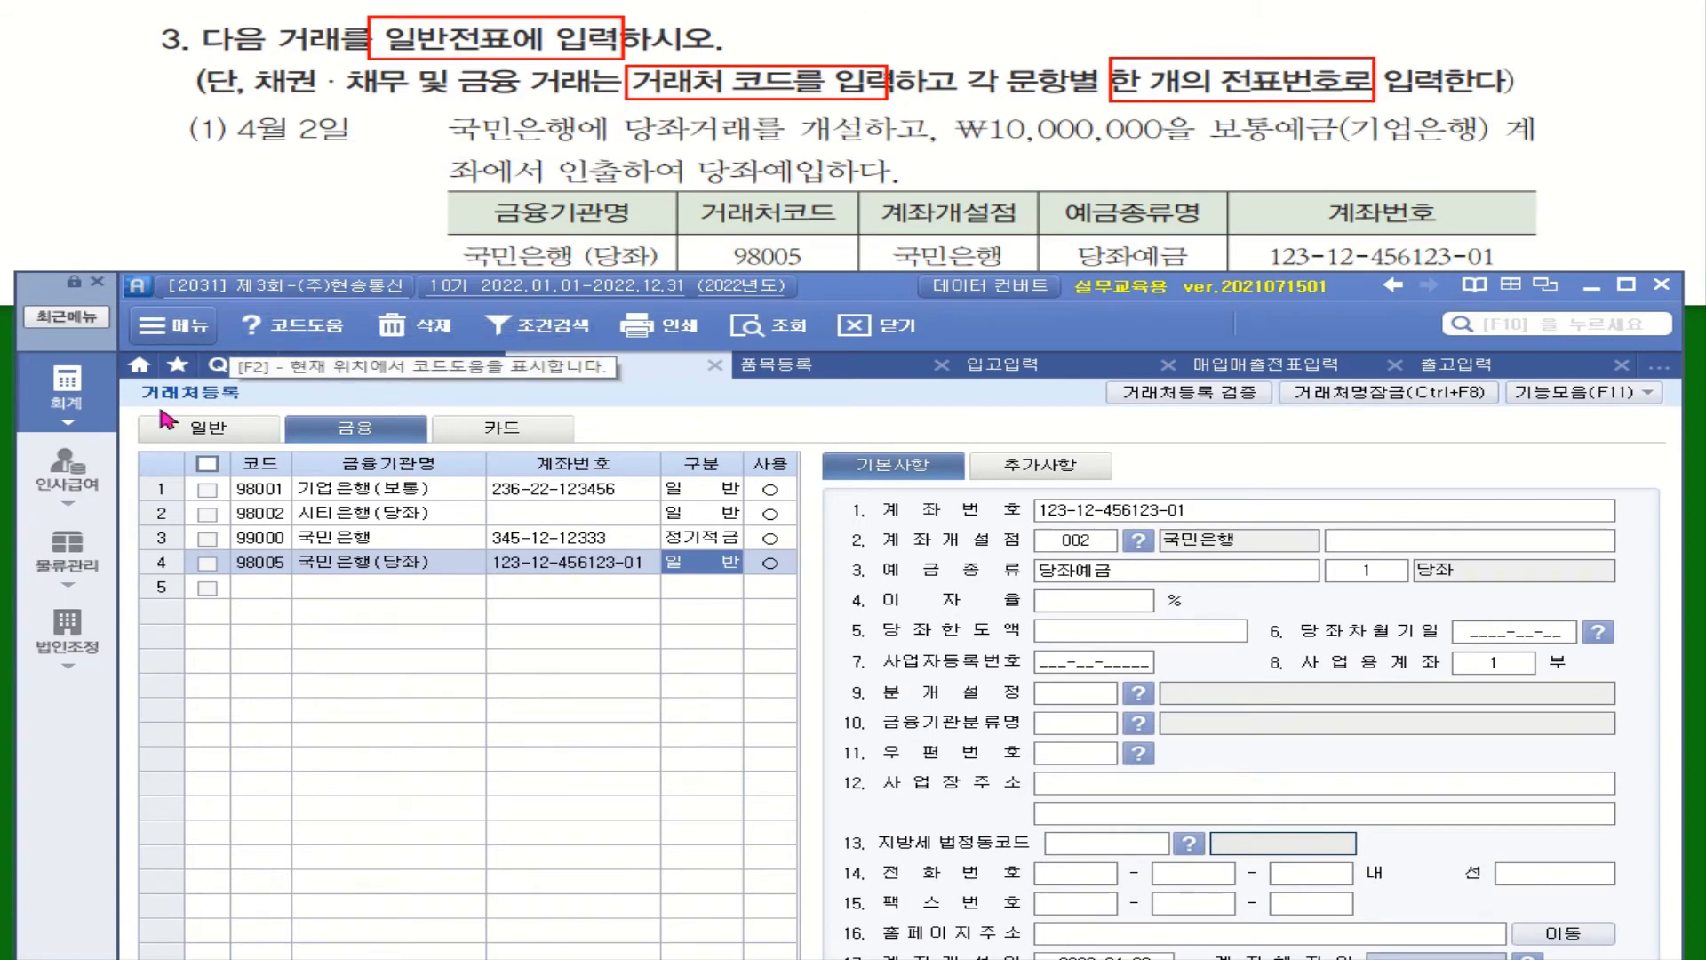
# Open general journal entry and date the new voucher April 2
pyautogui.click(67, 390)
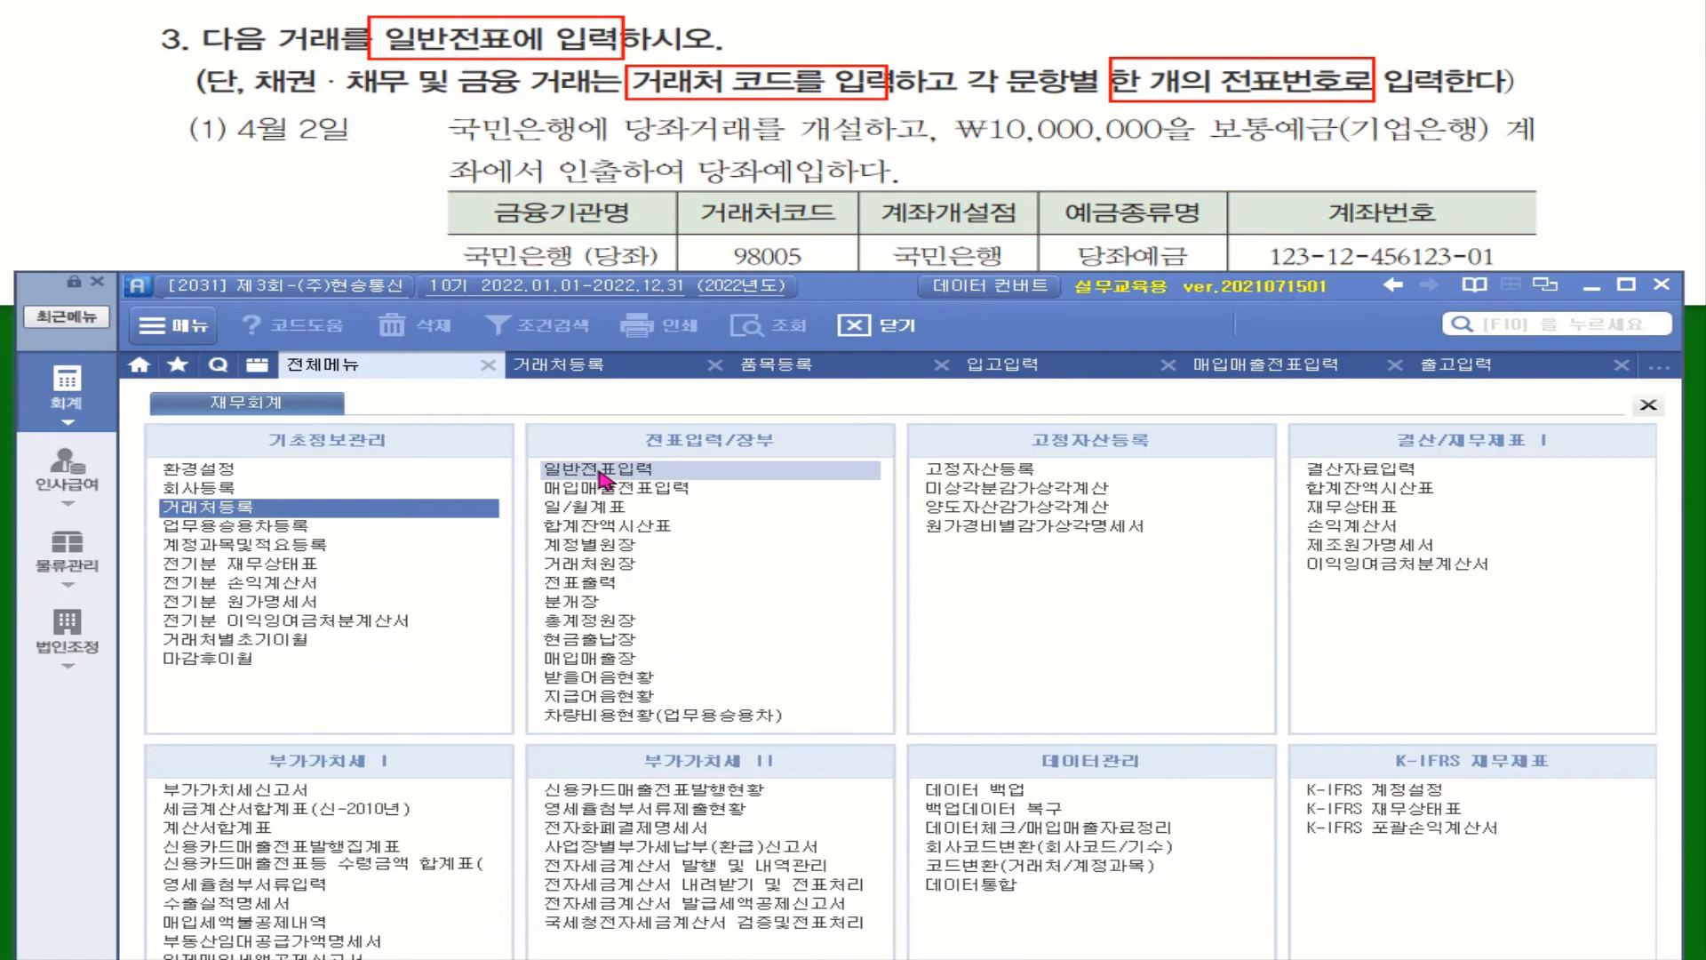
pyautogui.click(601, 471)
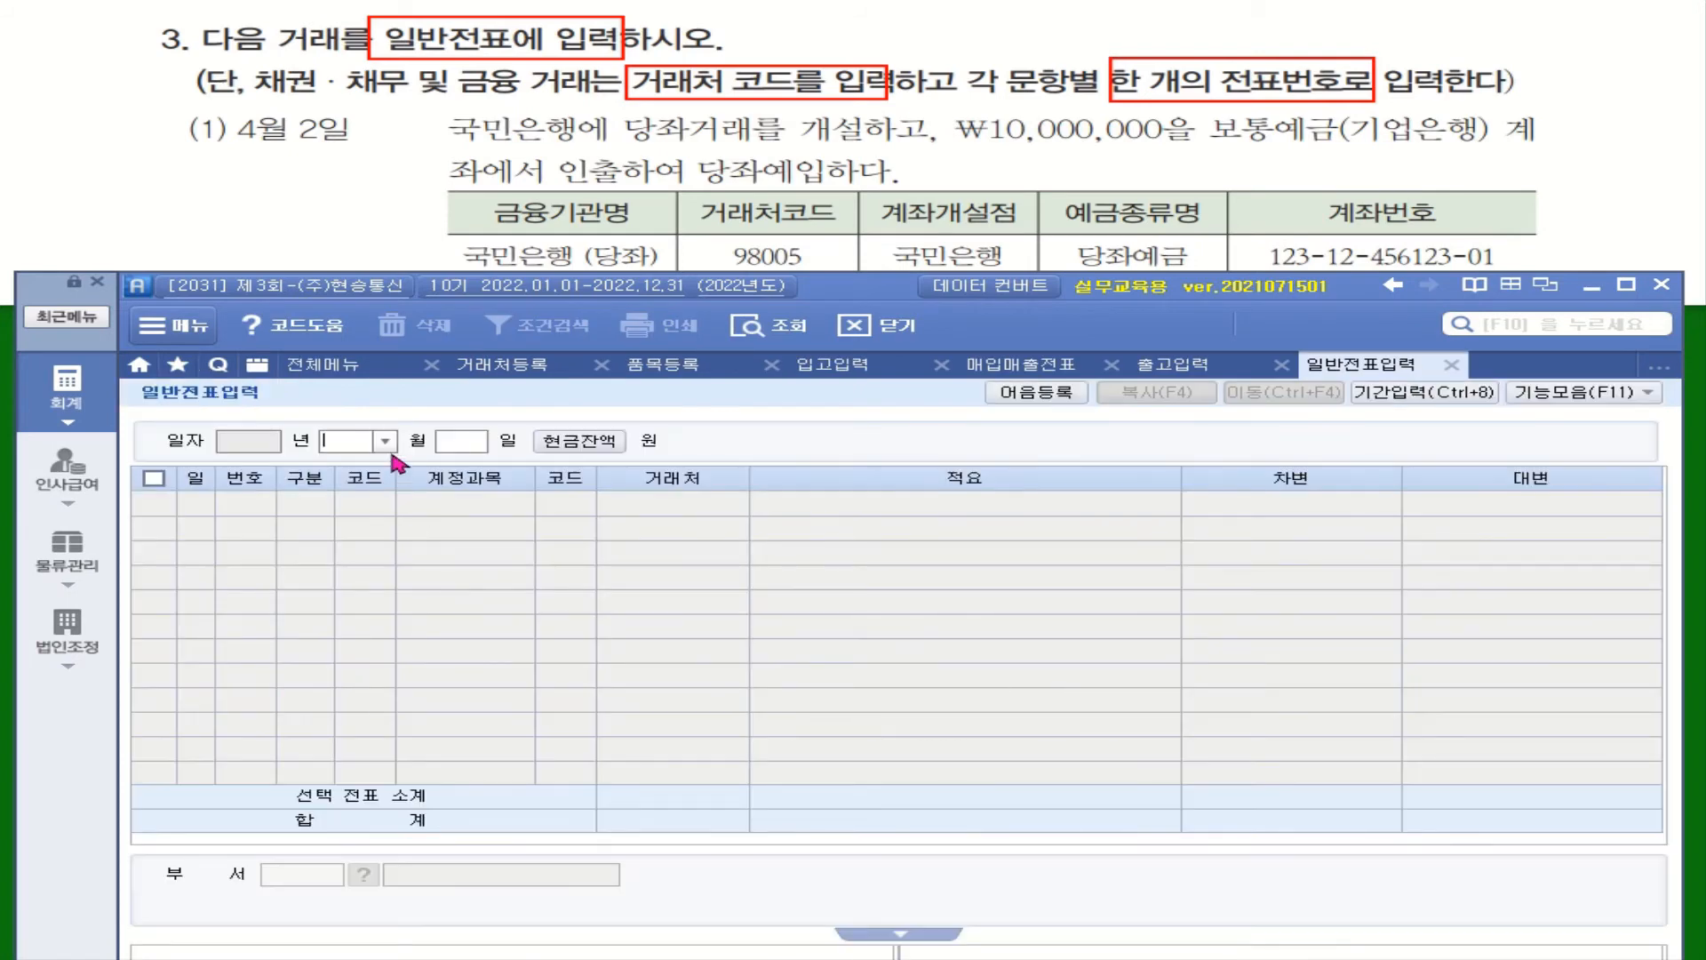
pyautogui.click(384, 441)
pyautogui.click(365, 522)
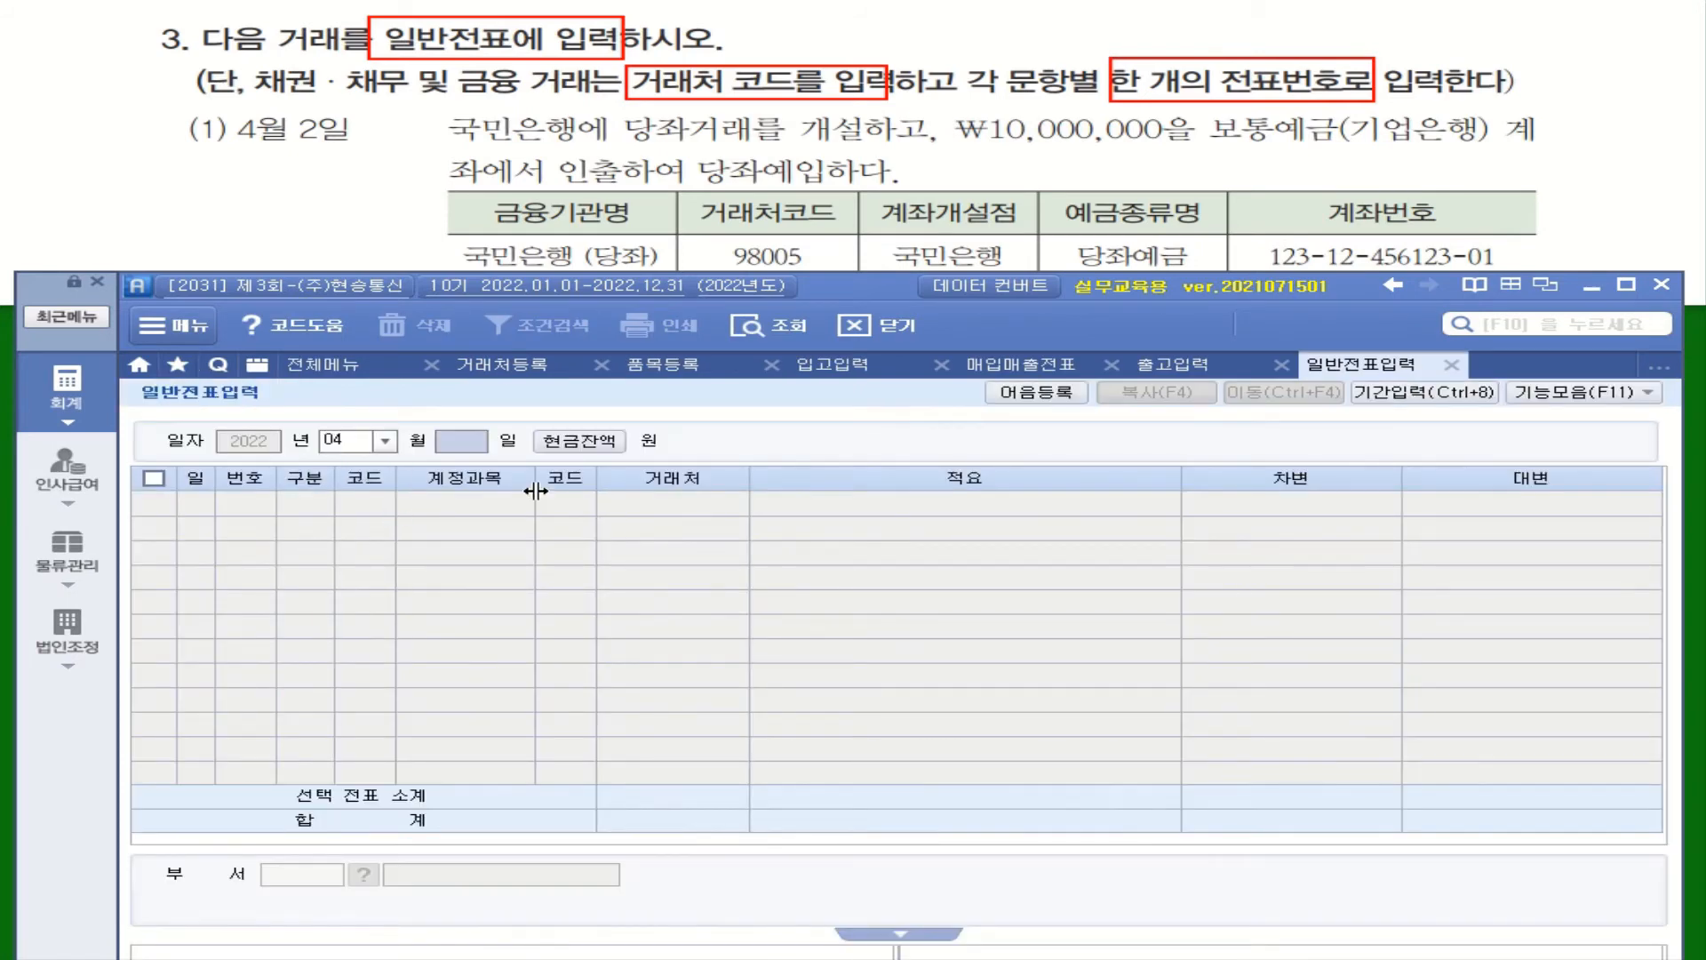
pyautogui.write('02')
pyautogui.press('Return')
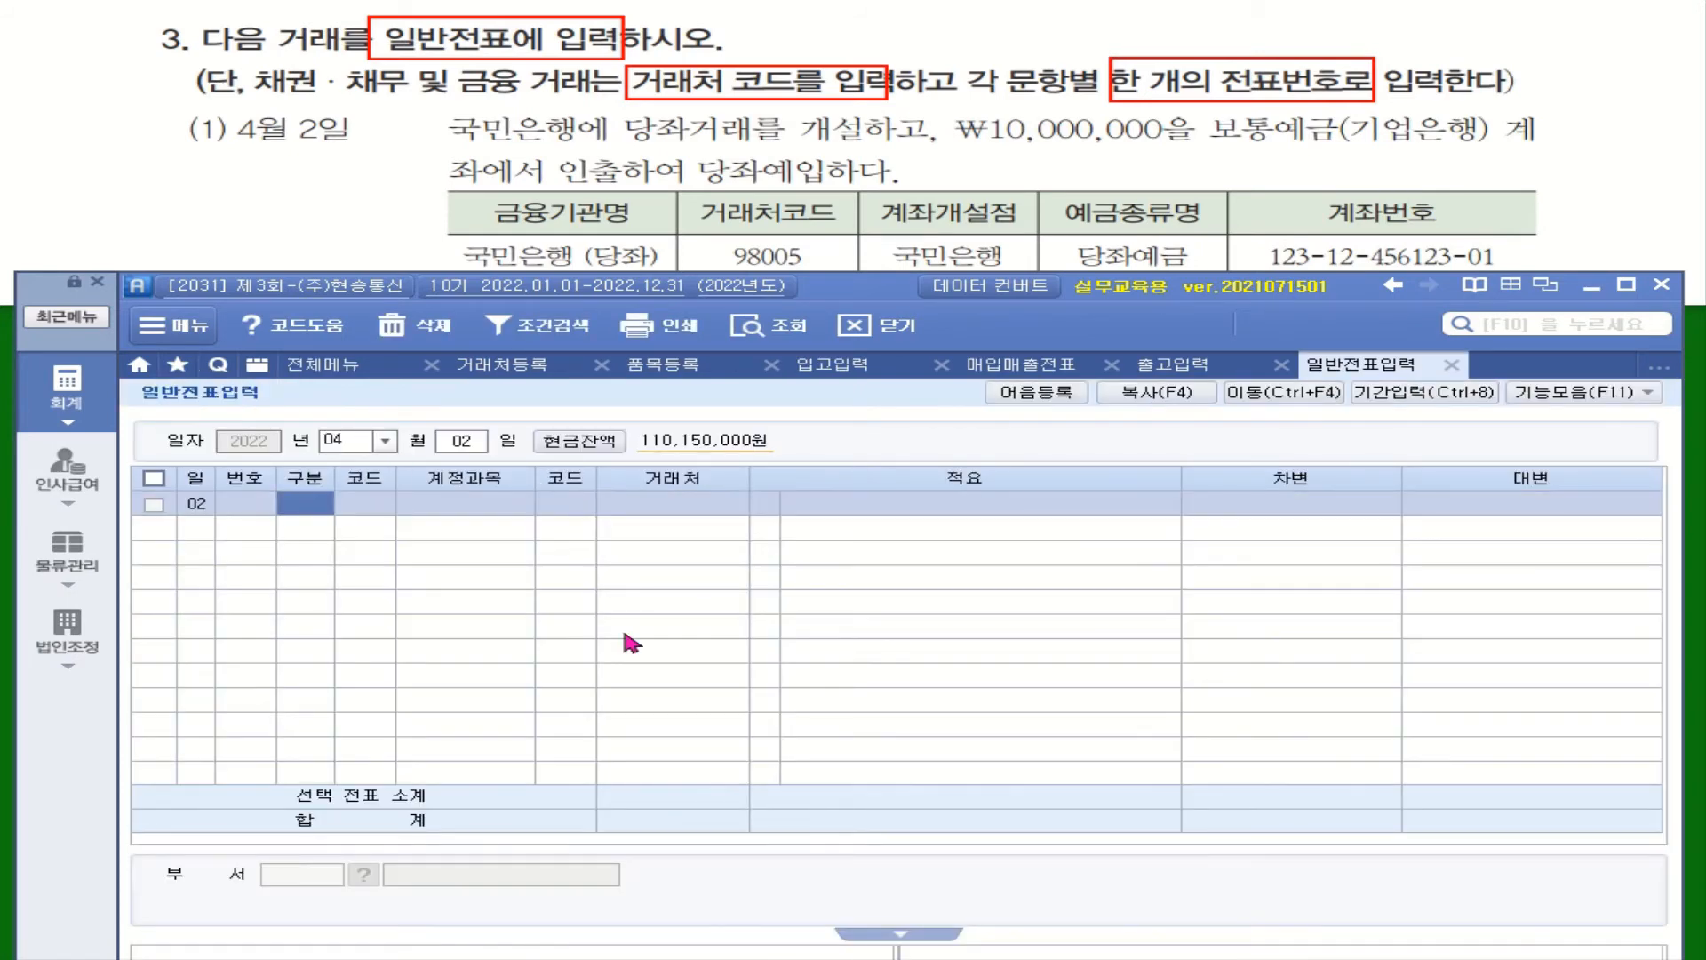
# Start a debit line on account 102 당좌예금
pyautogui.write('3')
pyautogui.press('Return')
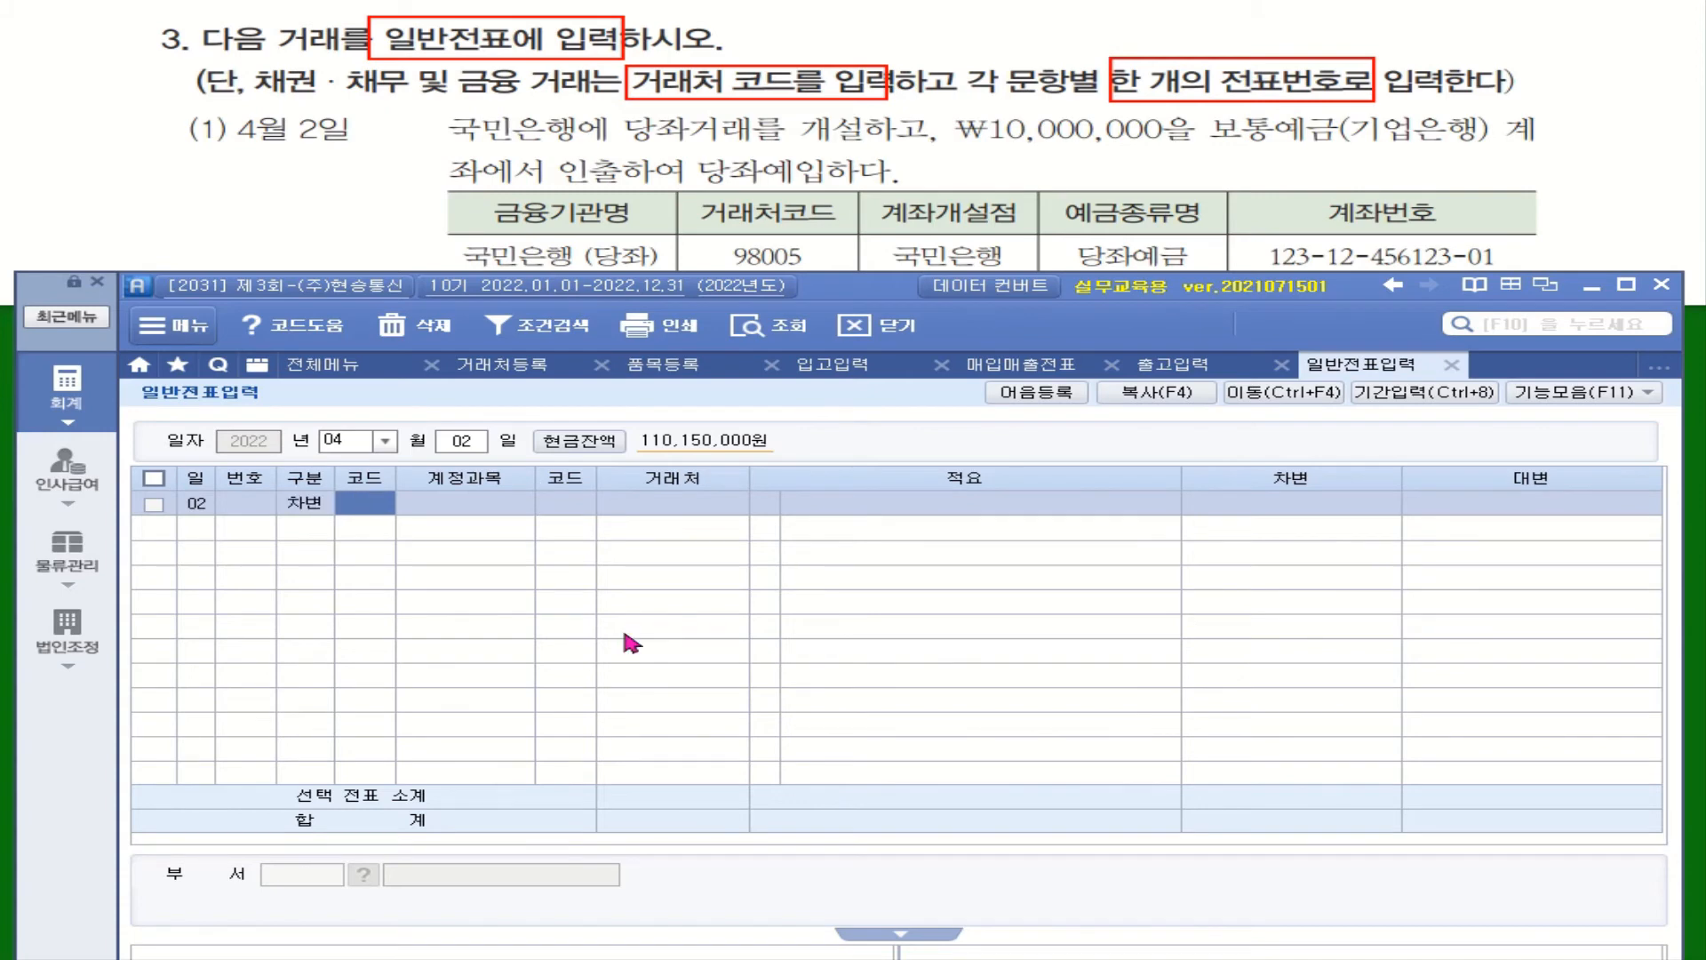
pyautogui.write('당좌')
pyautogui.press('Return')
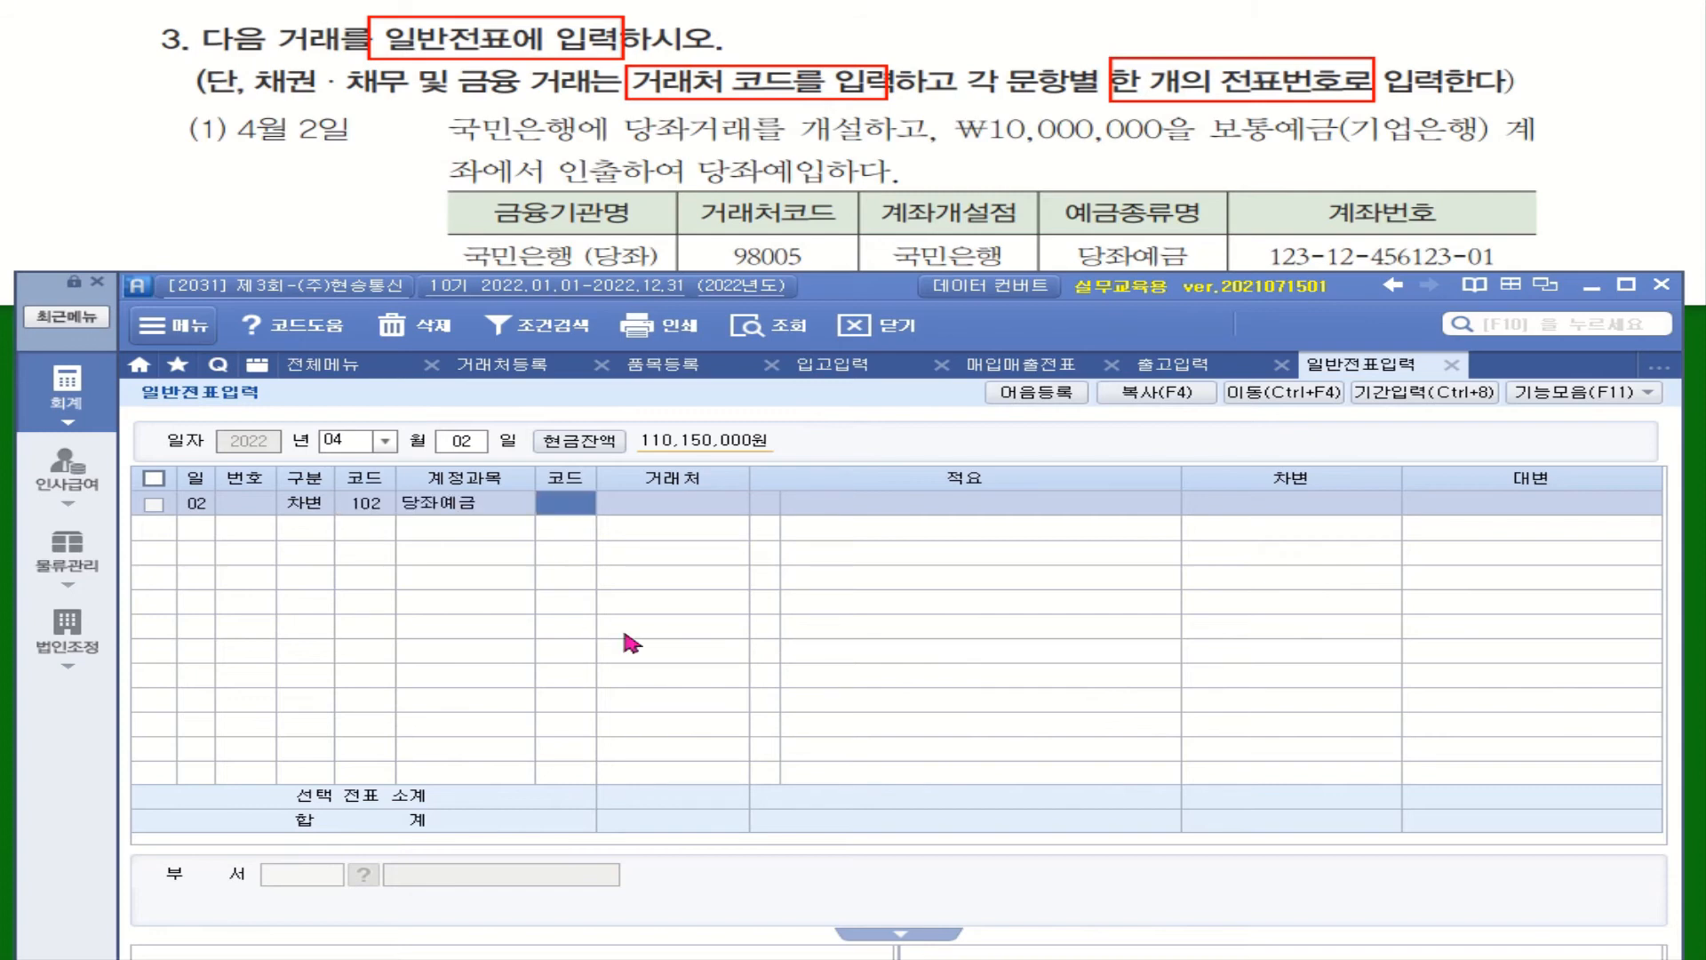
# Assign partner 98005 국민은행(당좌) and enter the 10,000,000 debit
pyautogui.write('국민')
pyautogui.press('Return')
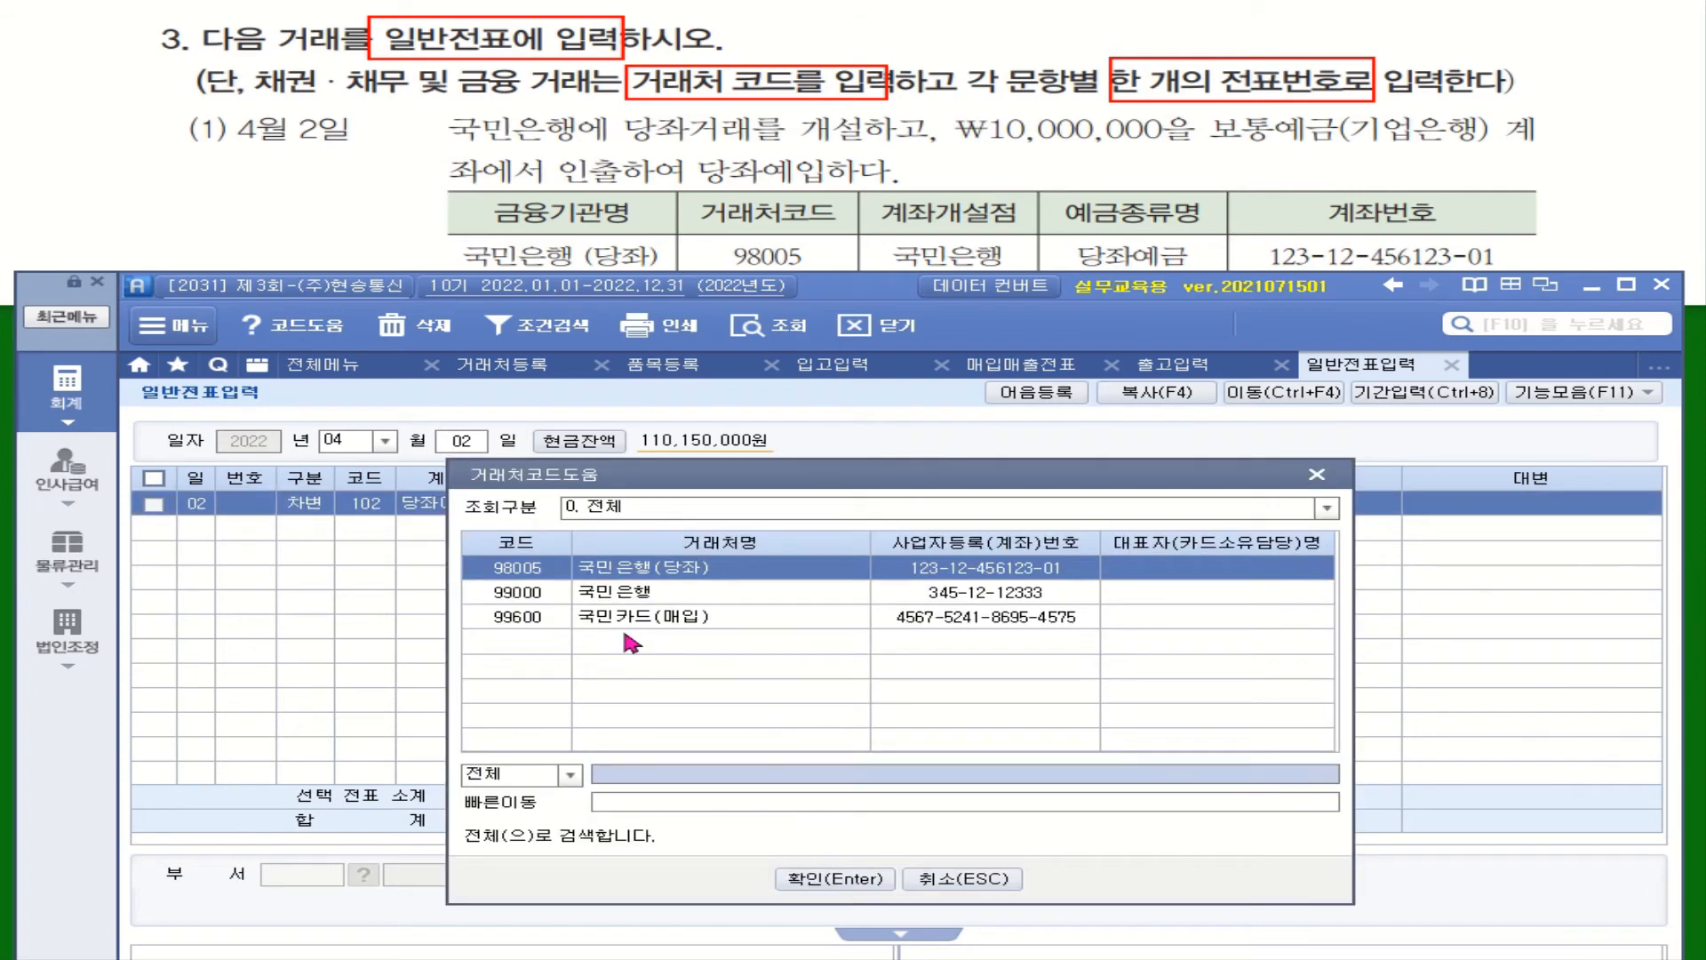
pyautogui.doubleClick(671, 568)
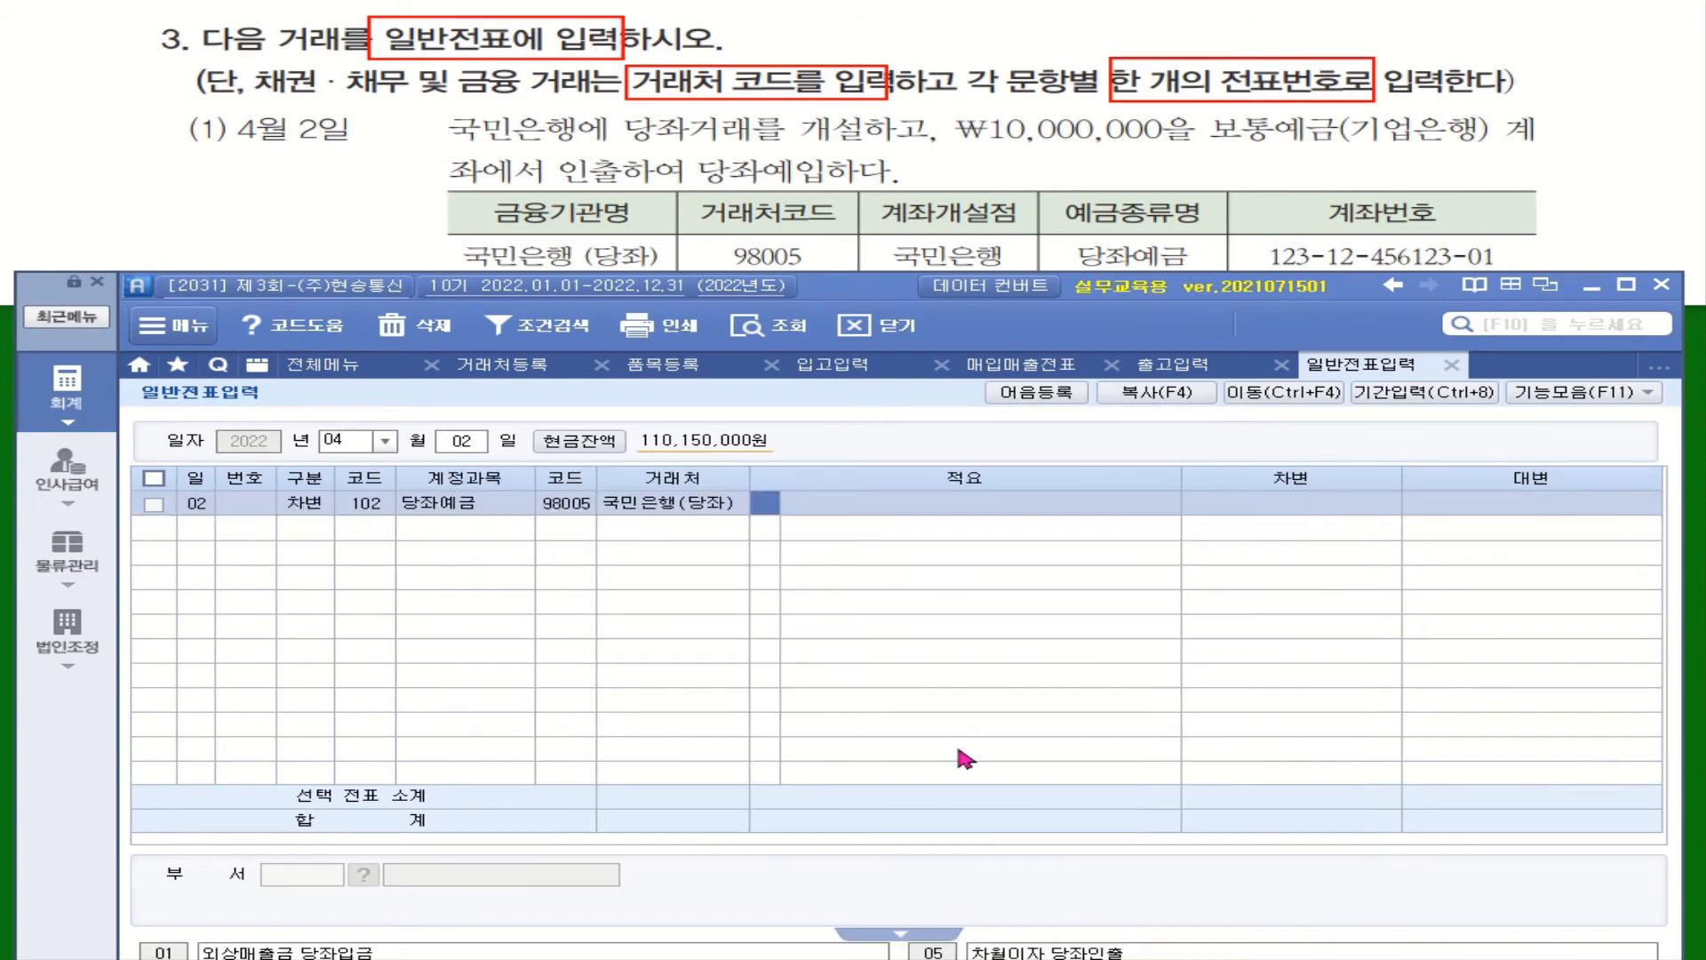
pyautogui.click(563, 506)
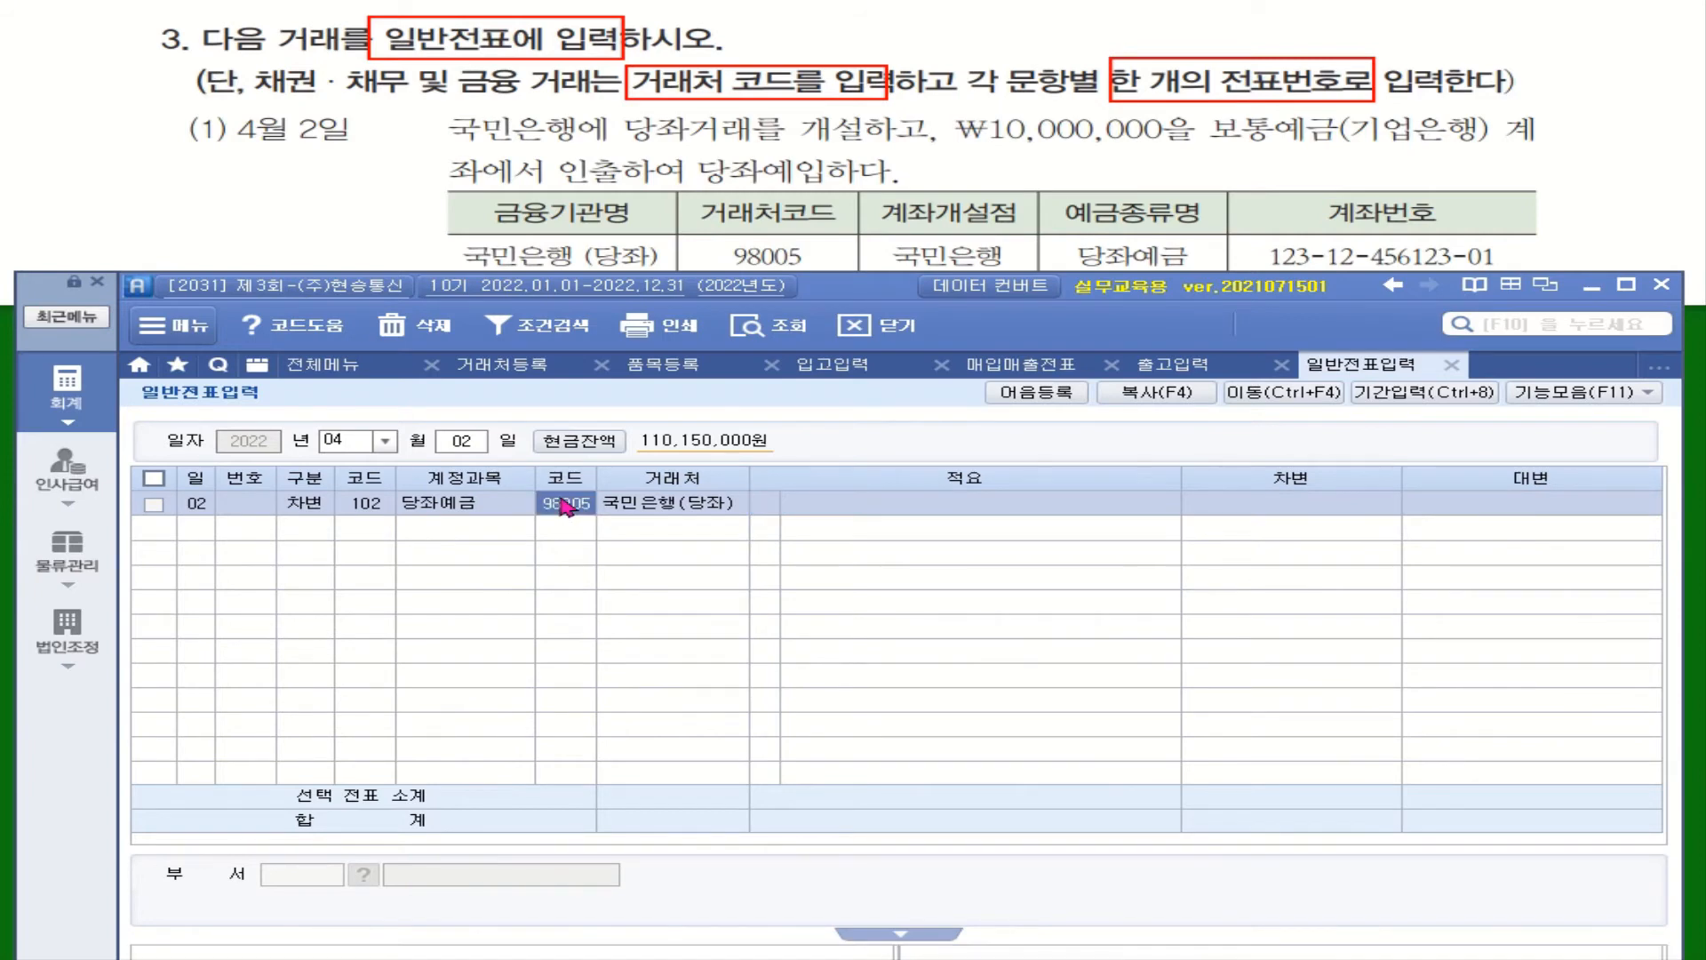
pyautogui.write('국민')
pyautogui.press('Return')
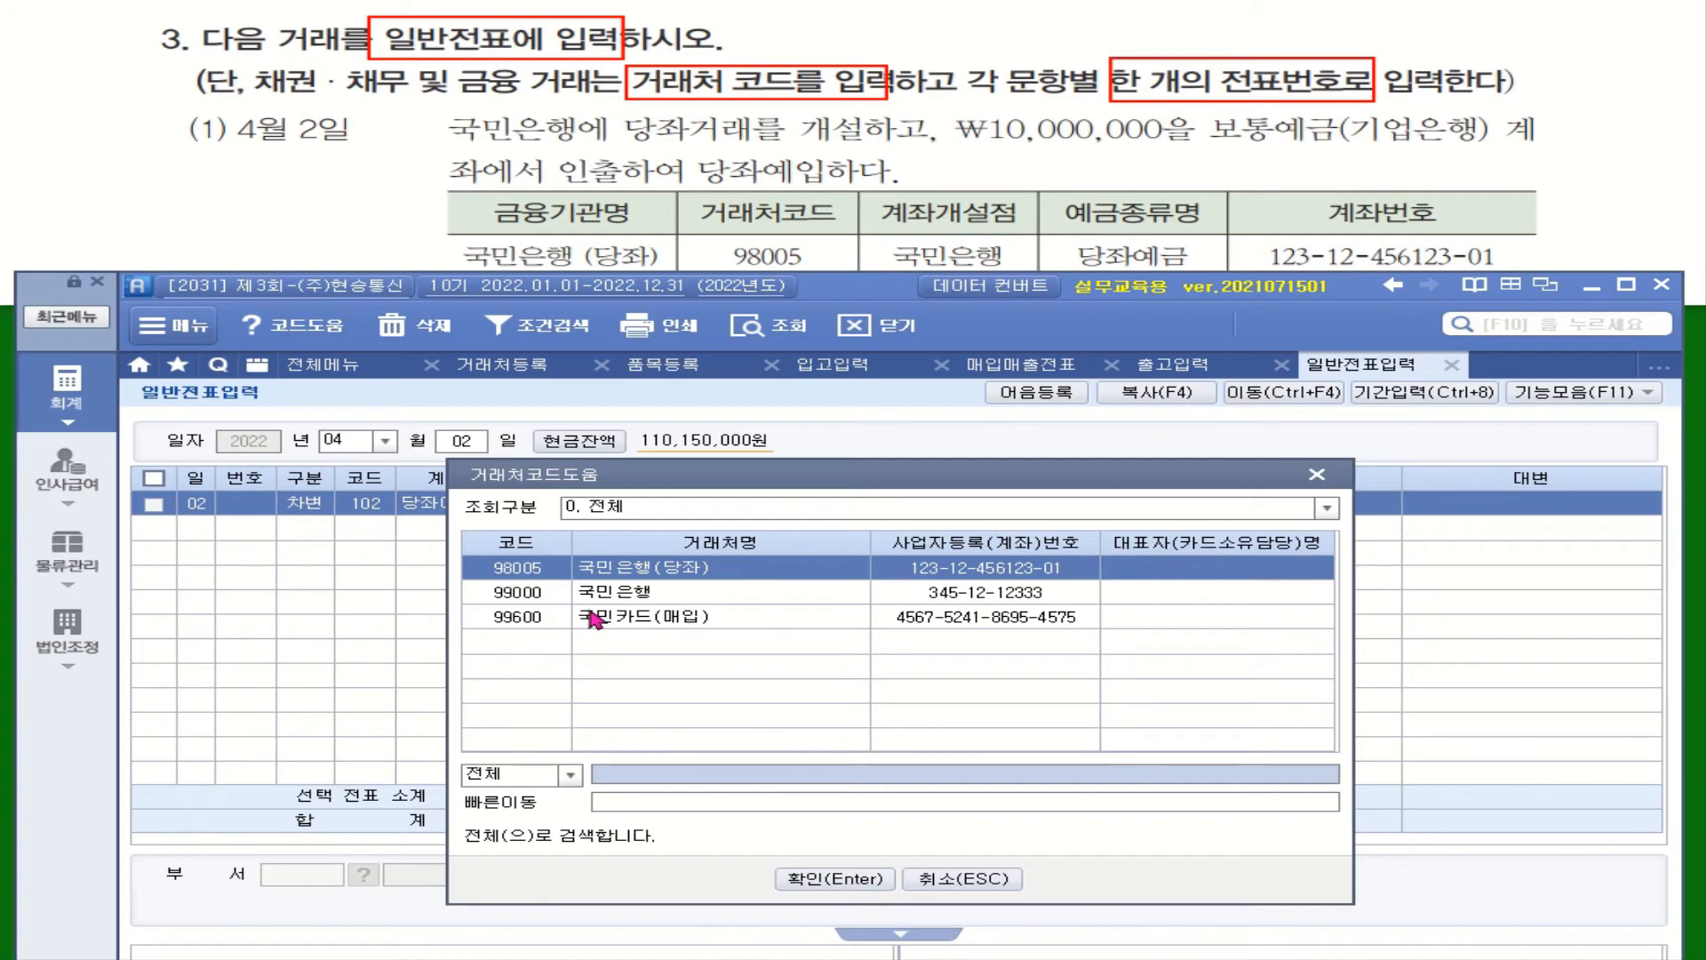
pyautogui.doubleClick(688, 578)
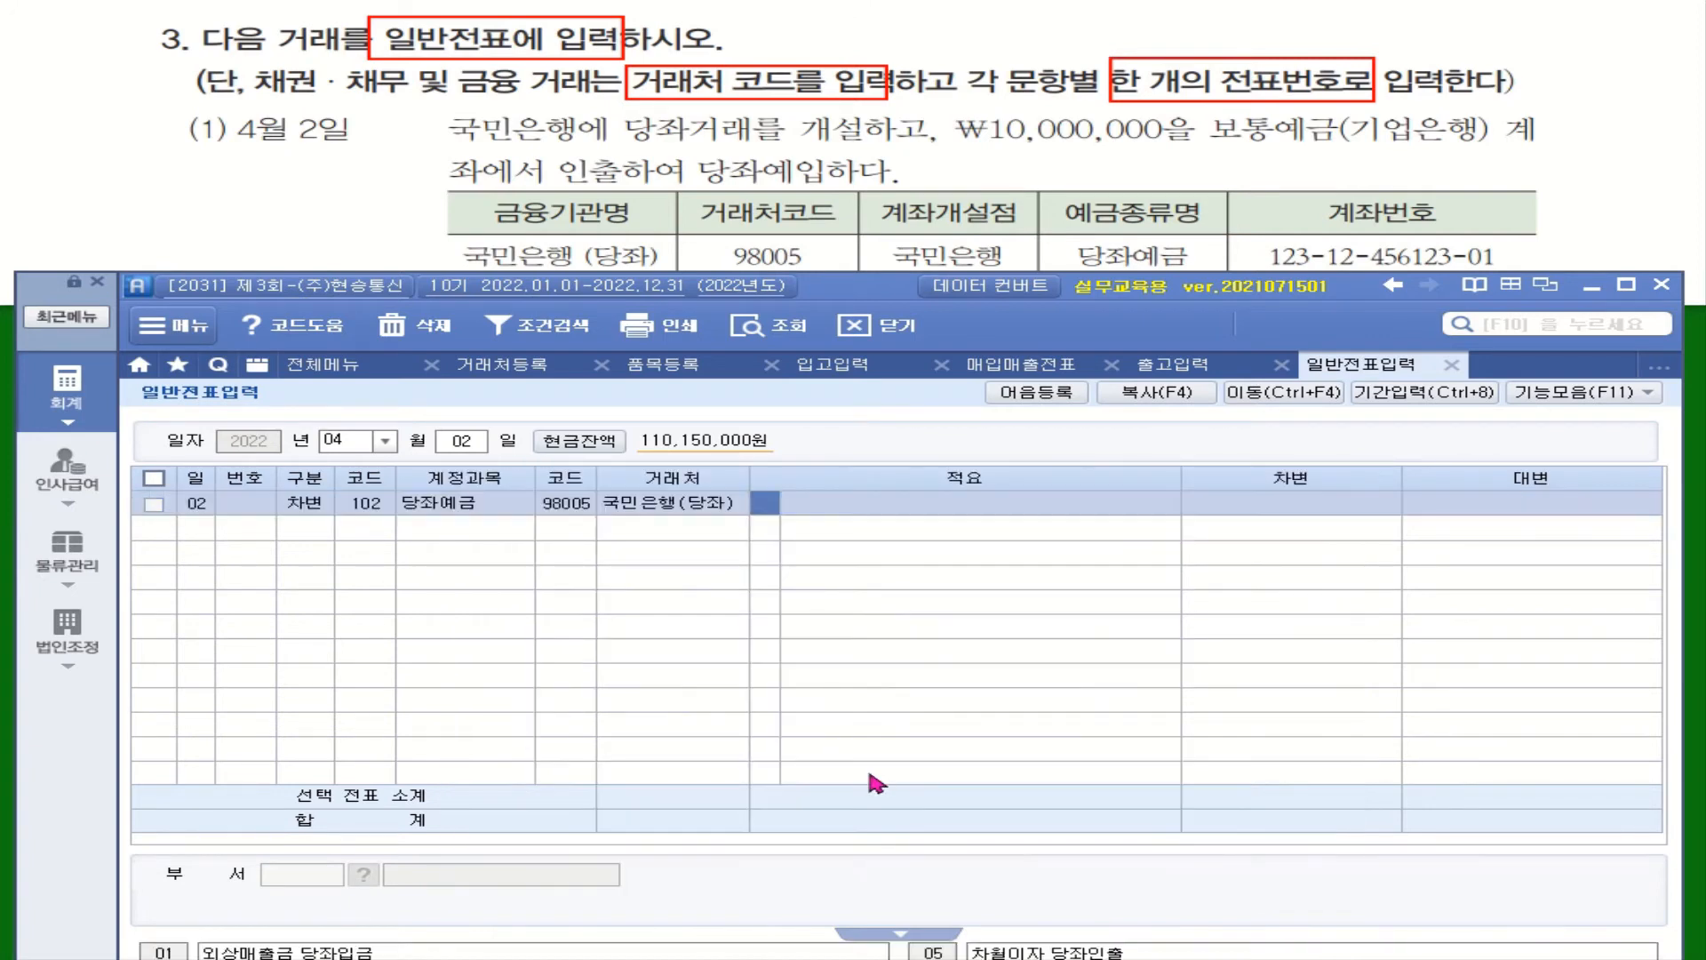
pyautogui.press('Return')
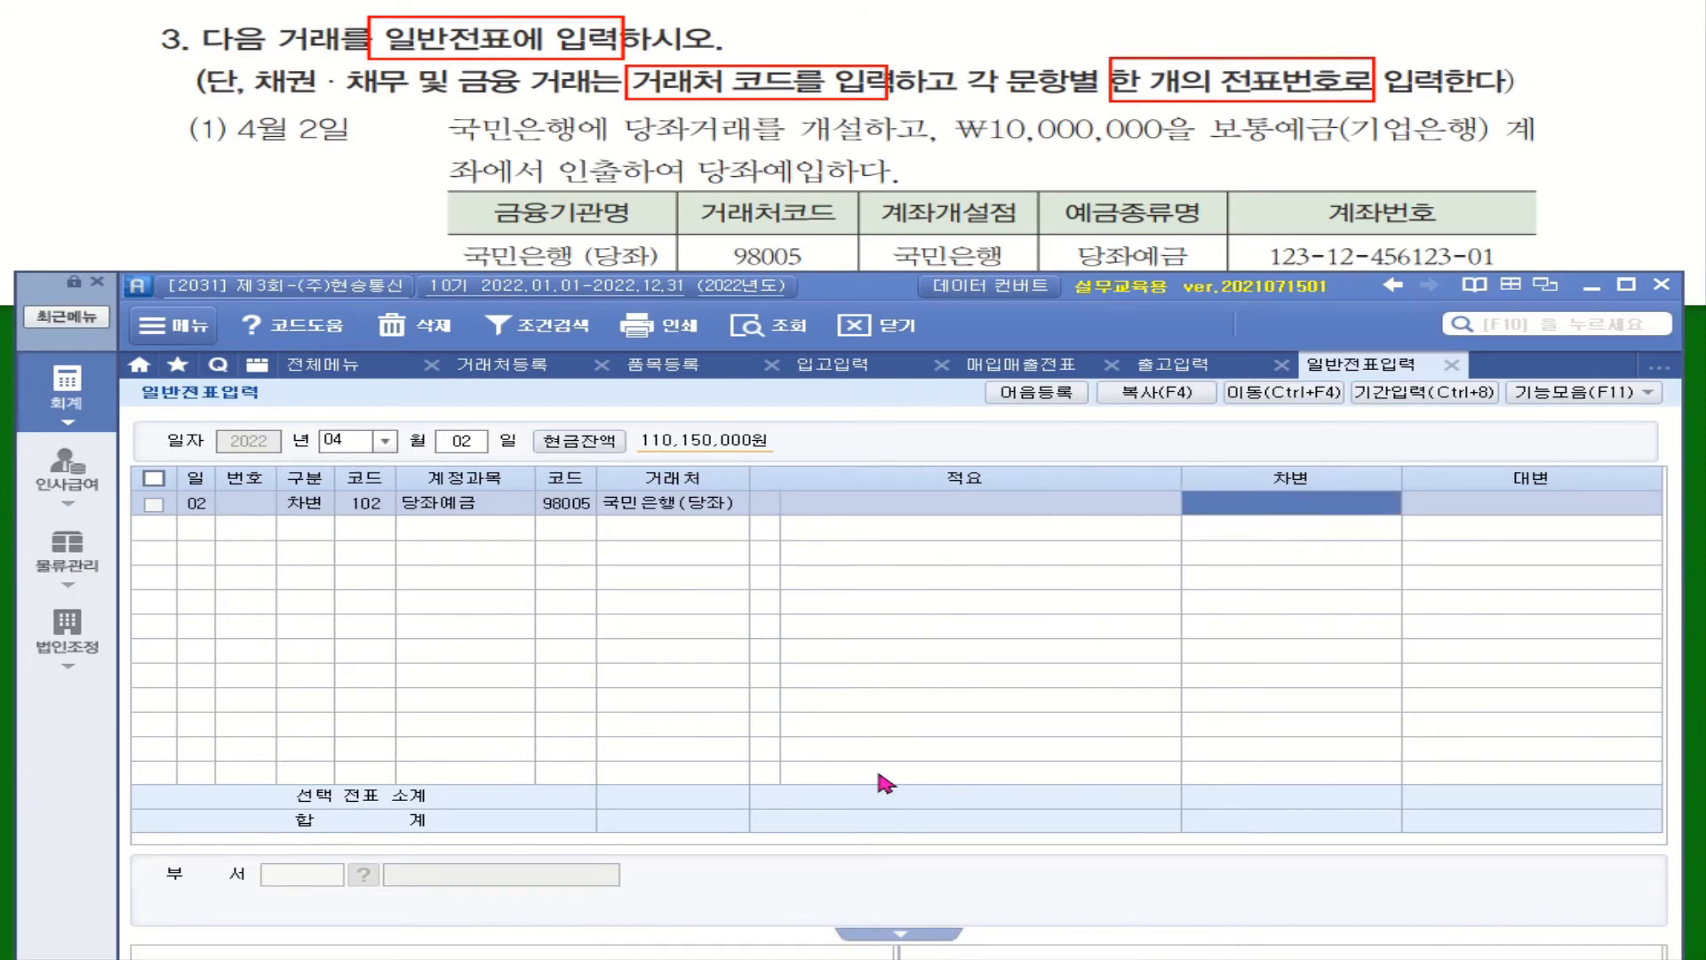
pyautogui.write('10000000')
pyautogui.press('Return')
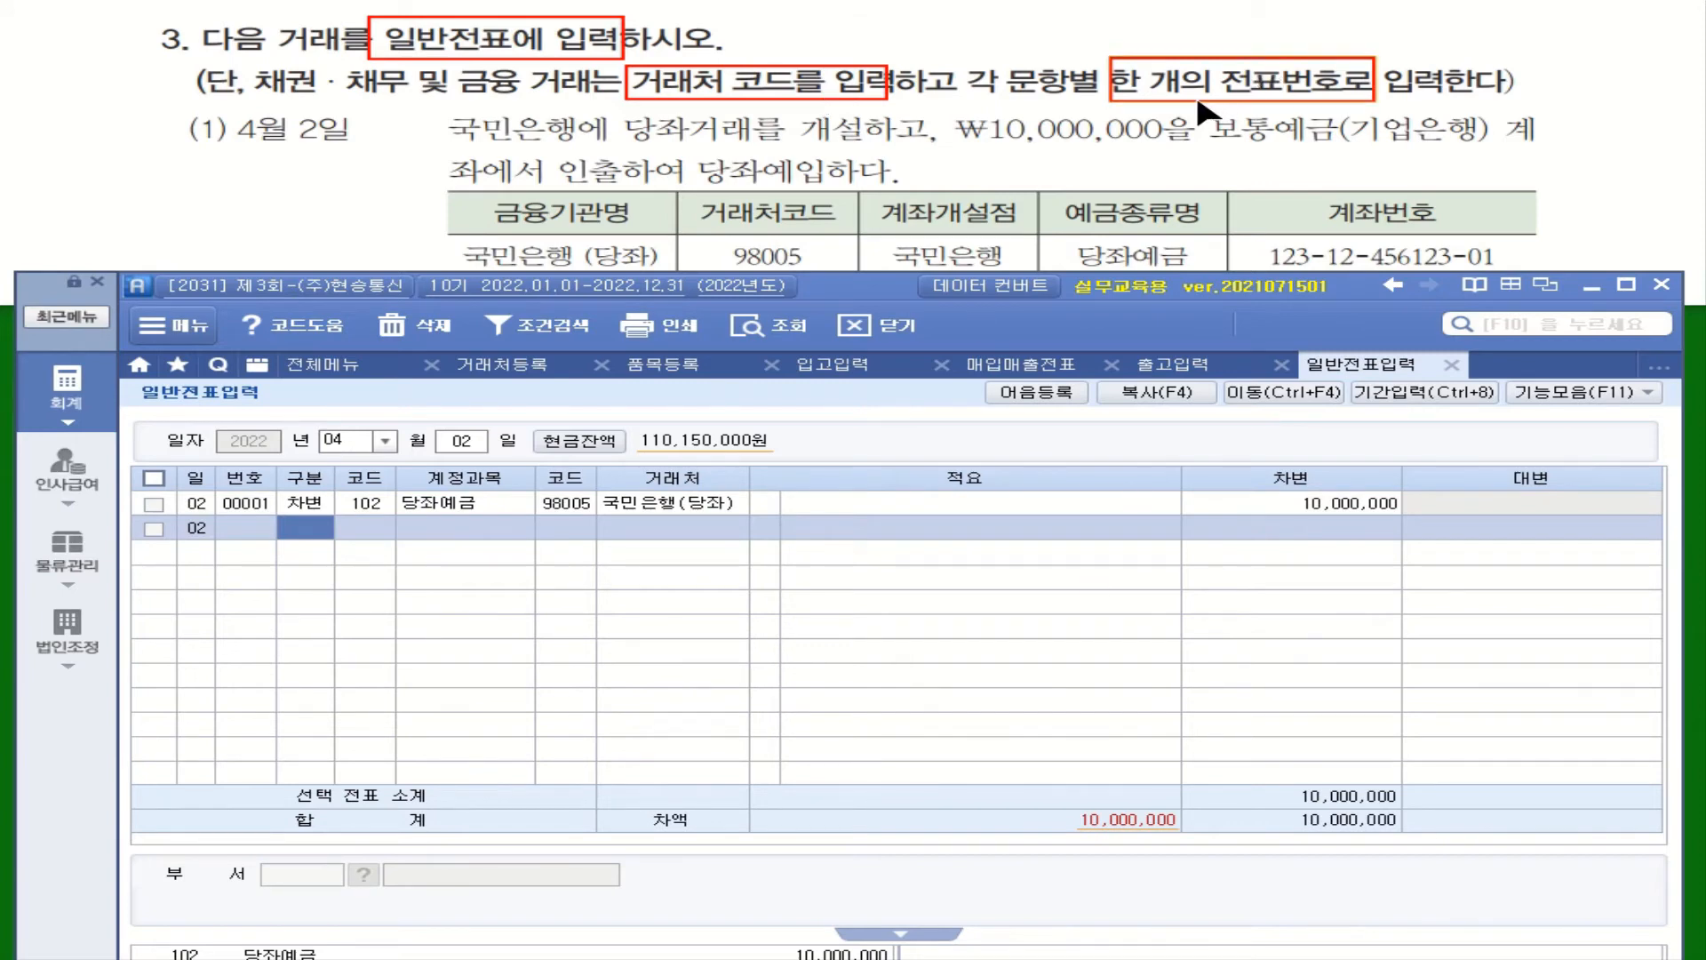
# Highlight 보통예금(기업은행) in the question and start a credit line on 103 보통예금
pyautogui.moveTo(1197, 110); pyautogui.dragTo(1543, 149)
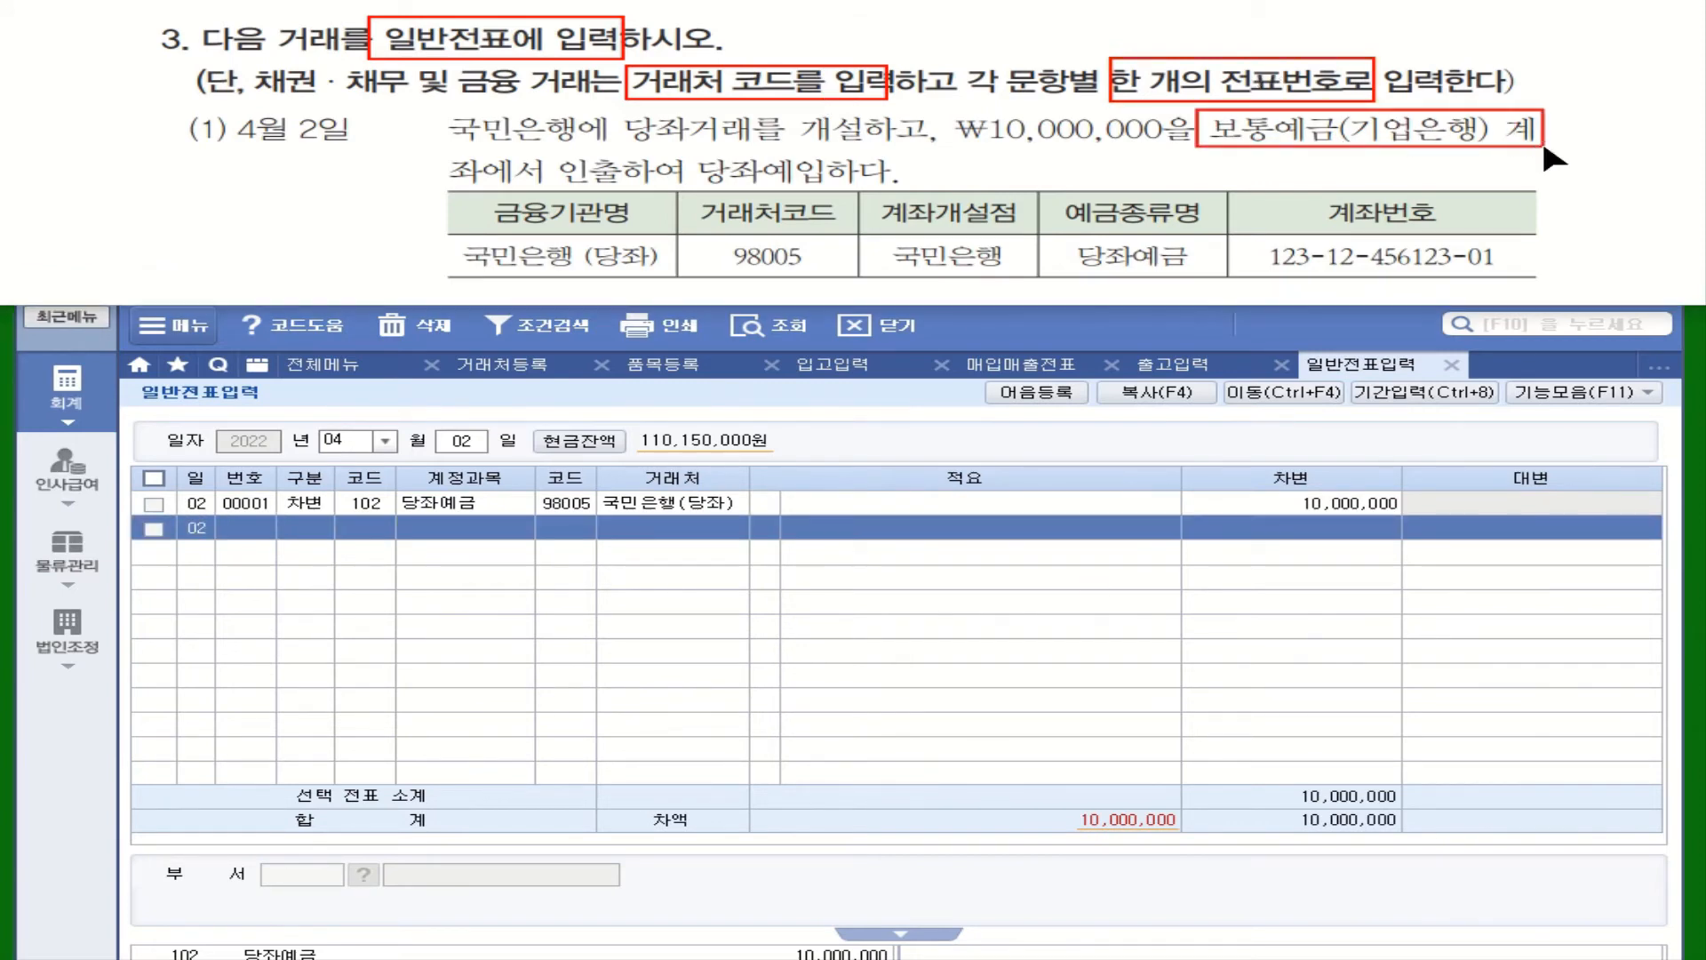
pyautogui.click(412, 615)
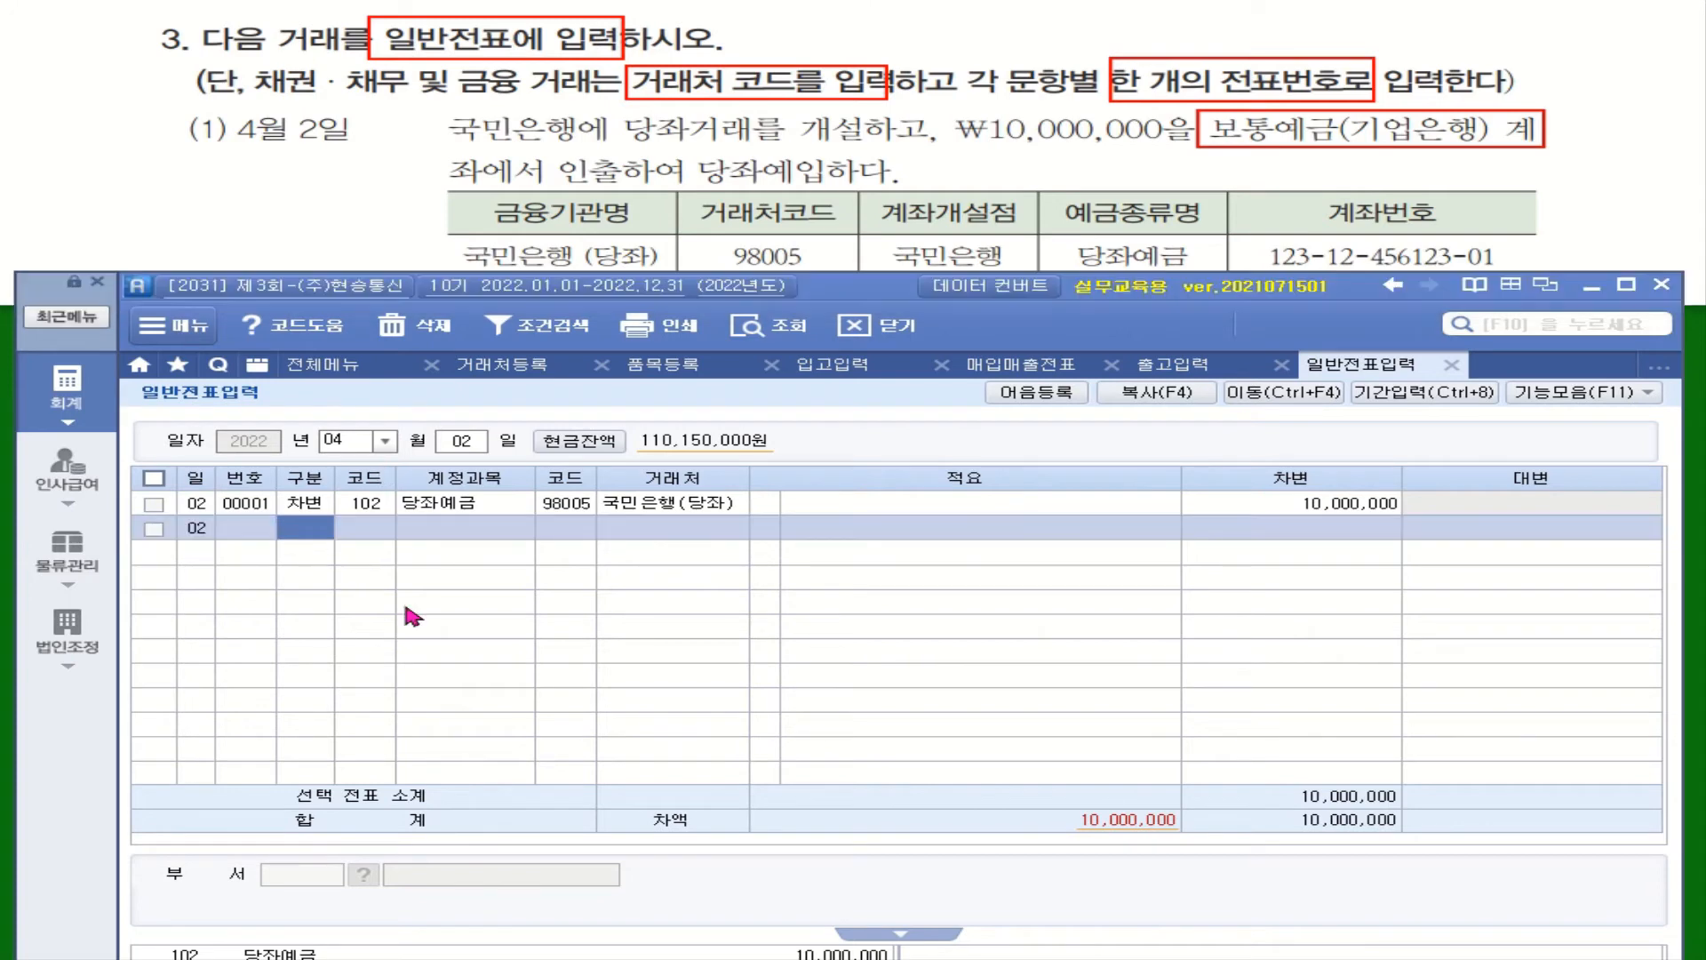
pyautogui.write('4')
pyautogui.press('Return')
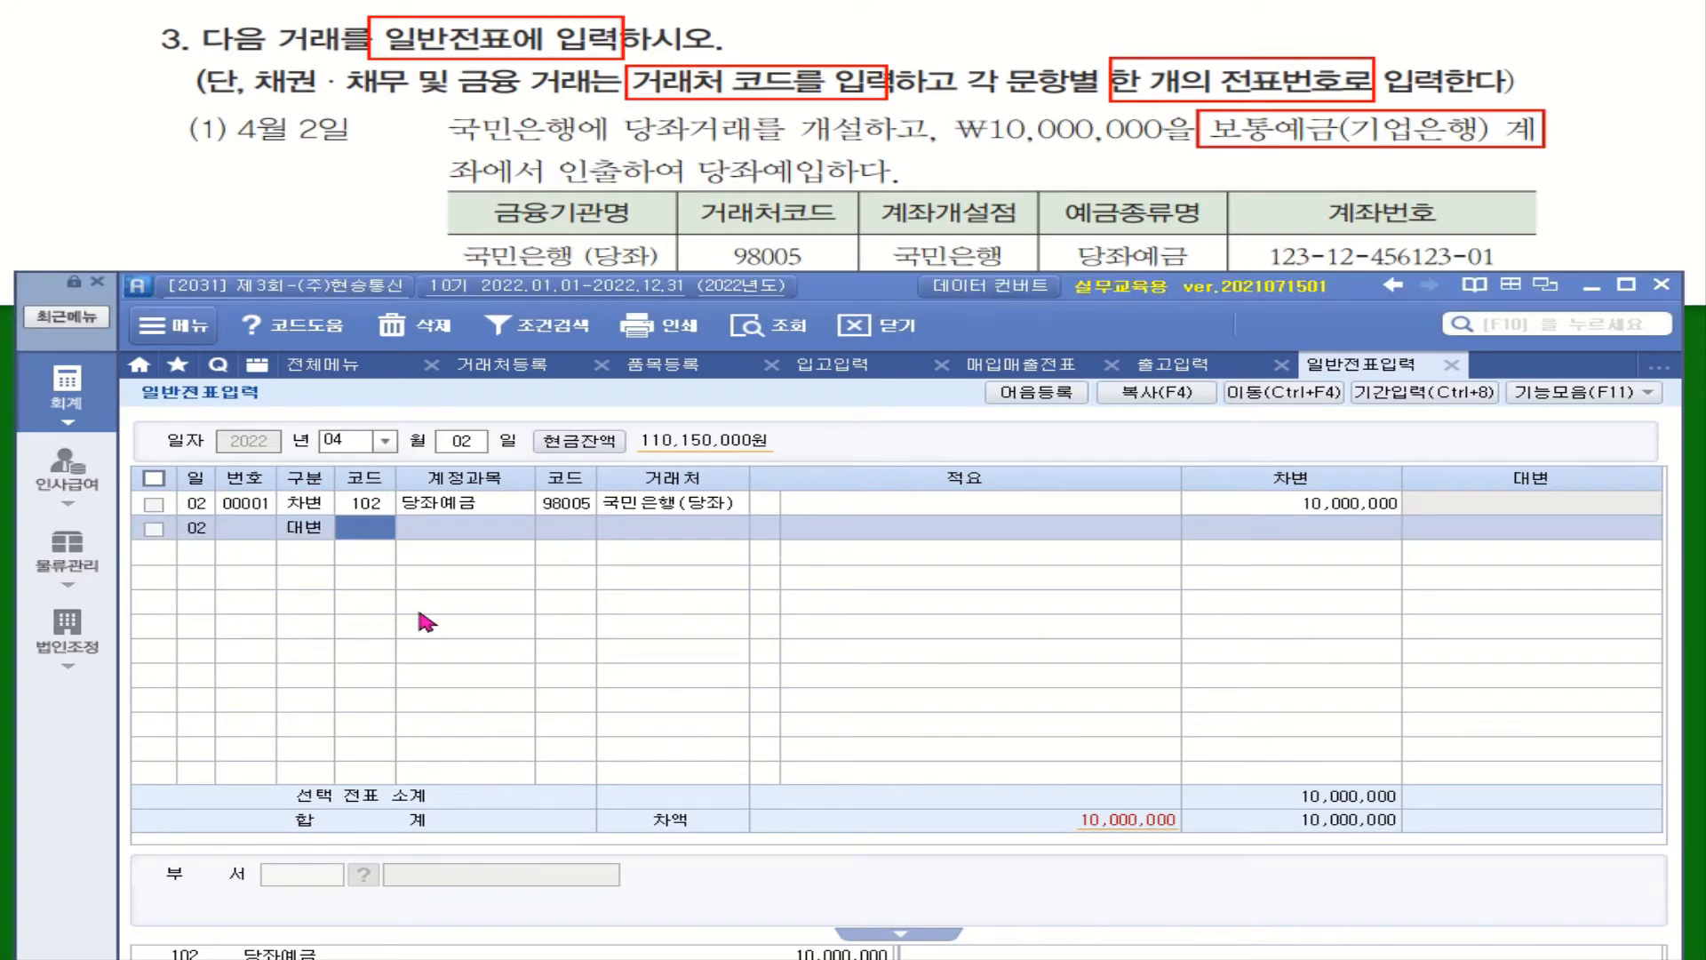
pyautogui.write('보통')
pyautogui.press('Return')
pyautogui.press('Return')
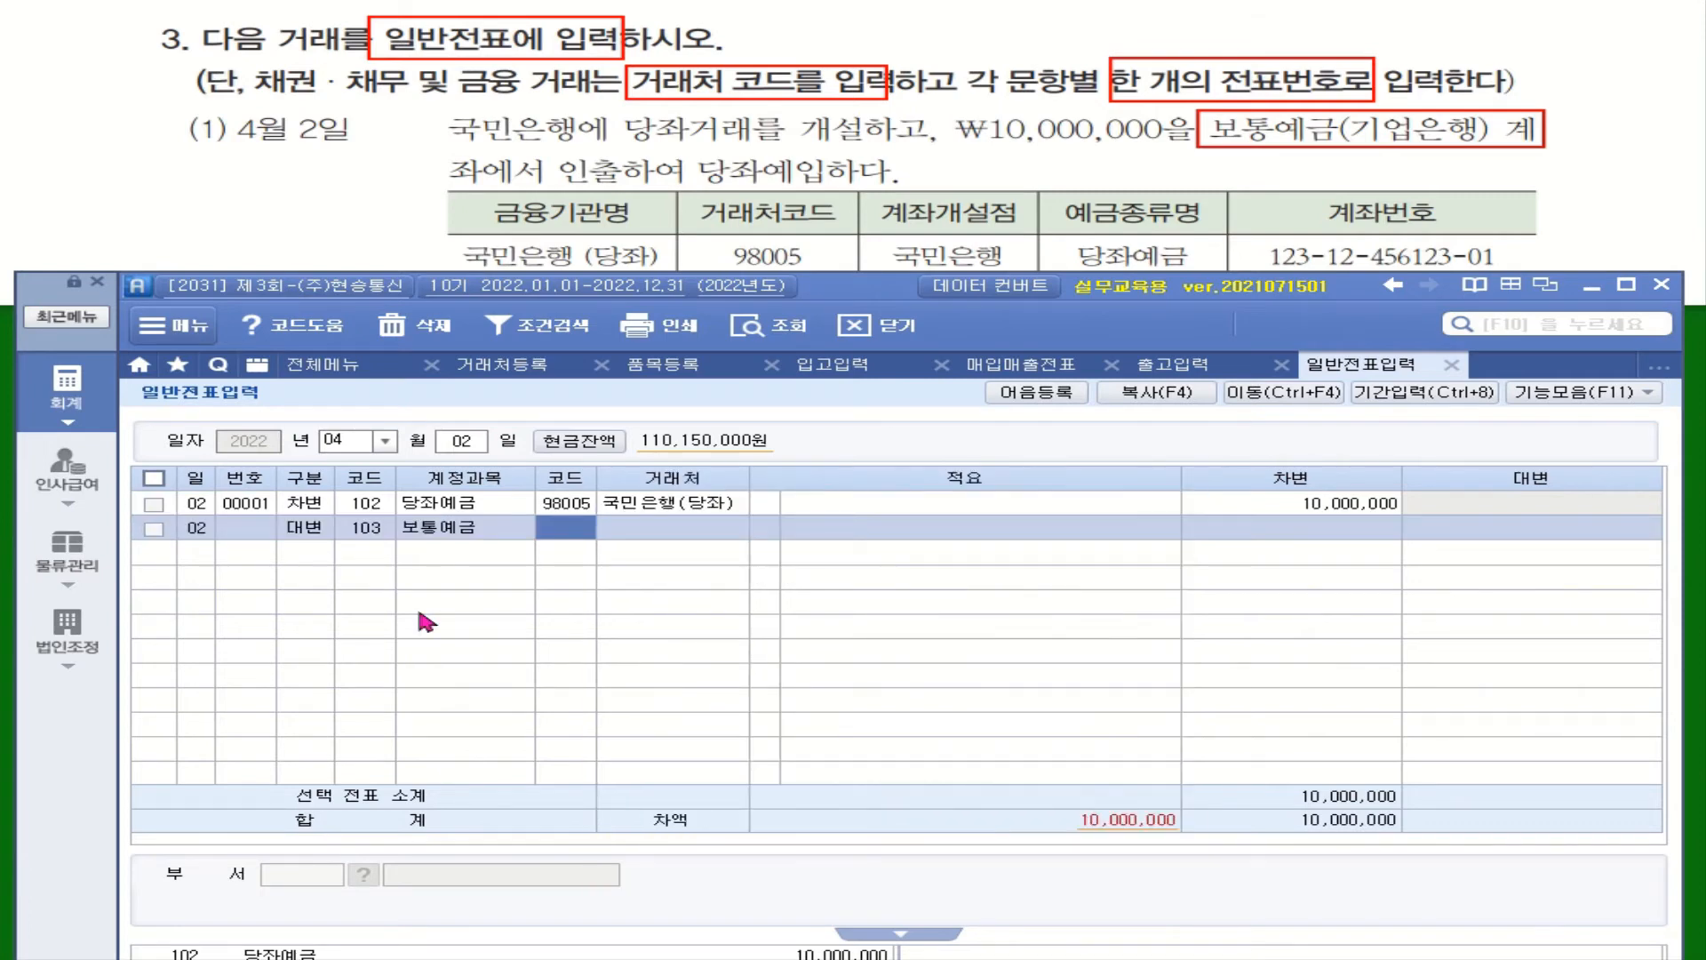
# Set partner 98001 기업은행(보통) and credit 10,000,000 to balance the voucher
pyautogui.write('기업')
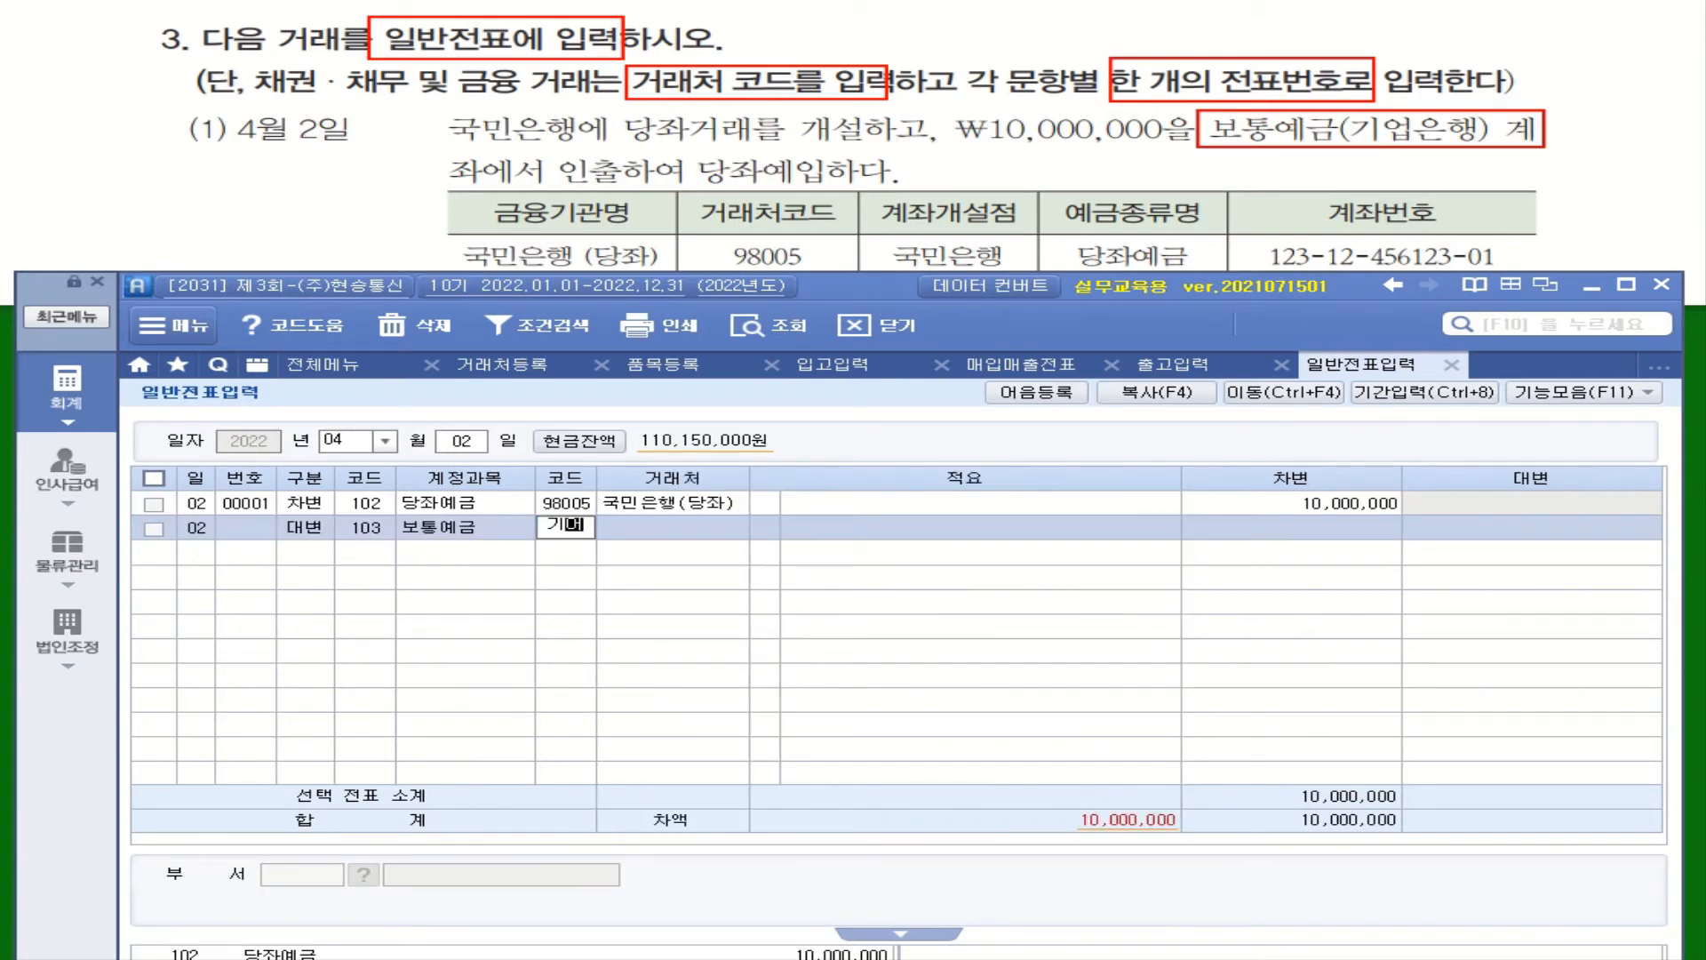
pyautogui.press('Return')
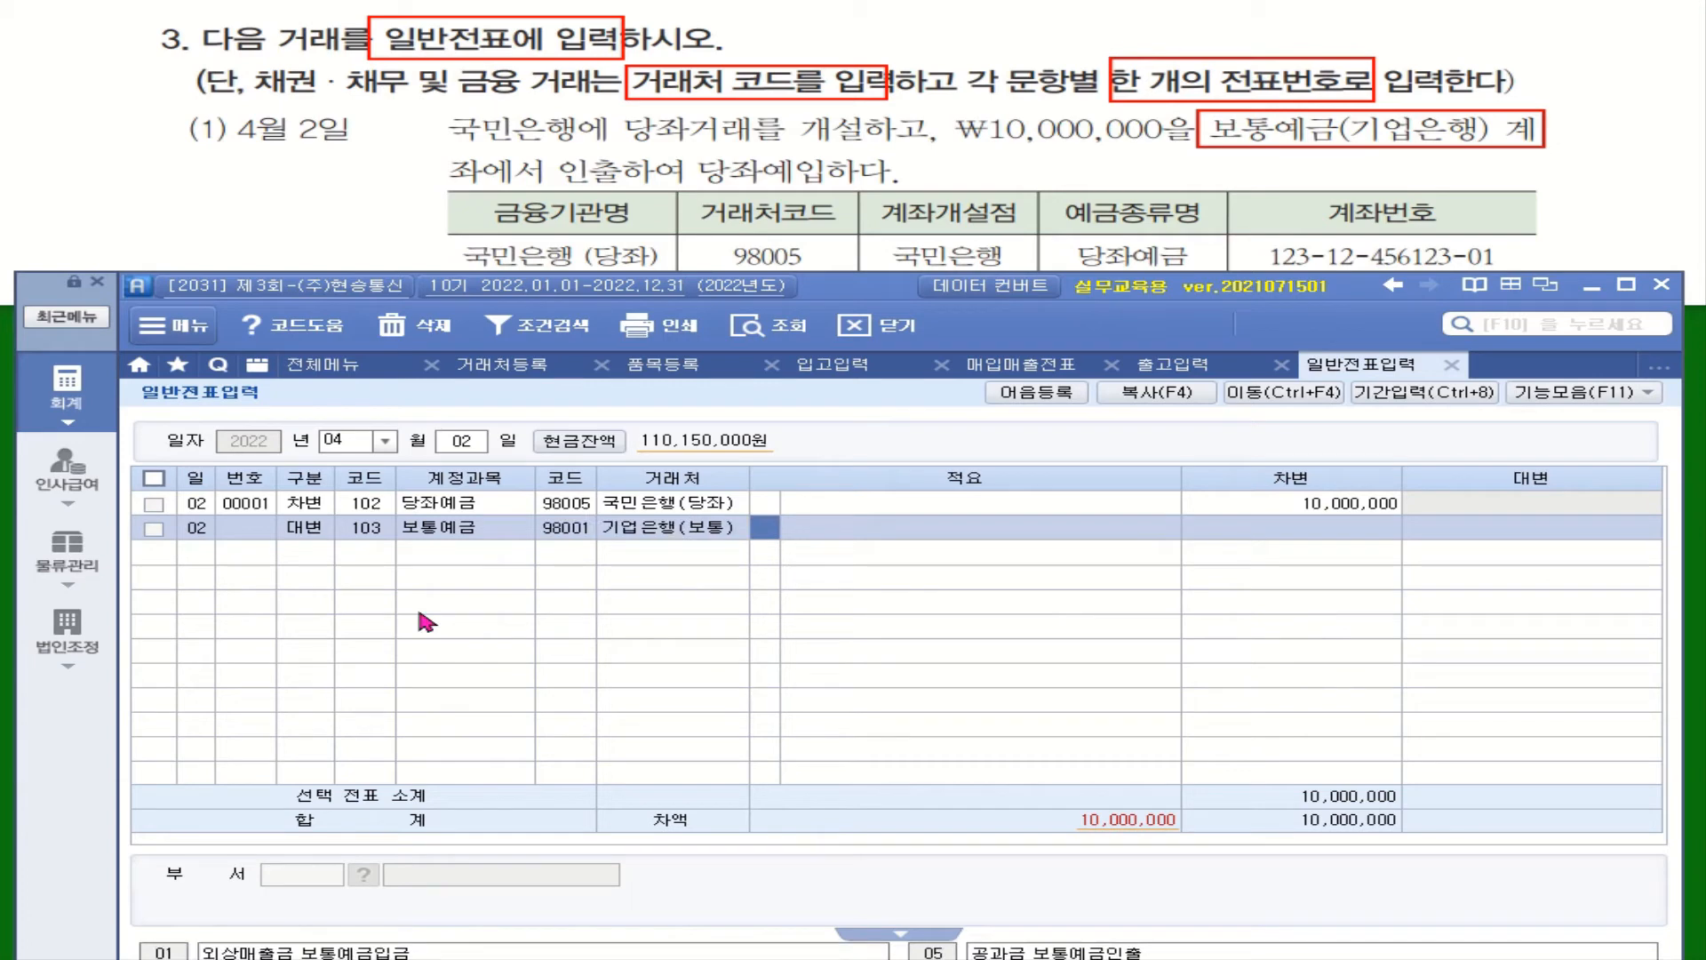
pyautogui.press('Return')
pyautogui.write('10000000')
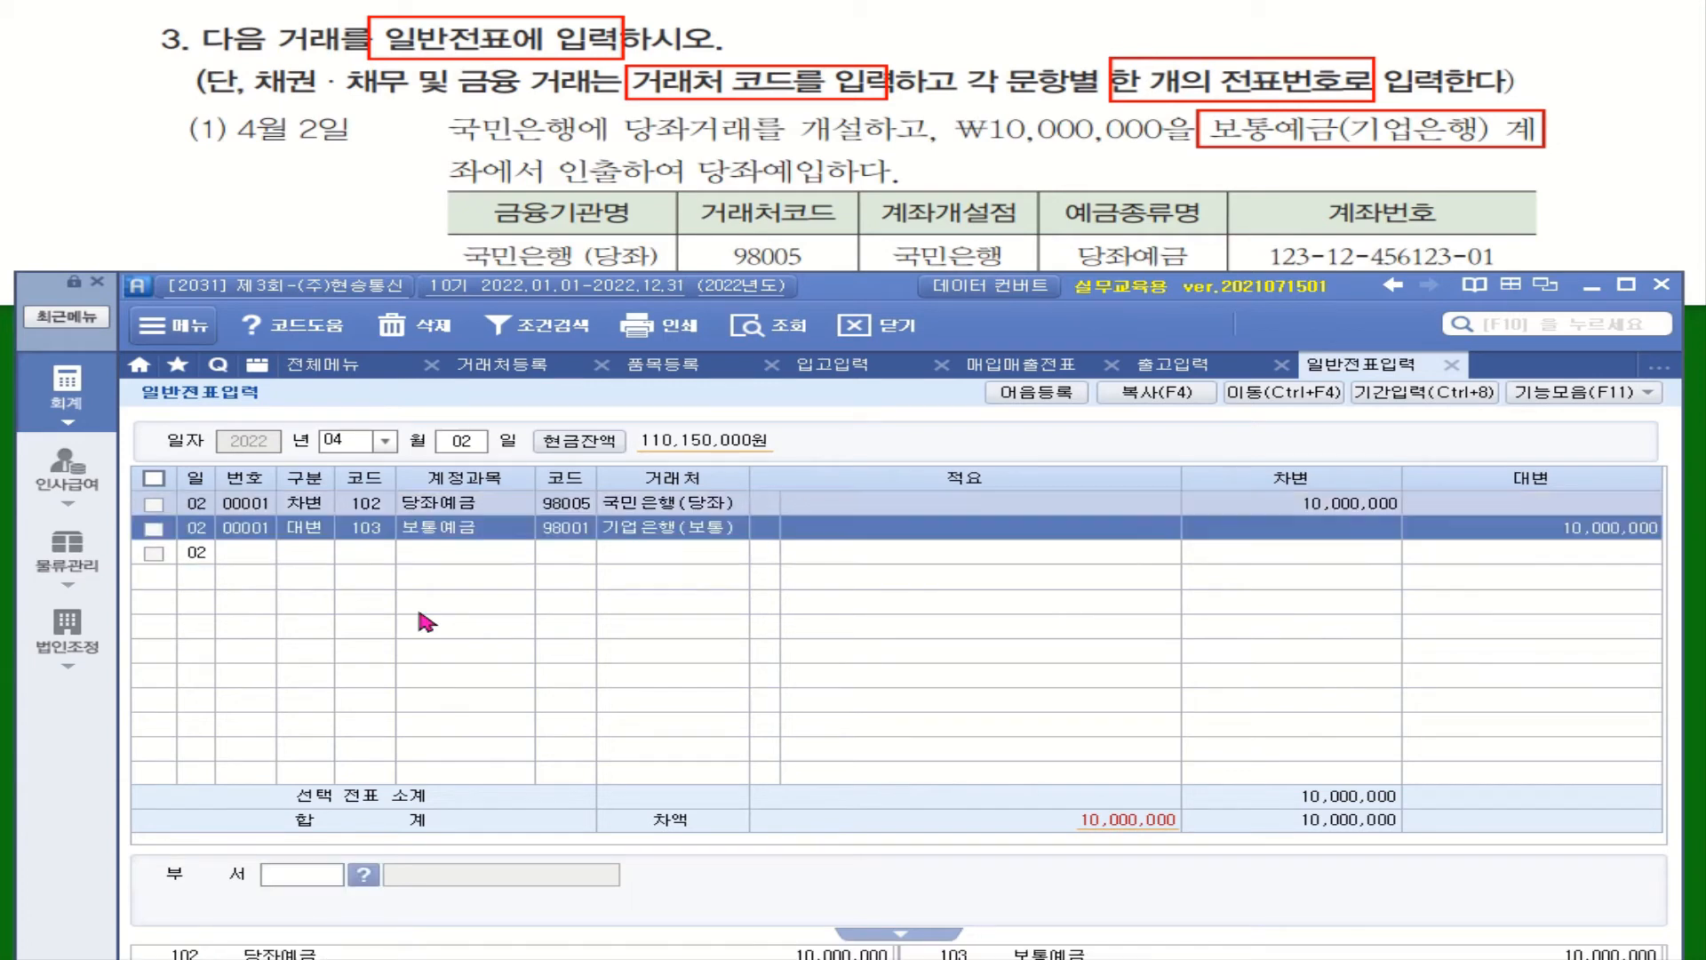
pyautogui.press('Return')
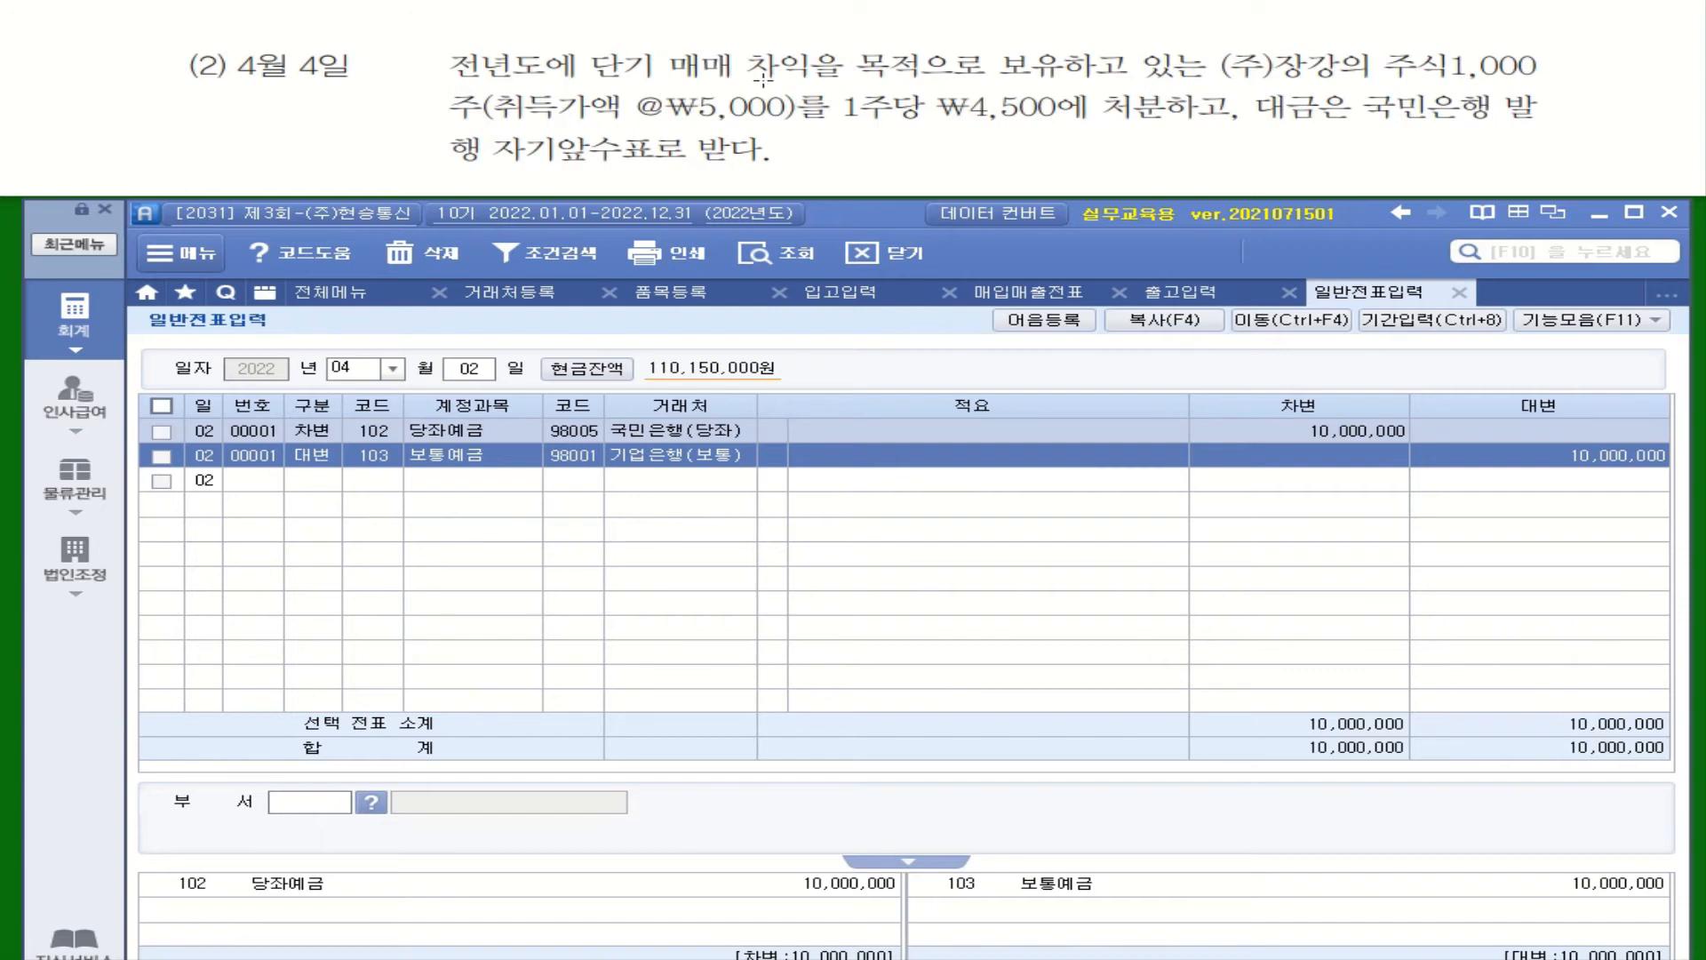
pyautogui.moveTo(578, 85); pyautogui.dragTo(1066, 82)
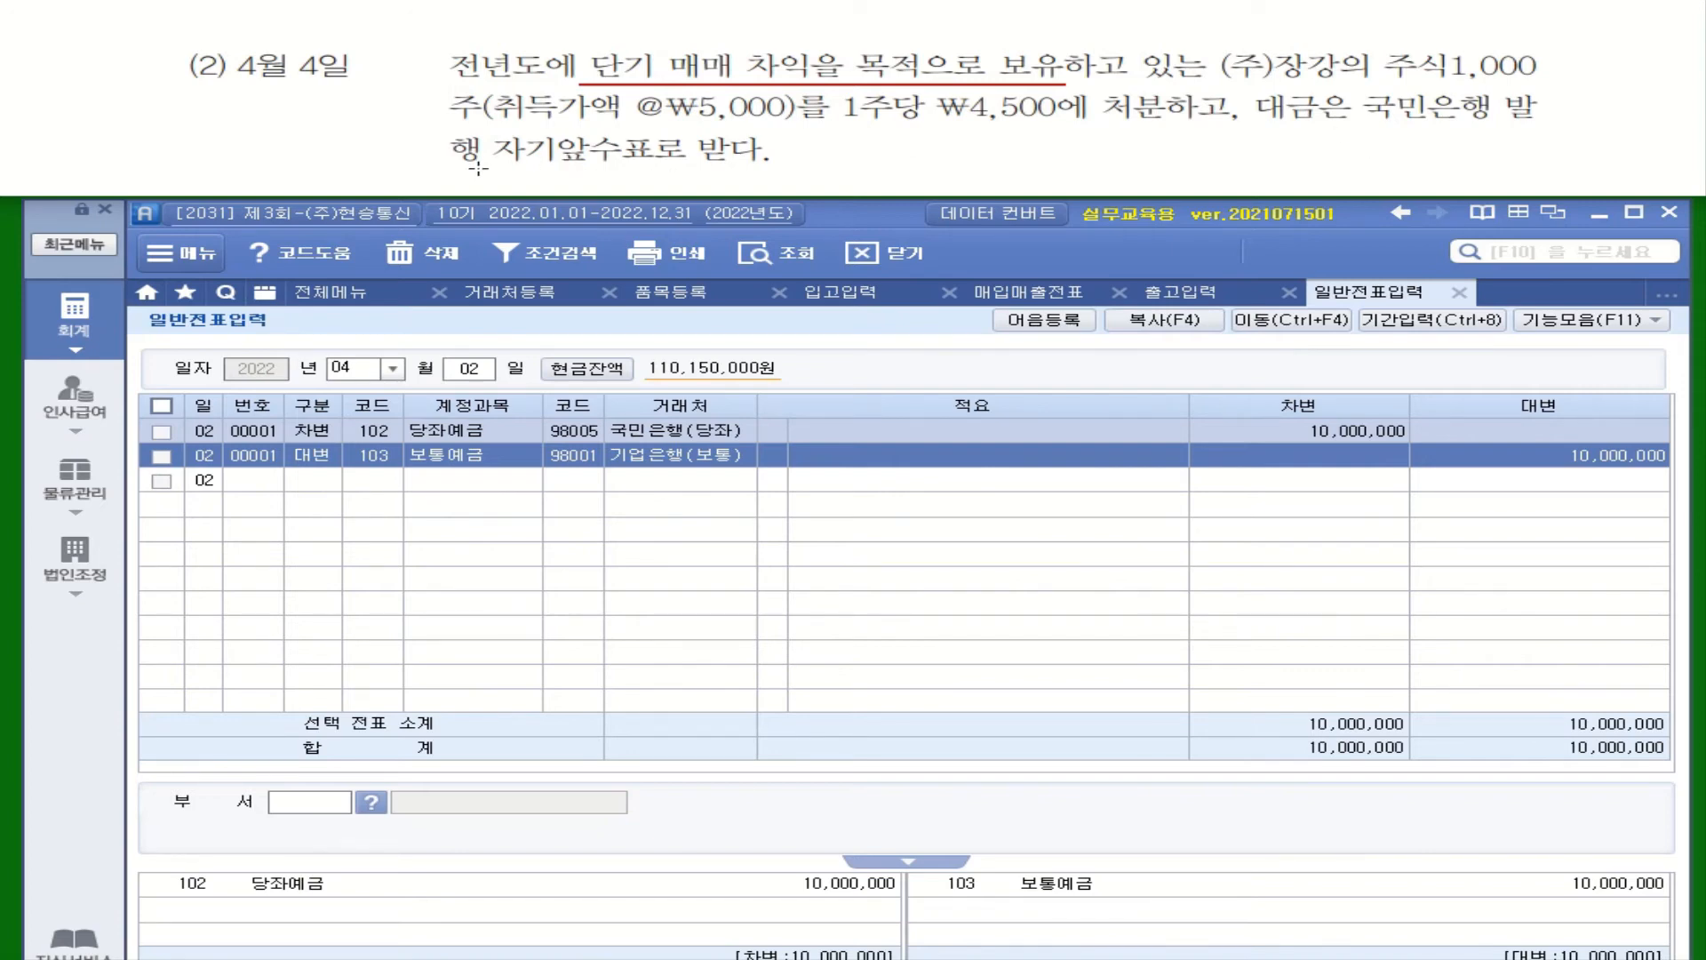
pyautogui.moveTo(479, 167); pyautogui.dragTo(767, 167)
pyautogui.moveTo(776, 60); pyautogui.dragTo(976, 37)
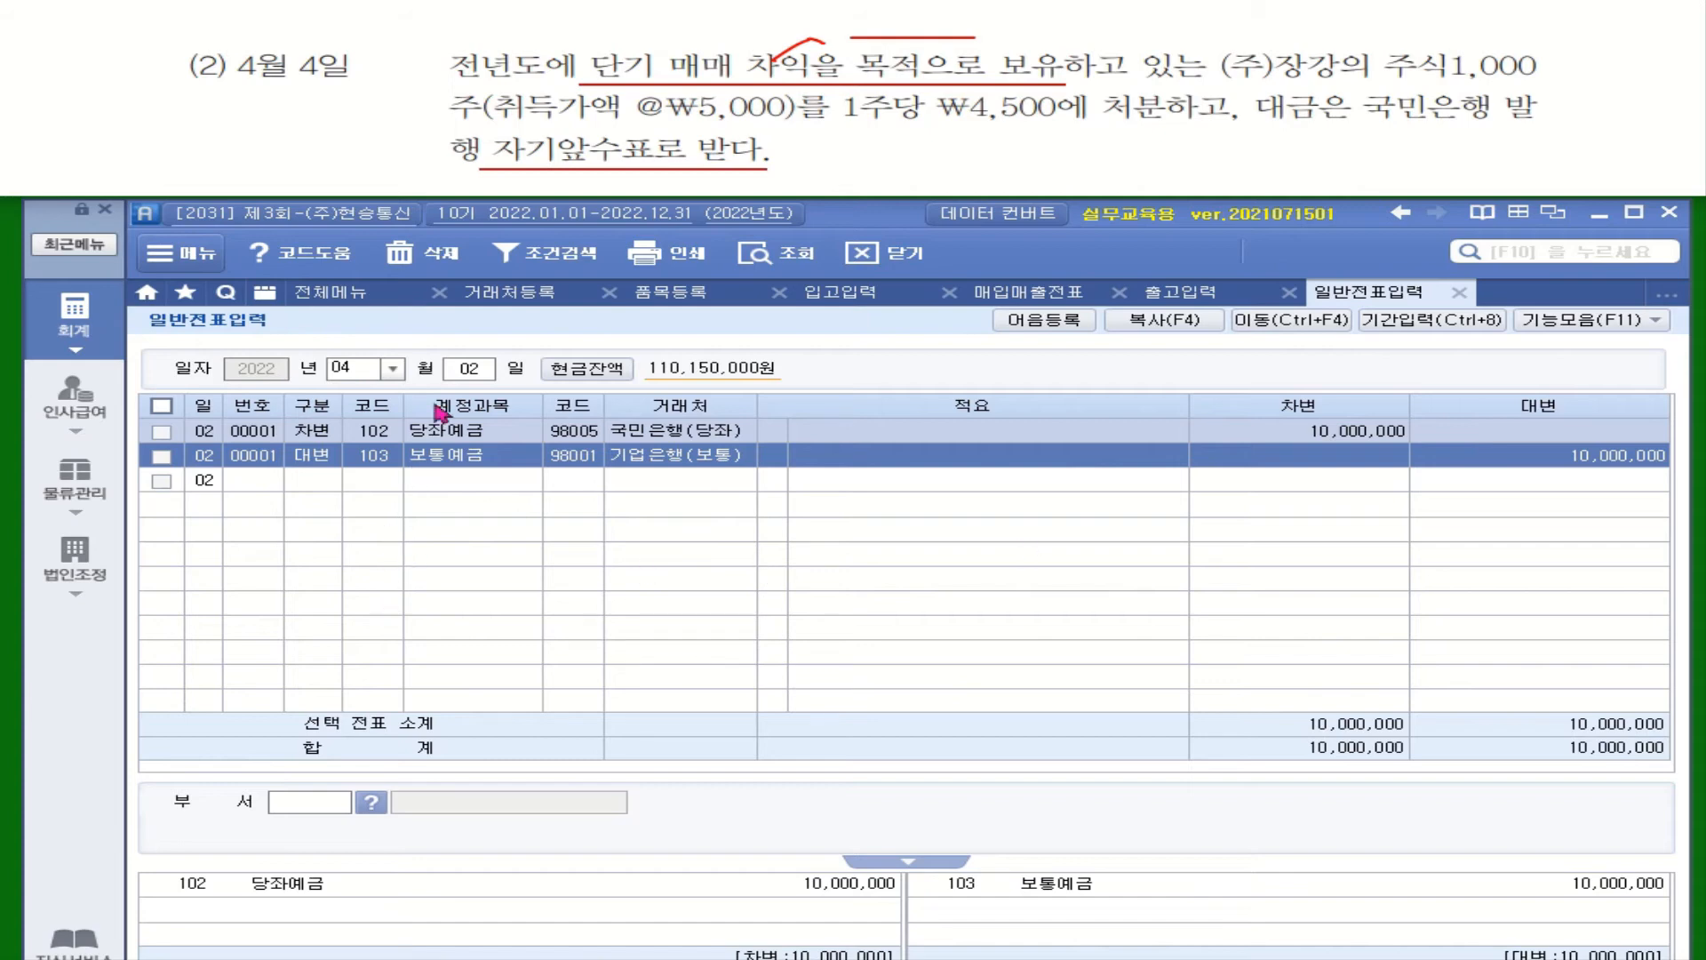
# Date a new voucher April 4 and start a debit line on 101 현금
pyautogui.click(468, 385)
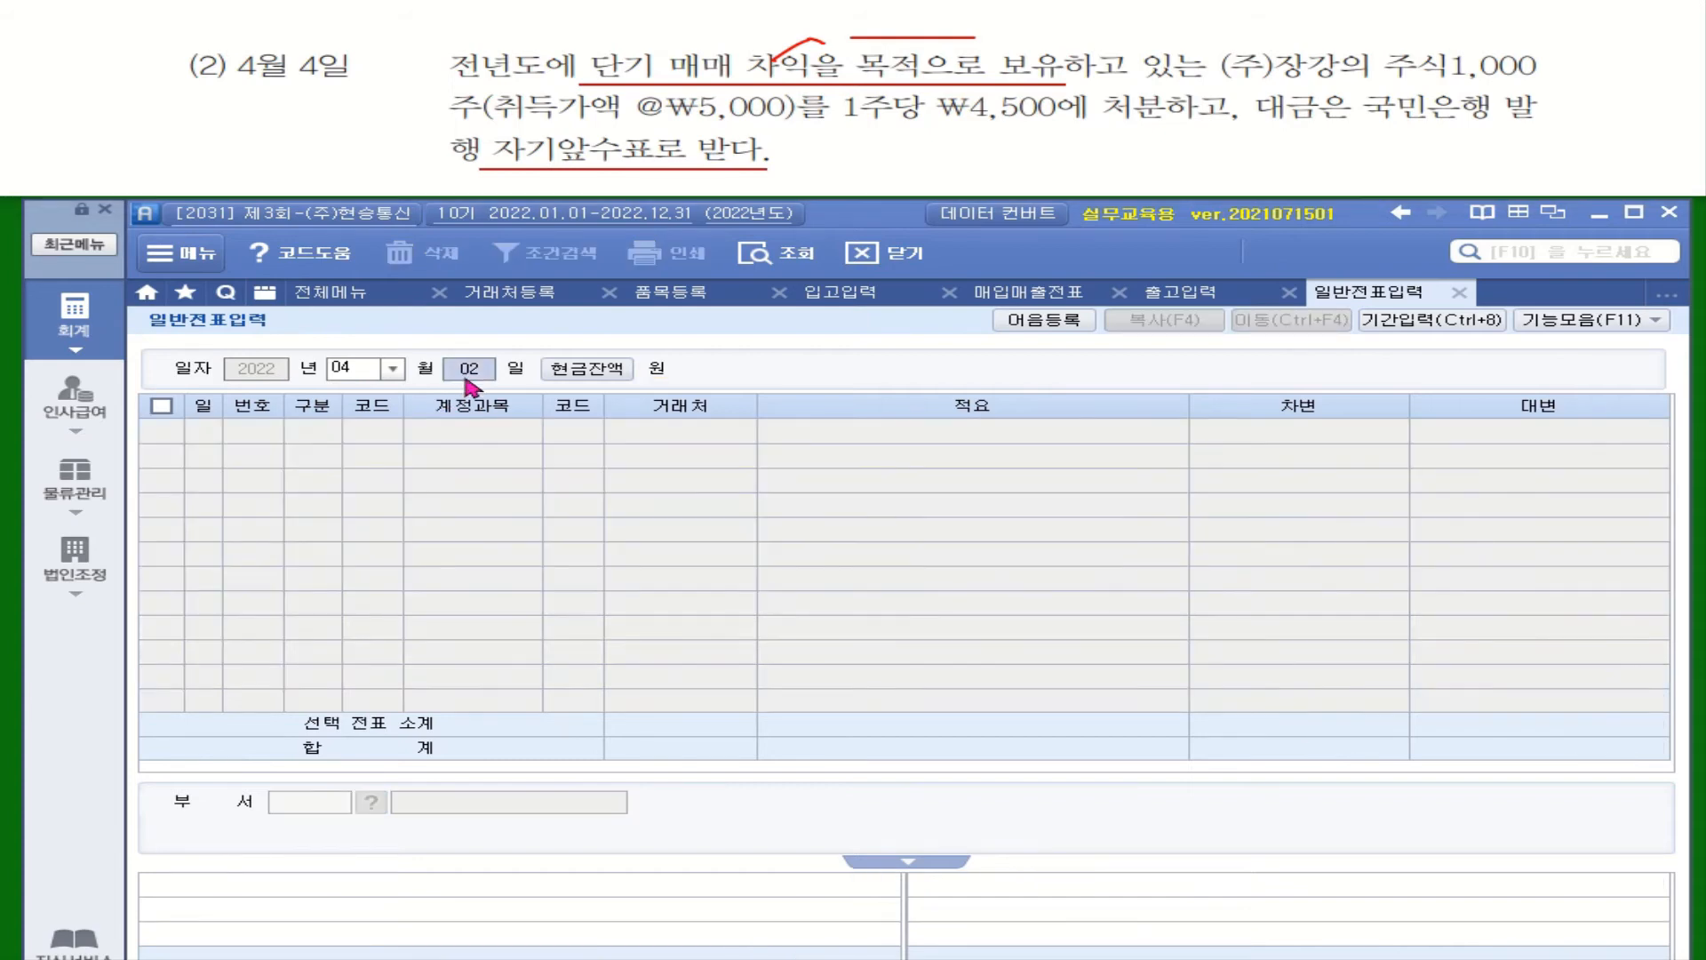
pyautogui.write('04')
pyautogui.press('Return')
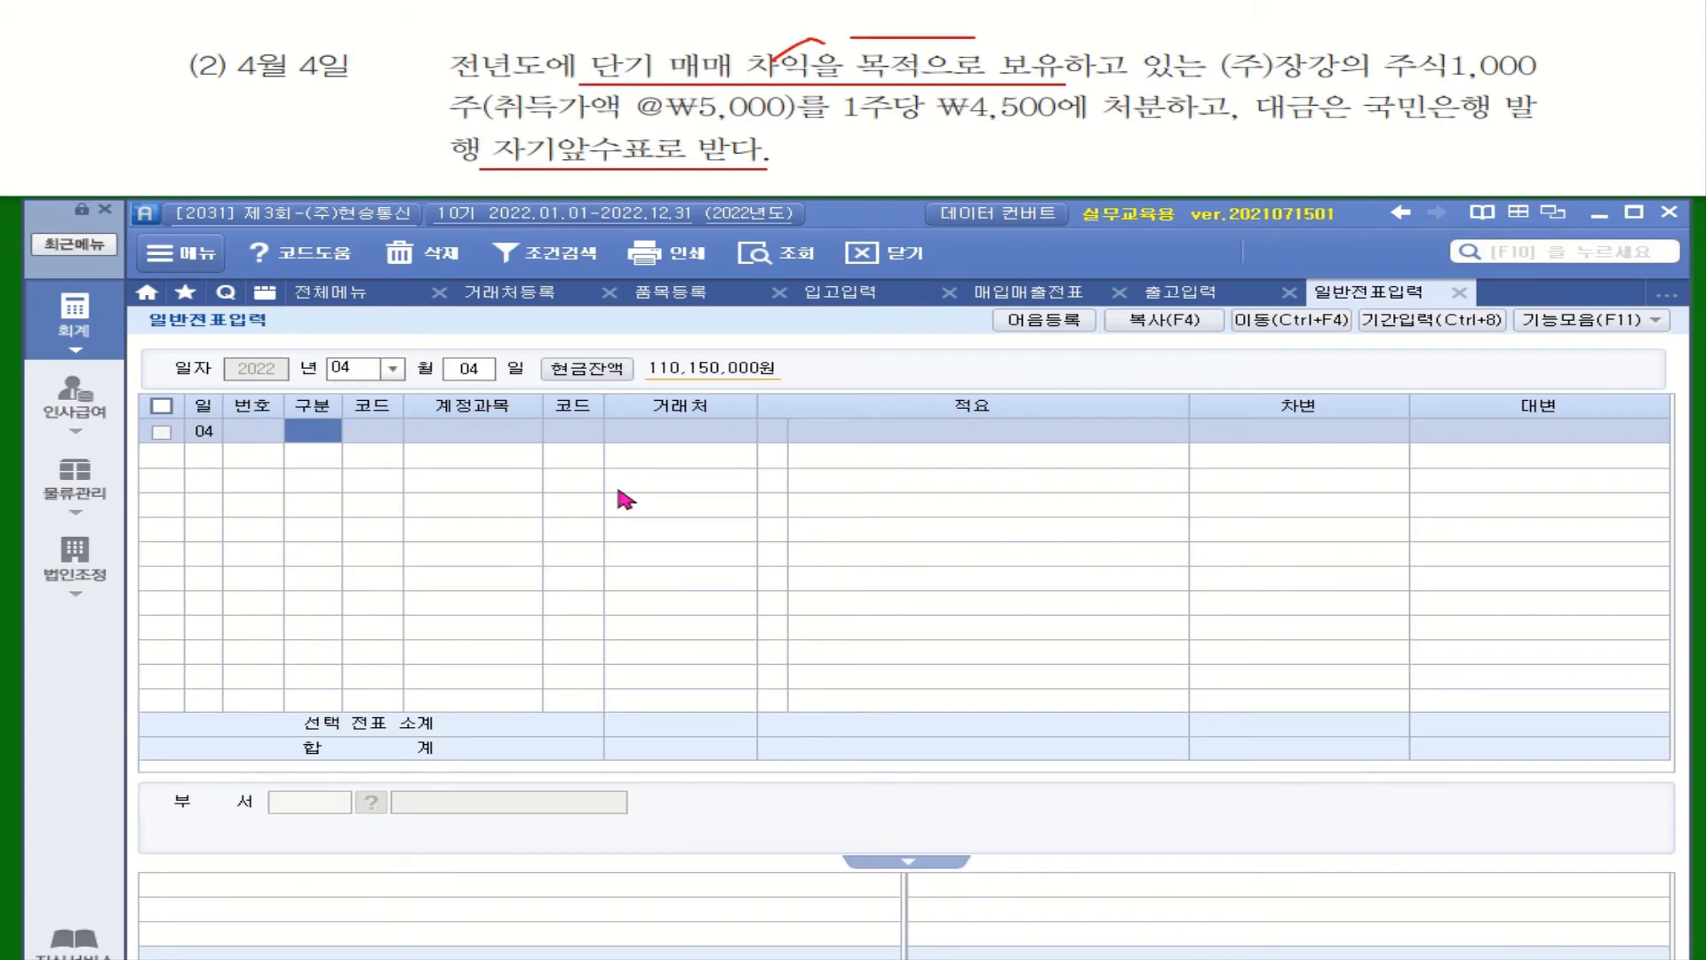
pyautogui.write('3')
pyautogui.press('Return')
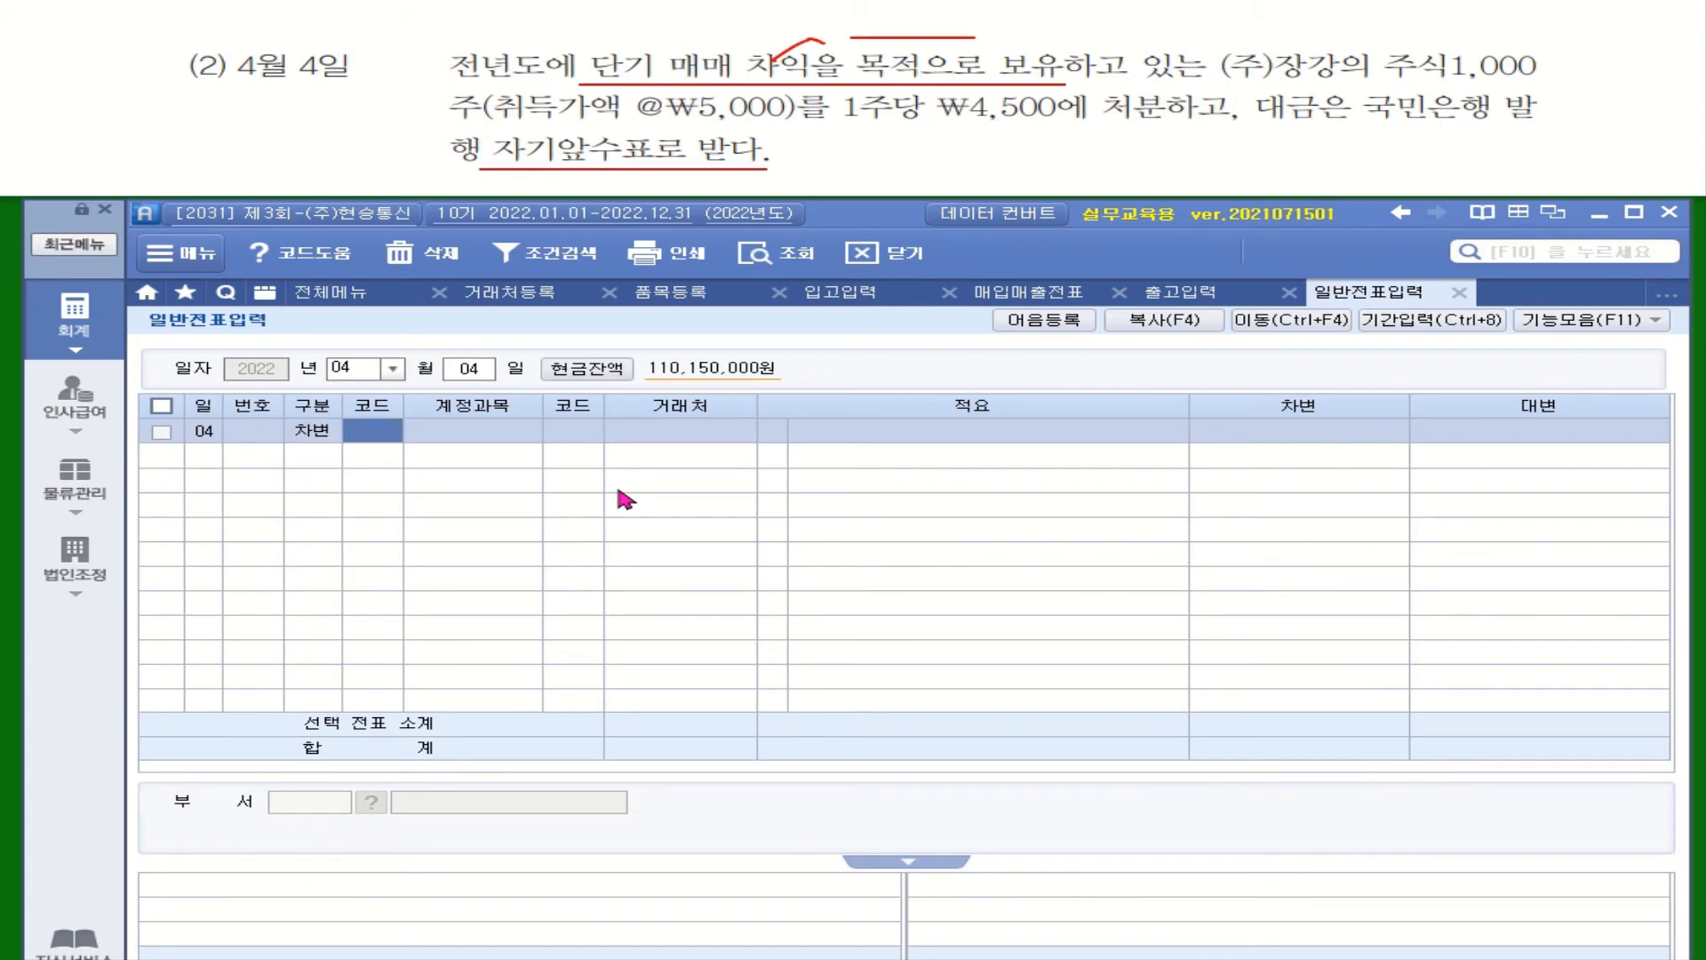
pyautogui.write('현ㄱㅡㅁ')
pyautogui.press('Return')
pyautogui.doubleClick(822, 505)
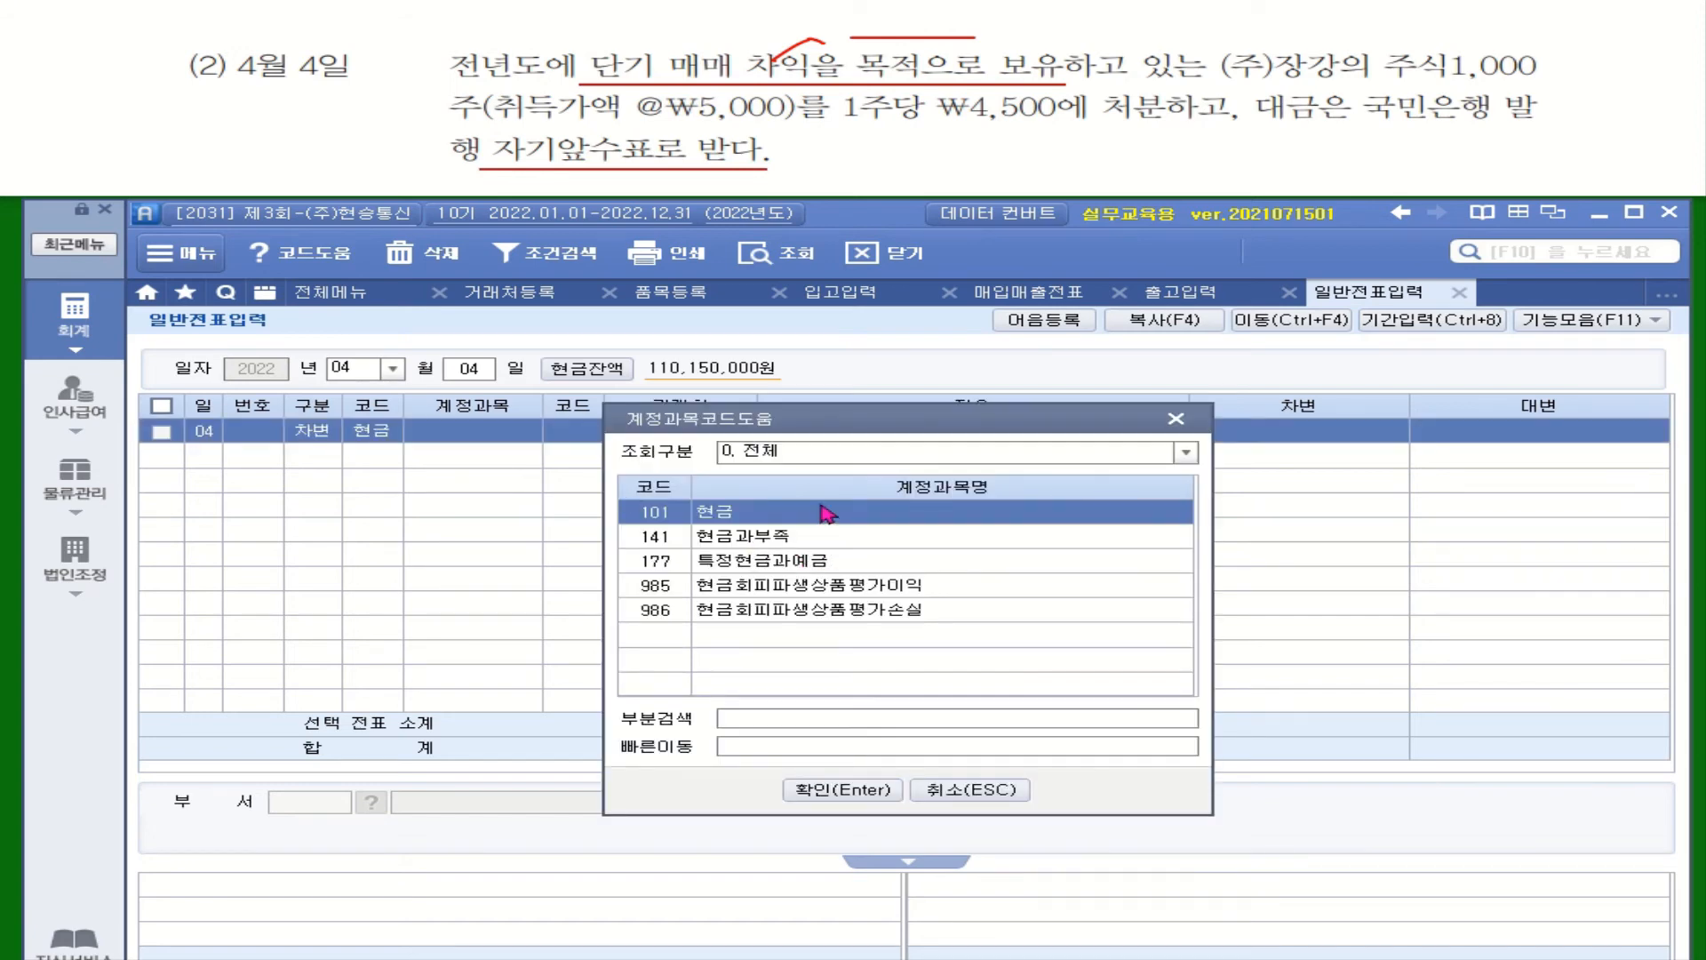
# Compute 1,000 × 4,500 in the calculator and apply 4,500,000 as the debit
pyautogui.rightClick(1288, 434)
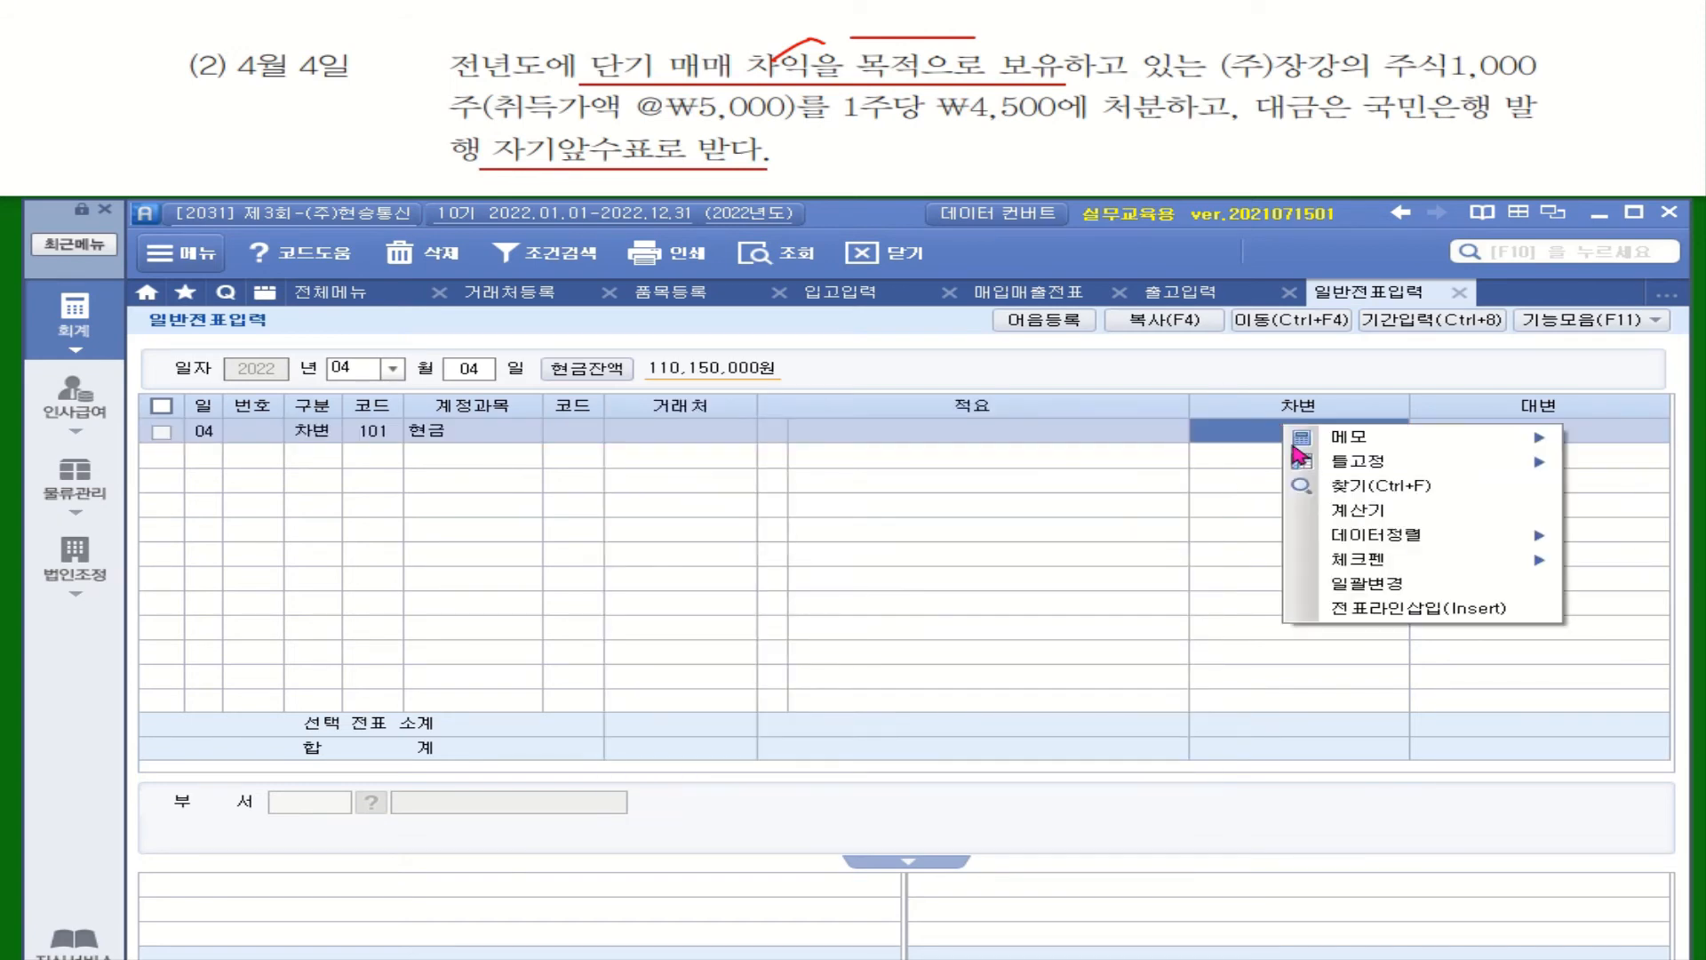
pyautogui.click(1375, 533)
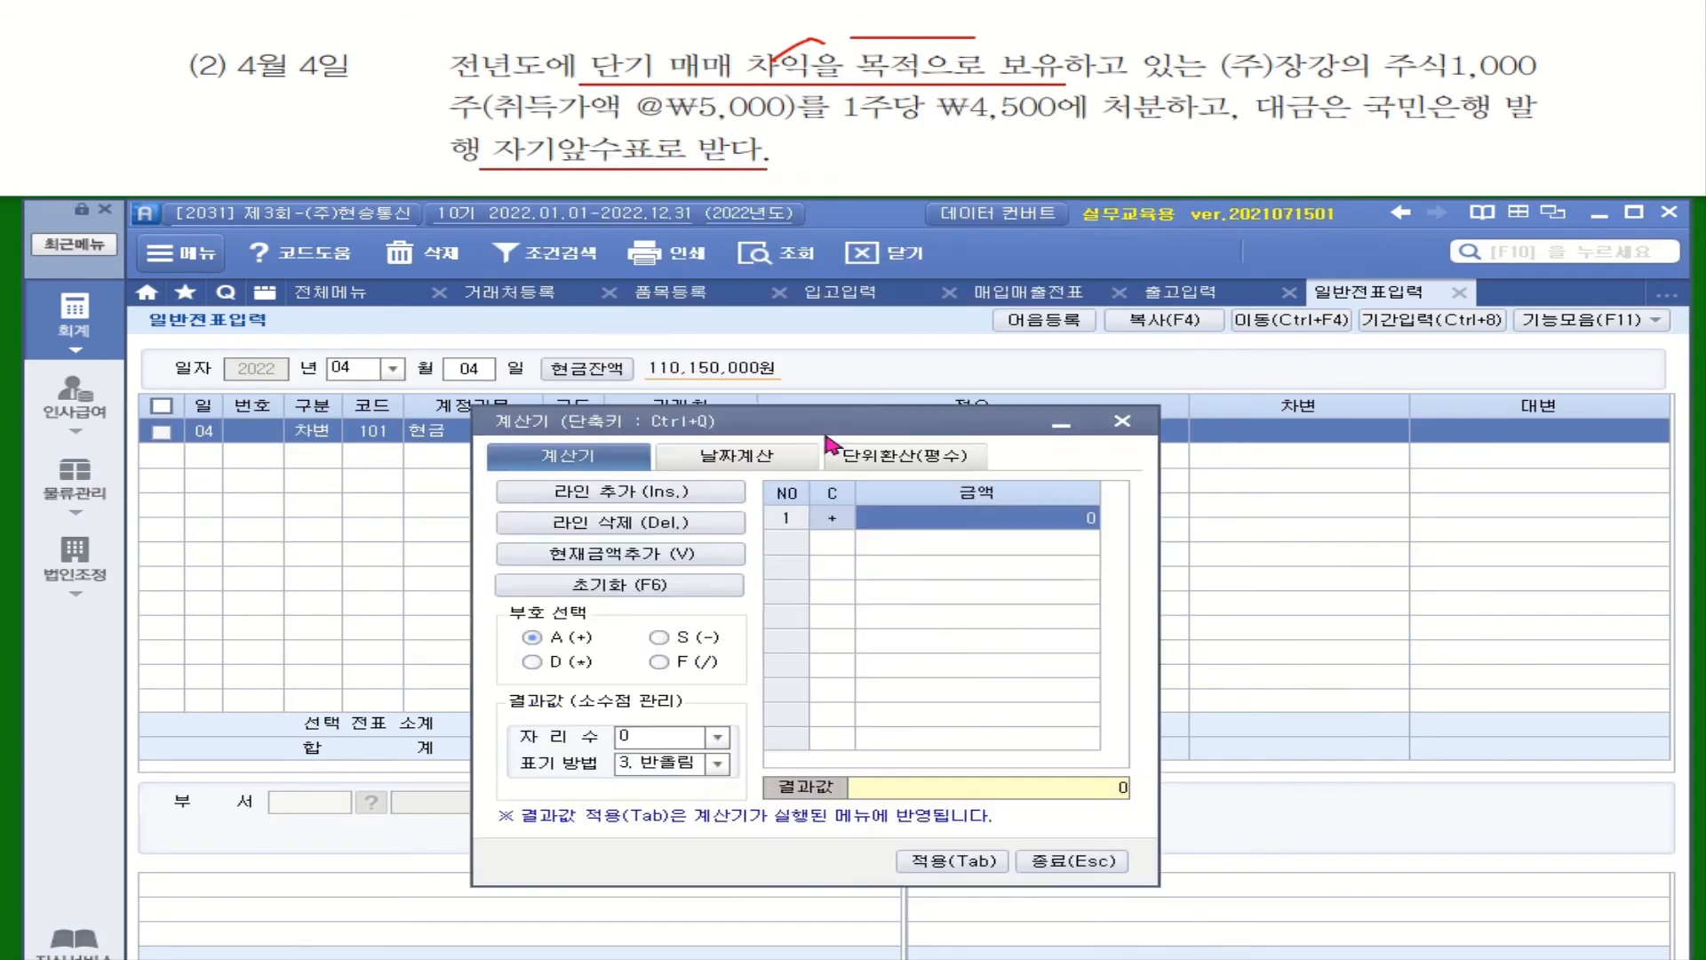
pyautogui.write('100')
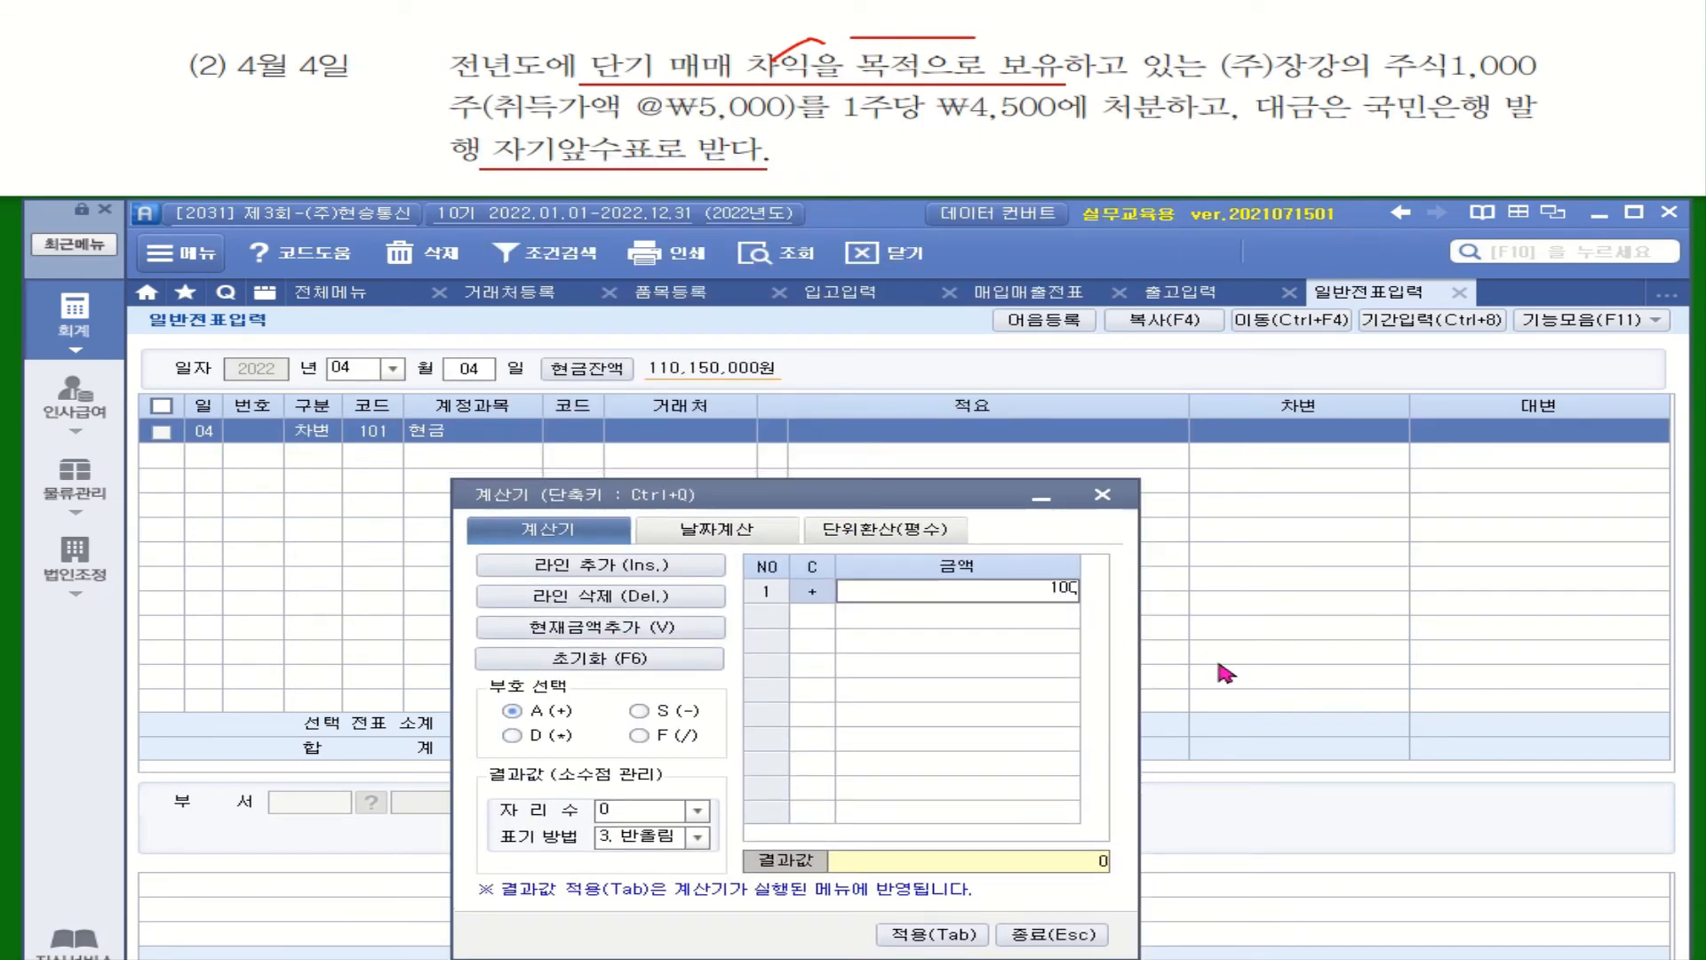
pyautogui.press('Return')
pyautogui.click(1032, 595)
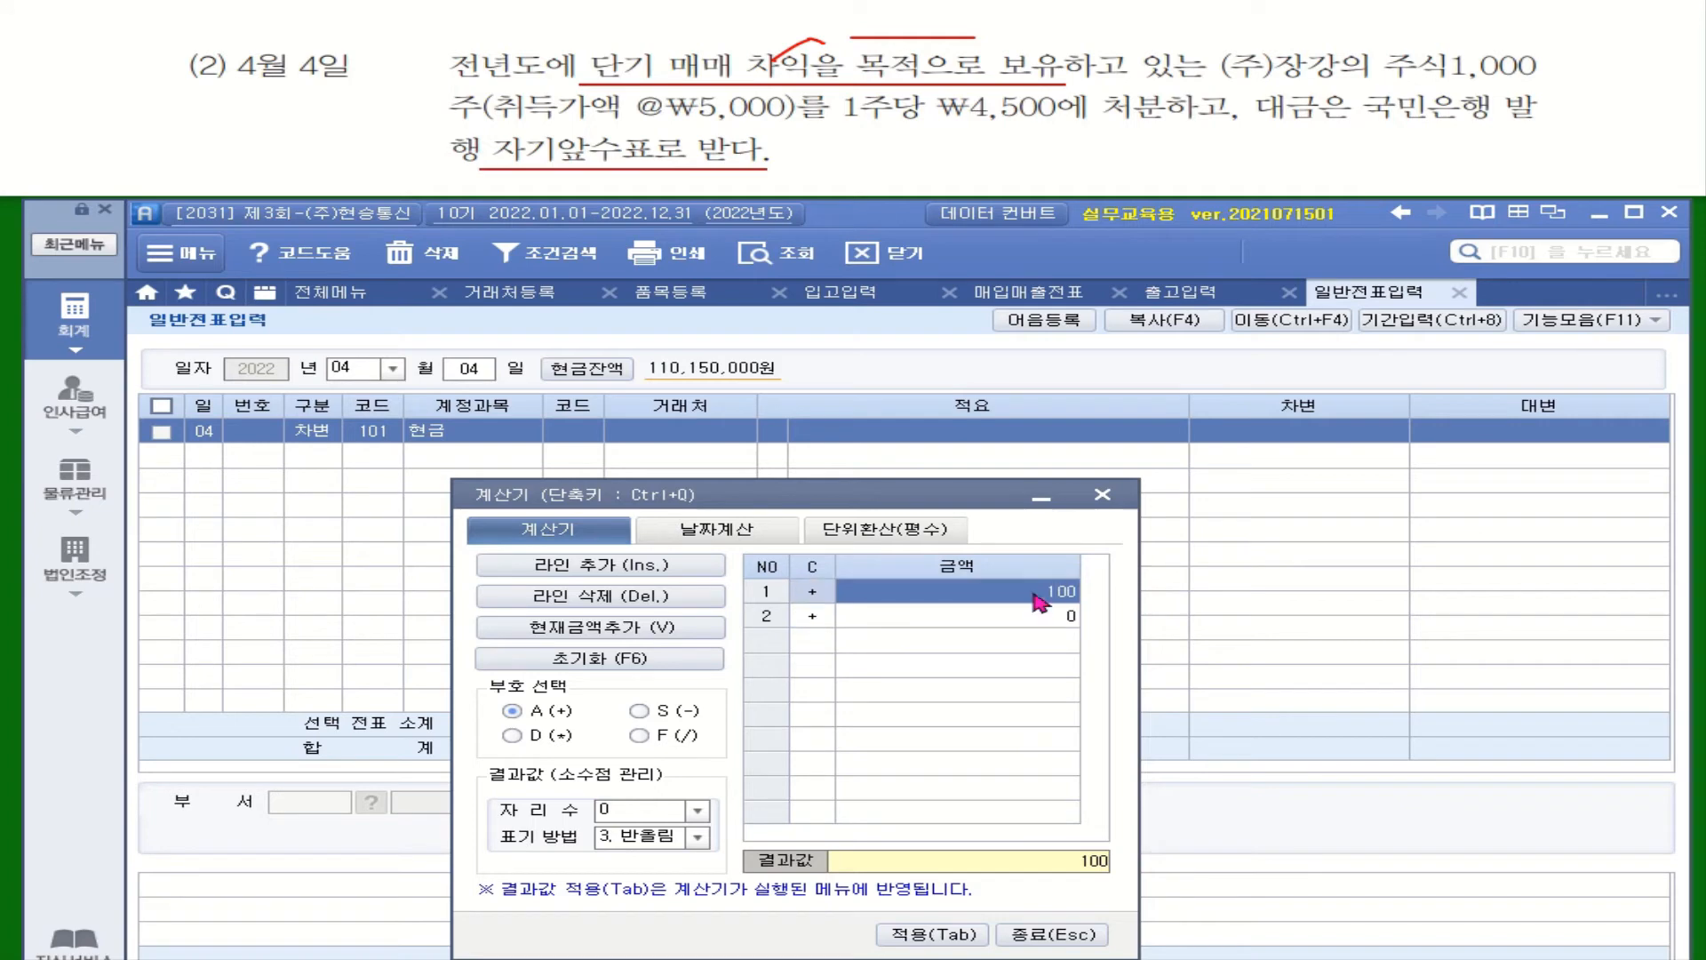
pyautogui.write('1000')
pyautogui.press('Return')
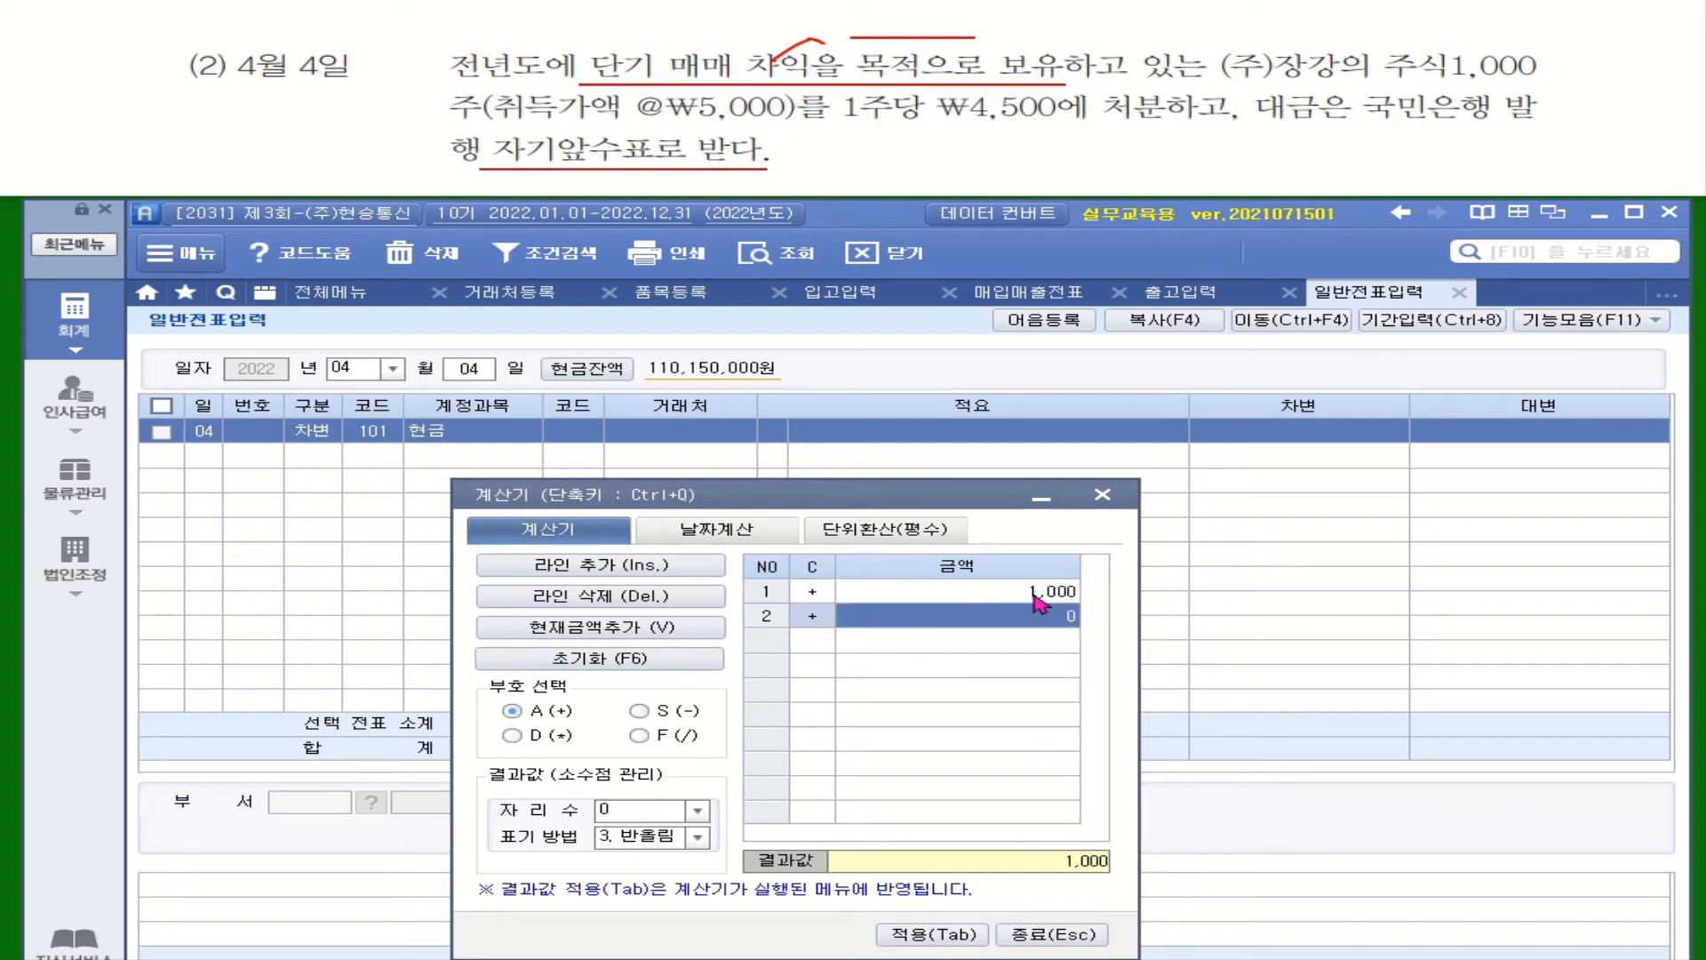
pyautogui.click(537, 736)
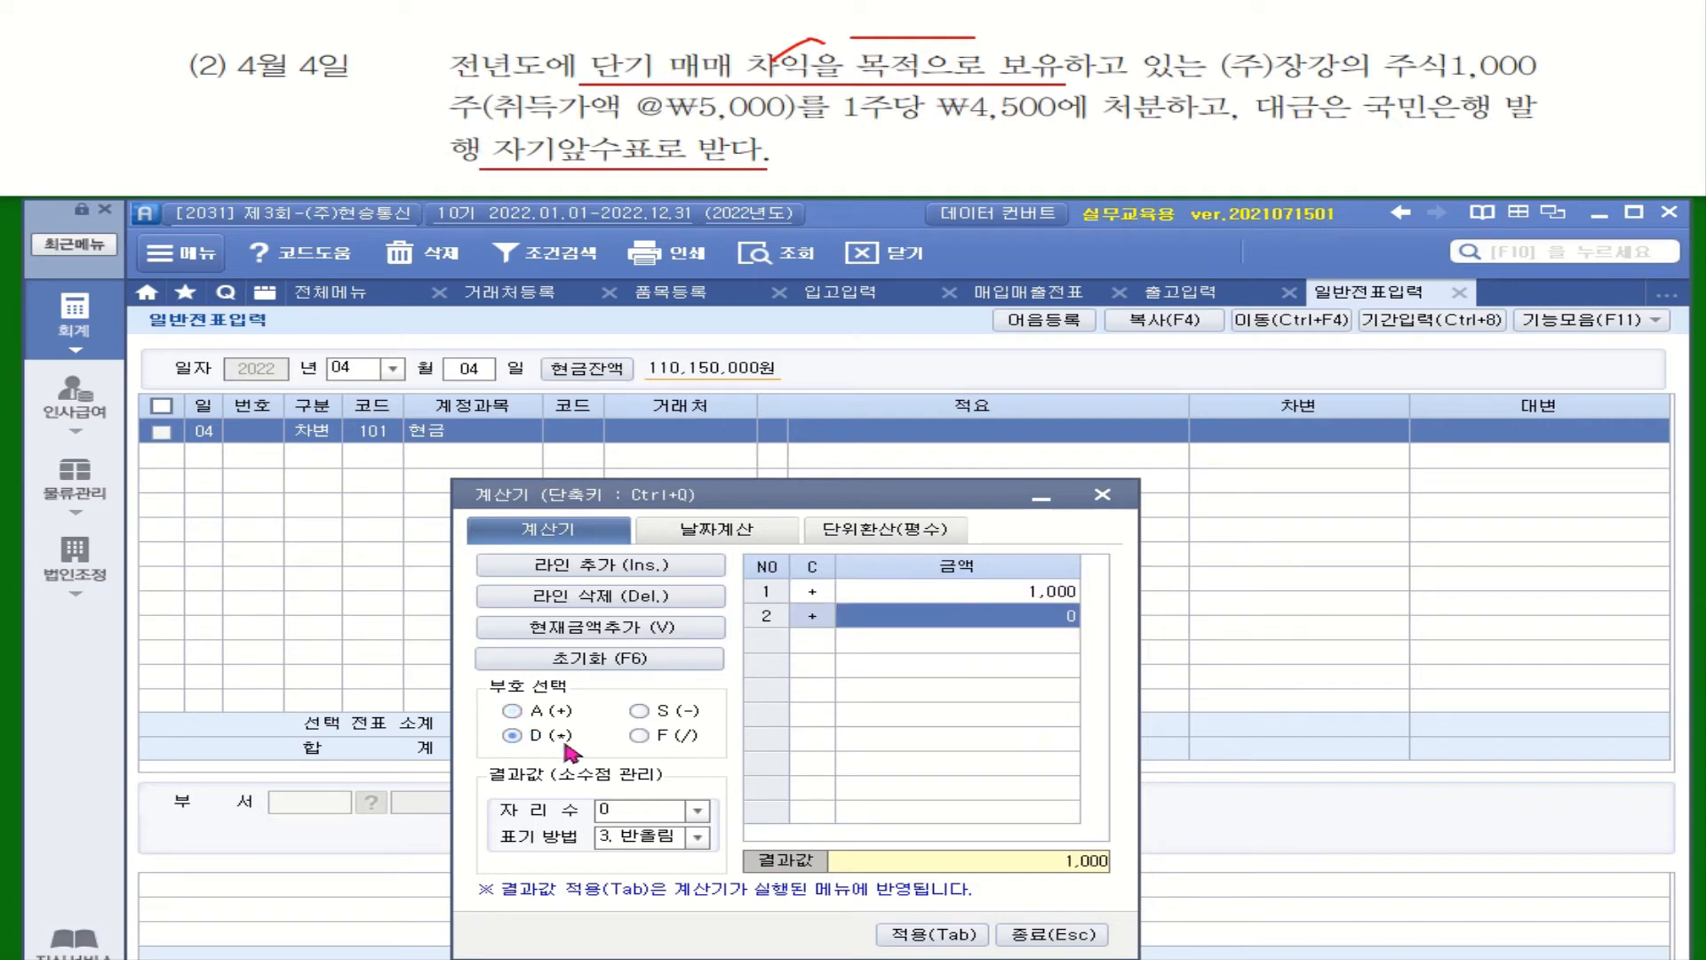
pyautogui.click(1013, 611)
pyautogui.write('4,500')
pyautogui.press('Return')
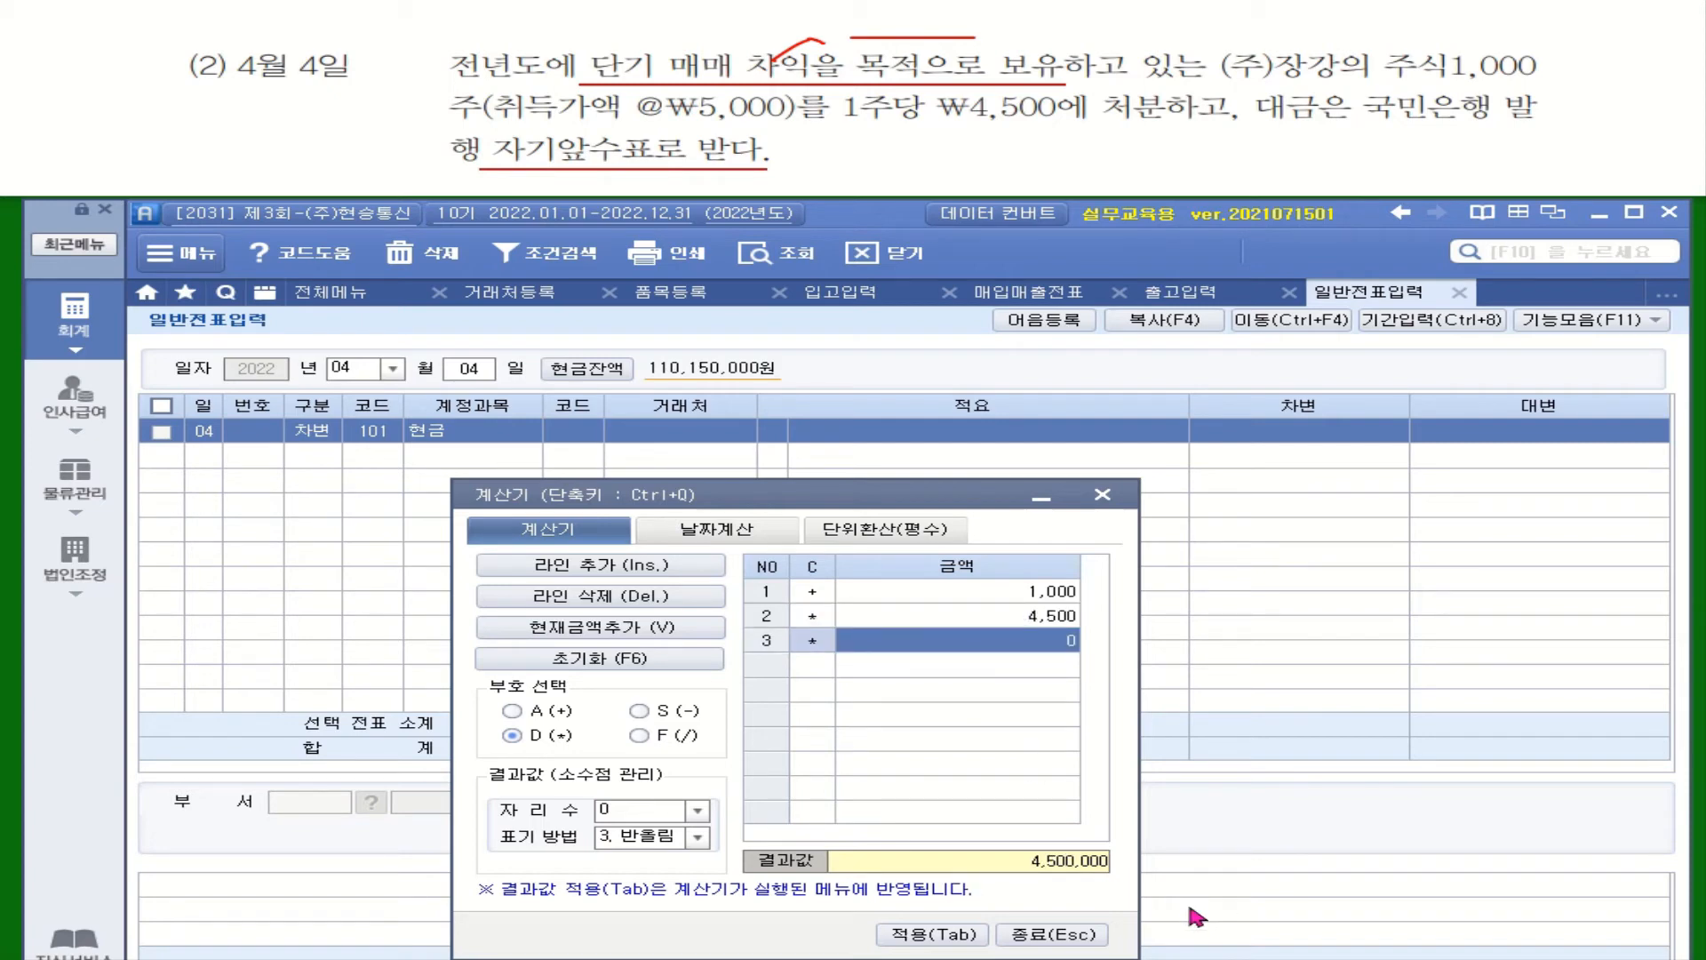
pyautogui.click(953, 933)
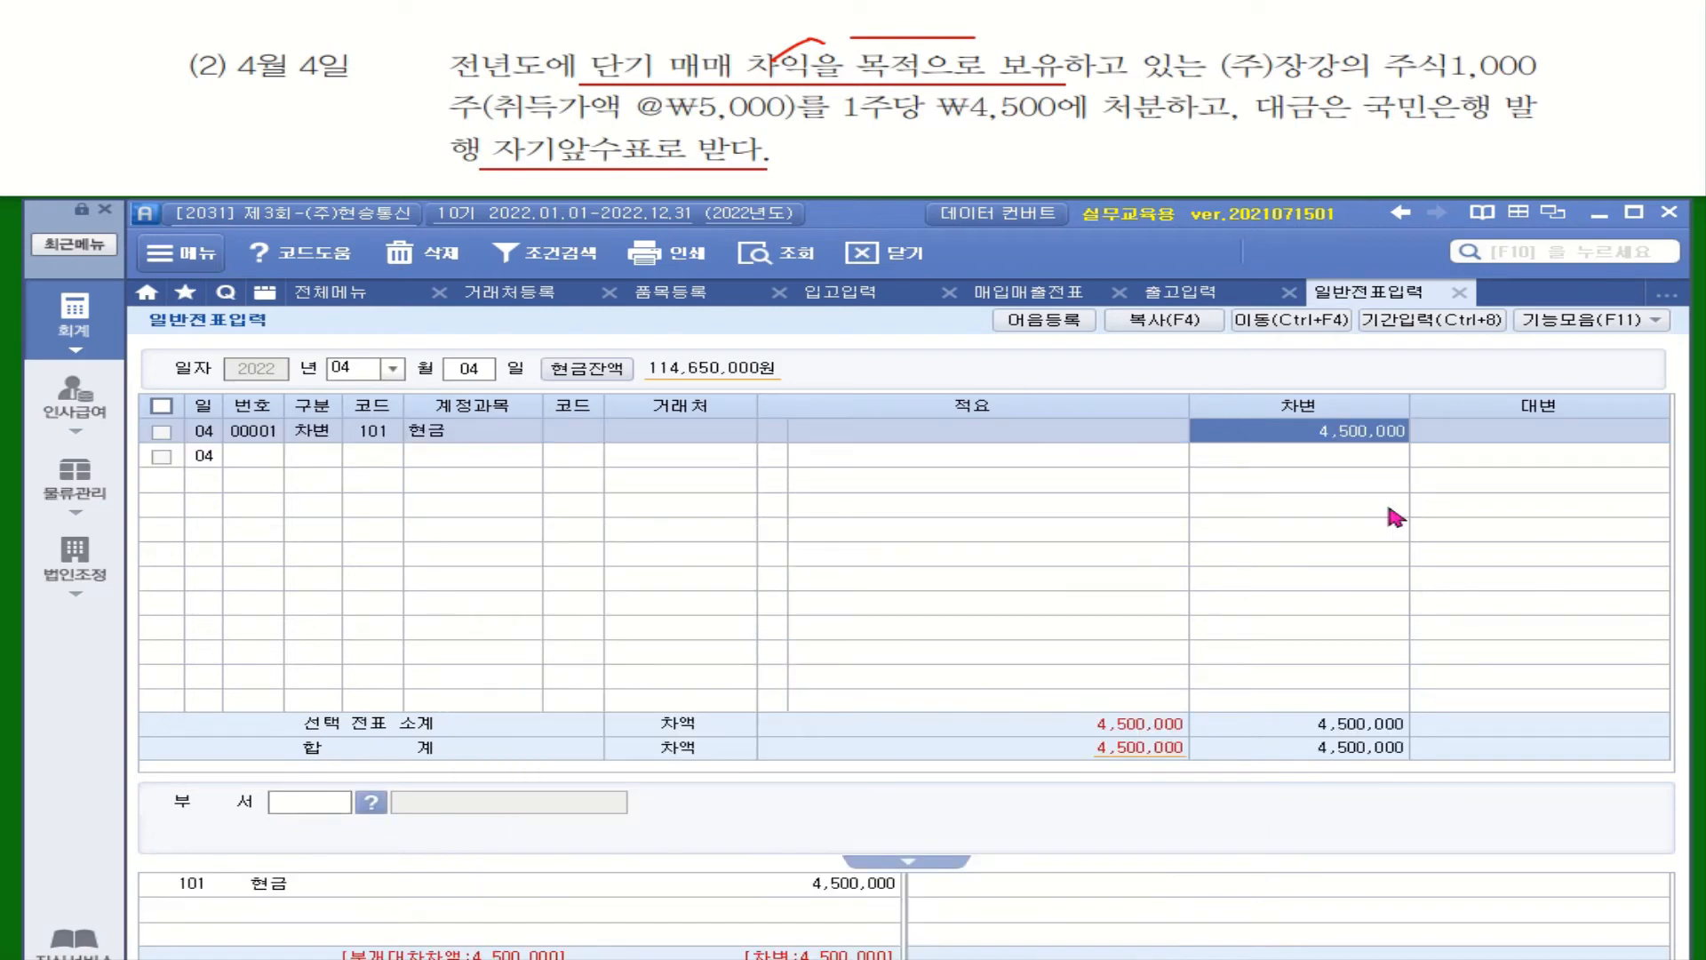
pyautogui.click(312, 458)
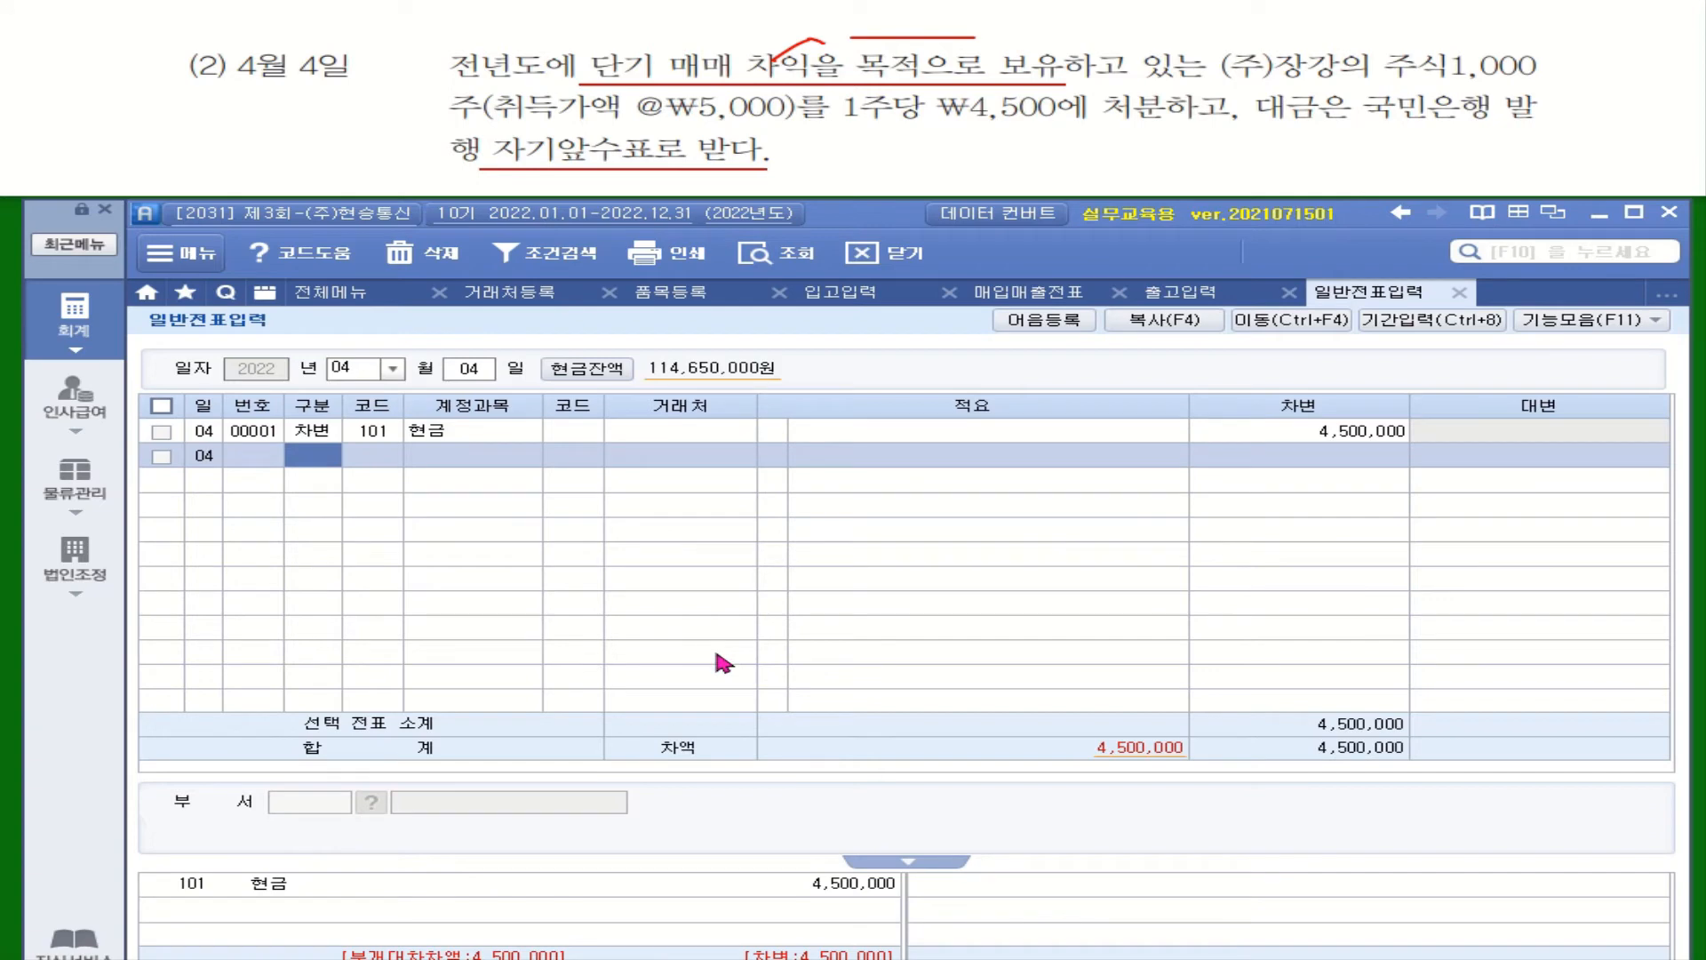
# Start a credit line on account 107 당기손익-공정가치측정금융자산
pyautogui.write('4')
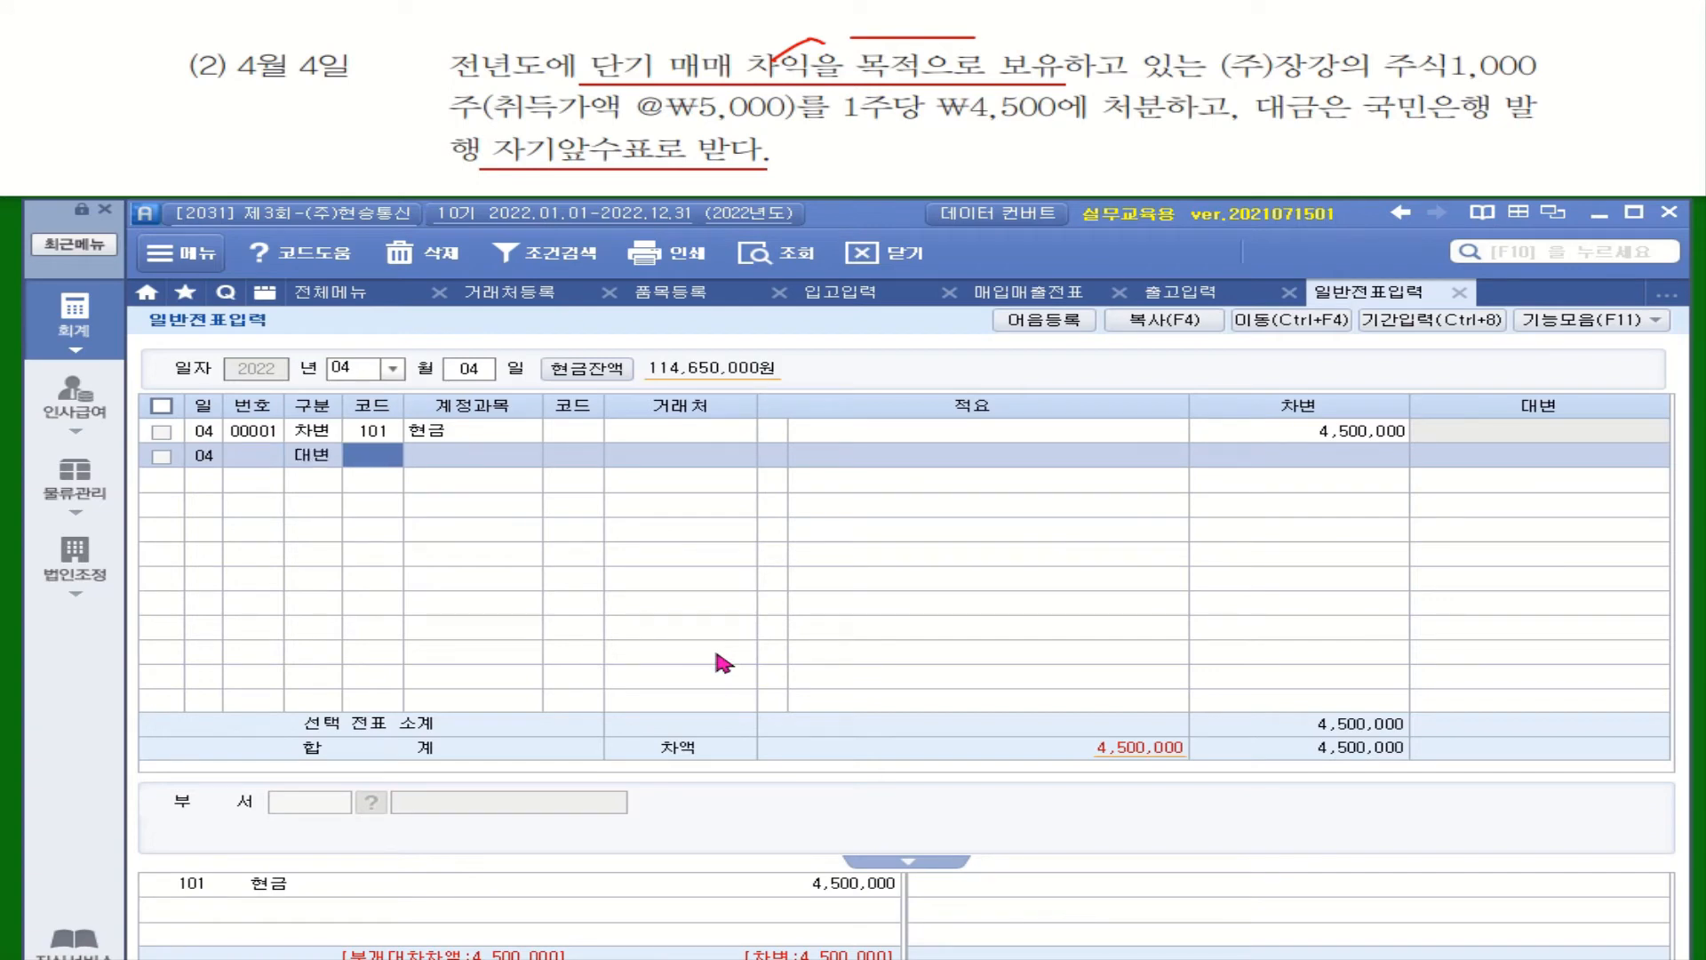
pyautogui.write('당ㄱㅣ')
pyautogui.press('Return')
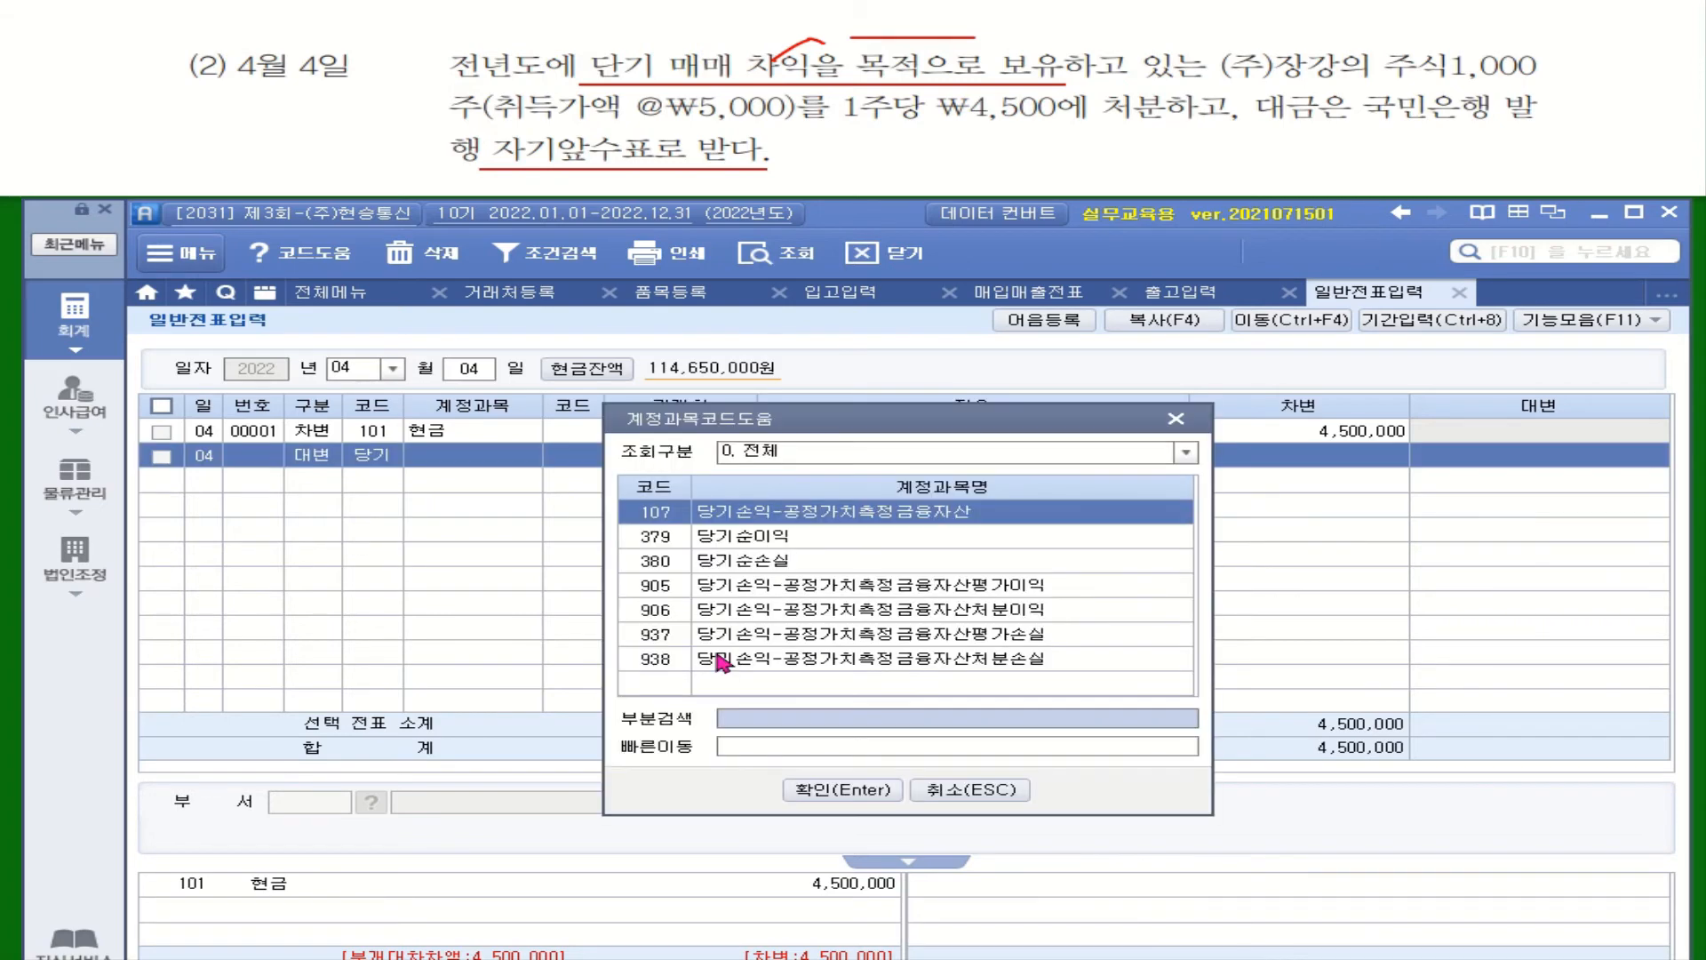
pyautogui.doubleClick(951, 513)
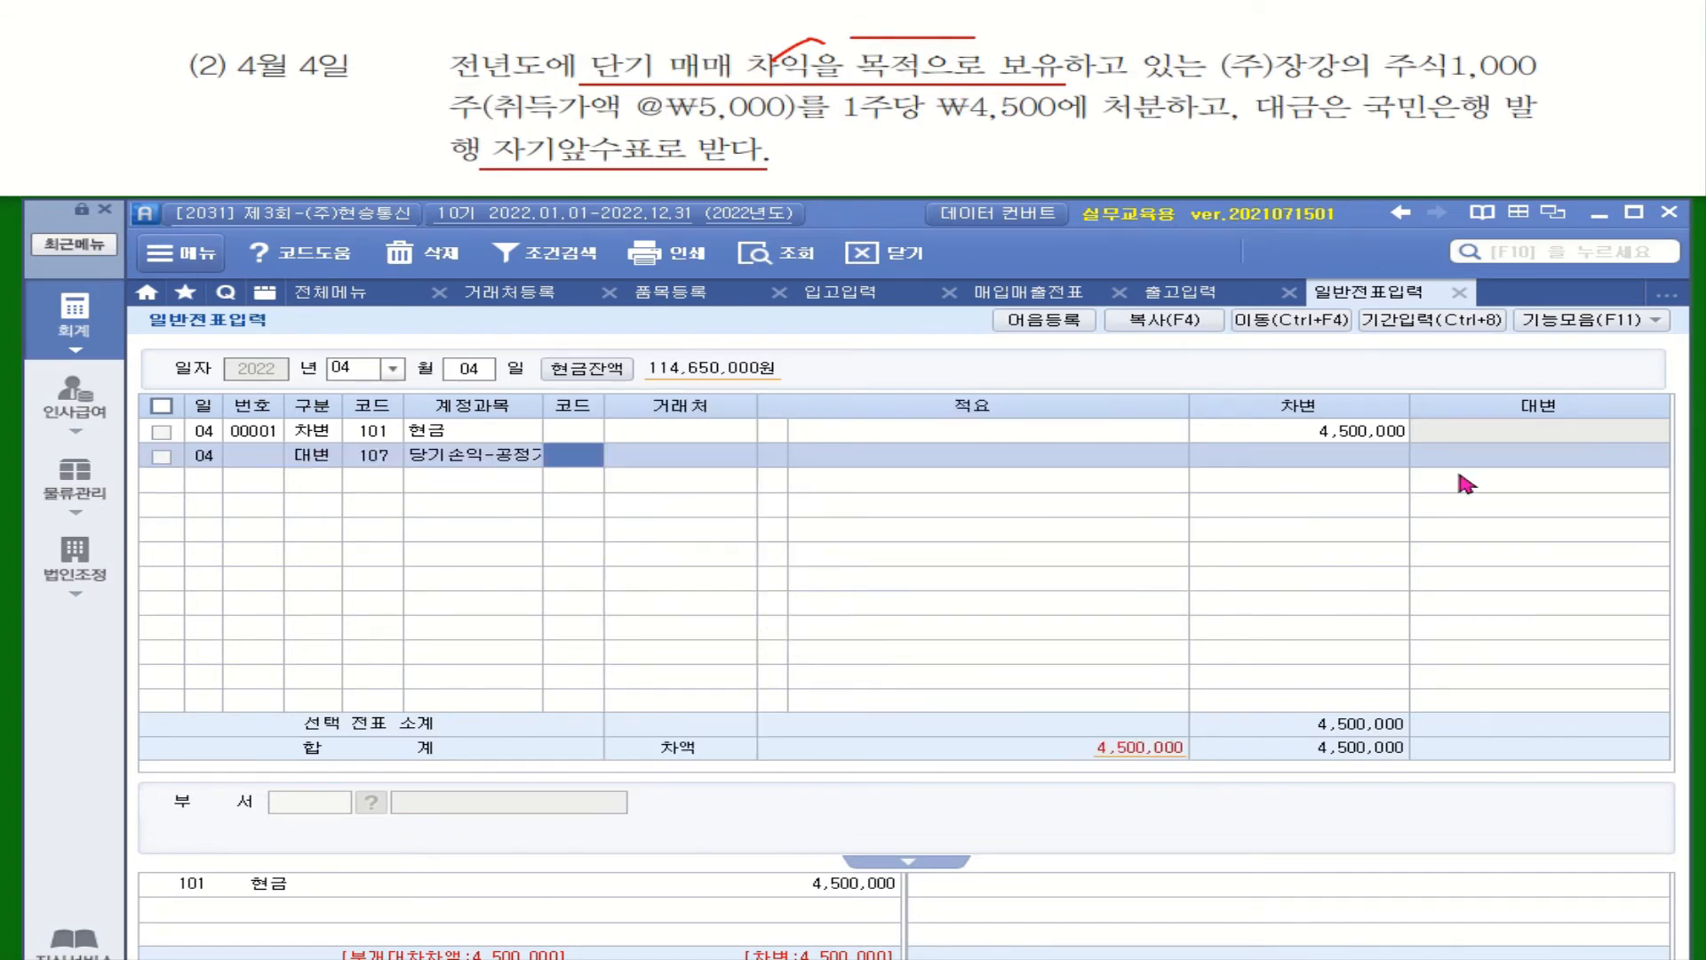
# Compute 1,000 × 5,000 in the calculator and apply 5,000,000 as the credit
pyautogui.click(1524, 457)
pyautogui.rightClick(1524, 456)
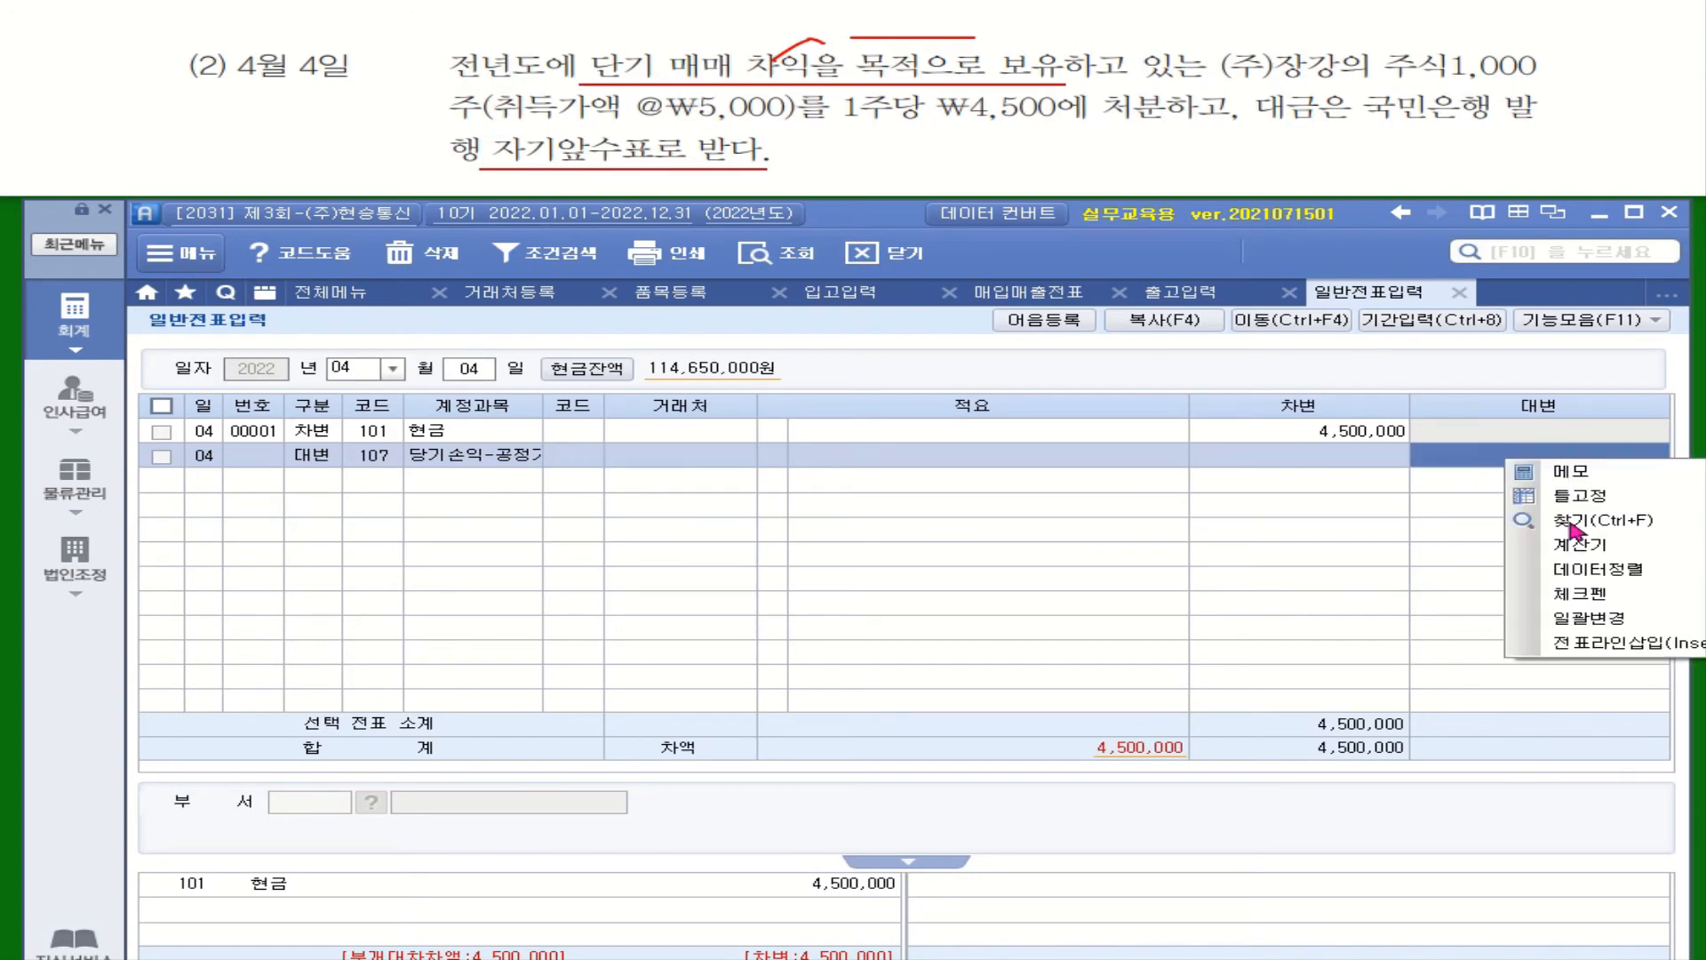
pyautogui.click(1351, 558)
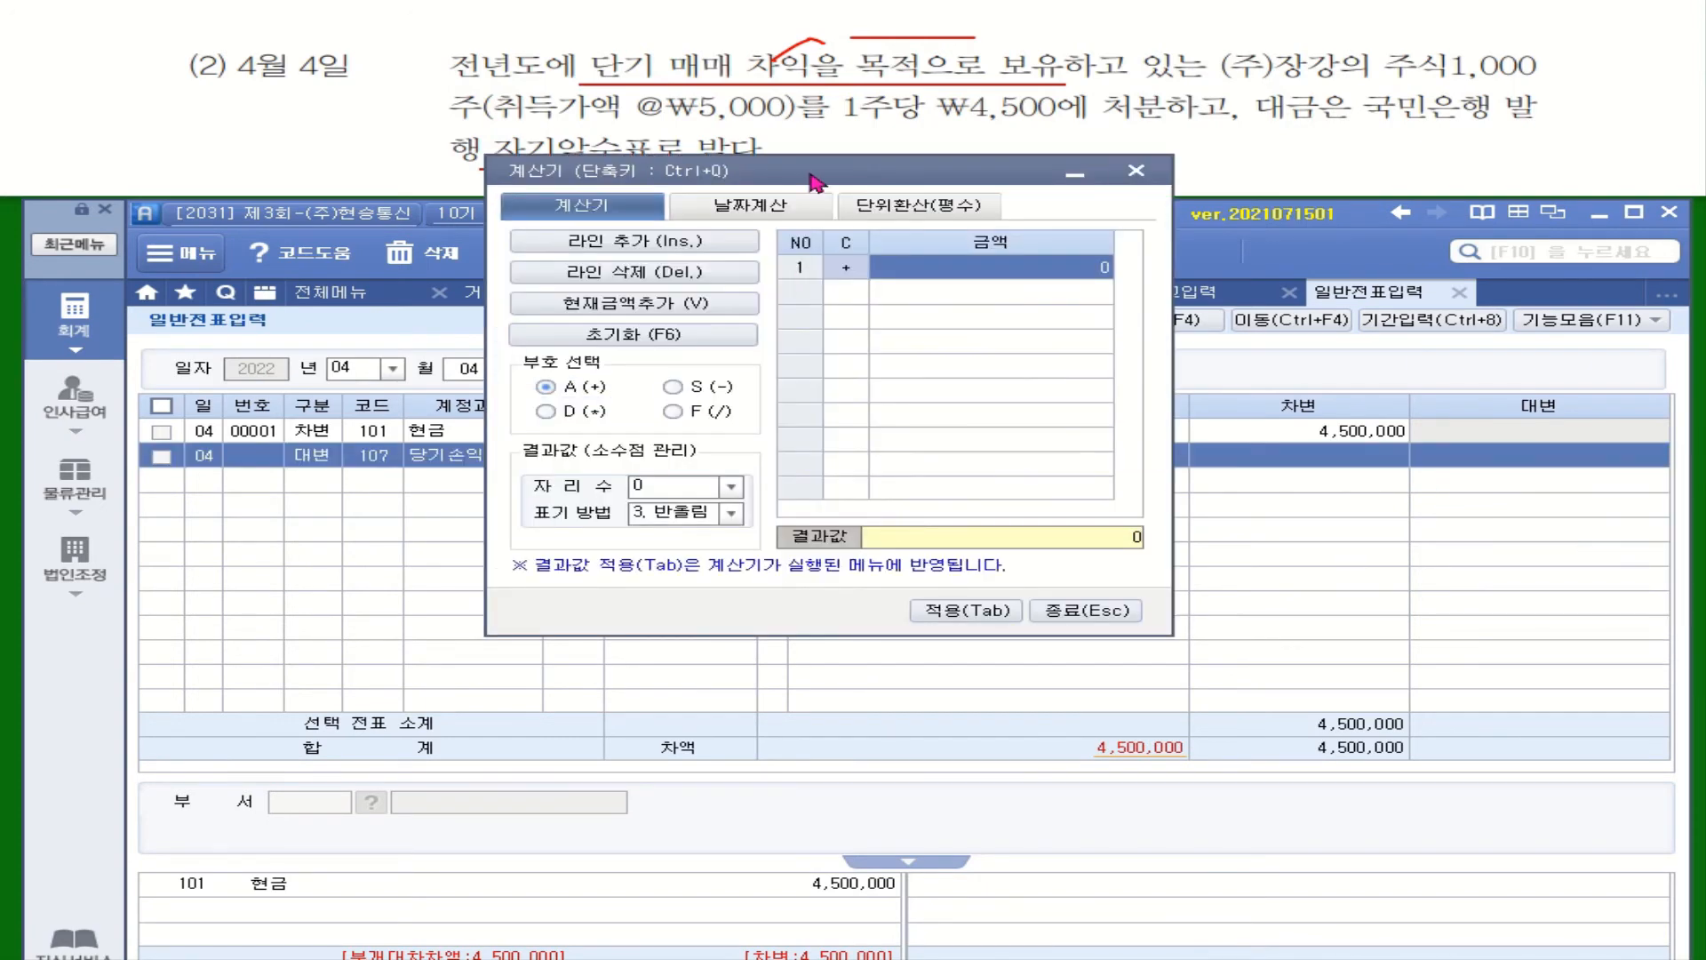
pyautogui.moveTo(813, 178); pyautogui.dragTo(818, 474)
pyautogui.write('1000')
pyautogui.press('Return')
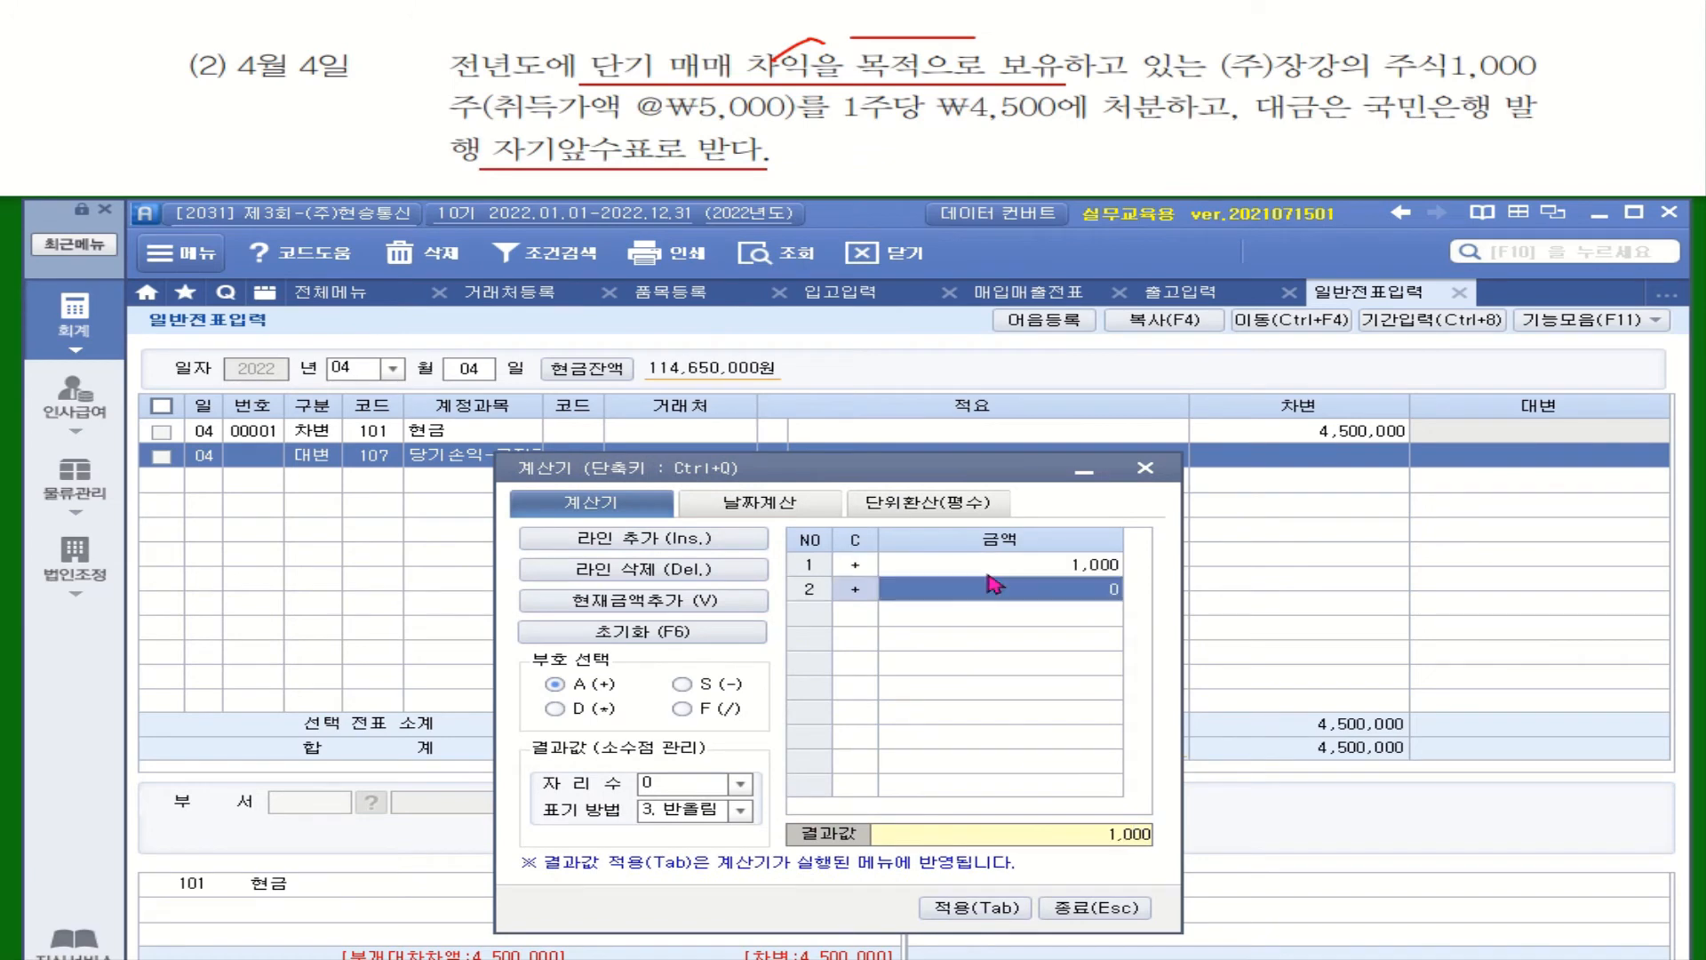
pyautogui.click(593, 710)
pyautogui.write('5000')
pyautogui.press('Return')
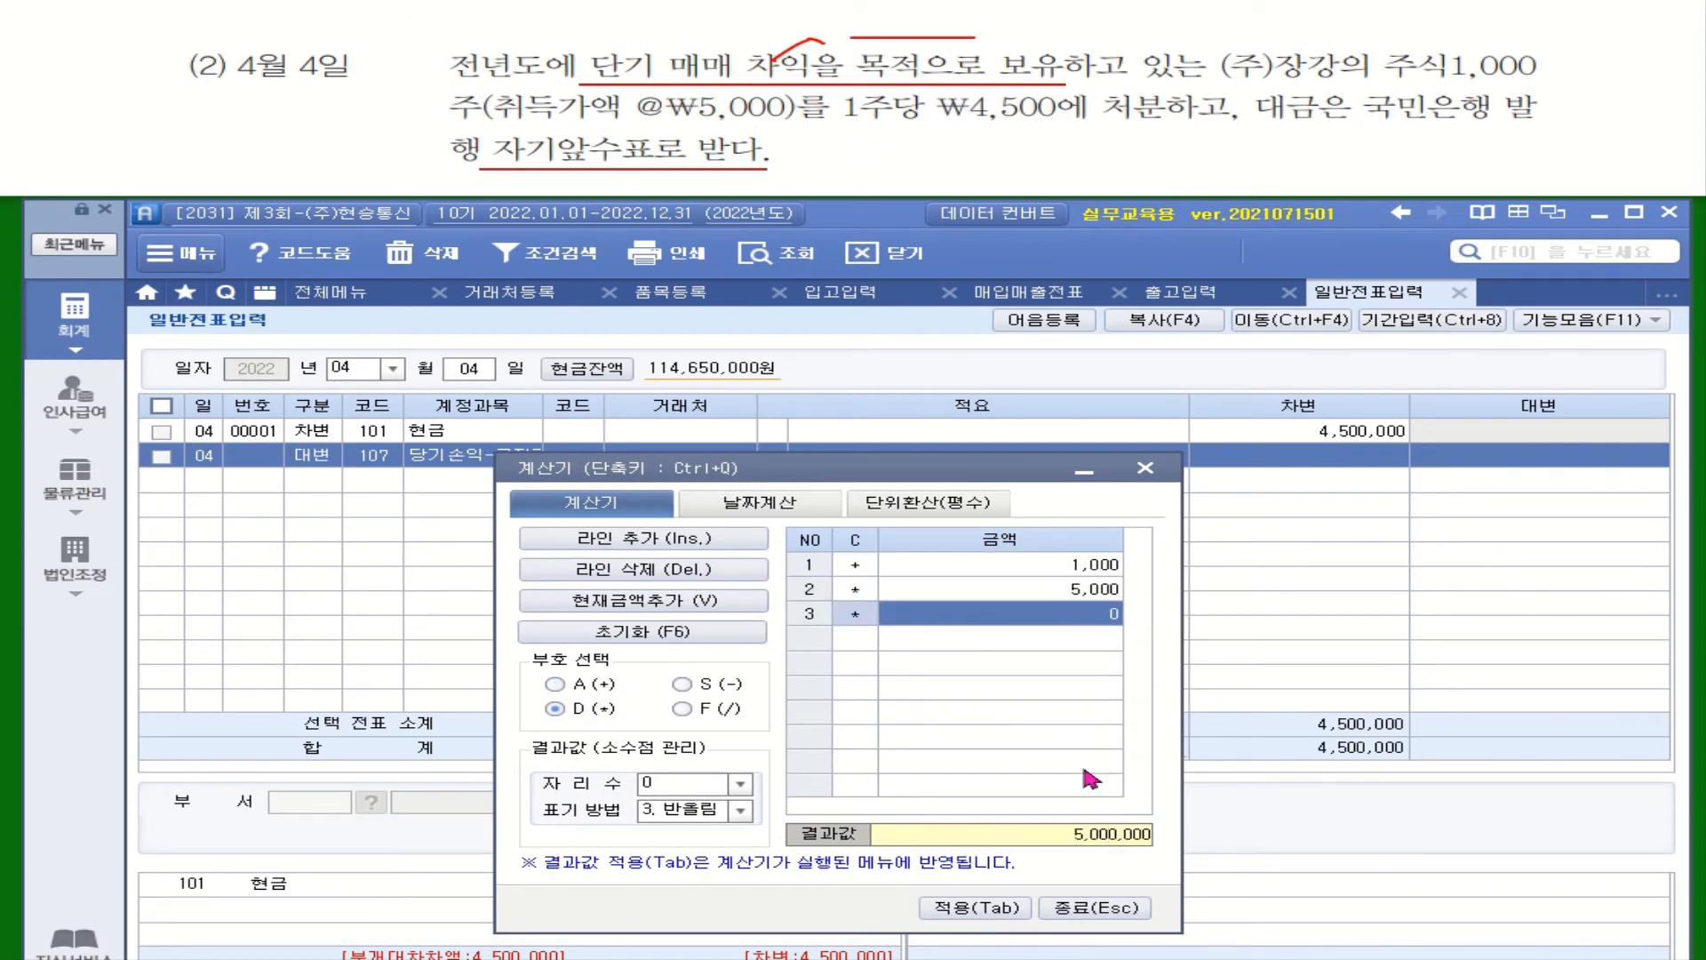
pyautogui.click(977, 906)
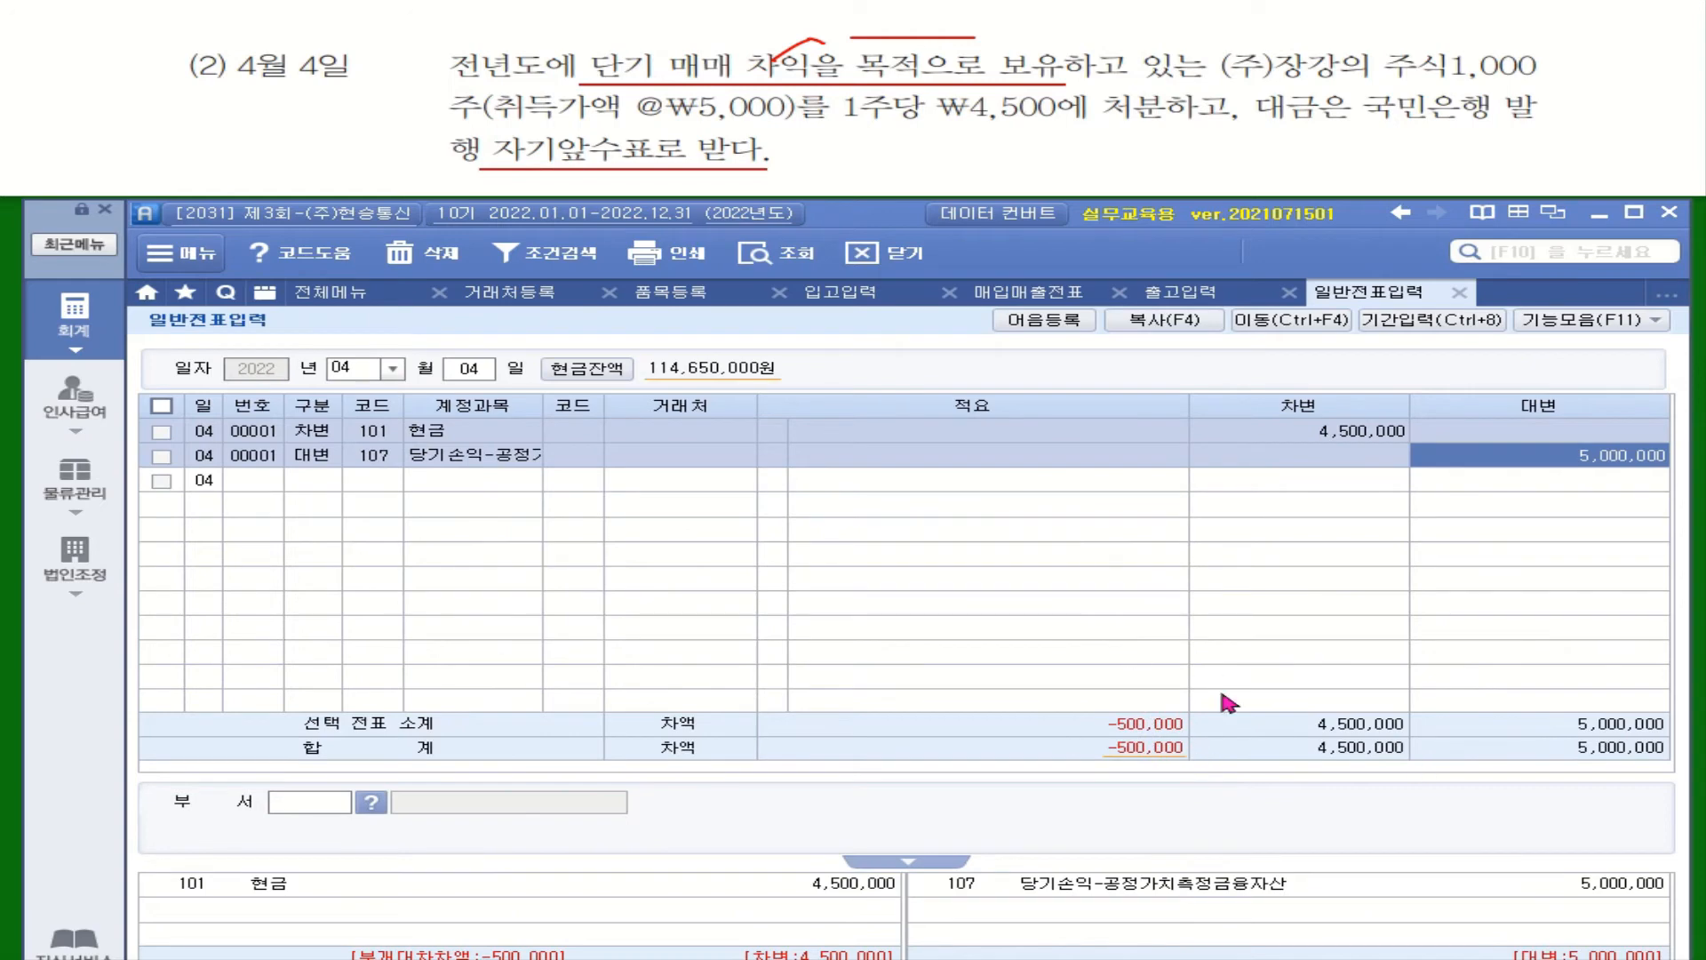
pyautogui.click(325, 482)
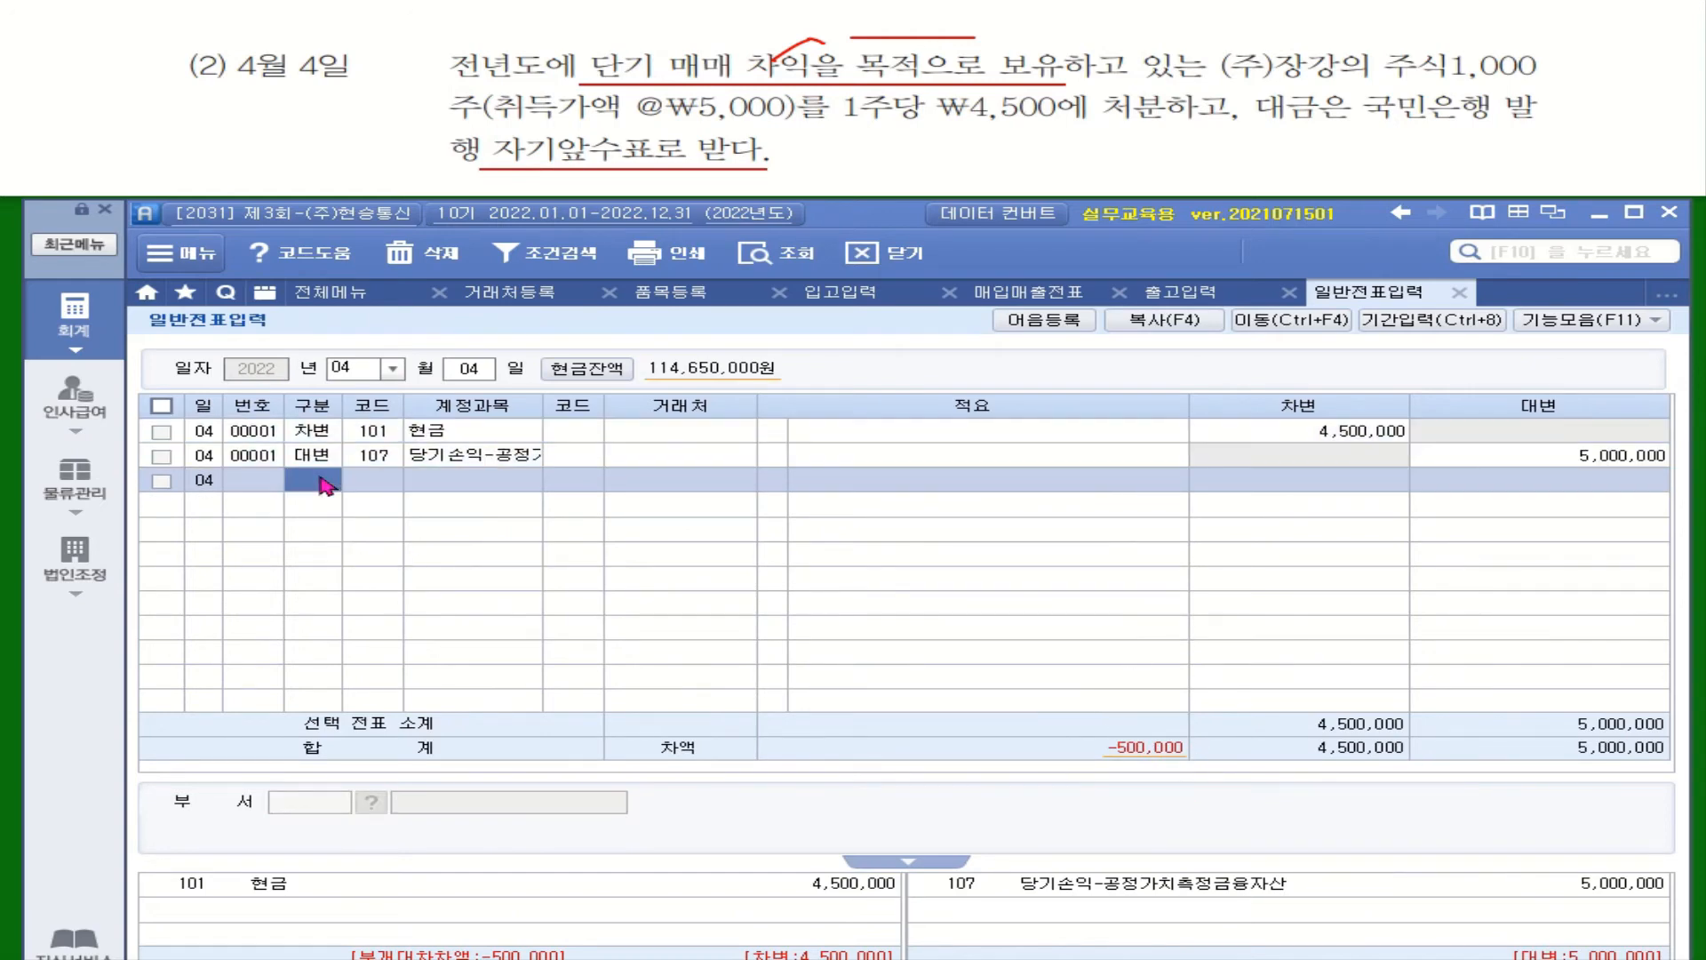
# Debit 938 당기손익-공정가치측정금융자산처분손실 500,000 on a third line to balance the voucher
pyautogui.write('3')
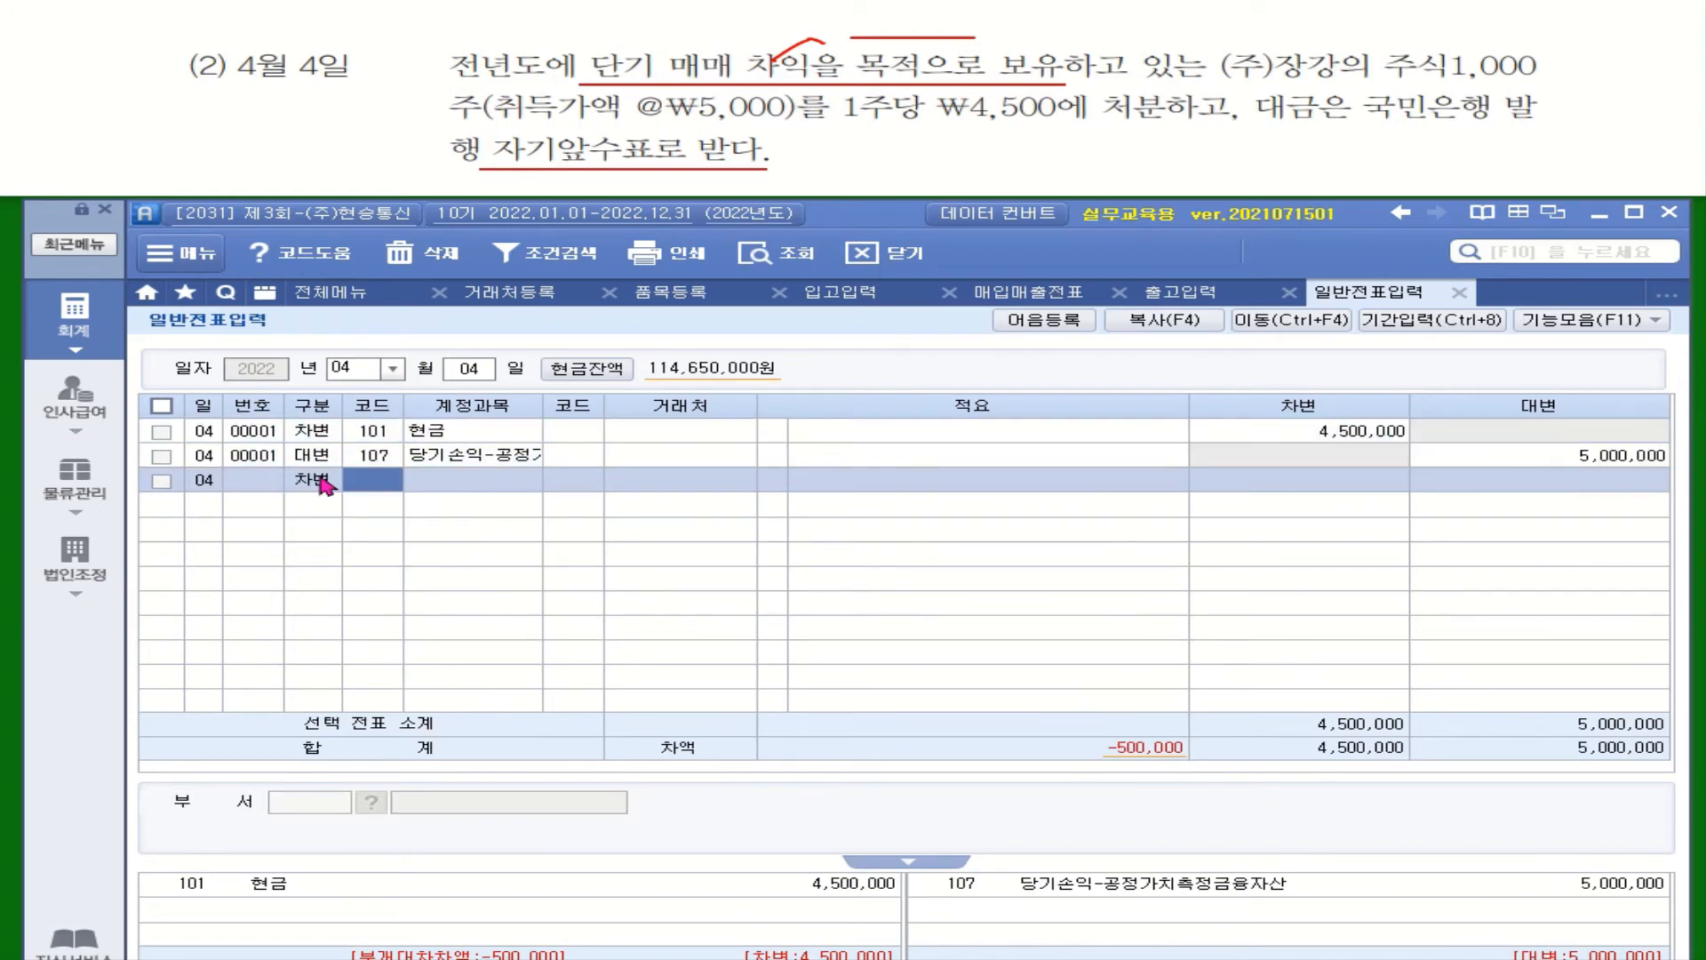
pyautogui.write('당ㄱ')
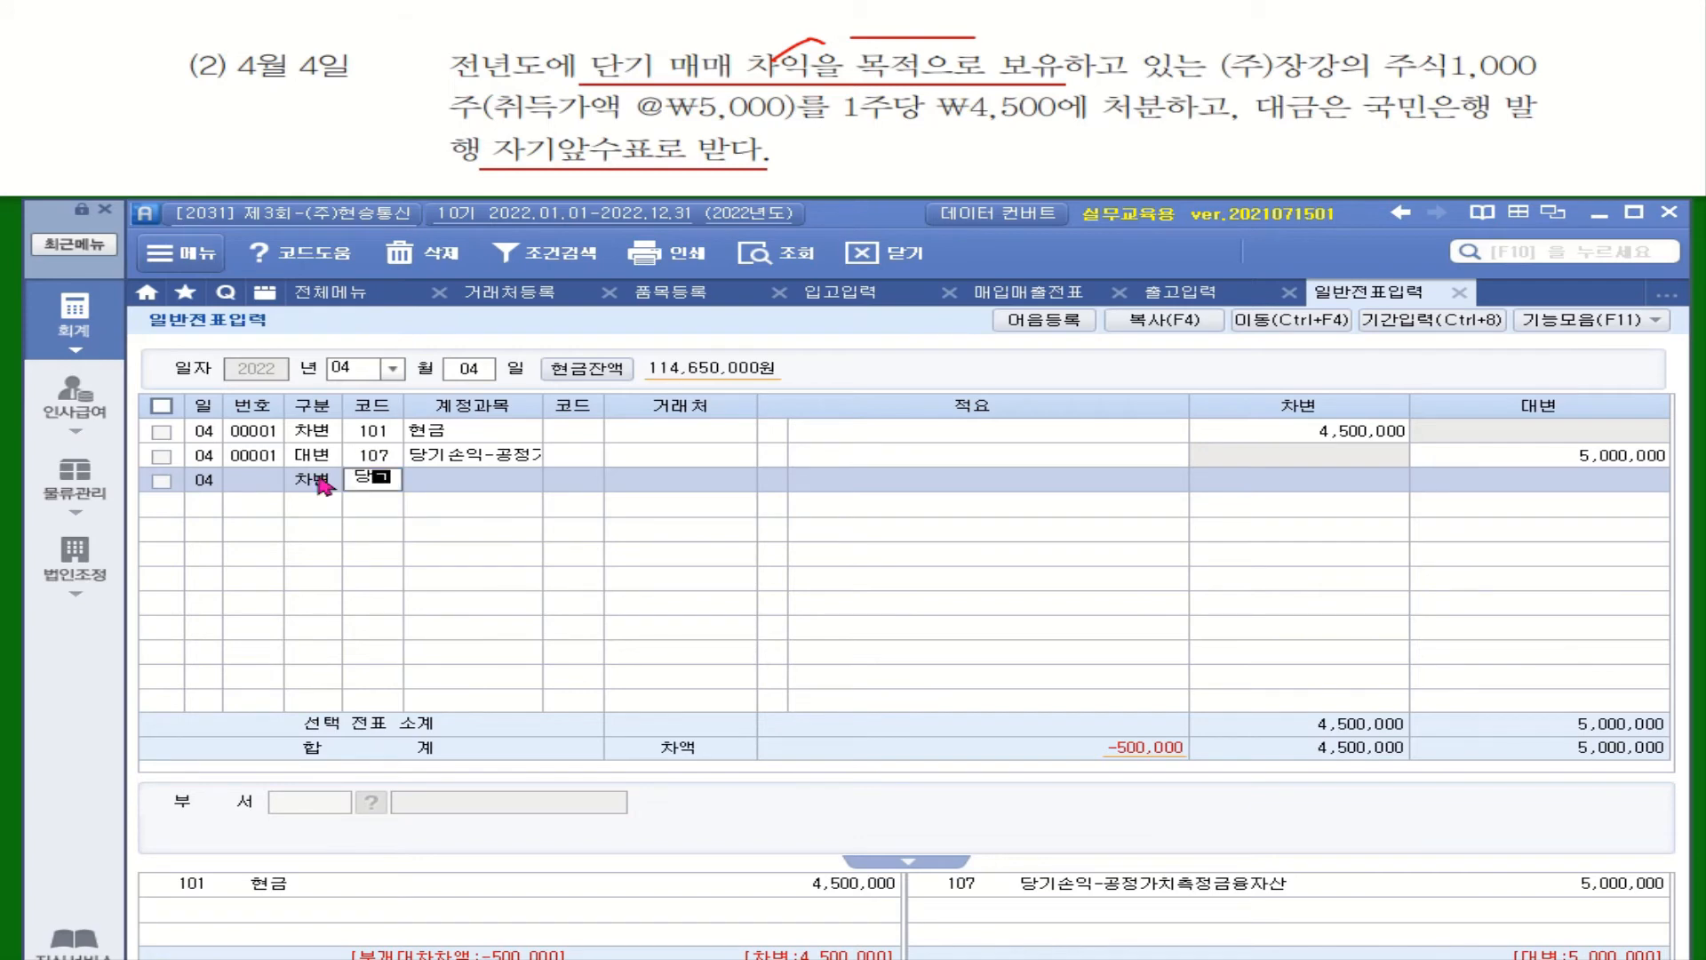
pyautogui.write('ㅣ')
pyautogui.press('Return')
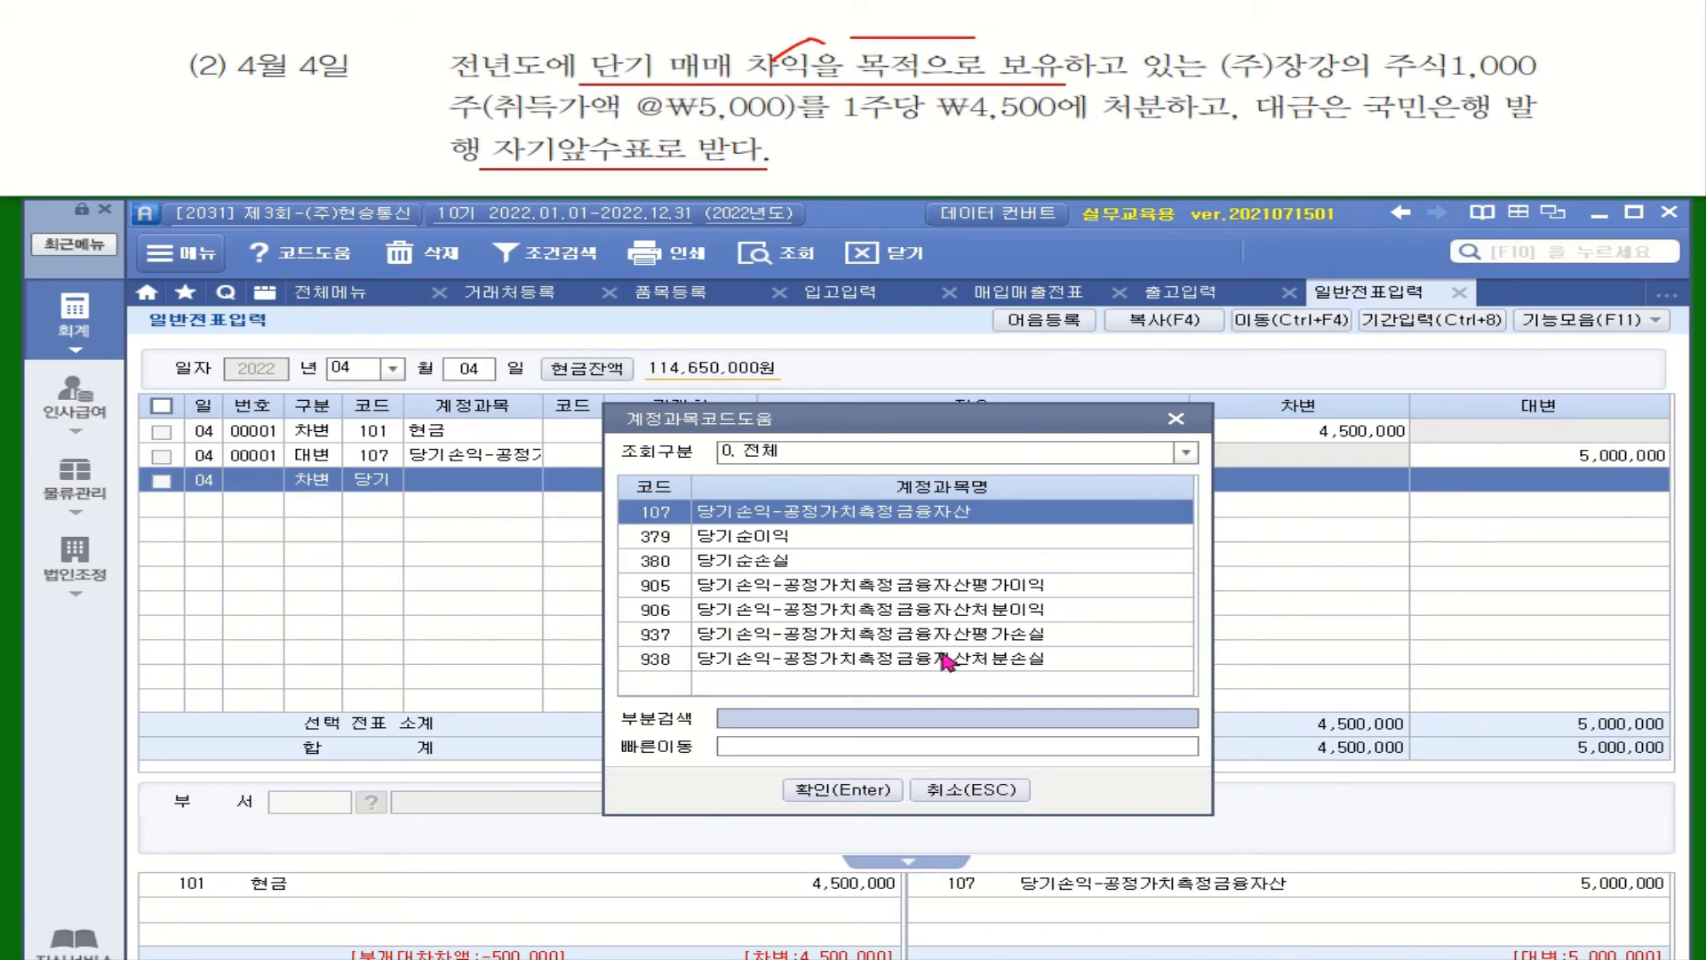
pyautogui.click(969, 659)
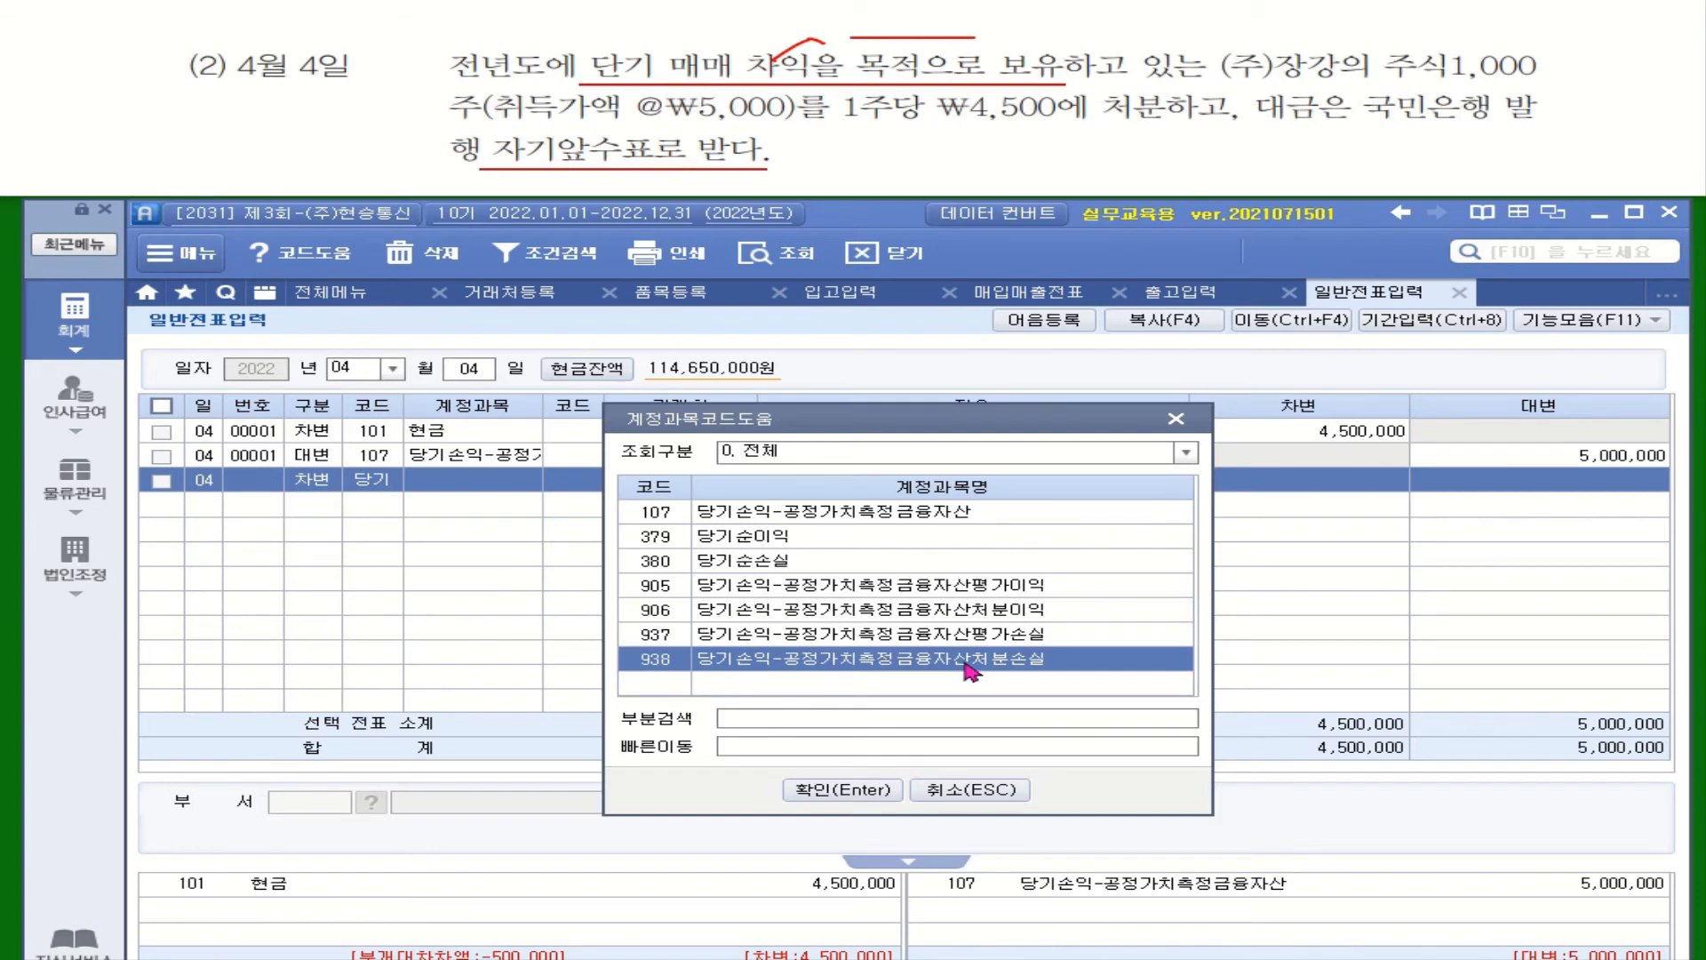
pyautogui.doubleClick(966, 662)
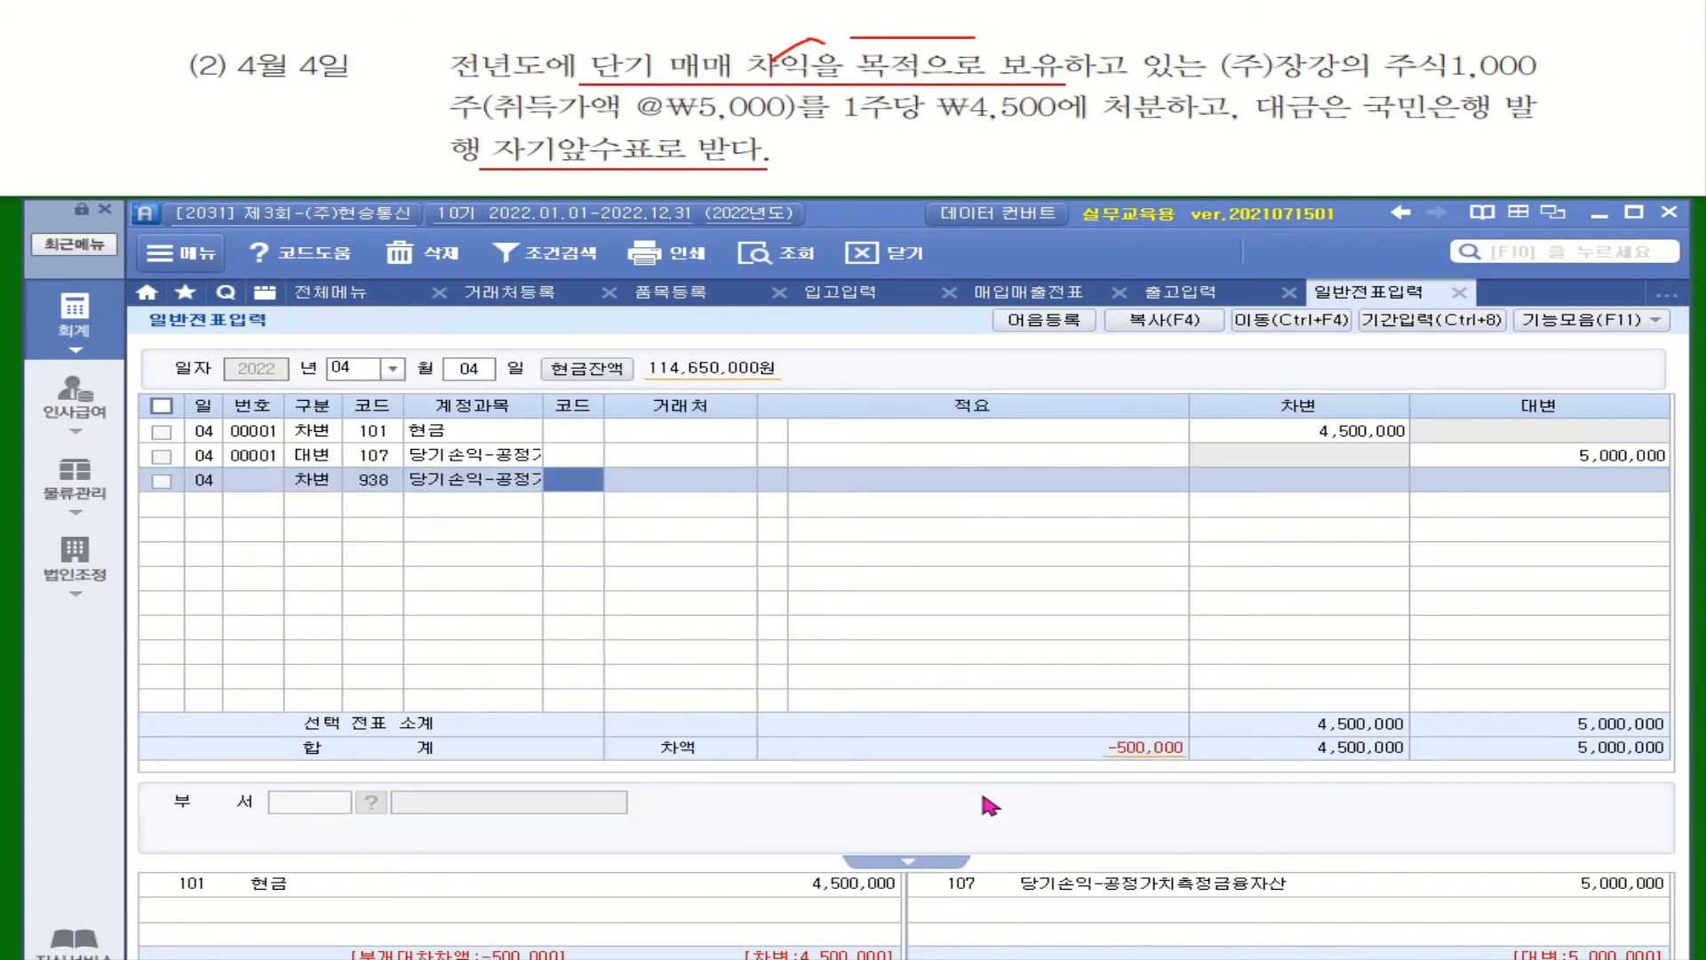
pyautogui.press('Return')
pyautogui.press('Return')
pyautogui.press('Return')
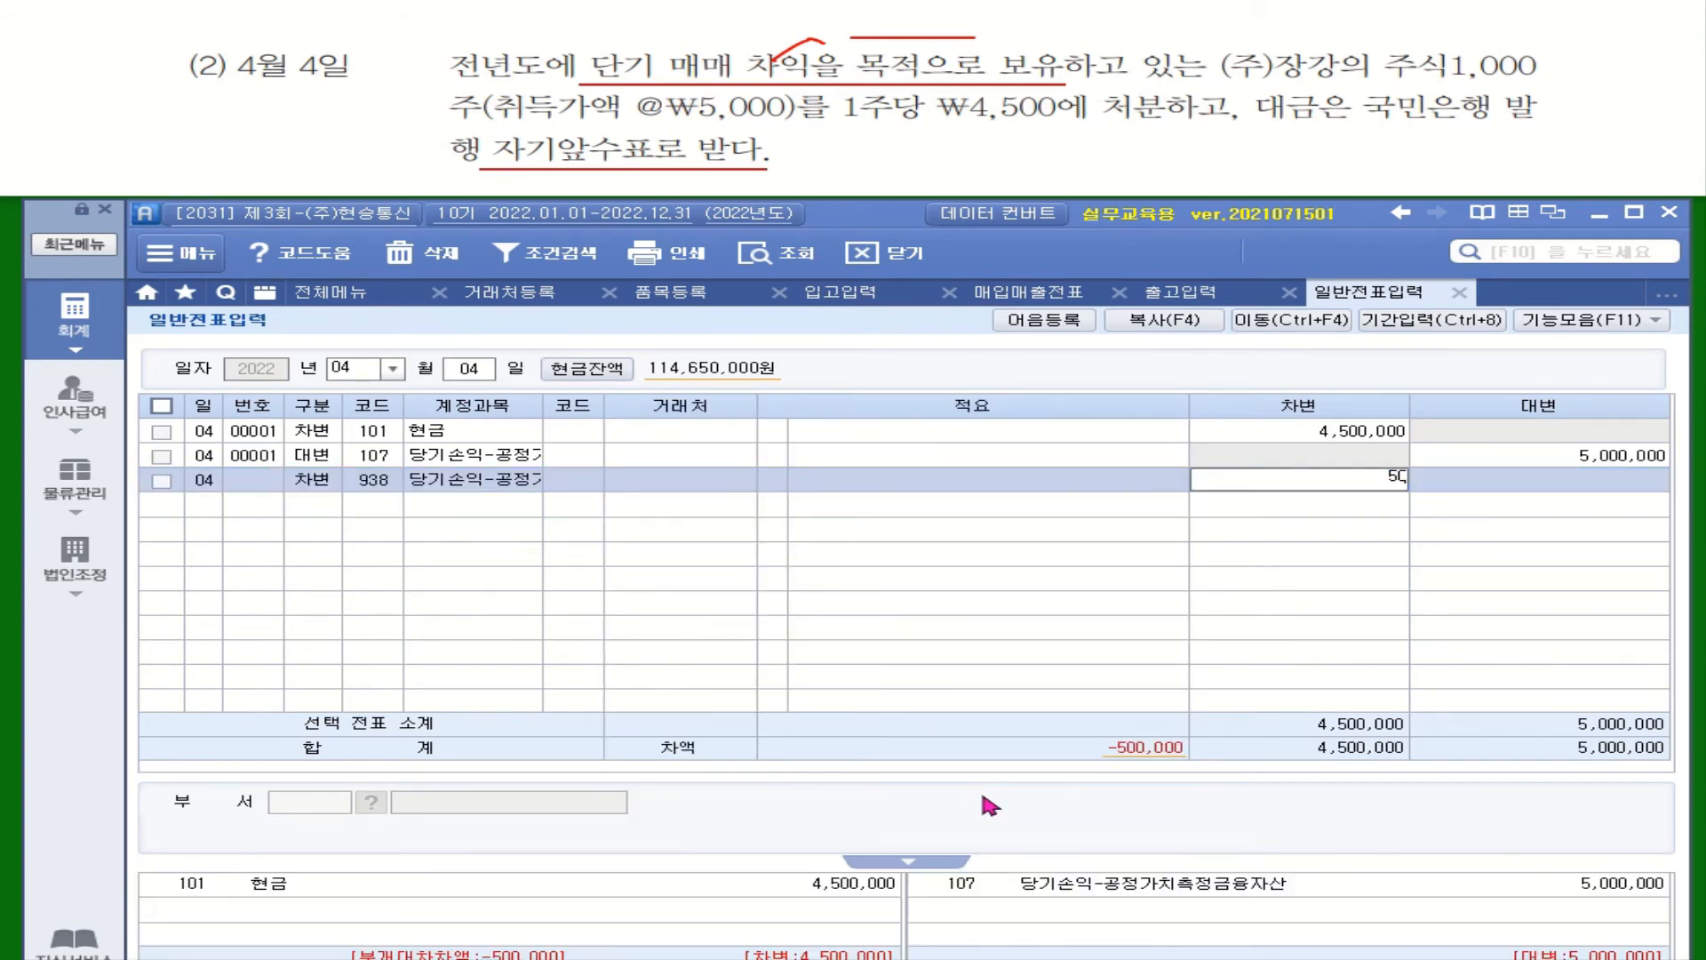
pyautogui.press('Return')
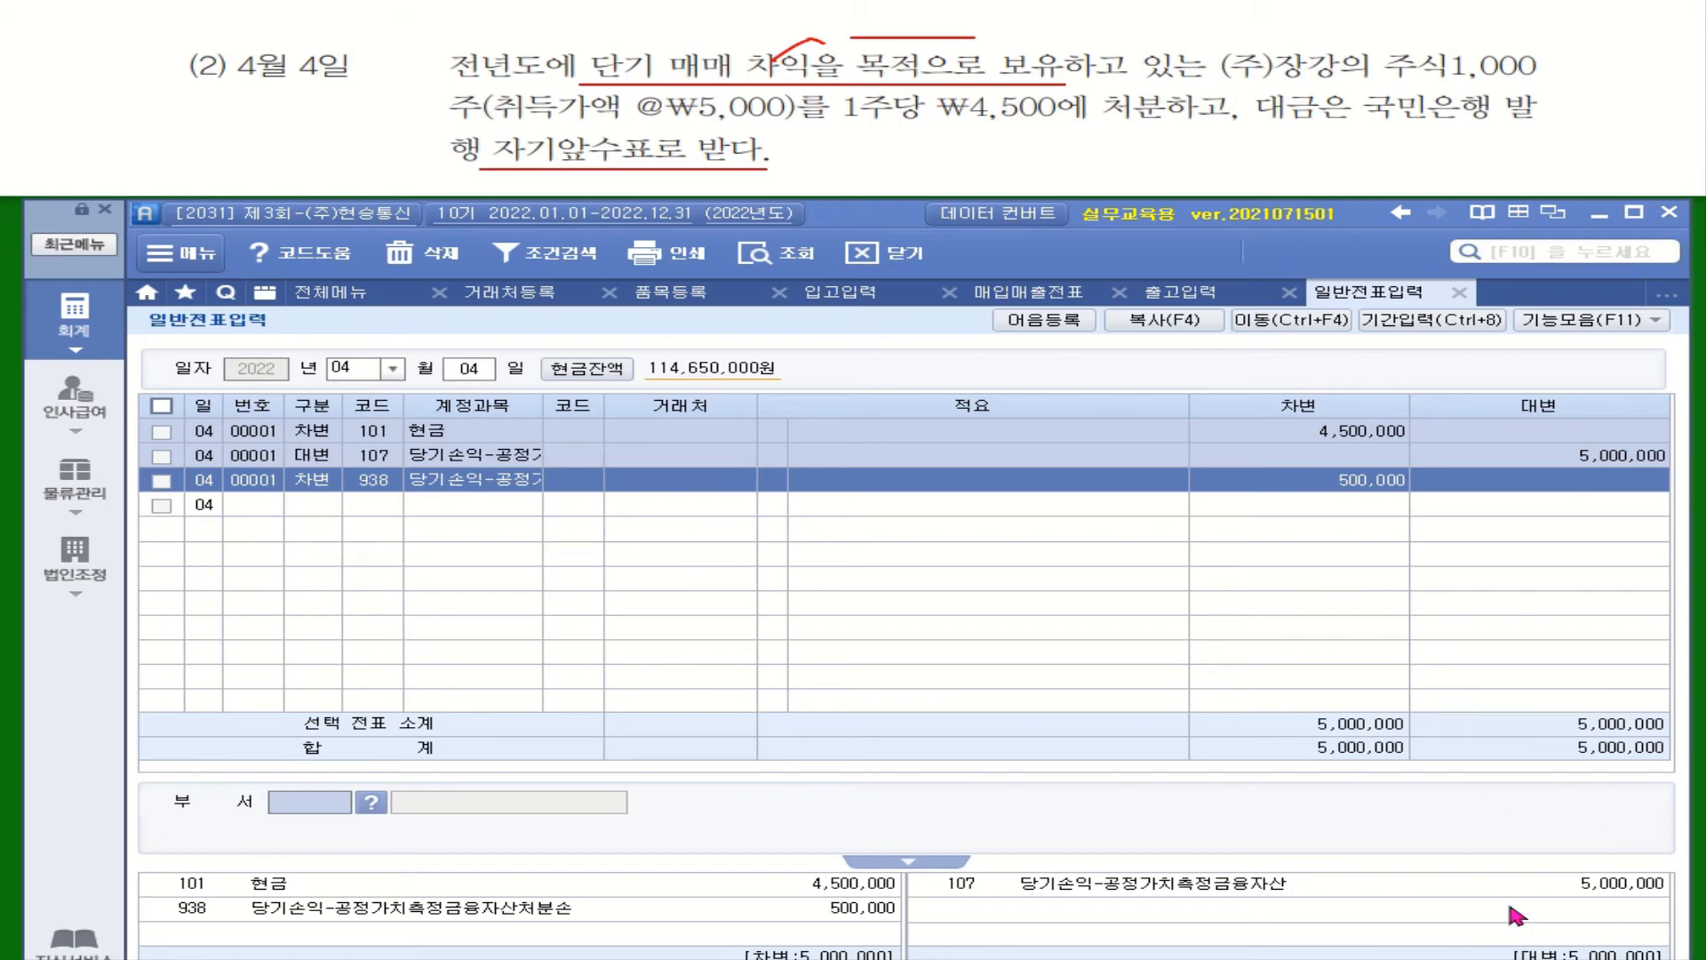
# Use 분개조정 to move the 938 500,000 debit above the 107 credit line
pyautogui.click(322, 480)
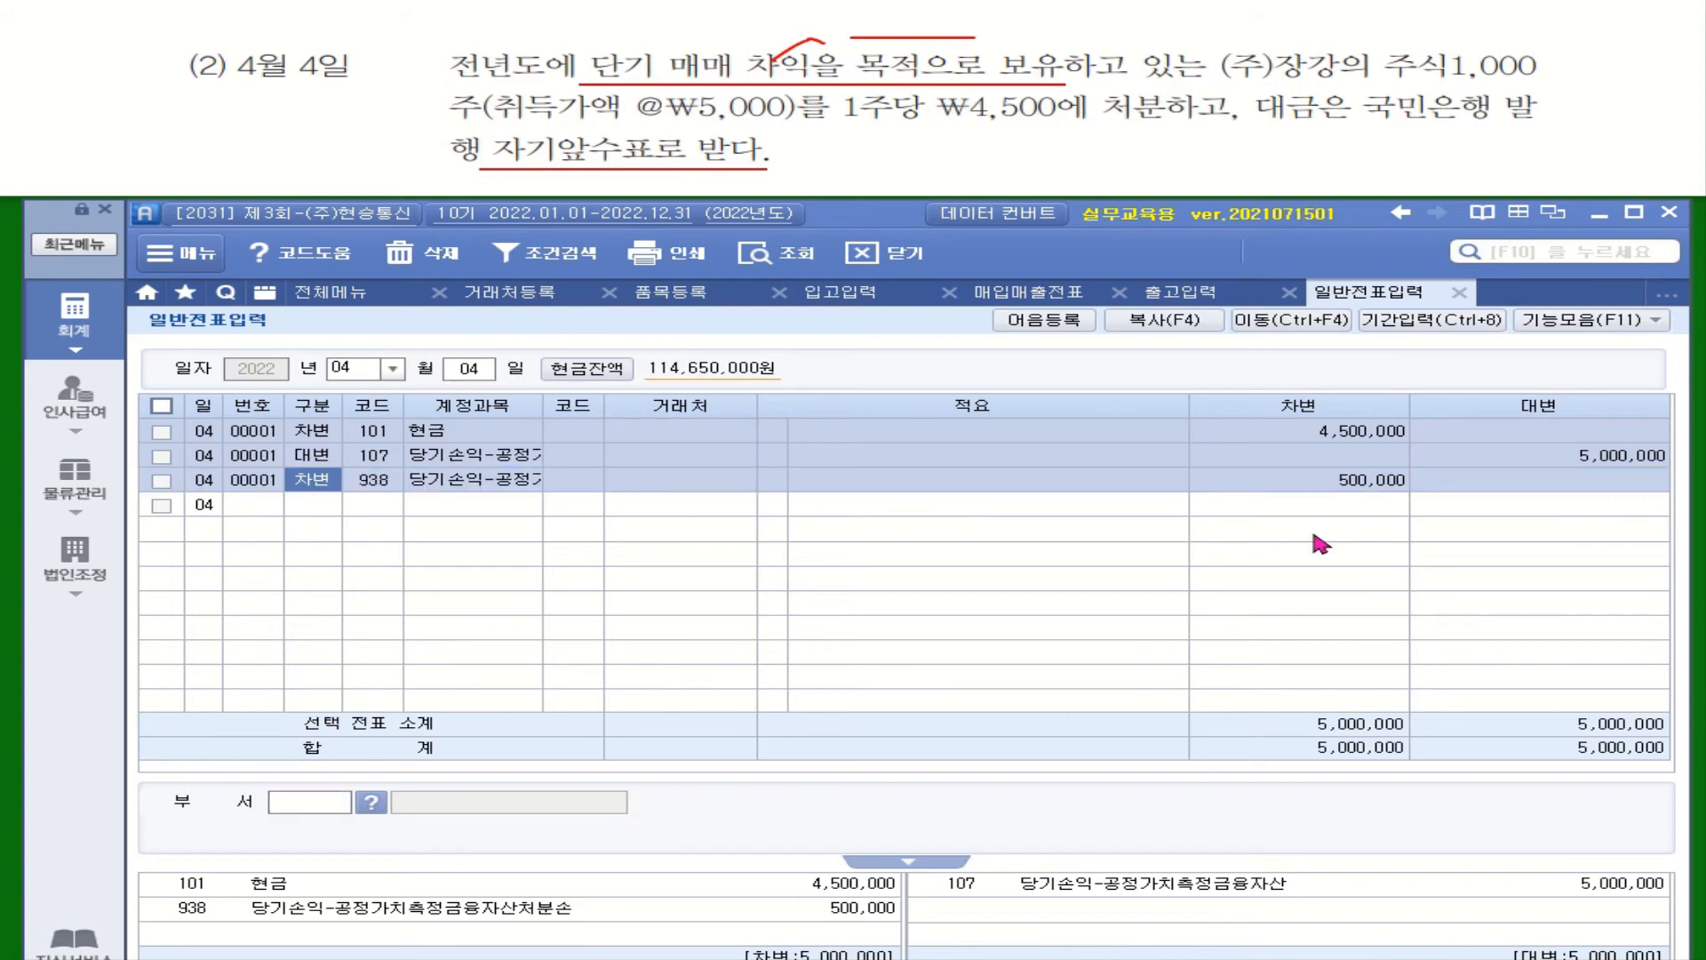
pyautogui.click(1599, 329)
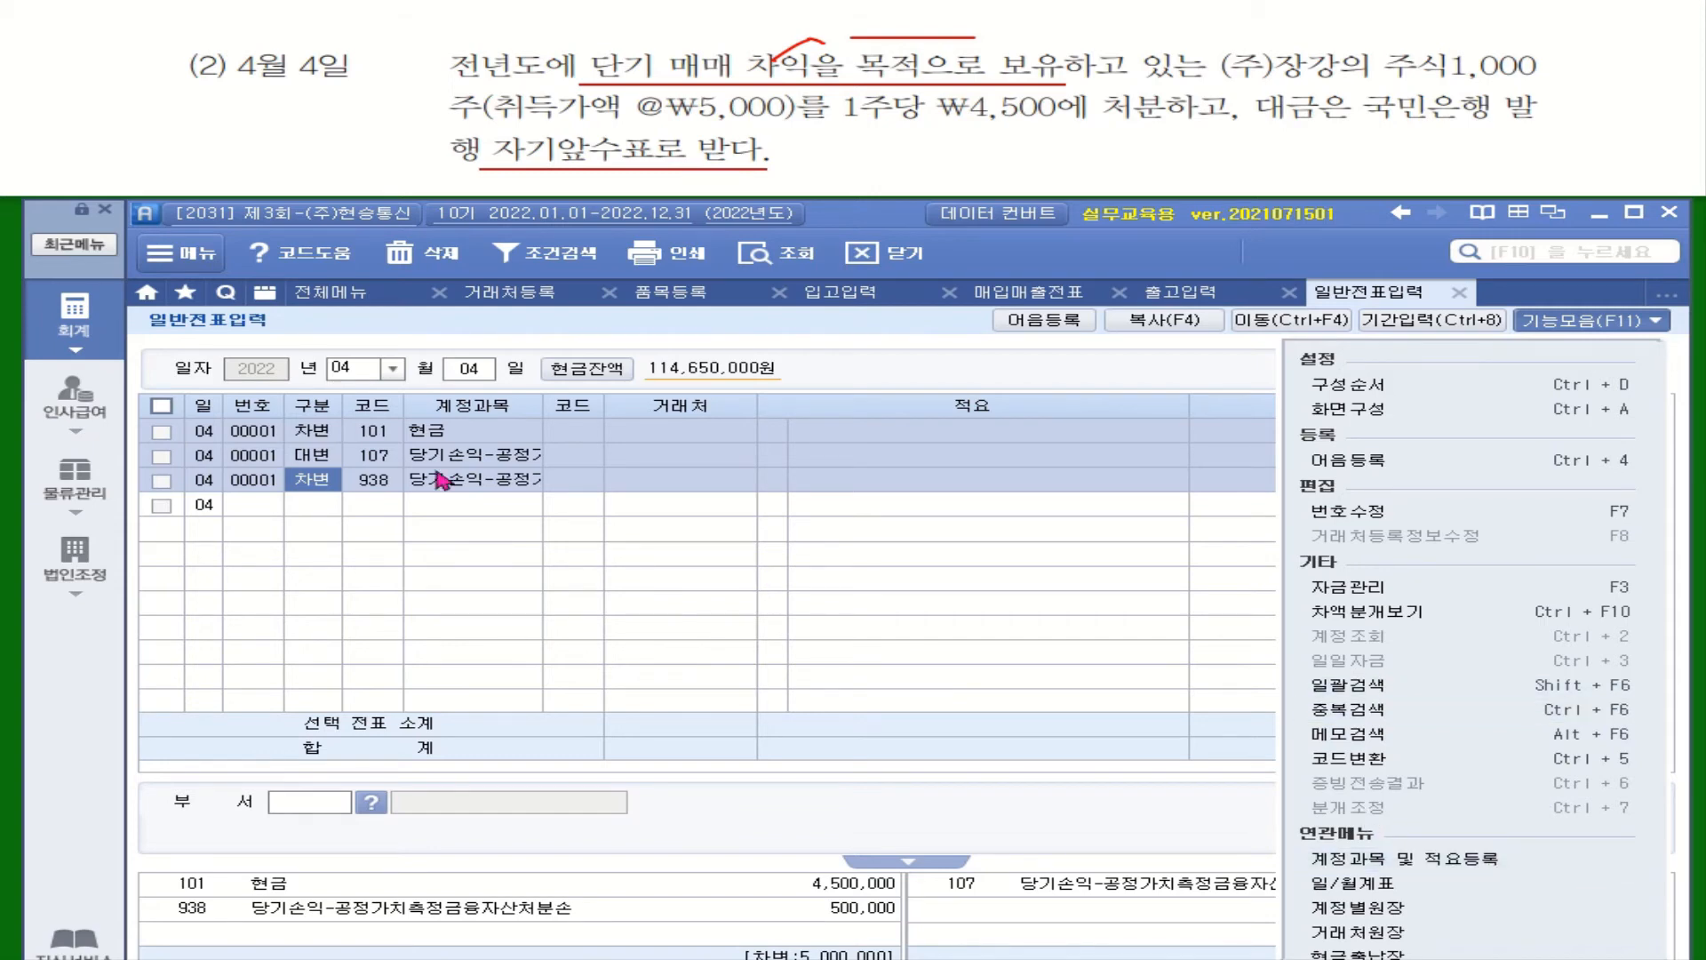
pyautogui.click(338, 457)
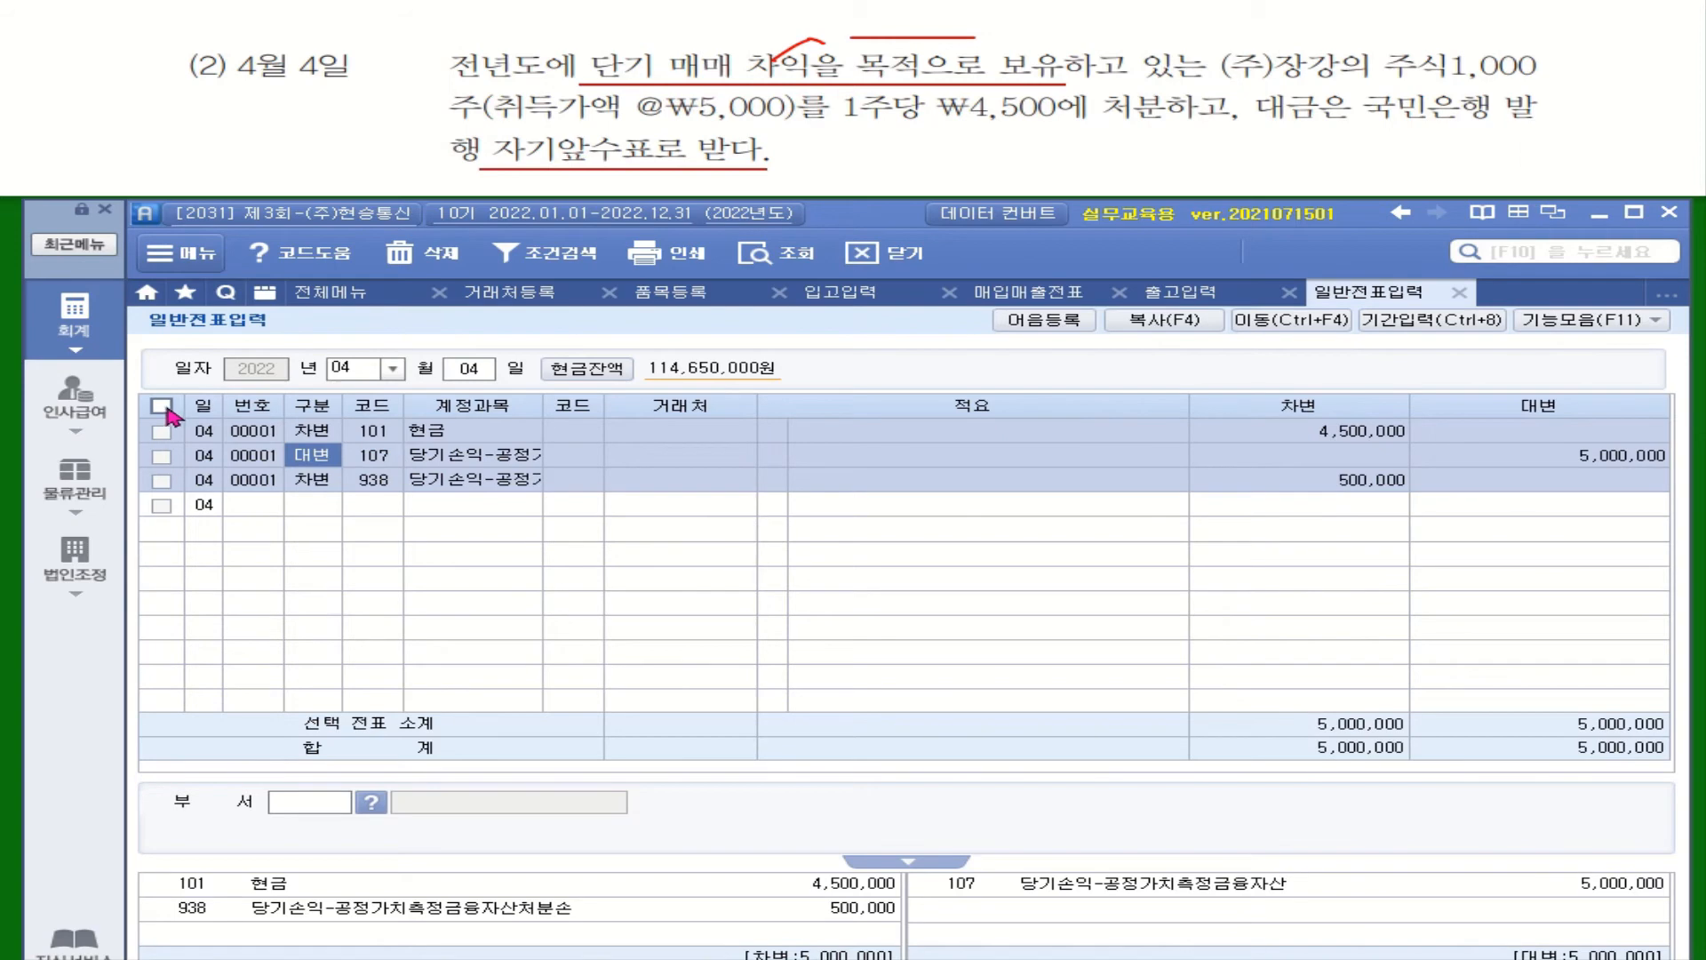
pyautogui.click(161, 406)
pyautogui.click(1600, 322)
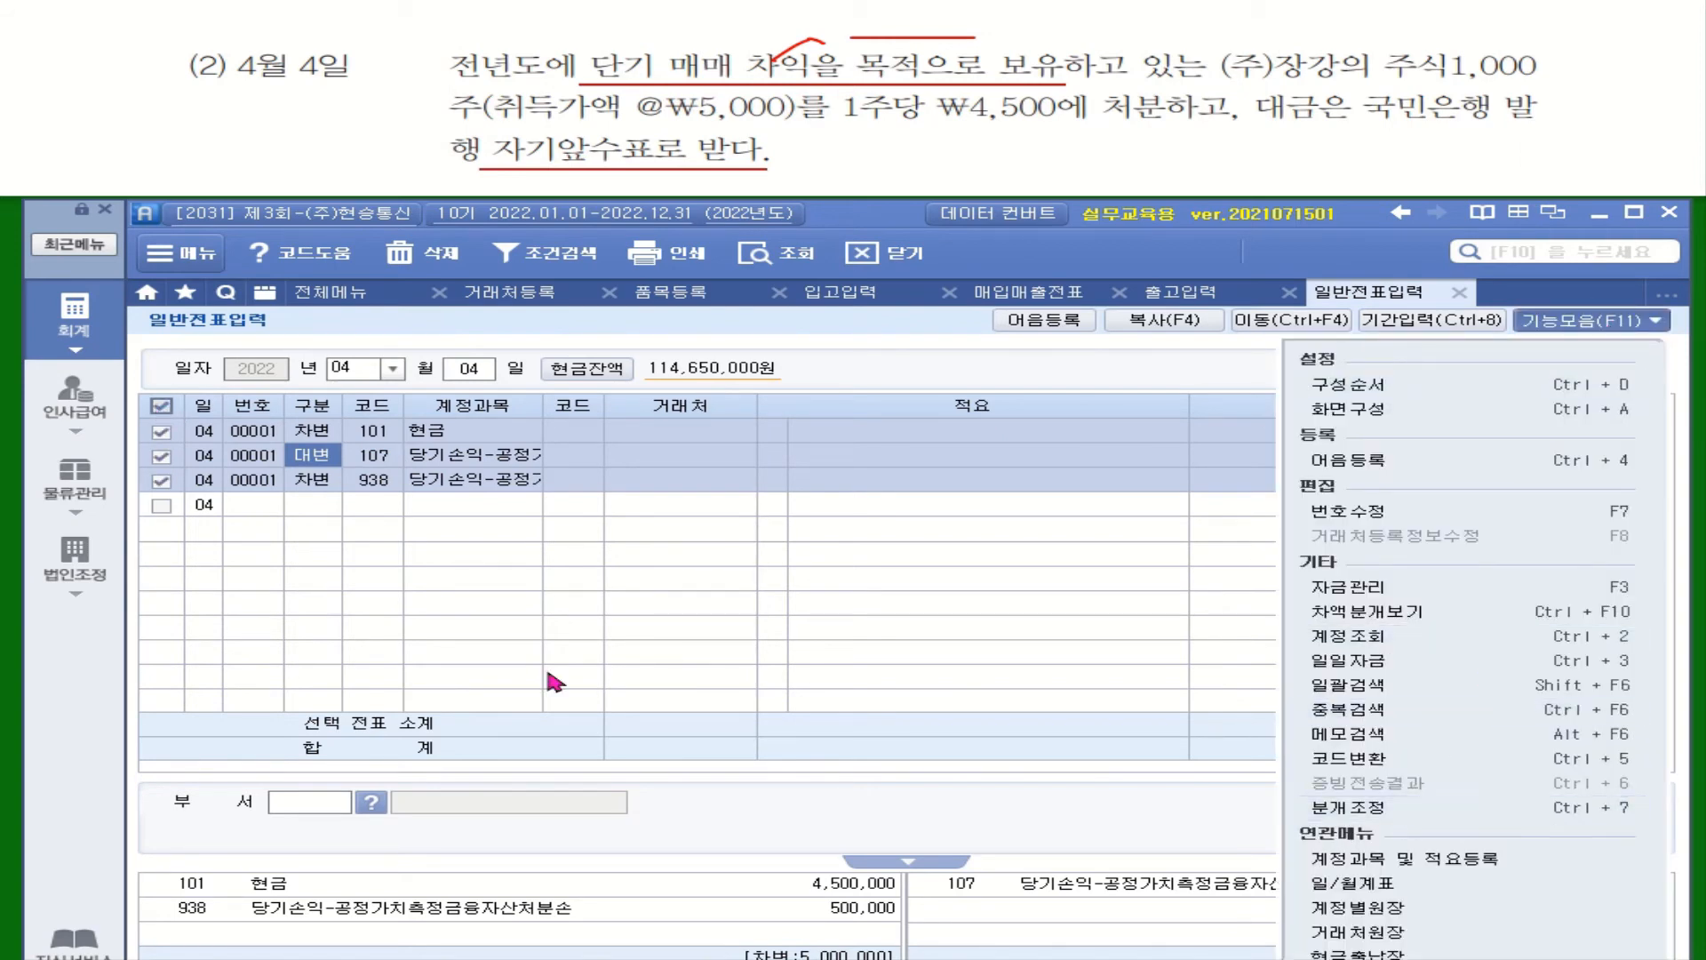
pyautogui.click(1376, 808)
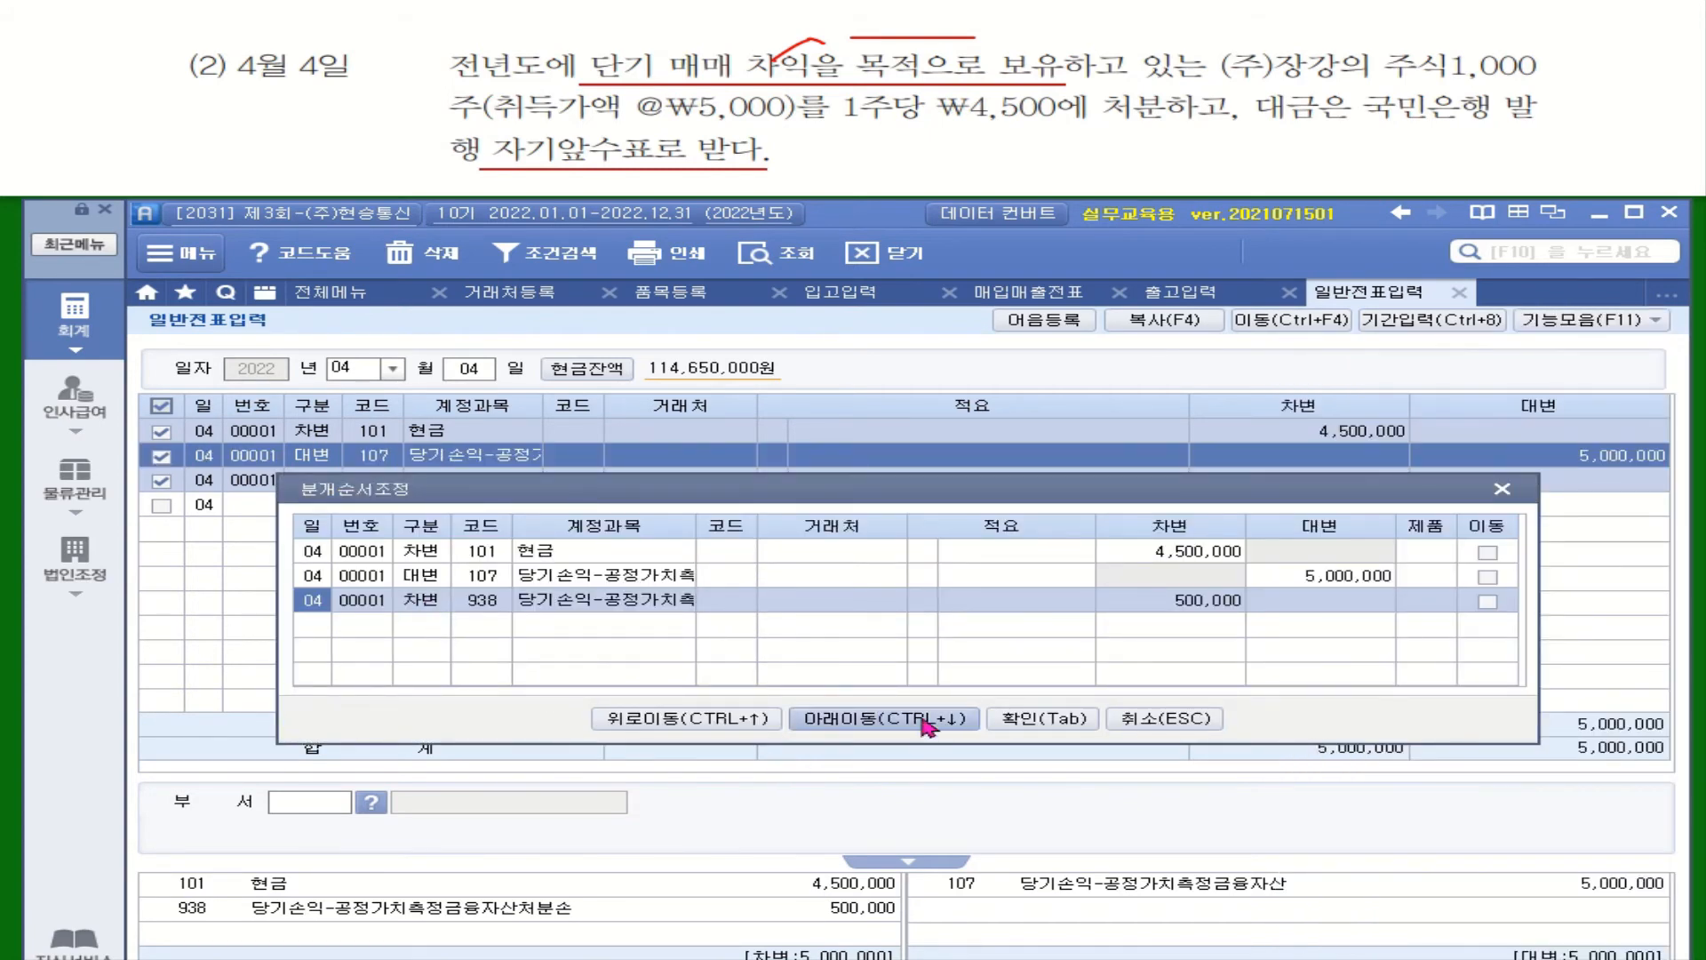
pyautogui.click(746, 722)
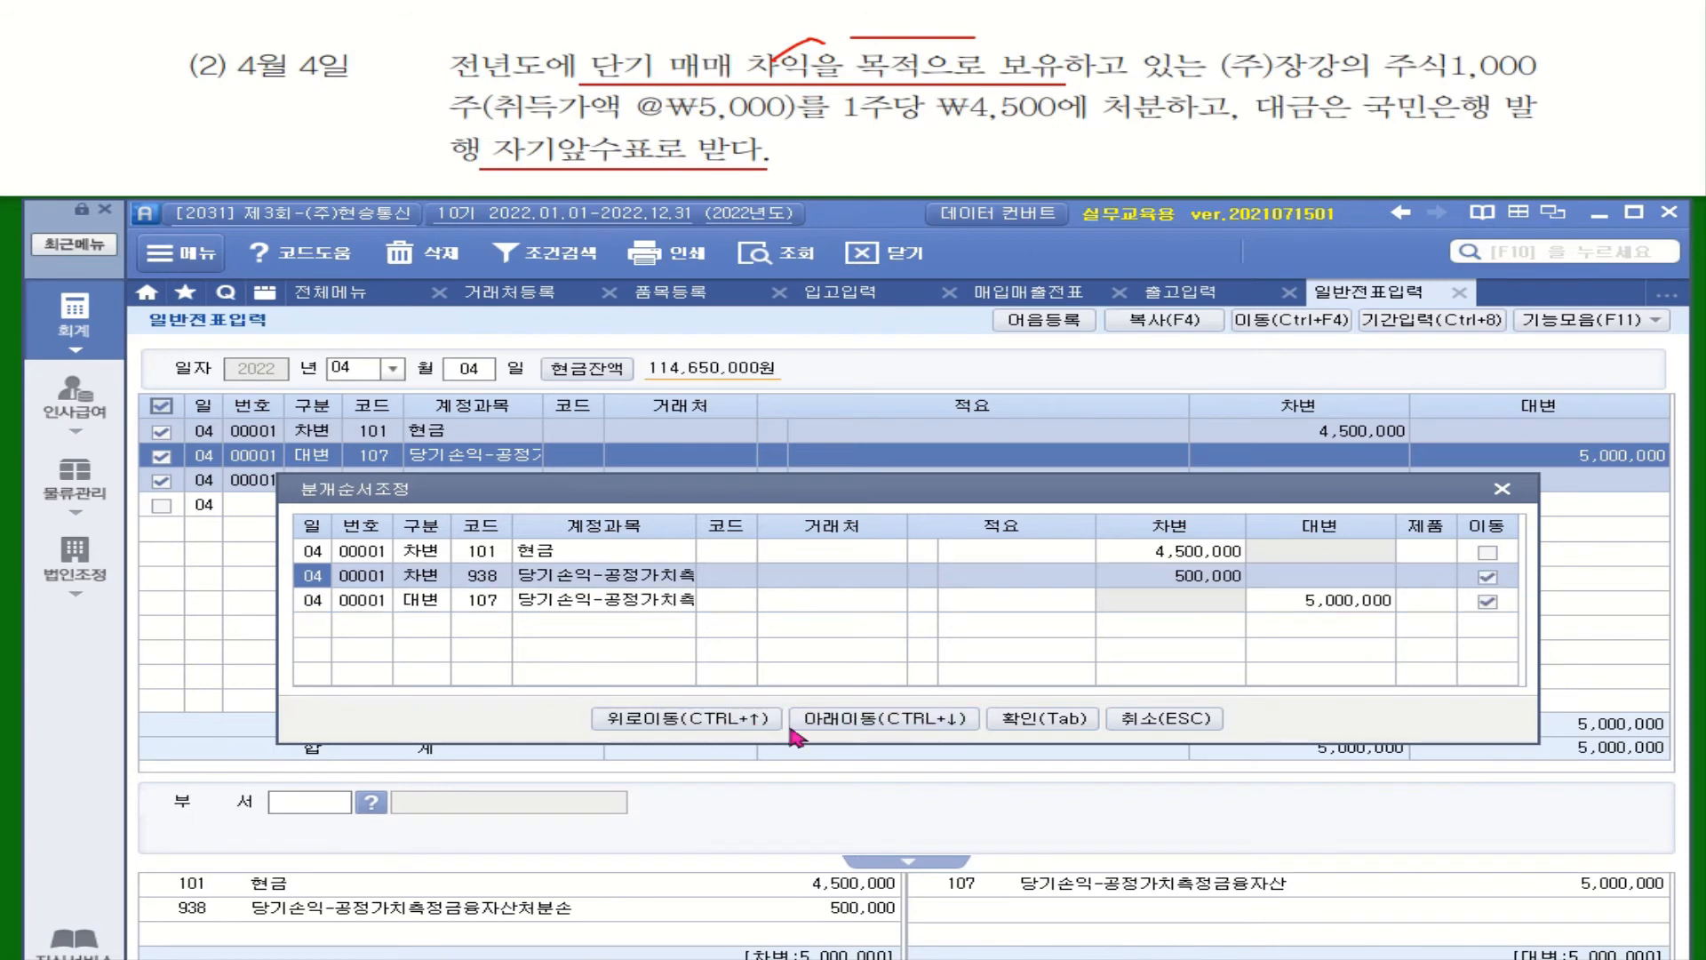
pyautogui.click(1045, 718)
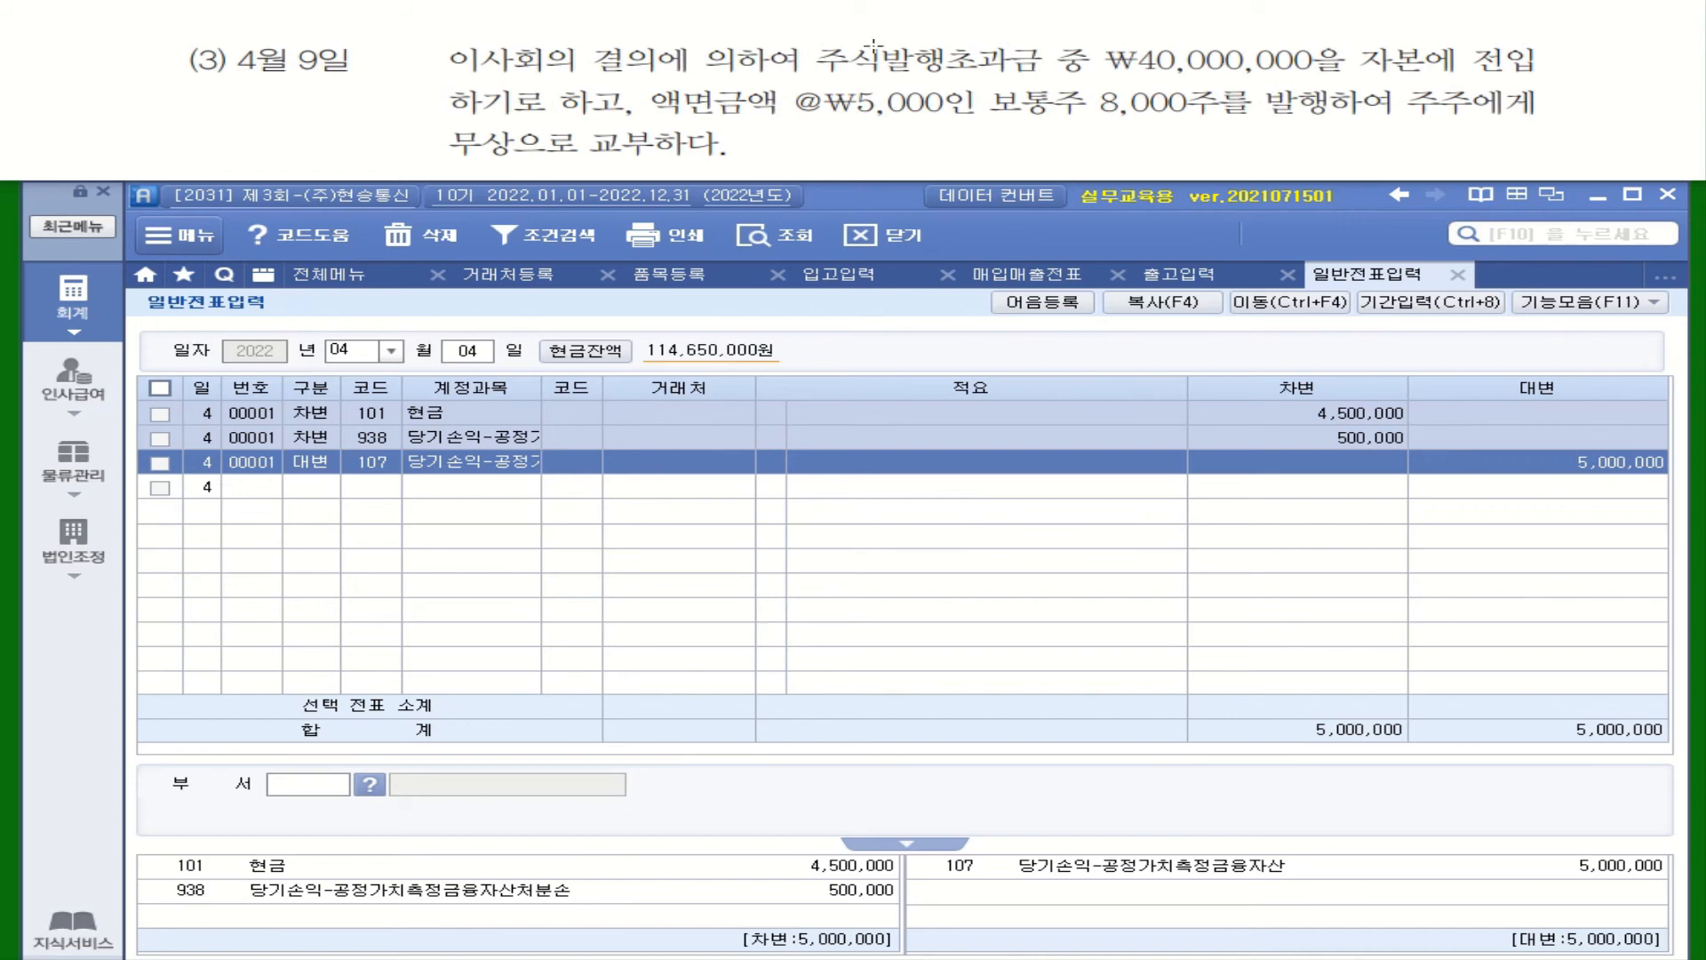
pyautogui.moveTo(818, 35)
pyautogui.mouseDown()
pyautogui.moveTo(820, 55)
pyautogui.moveTo(1125, 85)
pyautogui.moveTo(1345, 85)
pyautogui.moveTo(1459, 40)
pyautogui.mouseUp()
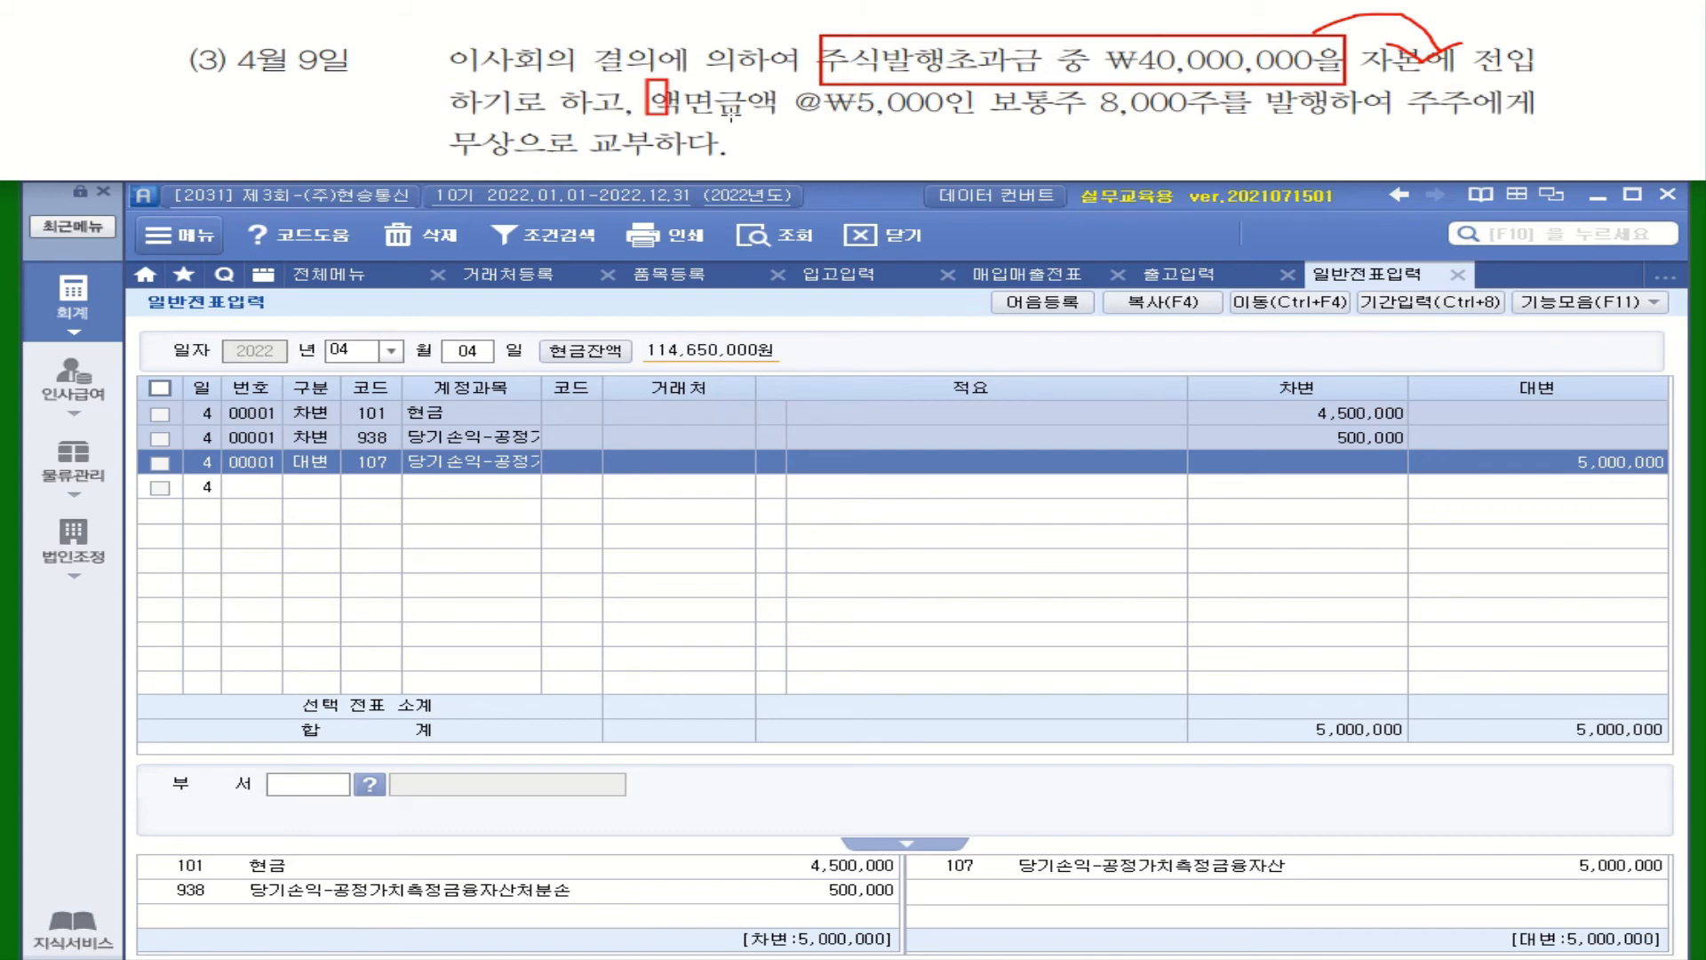
pyautogui.moveTo(646, 82); pyautogui.dragTo(1097, 124)
pyautogui.moveTo(1216, 121); pyautogui.dragTo(1339, 120)
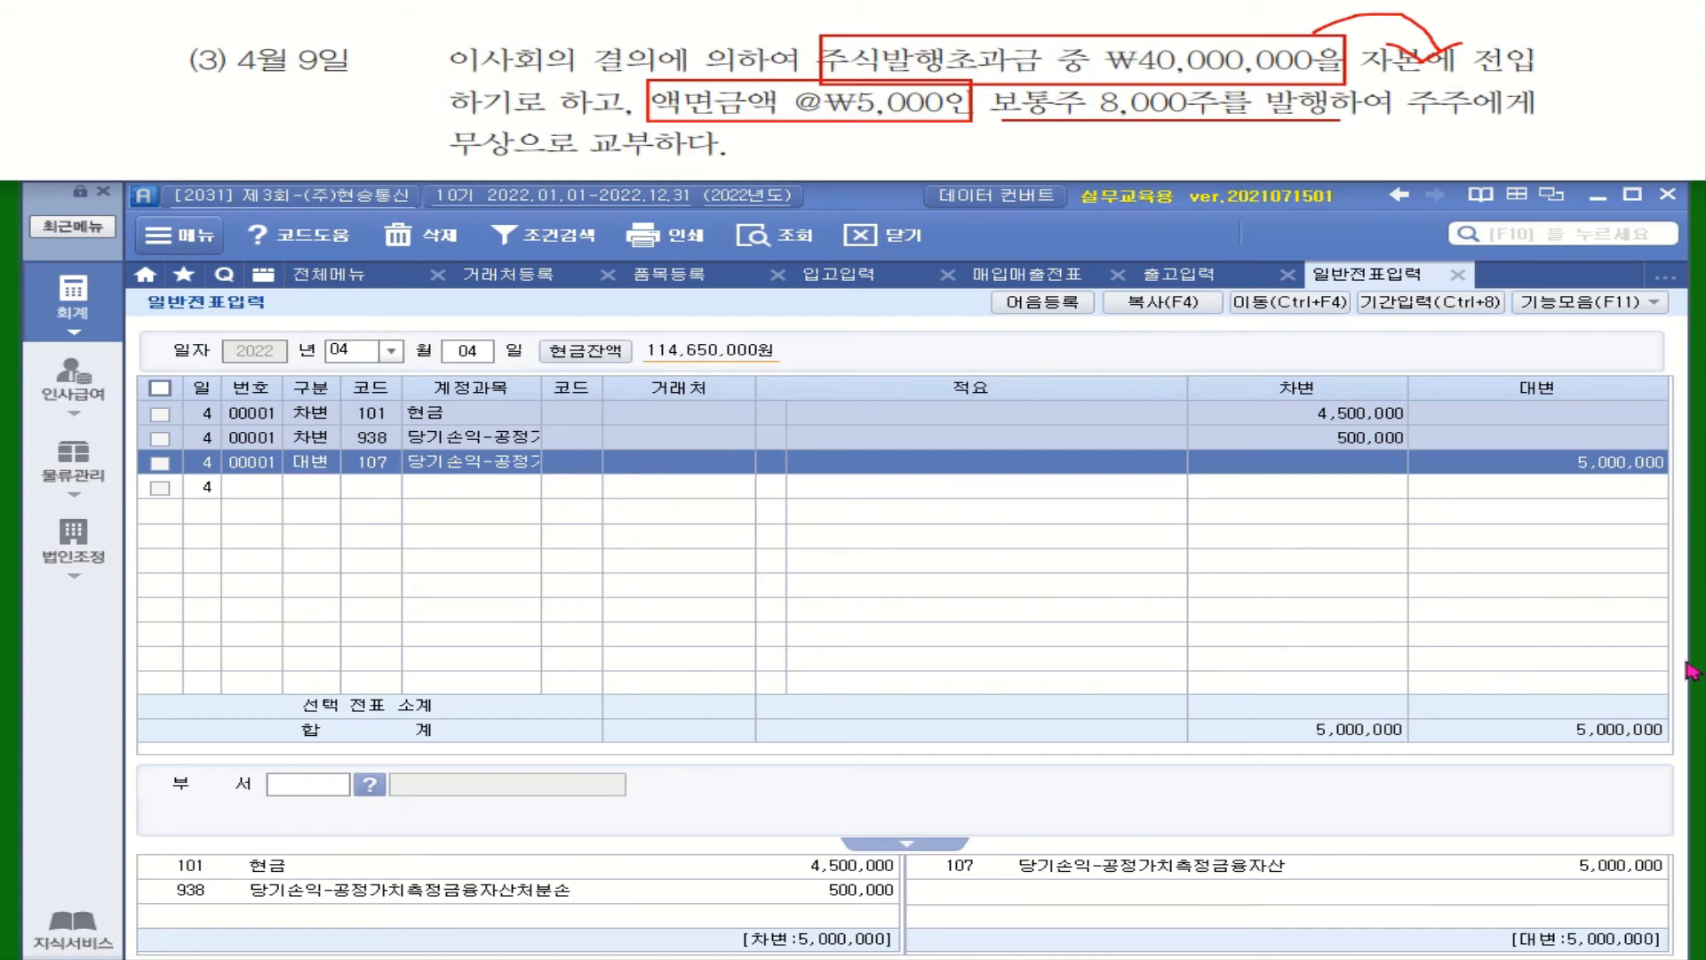
# Date the voucher April 9 and credit 331 보통주자본금 40,000,000
pyautogui.click(466, 352)
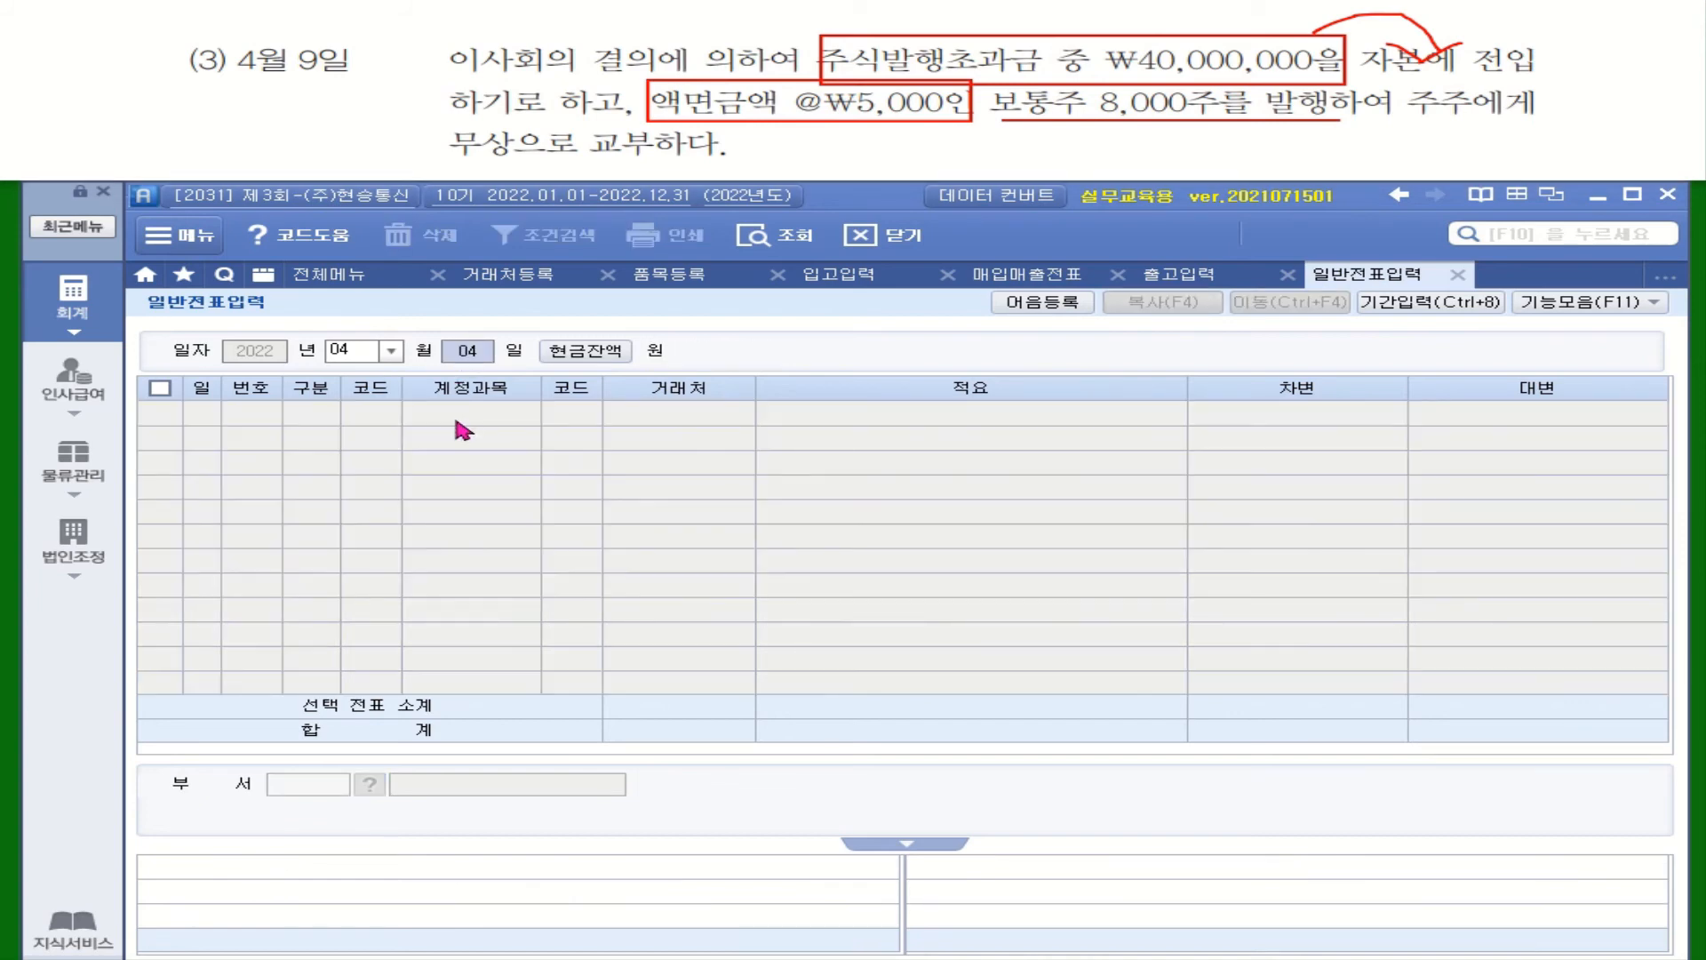
pyautogui.write('09')
pyautogui.press('Return')
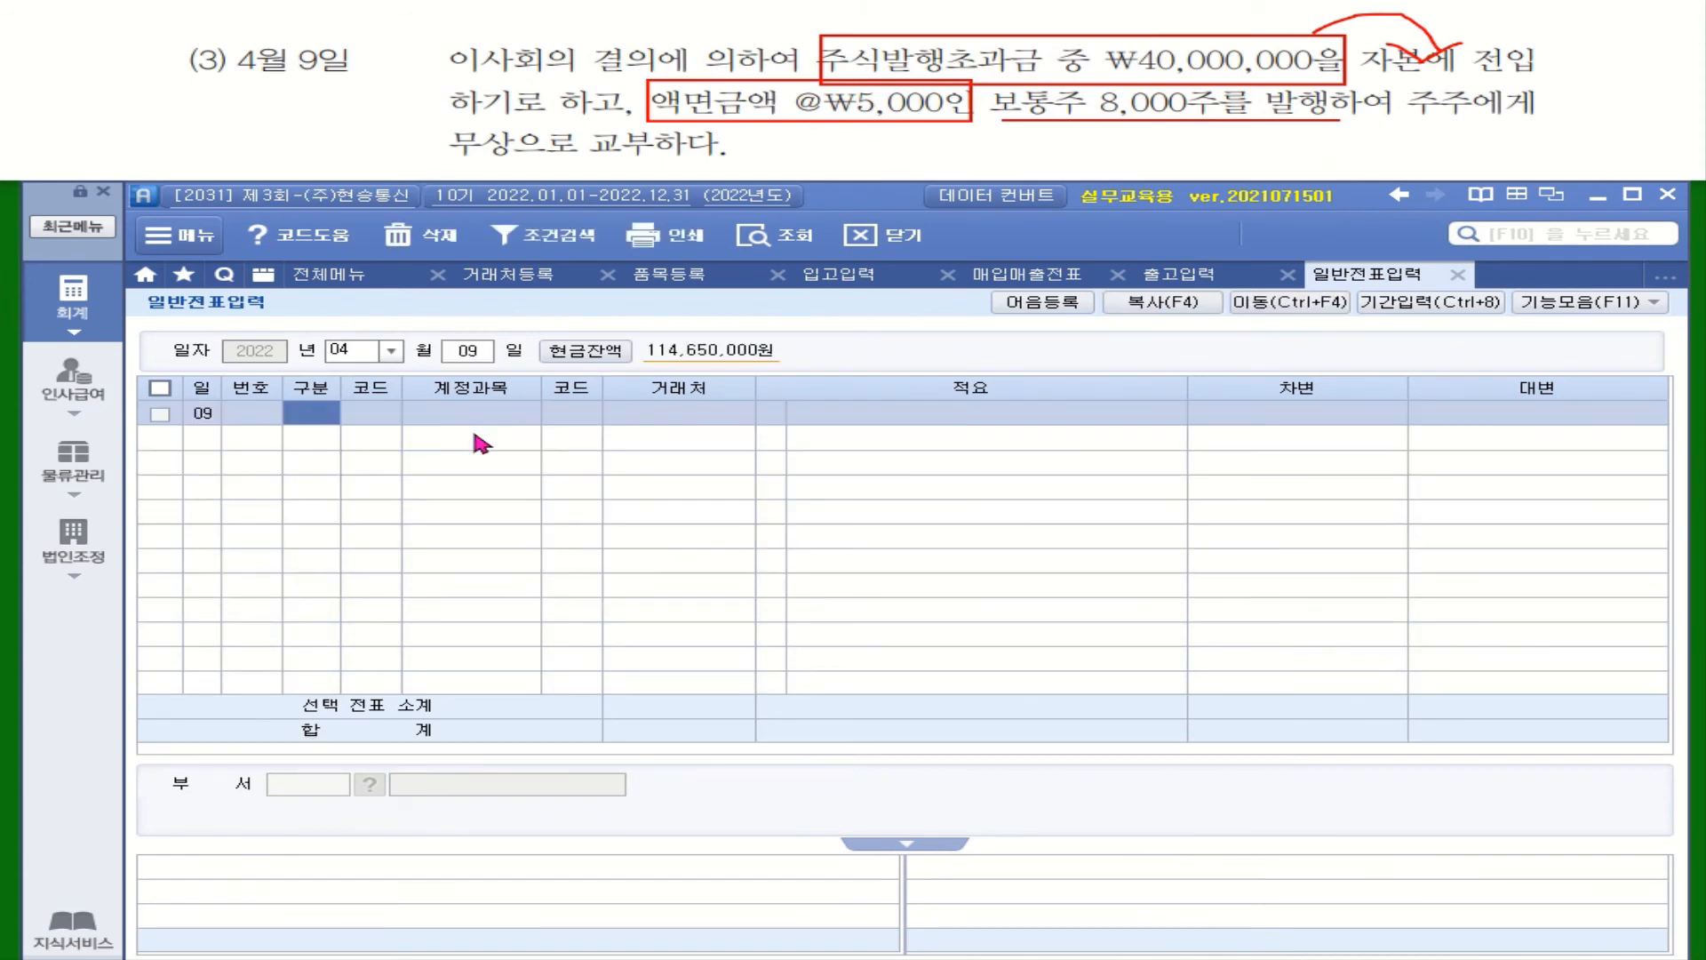
pyautogui.write('4')
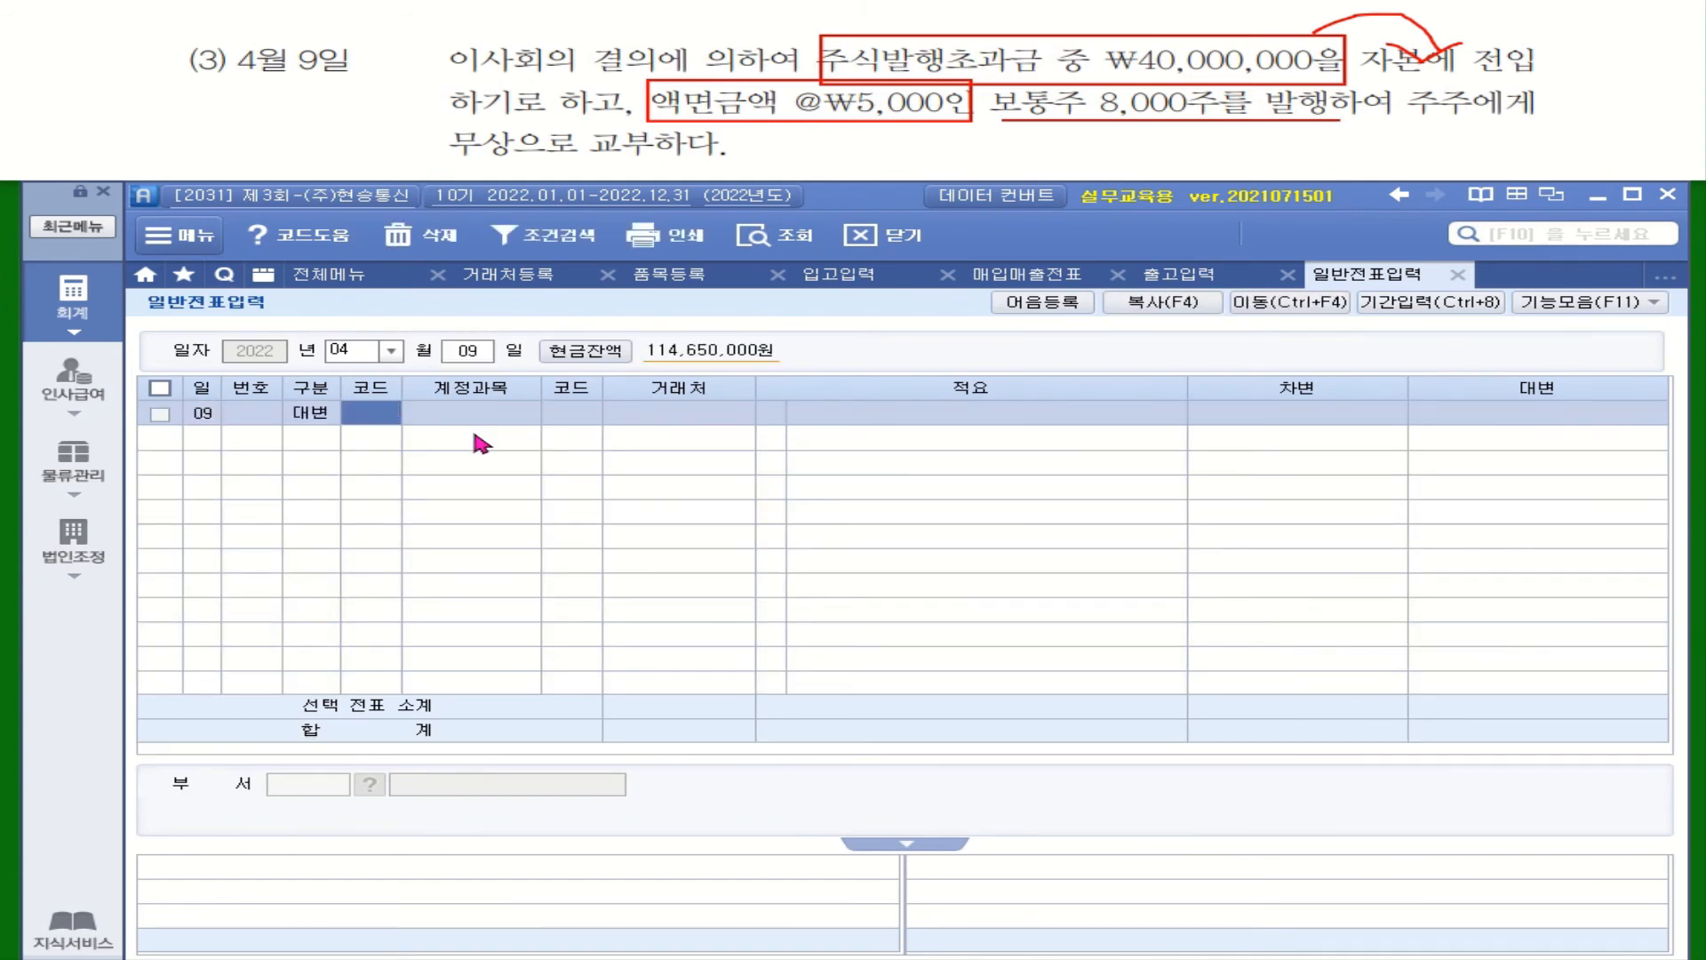
pyautogui.write('자본')
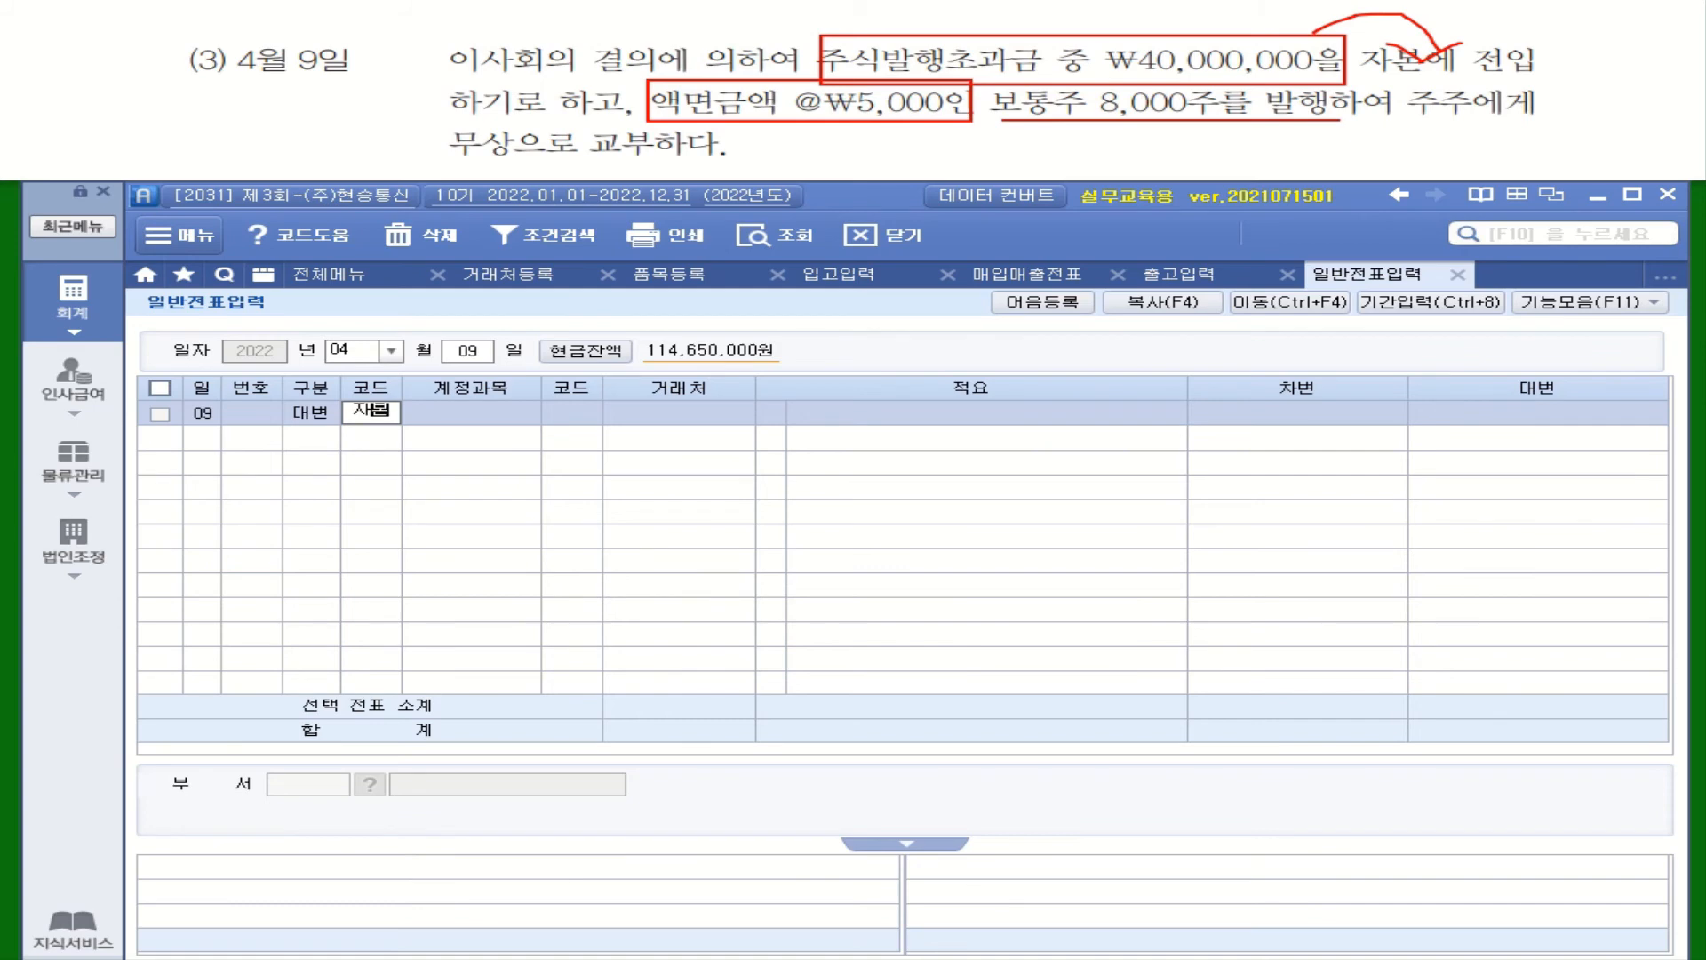
pyautogui.press('Return')
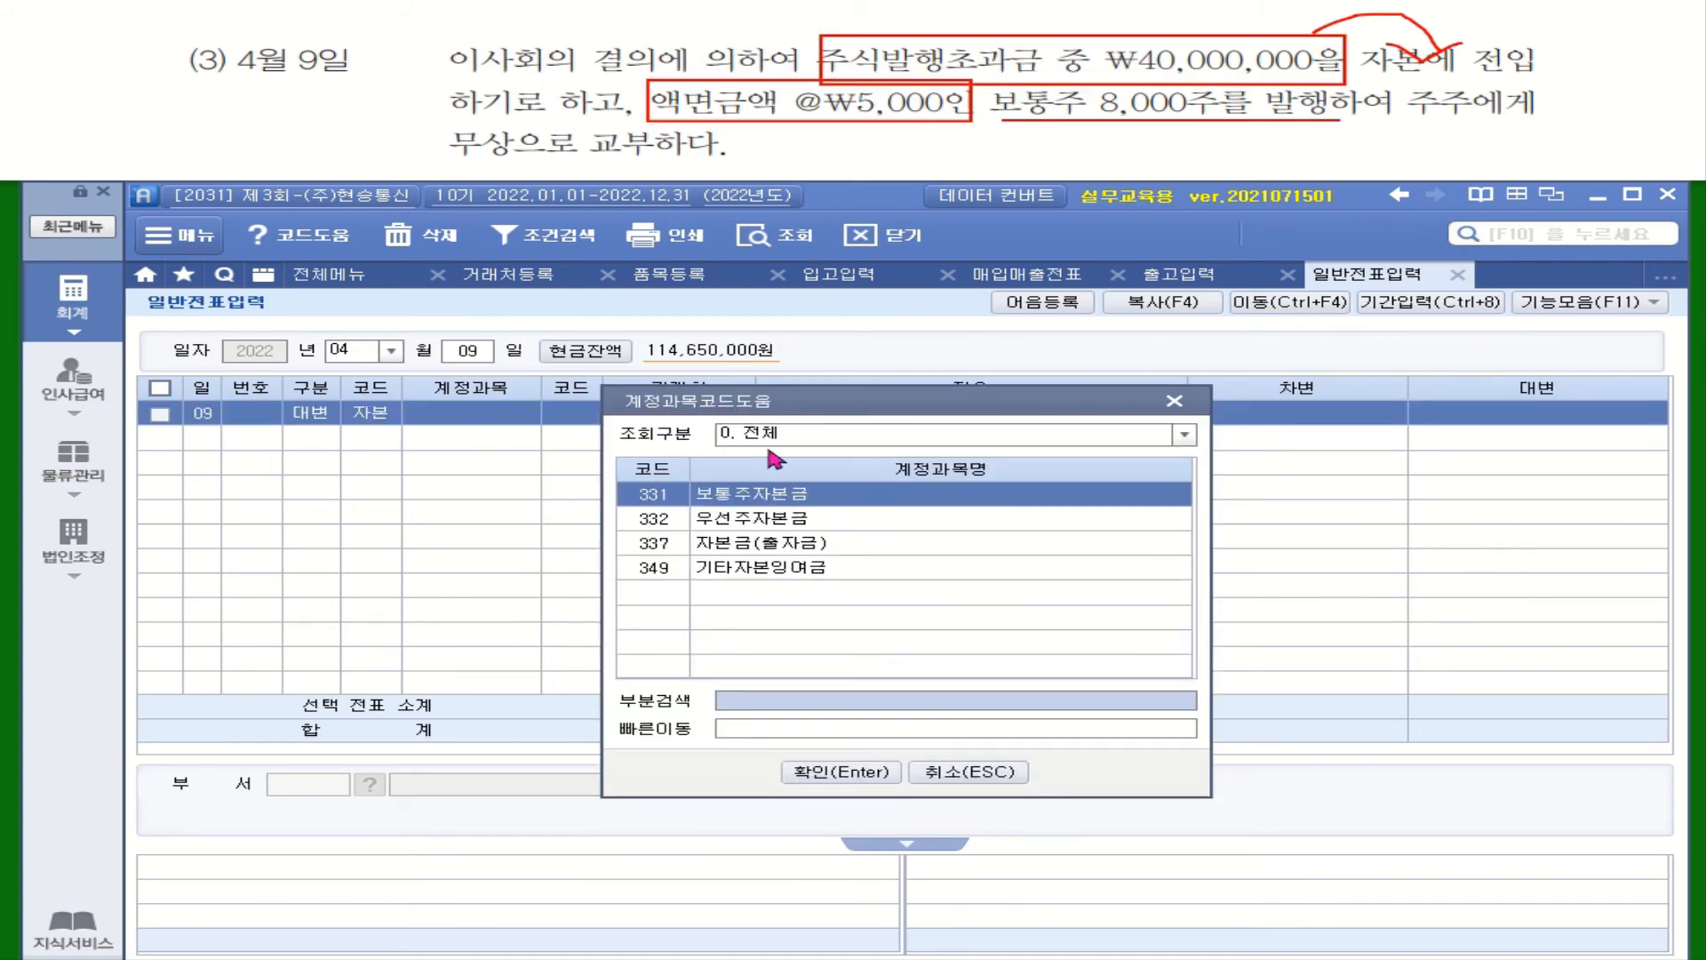
pyautogui.doubleClick(770, 500)
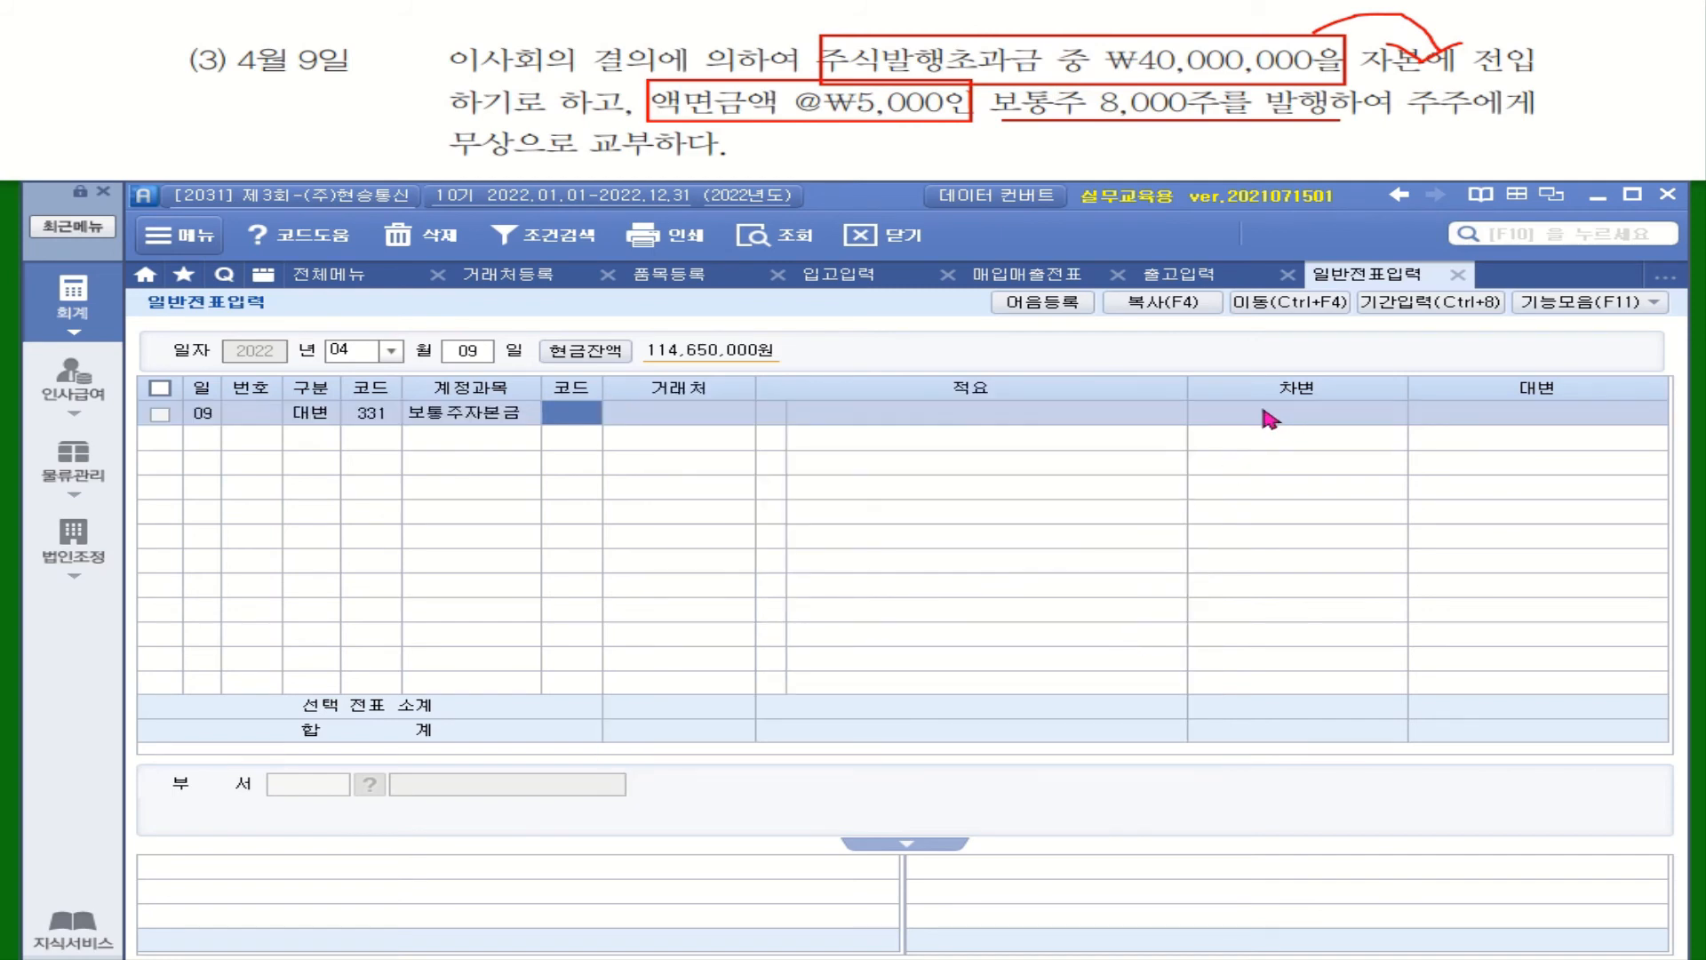
pyautogui.press('Return')
pyautogui.press('Return')
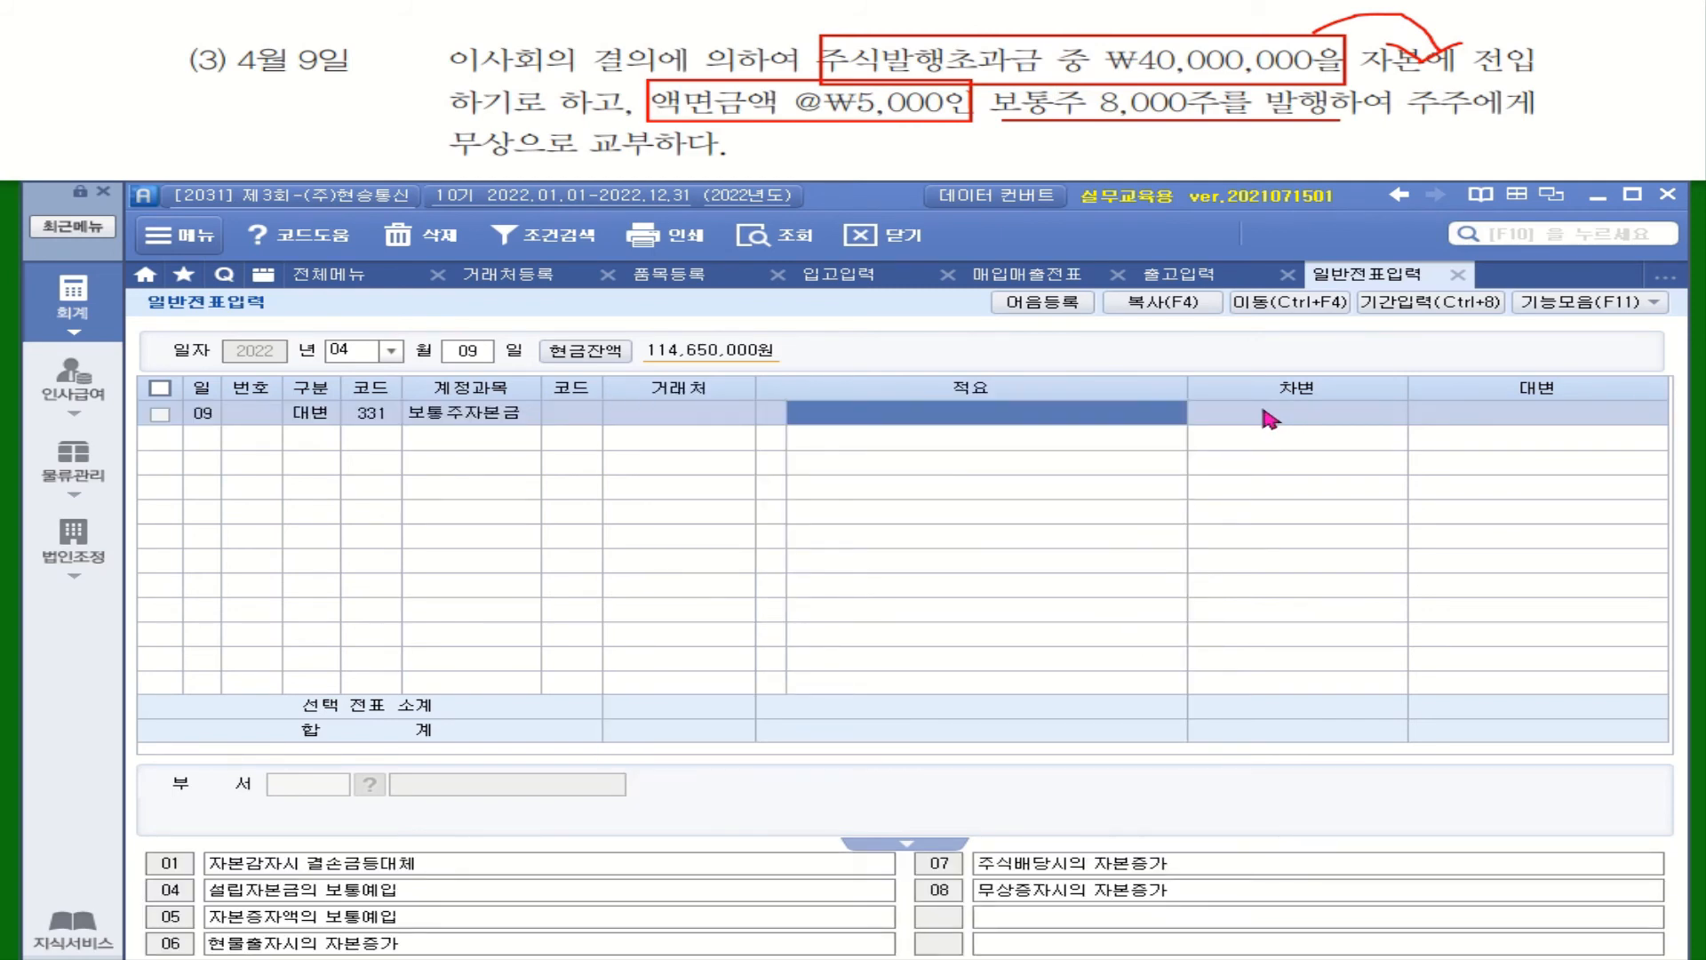
pyautogui.press('Return')
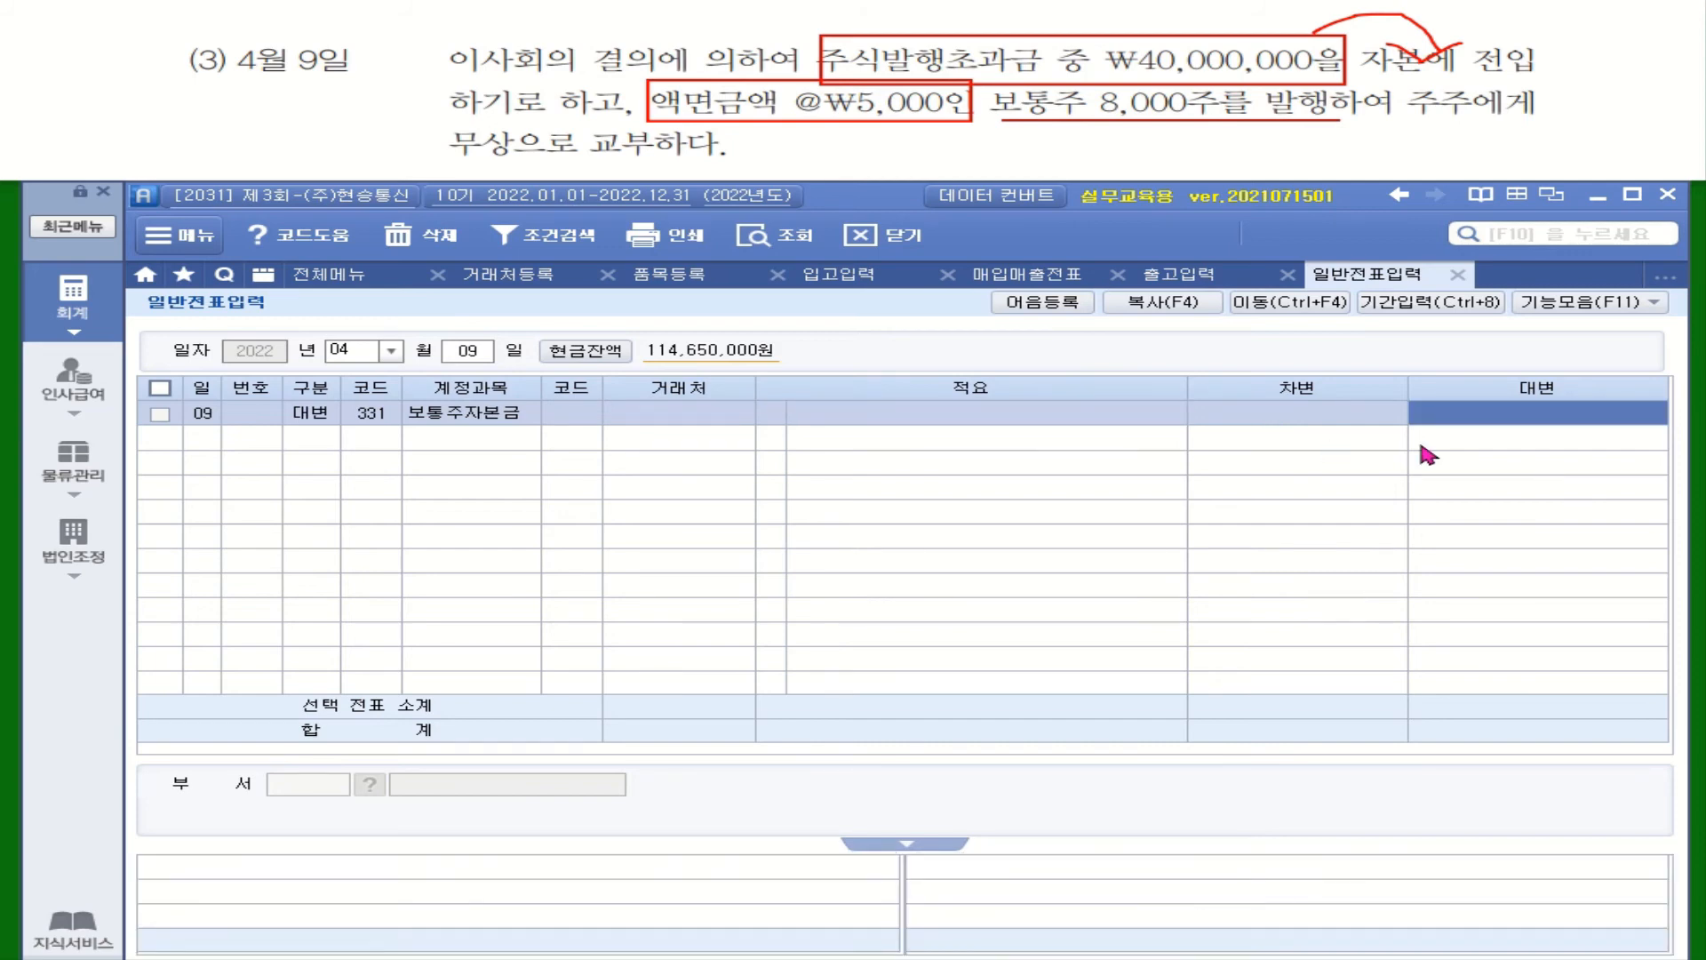
pyautogui.write('40000000')
pyautogui.press('Return')
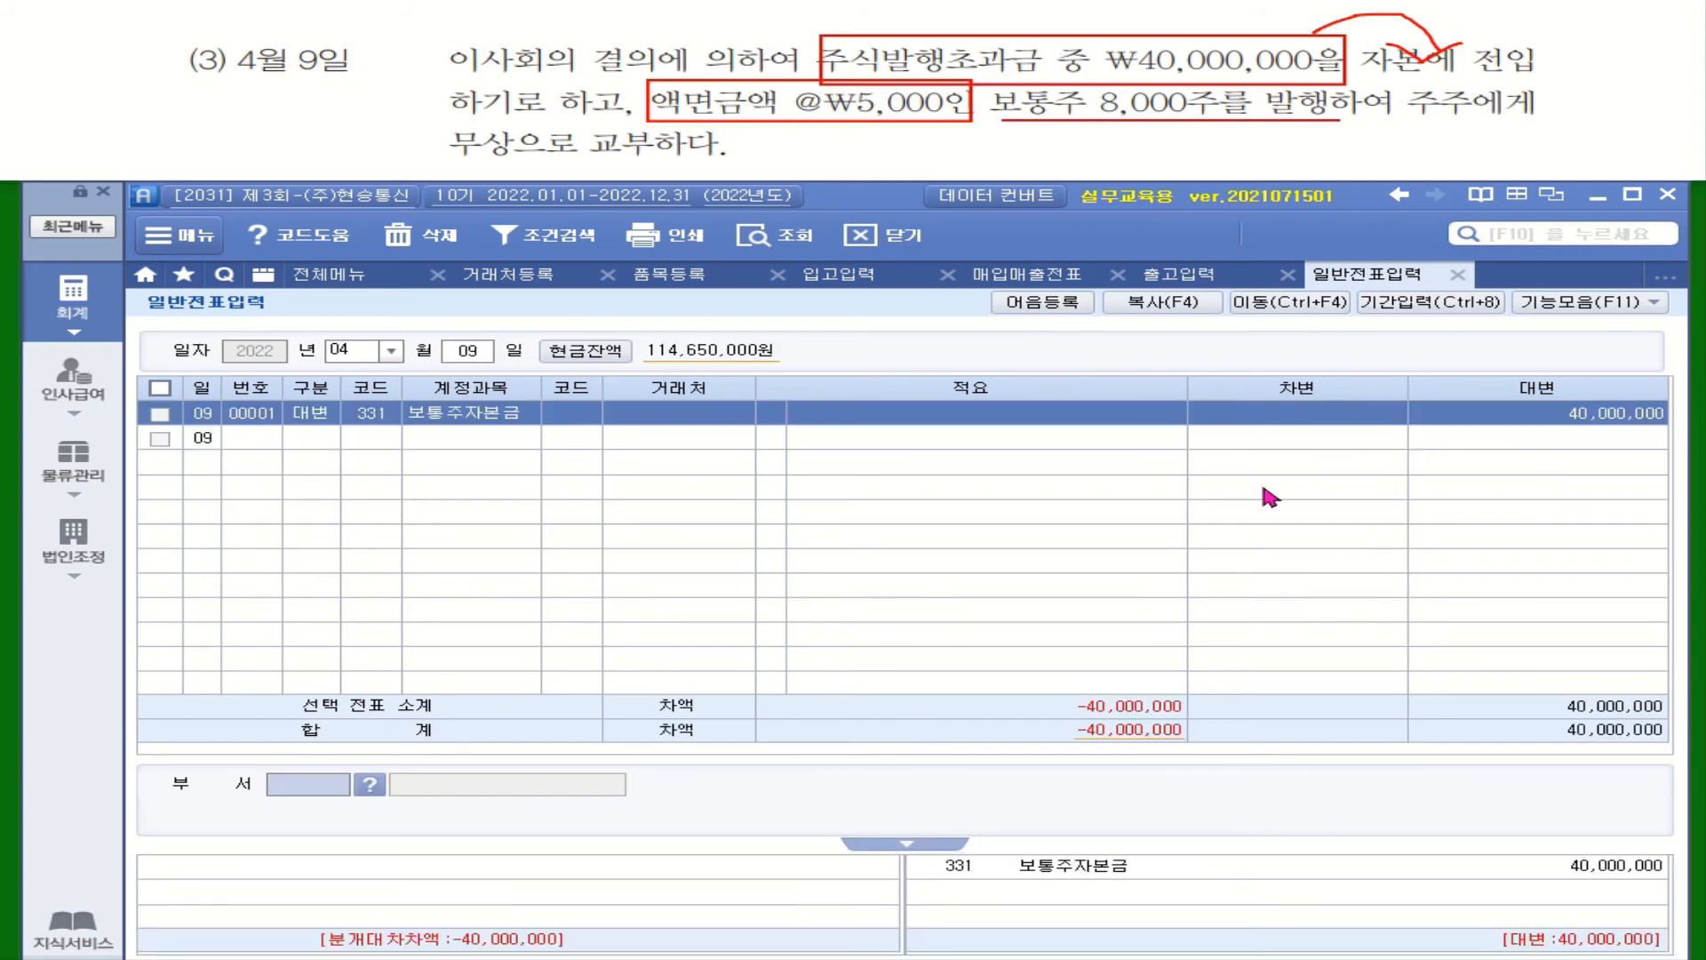
# Debit 341 주식발행초과금 40,000,000 to balance the entry
pyautogui.write('3')
pyautogui.press('Return')
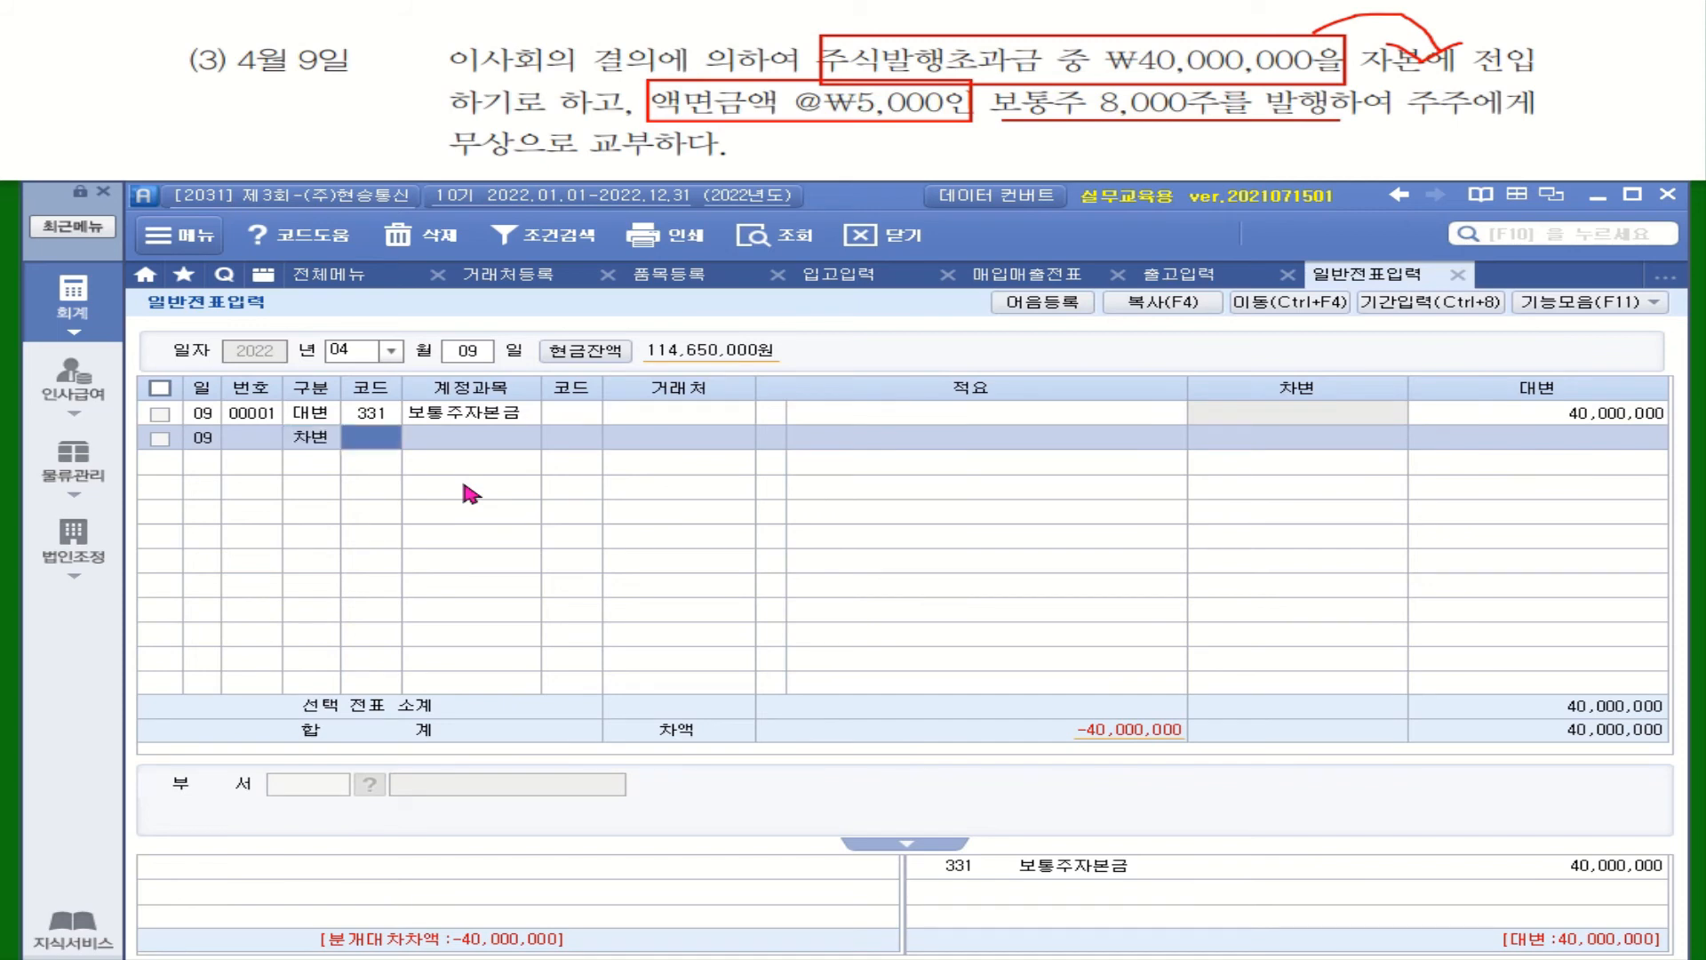
pyautogui.write('주시ㄱ')
pyautogui.press('Return')
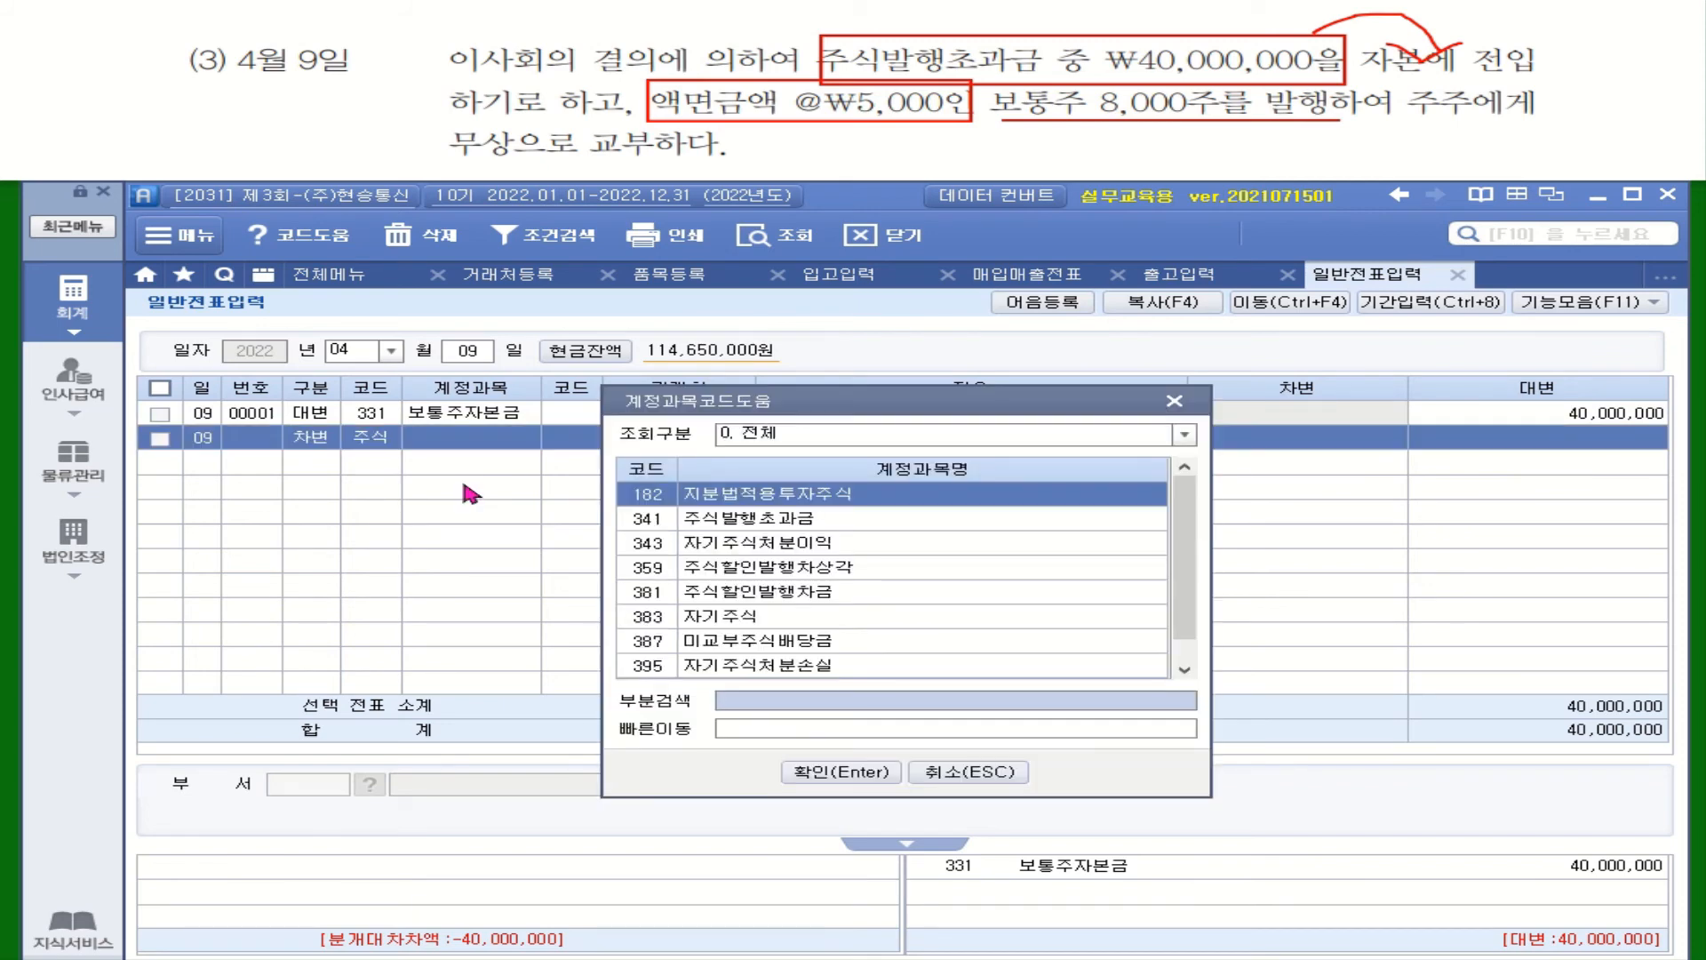
pyautogui.doubleClick(754, 523)
pyautogui.click(1299, 439)
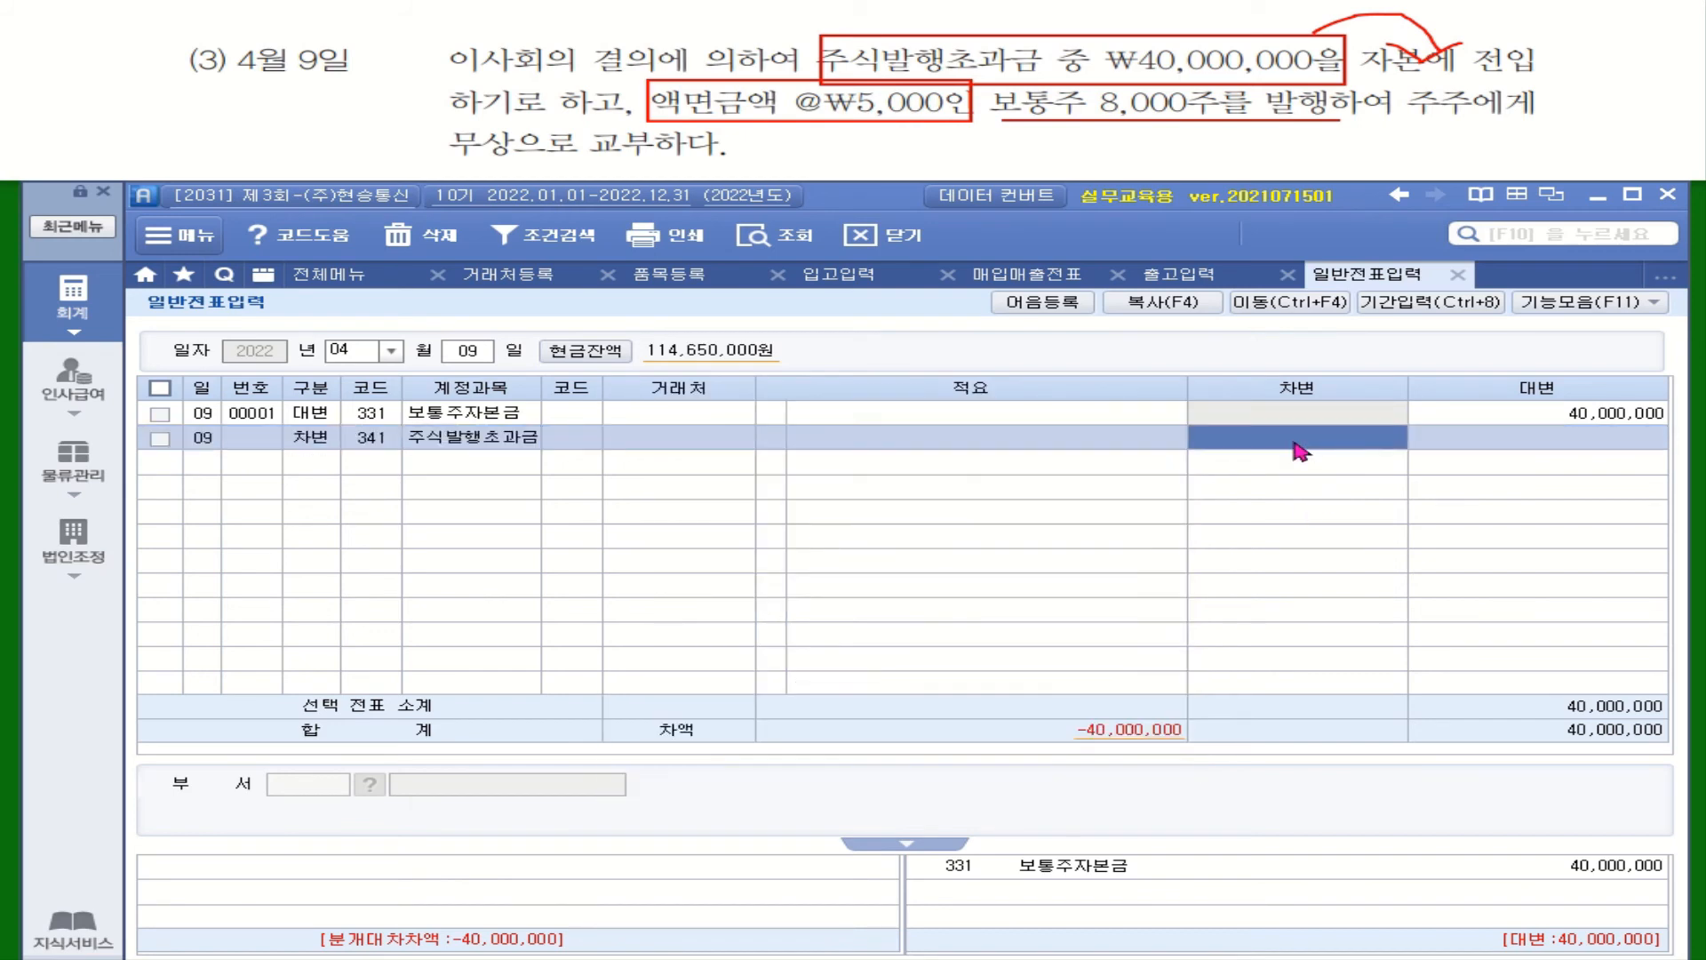
pyautogui.write('40,000,000')
pyautogui.press('Return')
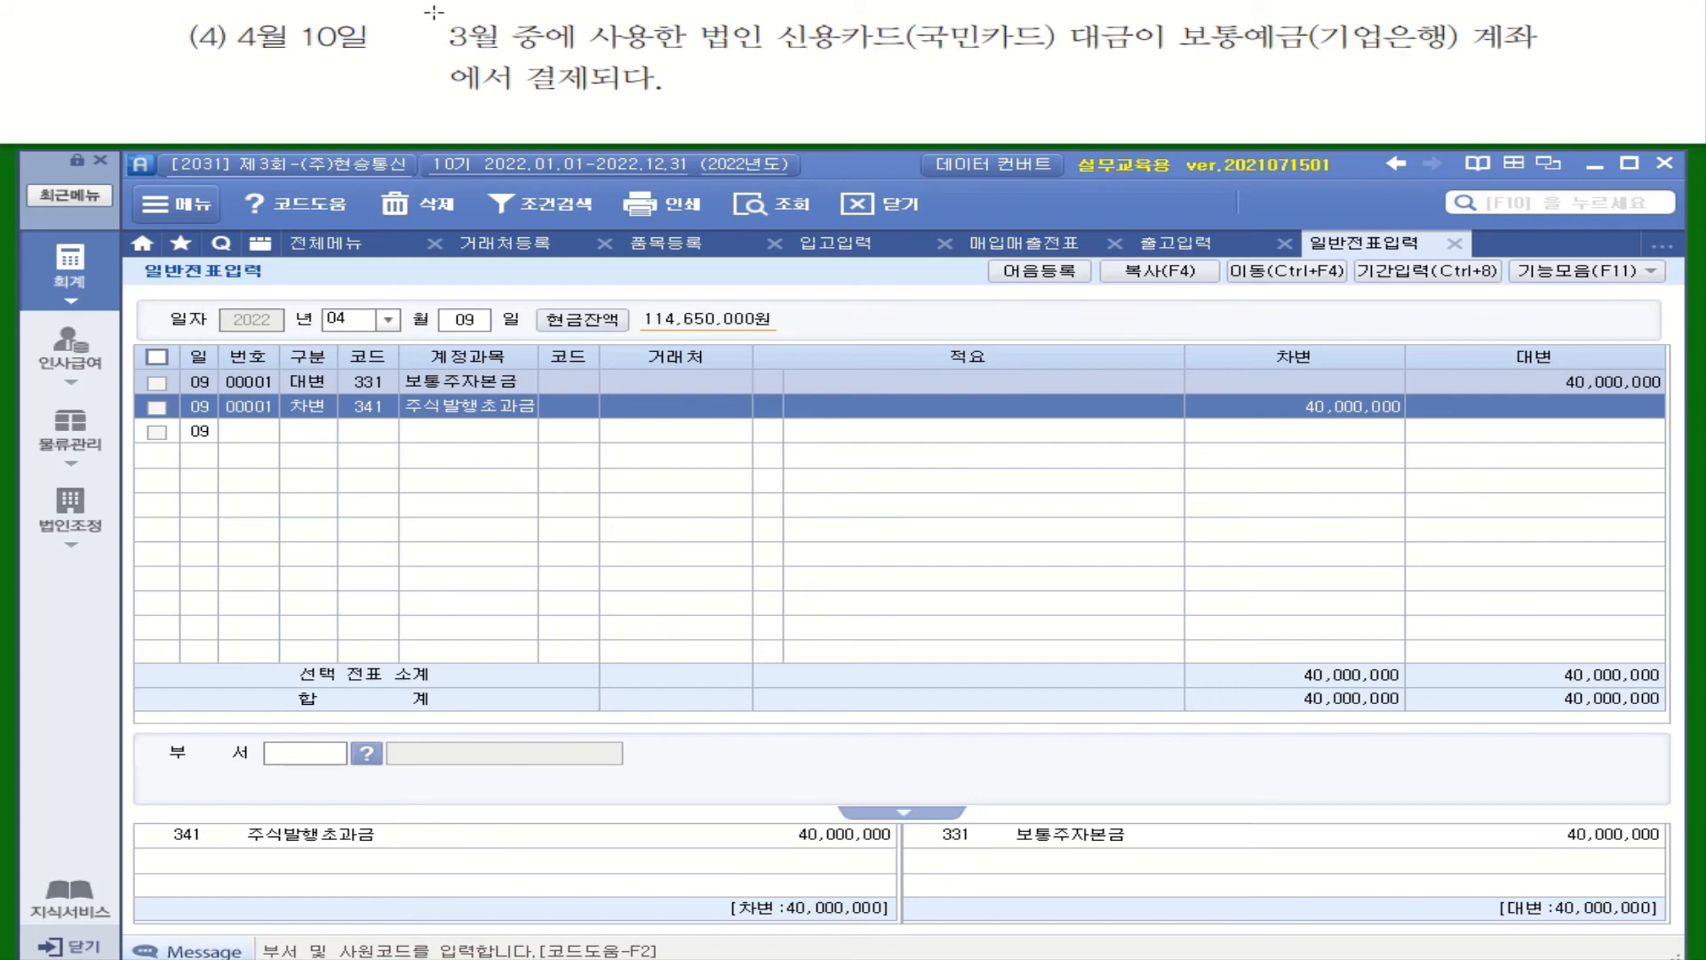
# Box the credit-card payment phrase in the April 10 question and show the 전체메뉴 accounting menu
pyautogui.moveTo(434, 14)
pyautogui.mouseDown()
pyautogui.moveTo(471, 53)
pyautogui.moveTo(1144, 60)
pyautogui.mouseUp()
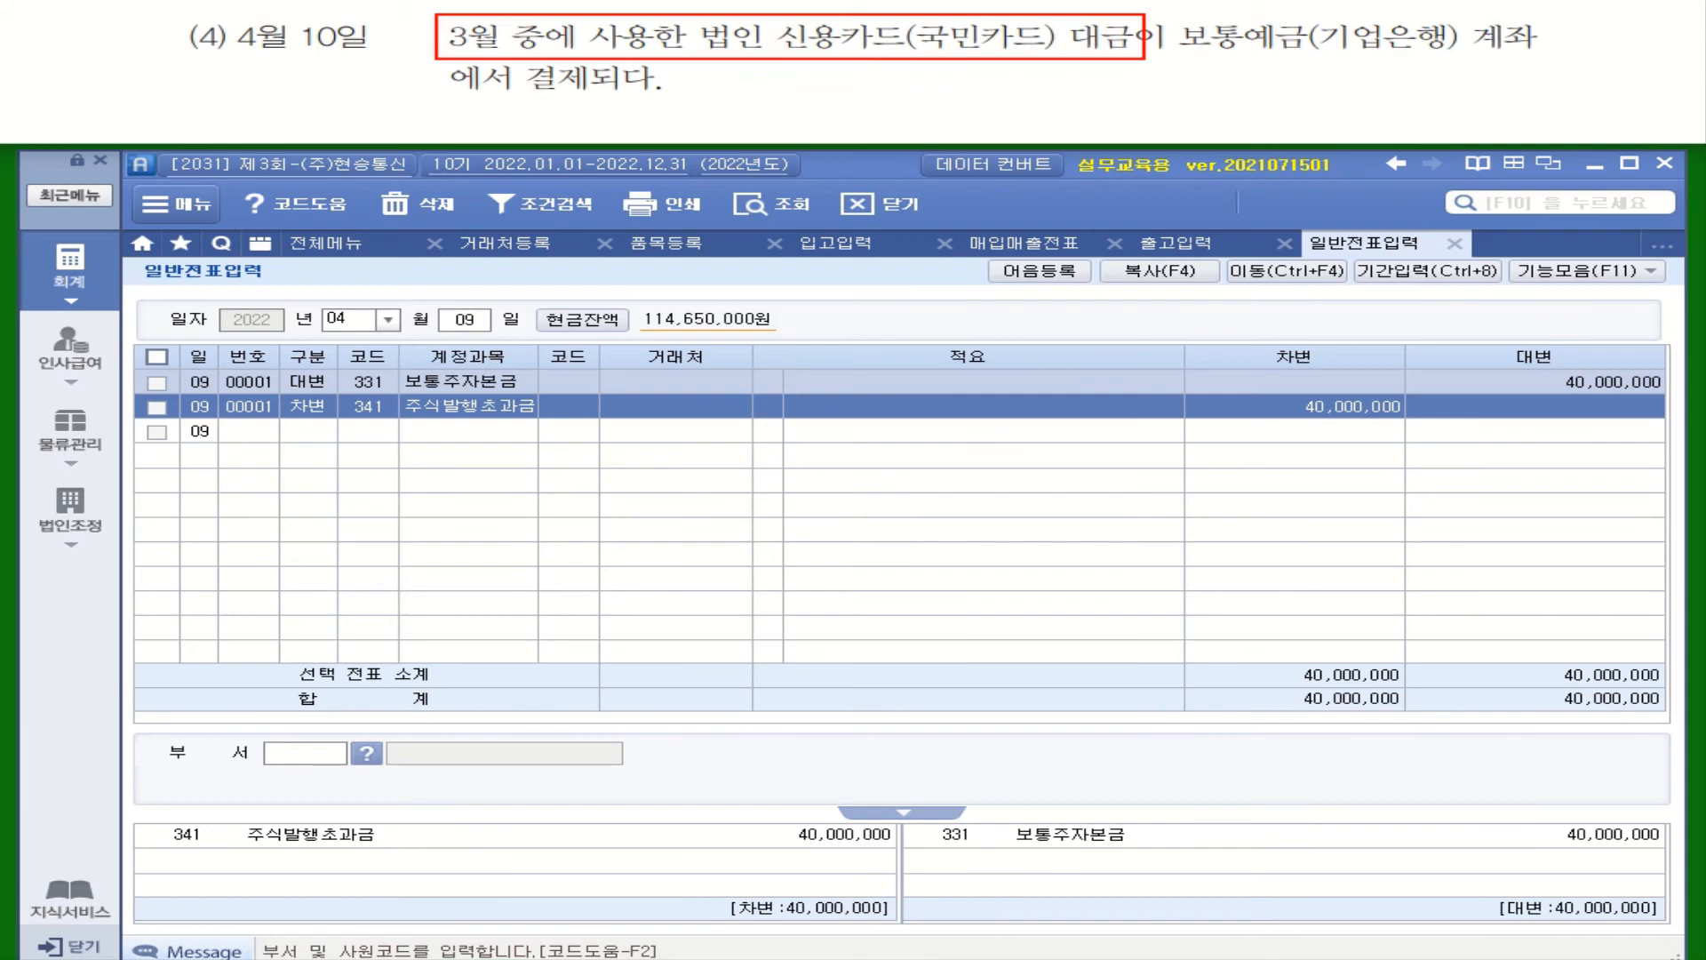
pyautogui.click(62, 271)
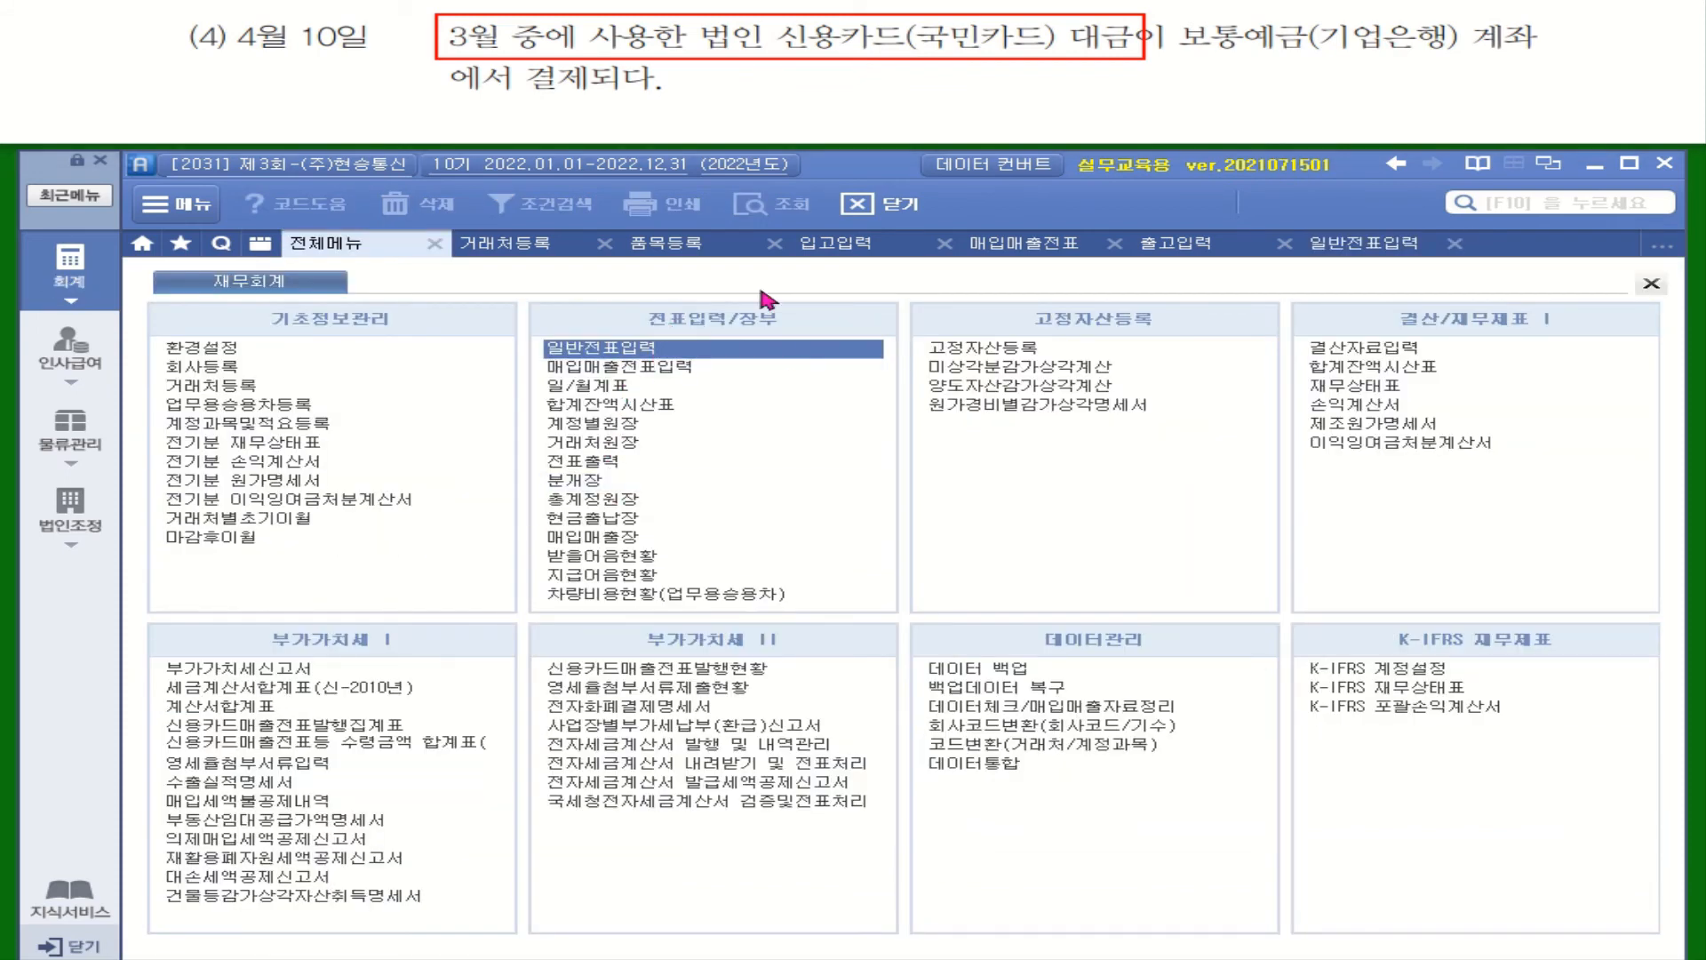
# Open 거래처원장 for 2022/03/01–03/31 on account 253 미지급금
pyautogui.click(611, 442)
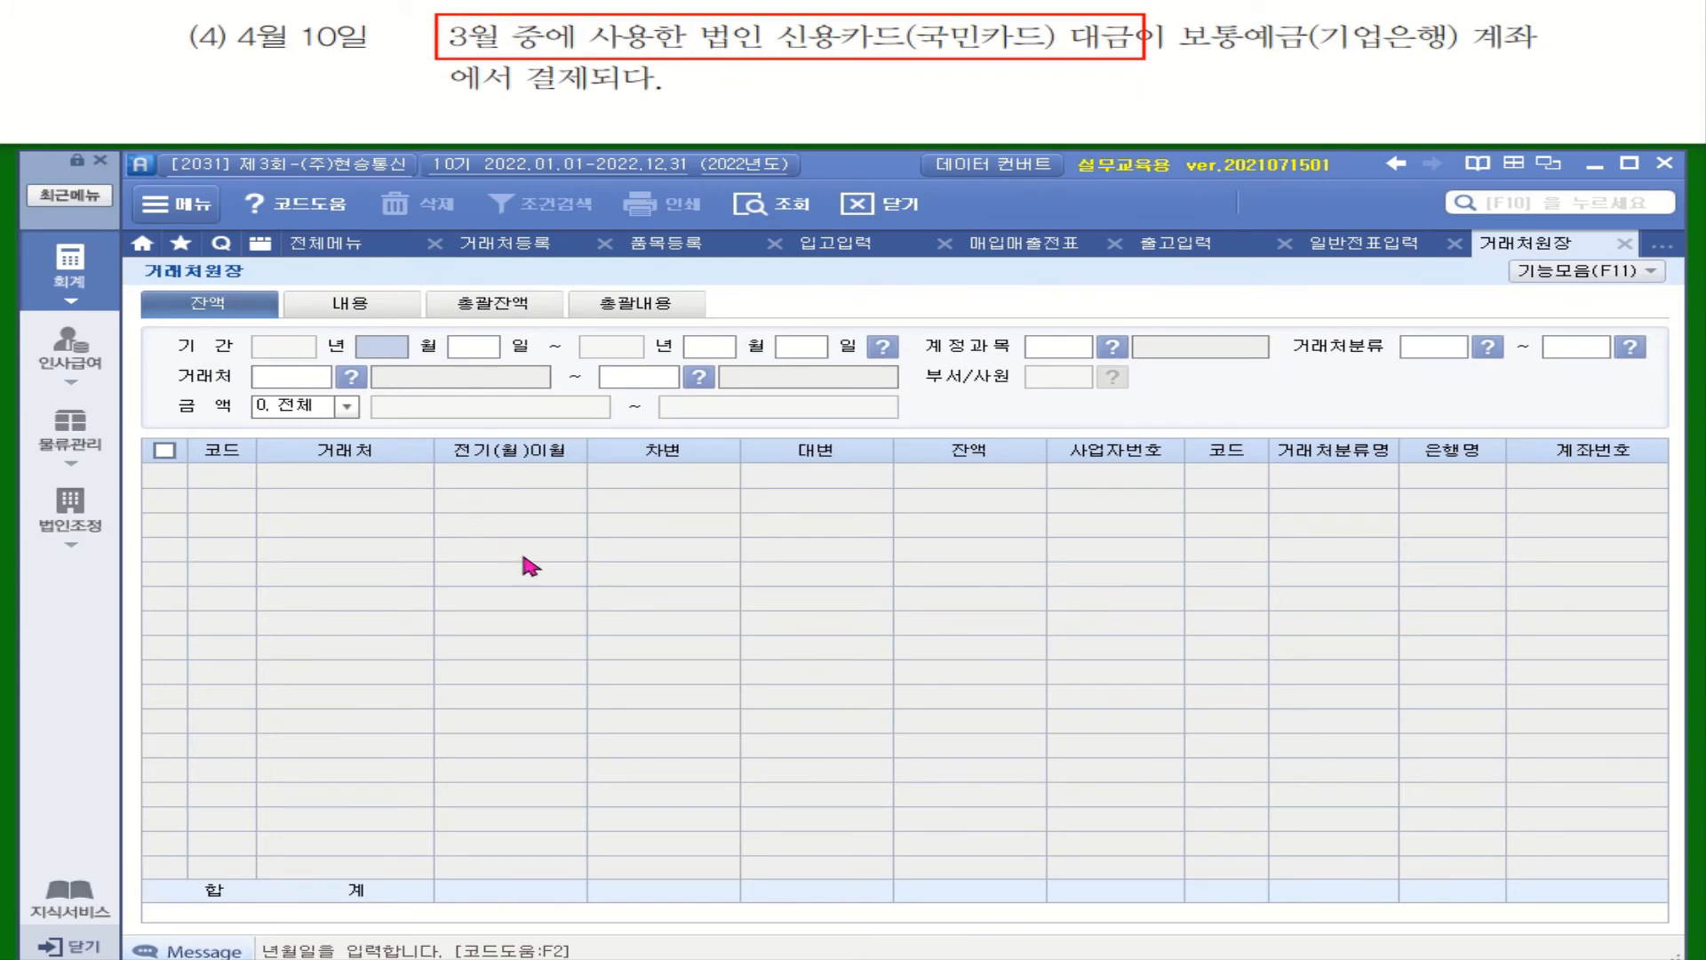
pyautogui.write('03')
pyautogui.write('01')
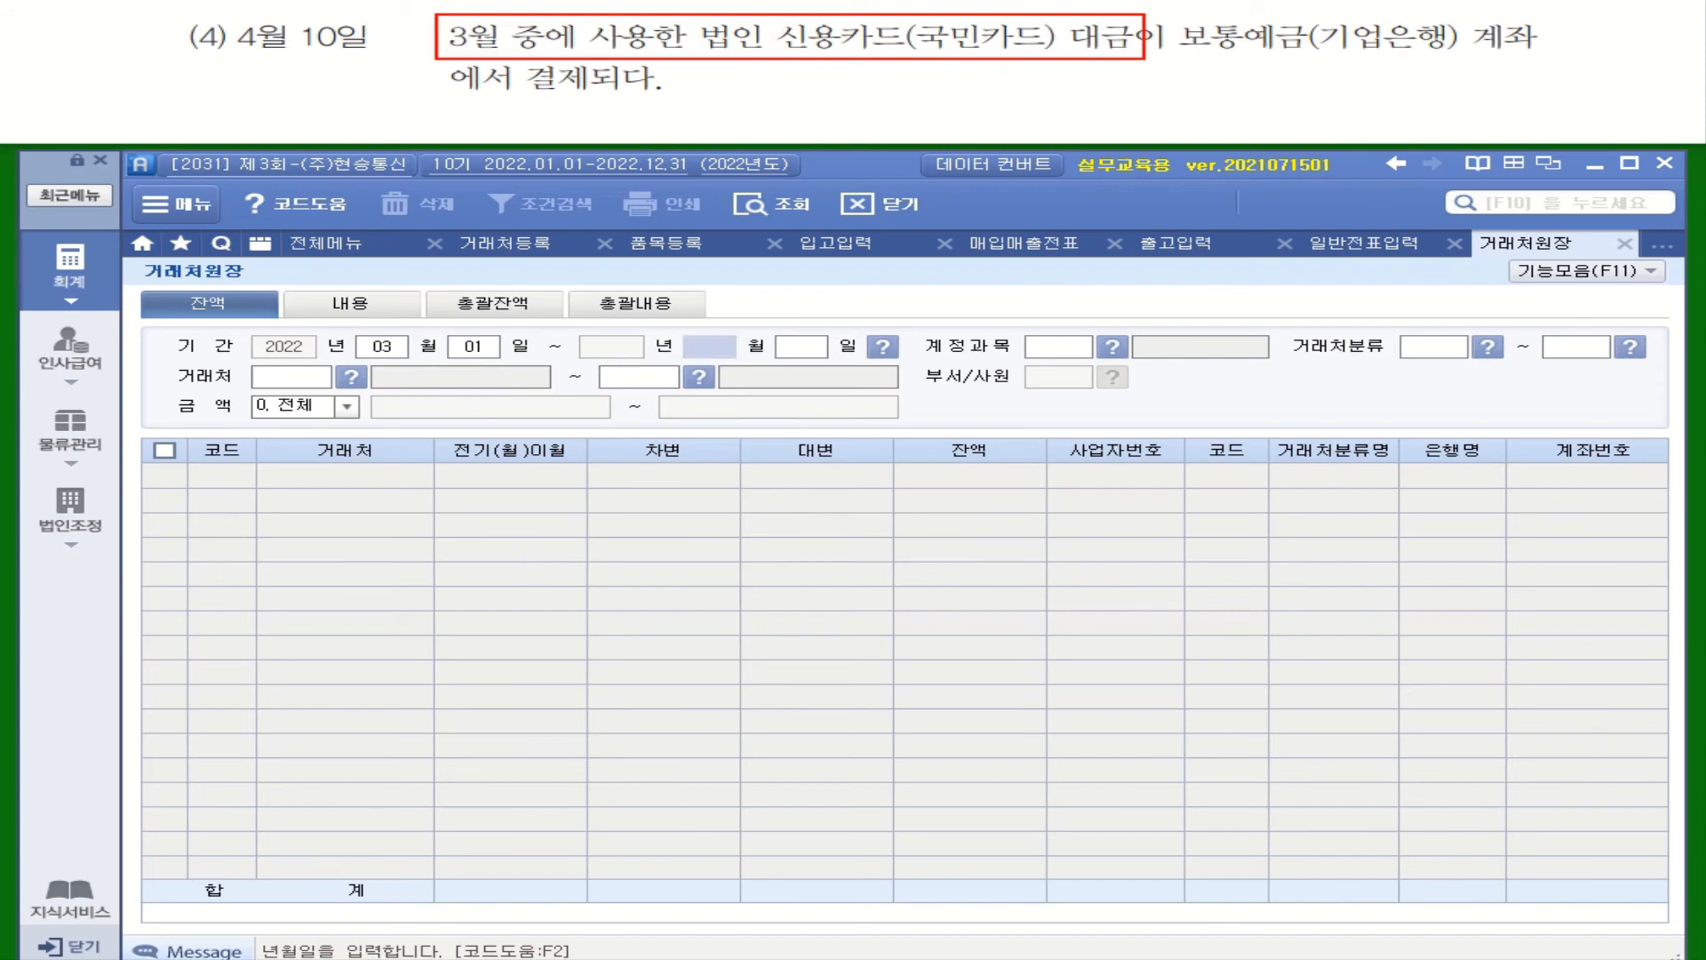
pyautogui.write('0331')
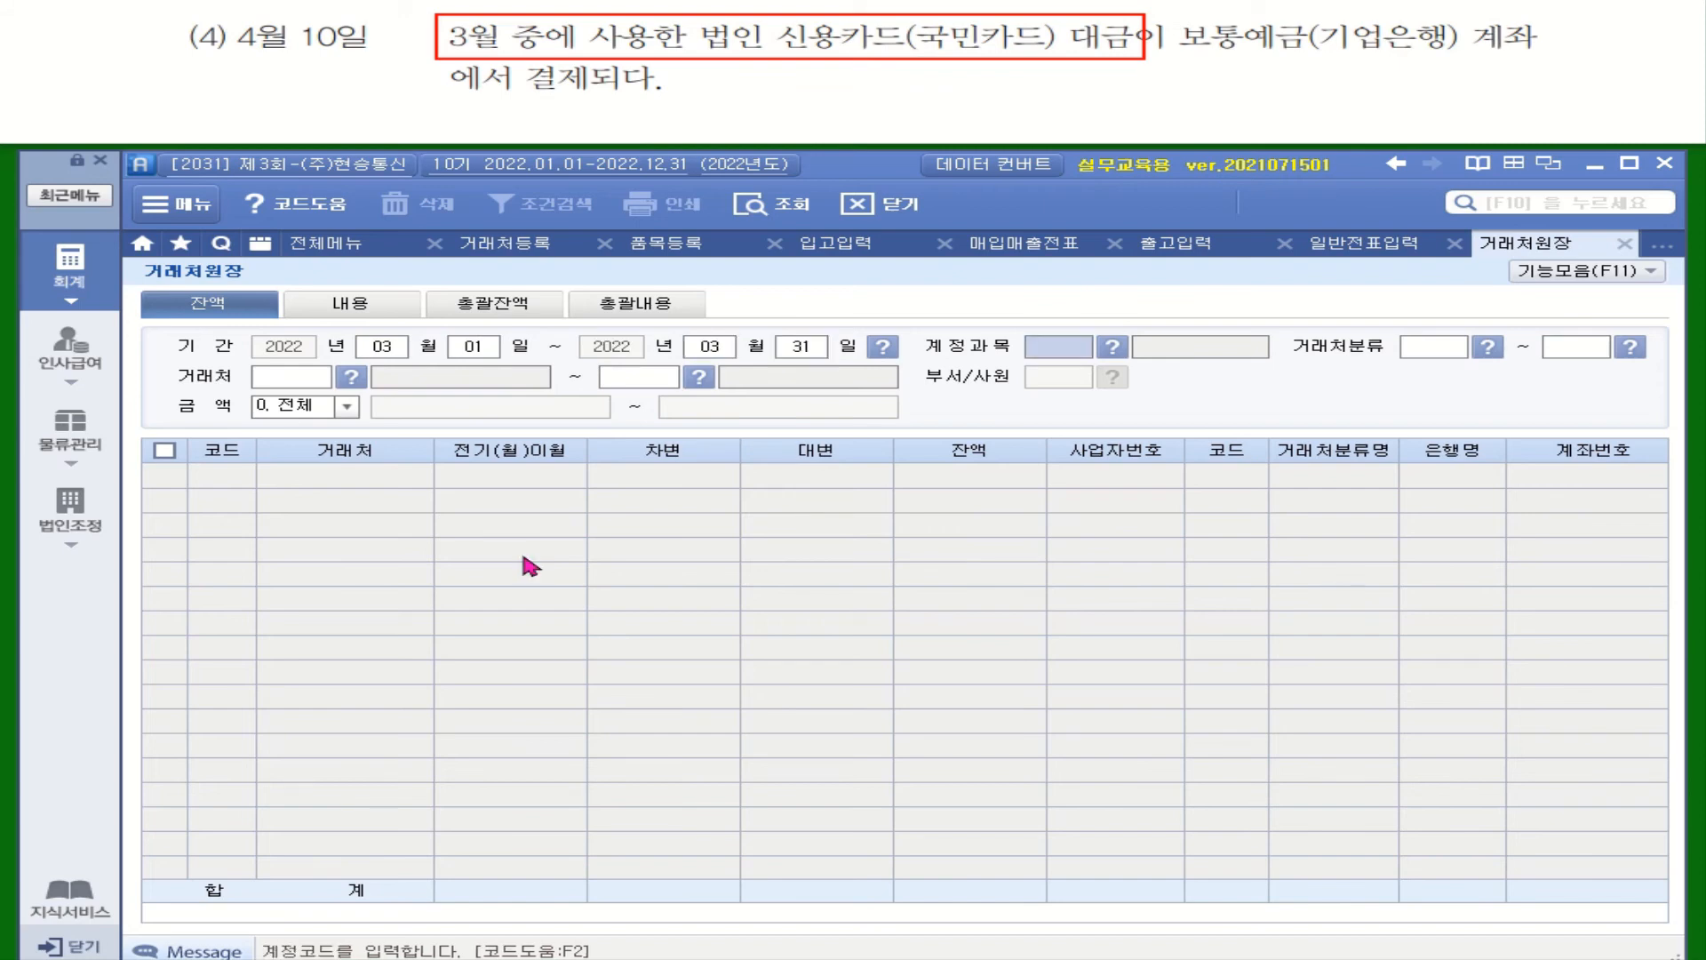
pyautogui.click(1112, 347)
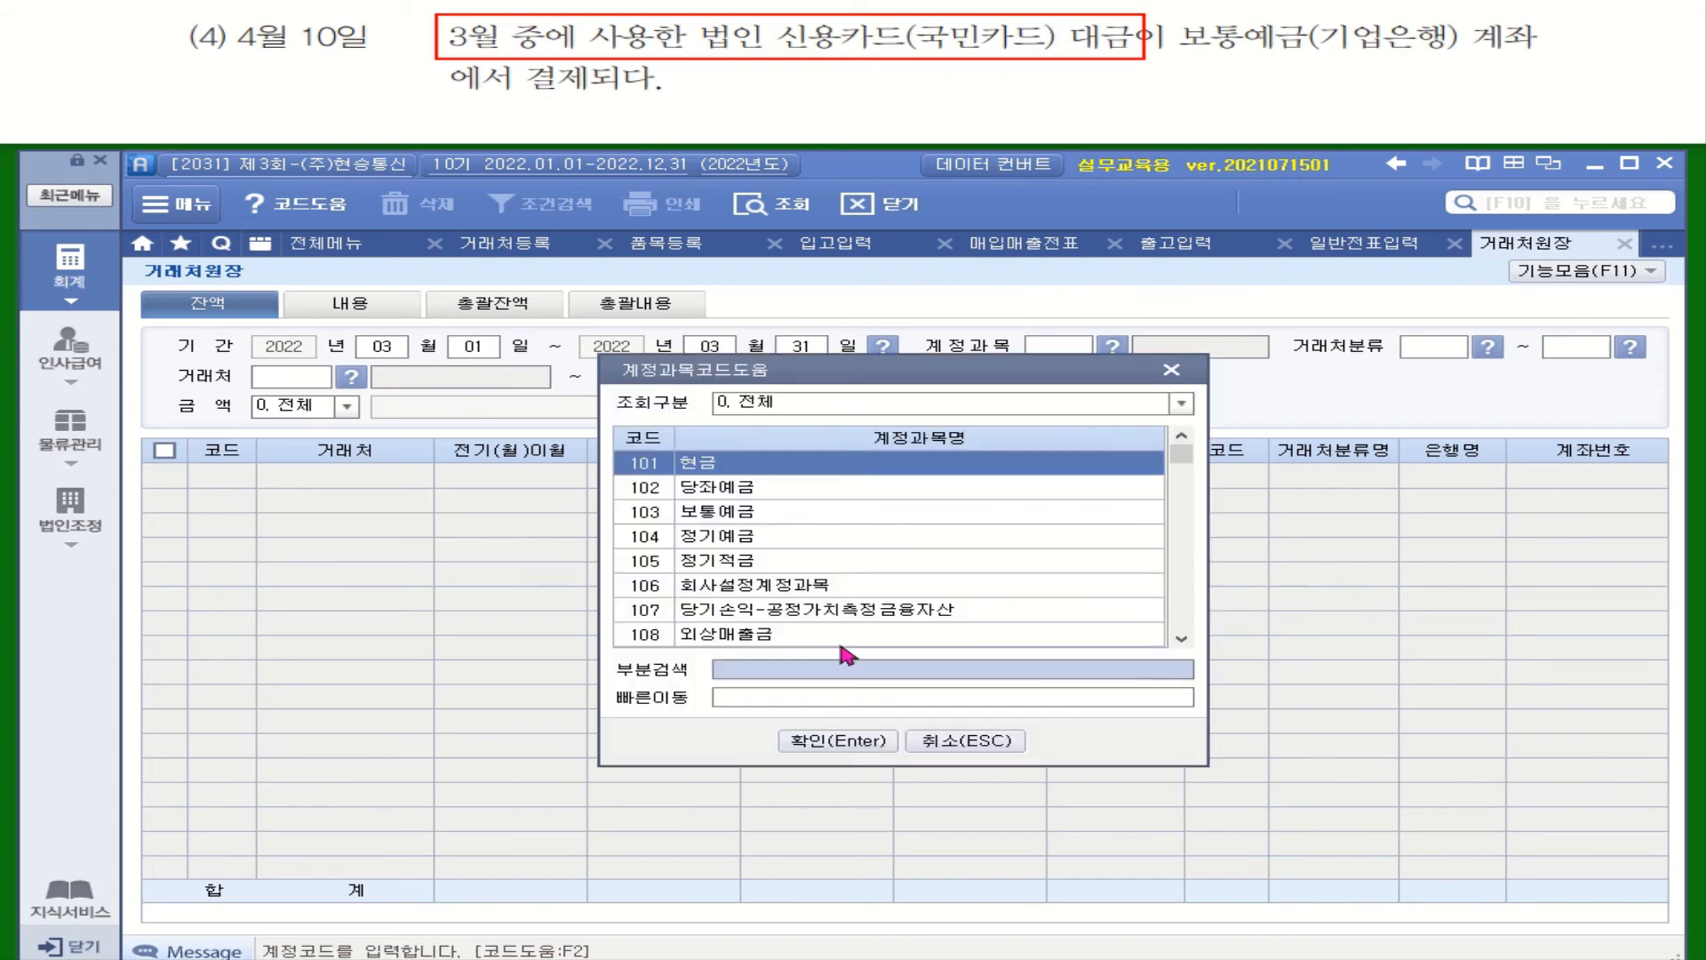
pyautogui.write('미지급')
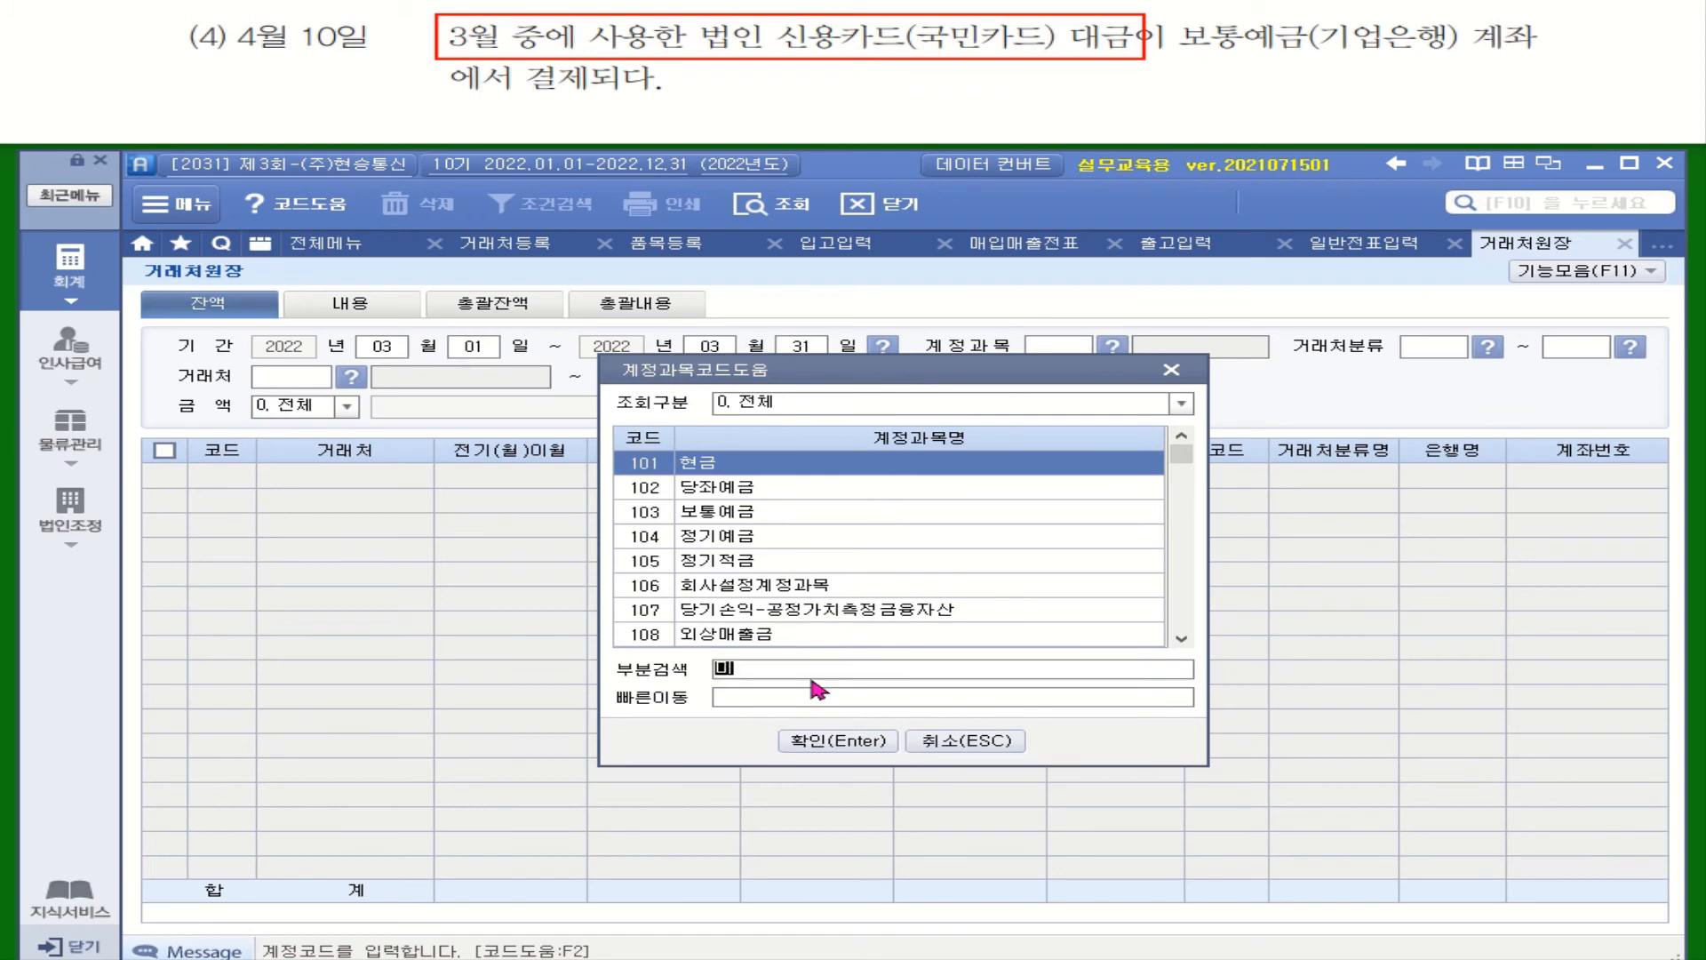
pyautogui.press('Return')
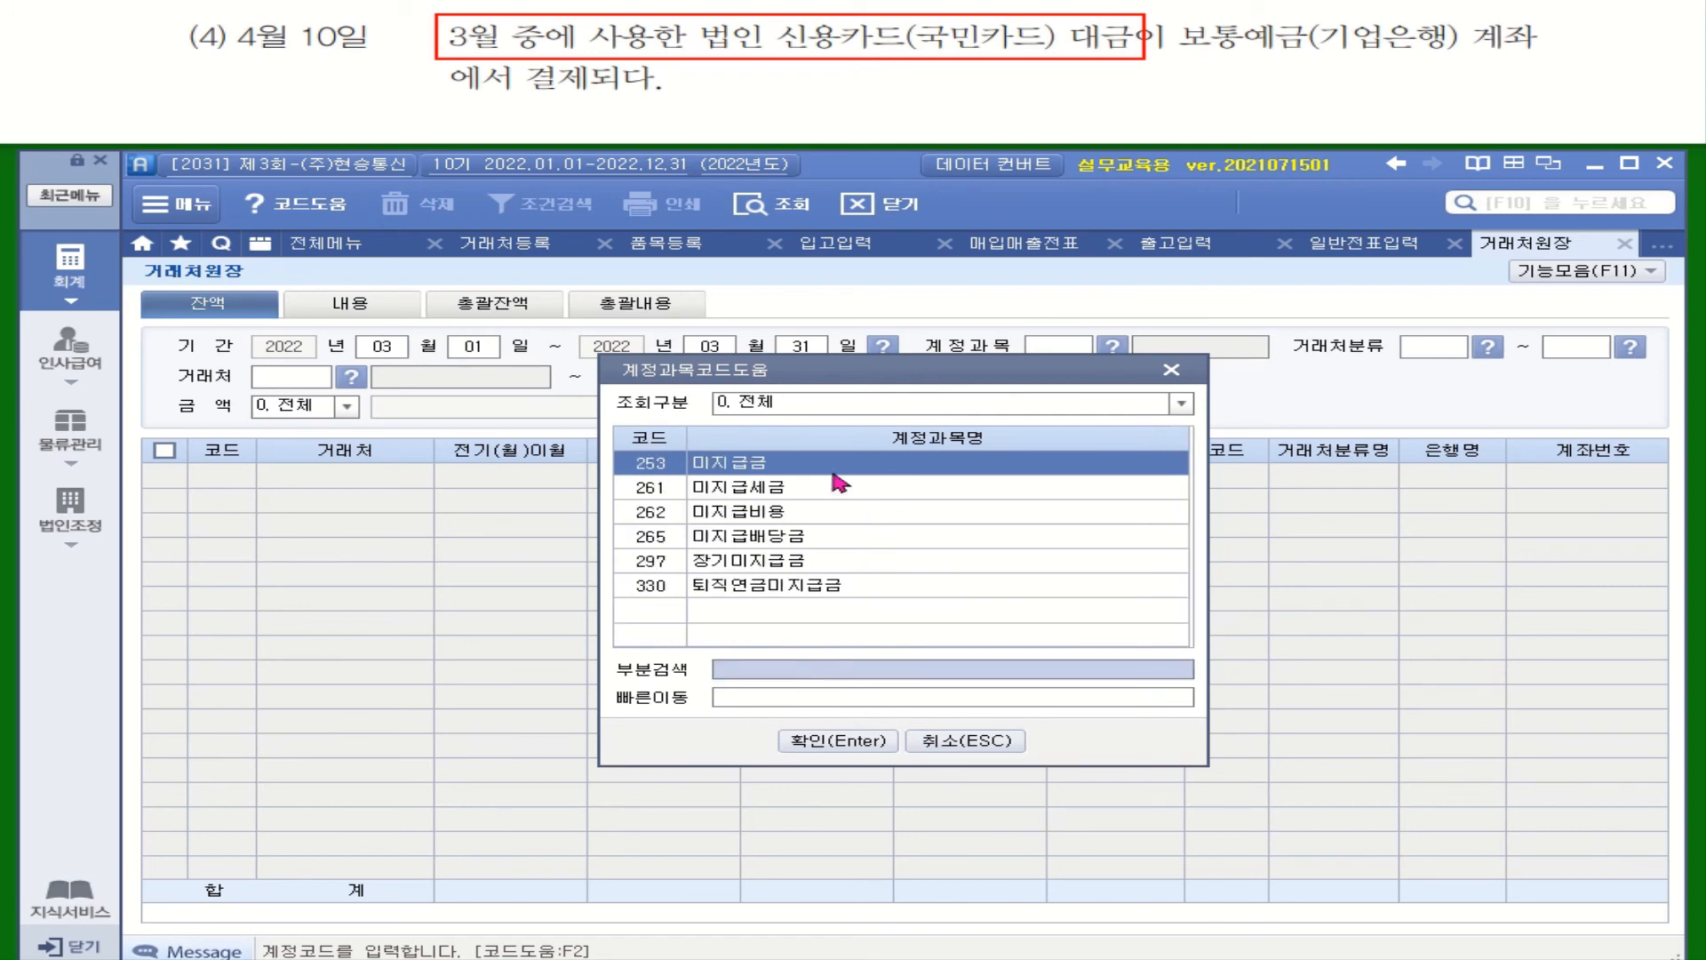
pyautogui.press('Return')
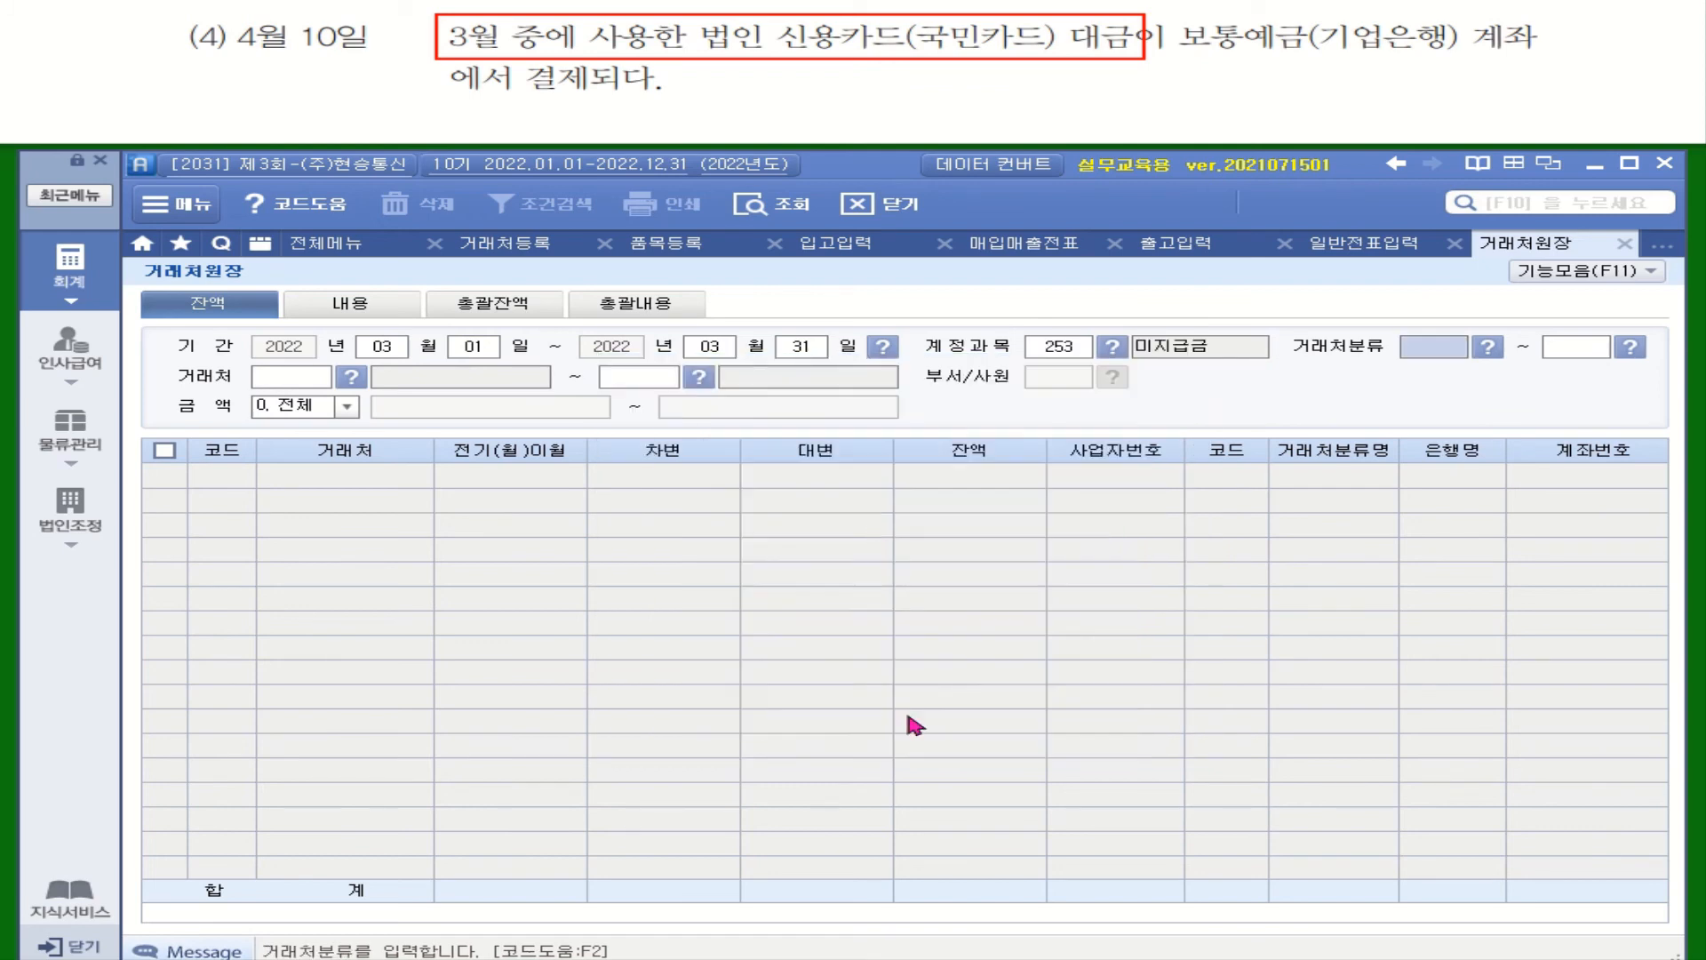
# Set the starting partner to 99600 국민카드(매입)
pyautogui.click(352, 377)
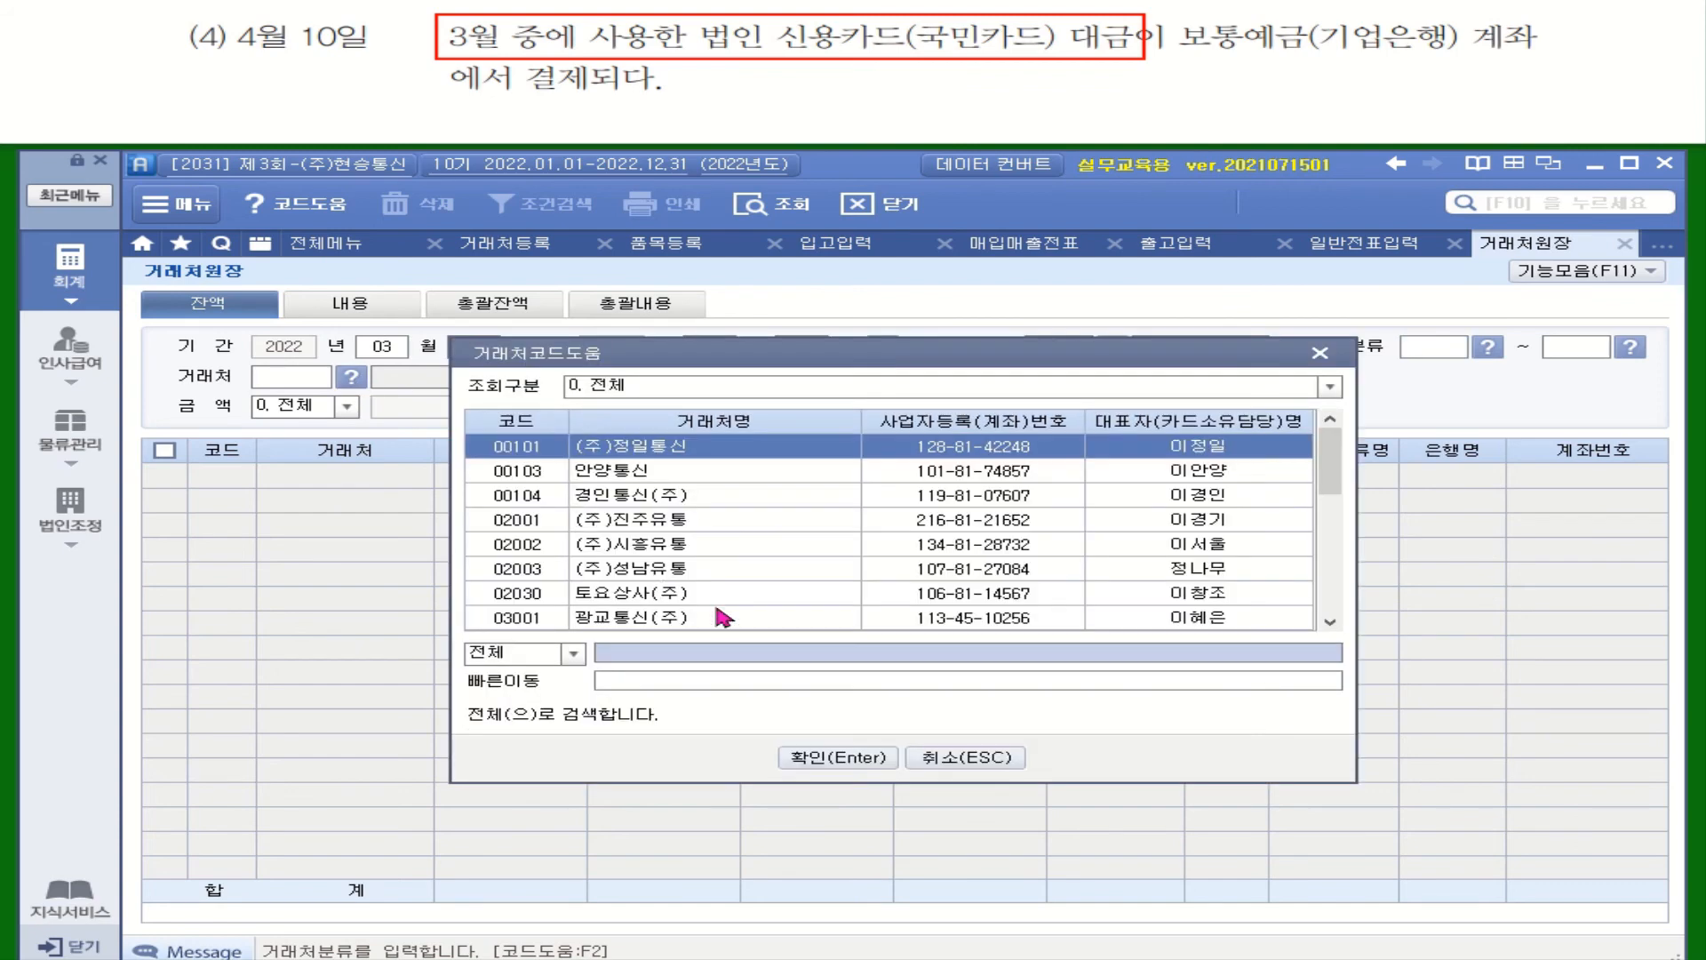
pyautogui.click(675, 660)
pyautogui.write('국민')
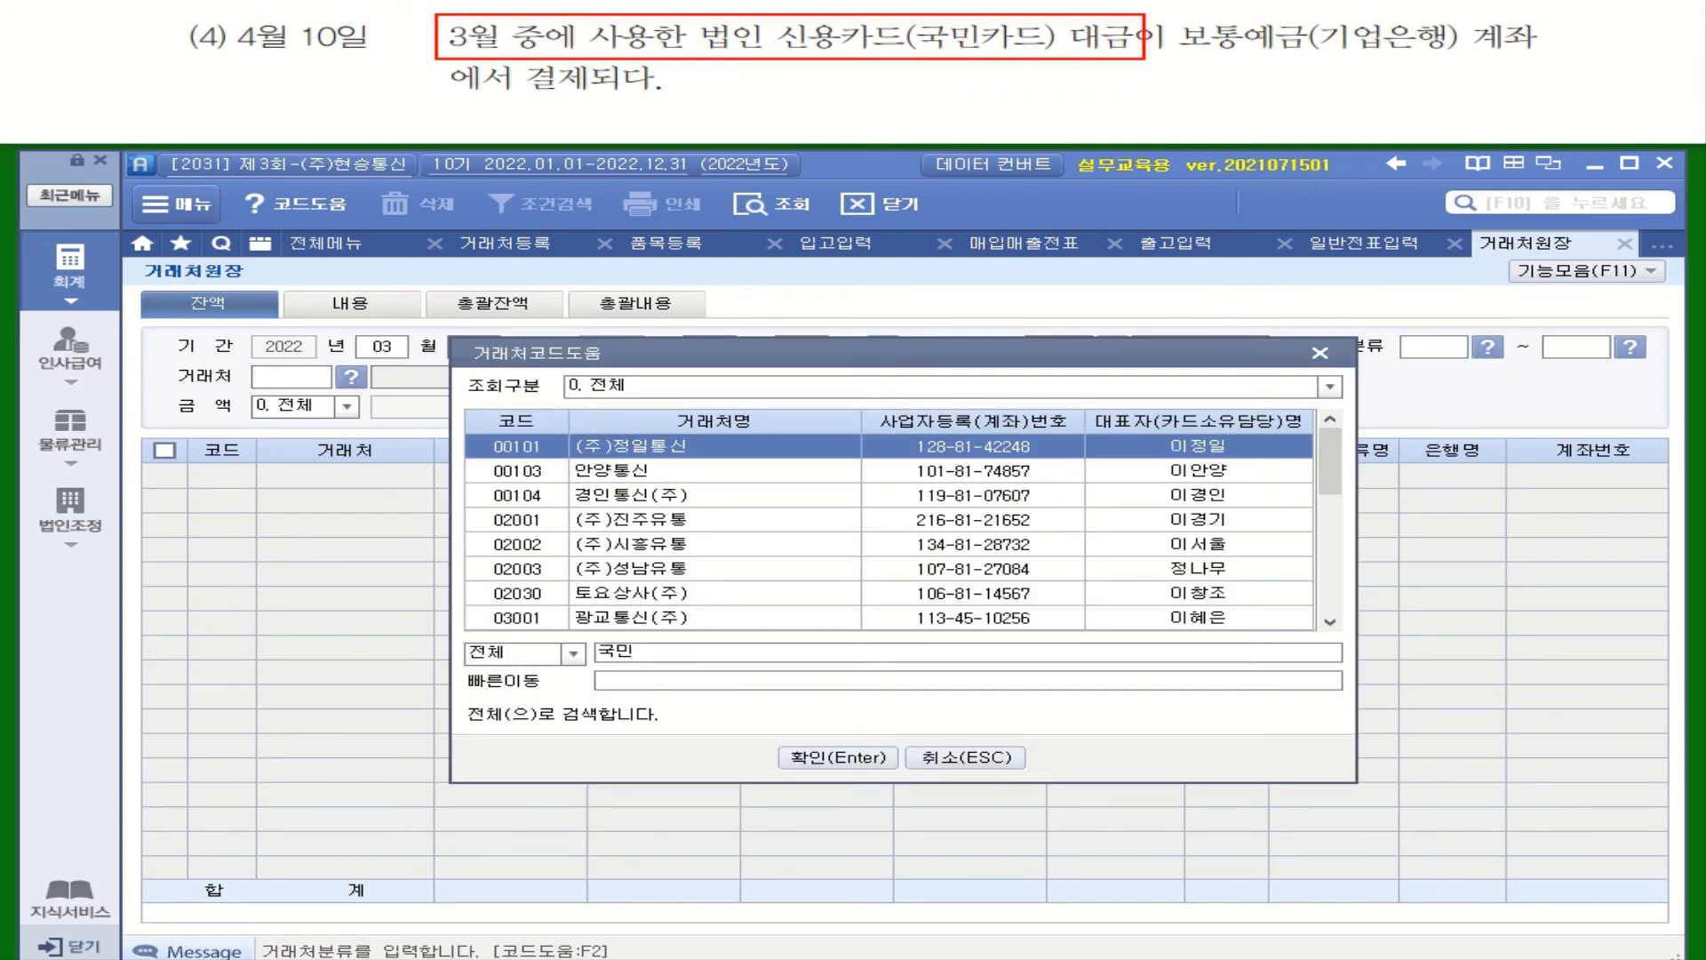
pyautogui.press('Return')
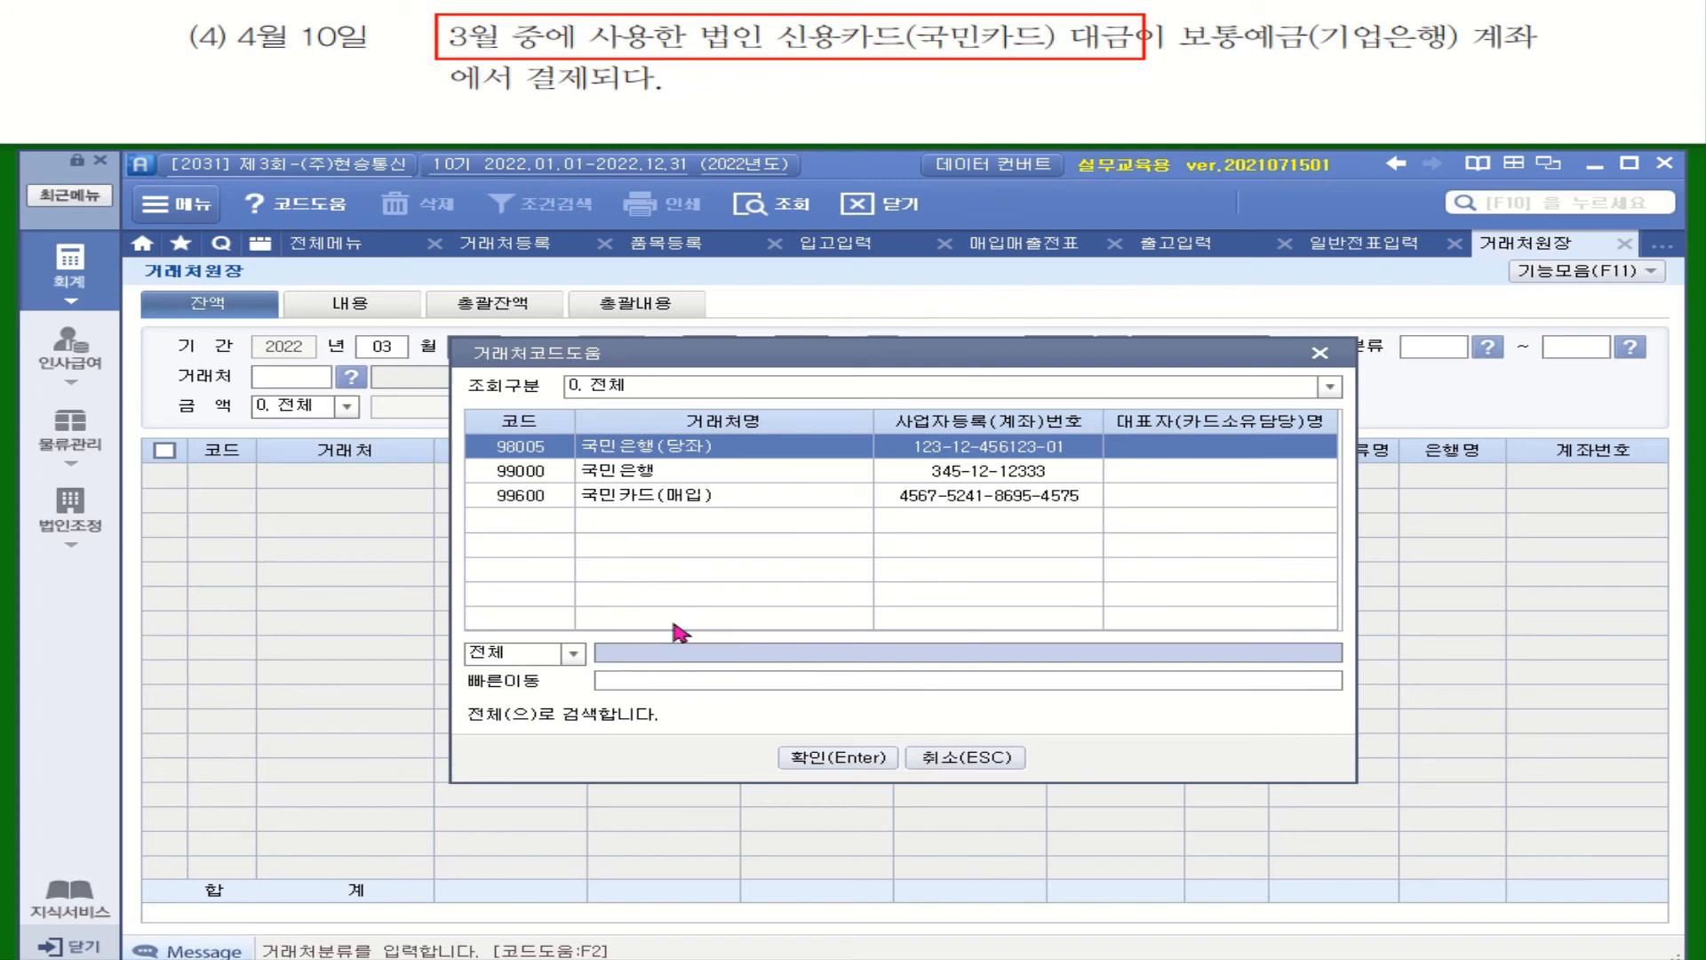
pyautogui.click(677, 500)
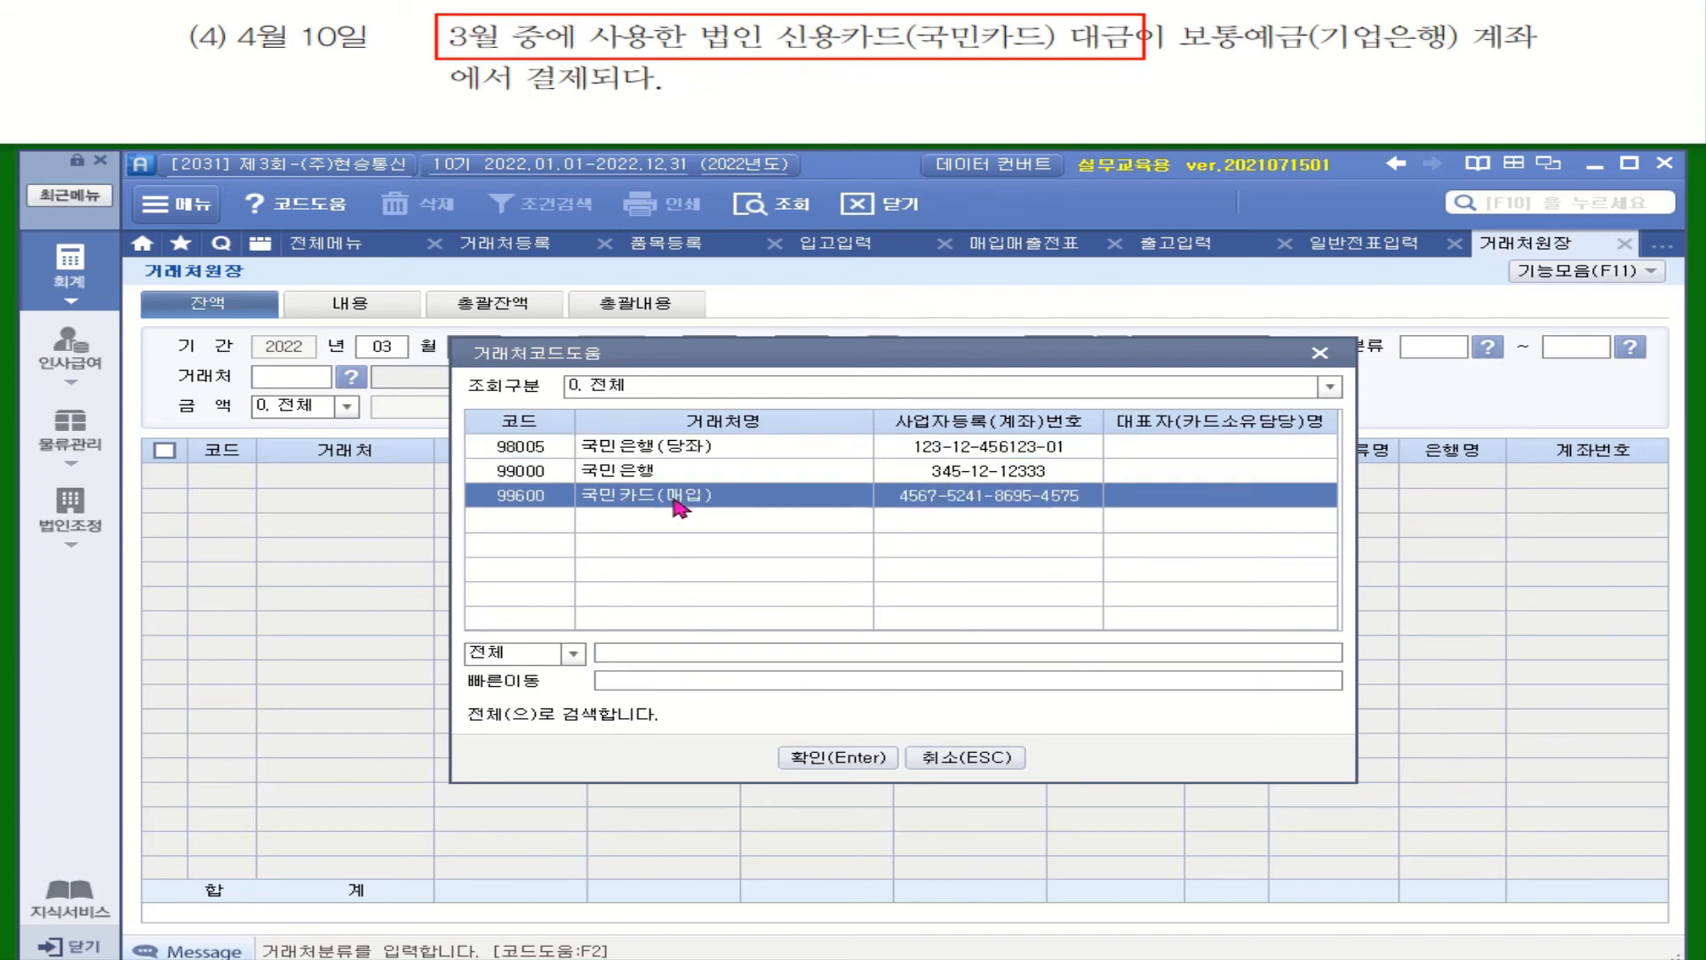
pyautogui.doubleClick(680, 508)
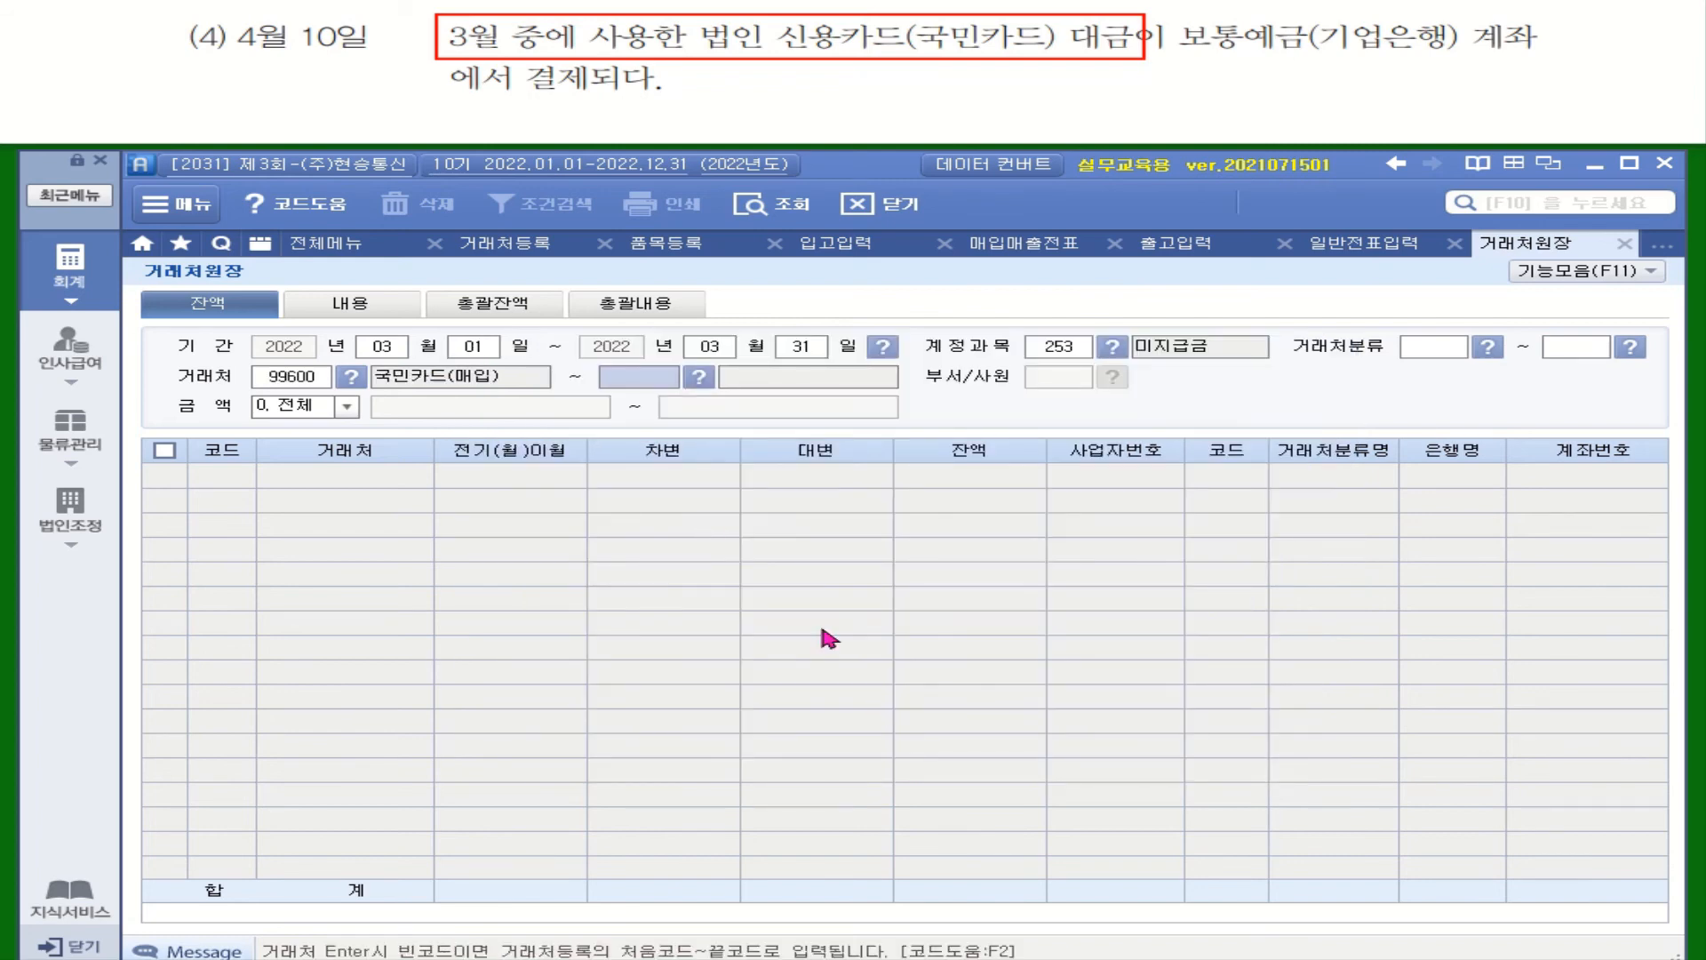
# Set the ending partner to 99600, query the 965,000 balance, and return to journal entry
pyautogui.click(699, 376)
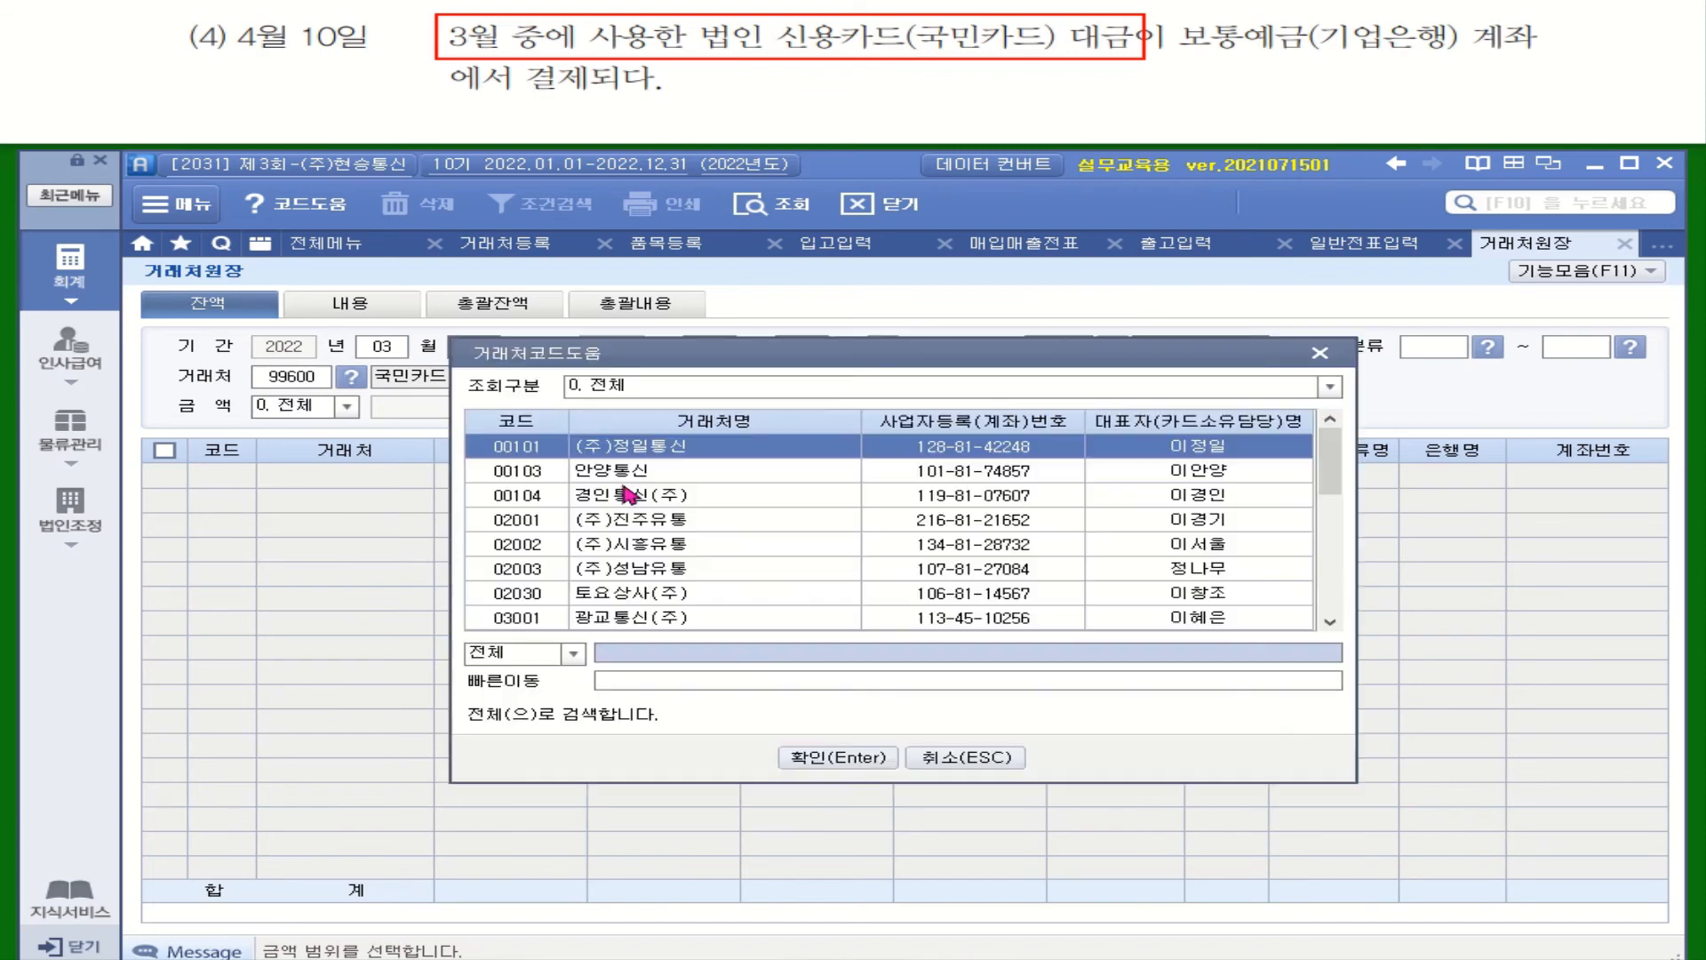
pyautogui.click(637, 657)
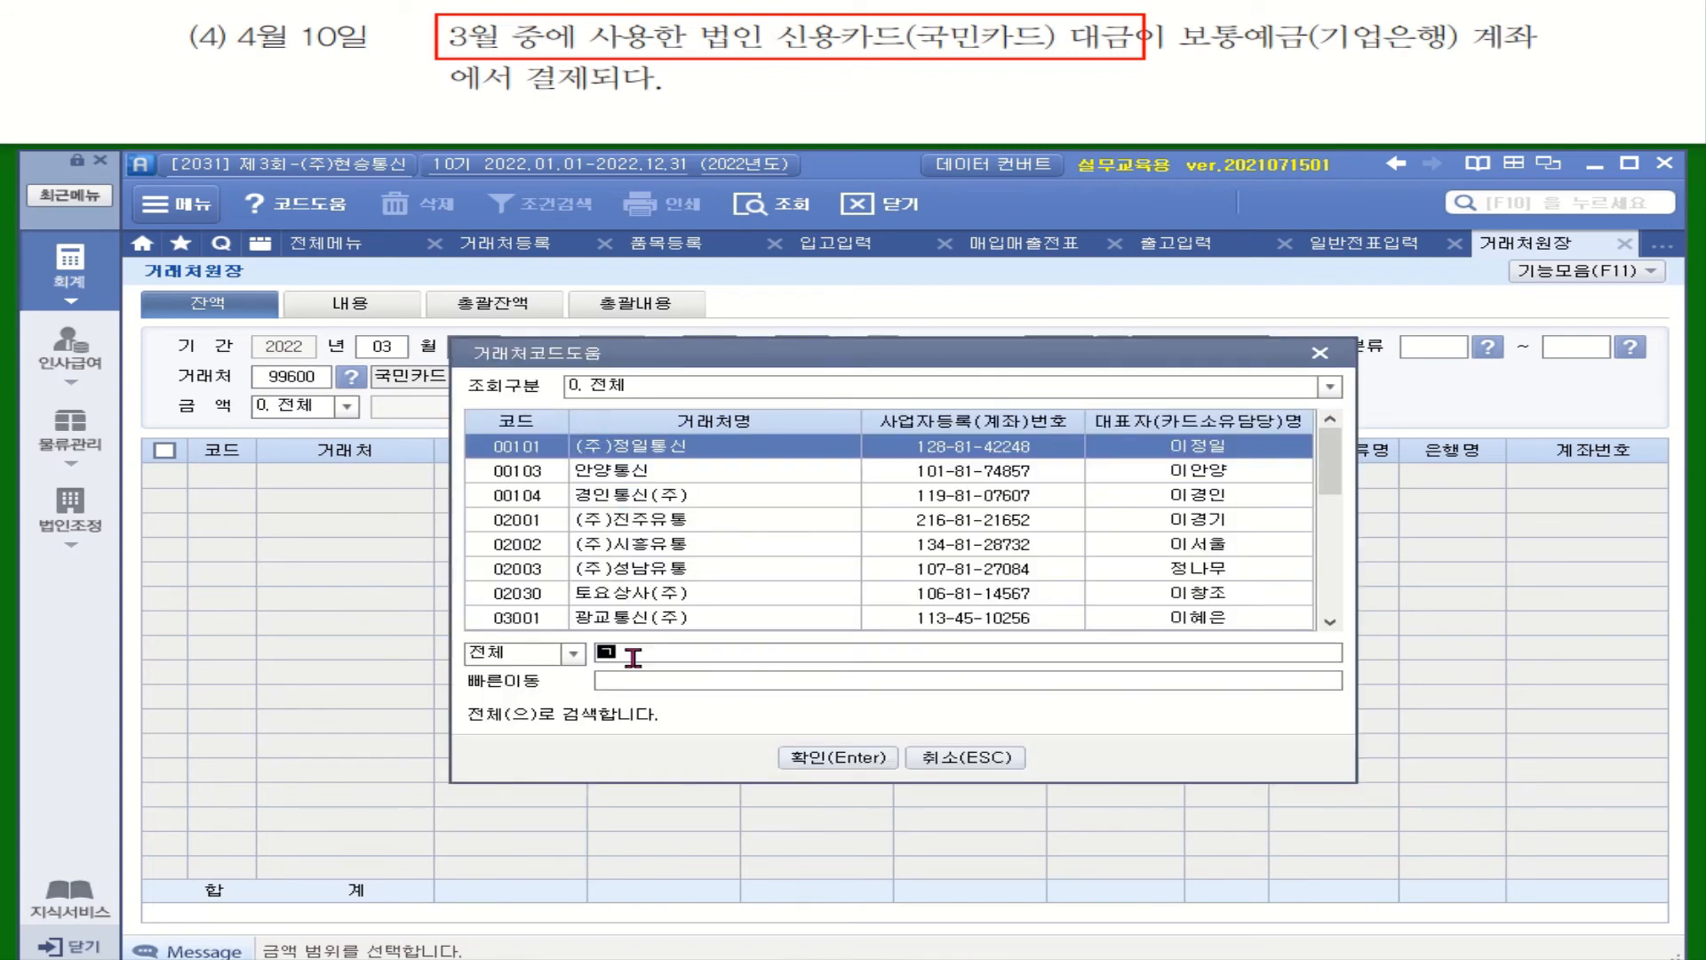
pyautogui.write('국미ㄴ')
pyautogui.press('Return')
pyautogui.click(683, 505)
pyautogui.press('Return')
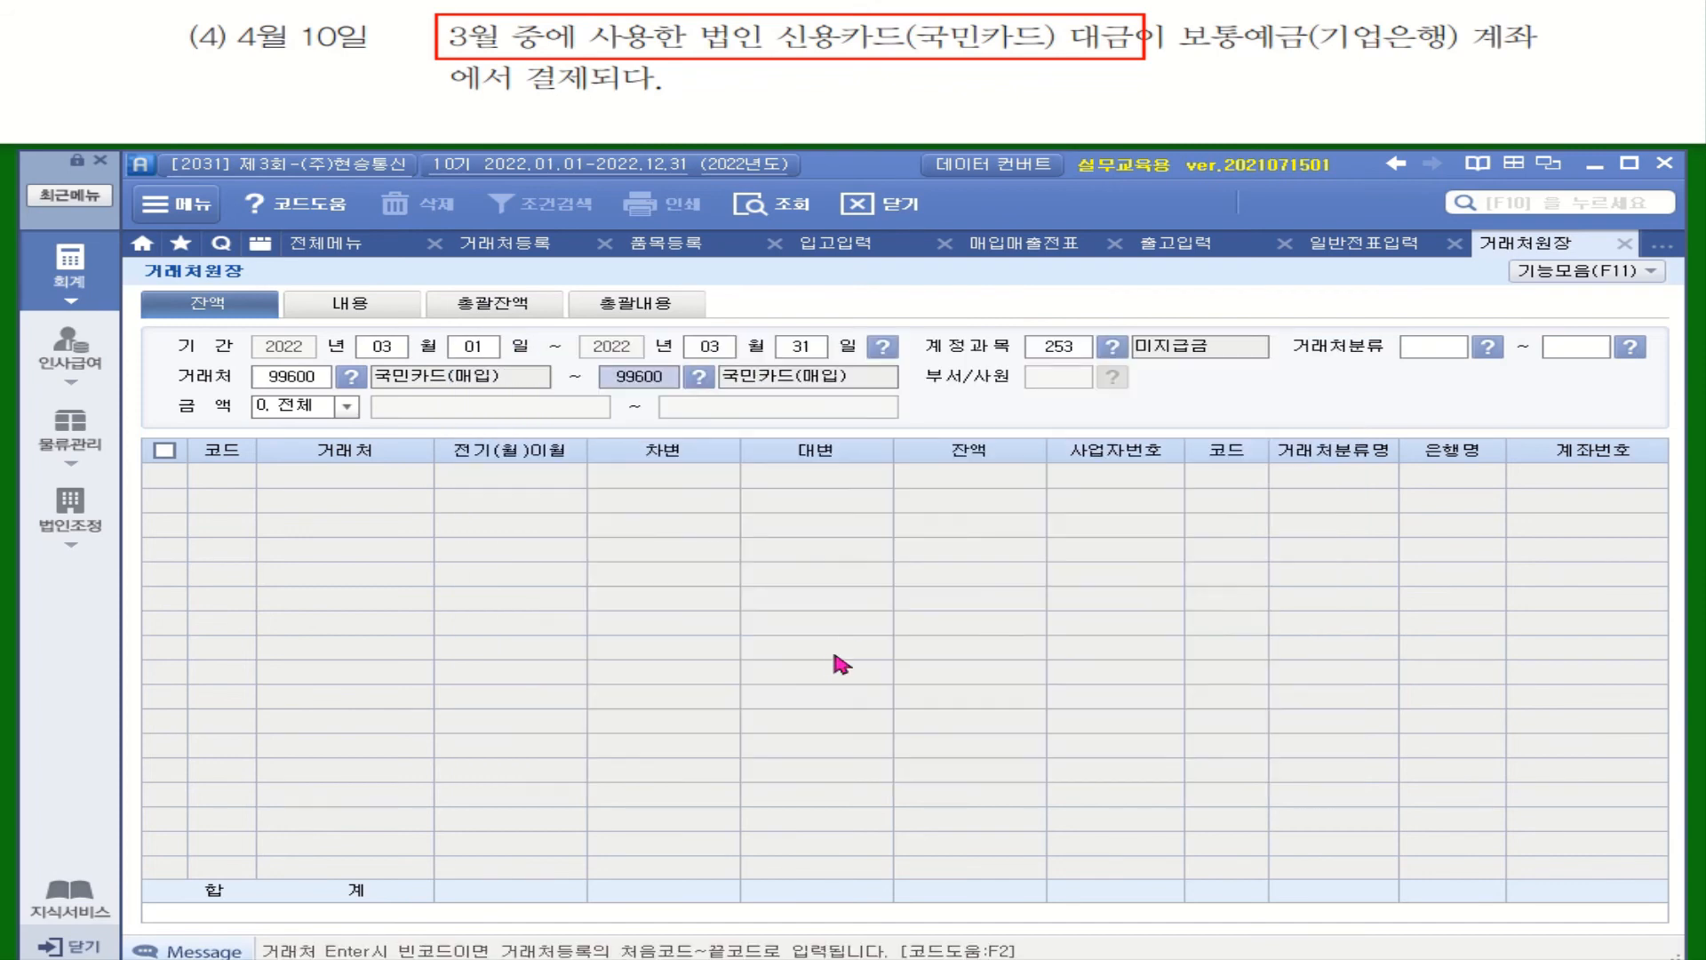
pyautogui.press('Return')
pyautogui.press('Return')
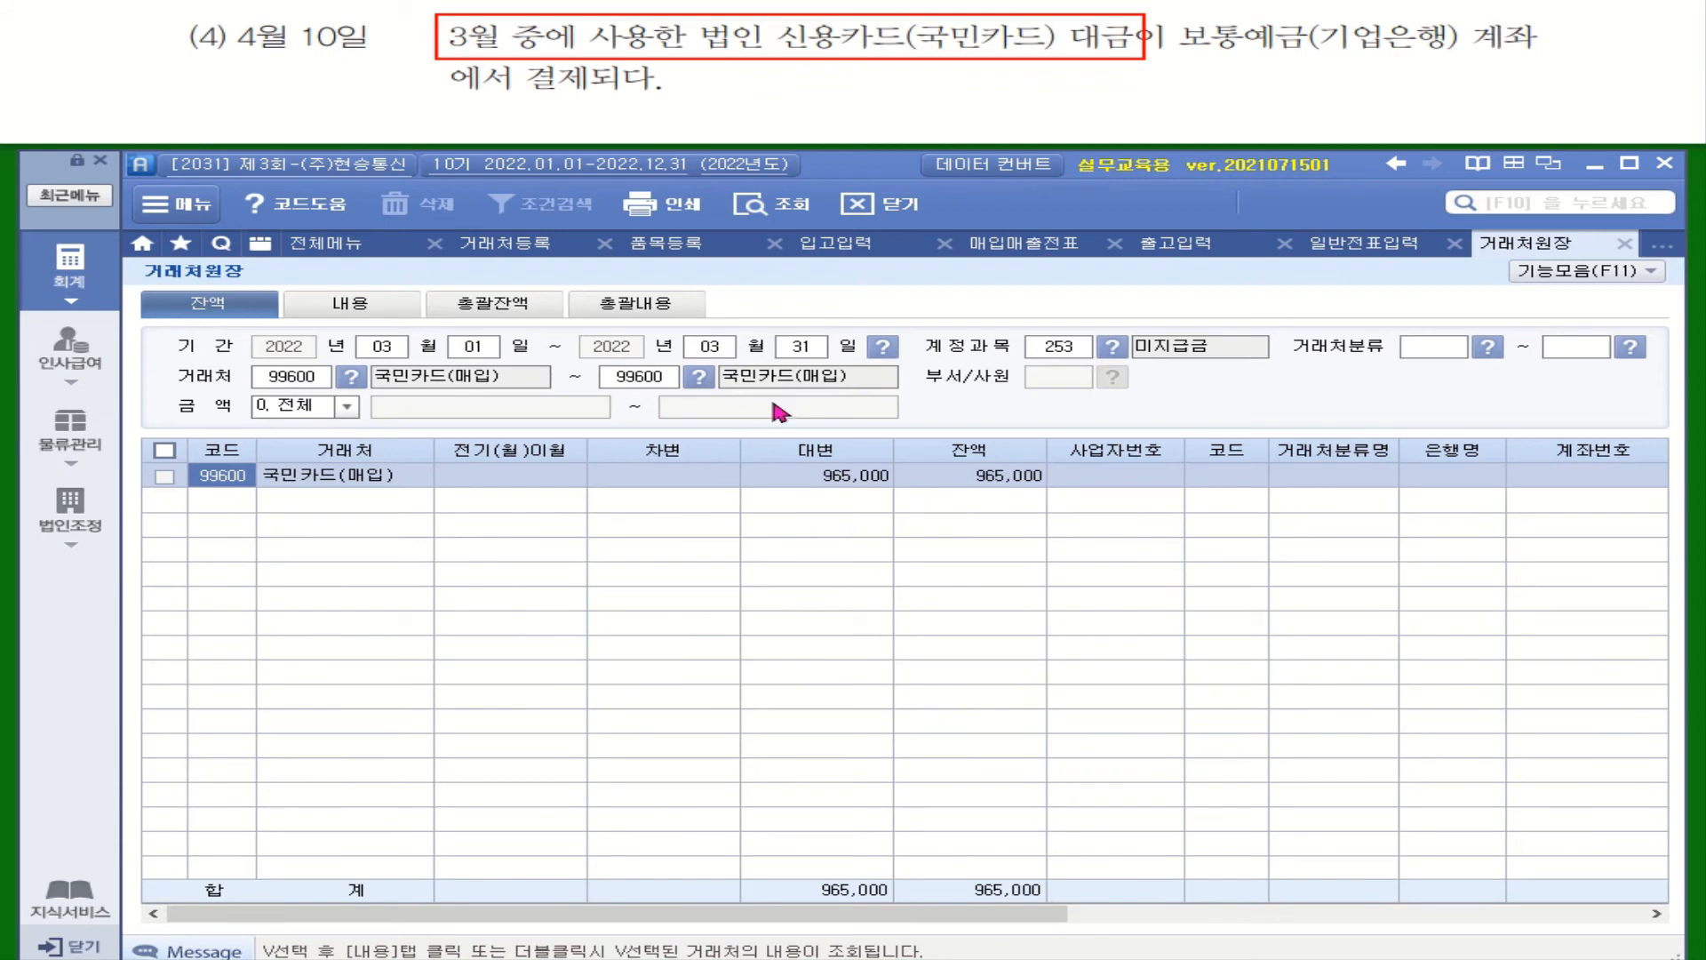
pyautogui.click(862, 477)
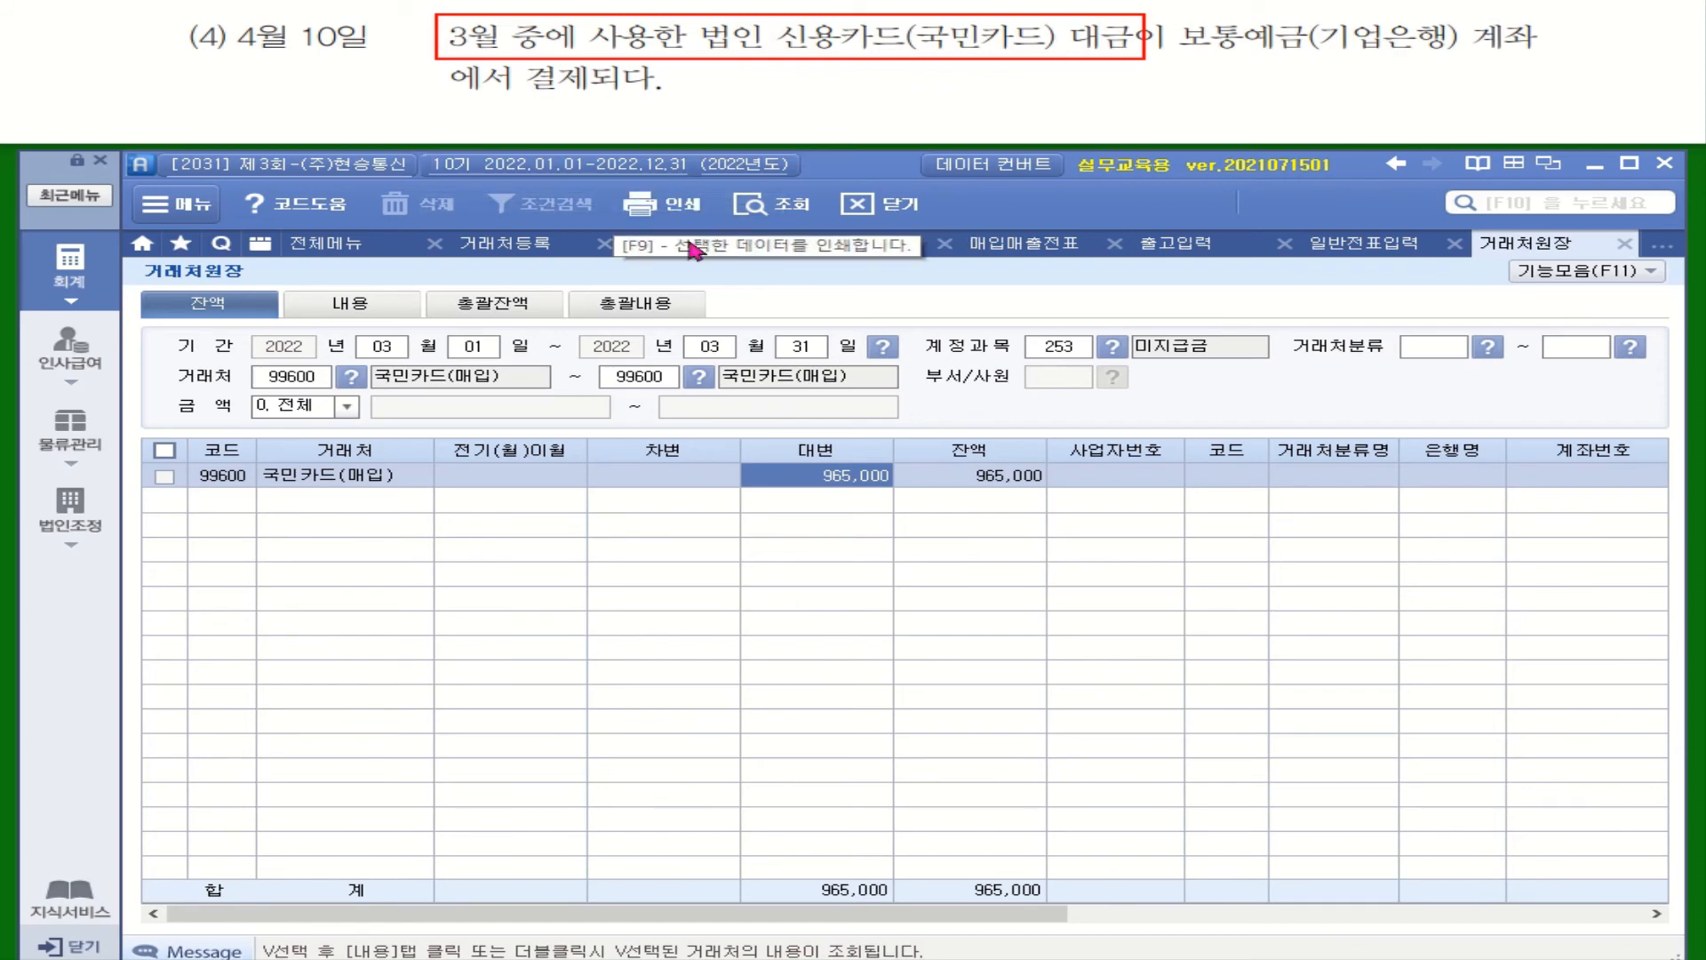
pyautogui.click(1364, 244)
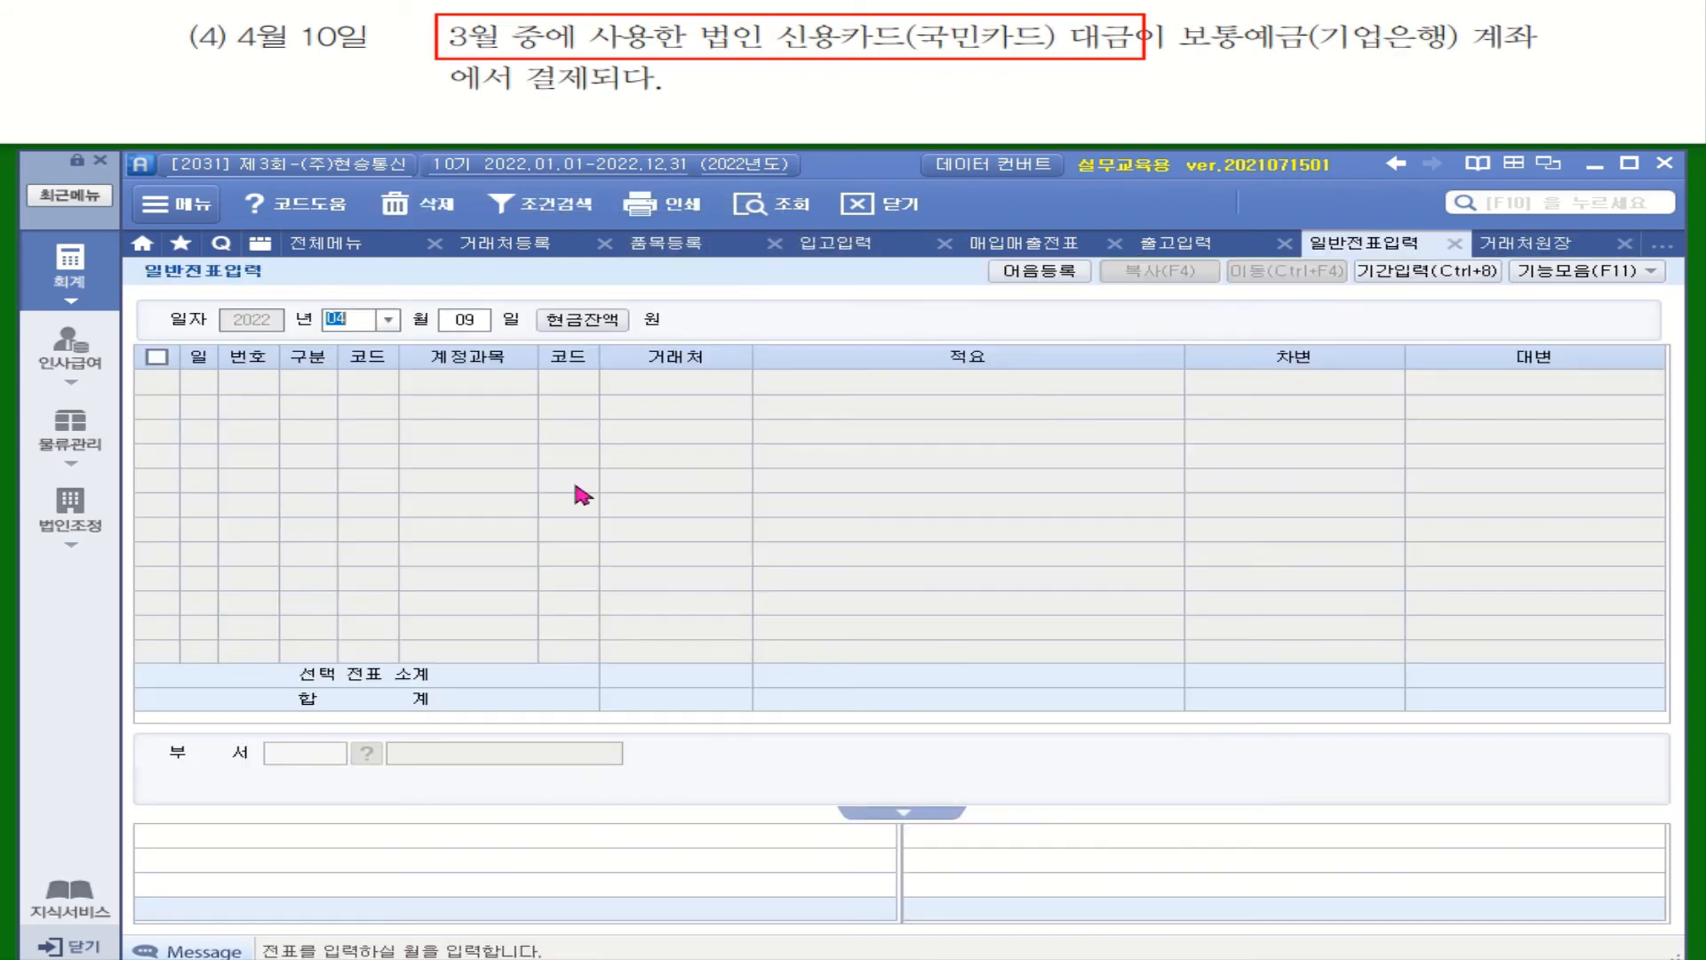
# Start an April 10 entry whose first line debits 253 미지급금
pyautogui.click(480, 320)
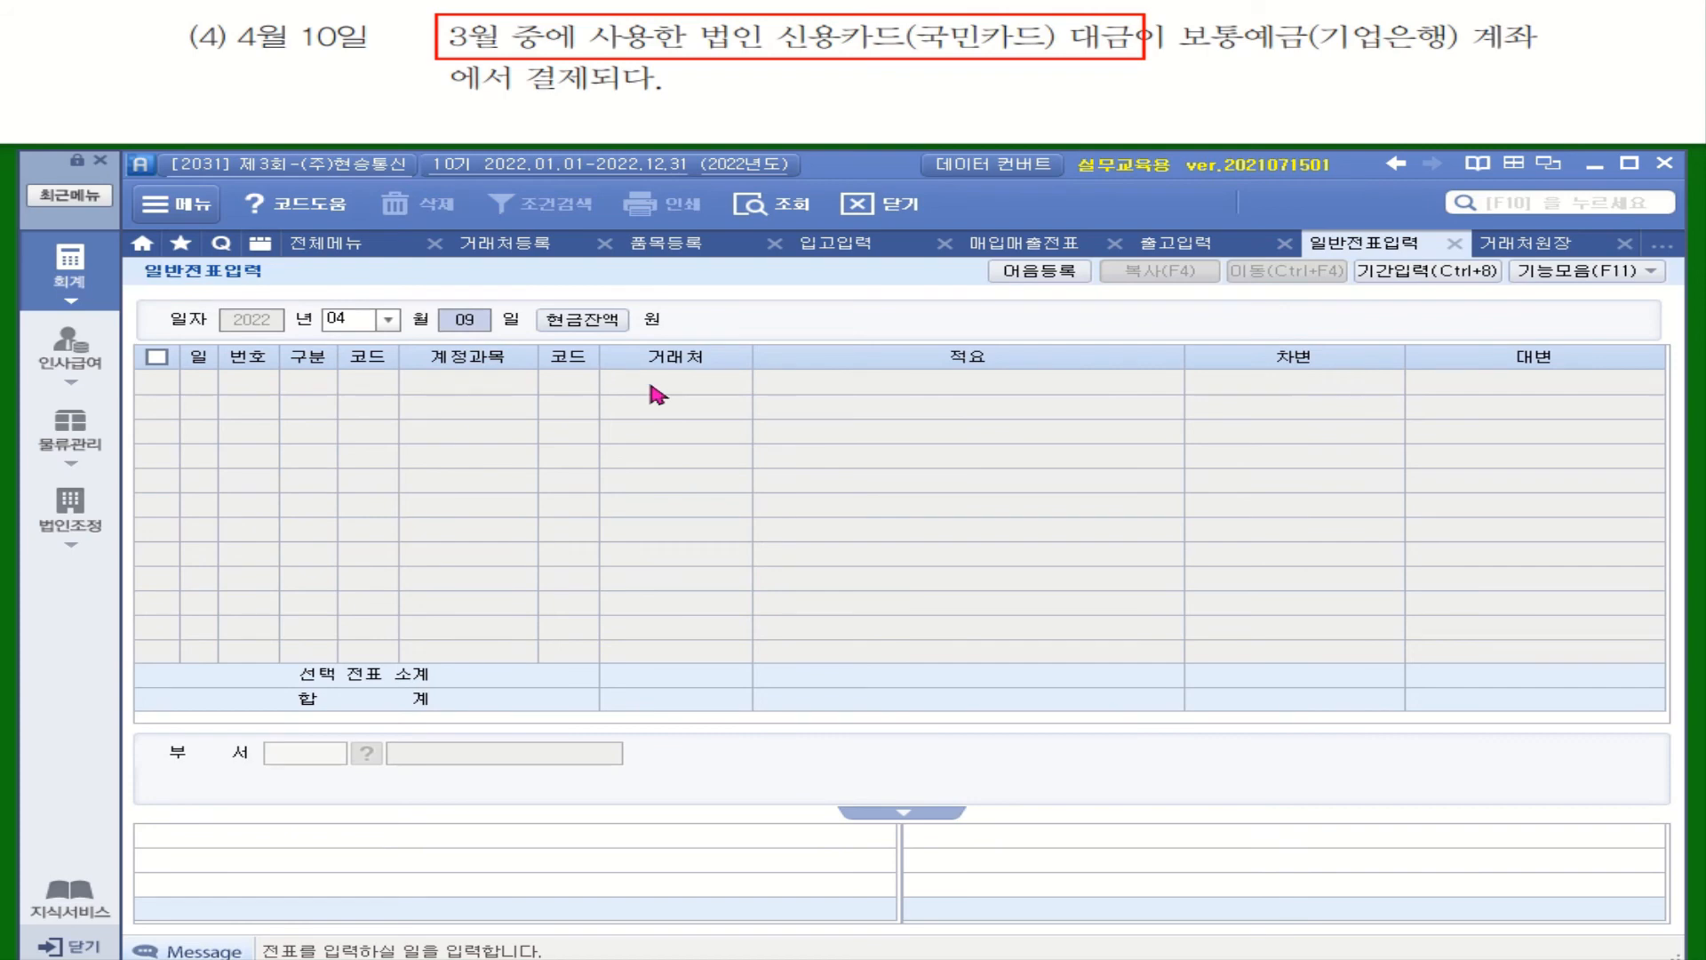
pyautogui.write('10')
pyautogui.press('Return')
pyautogui.write('3')
pyautogui.press('Return')
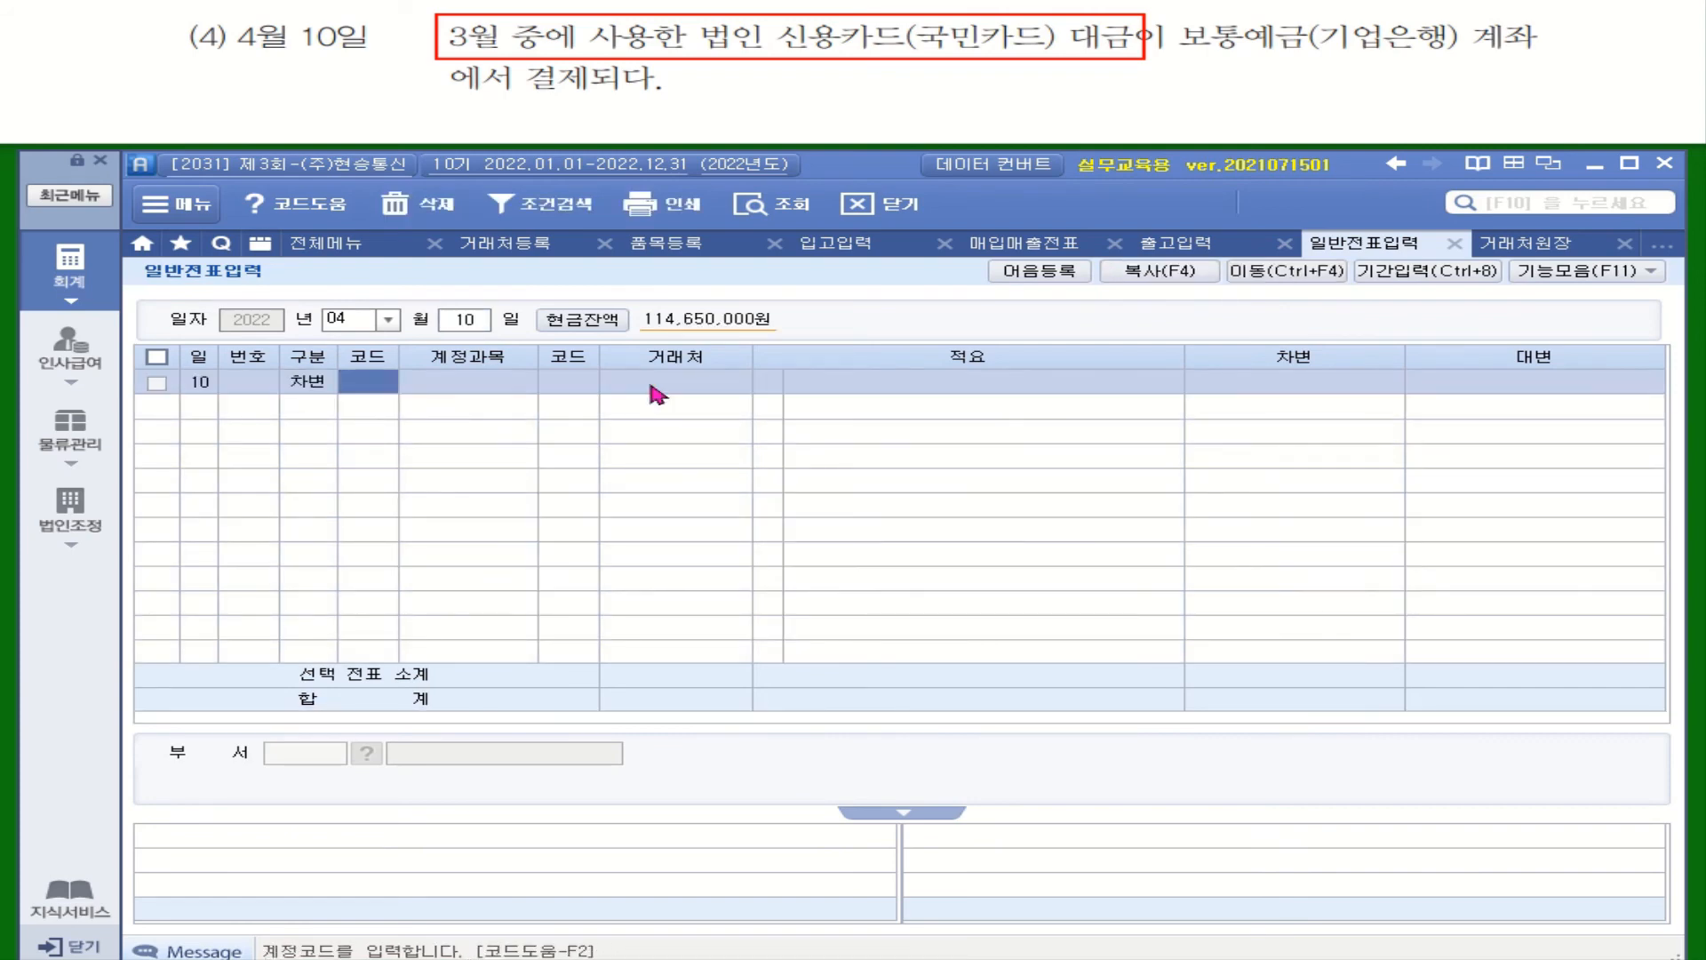
pyautogui.write('미지')
pyautogui.press('Return')
pyautogui.press('Return')
# Set the debit line's partner to 국민카드(매입) with an amount of 965,000
pyautogui.write('국ㅁ')
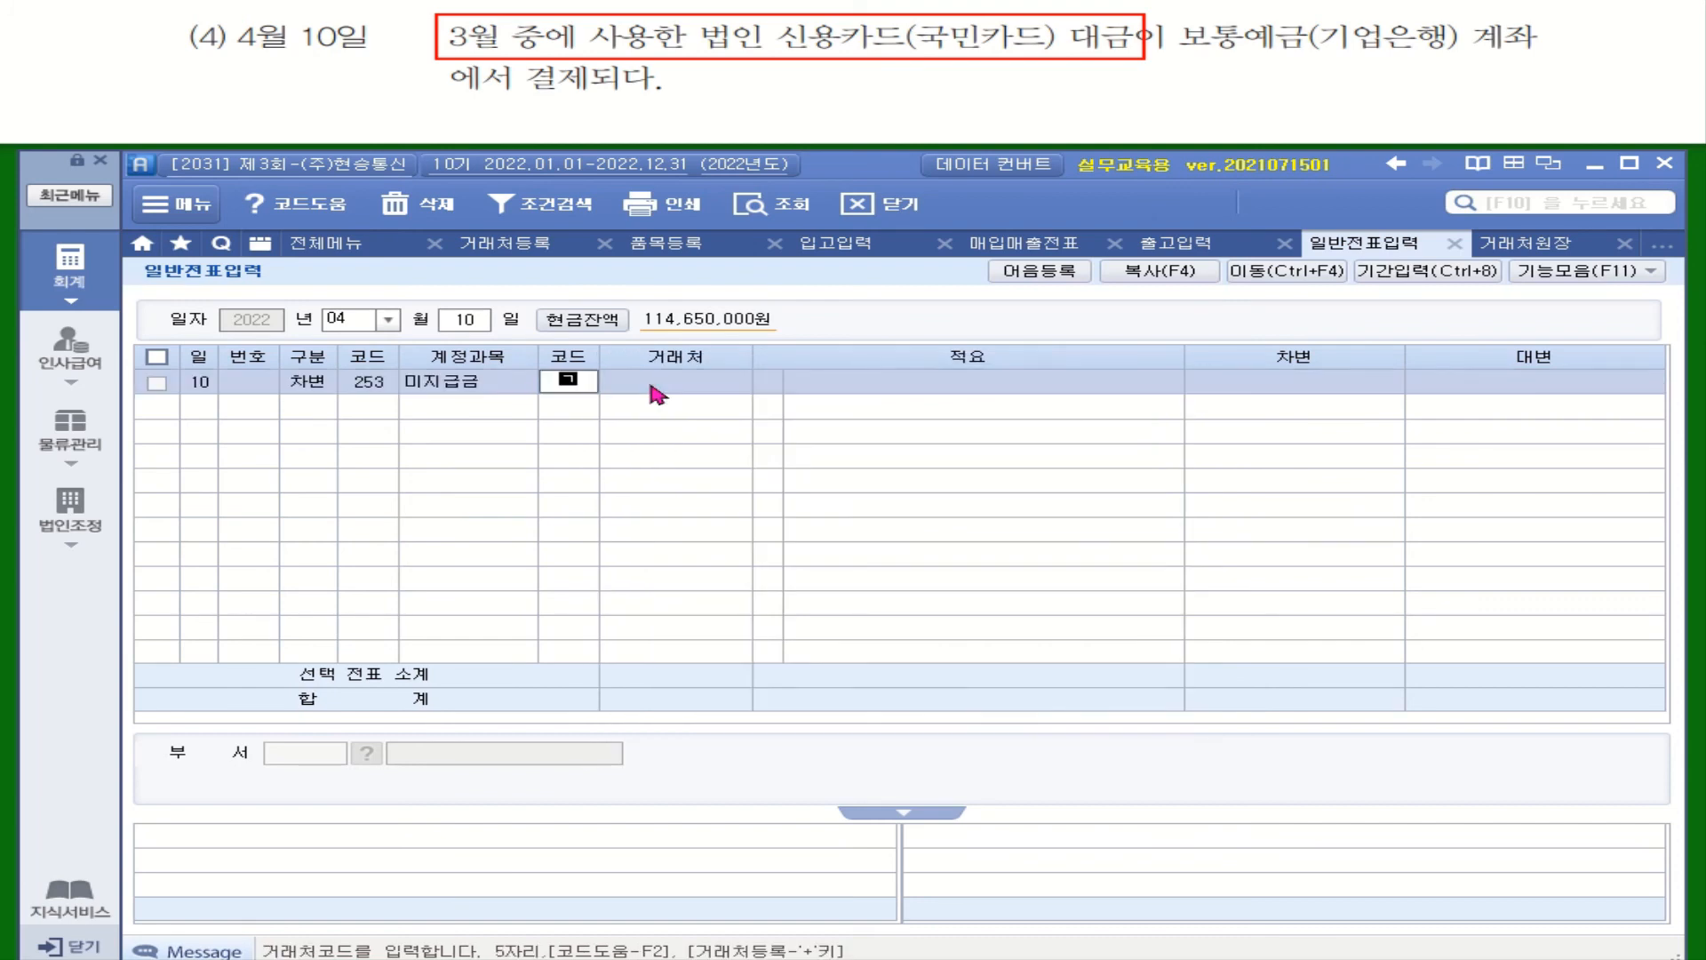
pyautogui.write('민')
pyautogui.press('Return')
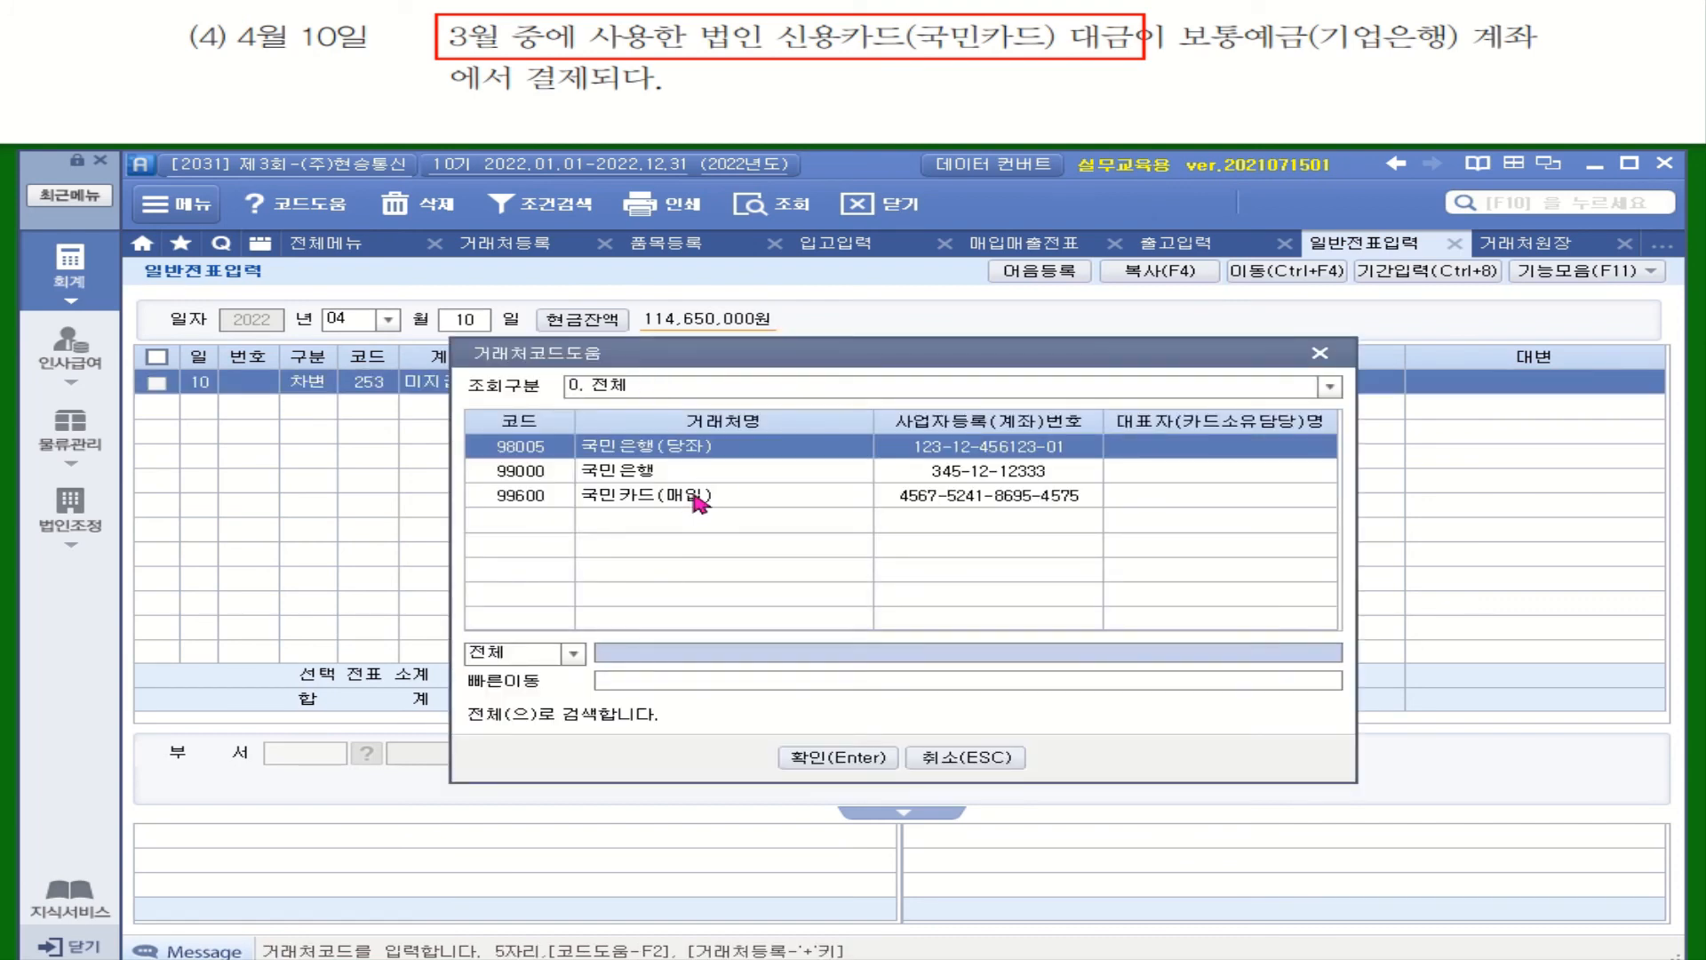
pyautogui.doubleClick(702, 495)
pyautogui.press('Return')
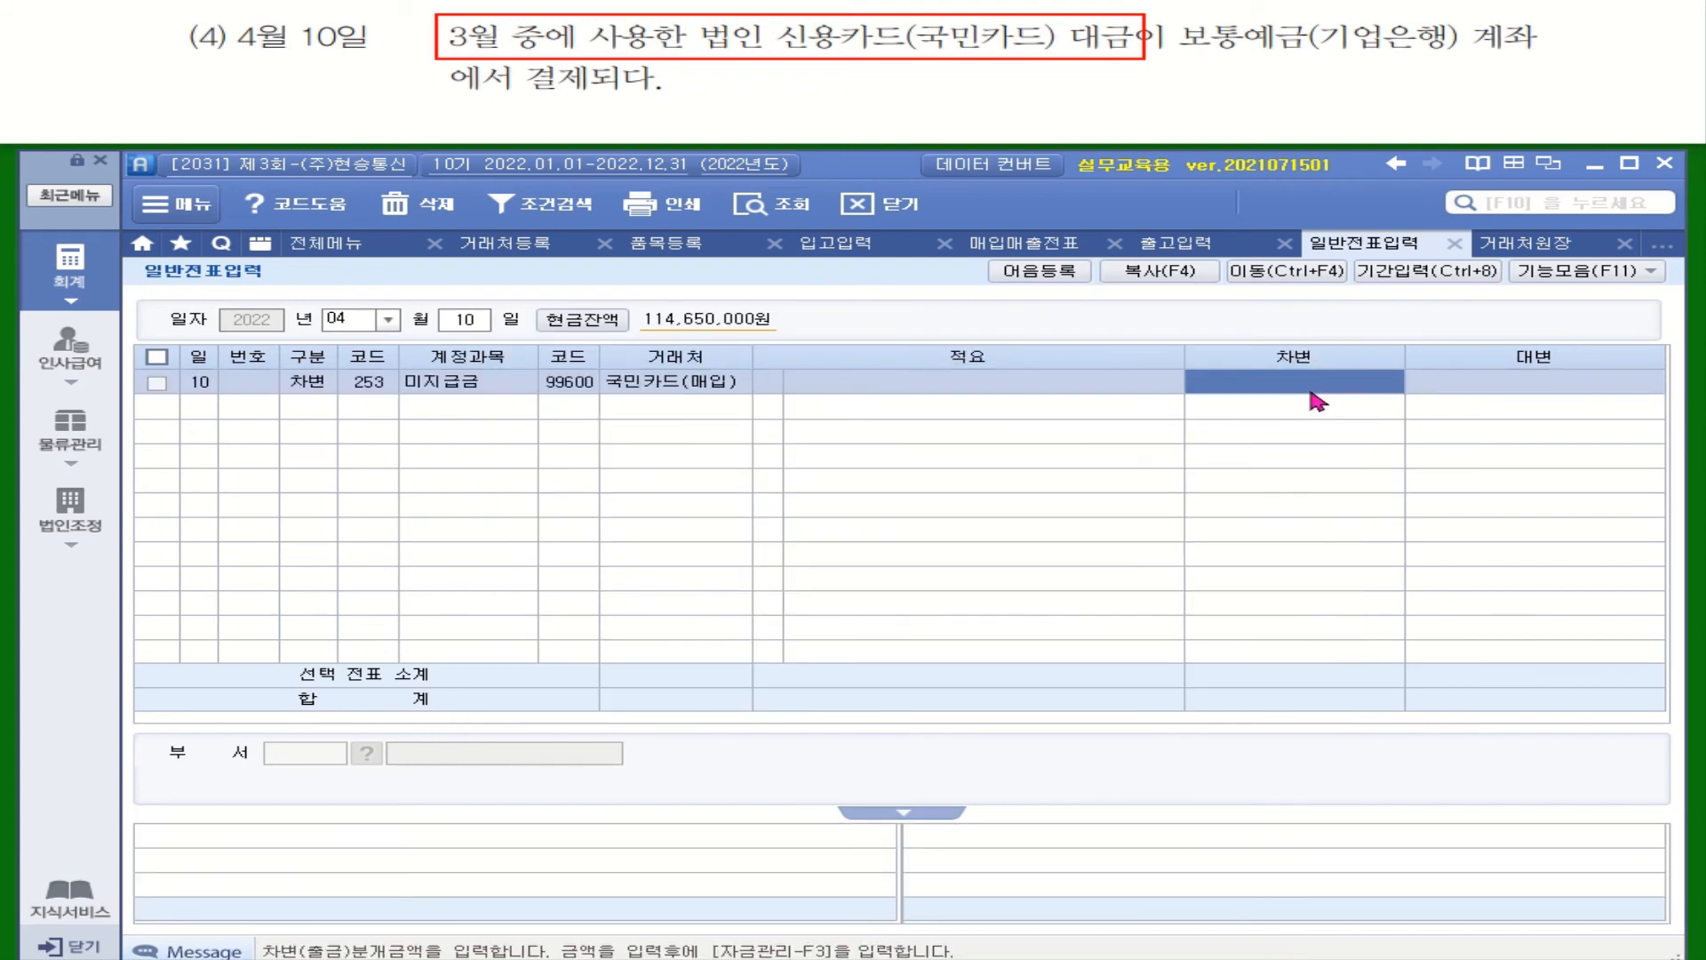
pyautogui.write('965000')
pyautogui.press('Return')
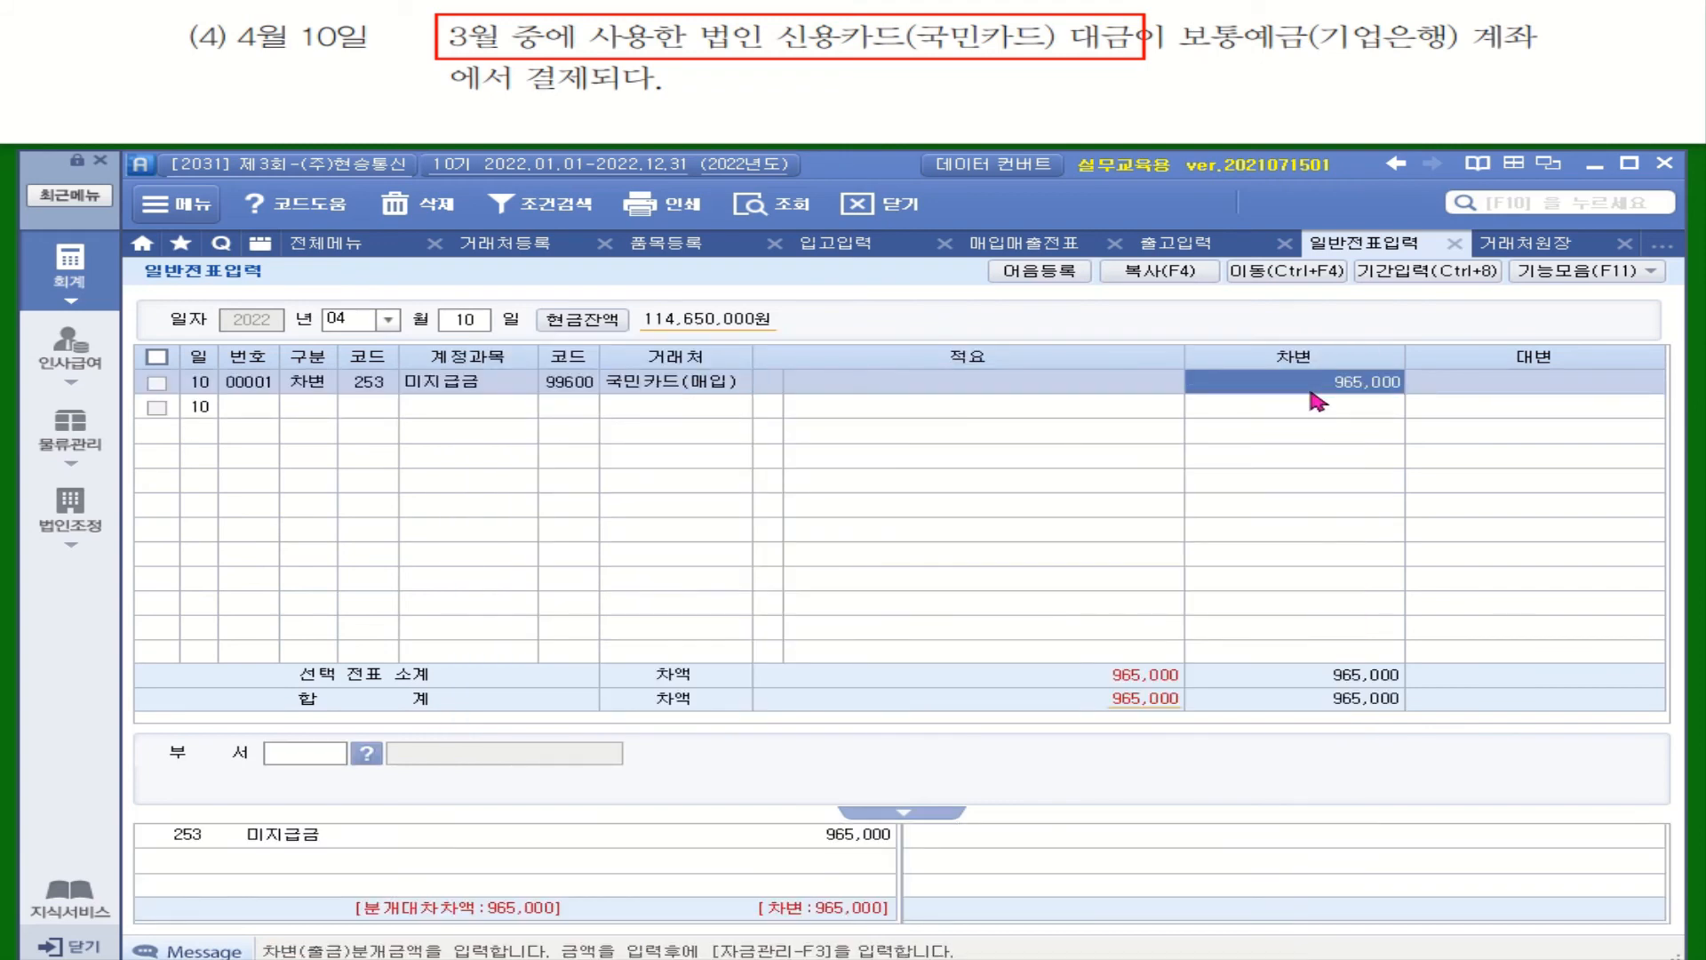
pyautogui.press('Return')
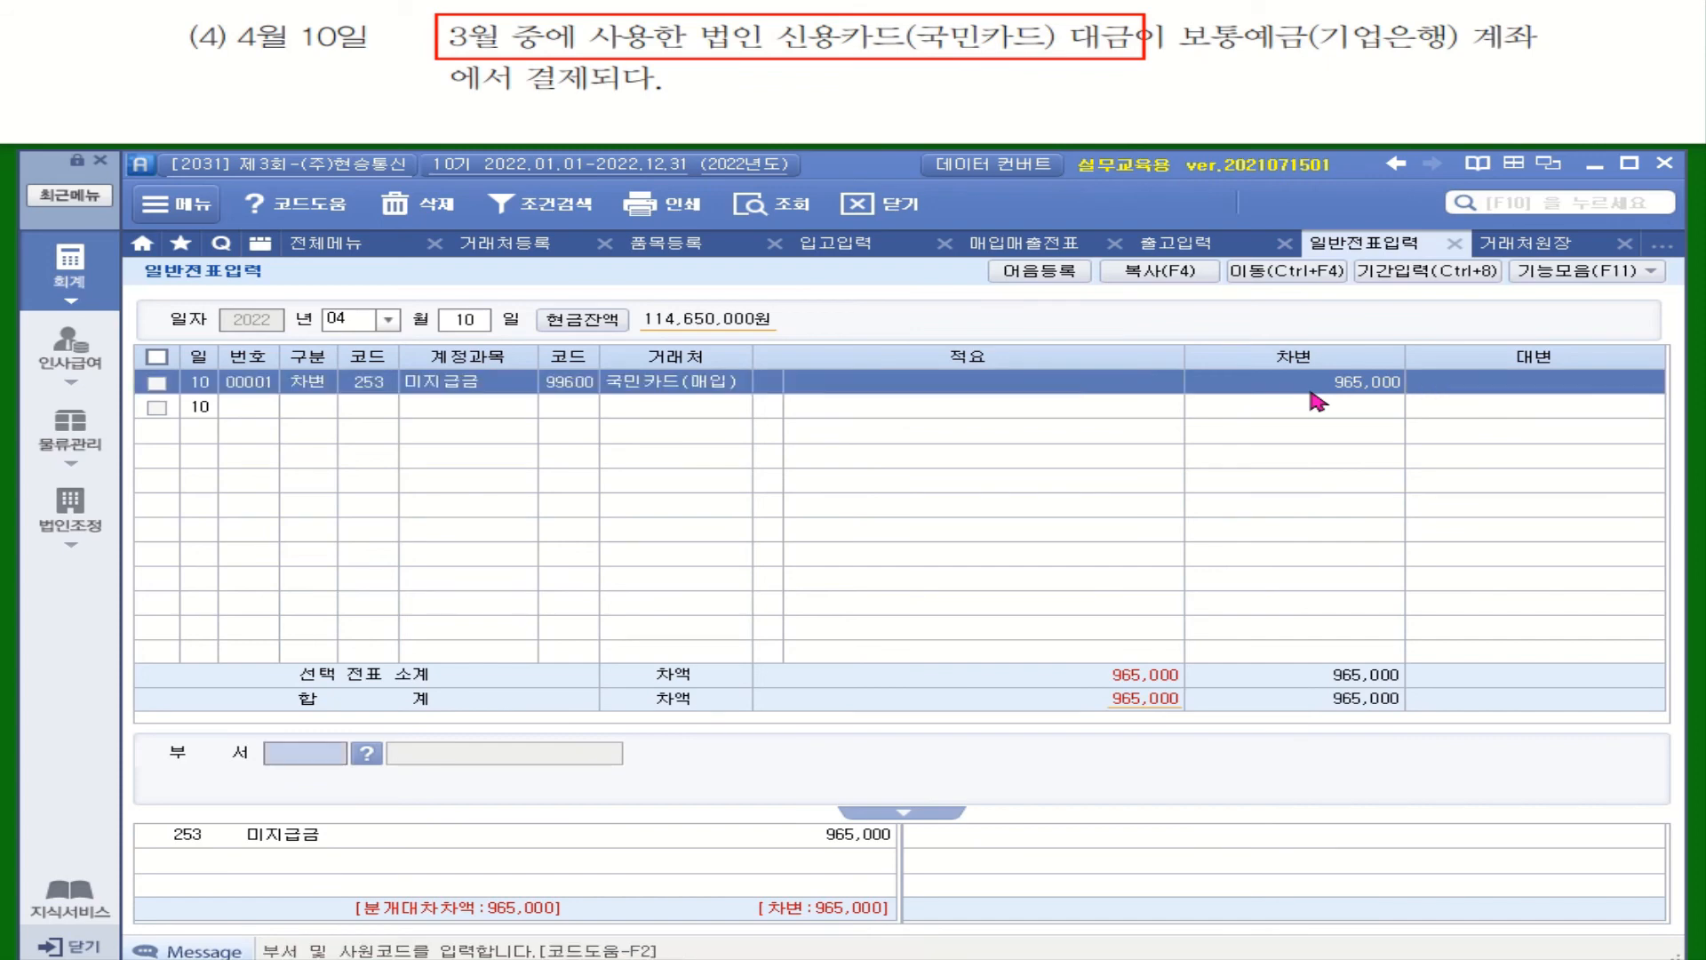
# Start a credit line to 103 보통예금 with customer 기업은행(보통)
pyautogui.press('Return')
pyautogui.write('4')
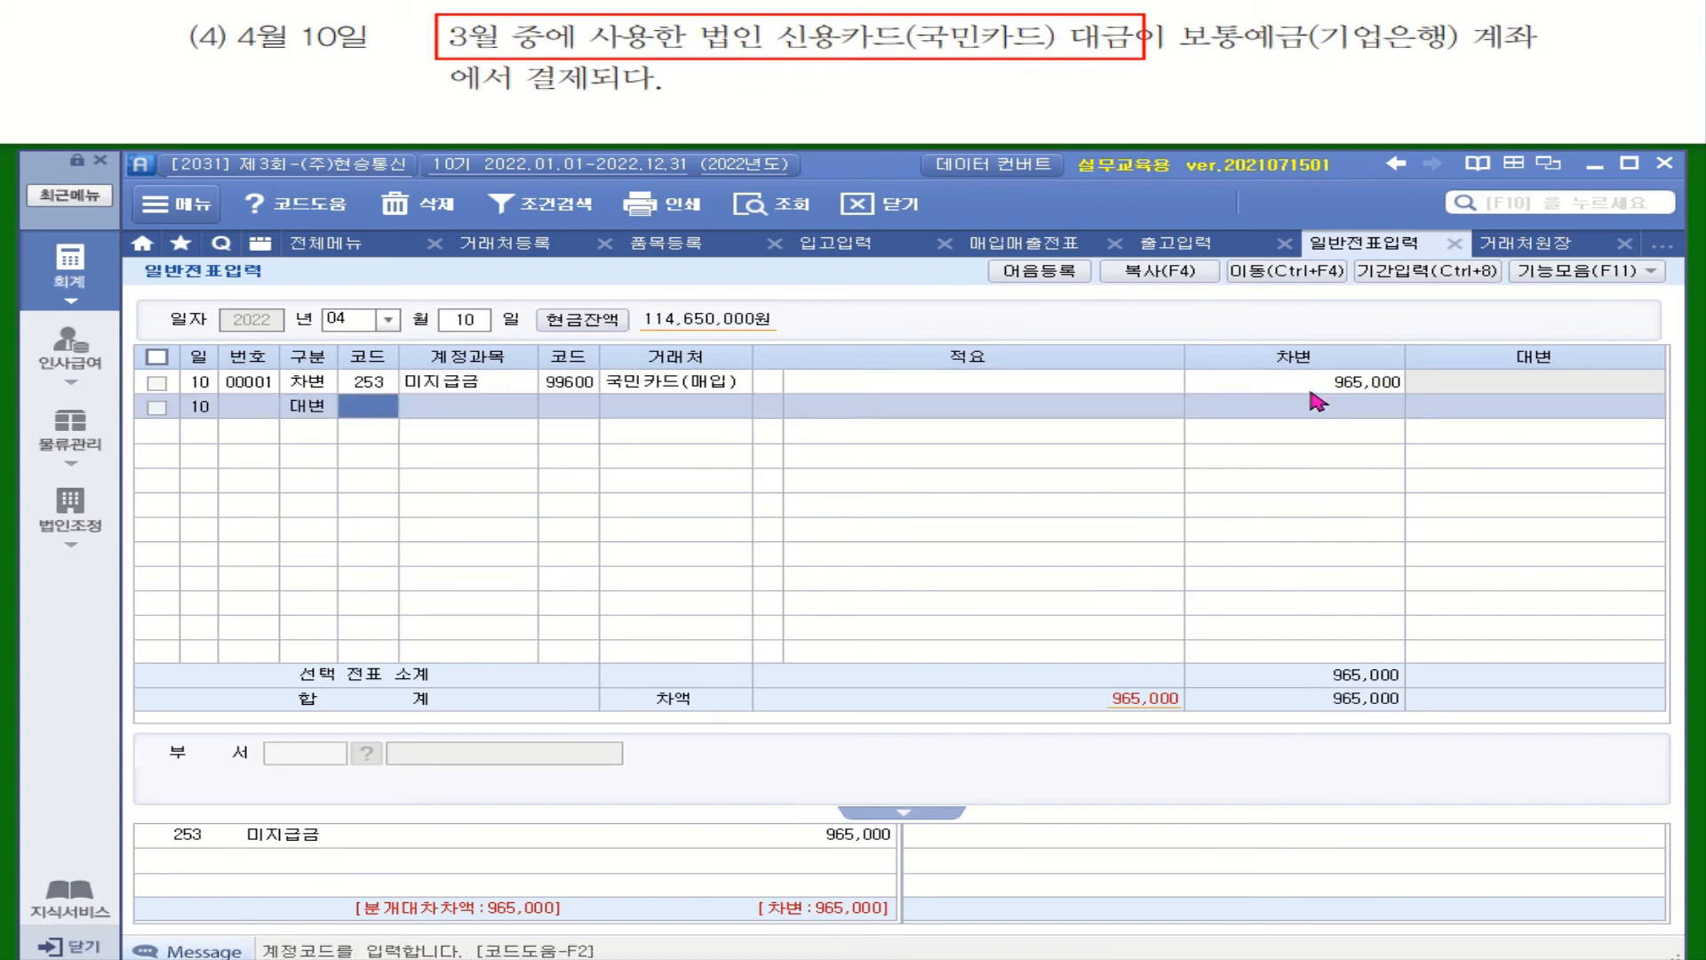
pyautogui.write('보통')
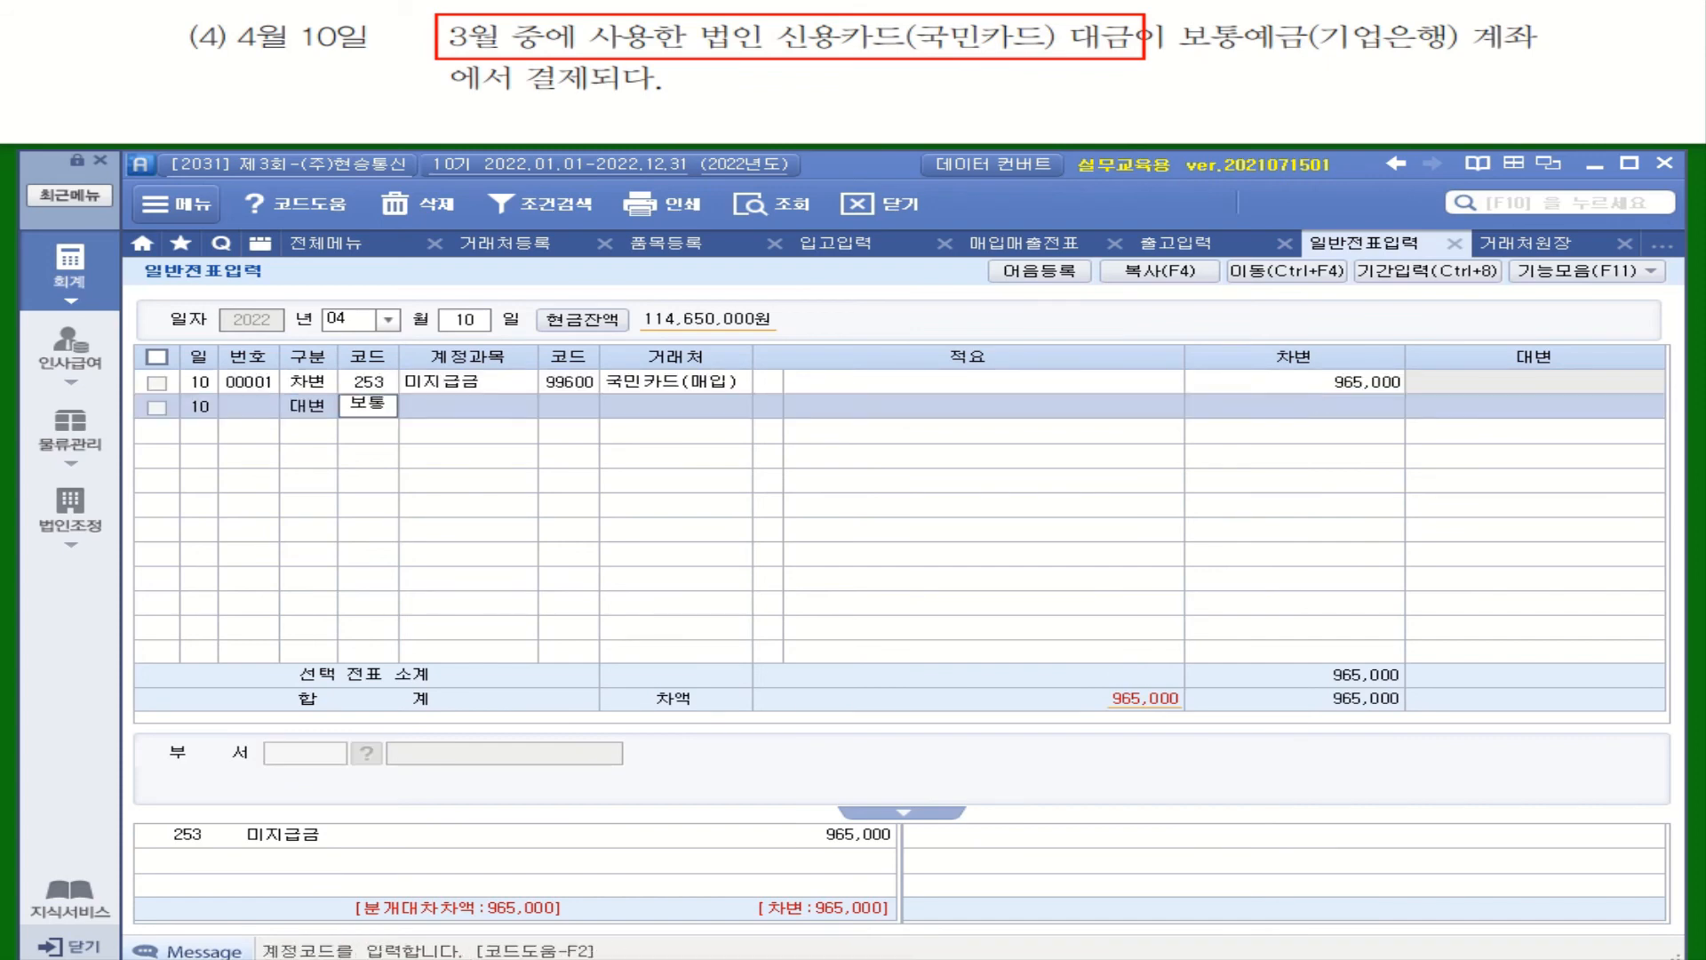
pyautogui.press('Return')
pyautogui.press('Return')
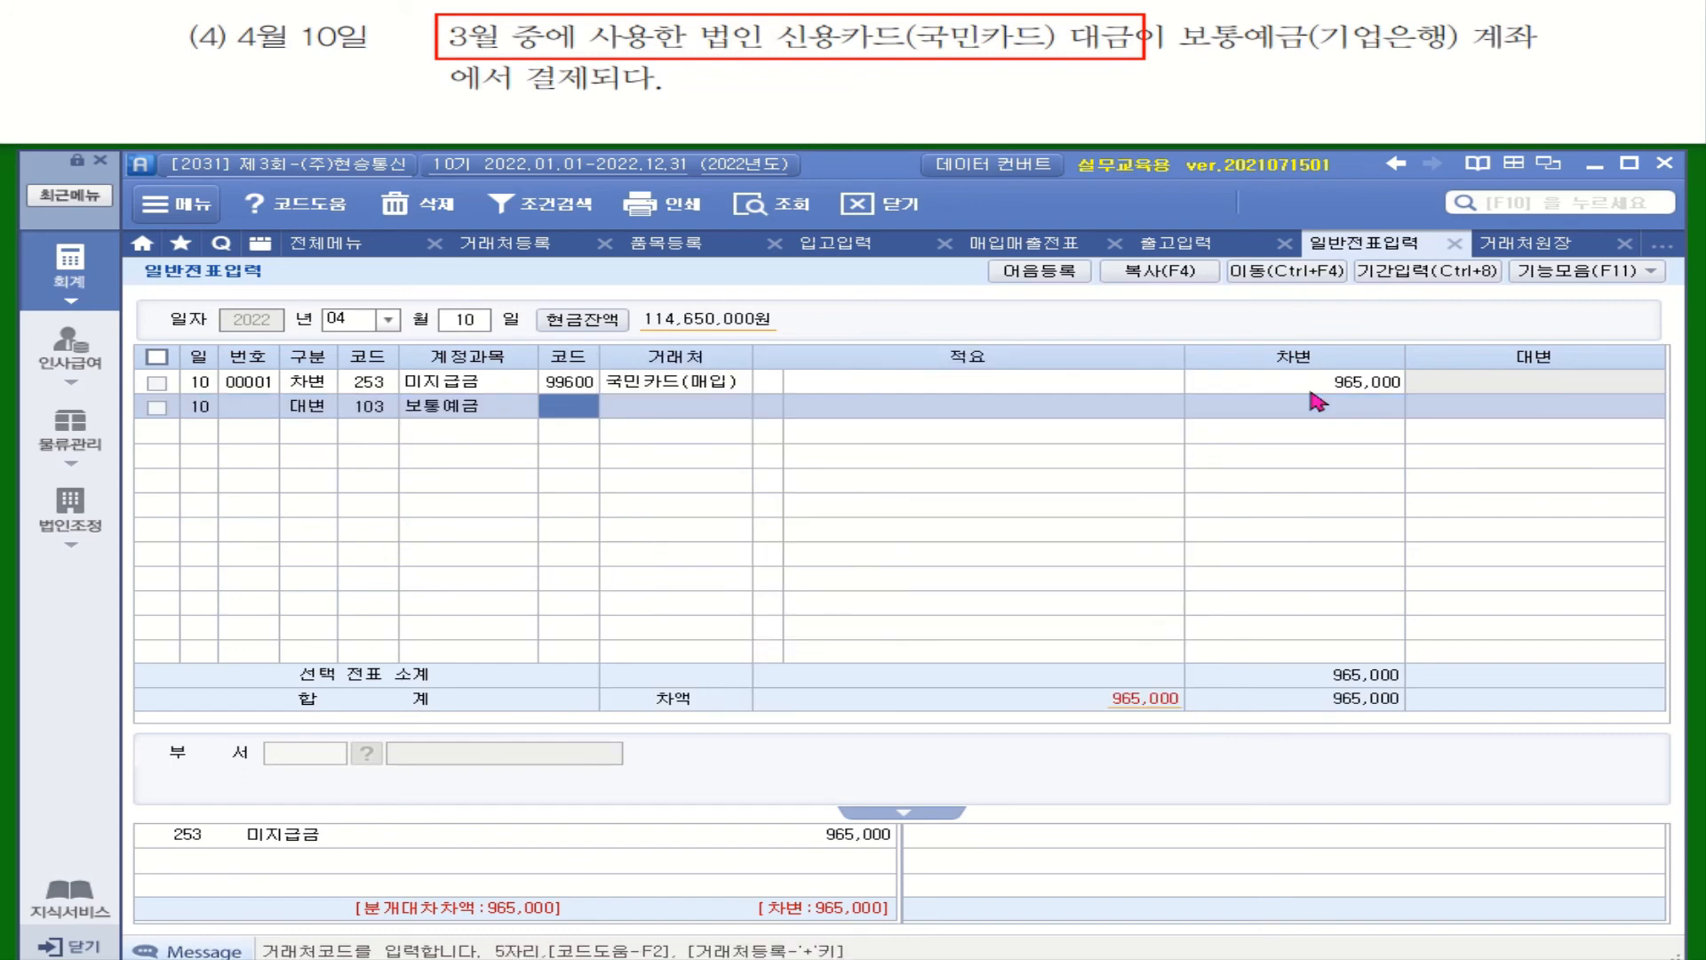
pyautogui.write('기업')
pyautogui.press('Return')
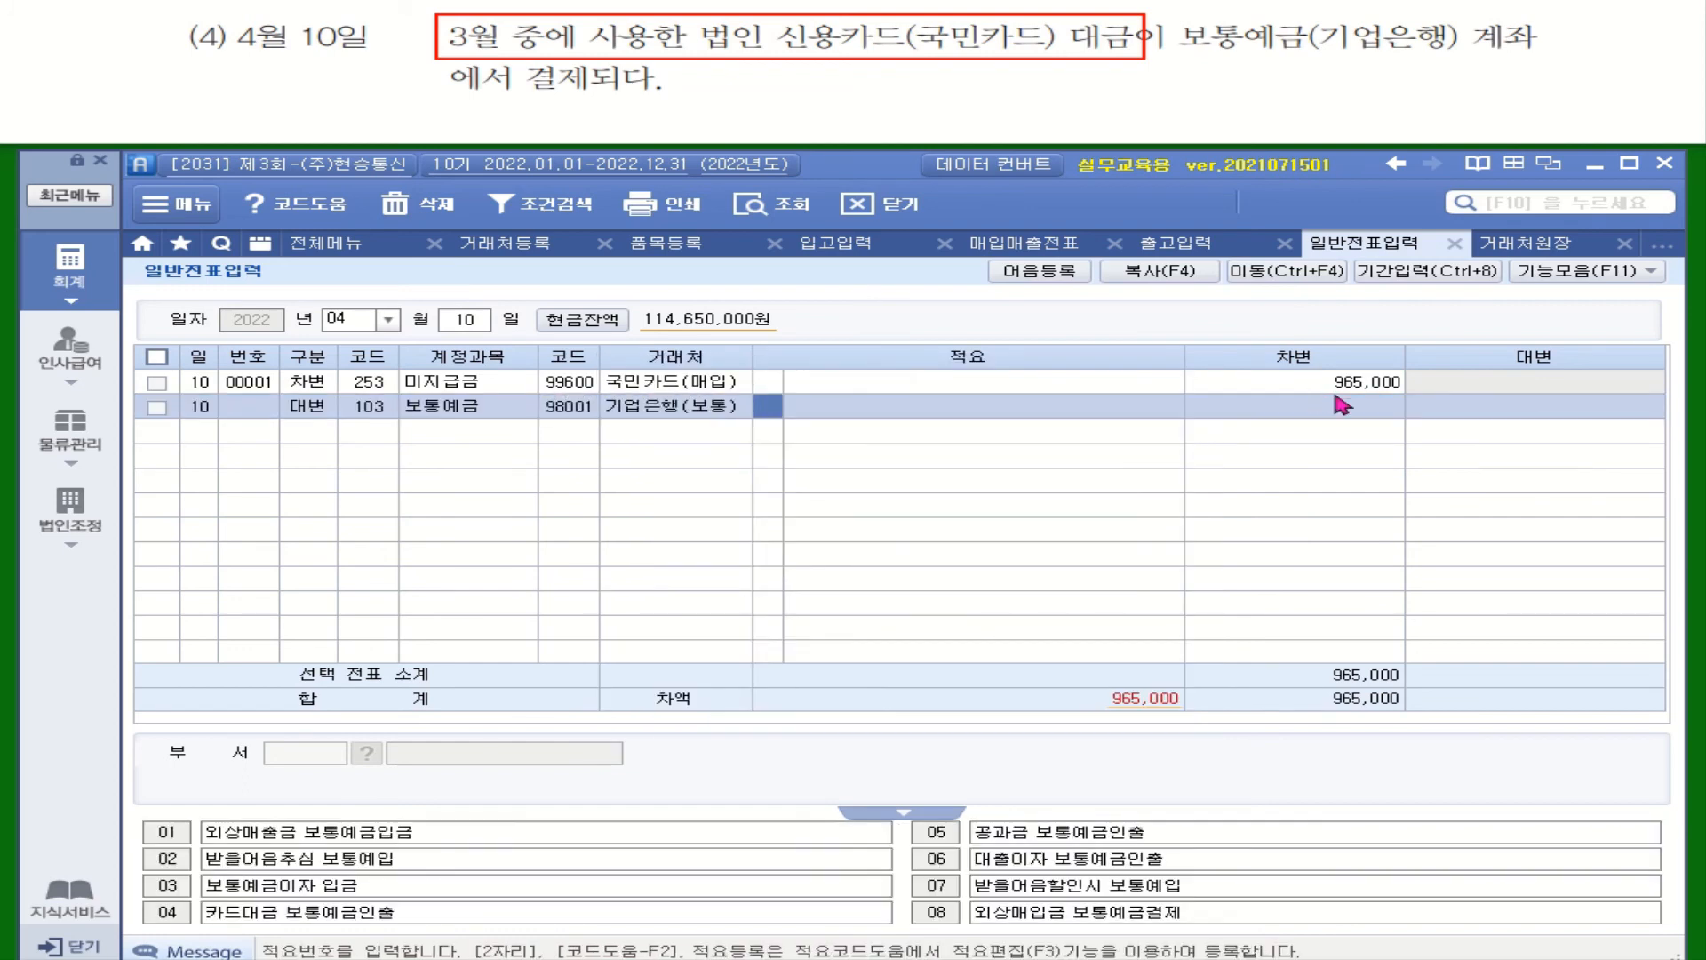
pyautogui.press('Return')
pyautogui.press('Return')
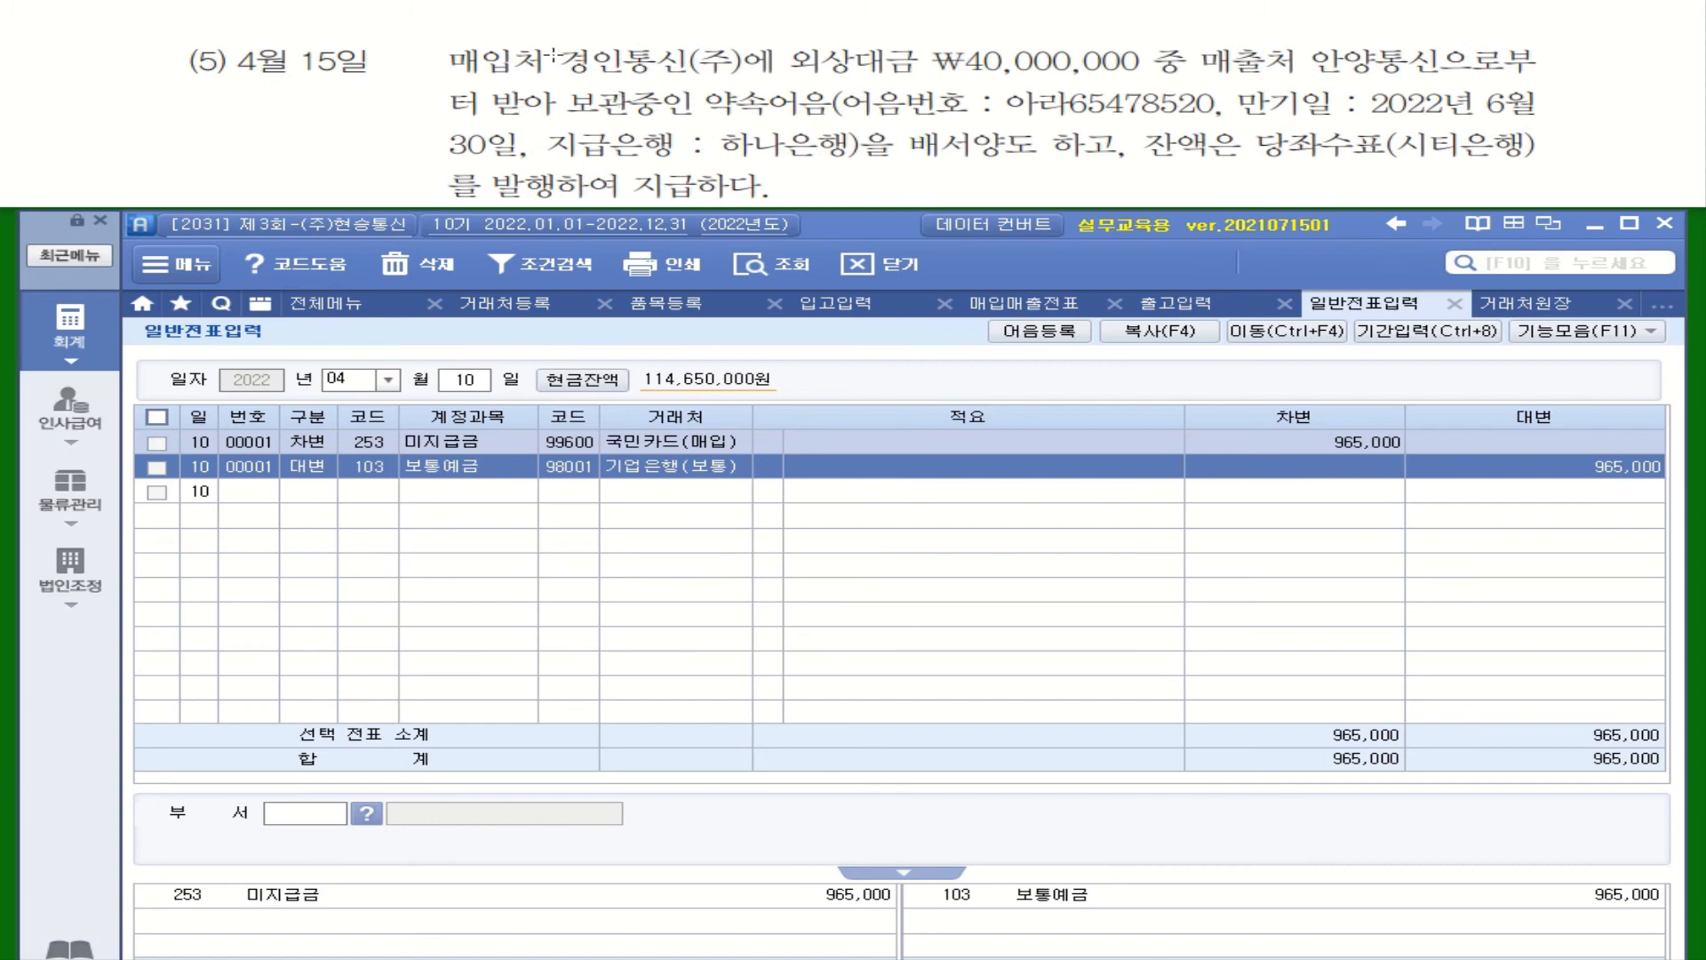
pyautogui.moveTo(544, 34)
pyautogui.mouseDown()
pyautogui.moveTo(731, 71)
pyautogui.moveTo(1151, 78)
pyautogui.mouseUp()
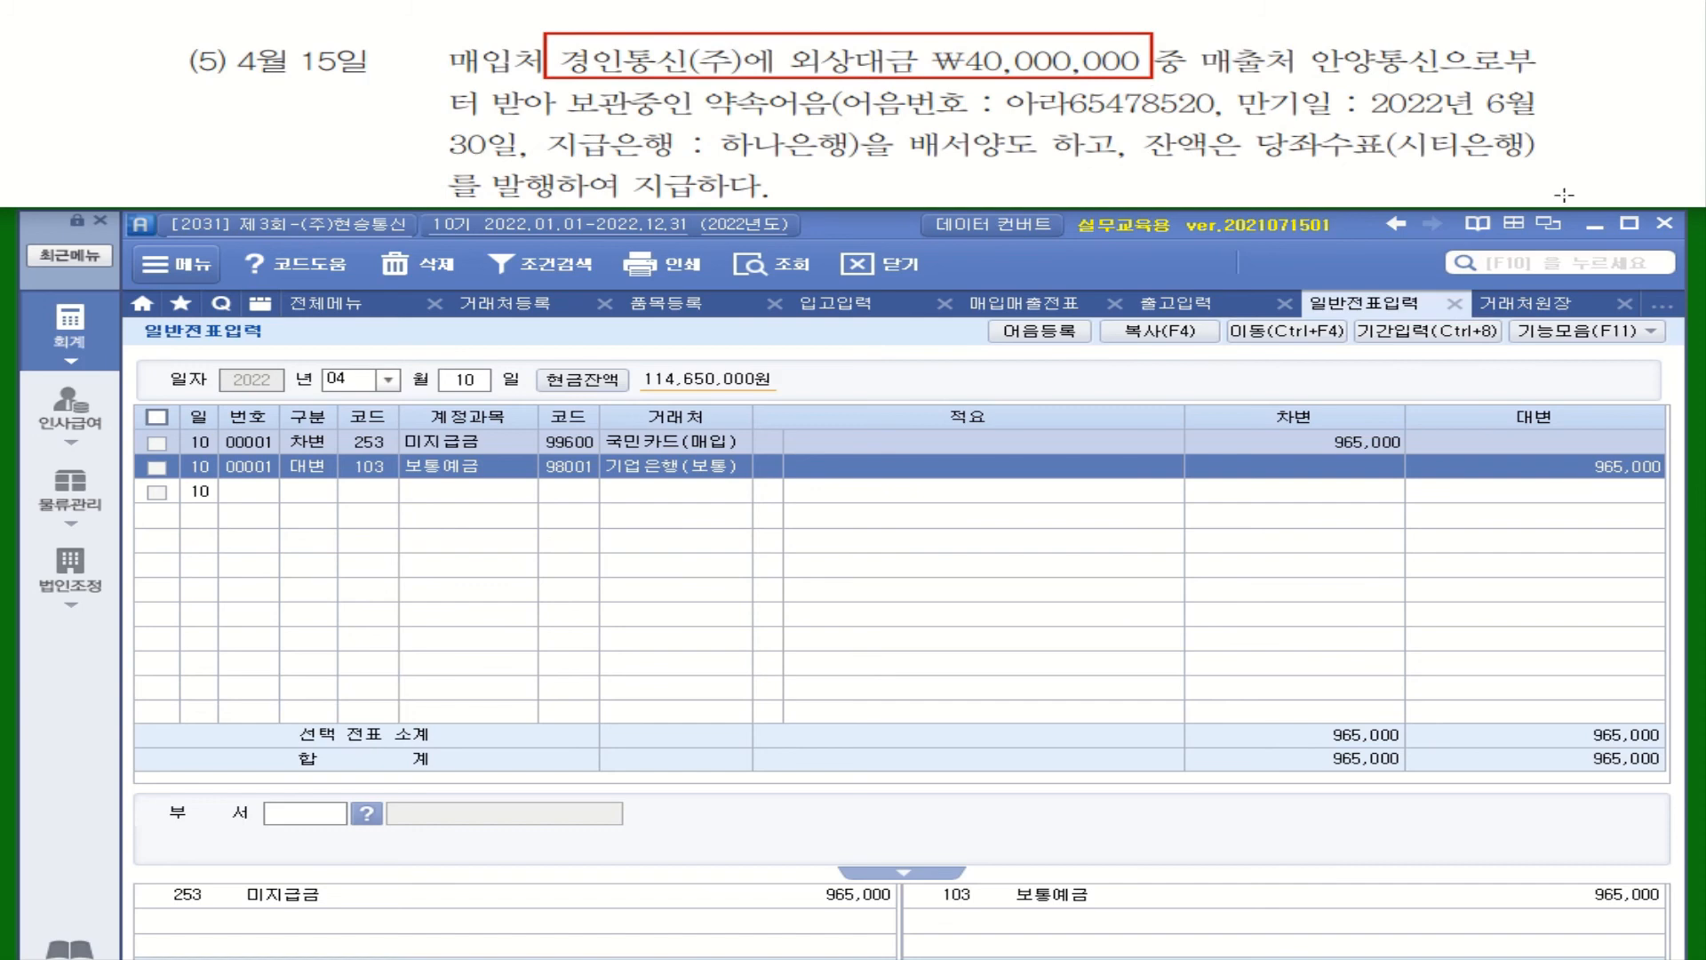
pyautogui.moveTo(1207, 74); pyautogui.dragTo(1536, 76)
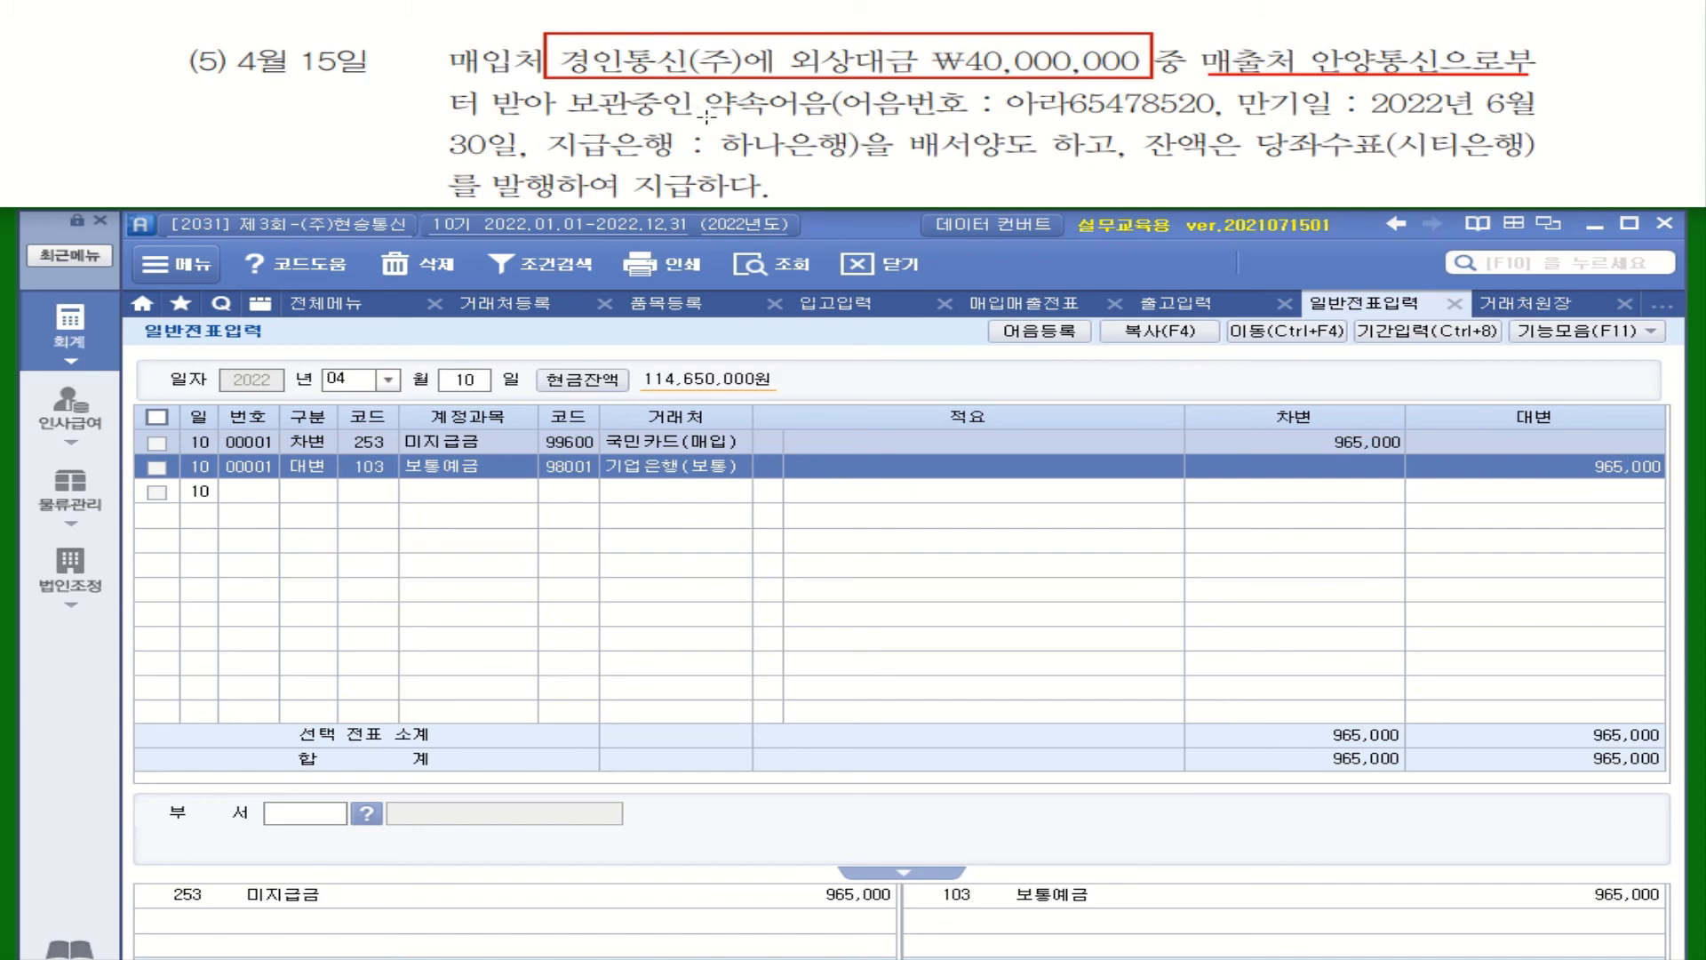
pyautogui.moveTo(706, 115); pyautogui.dragTo(1537, 117)
pyautogui.moveTo(451, 163)
pyautogui.mouseDown()
pyautogui.moveTo(887, 161)
pyautogui.moveTo(896, 131)
pyautogui.moveTo(895, 163)
pyautogui.mouseUp()
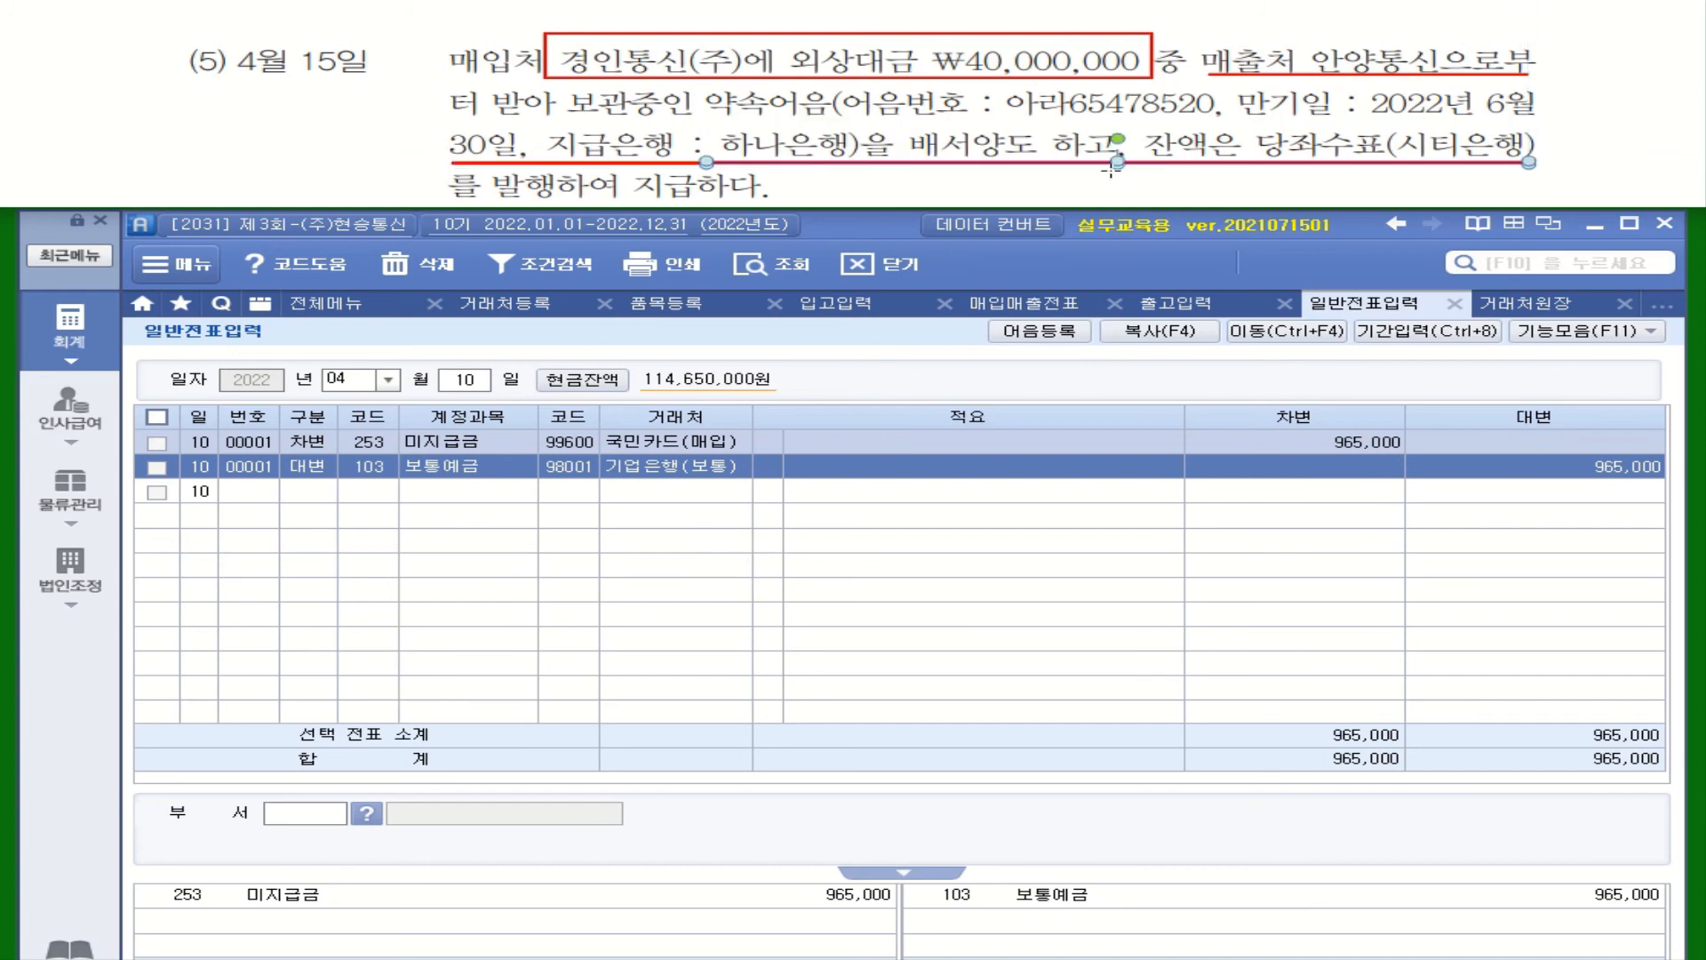
pyautogui.moveTo(1122, 155); pyautogui.dragTo(1122, 108)
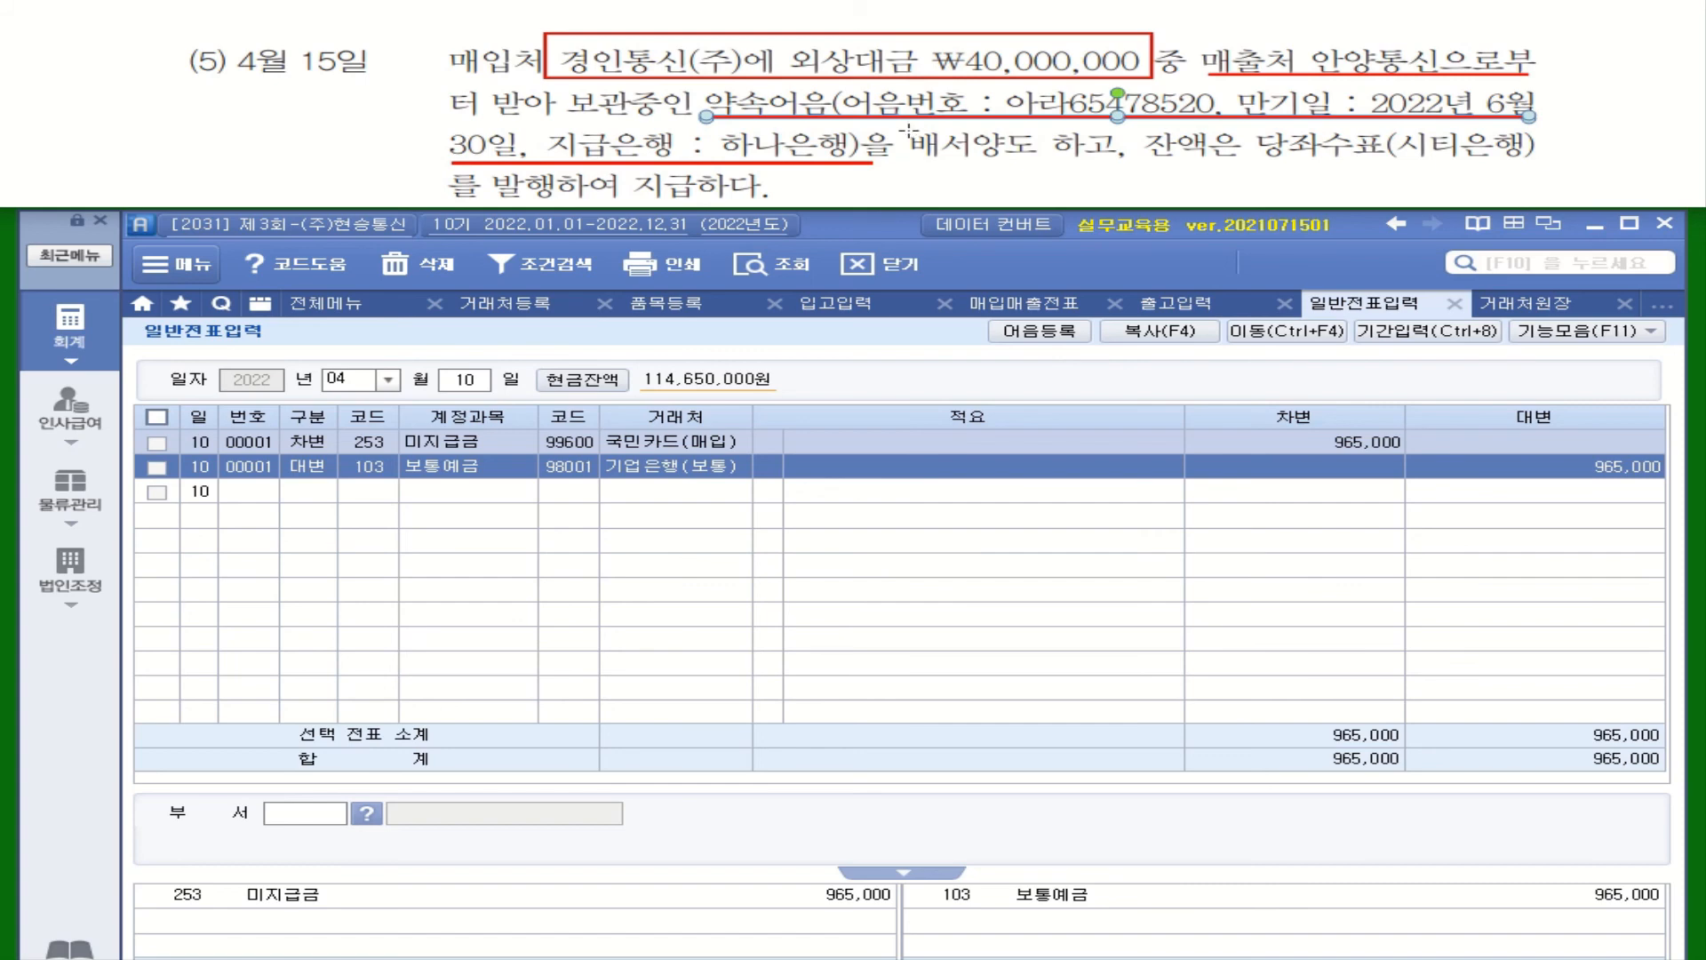
pyautogui.moveTo(903, 122)
pyautogui.mouseDown()
pyautogui.moveTo(1001, 159)
pyautogui.moveTo(1125, 163)
pyautogui.mouseUp()
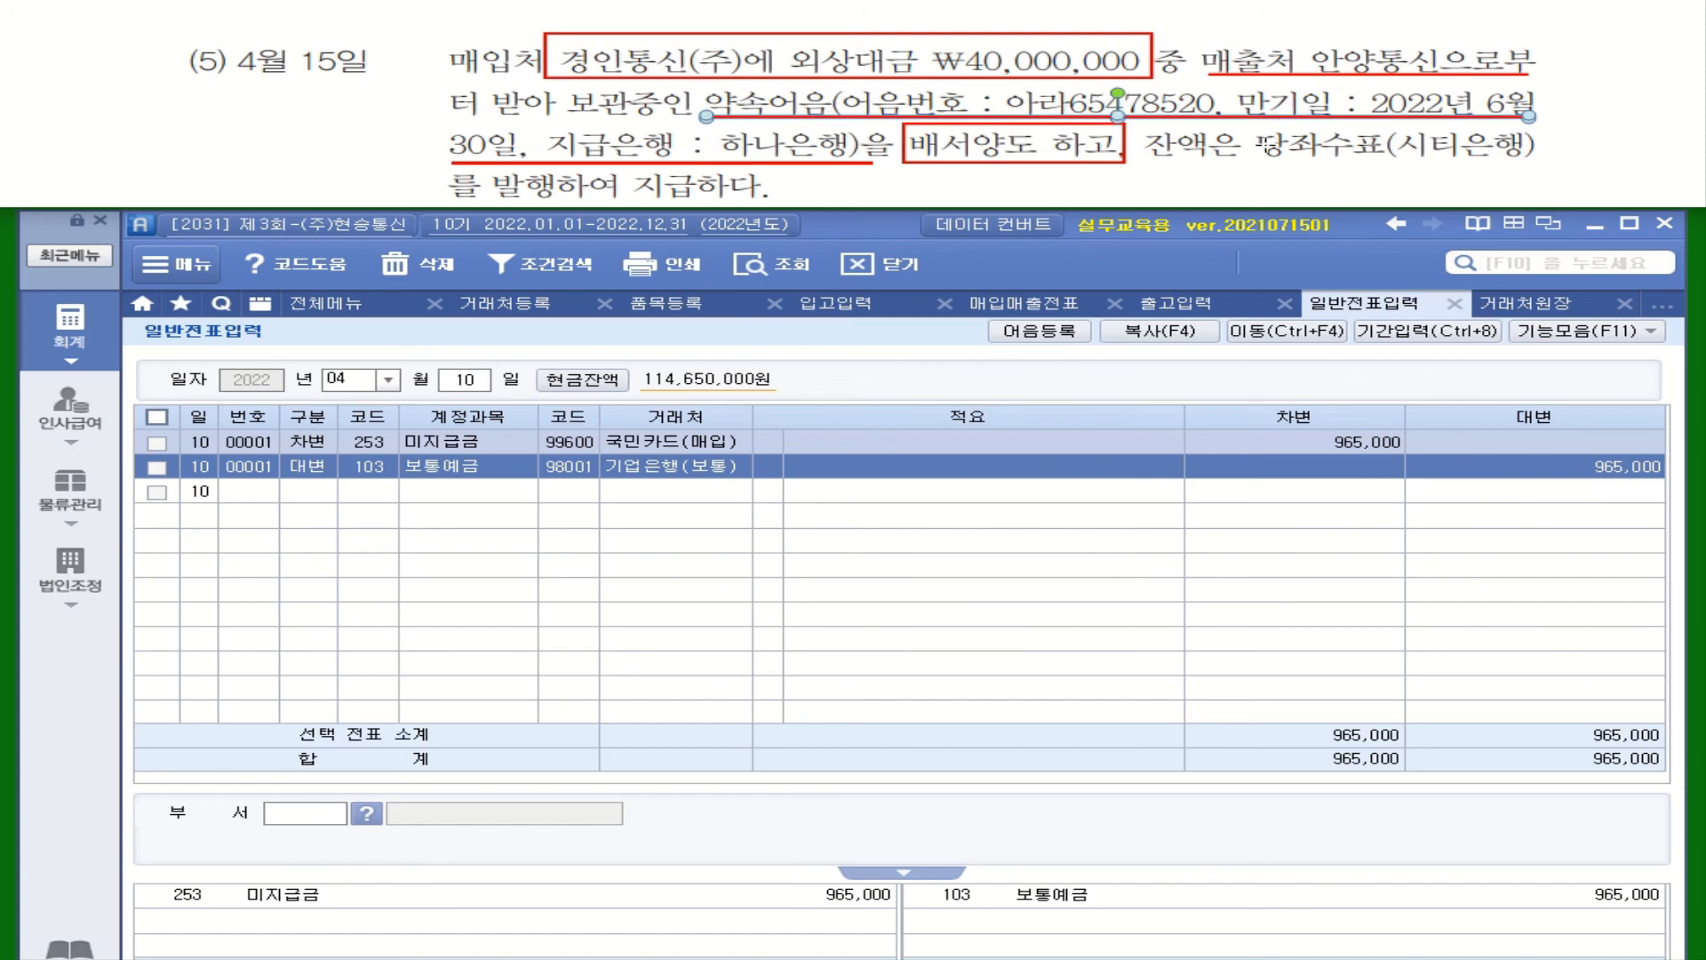
pyautogui.press('Escape')
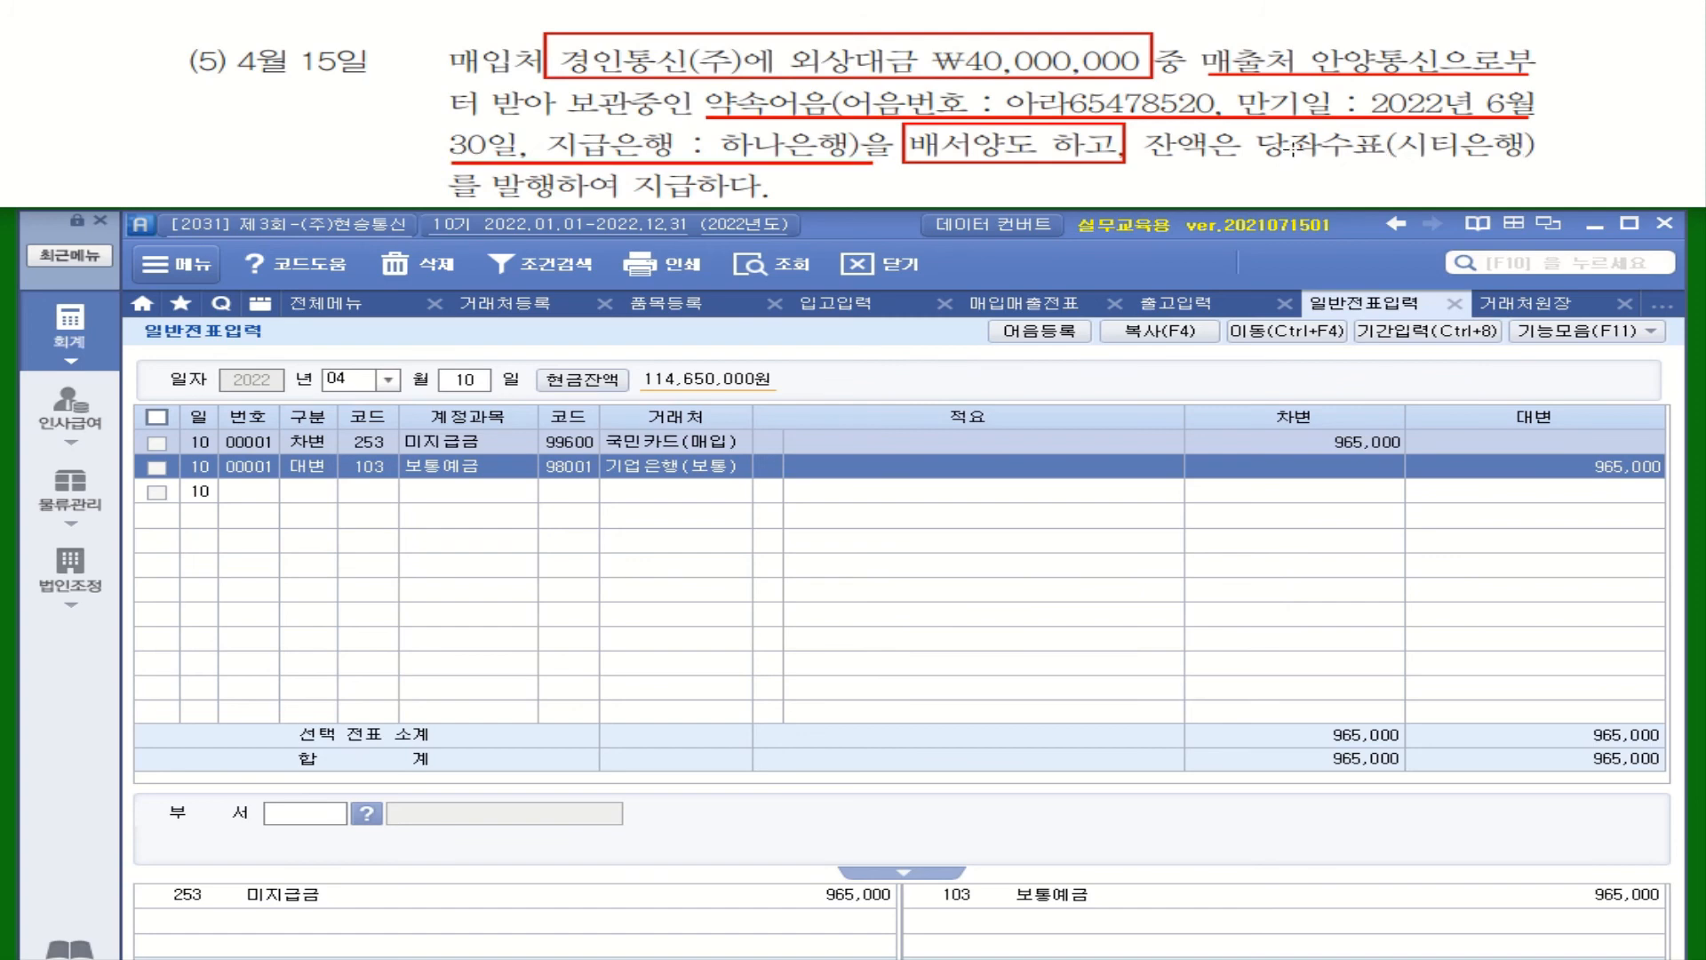
pyautogui.moveTo(1244, 127)
pyautogui.mouseDown()
pyautogui.moveTo(1280, 163)
pyautogui.moveTo(1551, 163)
pyautogui.mouseUp()
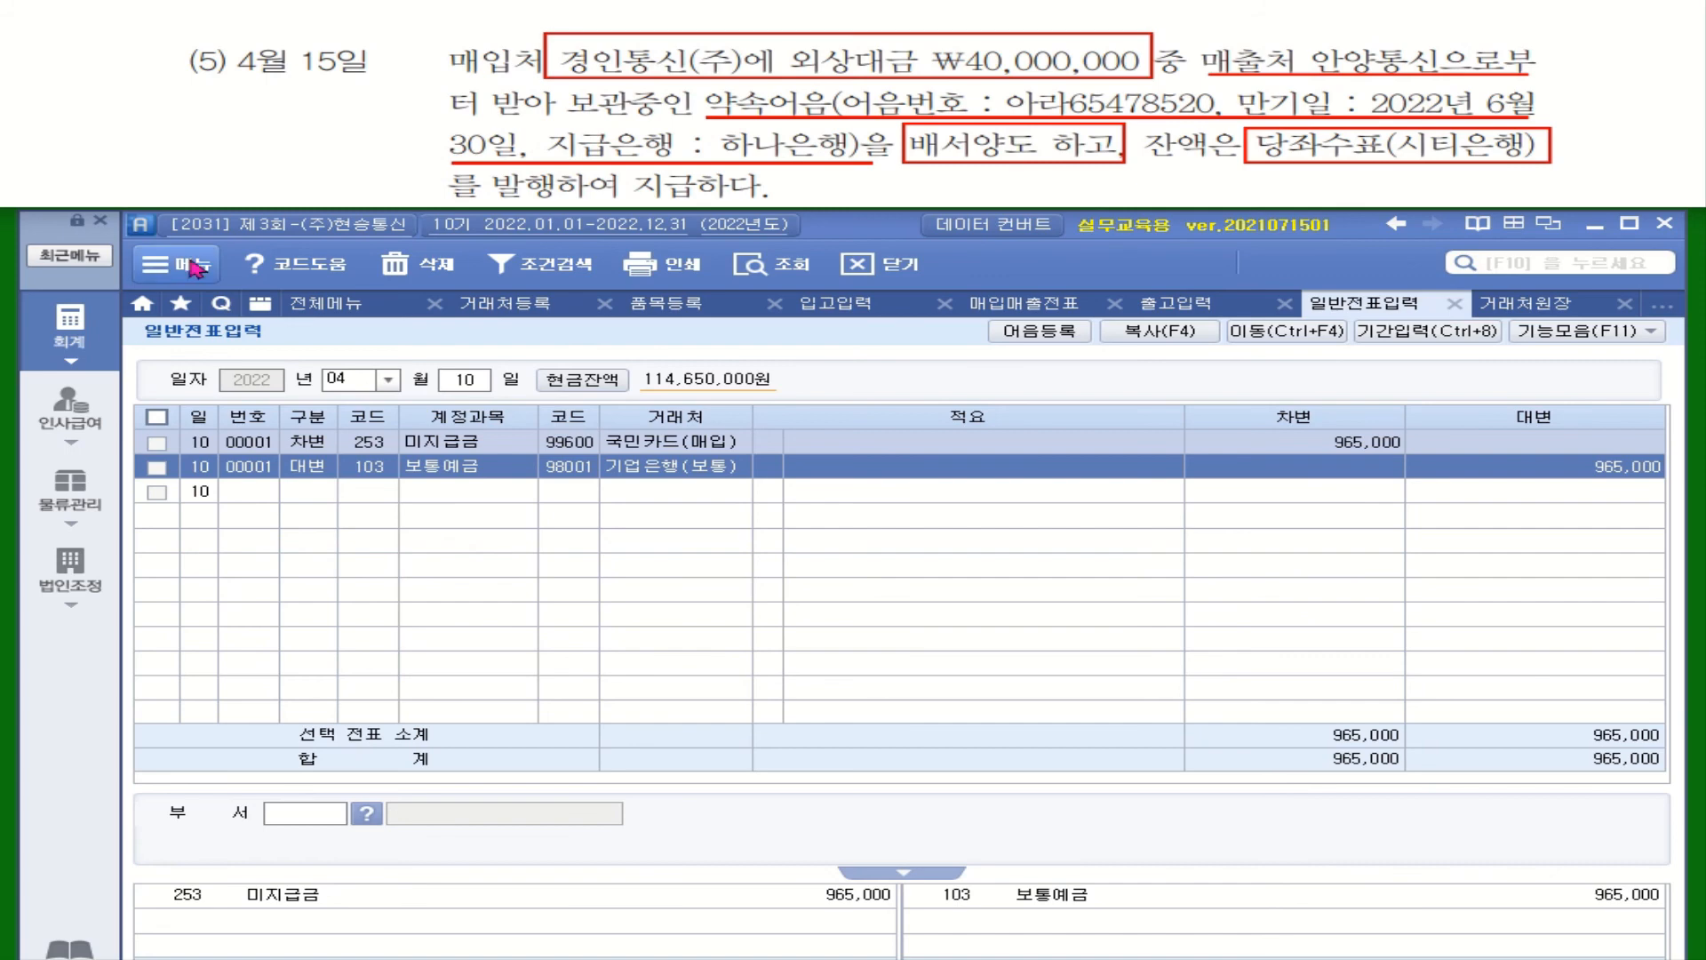
# Open the 받을어음현황 report and list notes for the full 2022 range
pyautogui.click(70, 329)
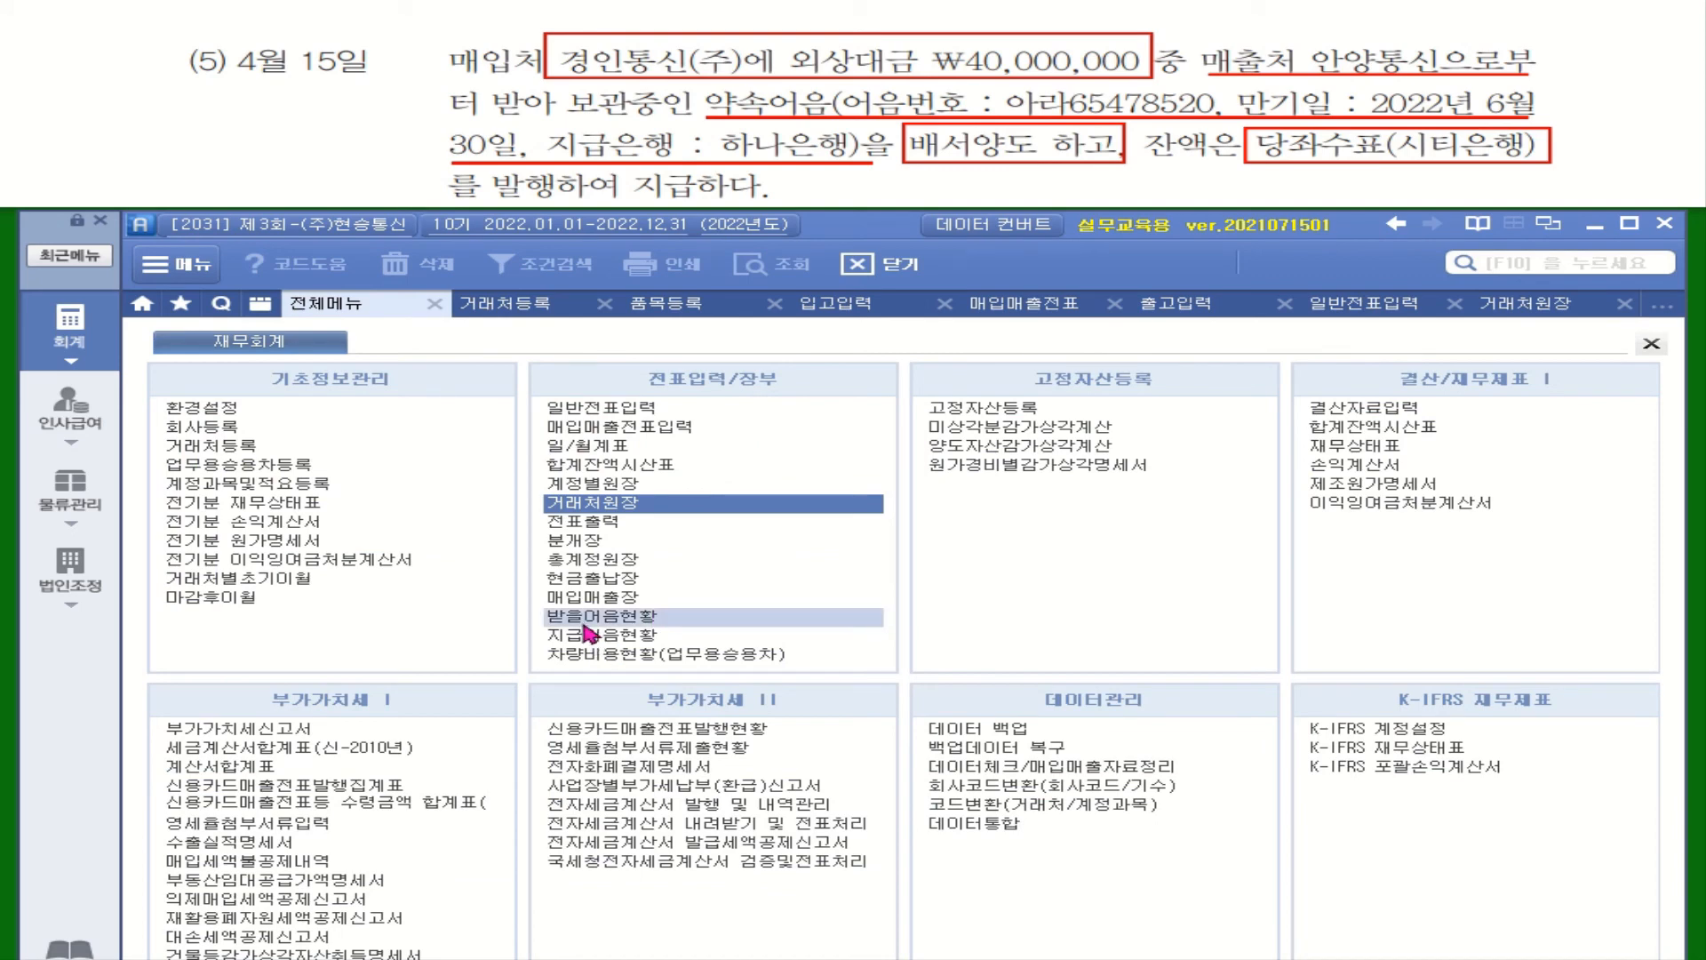
pyautogui.click(586, 620)
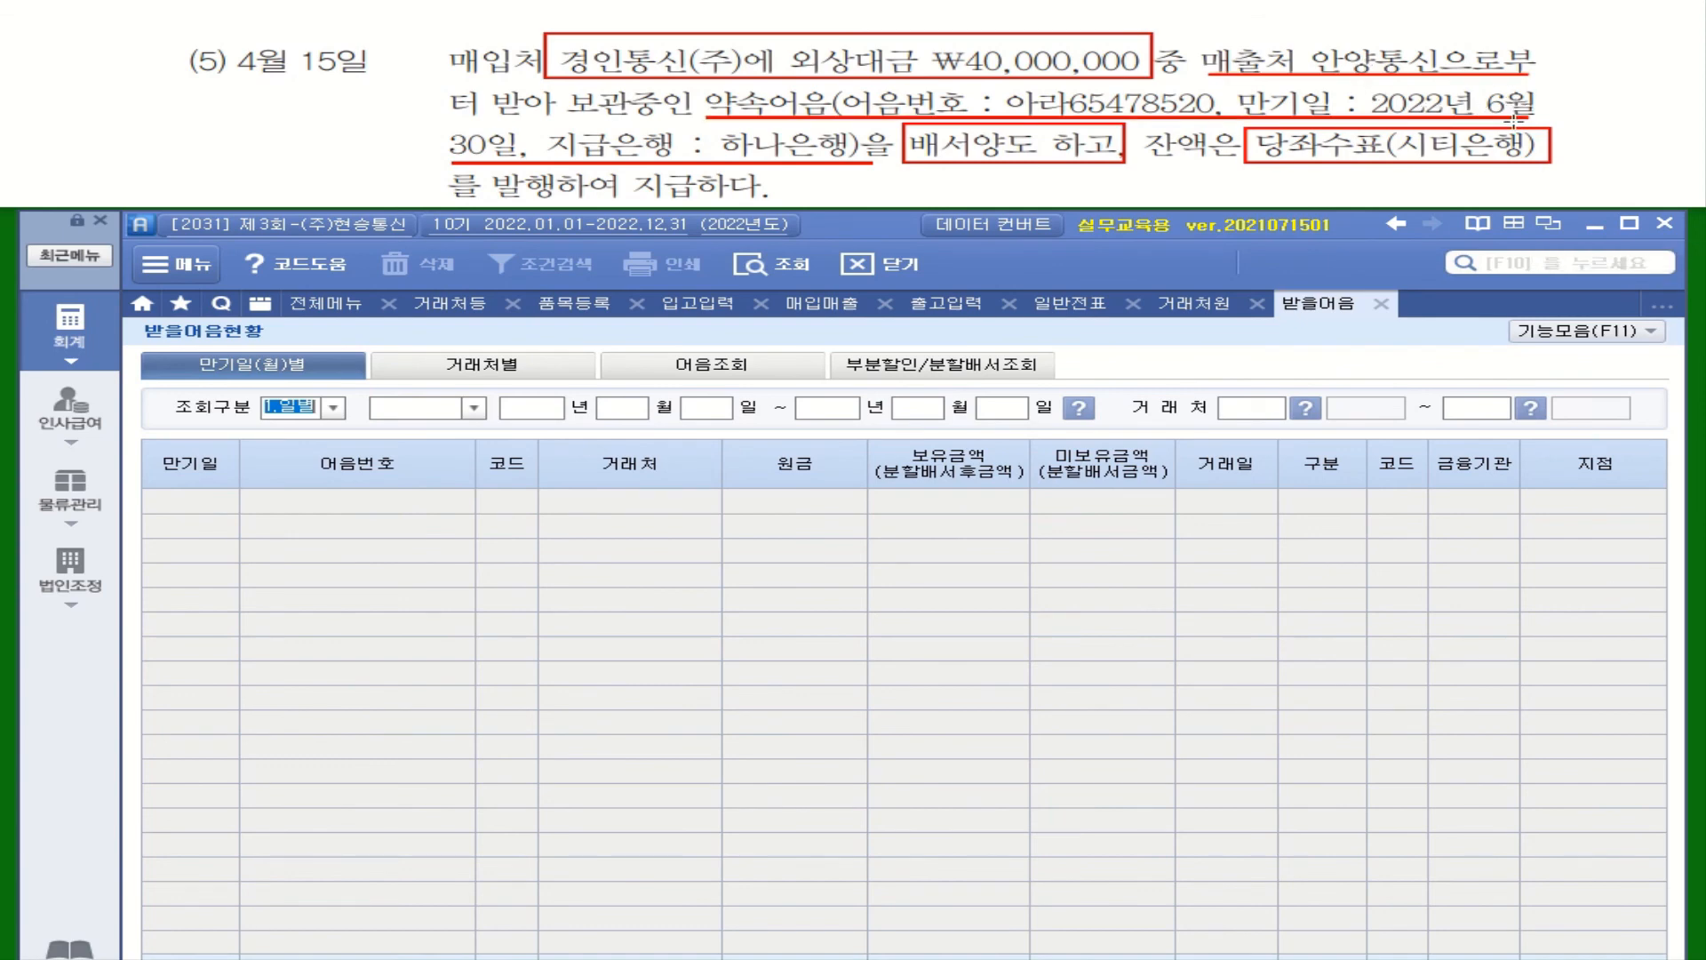
pyautogui.click(283, 401)
pyautogui.press('Return')
pyautogui.press('Return')
pyautogui.press('Return')
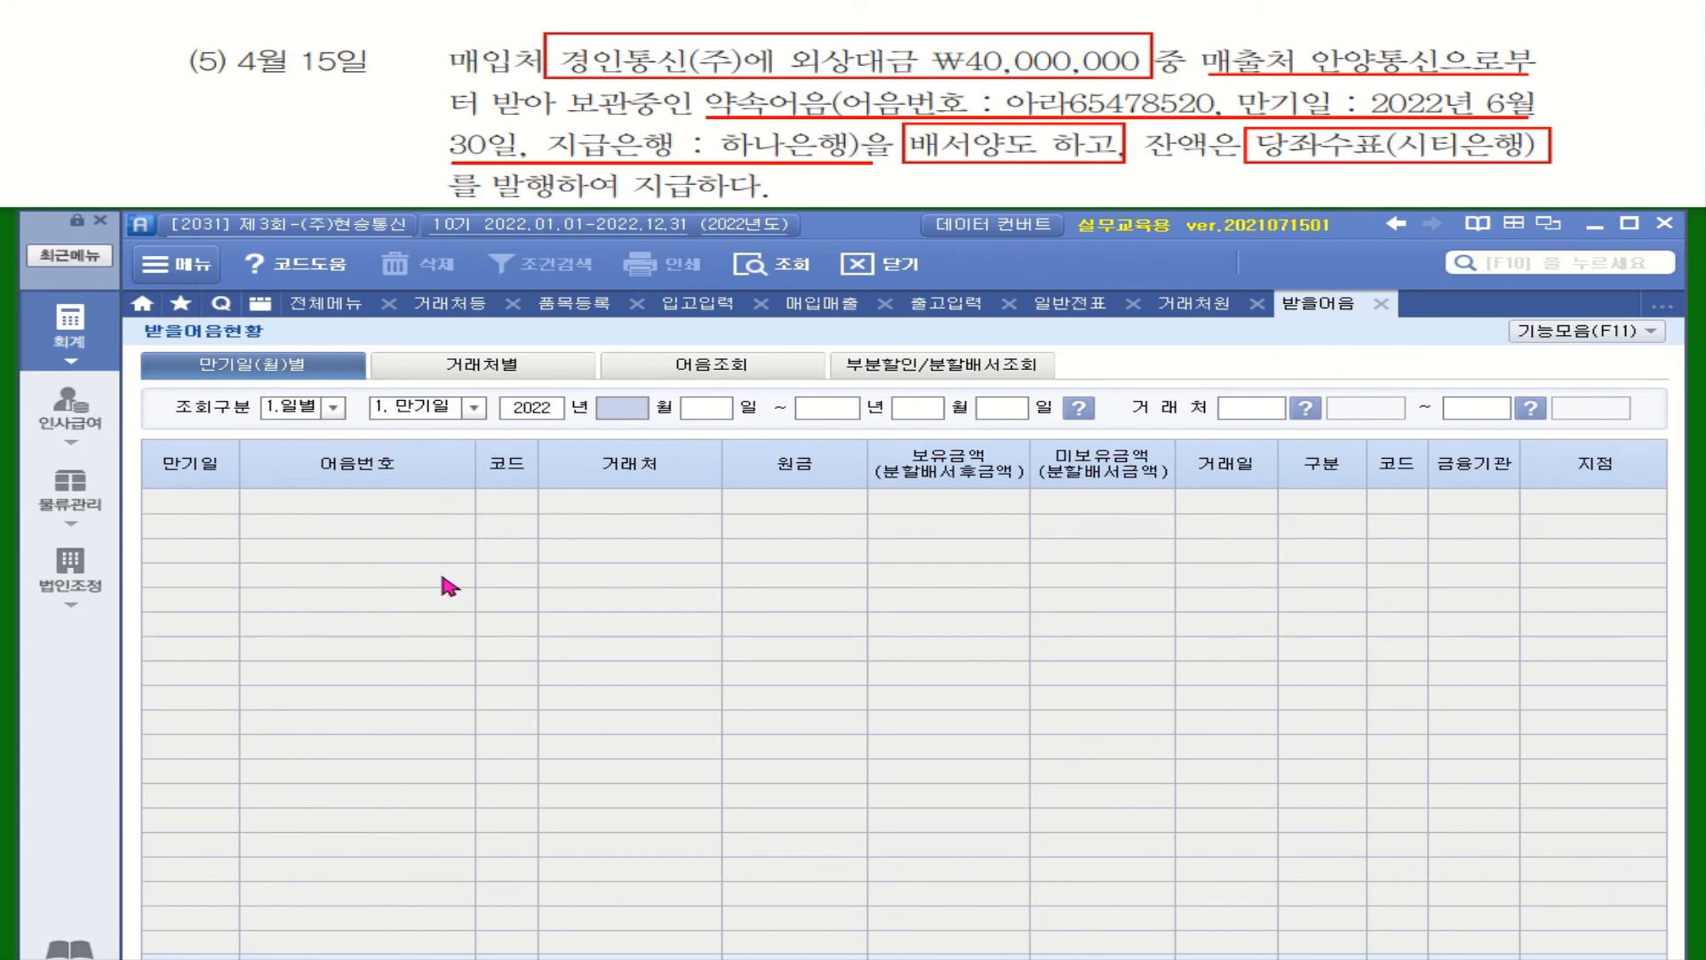
pyautogui.press('Return')
pyautogui.press('Return')
pyautogui.press('Return')
pyautogui.press('Return')
pyautogui.press('Return')
pyautogui.press('Return')
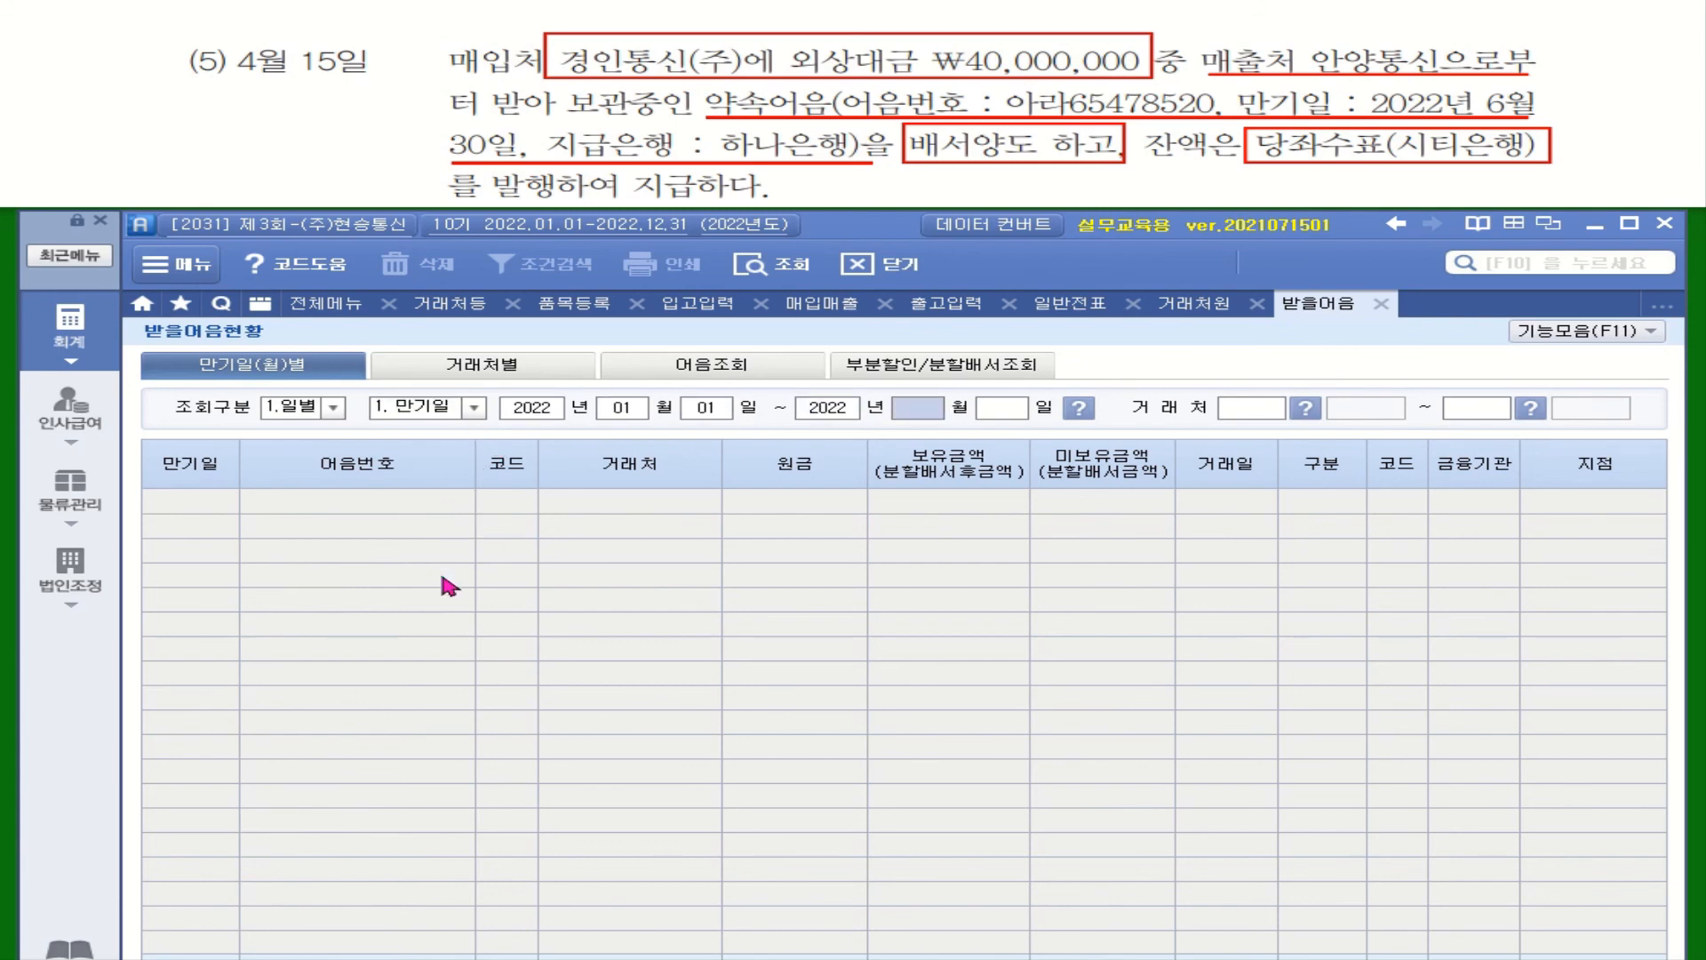
pyautogui.press('Return')
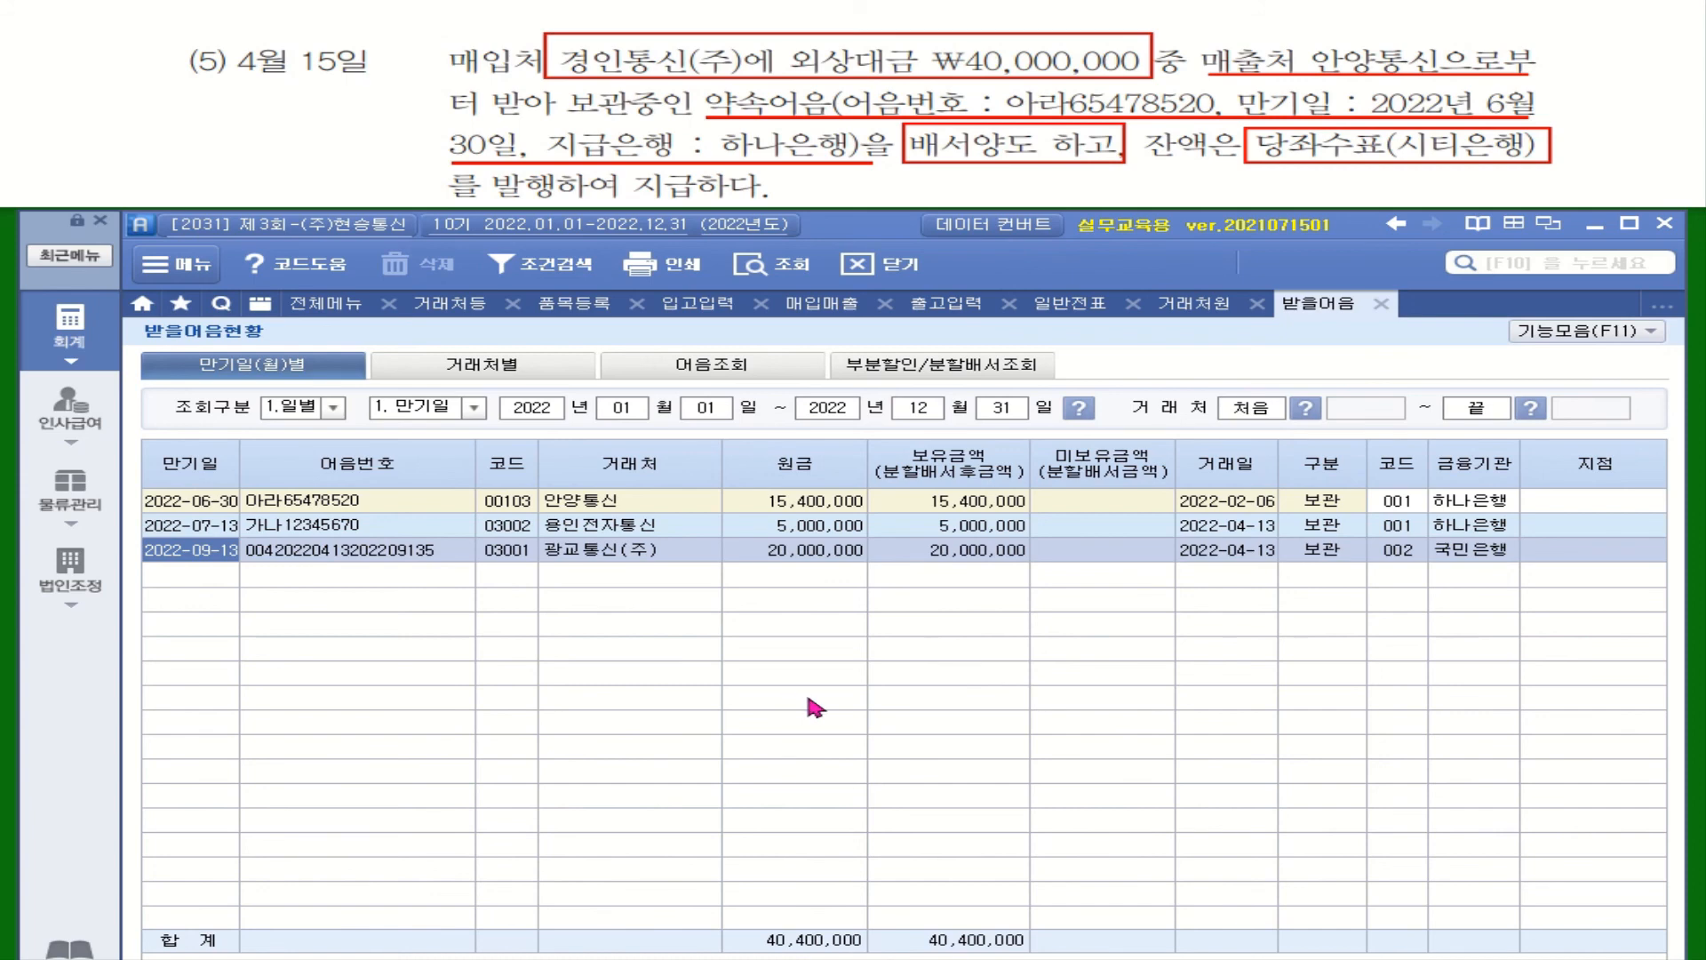
# Verify 안양통신's note 아라65478520 holds 15,400,000, then return to the full menu
pyautogui.click(586, 506)
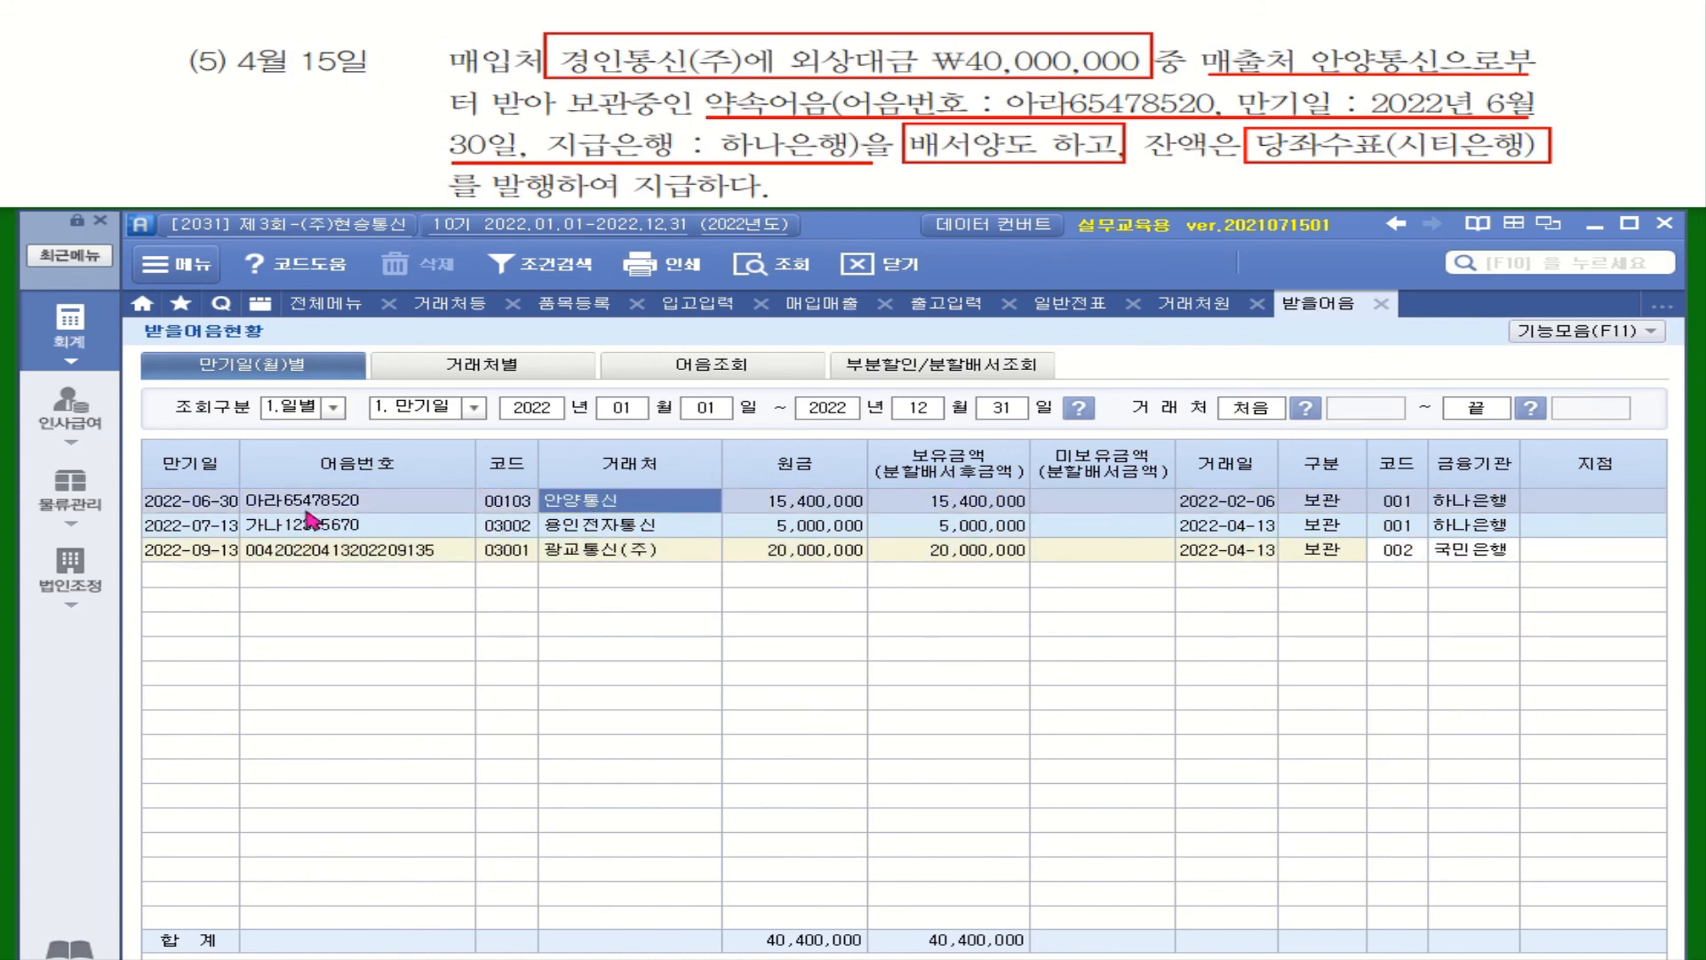
pyautogui.click(351, 504)
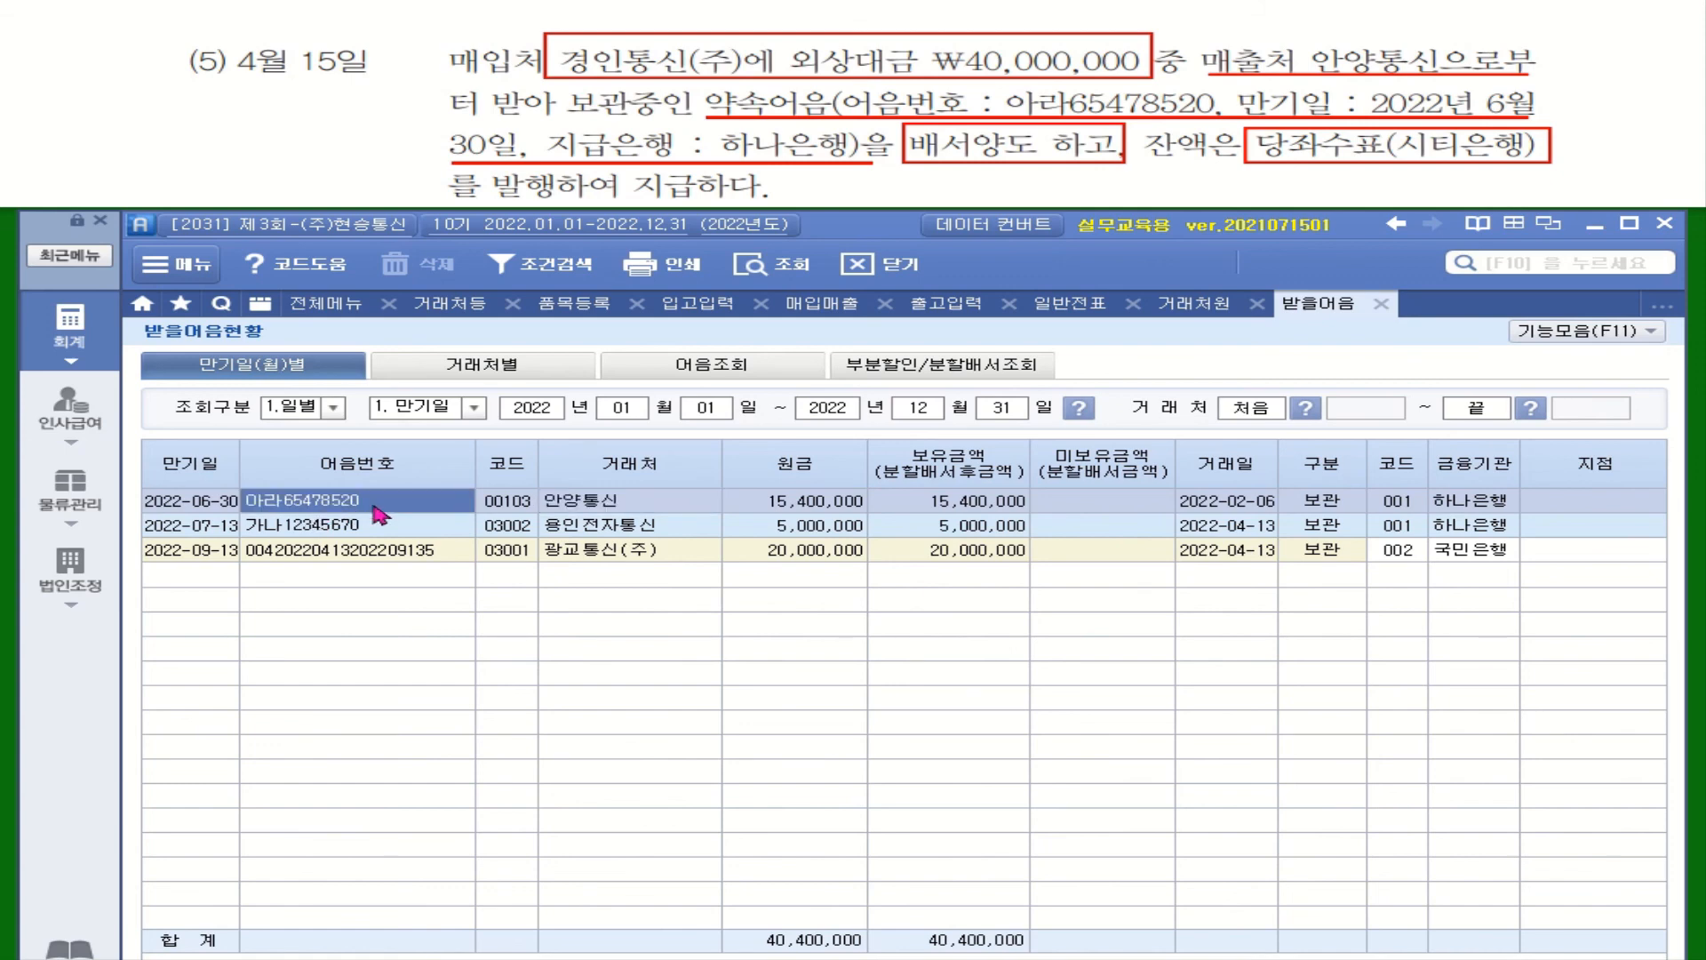
pyautogui.click(960, 506)
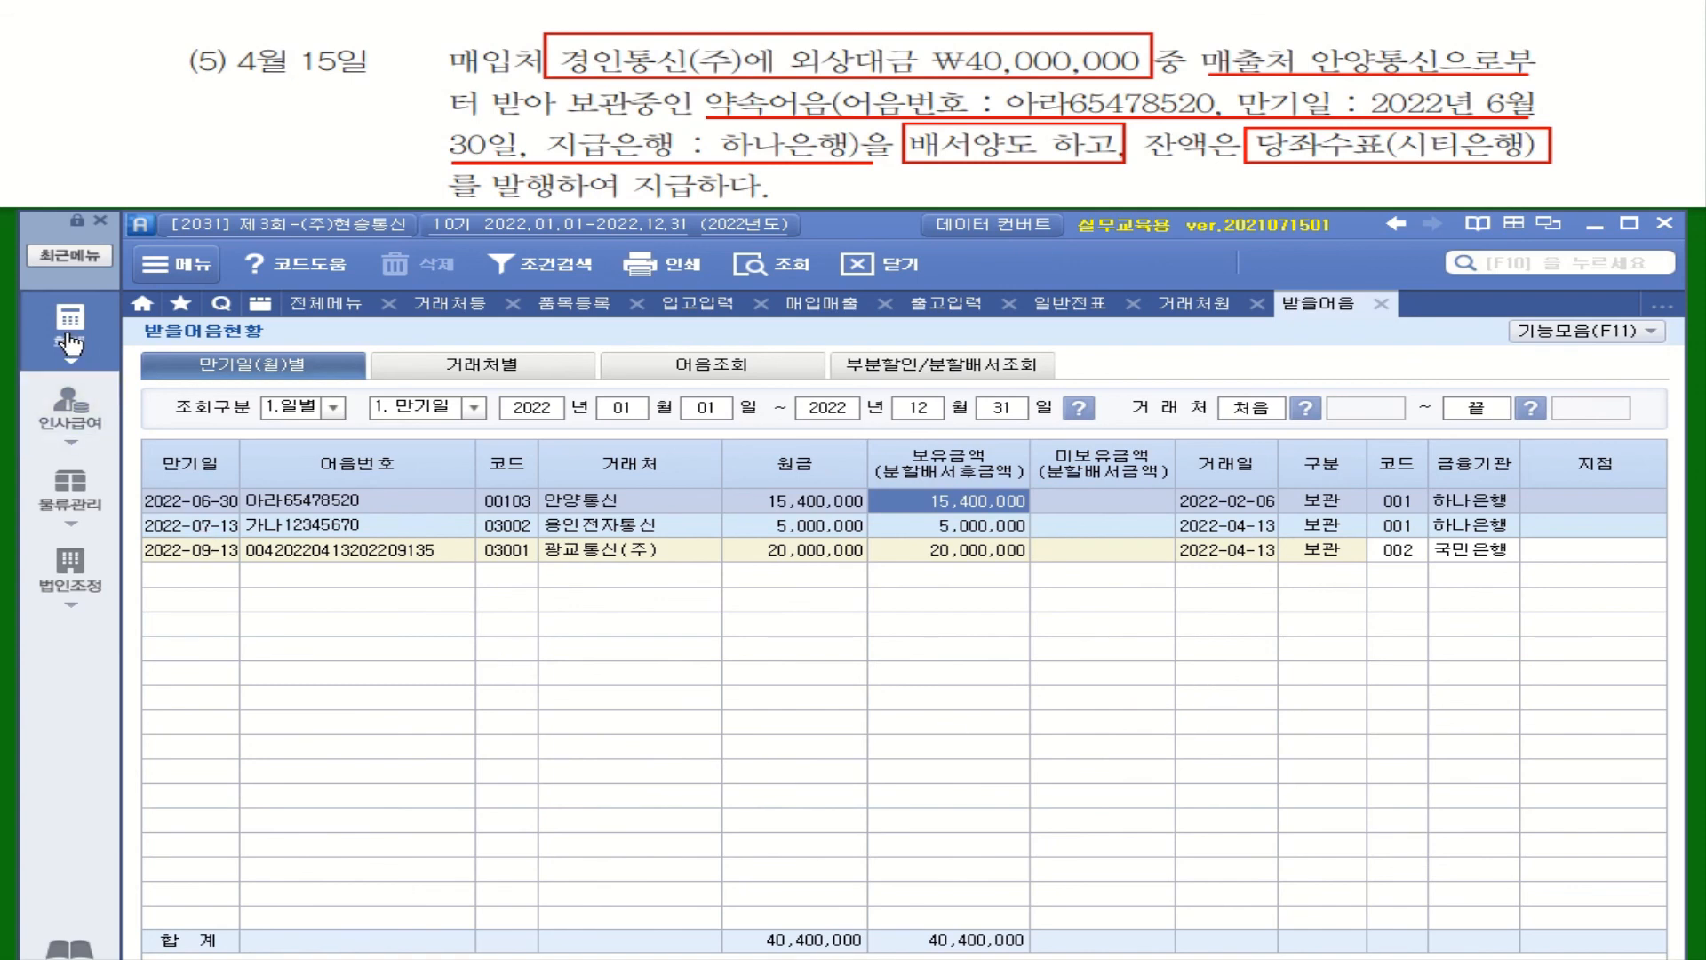
pyautogui.click(73, 364)
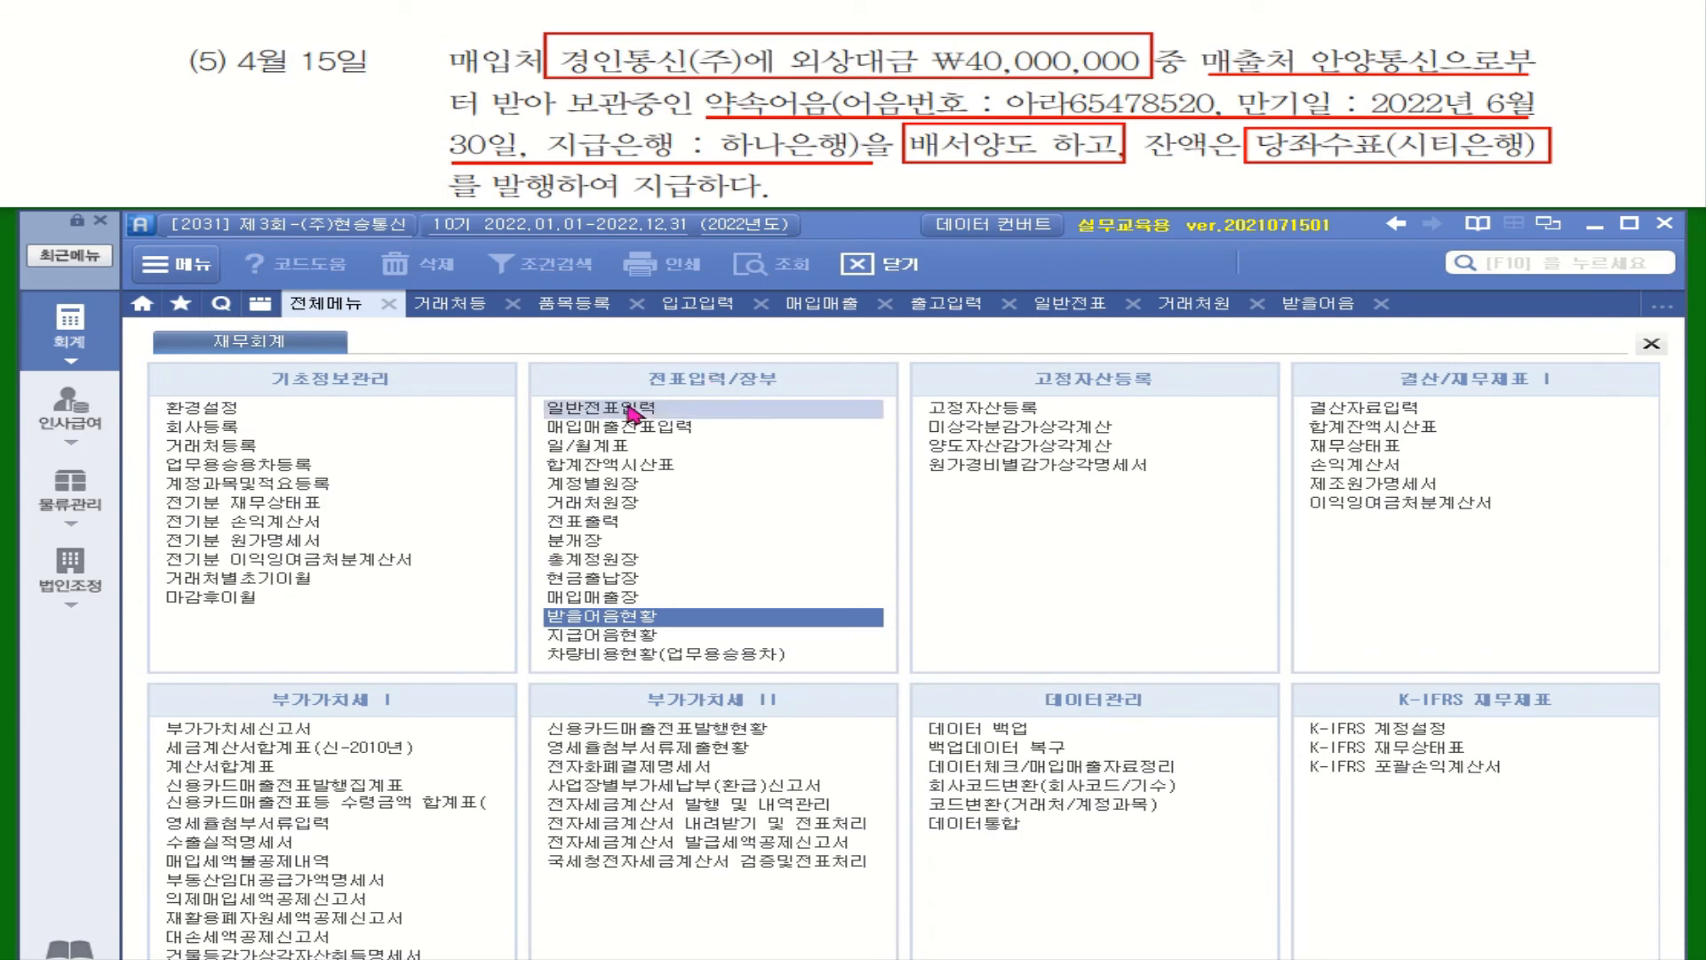
# Open 일반전표입력 and start an April 15 entry with a debit line
pyautogui.click(630, 408)
pyautogui.write('4')
pyautogui.press('Return')
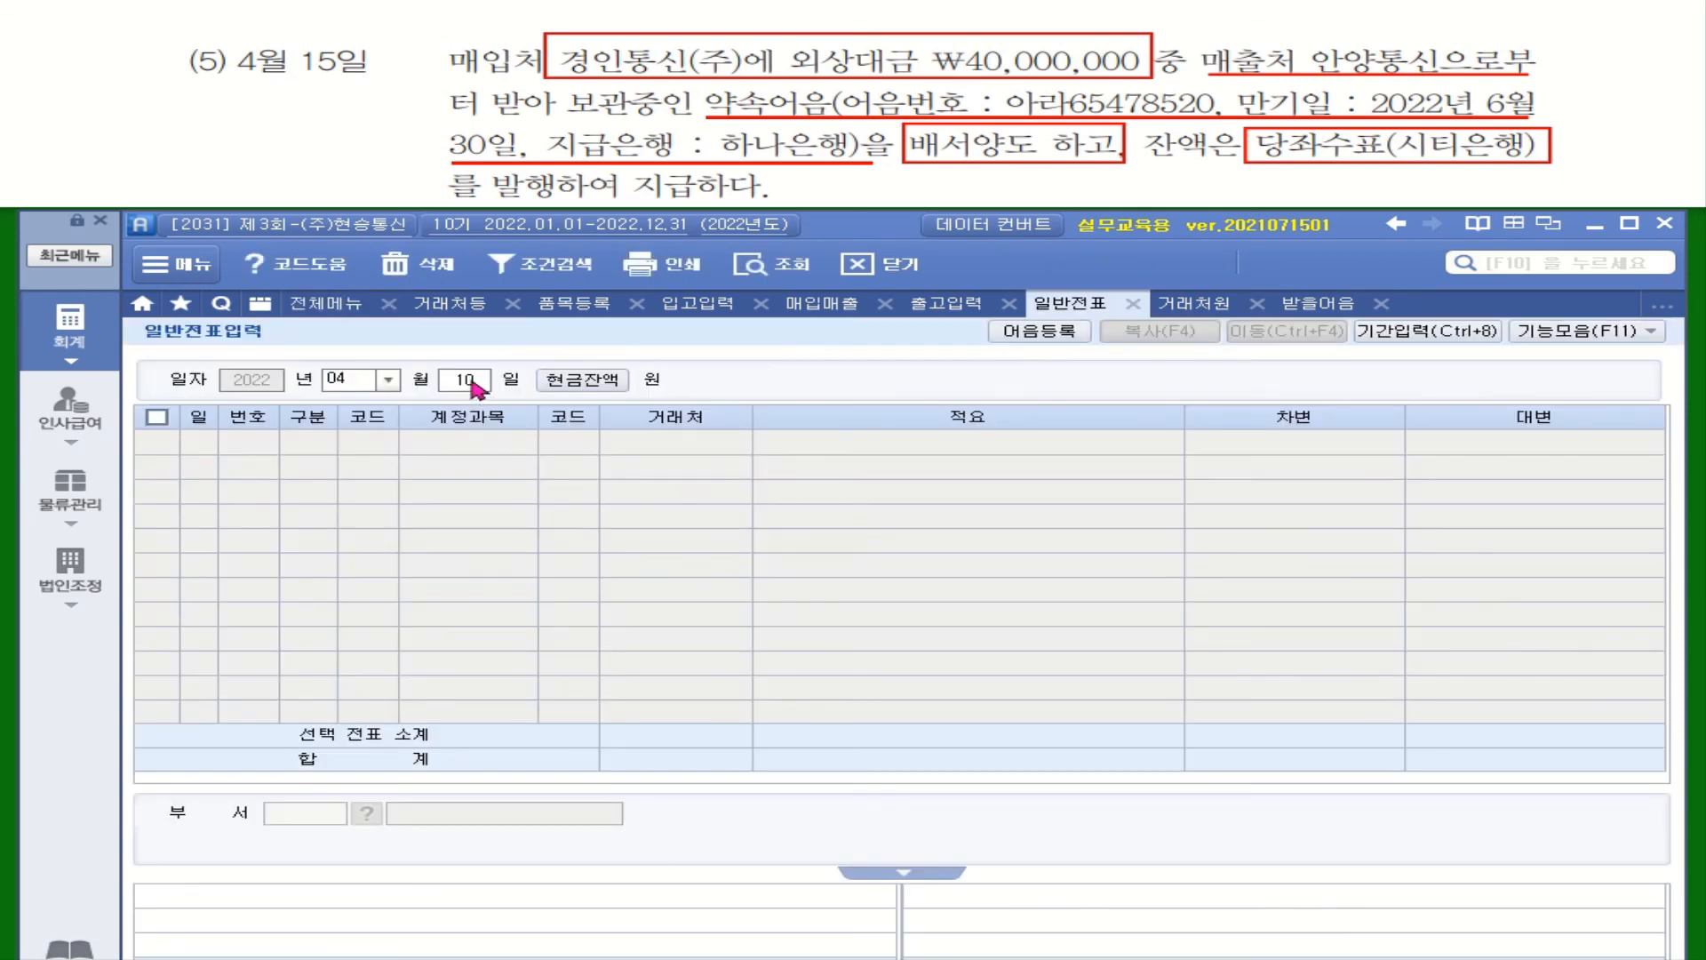
pyautogui.write('15')
pyautogui.press('Return')
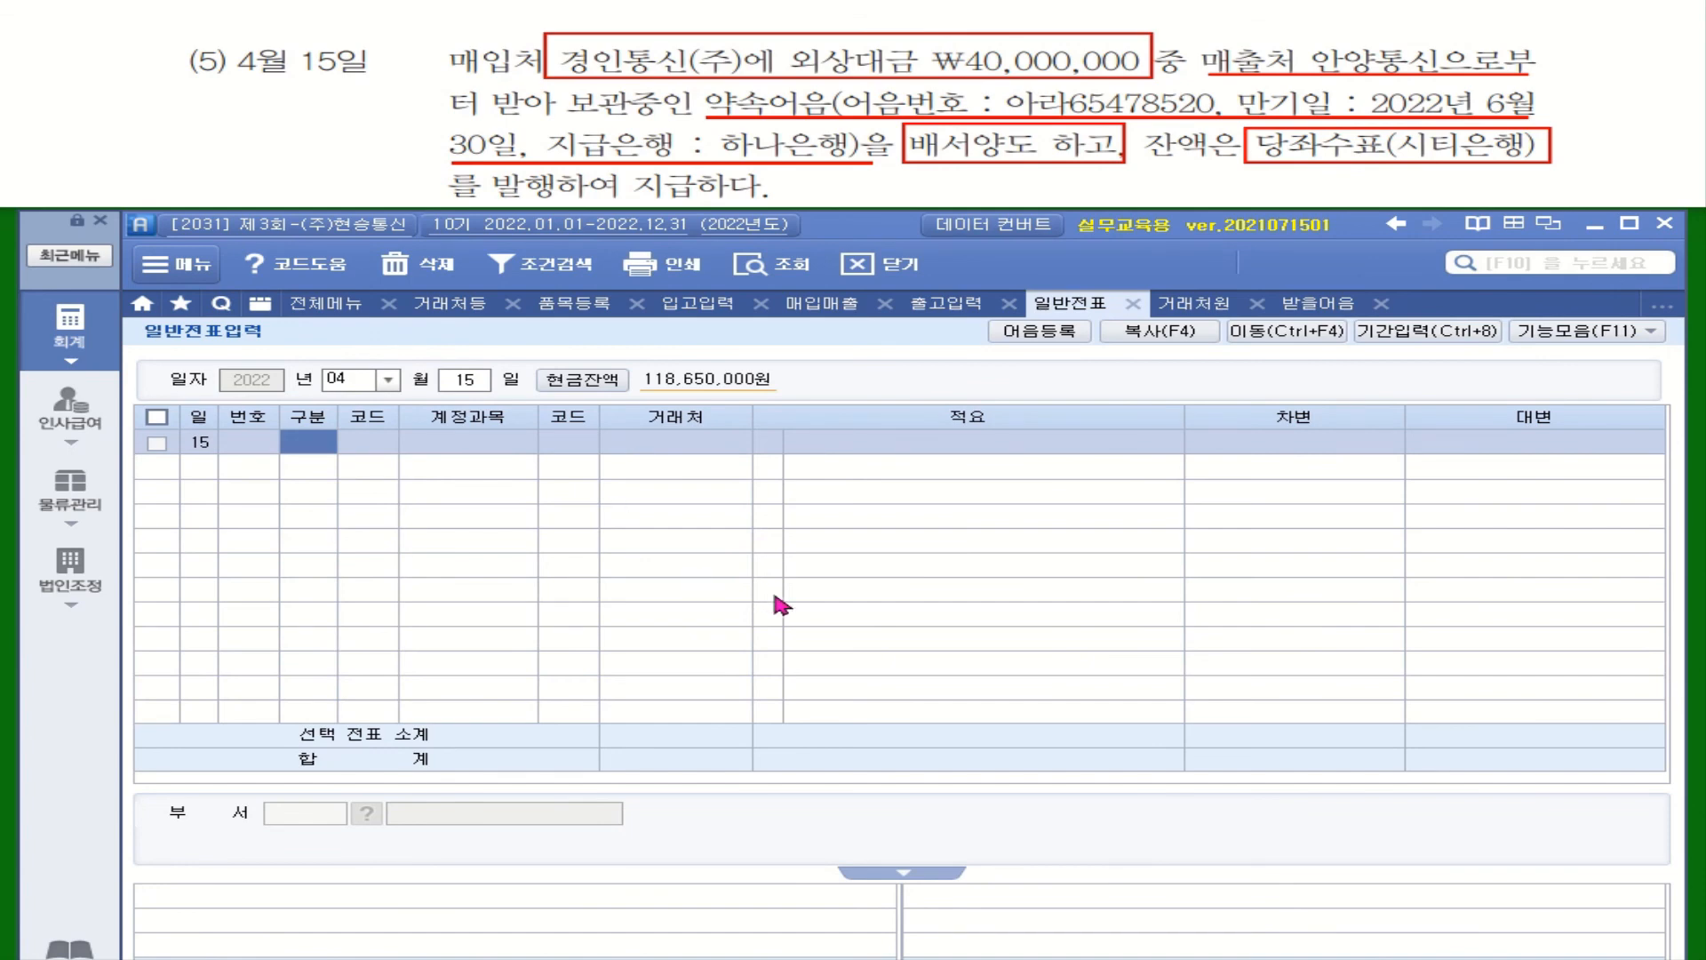
pyautogui.write('3')
pyautogui.press('Return')
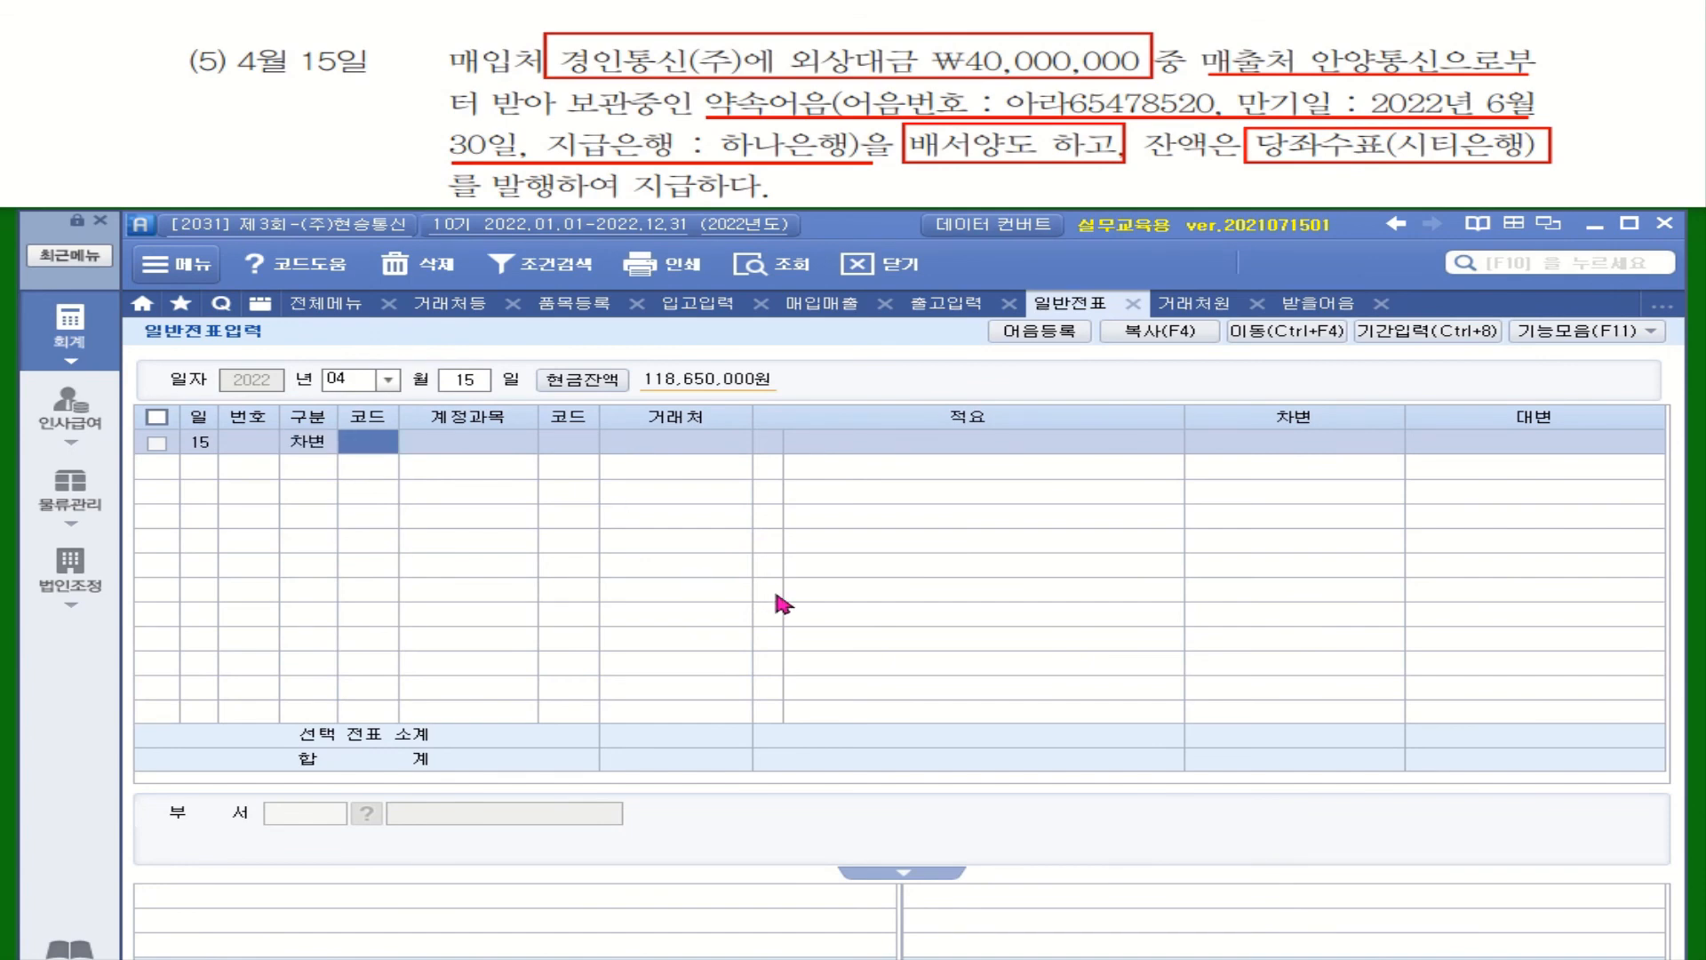
# Debit 251 외상매입금 40,000,000 to partner 경인통신(주)
pyautogui.write('외사ㅇ')
pyautogui.press('Return')
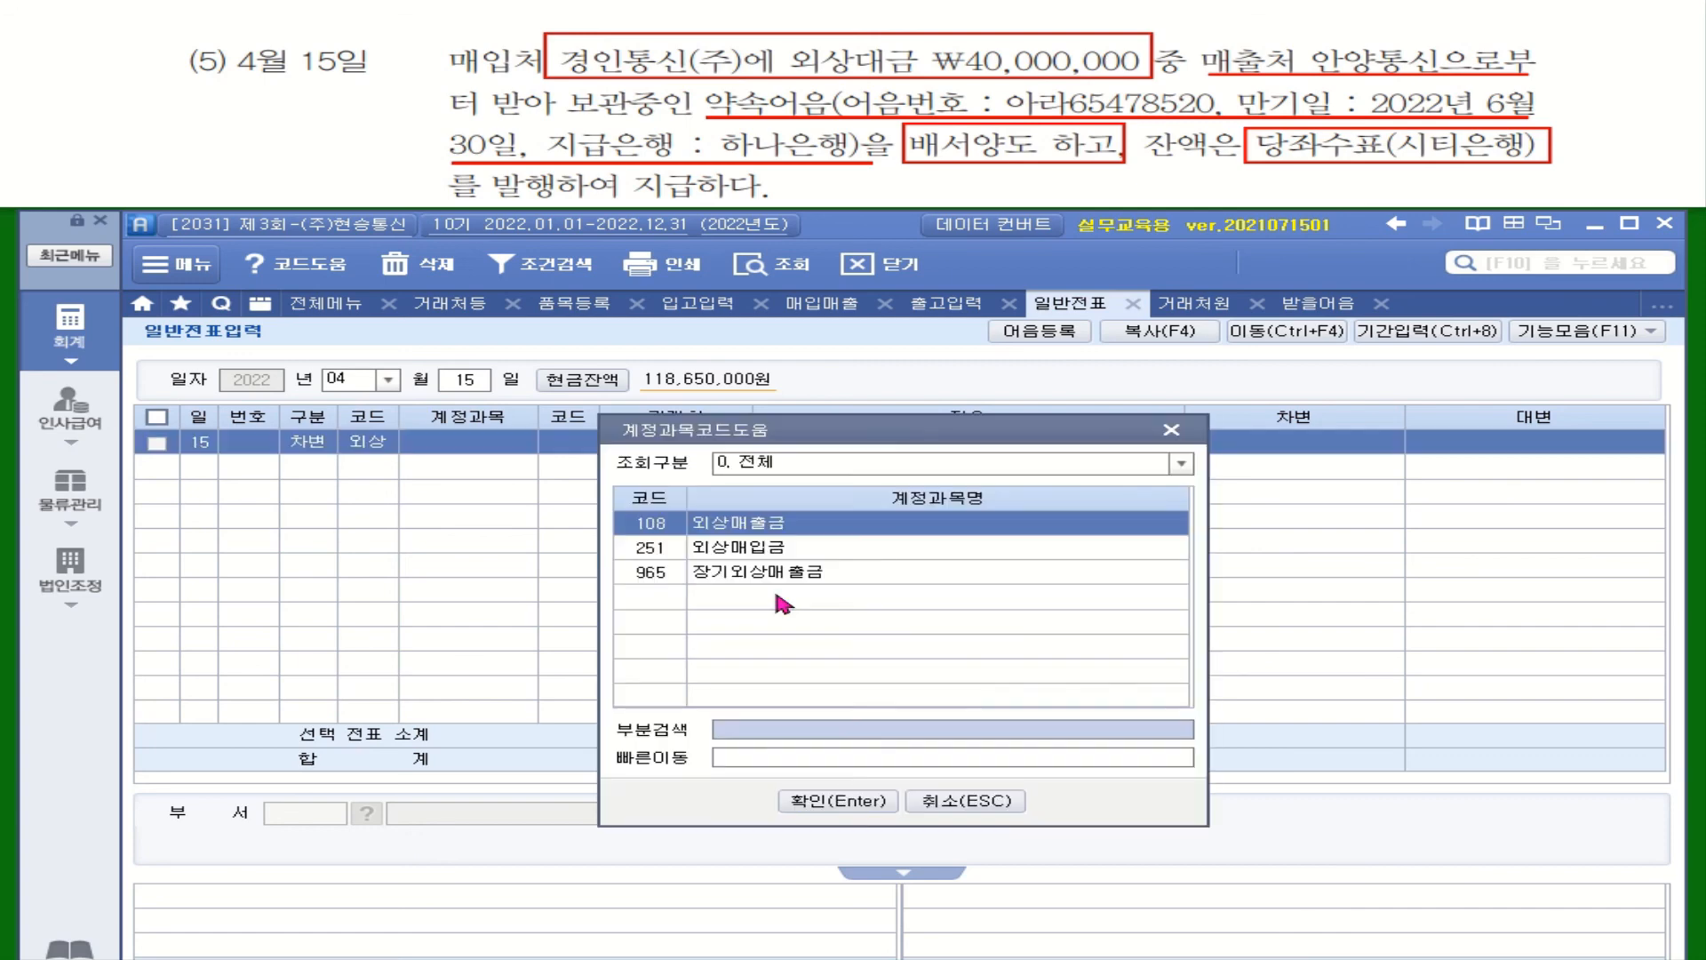
pyautogui.press('Down')
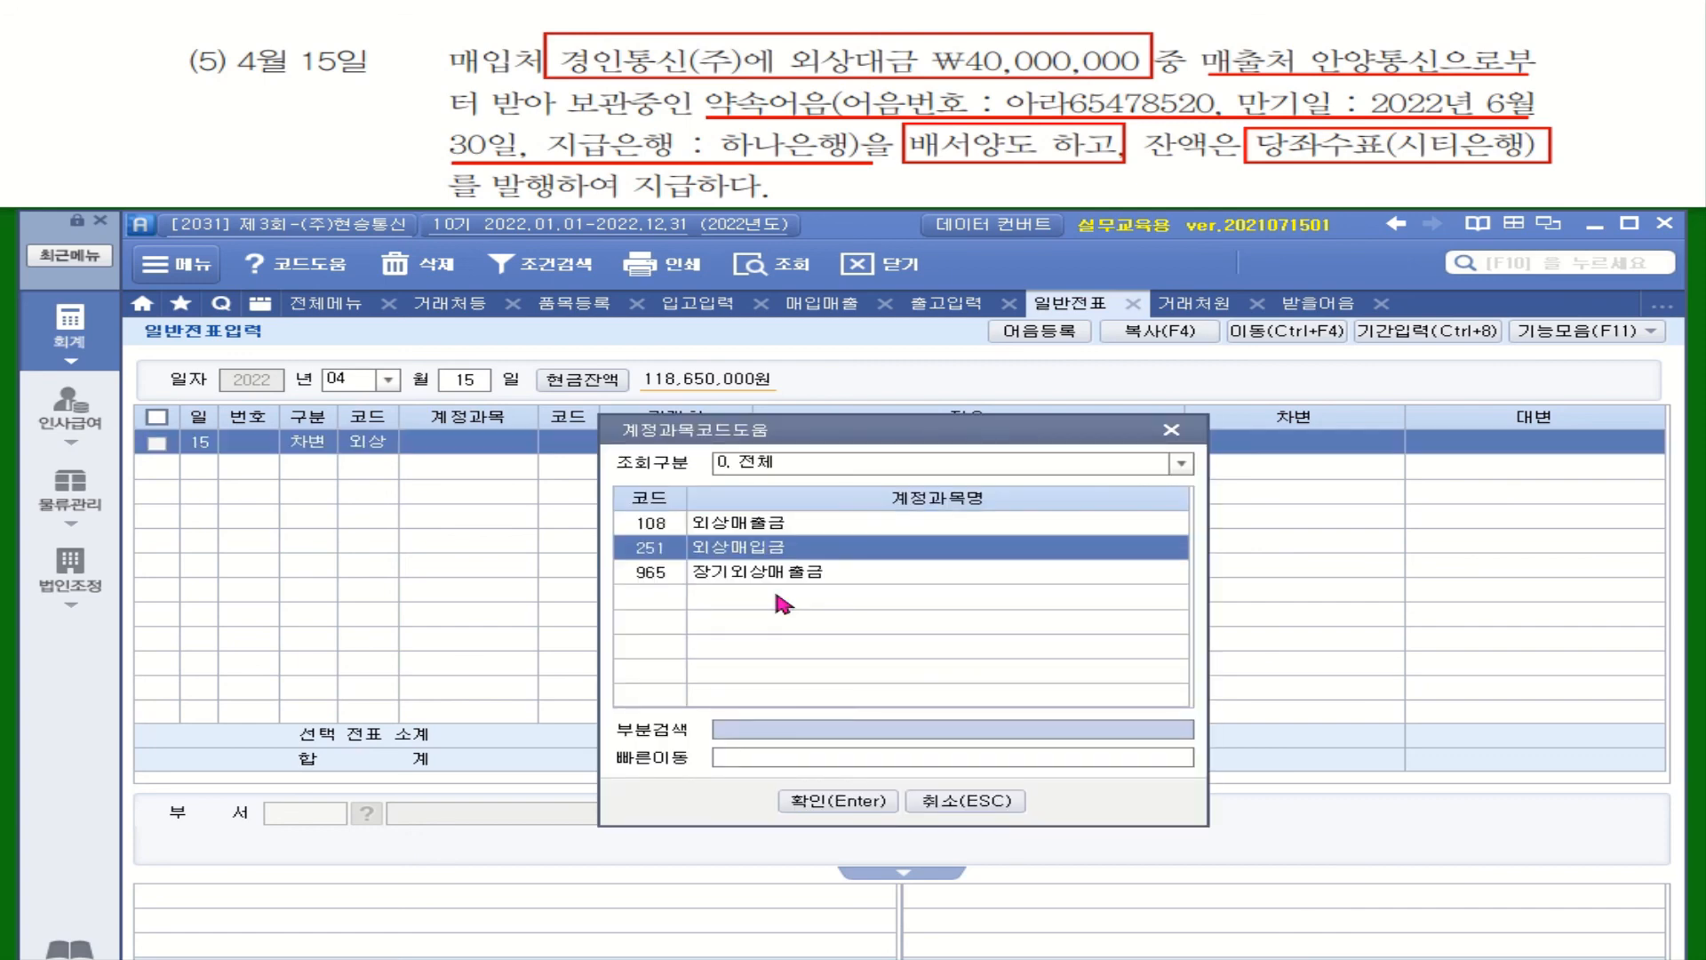
pyautogui.press('Return')
pyautogui.write('경ㅇ')
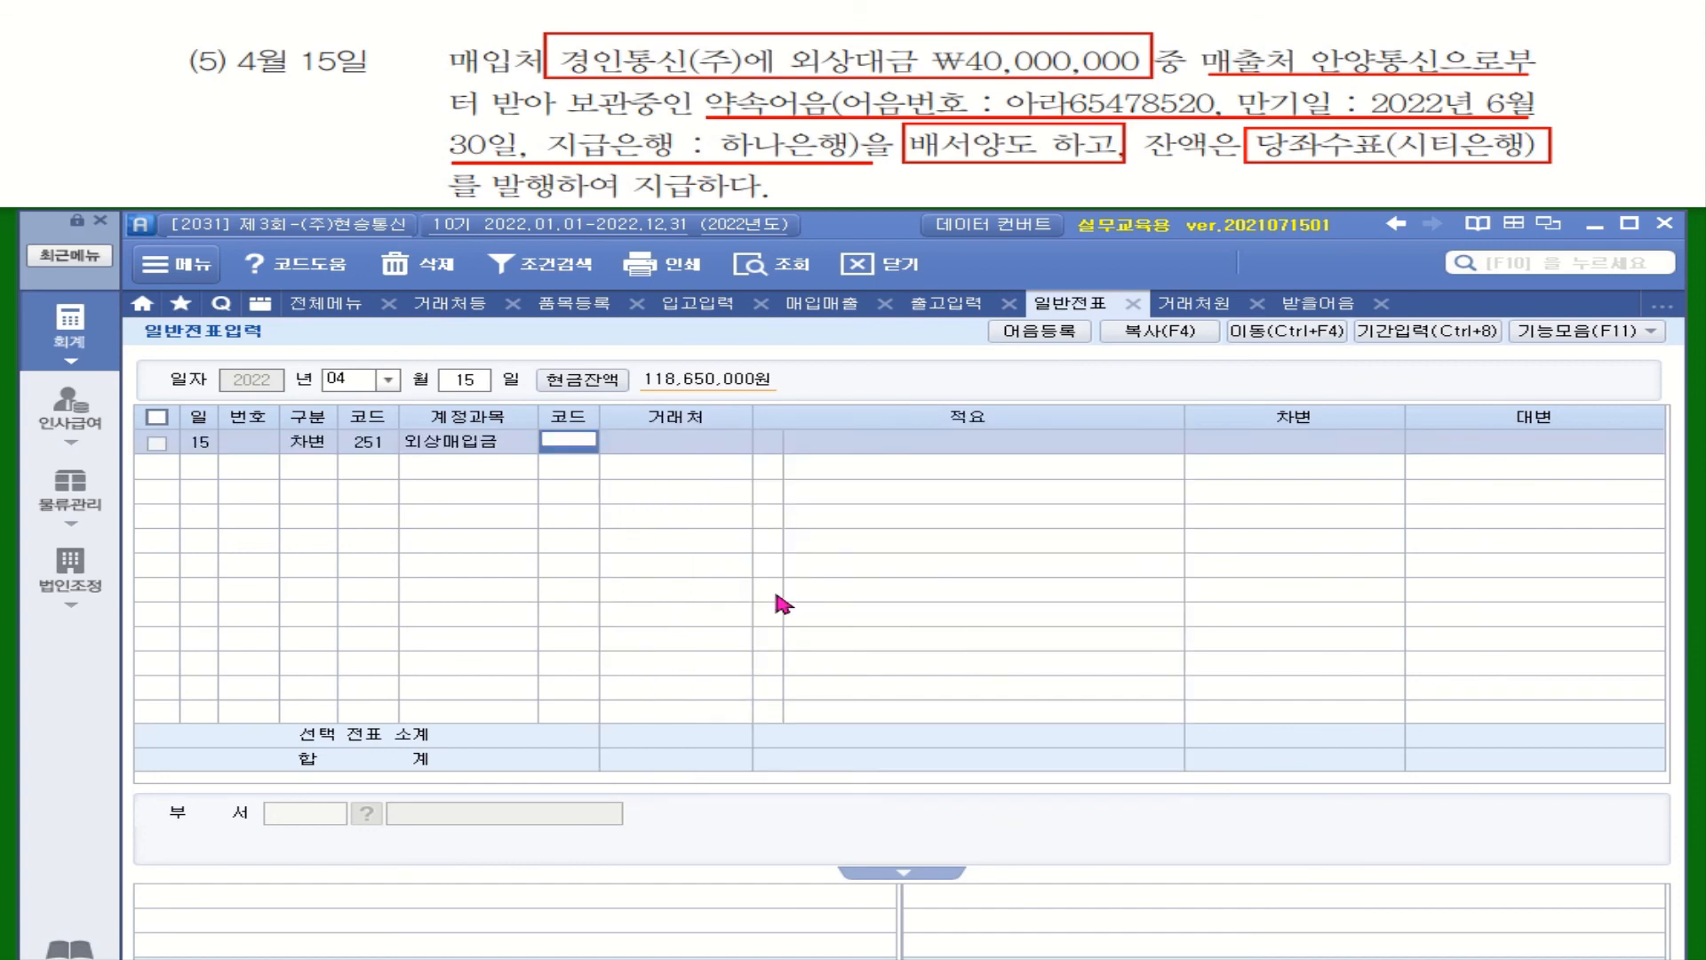
pyautogui.write('ㅣㄴ')
pyautogui.press('Return')
pyautogui.press('Return')
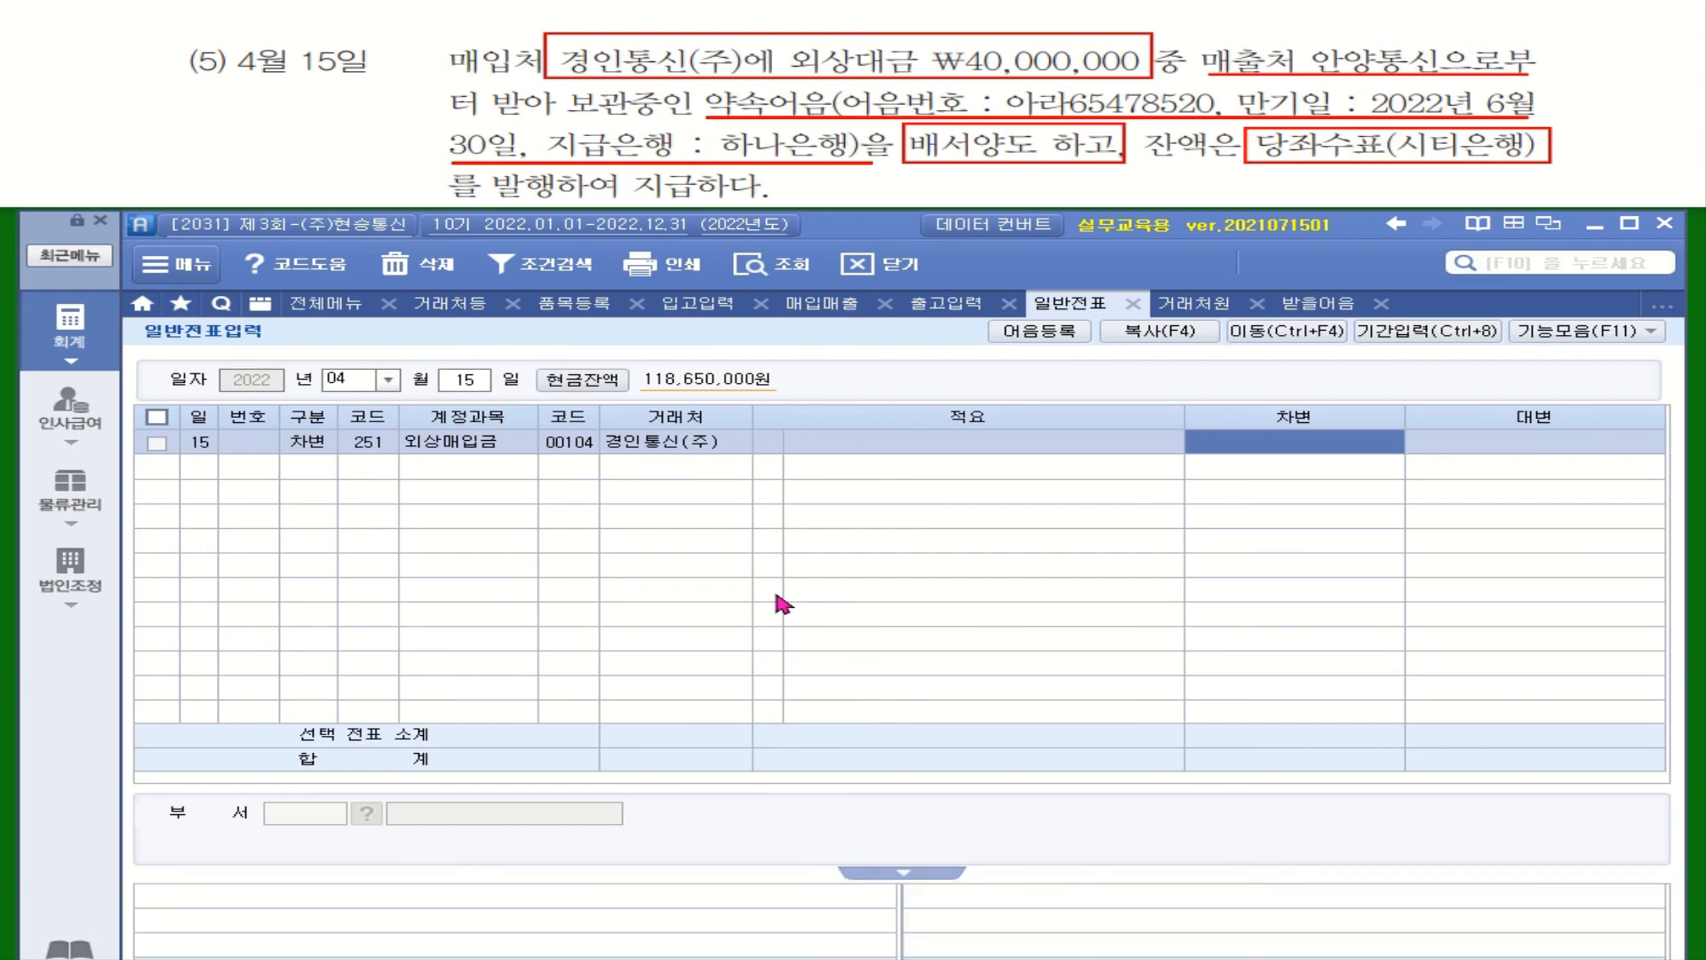
pyautogui.write('40,000,000')
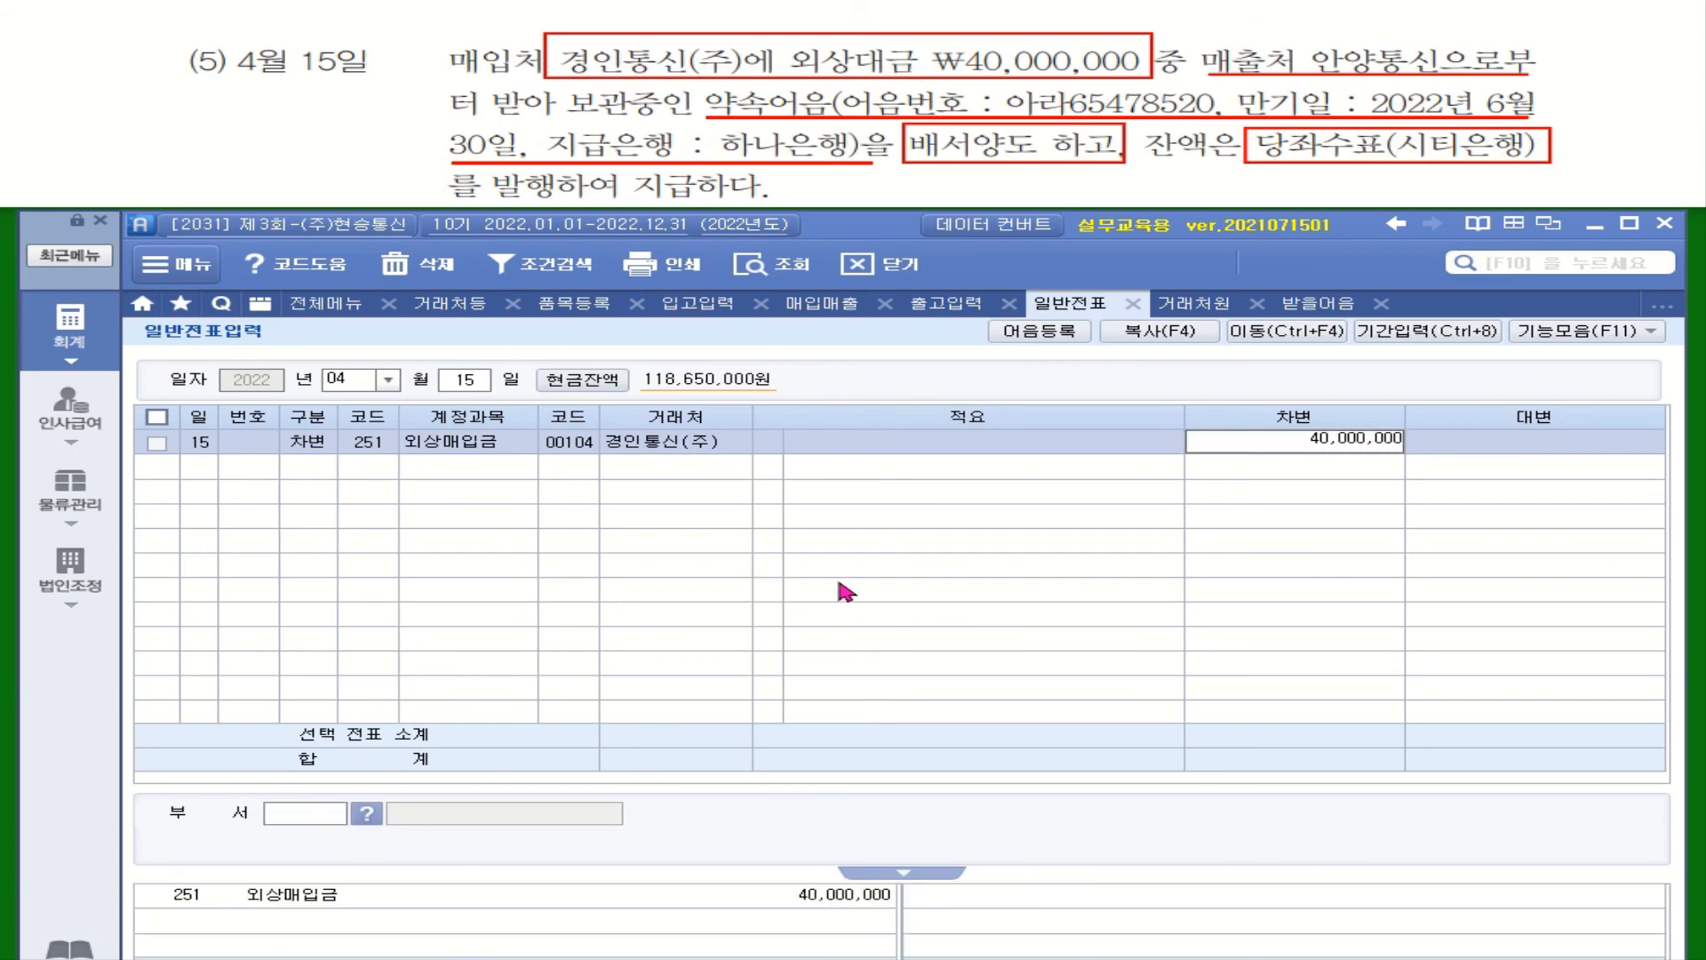
pyautogui.press('Return')
# Add a credit line to 110 받을어음 for 안양통신 with amount 15,400,000
pyautogui.write('4')
pyautogui.press('Return')
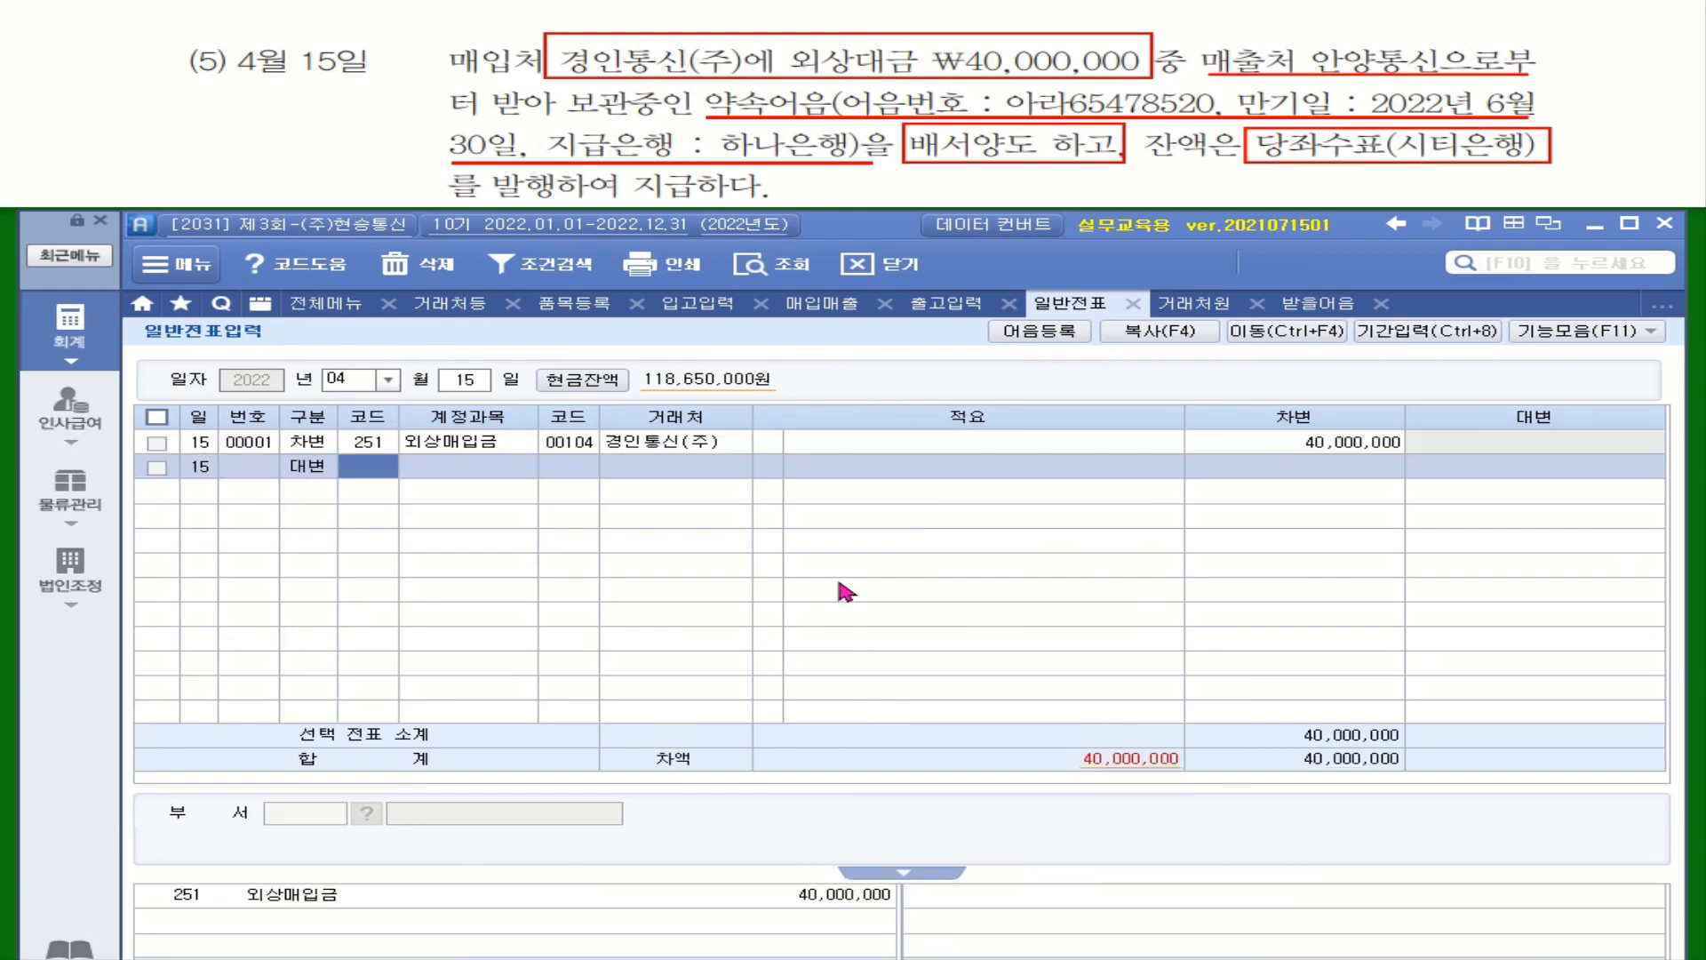
pyautogui.write('받을')
pyautogui.press('Return')
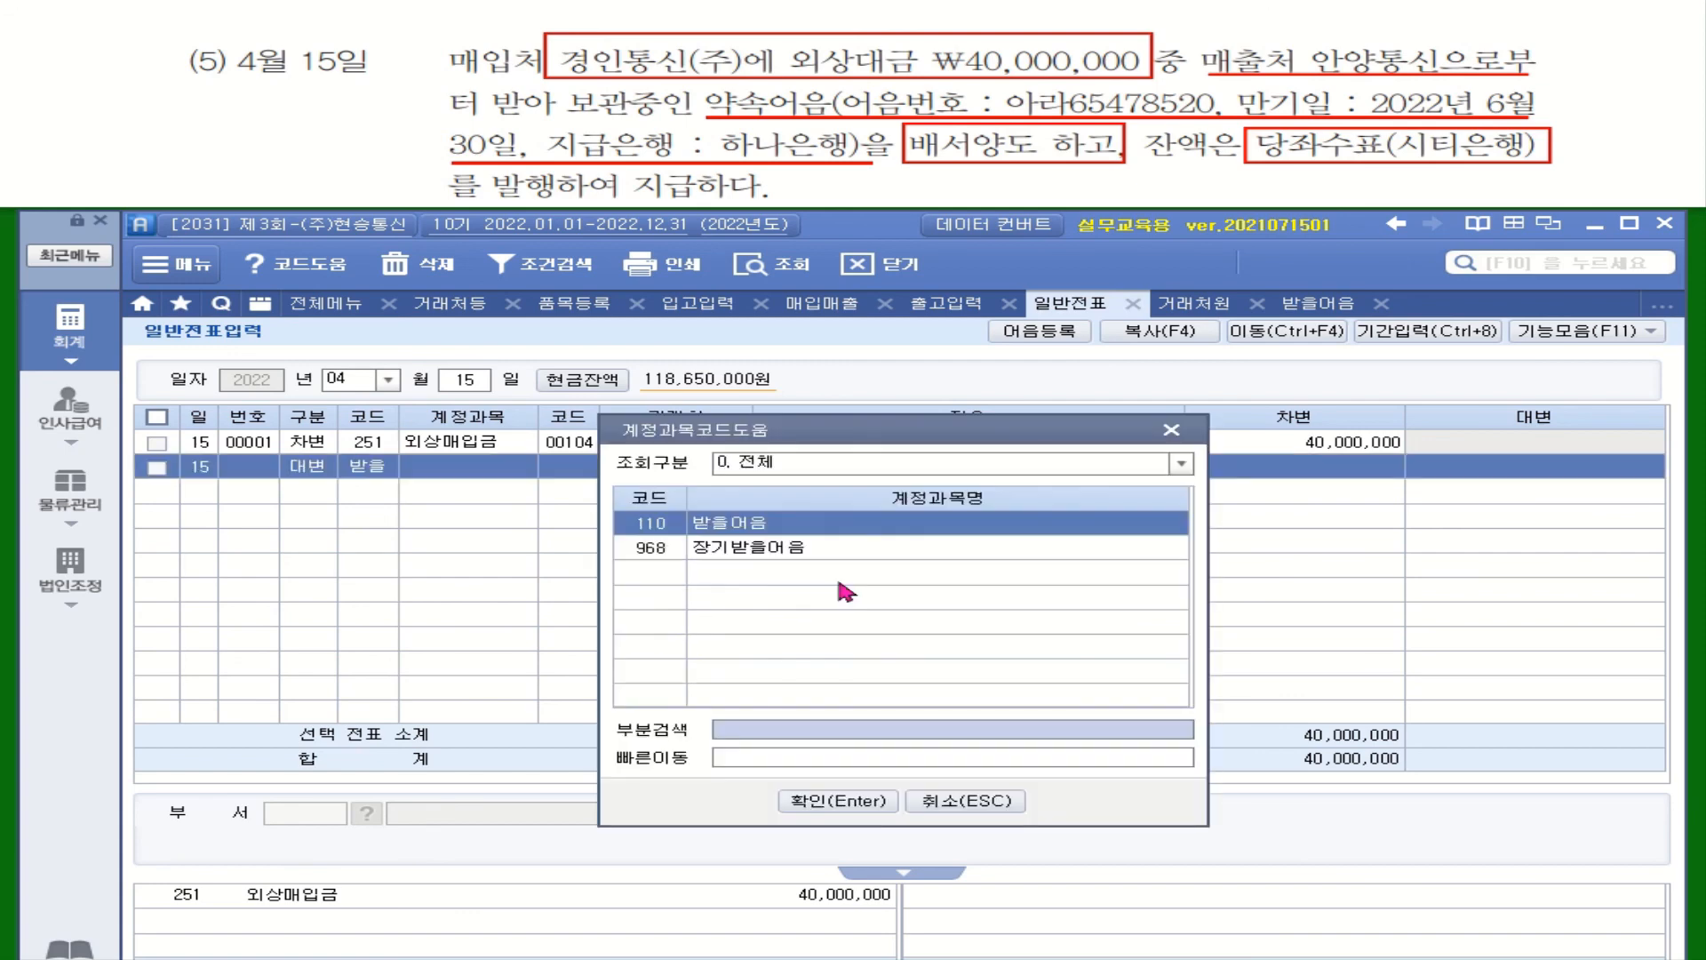
pyautogui.press('Return')
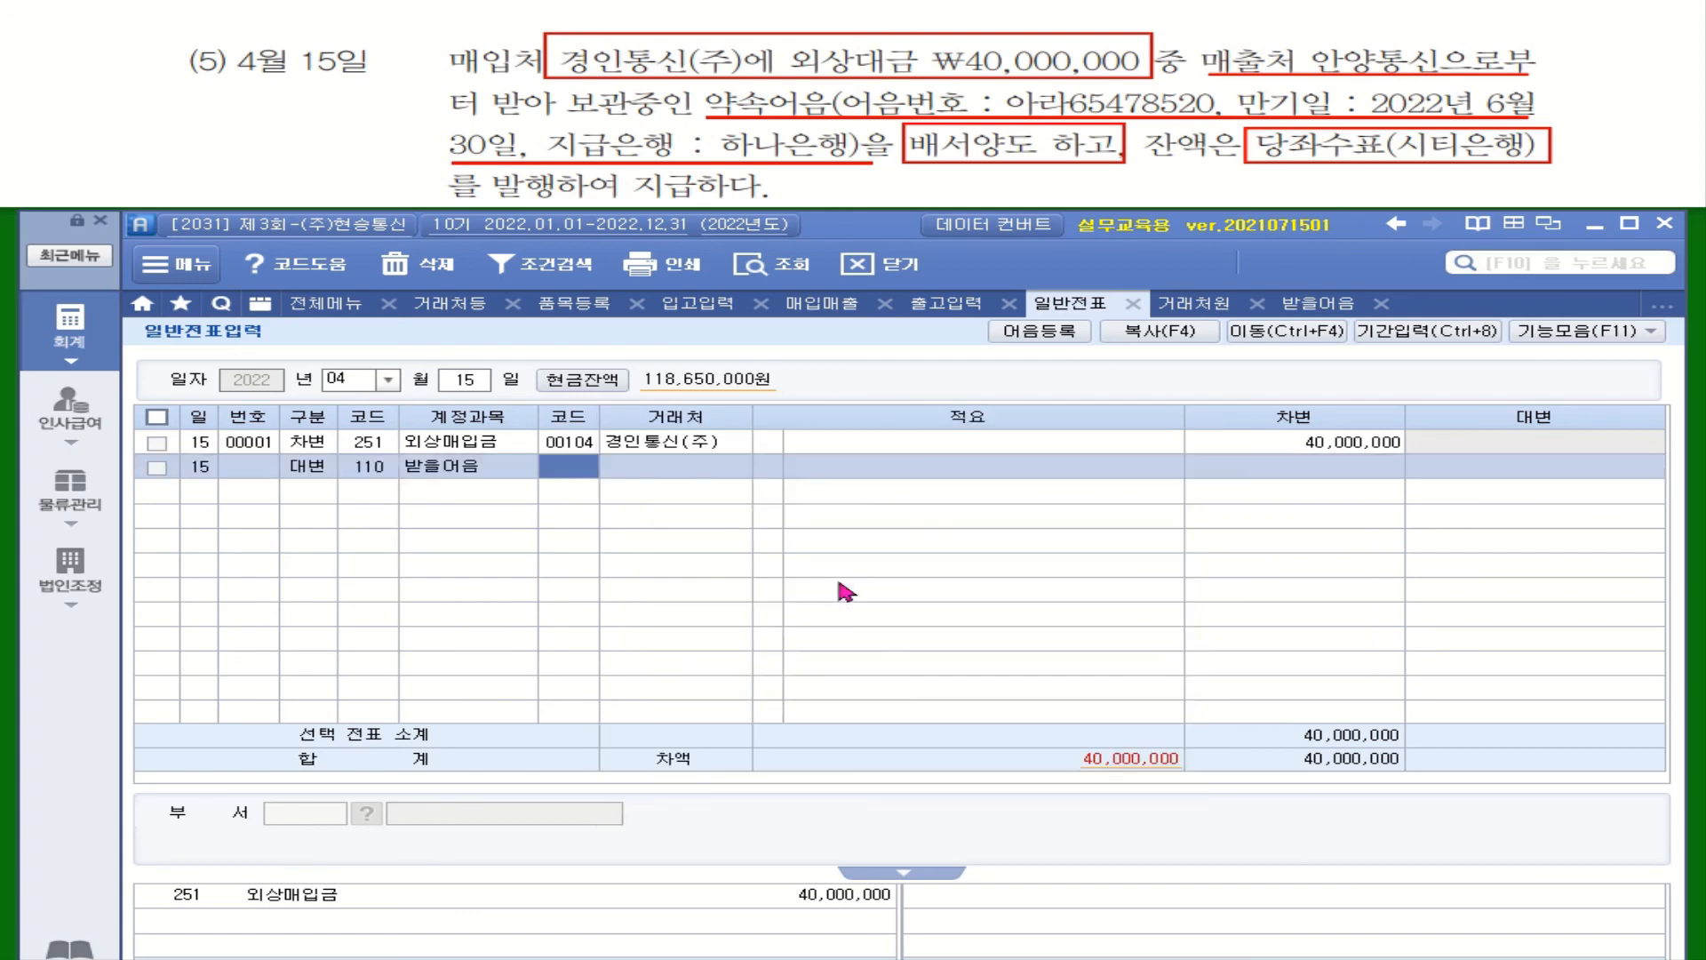
pyautogui.write('안ㅇ양')
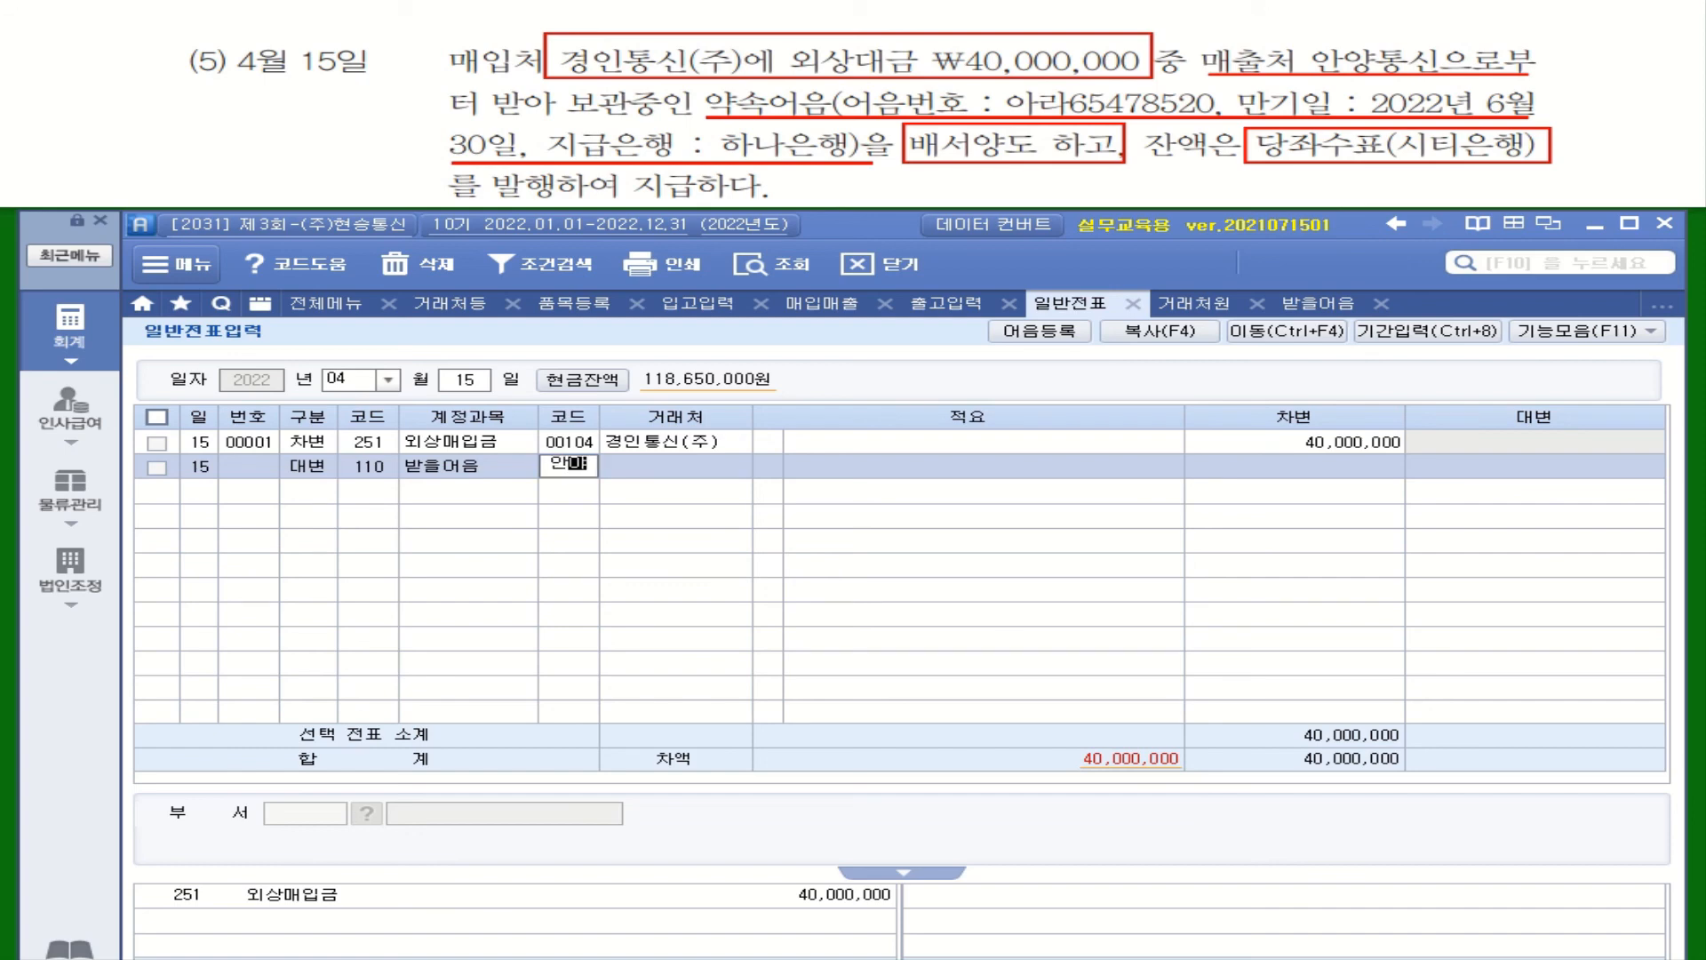
pyautogui.press('Return')
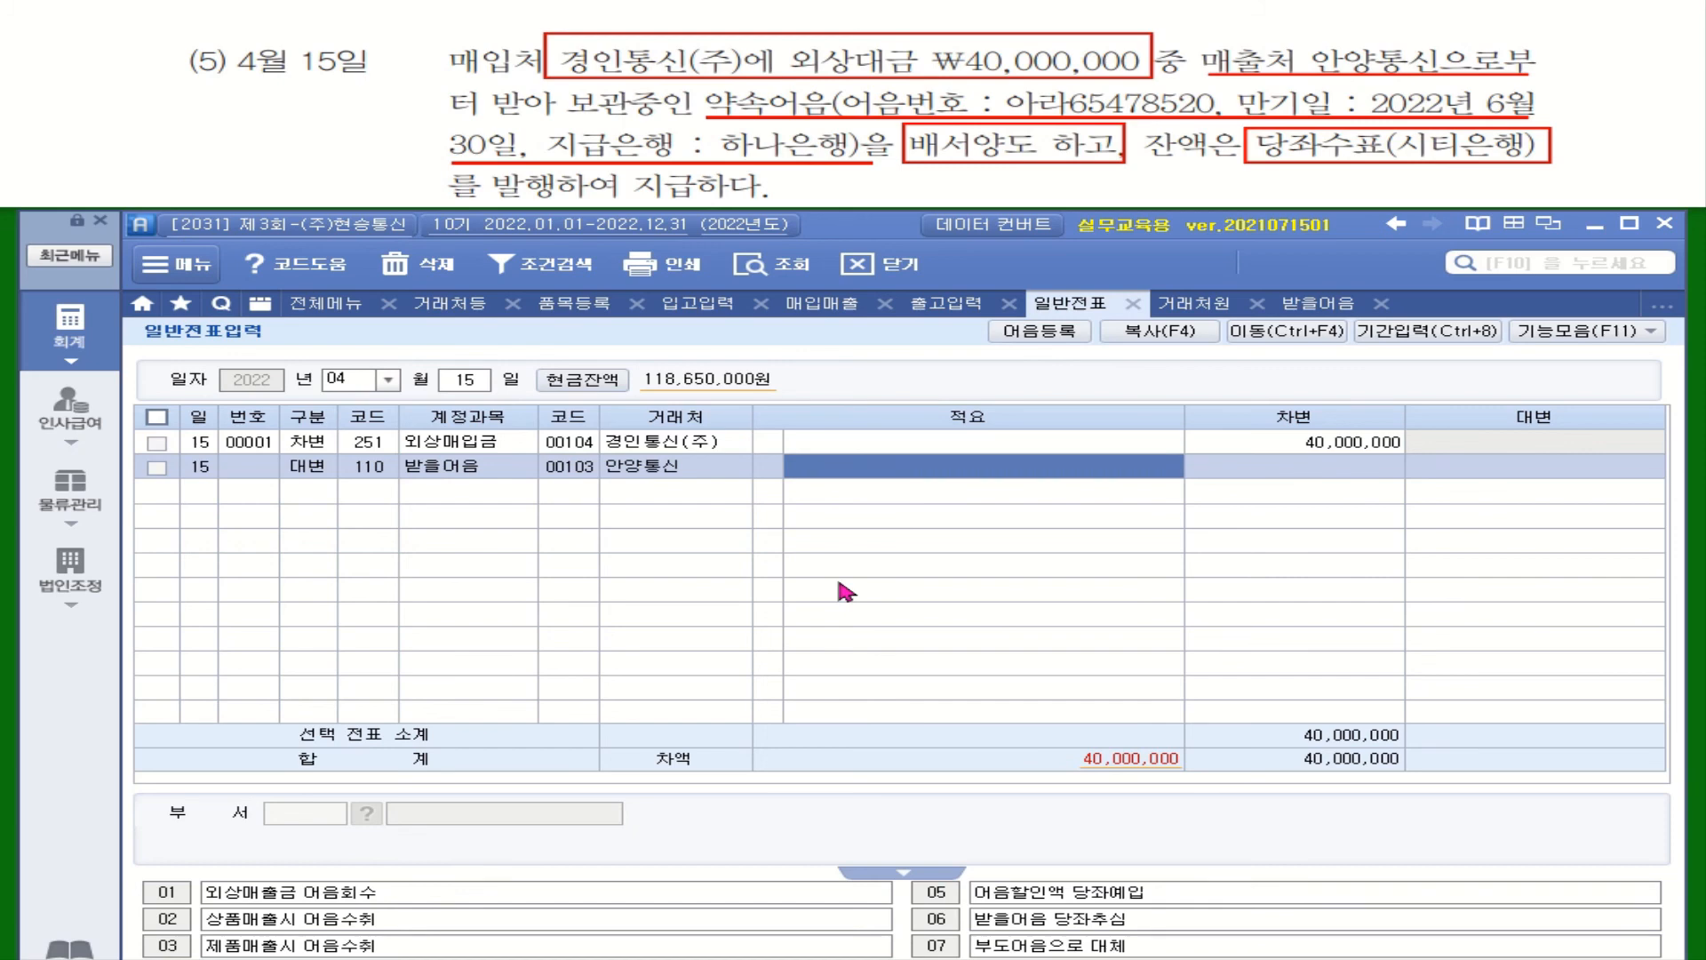
pyautogui.press('Left')
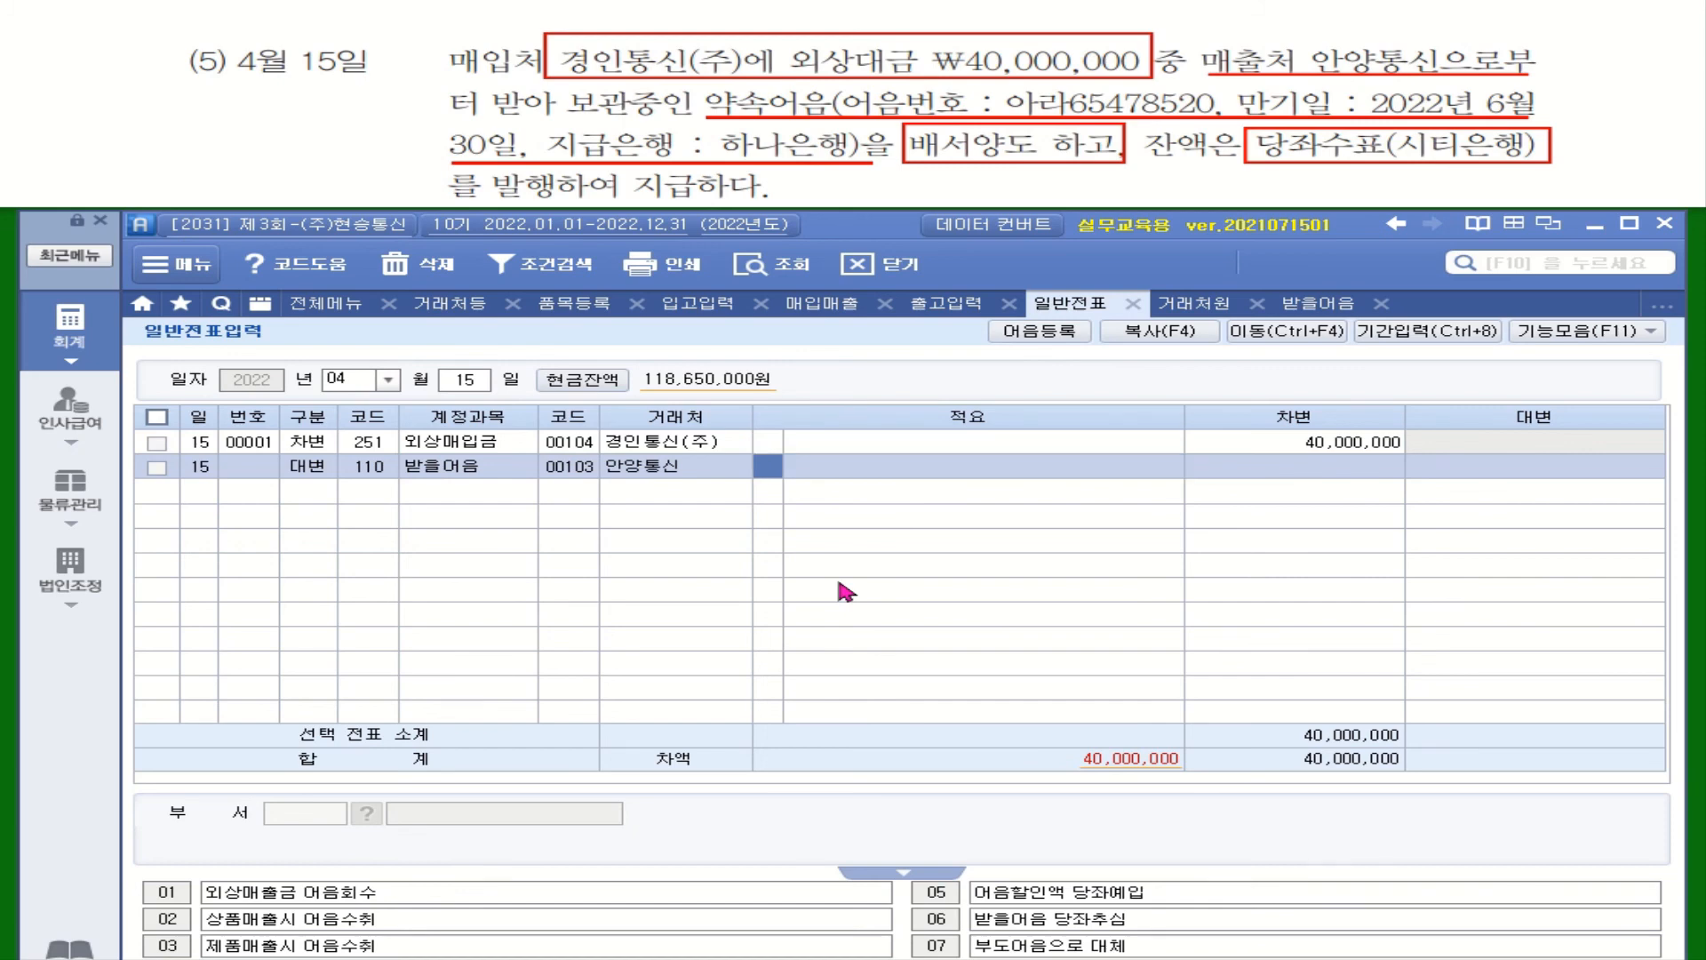
pyautogui.press('Return')
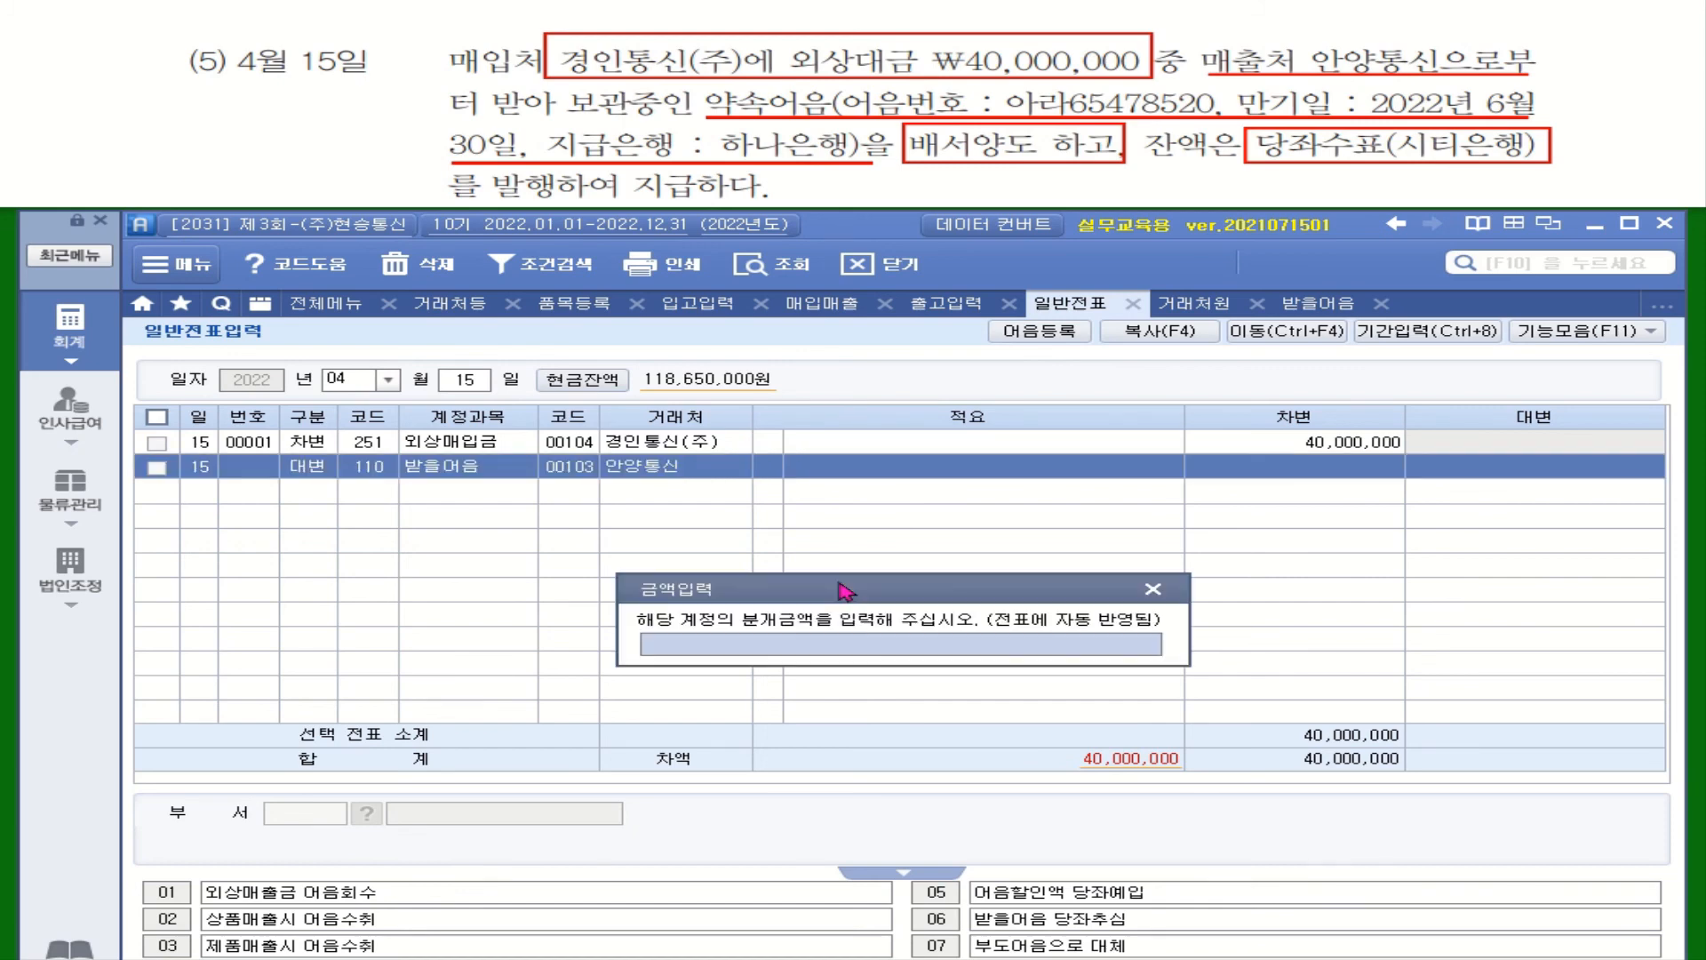
pyautogui.write('15400000')
pyautogui.press('Return')
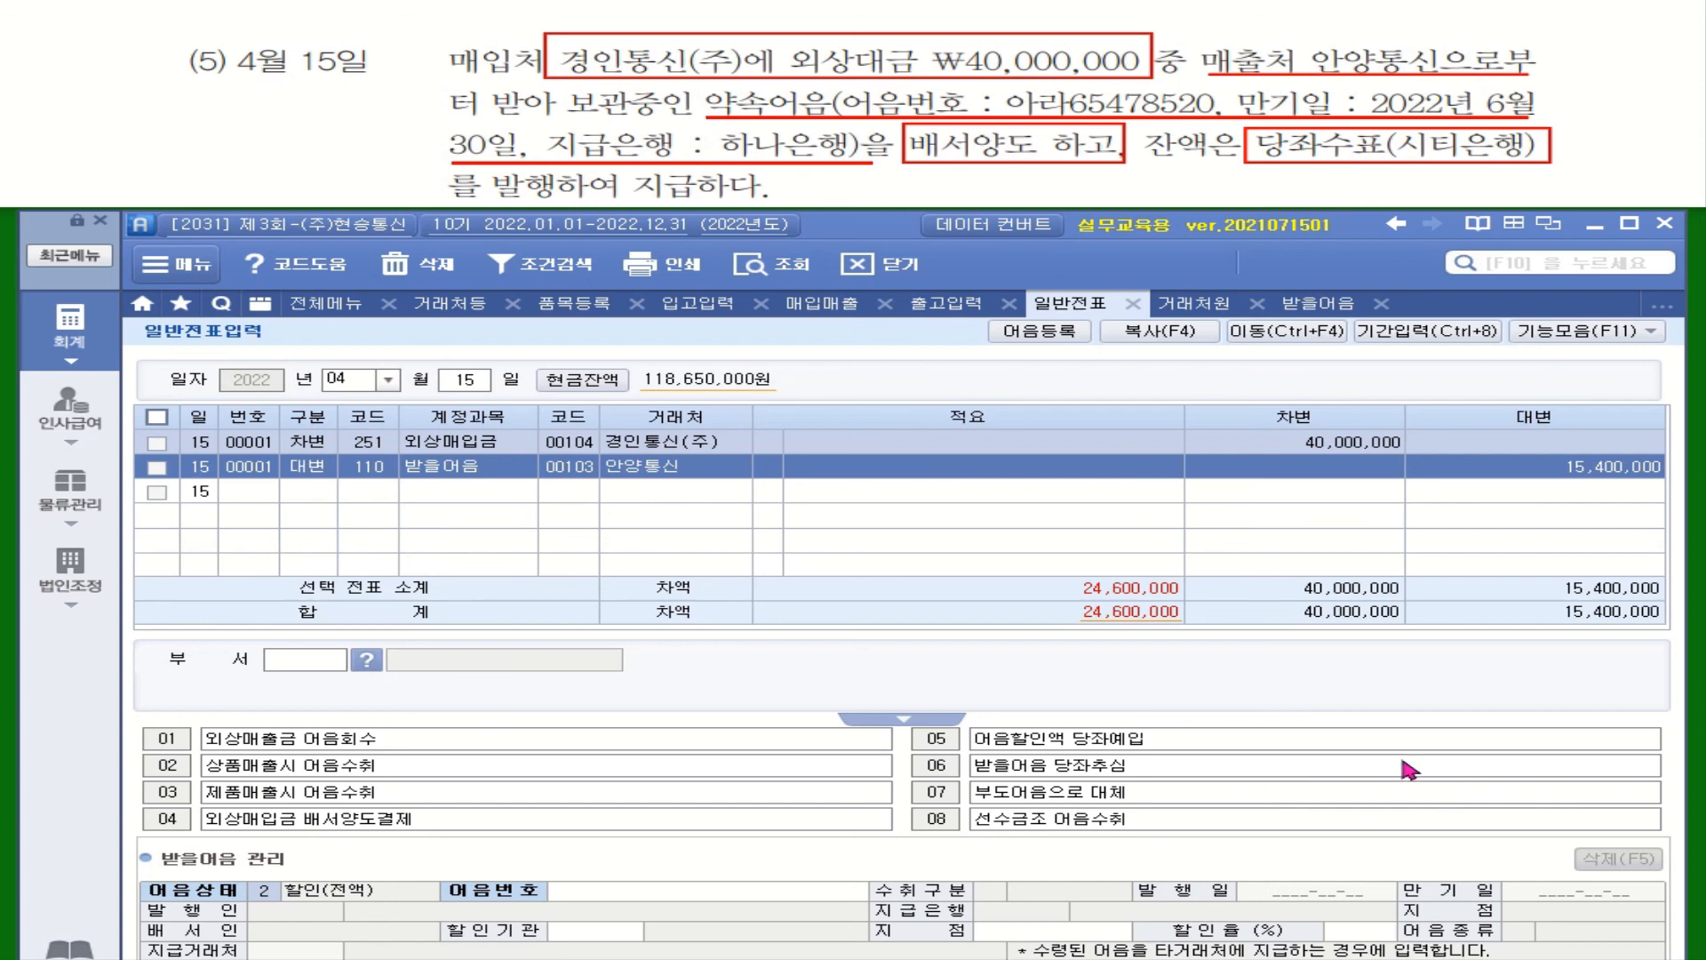
# On the 받을어음 line, set note status to 3 배서 and list held notes with F2
pyautogui.moveTo(846, 231); pyautogui.dragTo(841, 203)
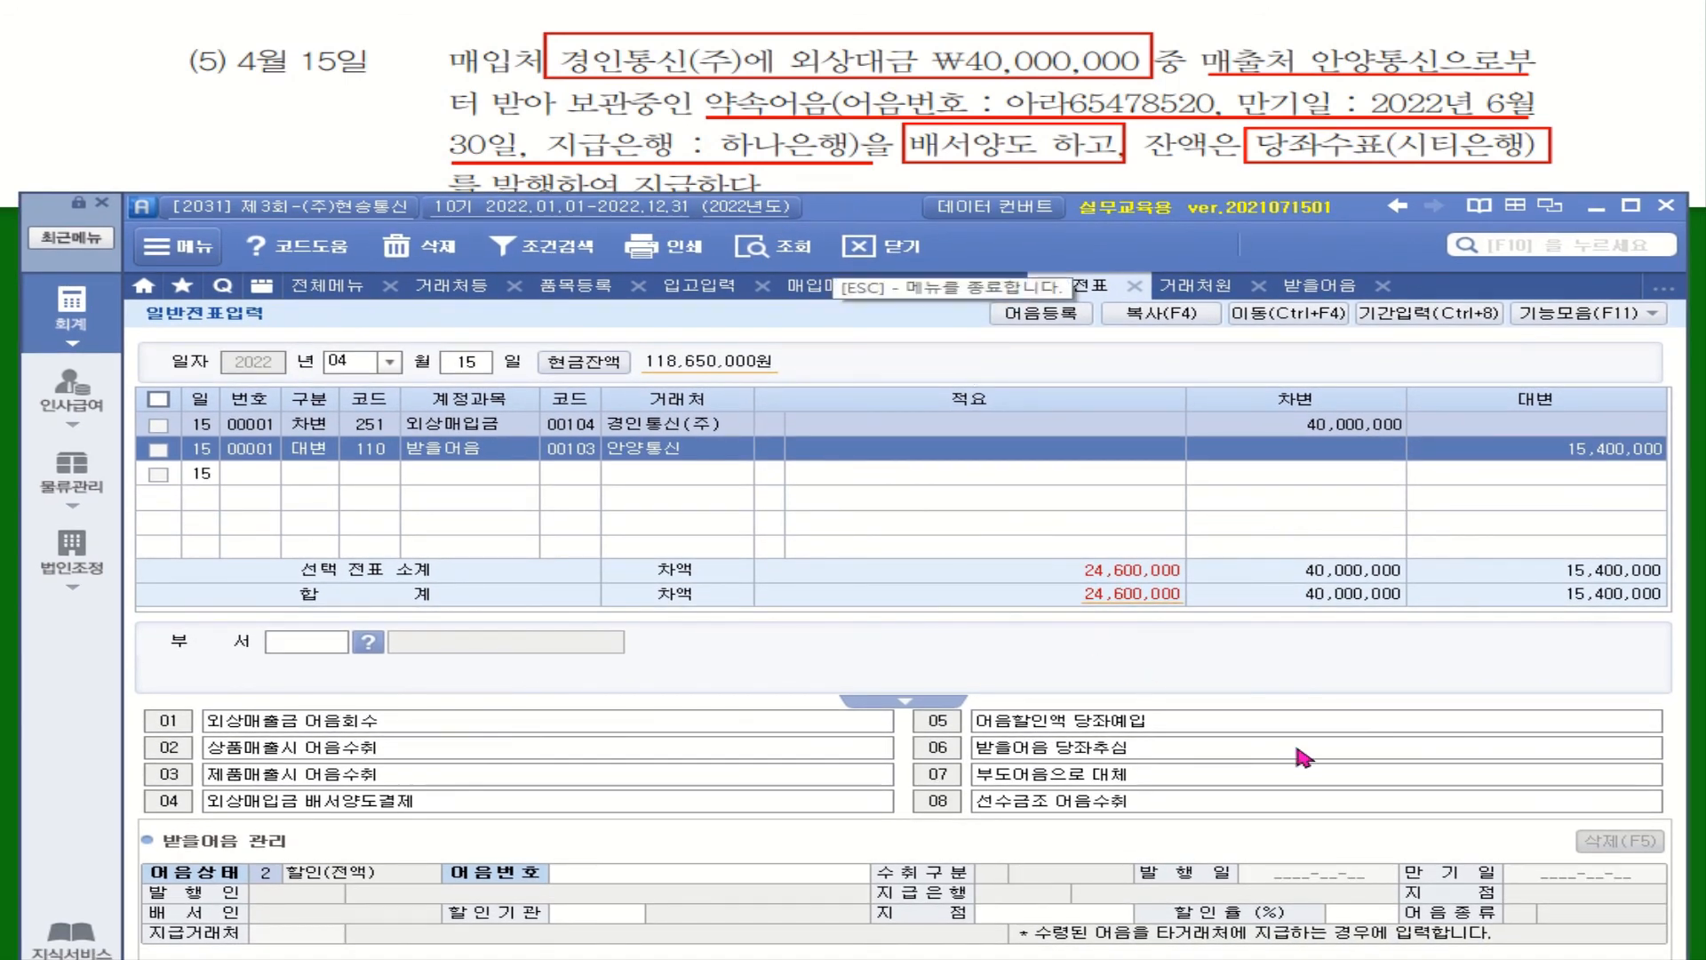
pyautogui.click(569, 453)
pyautogui.click(566, 446)
pyautogui.click(767, 451)
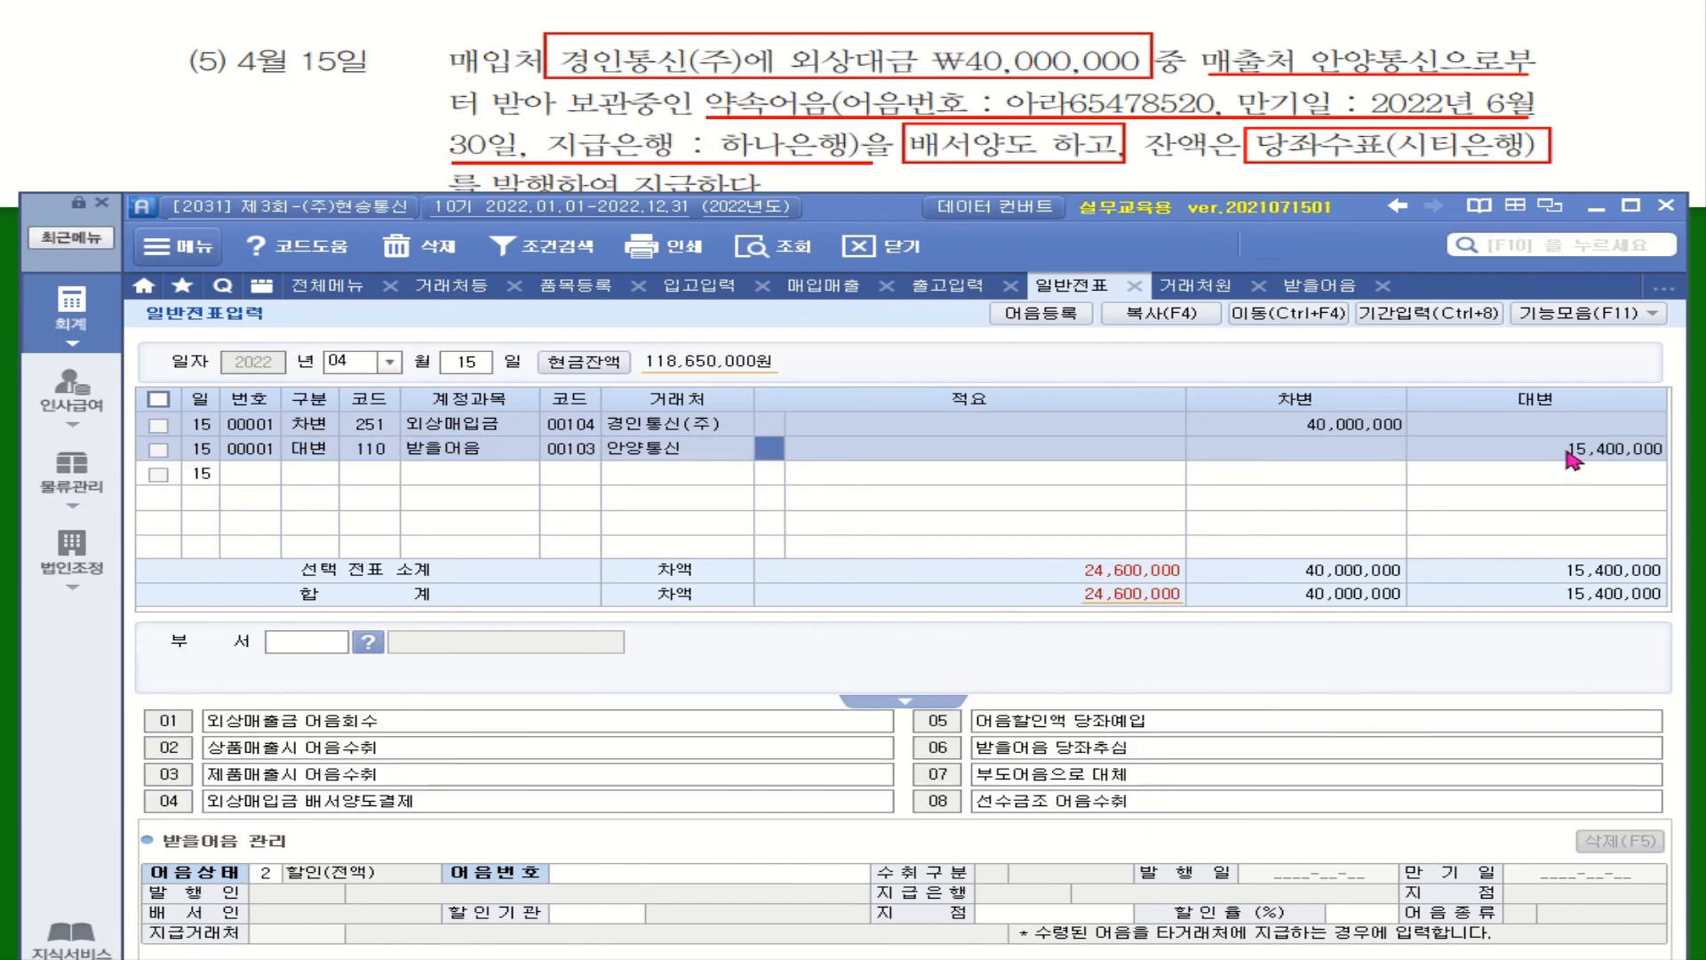
pyautogui.click(1598, 451)
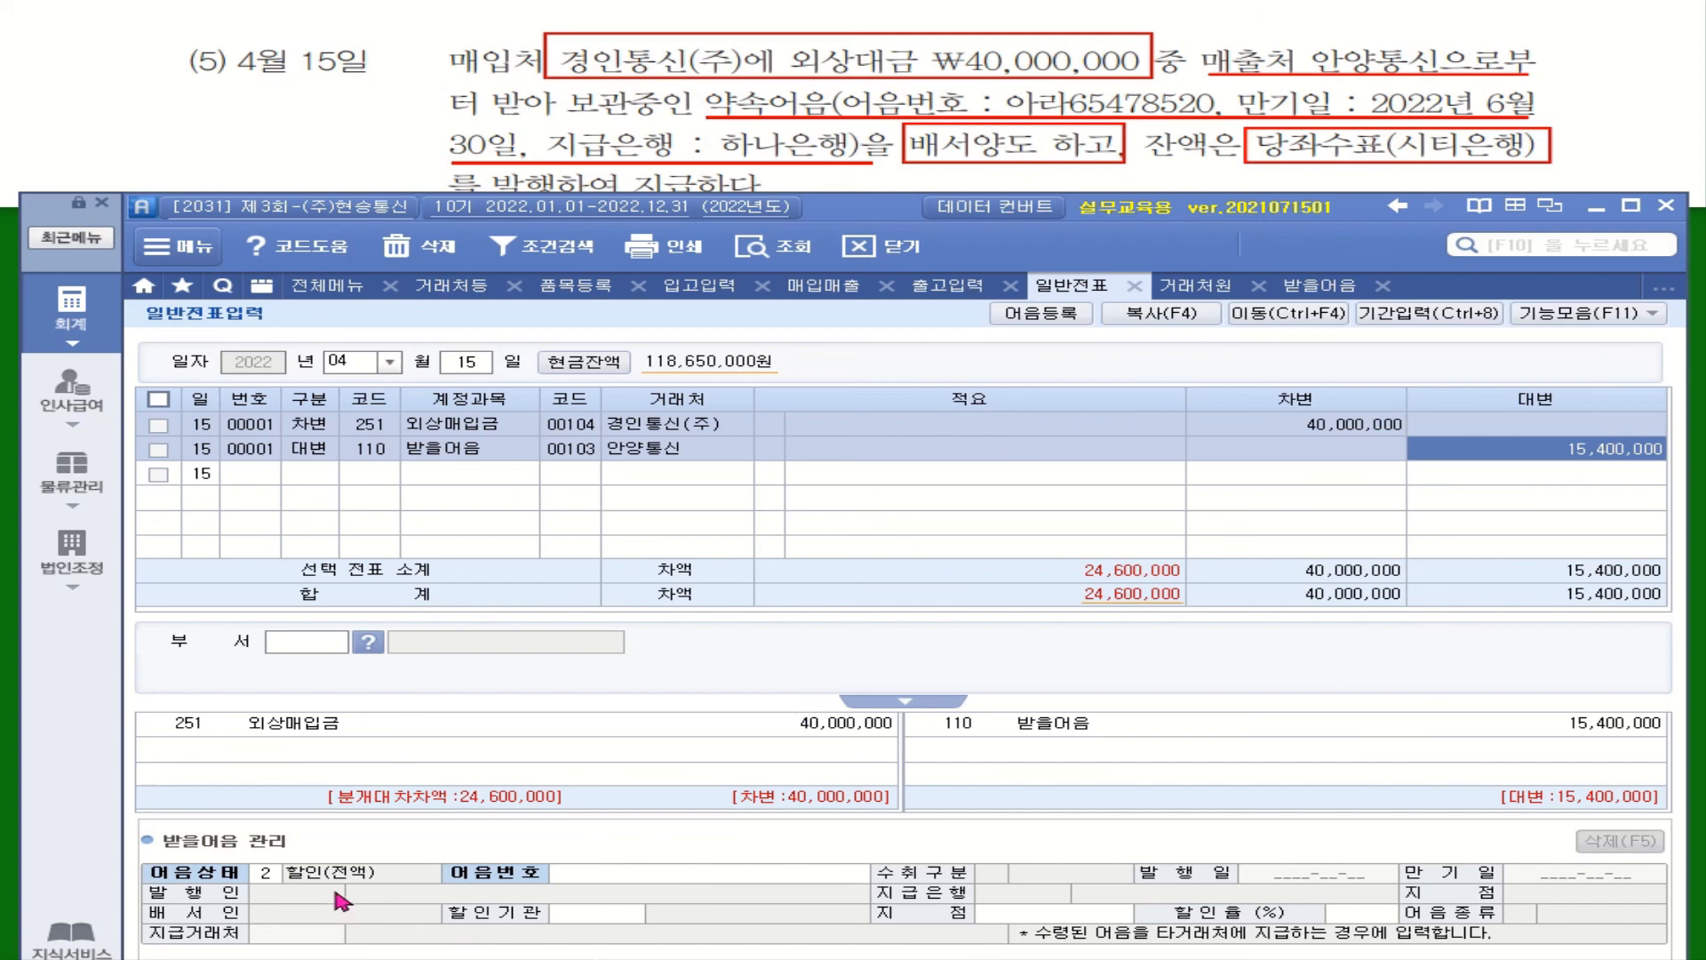
pyautogui.click(267, 875)
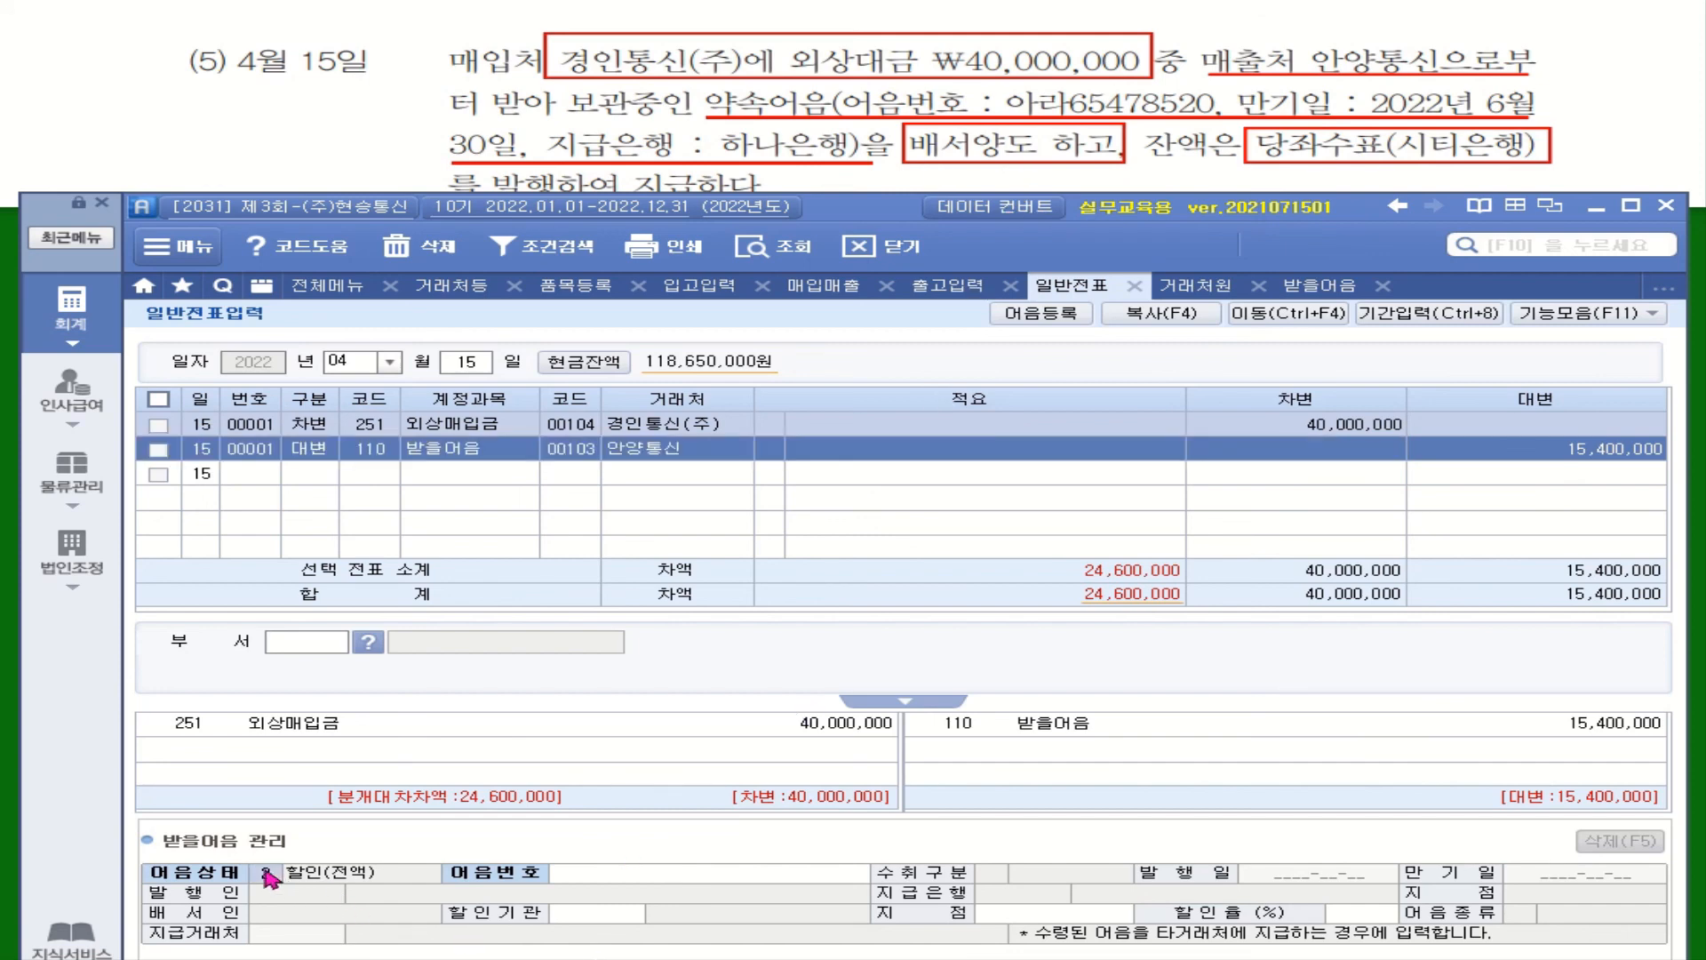
pyautogui.write('3')
pyautogui.press('Return')
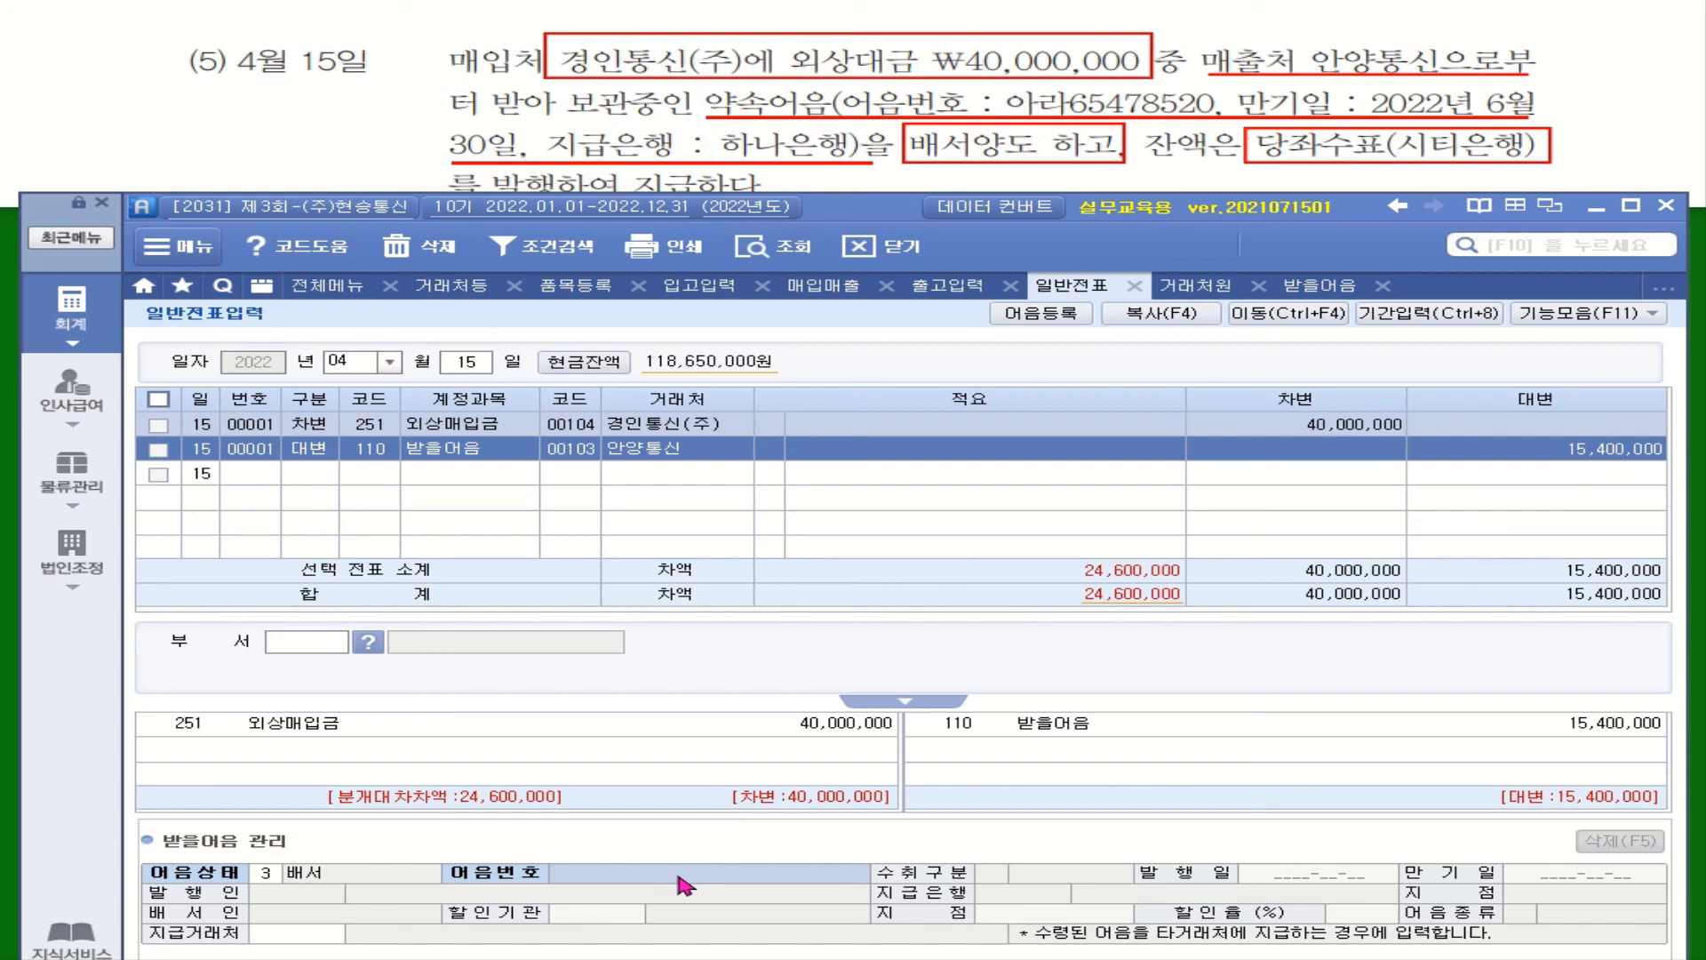
pyautogui.press('F2')
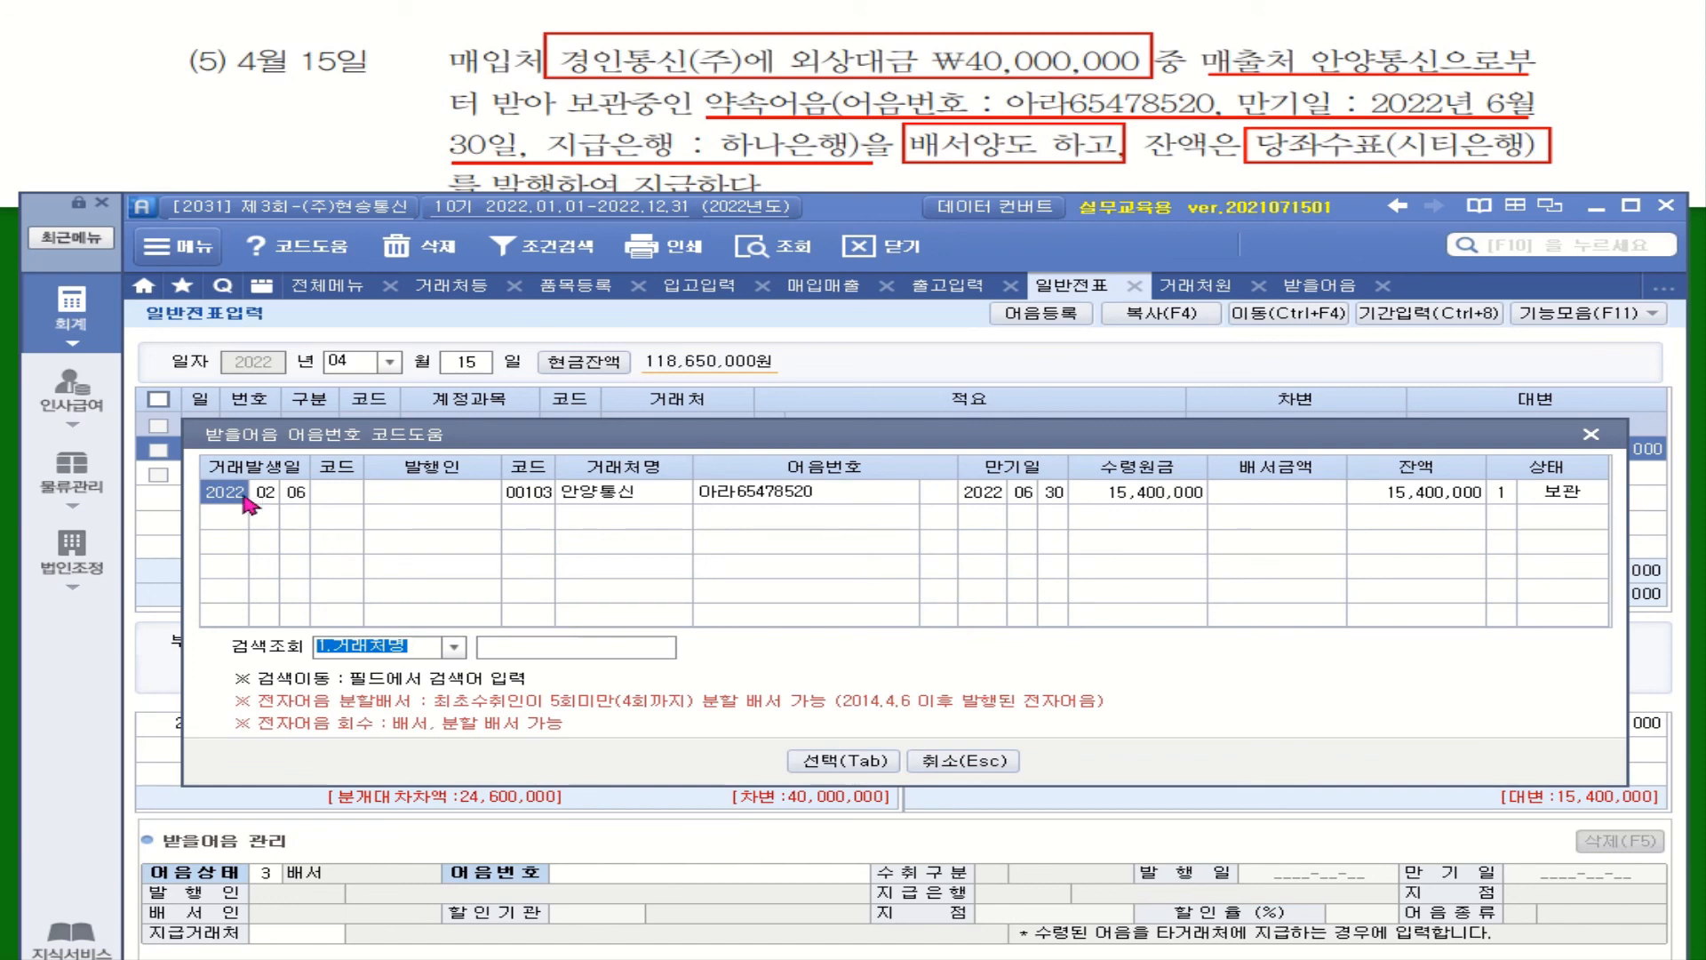
# Attach 안양통신's note due 2022-06-30 and set 00104 경인통신(주) as the endorsee
pyautogui.click(822, 760)
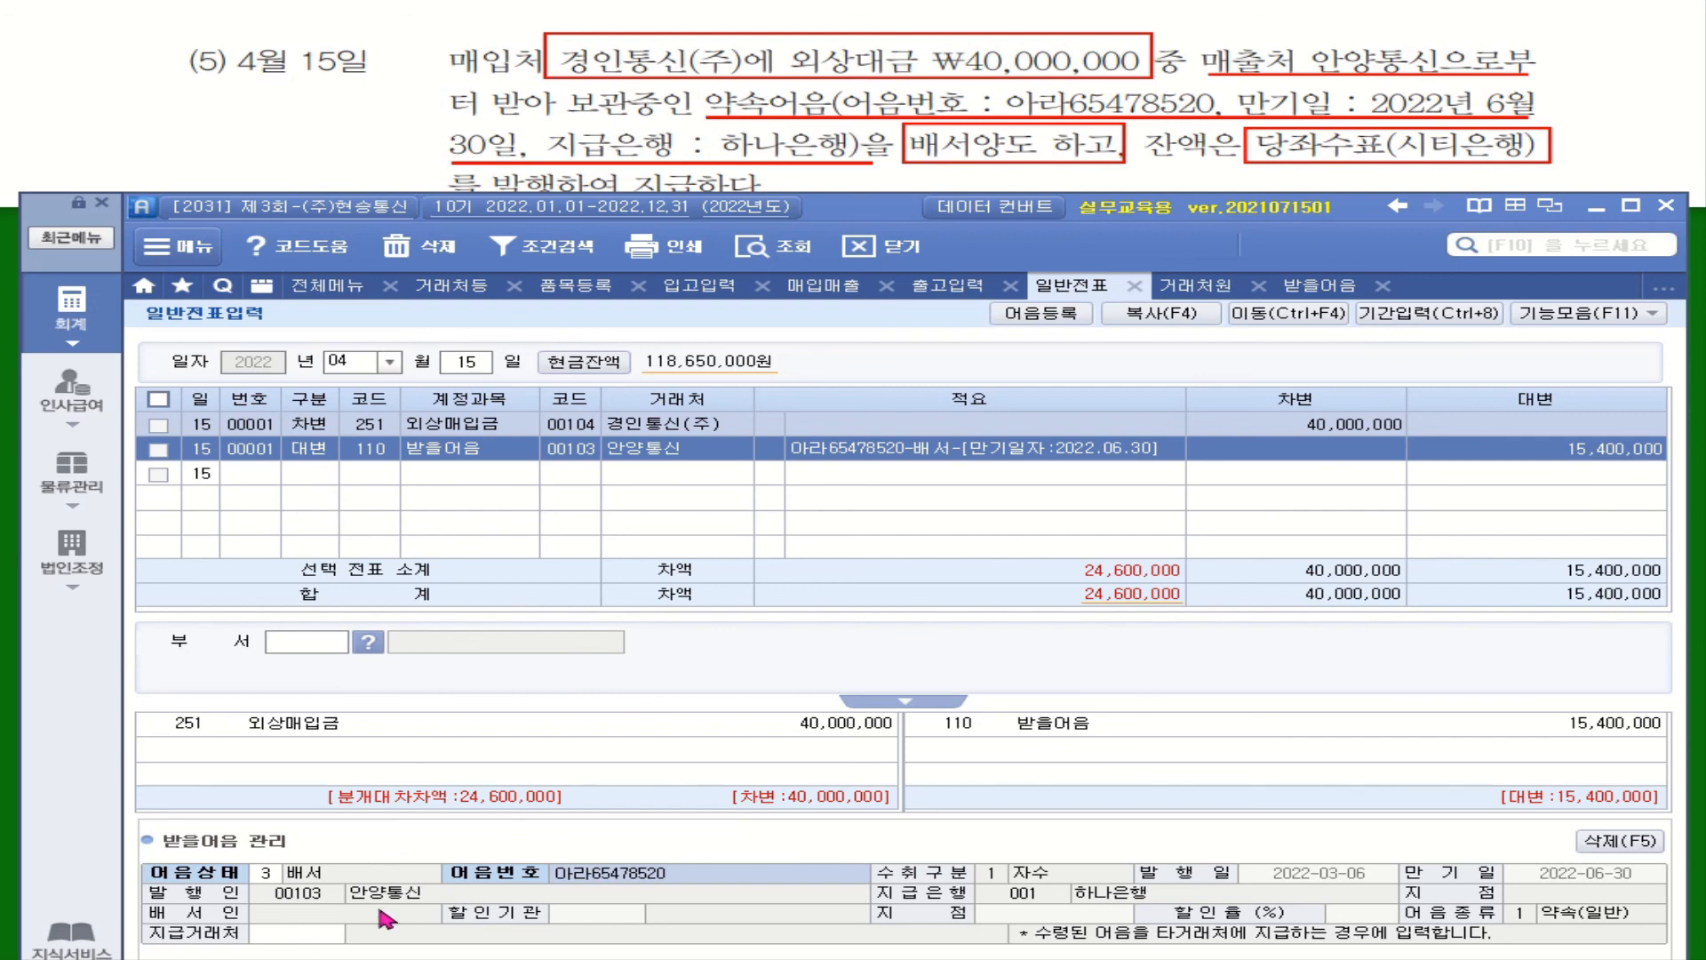
pyautogui.click(313, 935)
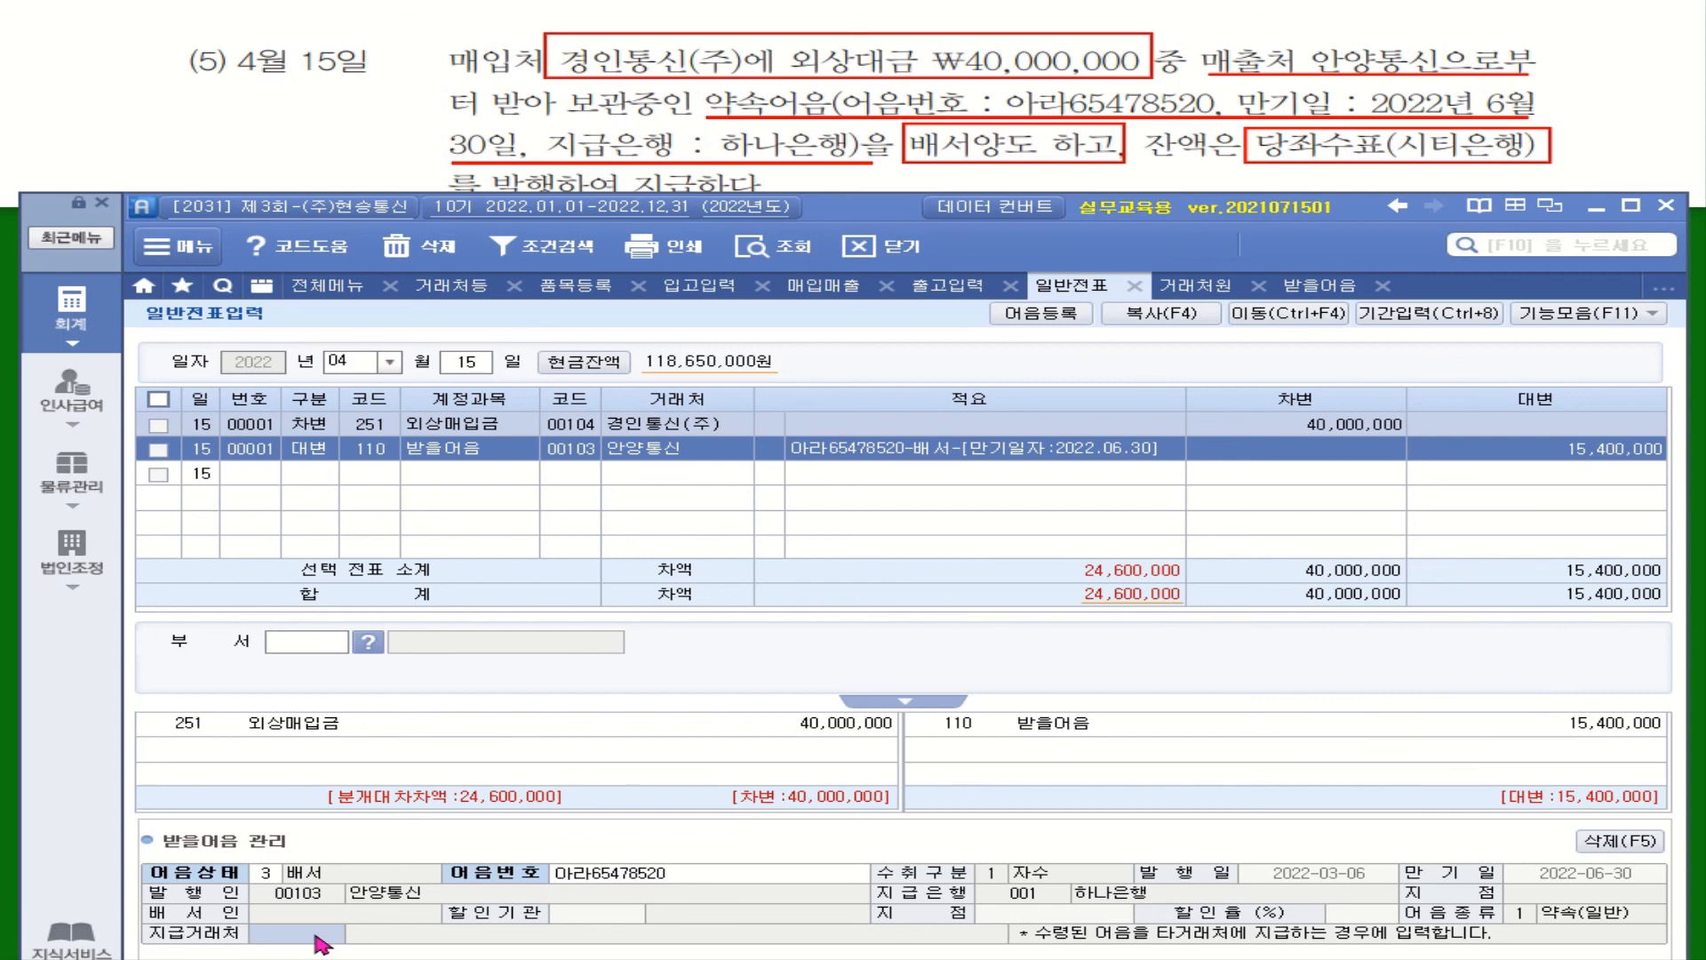
pyautogui.press('F2')
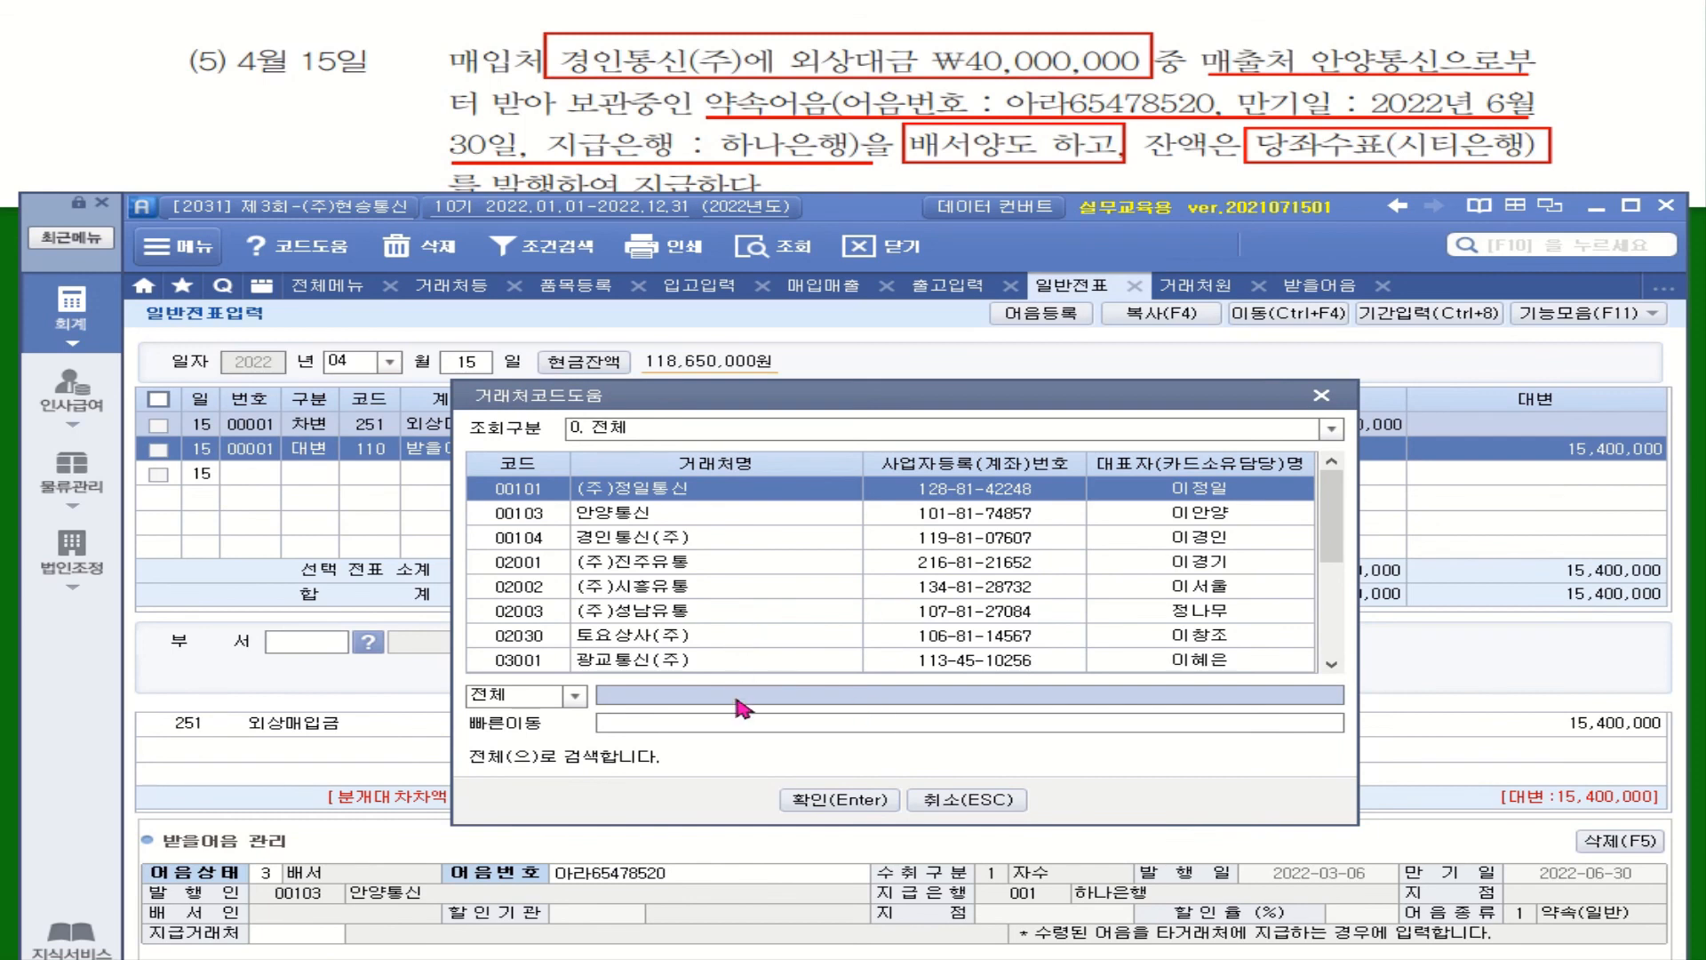
pyautogui.click(677, 697)
pyautogui.write('겨ㅇ')
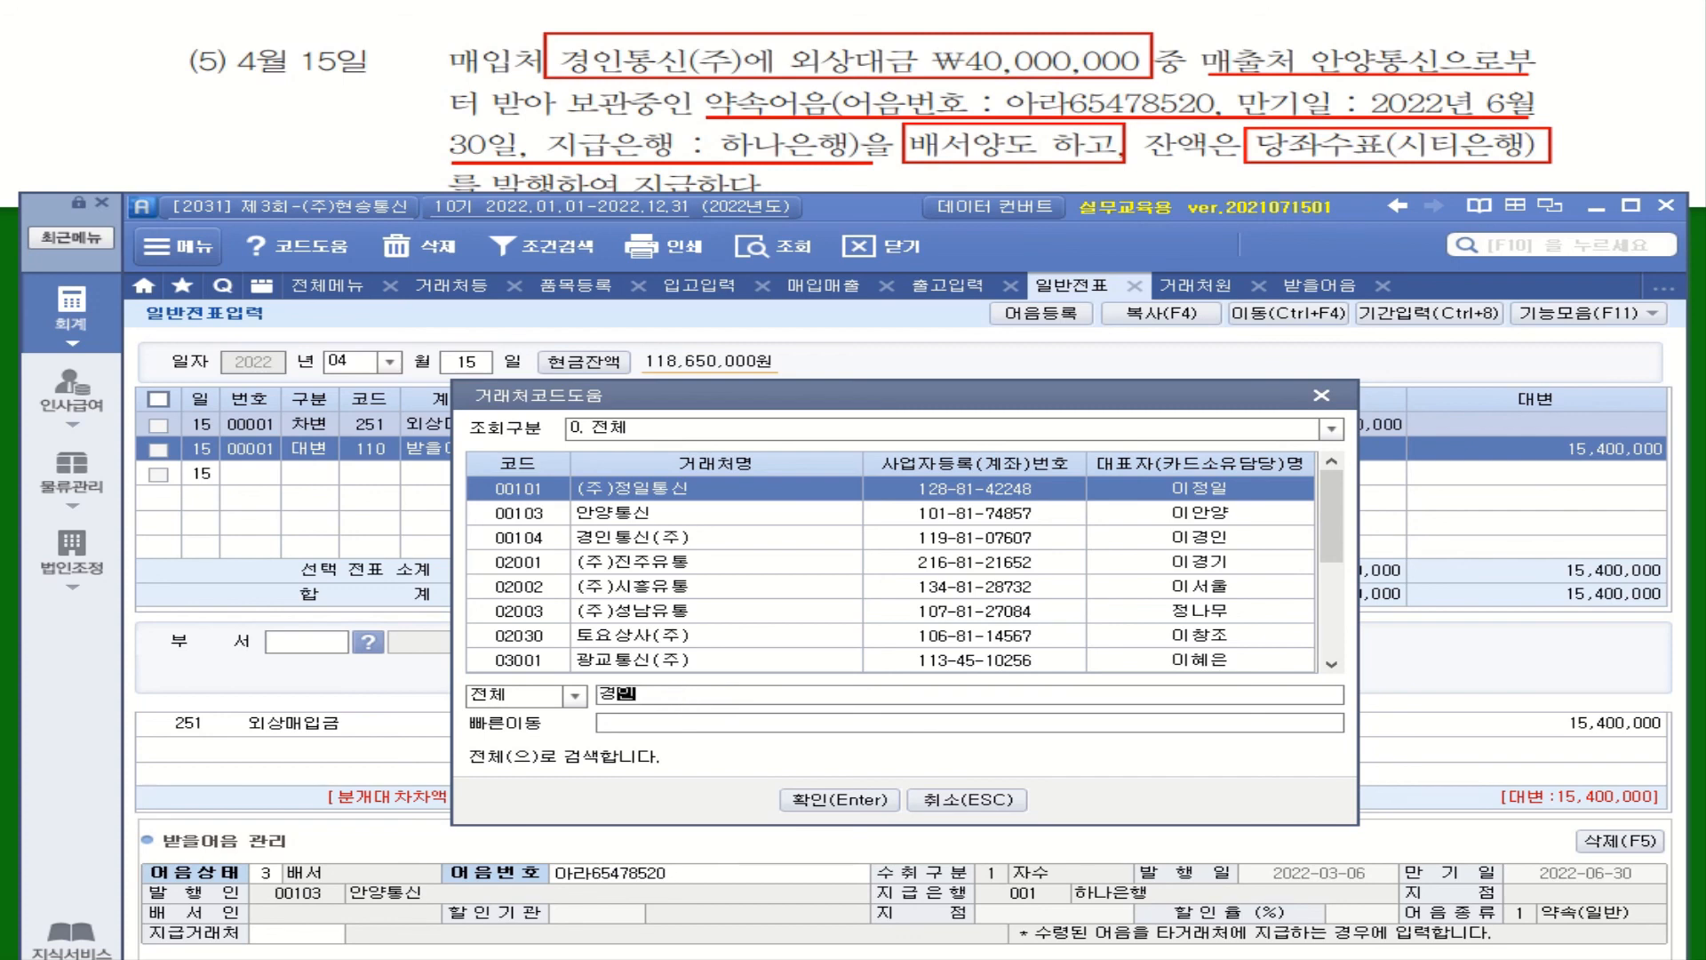
pyautogui.press('Return')
pyautogui.click(842, 799)
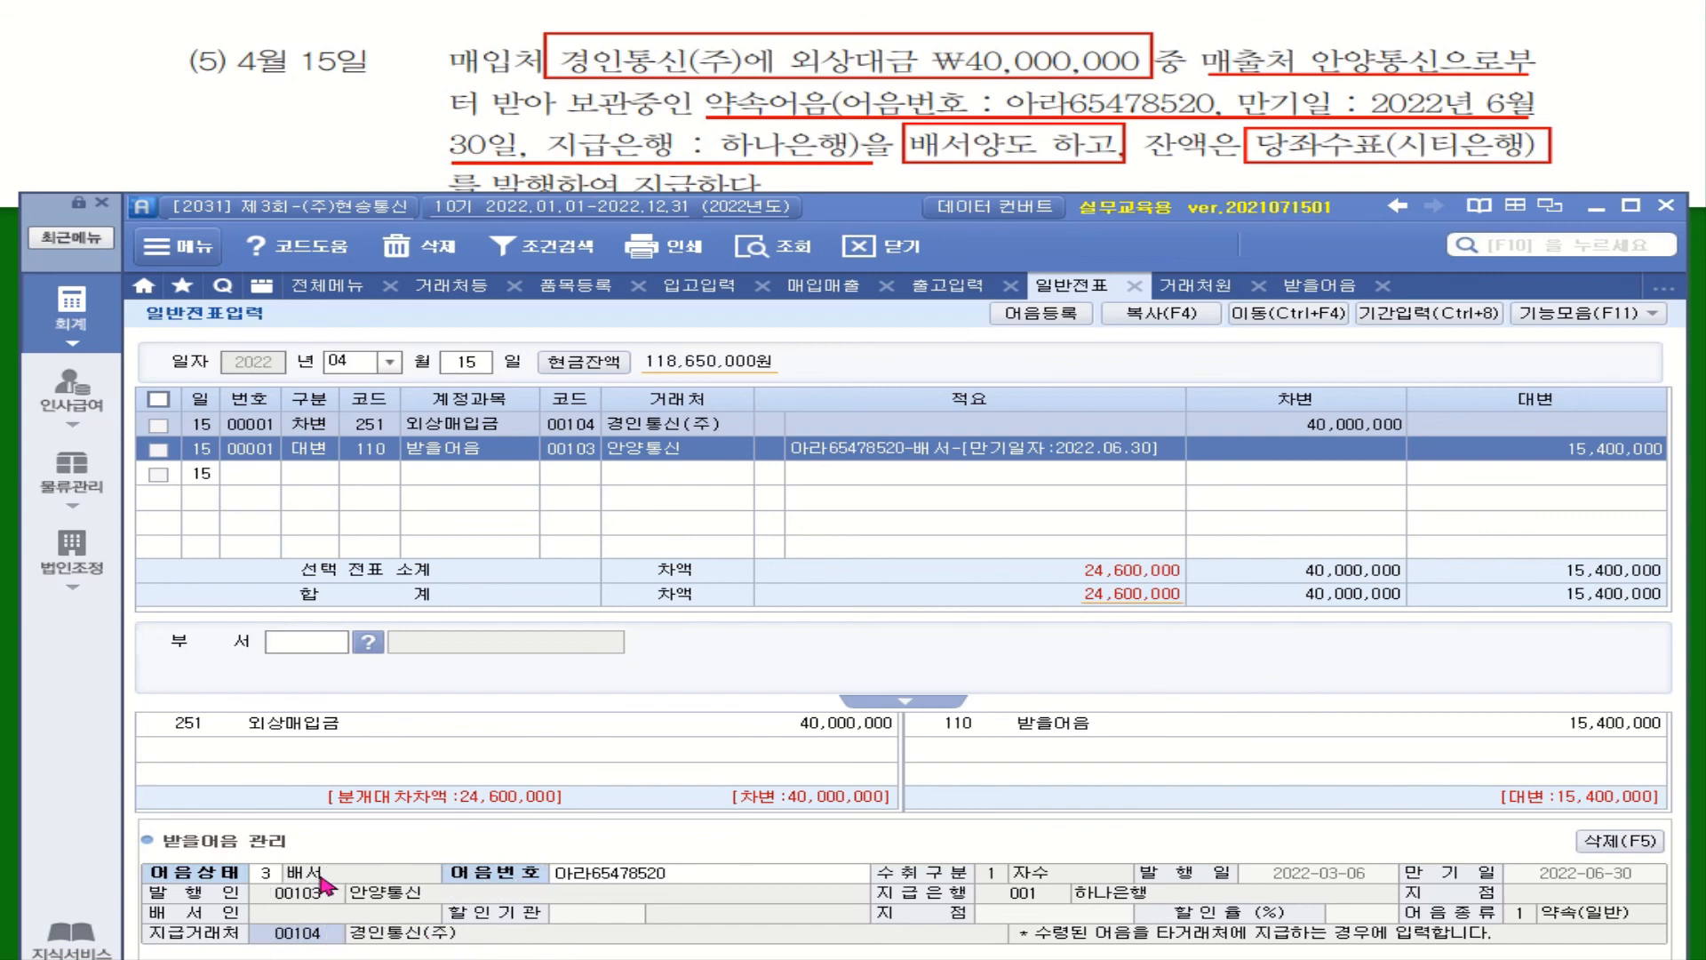
# Add a third line crediting 102 당좌예금 with bank 시티은행(당좌)
pyautogui.click(322, 478)
pyautogui.write('4')
pyautogui.press('Return')
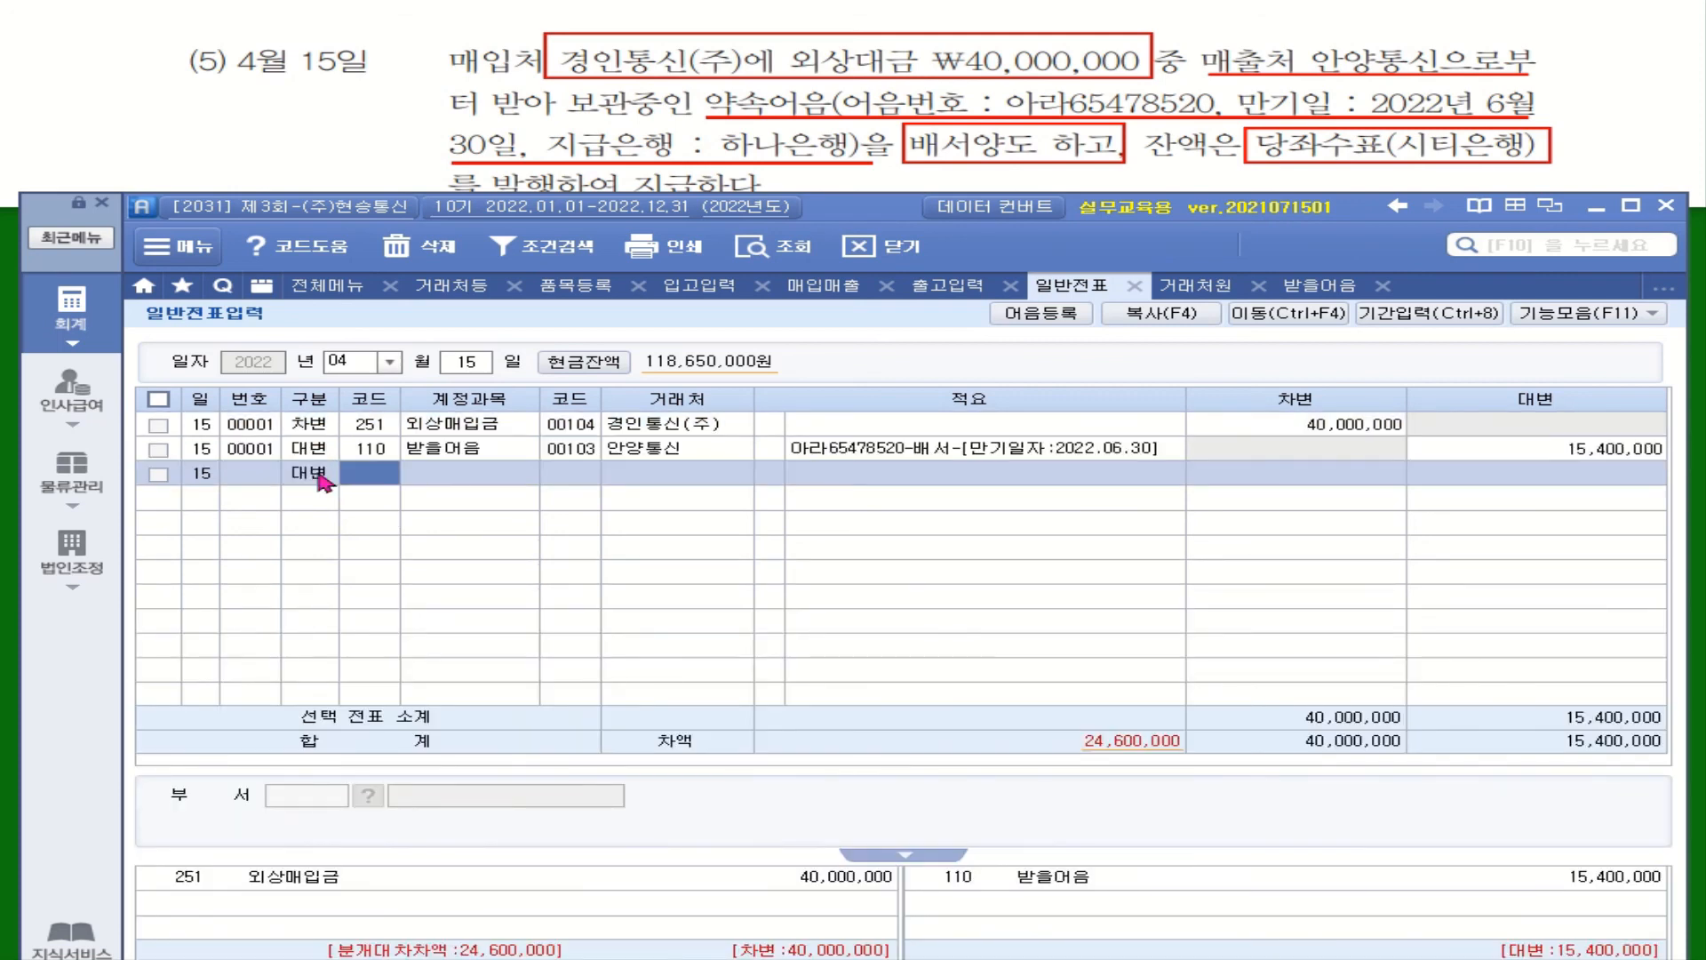
pyautogui.write('당좌')
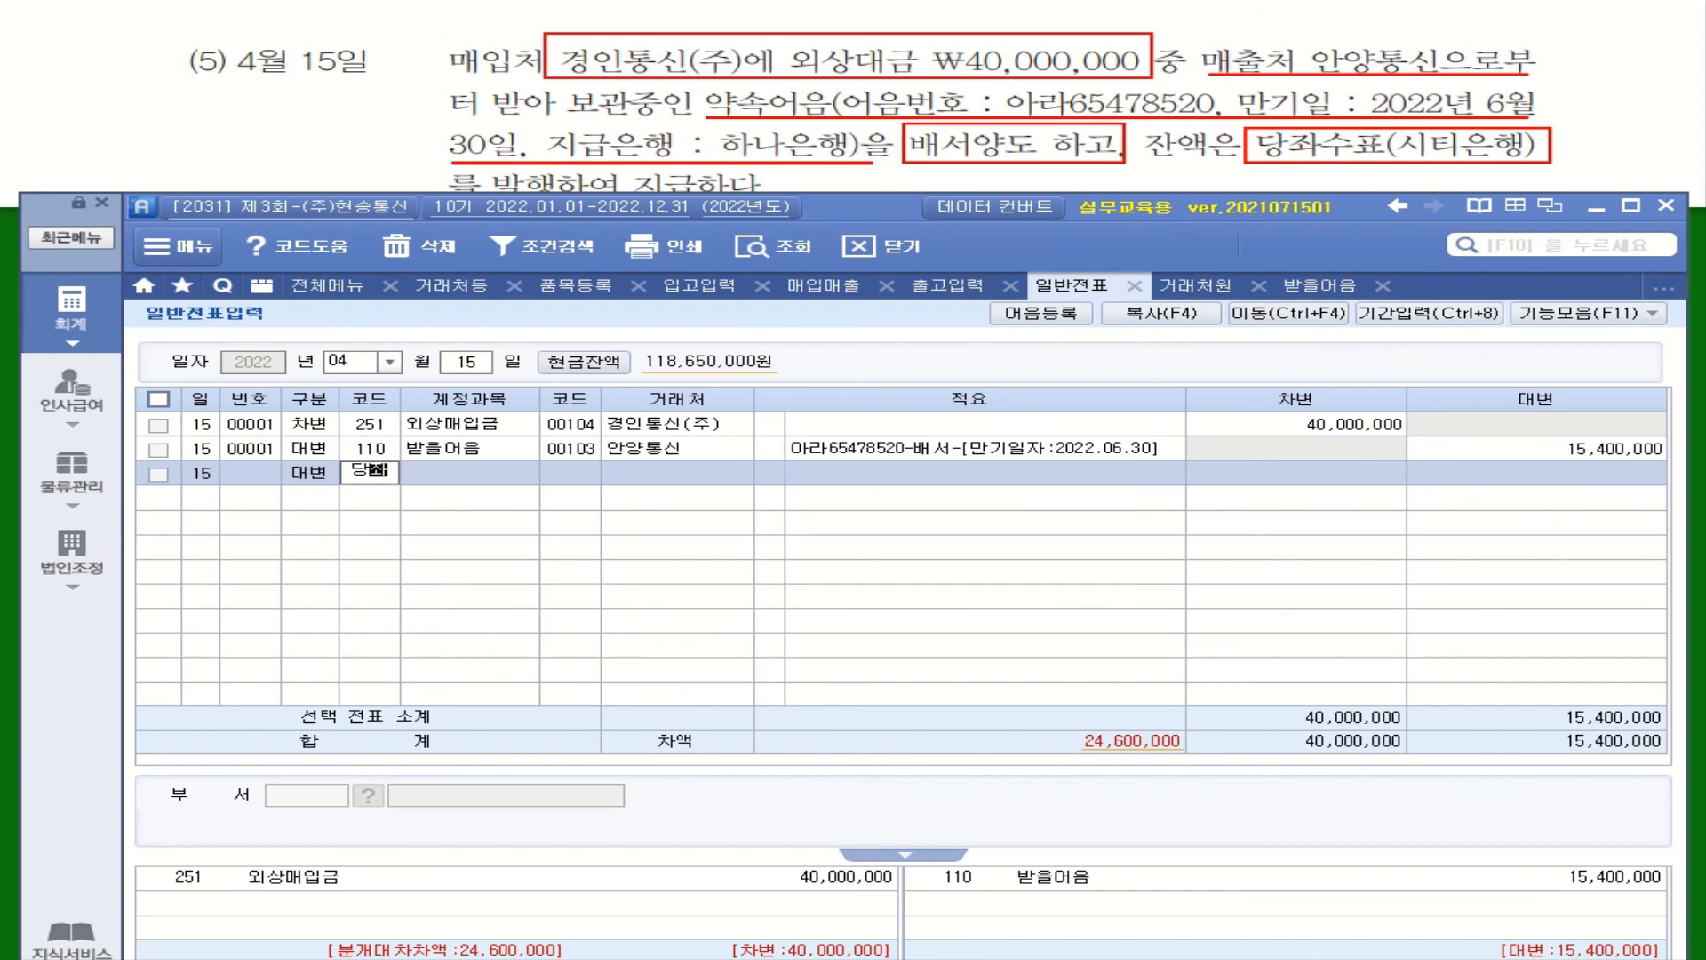
pyautogui.press('Return')
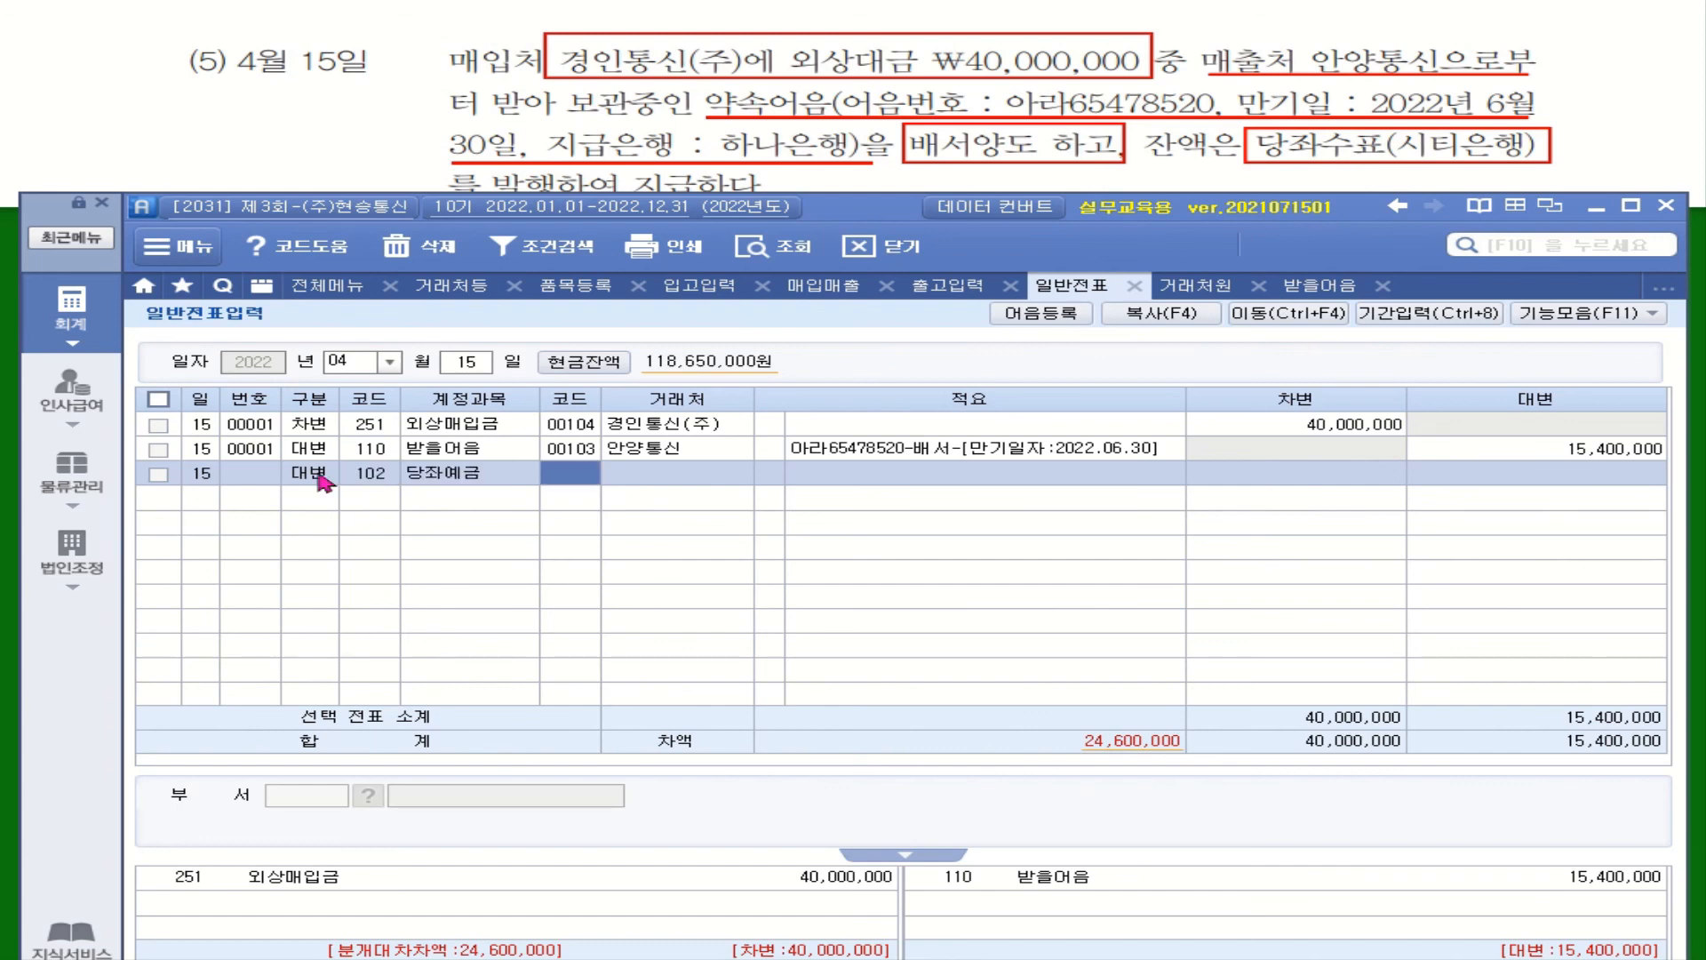
pyautogui.write('시티')
pyautogui.press('Return')
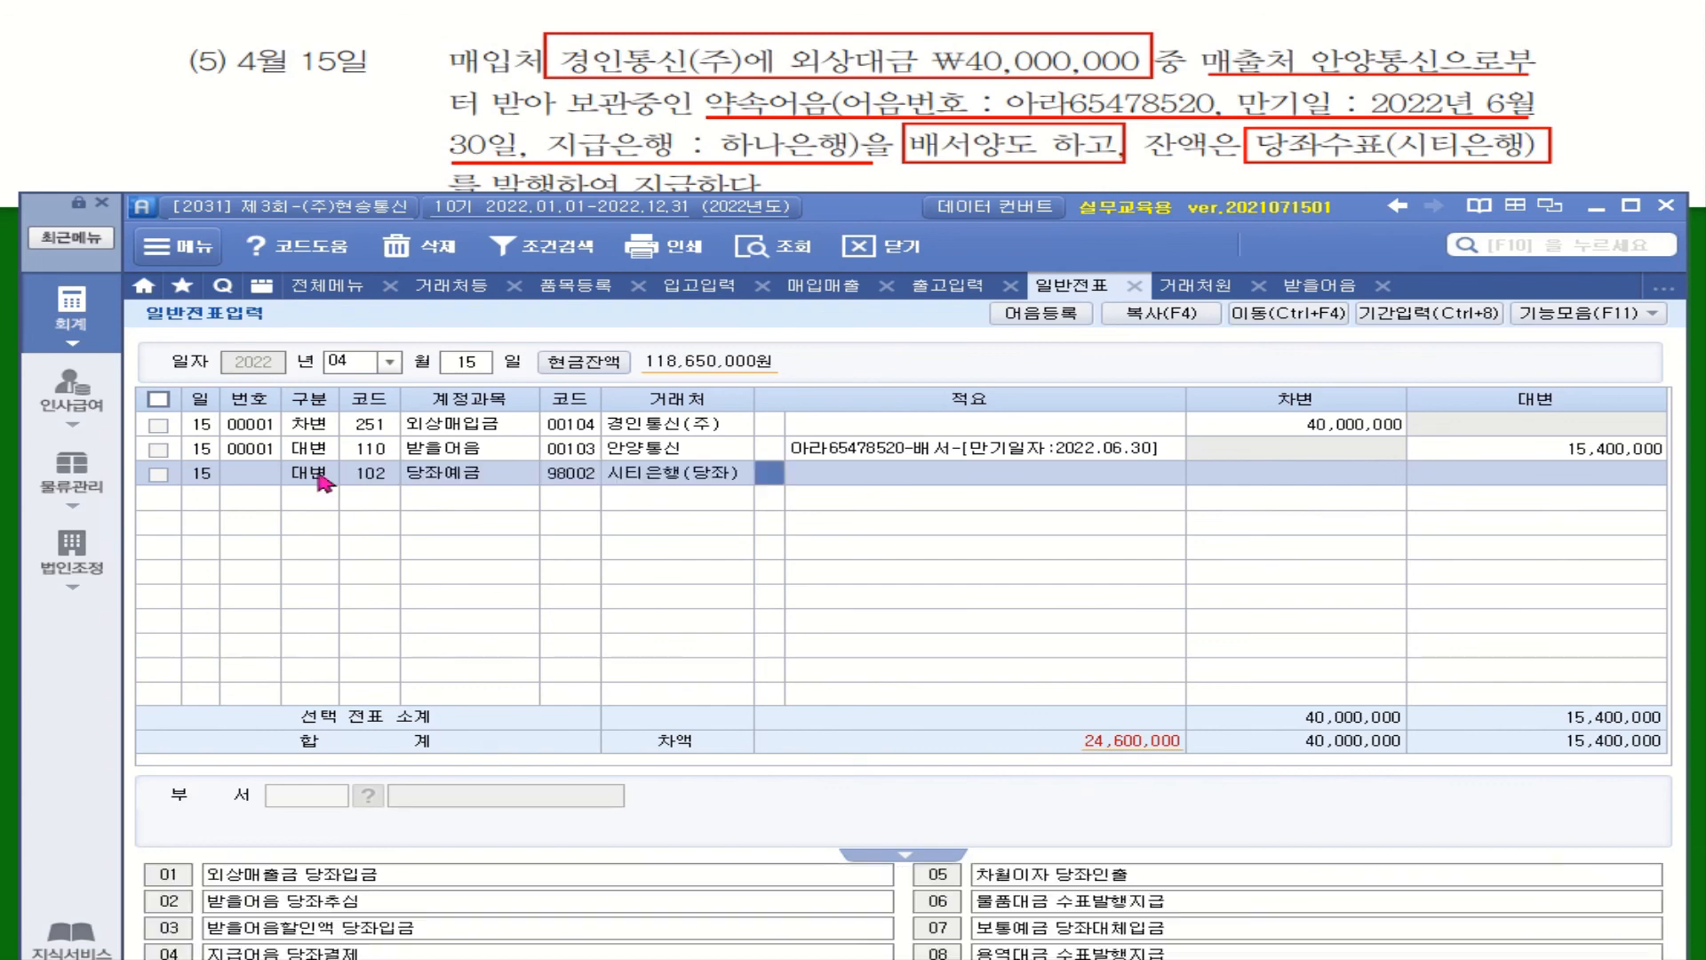
# Clear the carried-over description and enter a 24,600,000 credit amount
pyautogui.press('Return')
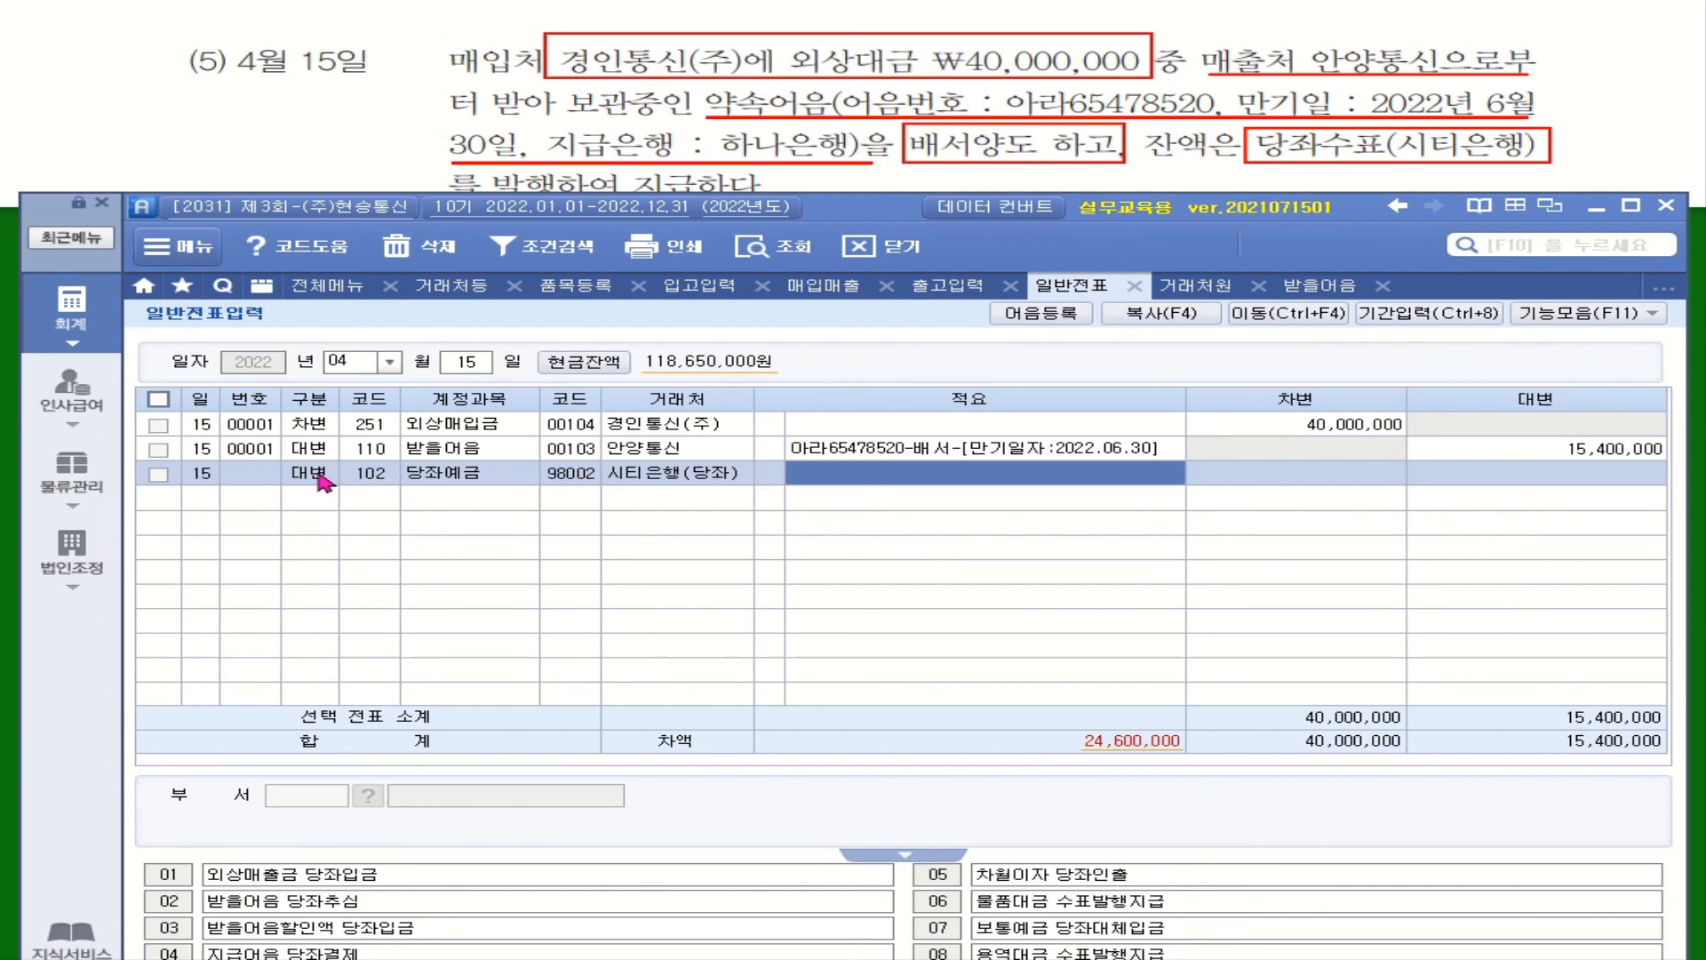
pyautogui.press('Return')
pyautogui.press('Left')
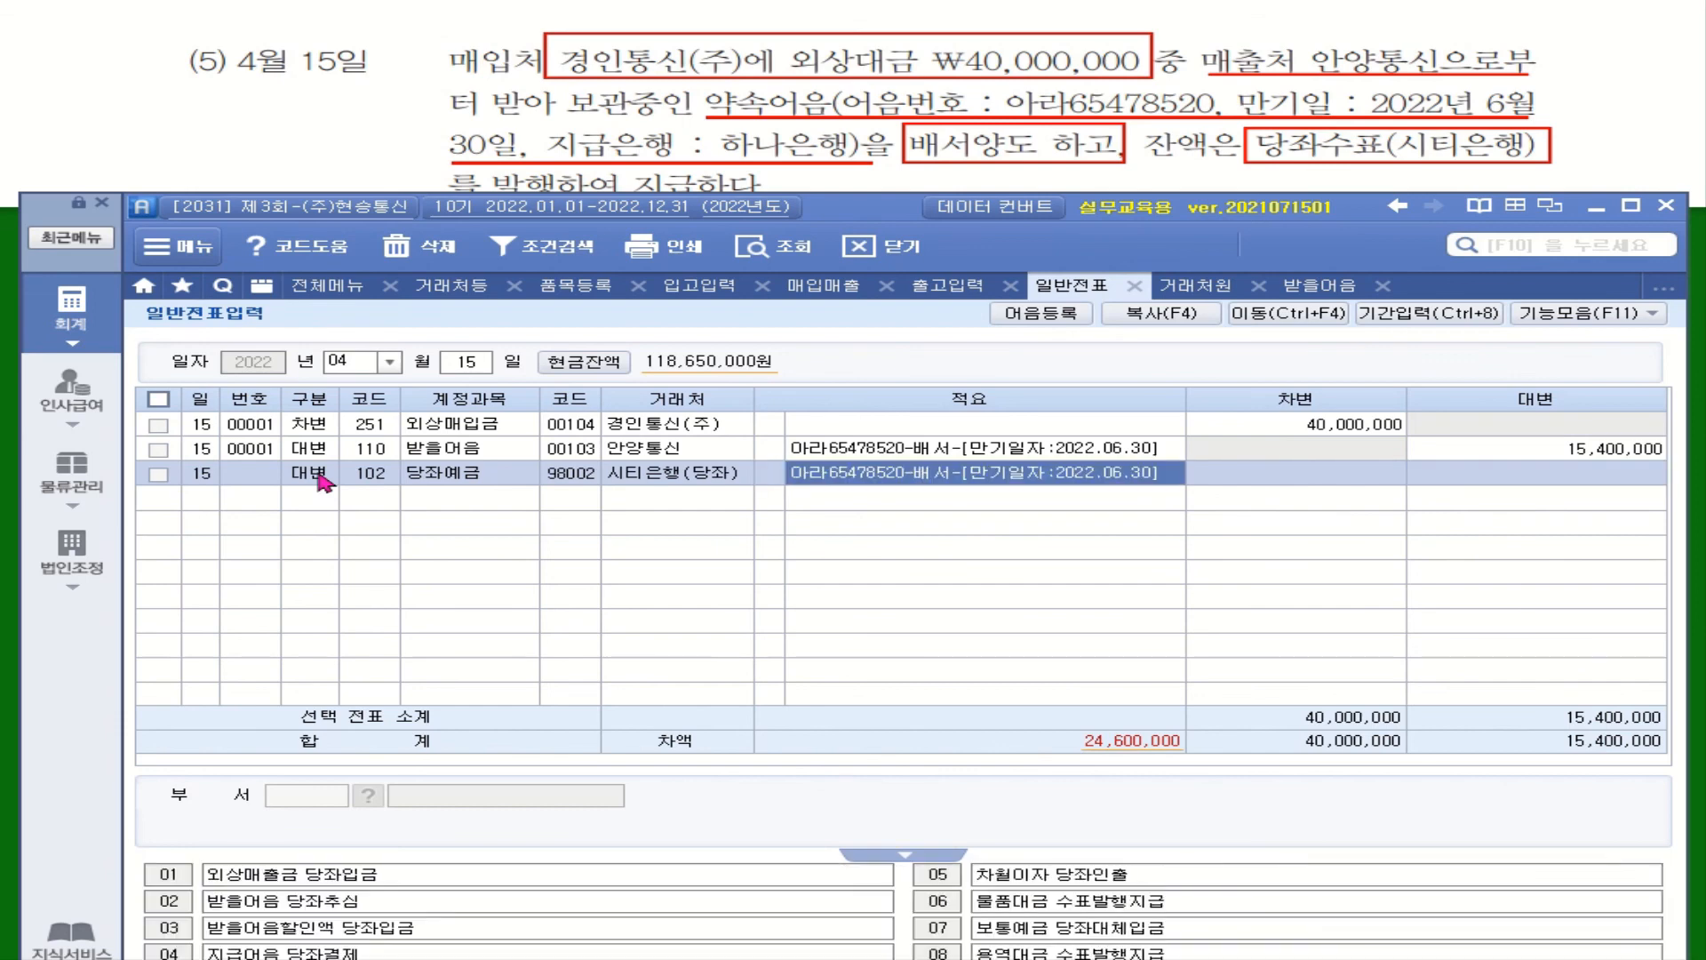
pyautogui.press('BackSpace')
pyautogui.press('Return')
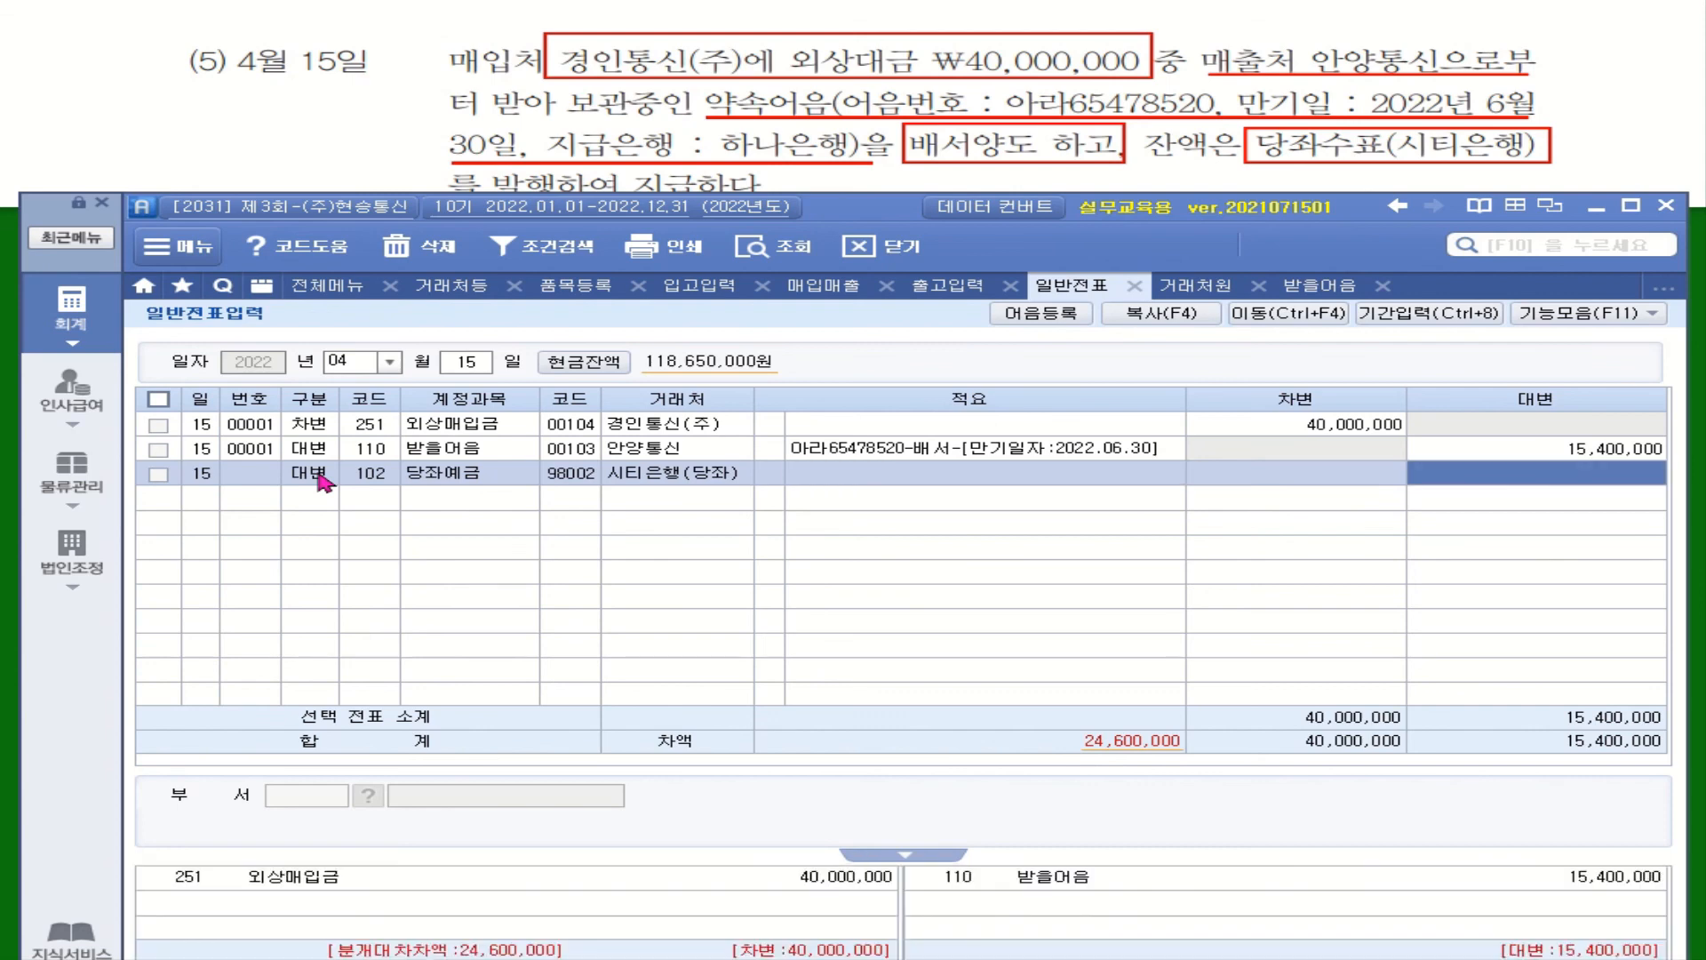
pyautogui.write('24600000')
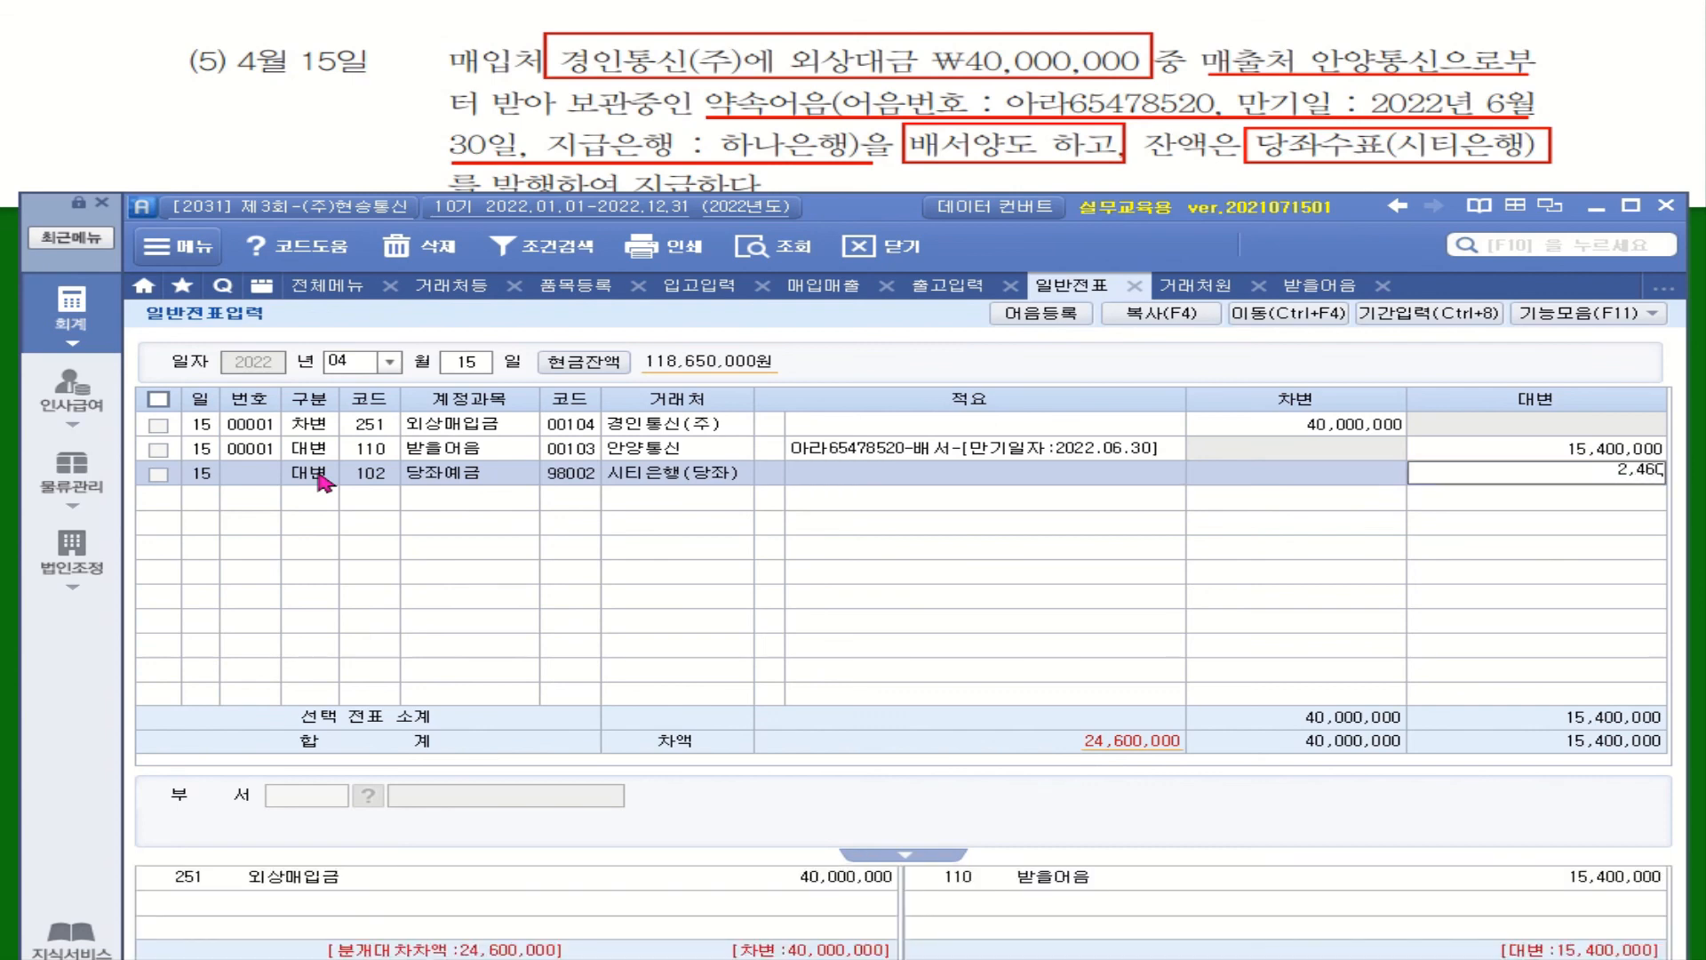
pyautogui.press('Return')
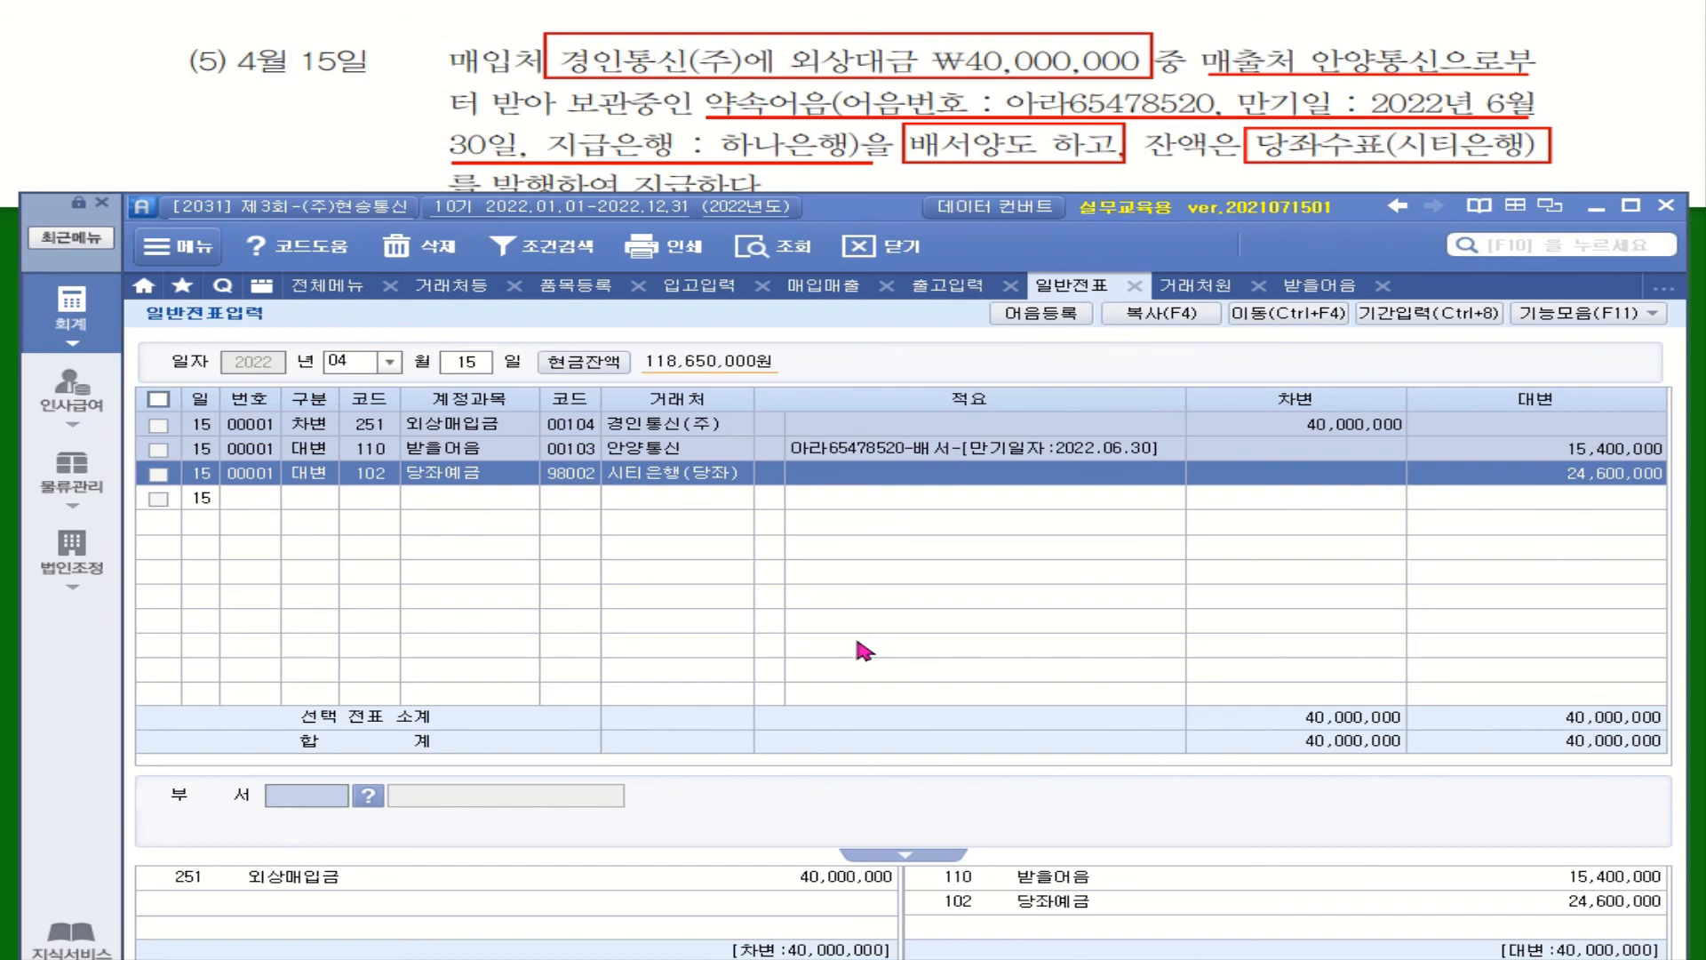
pyautogui.click(800, 449)
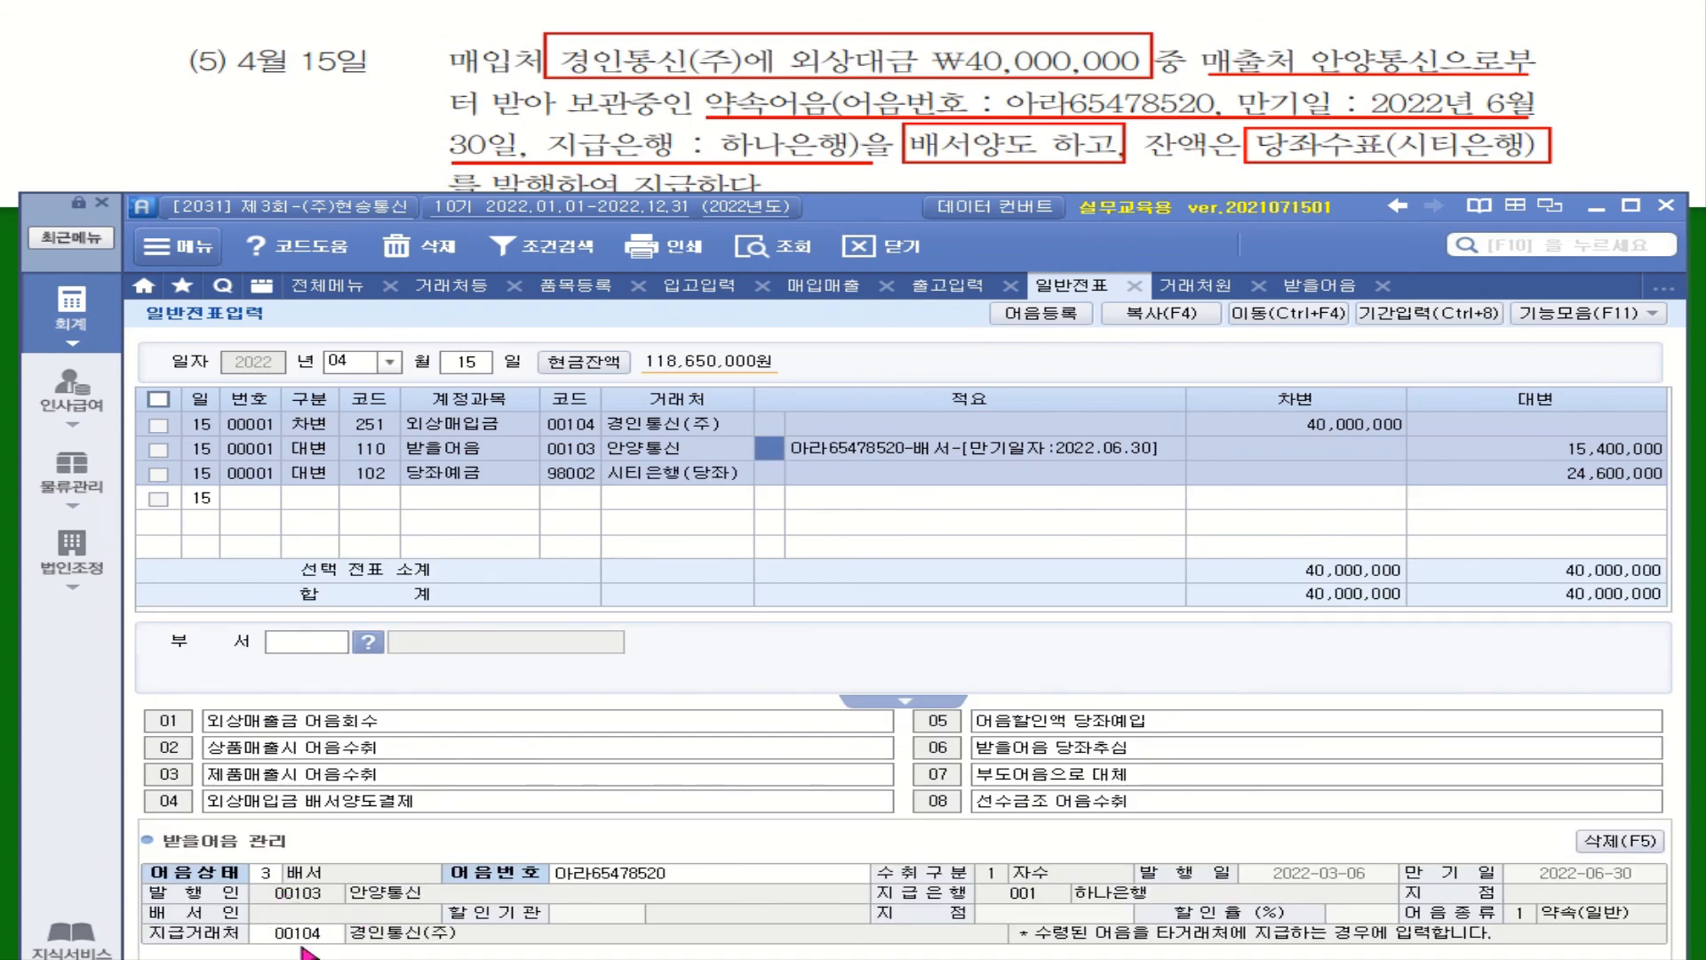
pyautogui.click(846, 478)
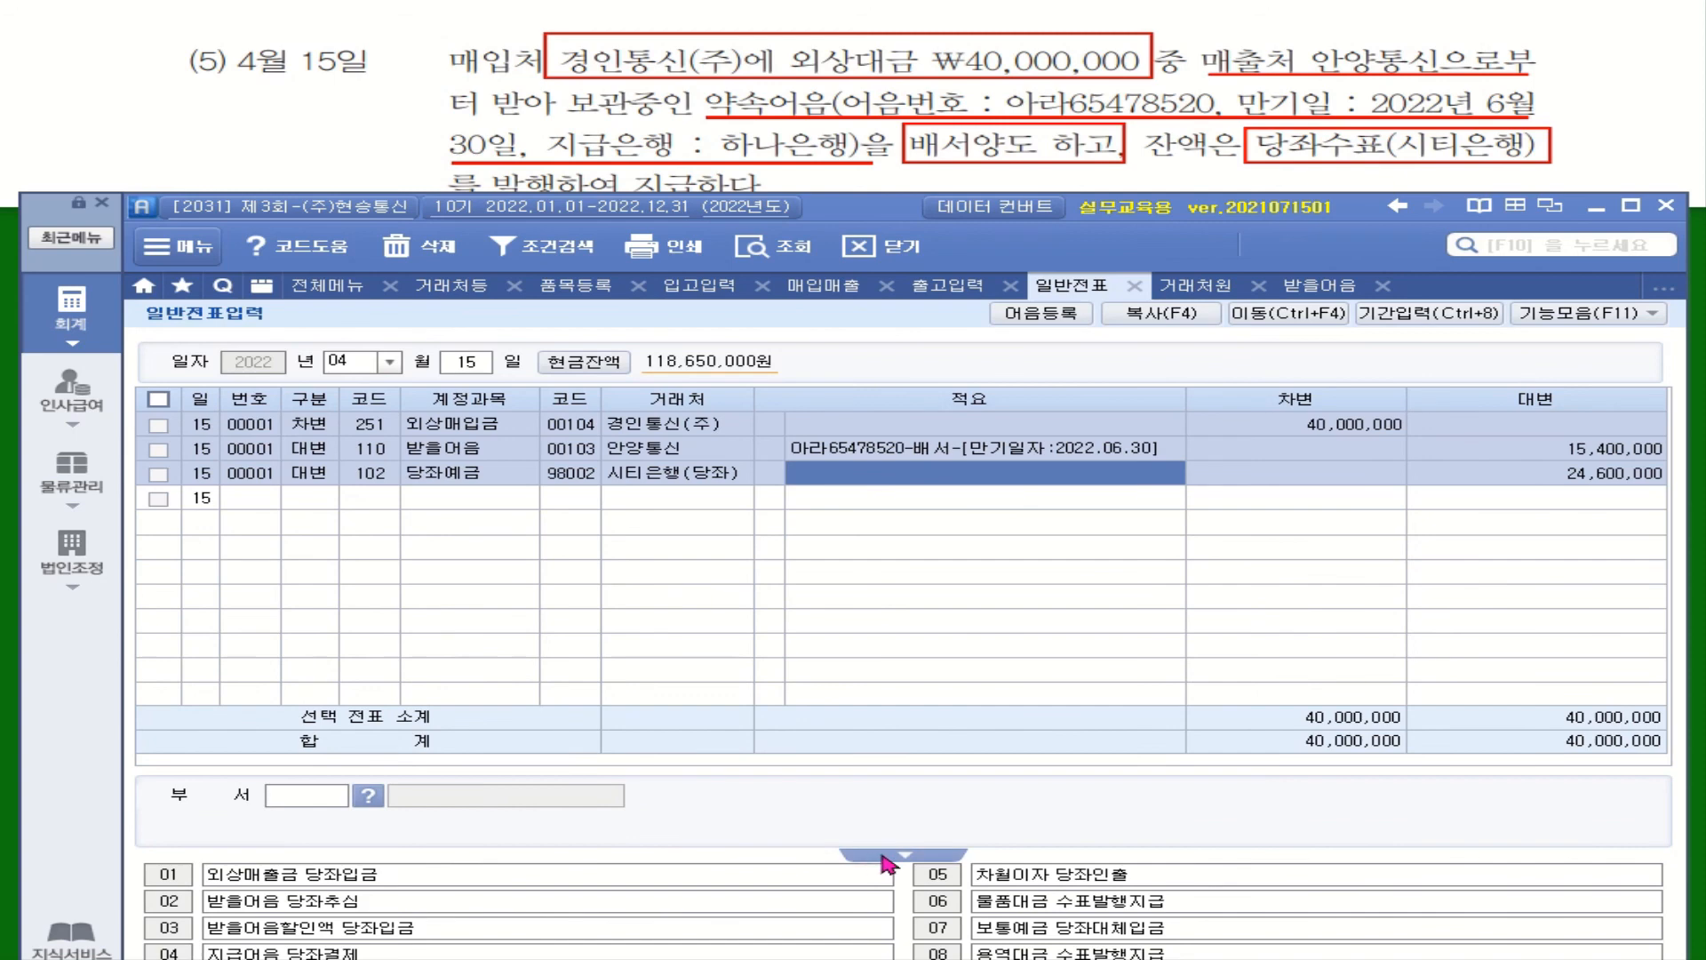
pyautogui.click(398, 498)
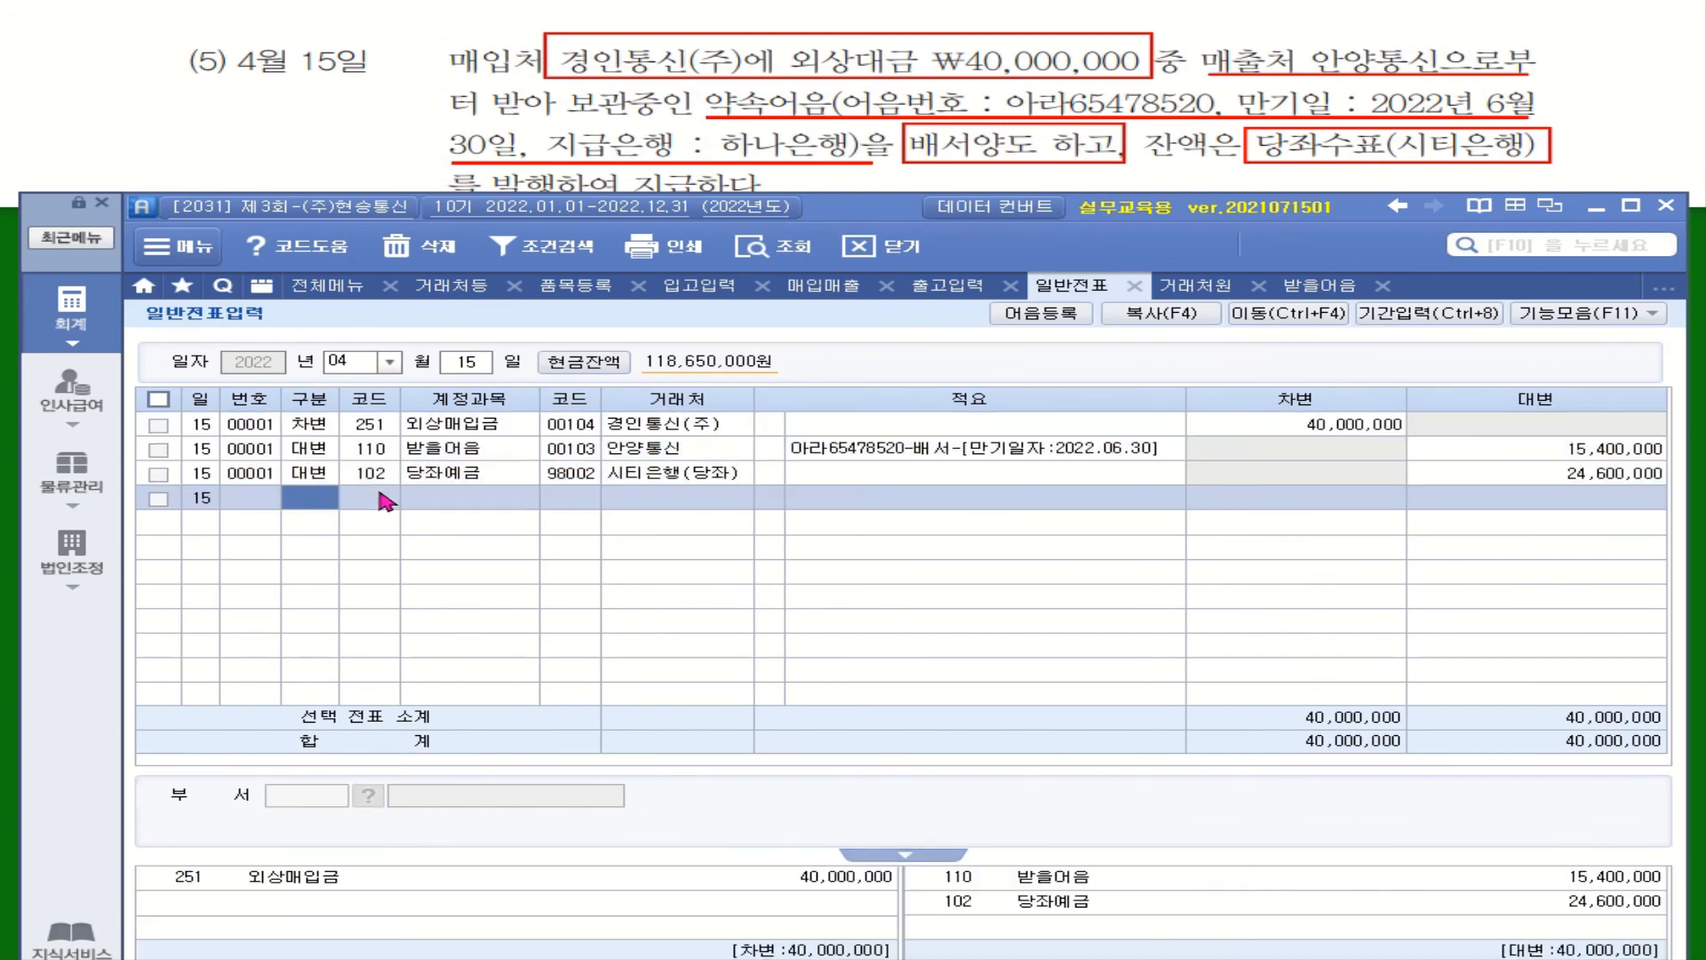